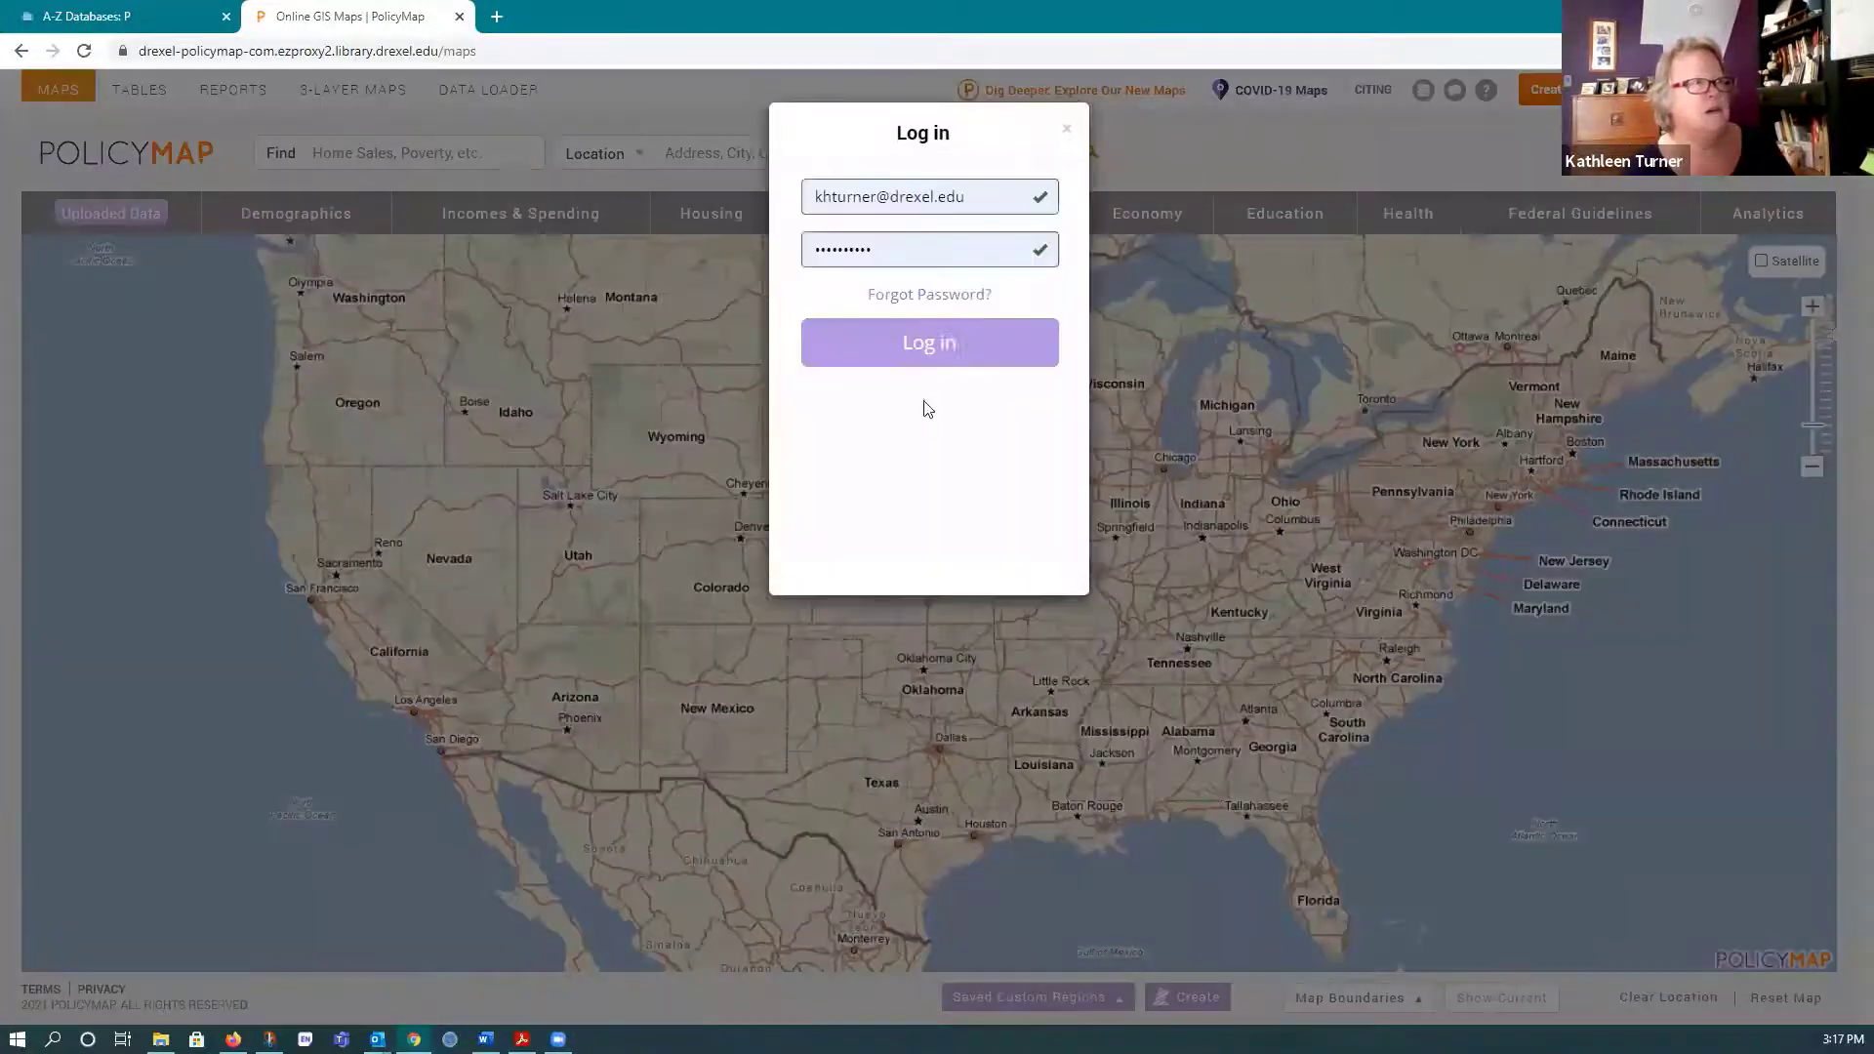
- Log in to the account with the filled-in credentials and open the full list of data indicators
key("Return")
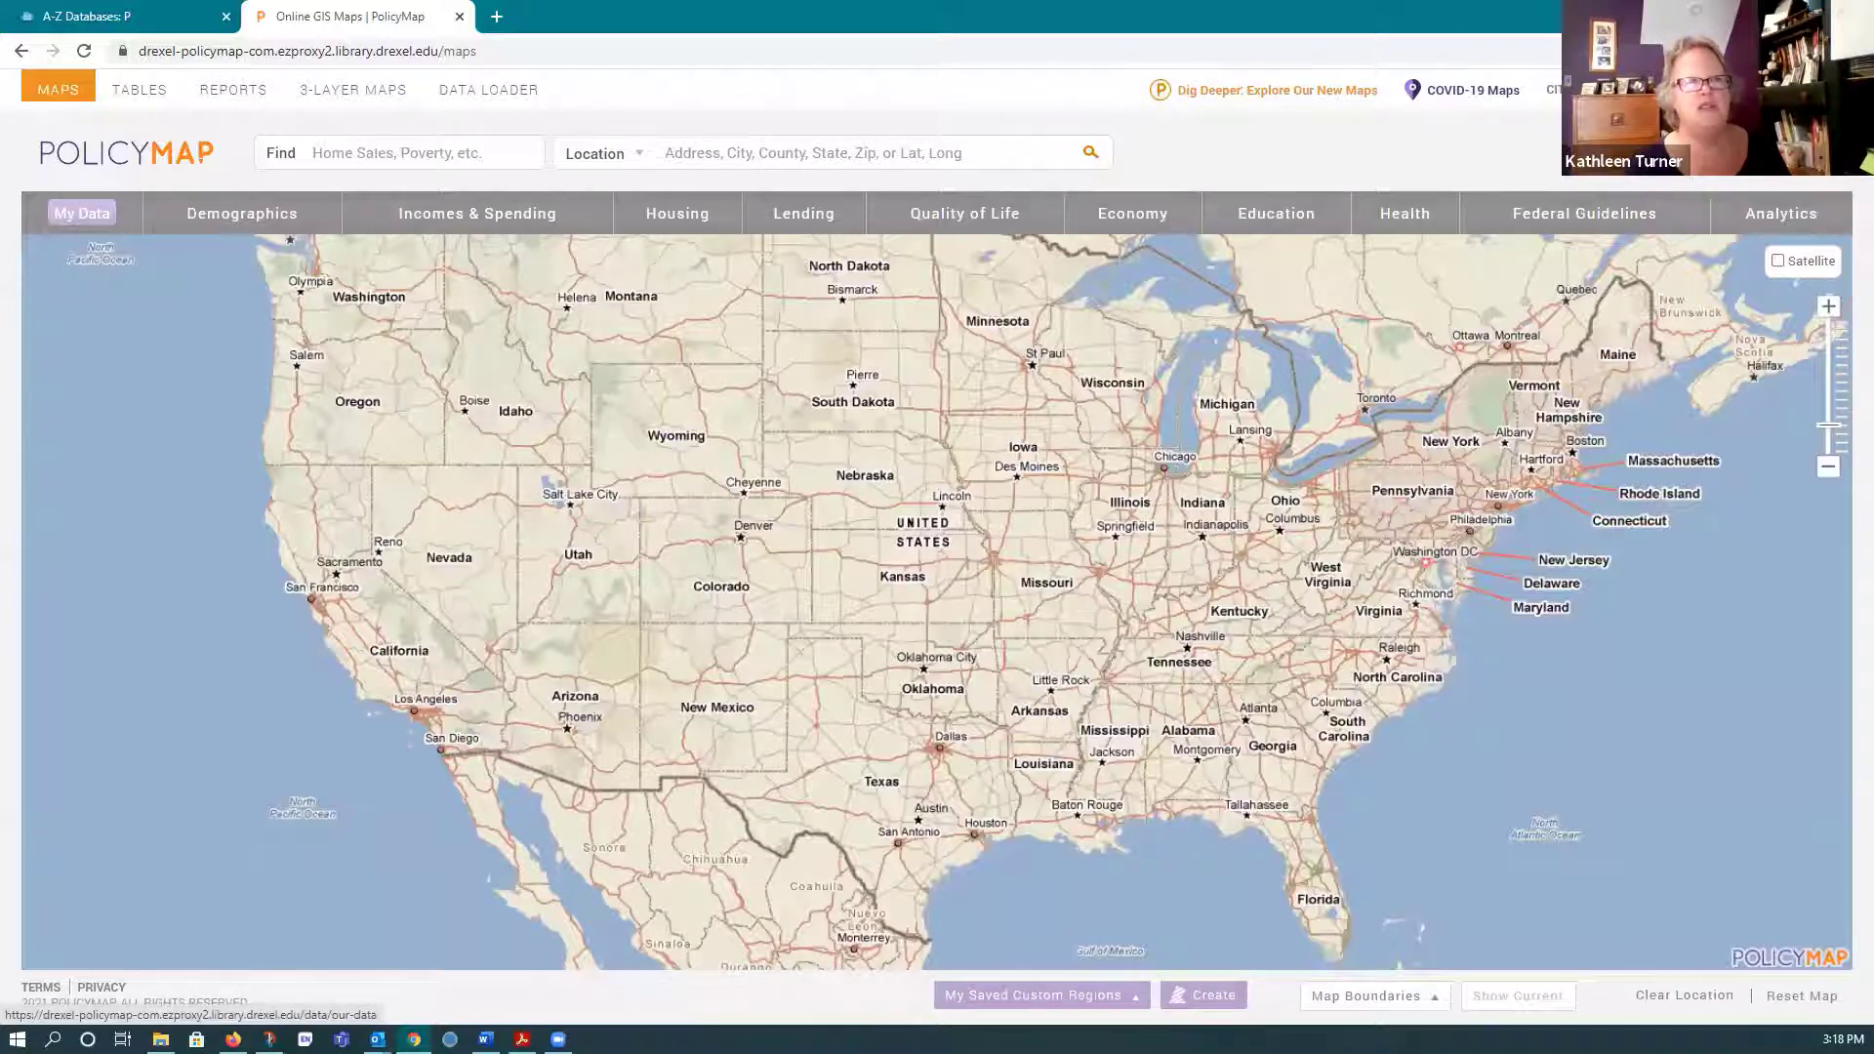
left_click(82, 213)
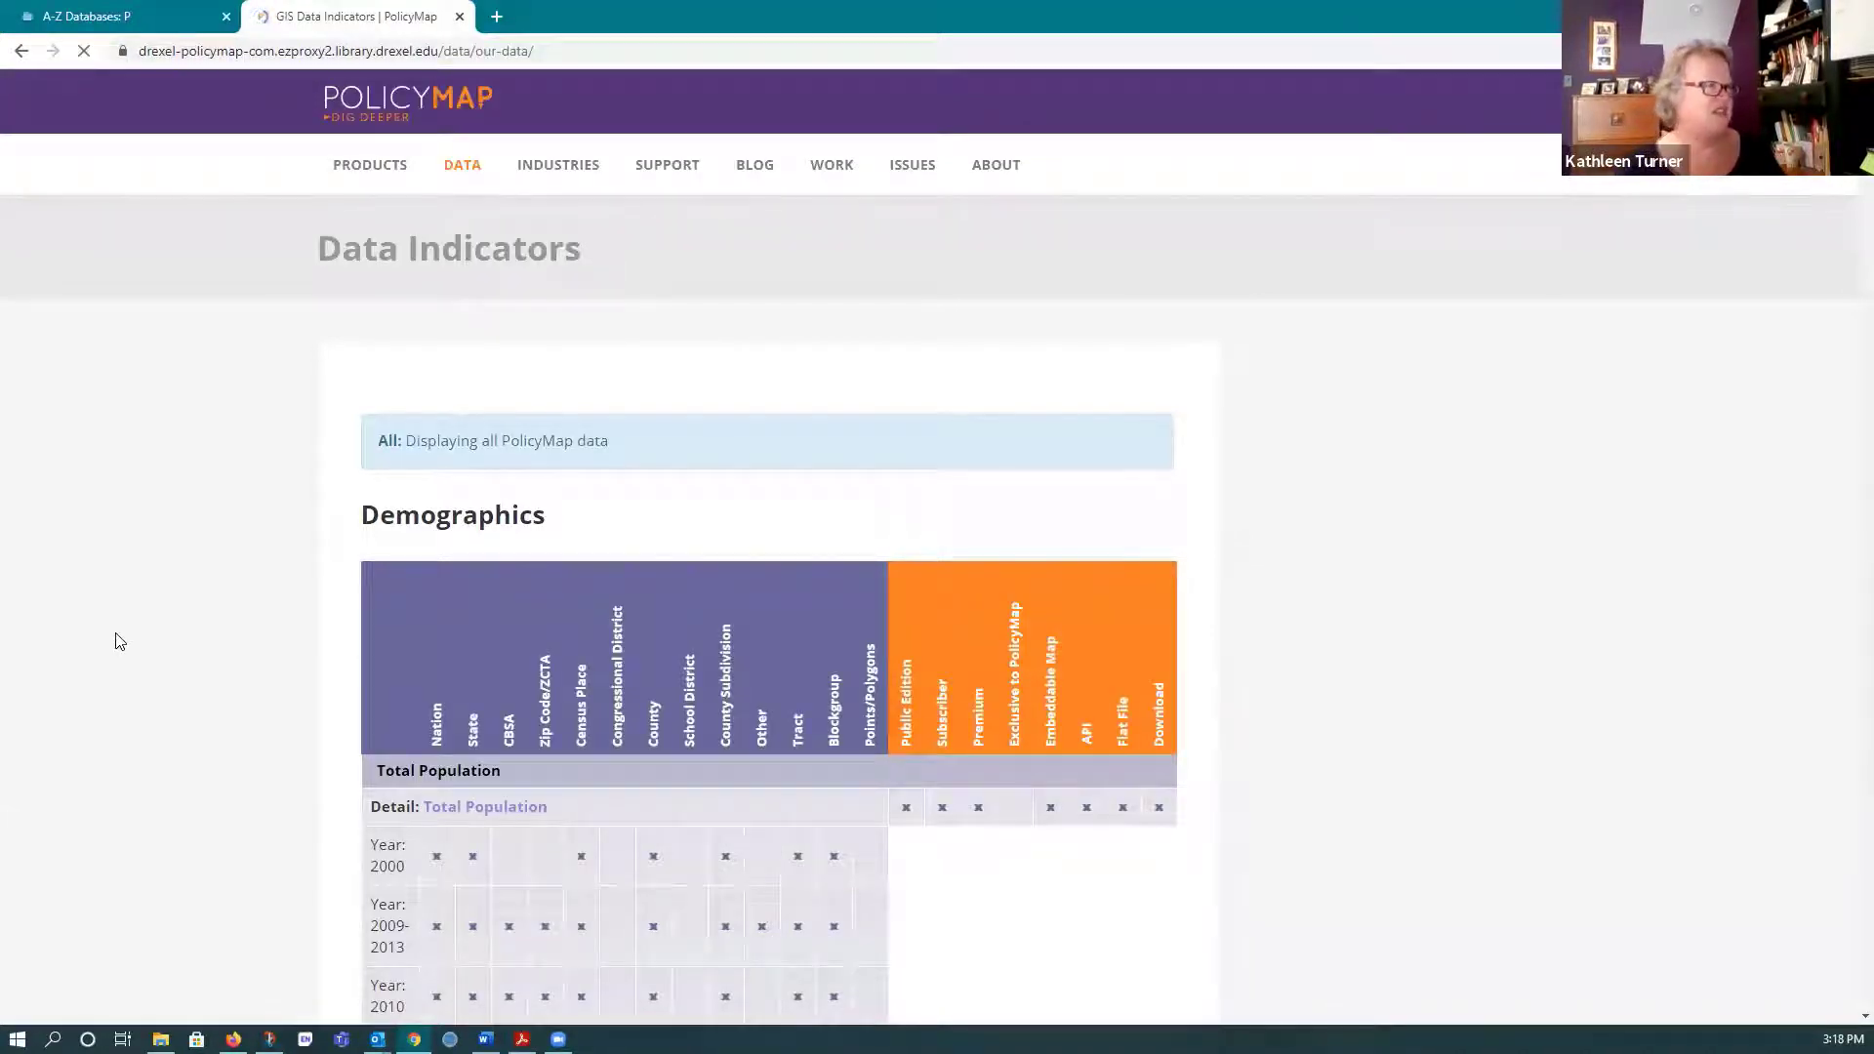
- Examine which years and geographies are offered for the Demographics indicators, including Foreign Born and Immigration, and return to the map
scroll(143, 552, "down", 1)
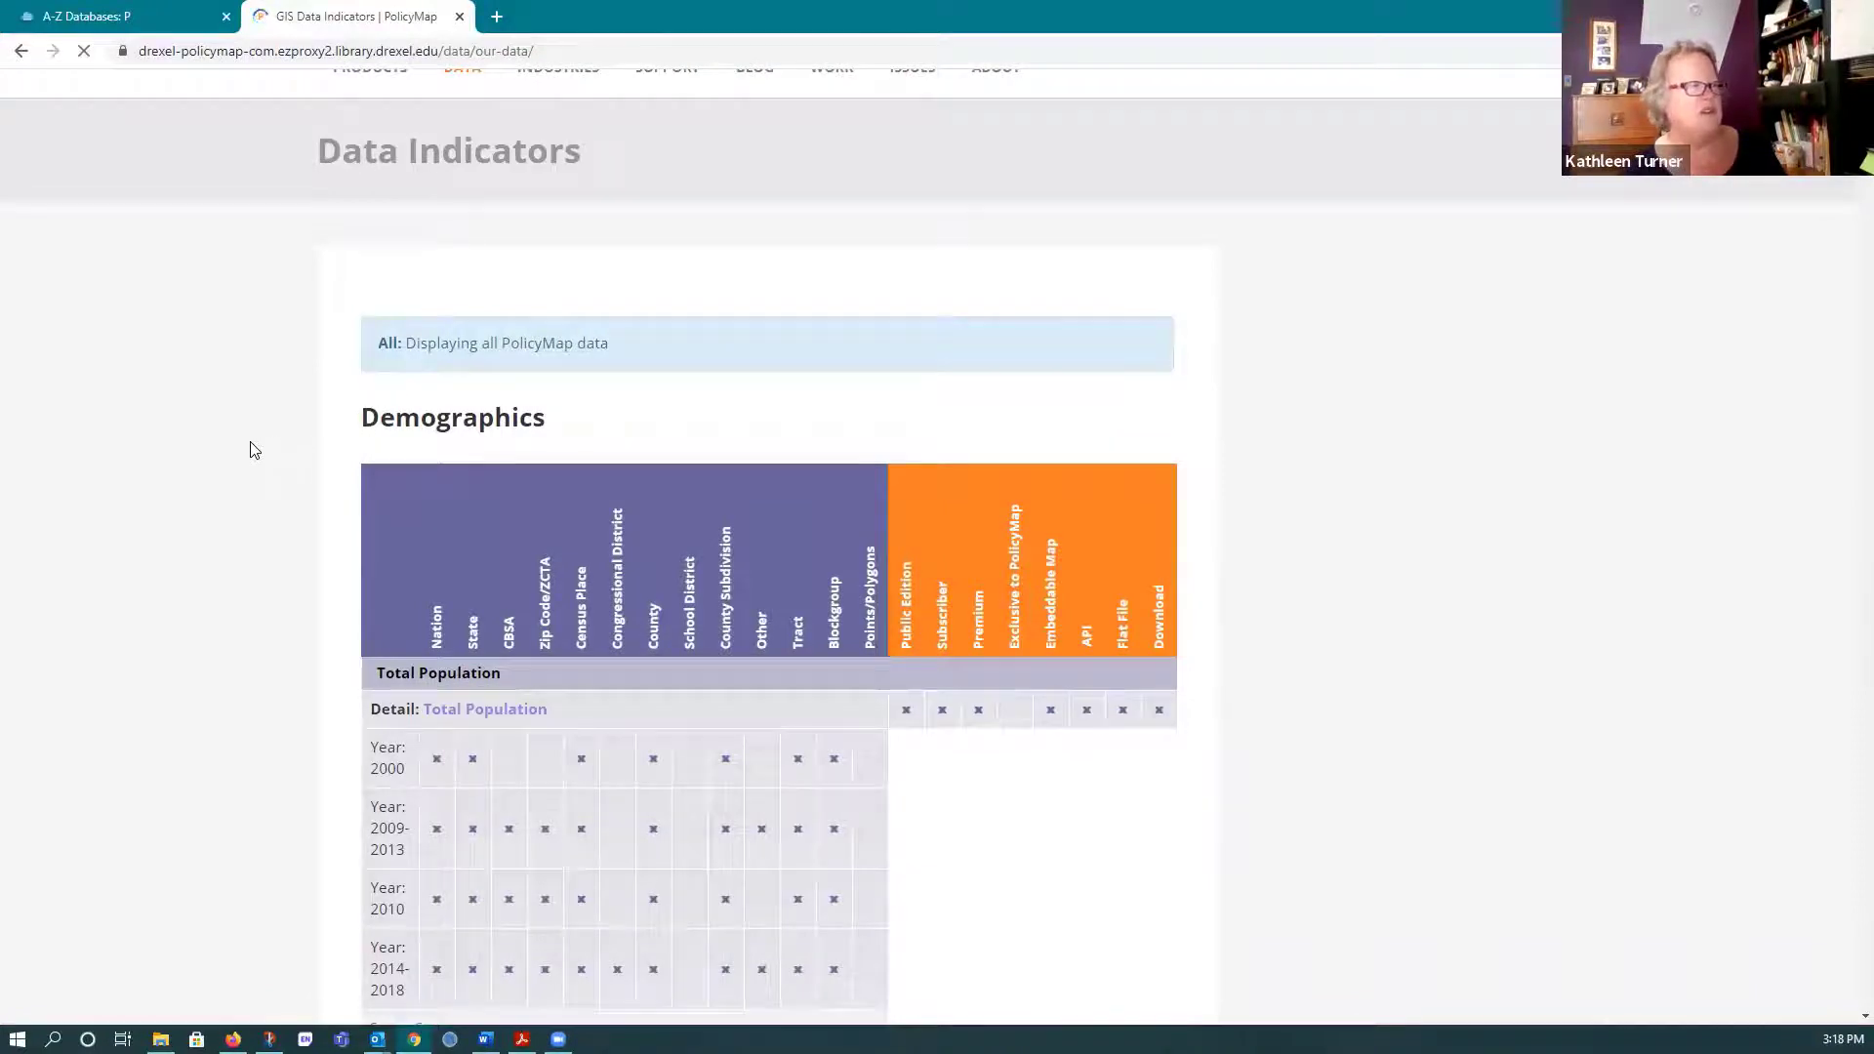
scroll(249, 449, "down", 1)
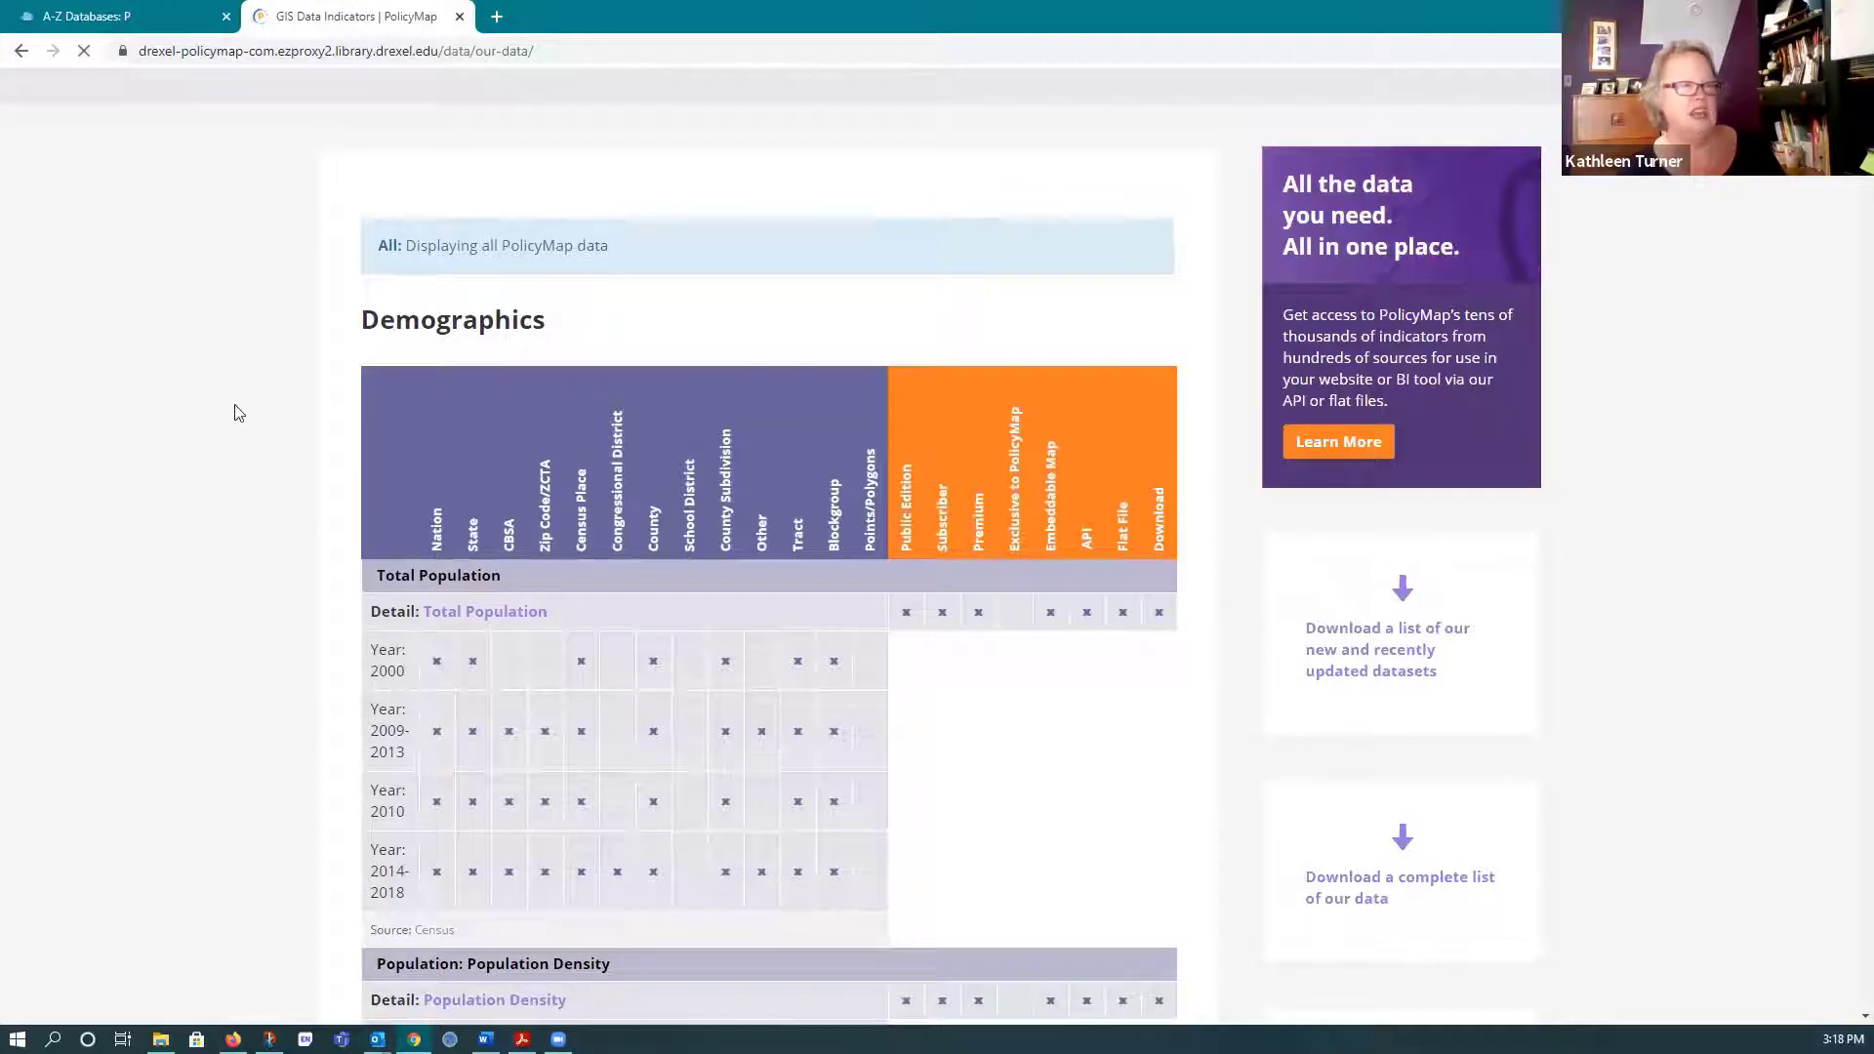
scroll(219, 429, "down", 2)
scroll(218, 428, "down", 8)
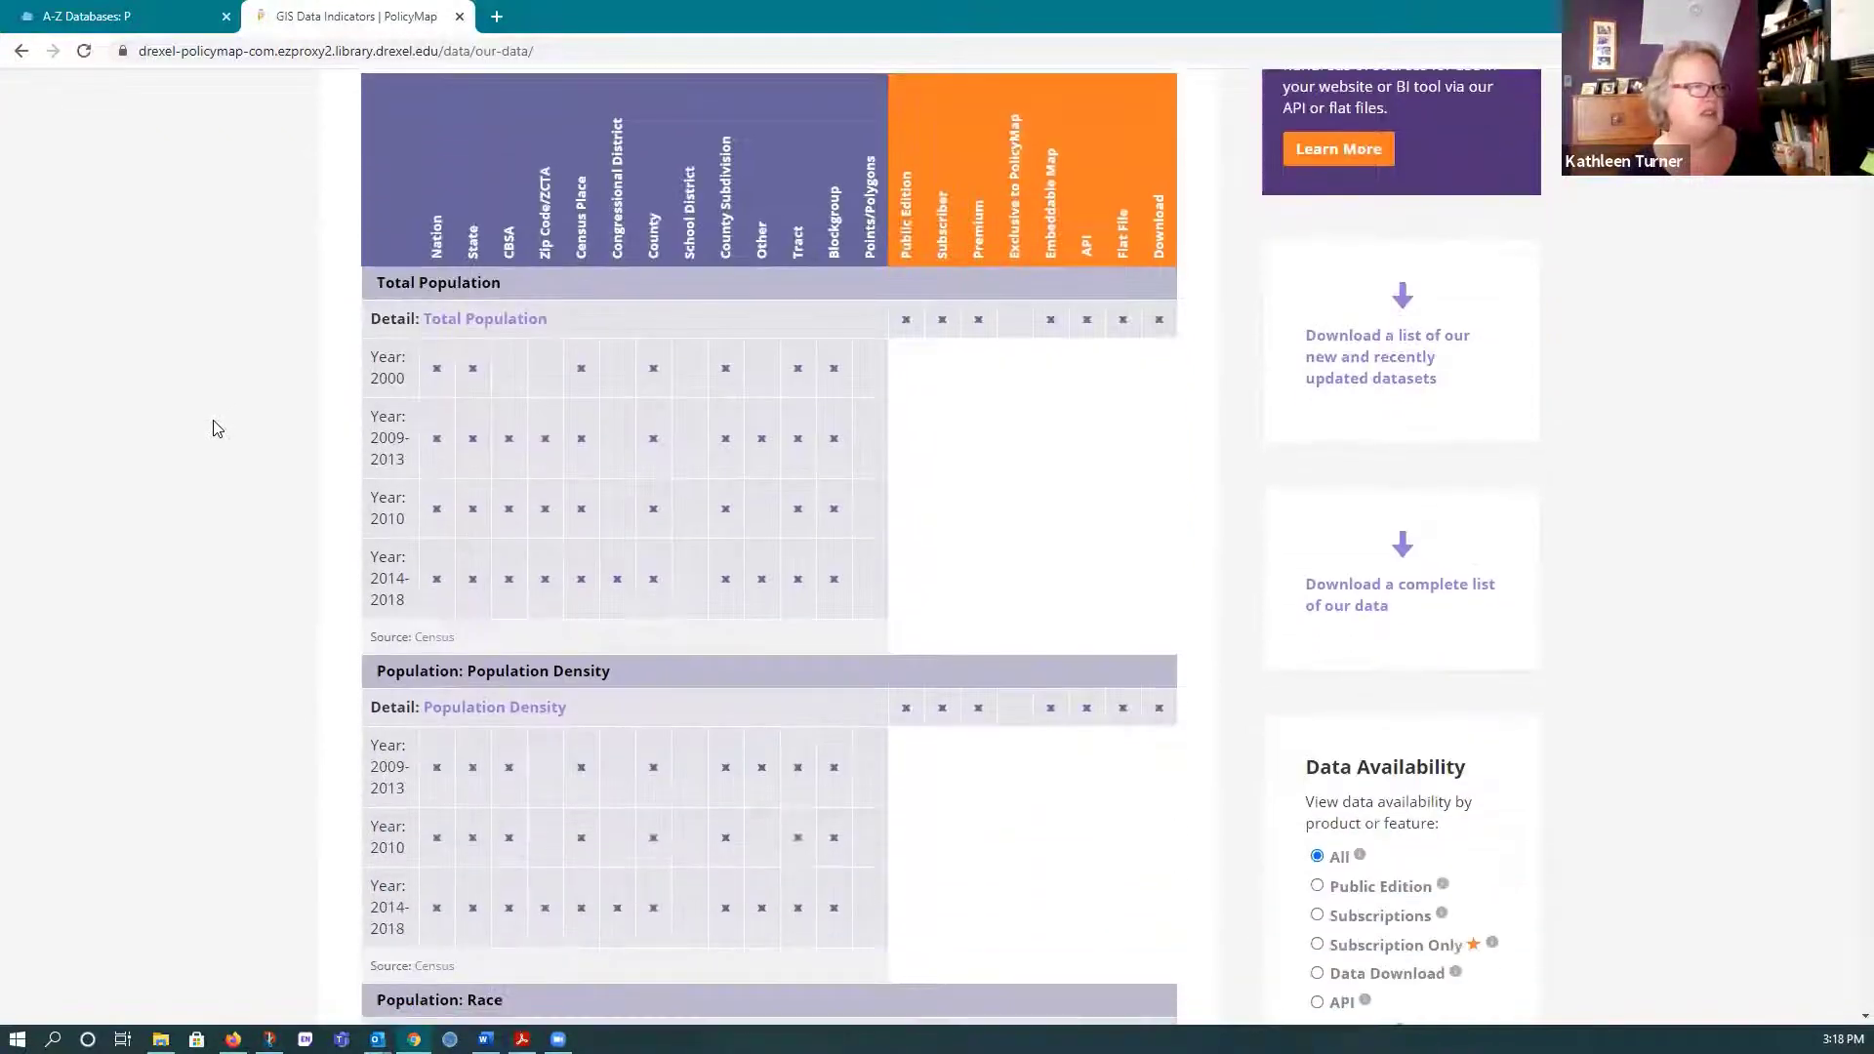
scroll(219, 425, "down", 20)
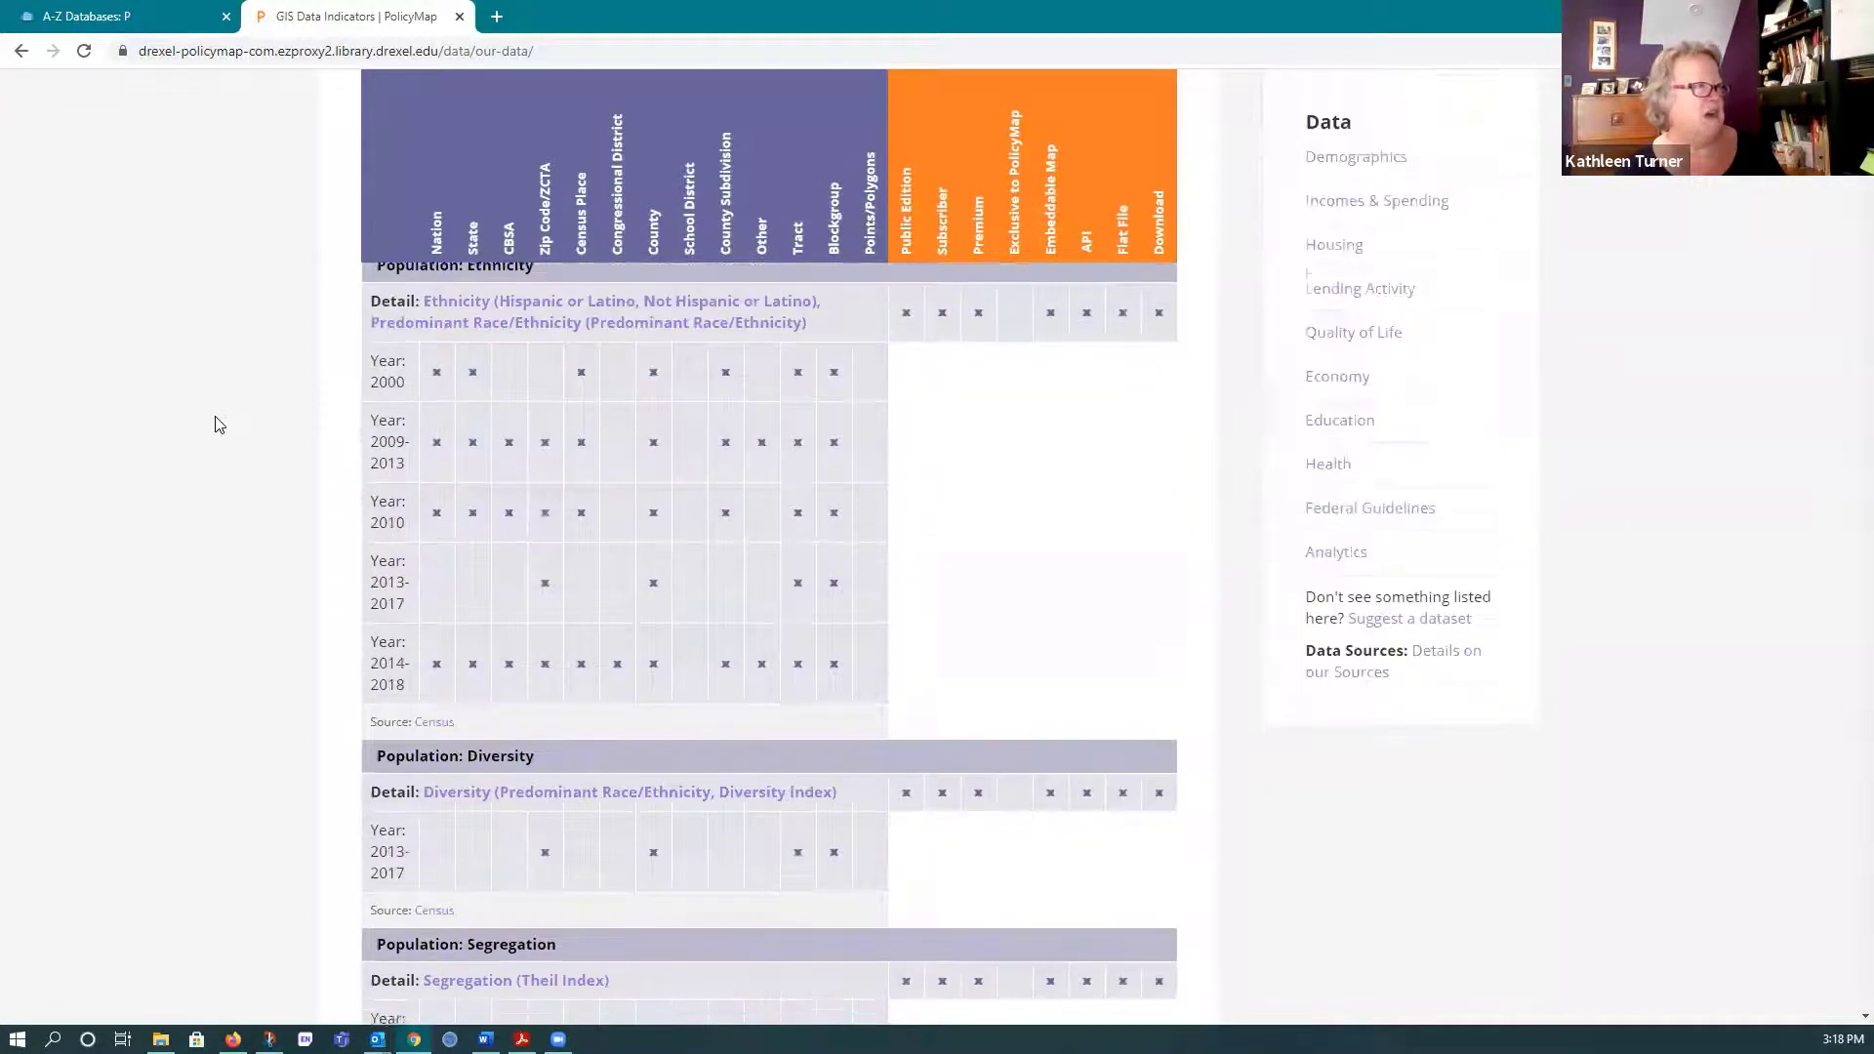
scroll(217, 425, "down", 15)
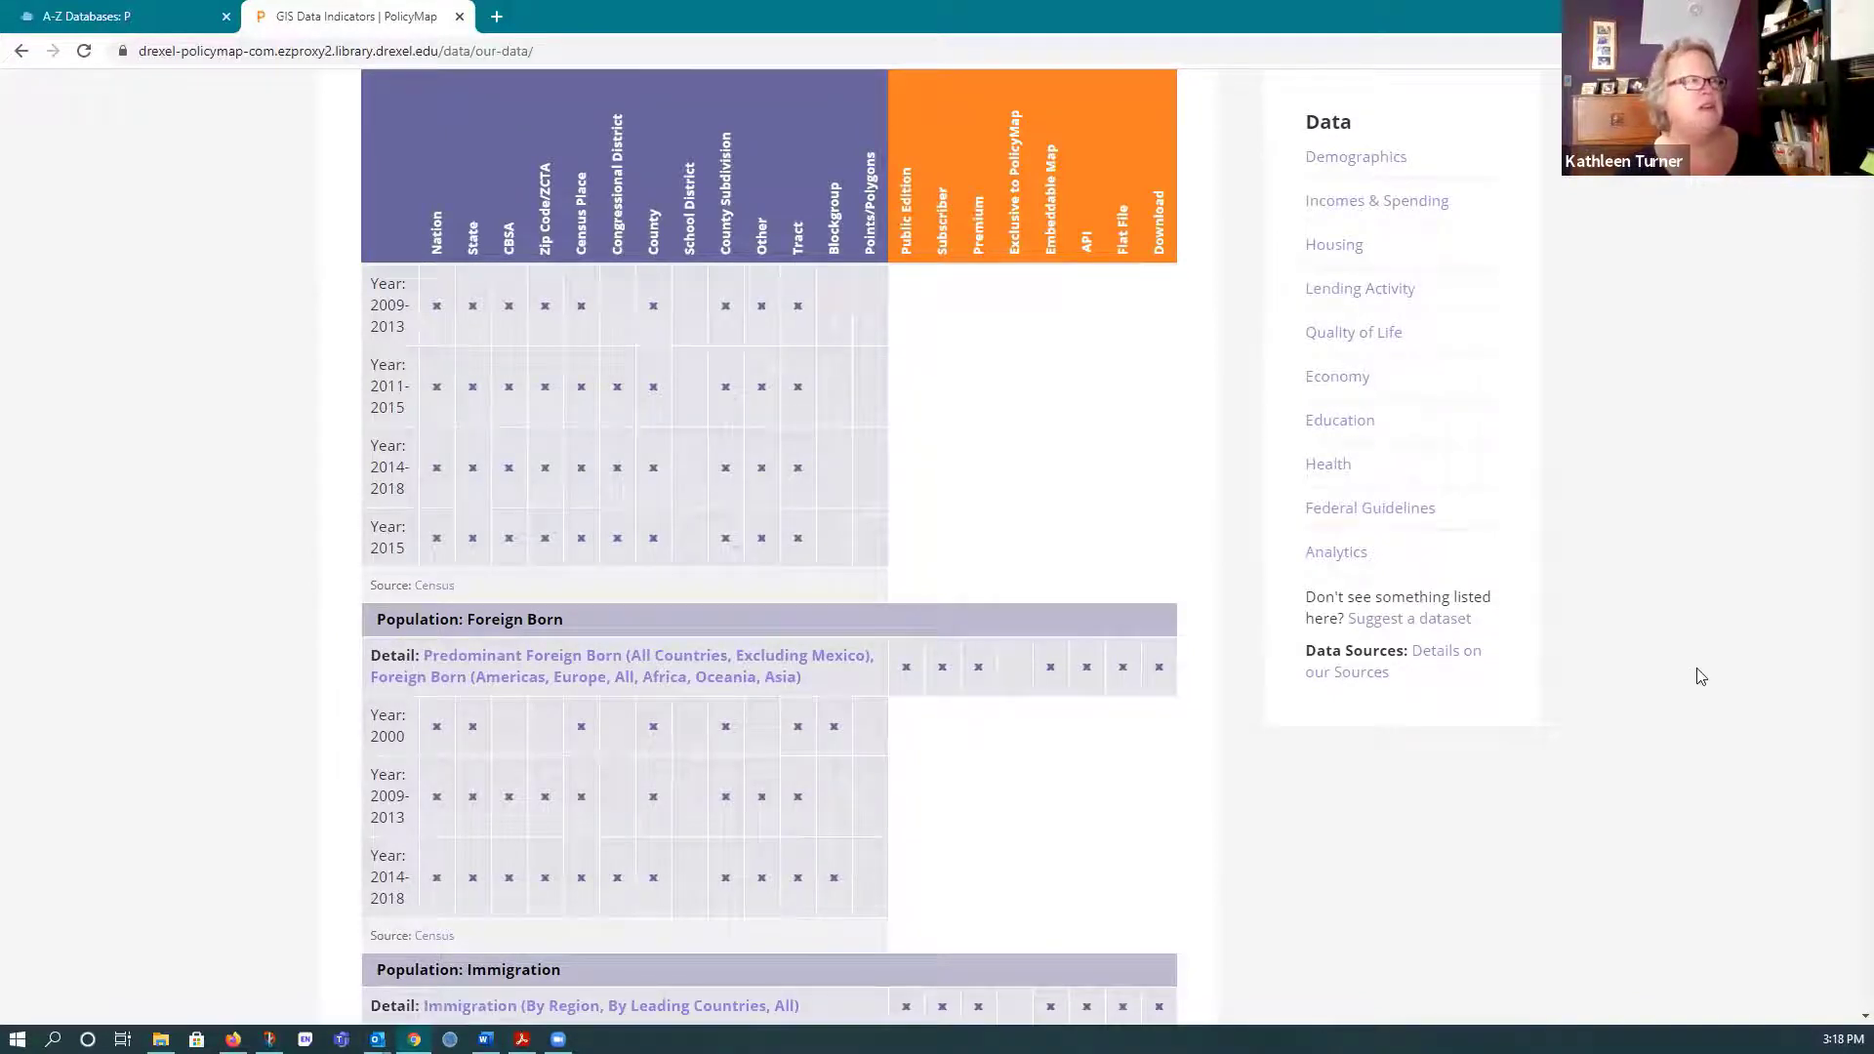
scroll(205, 618, "down", 1)
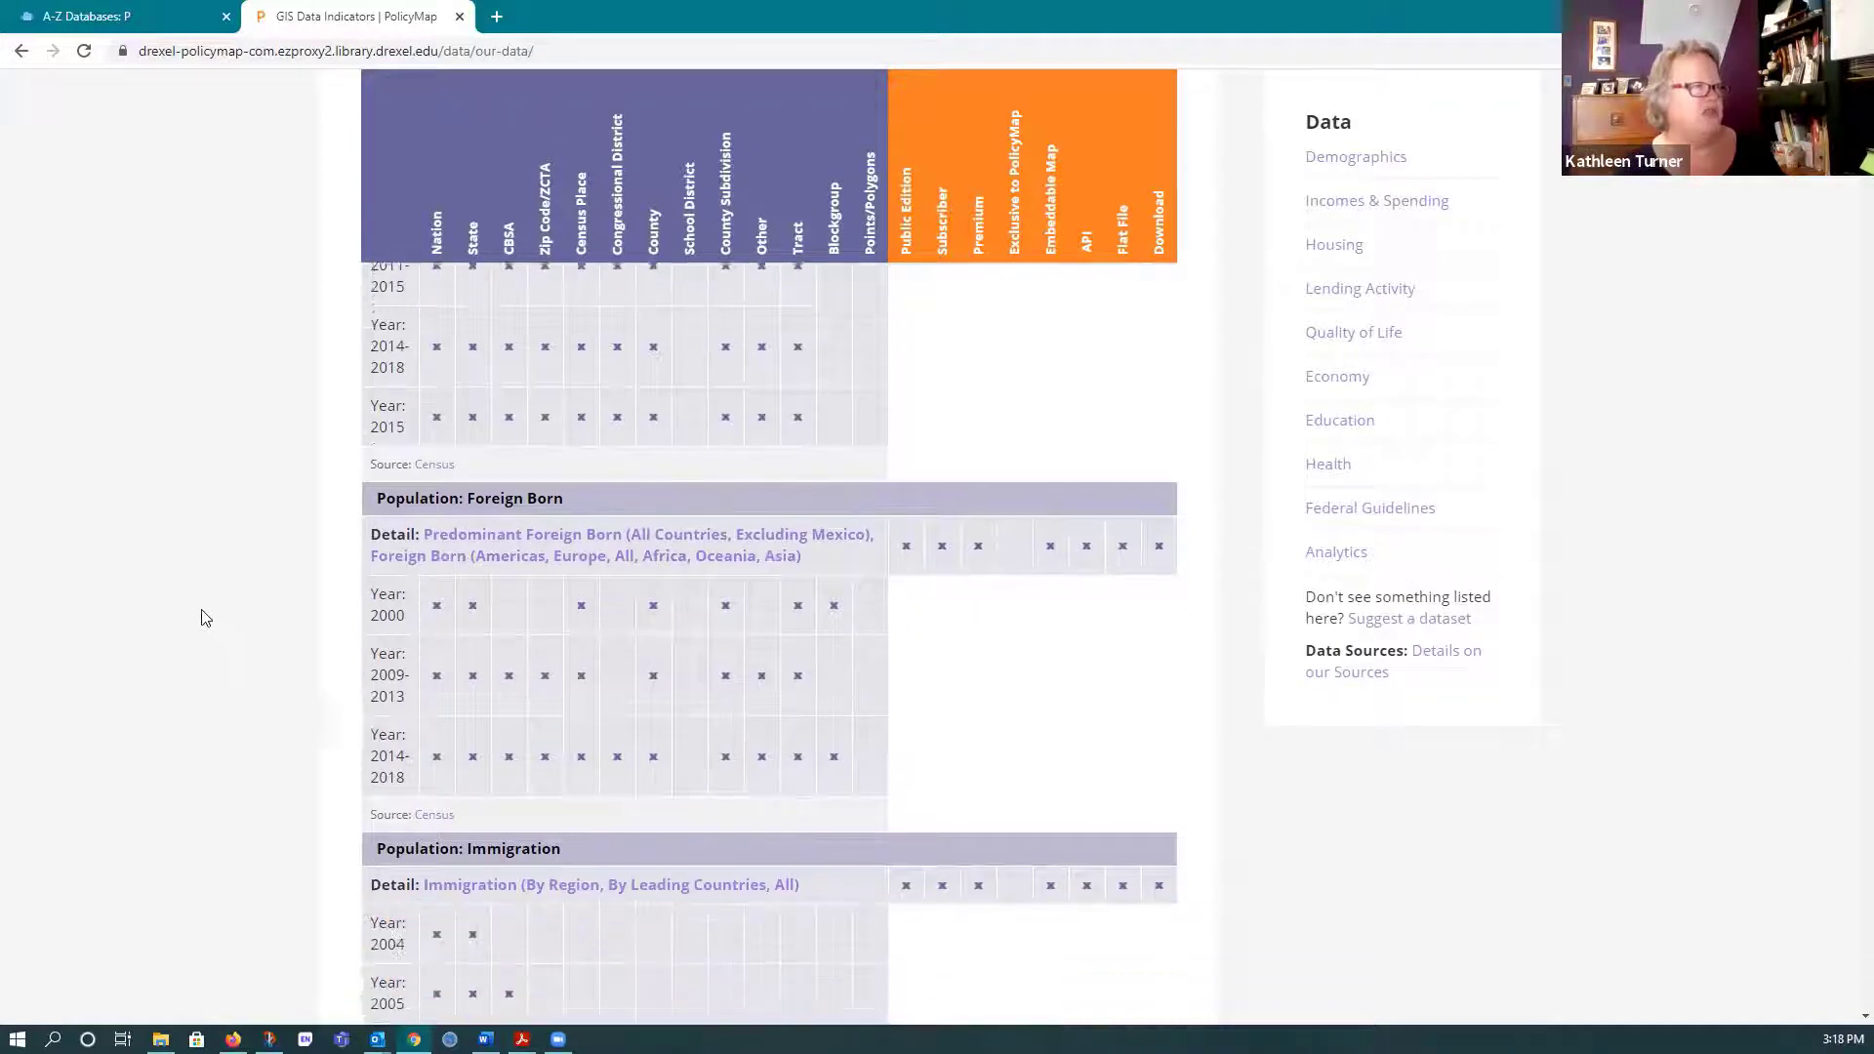
scroll(205, 618, "down", 2)
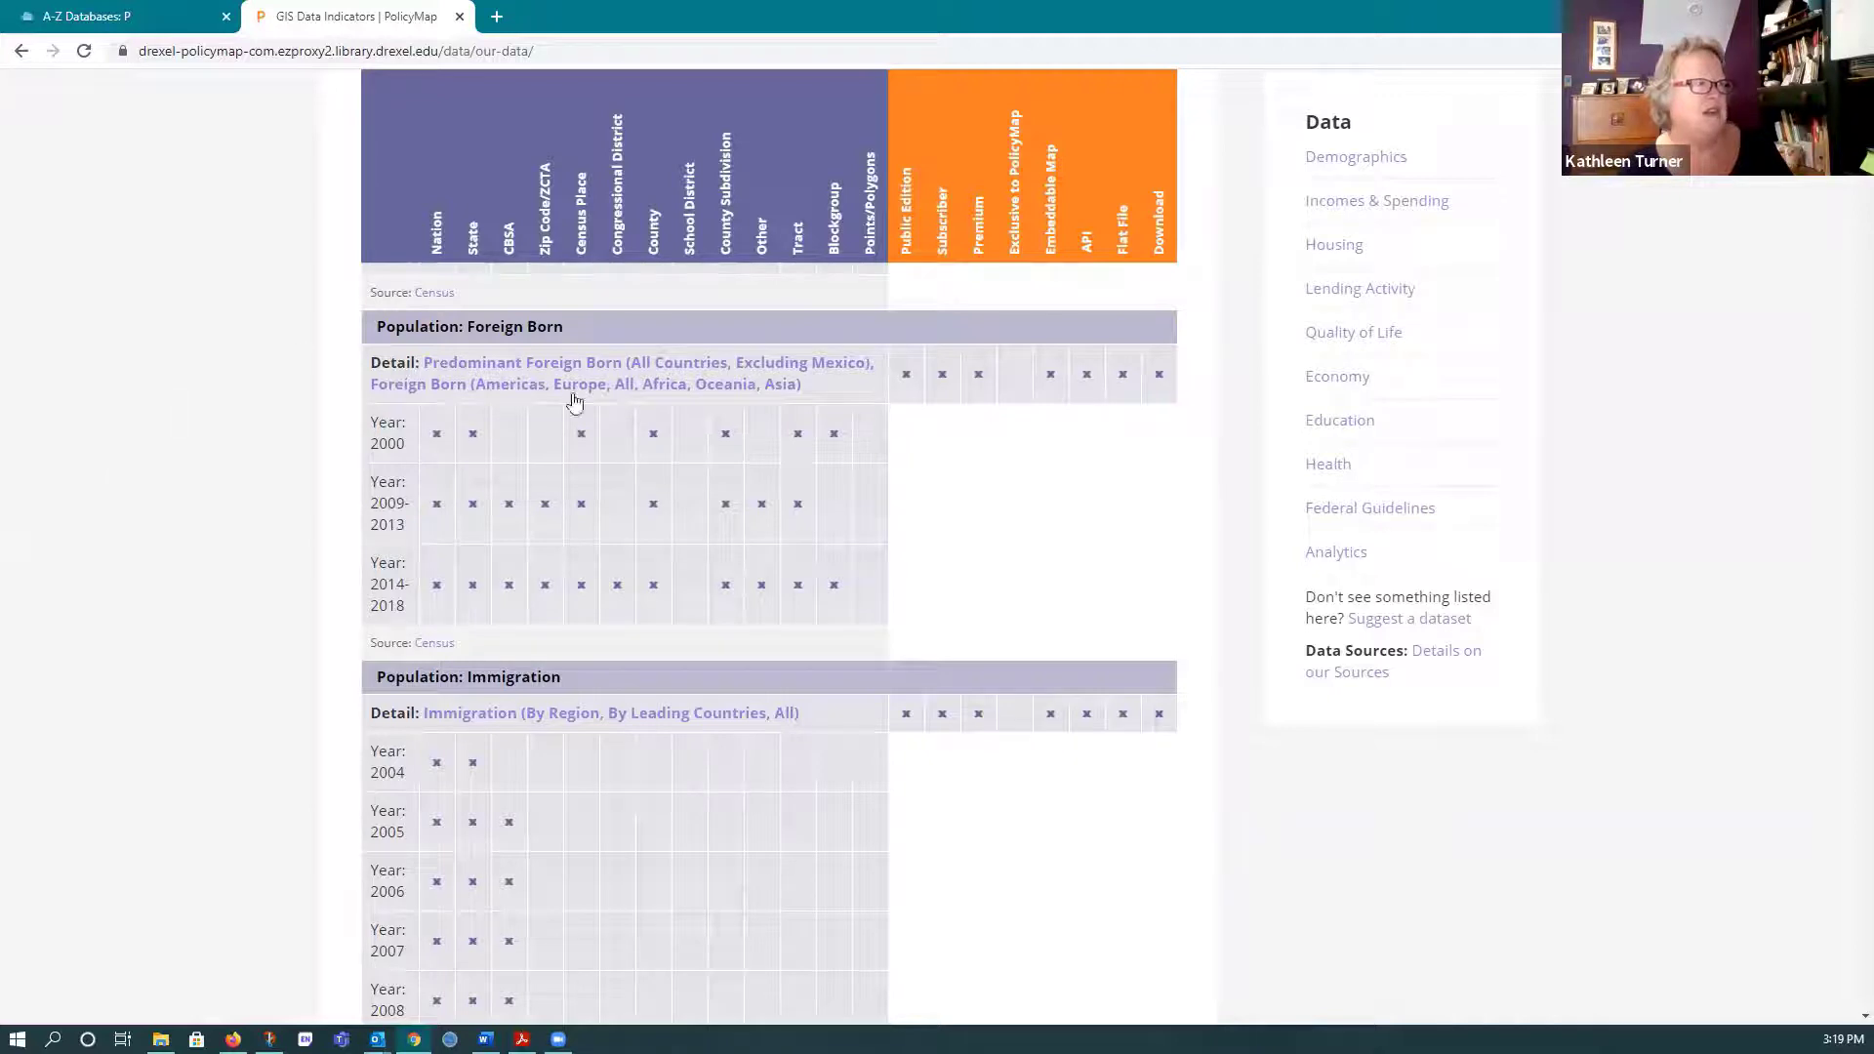
scroll(572, 859, "down", 3)
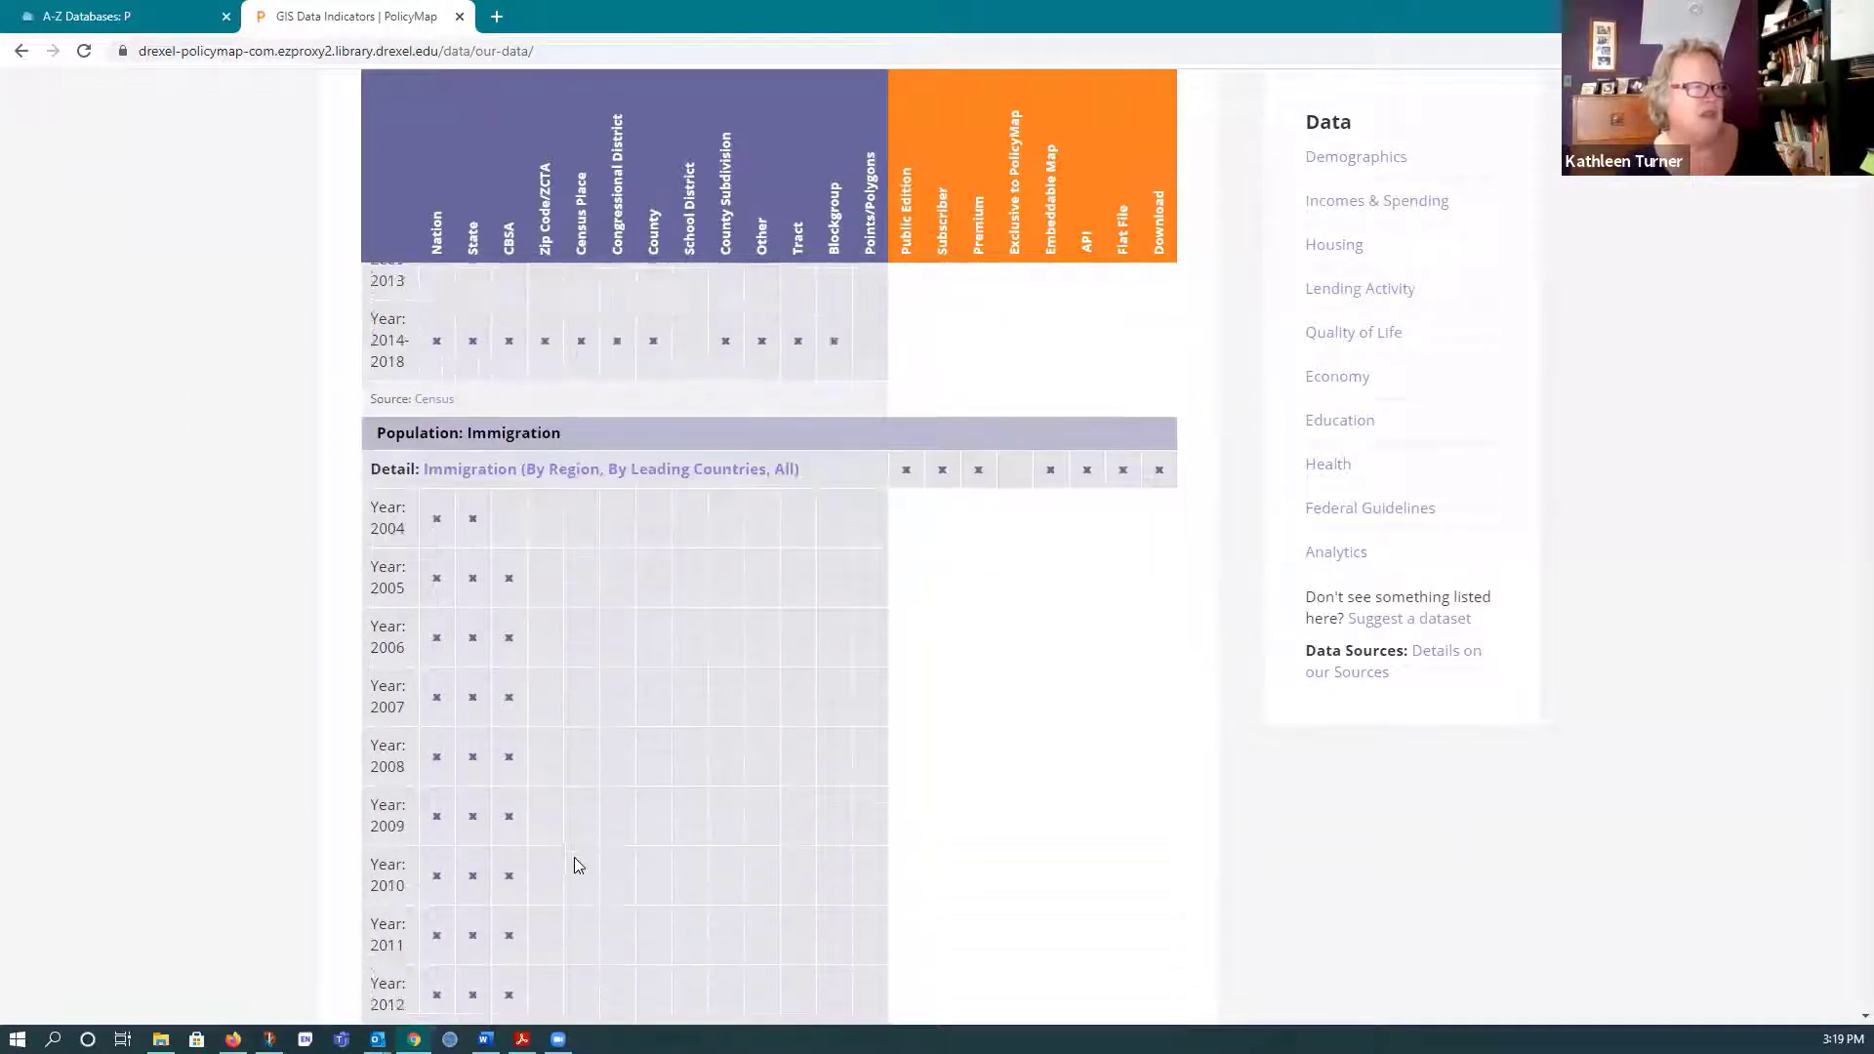
scroll(574, 859, "down", 6)
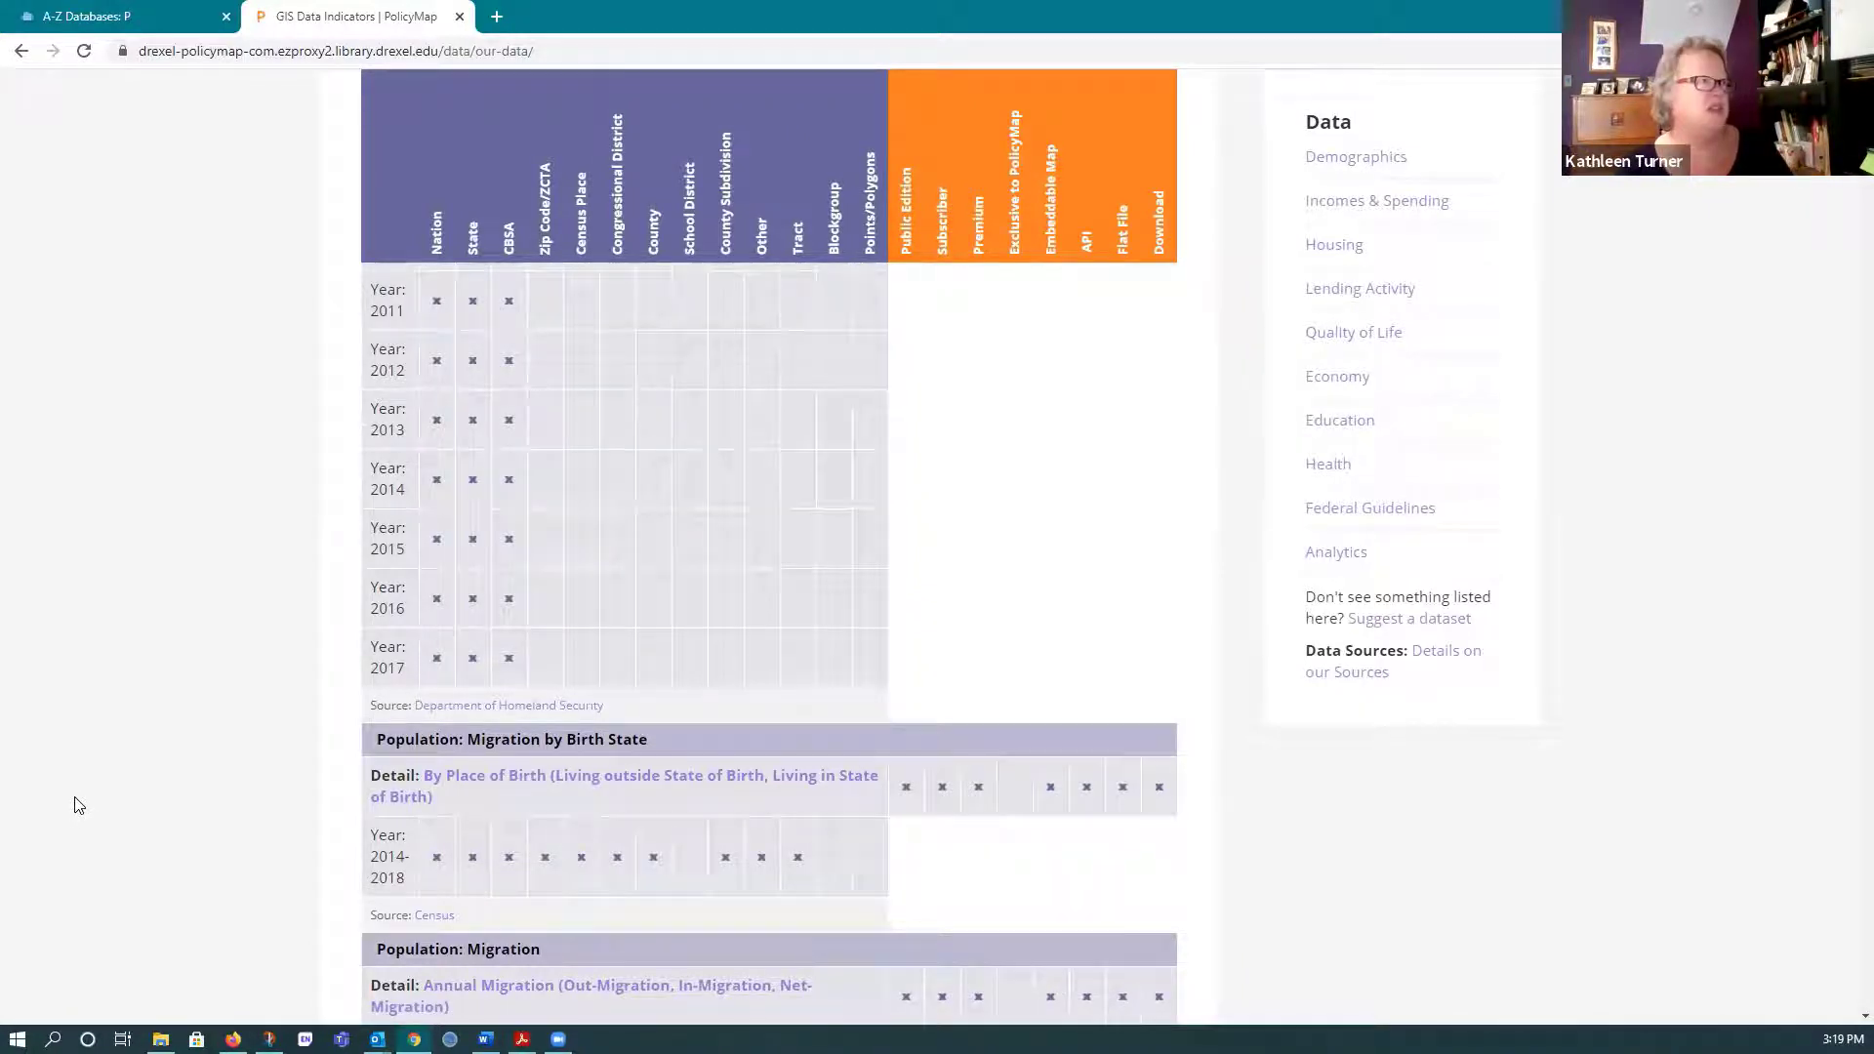
scroll(79, 804, "up", 7)
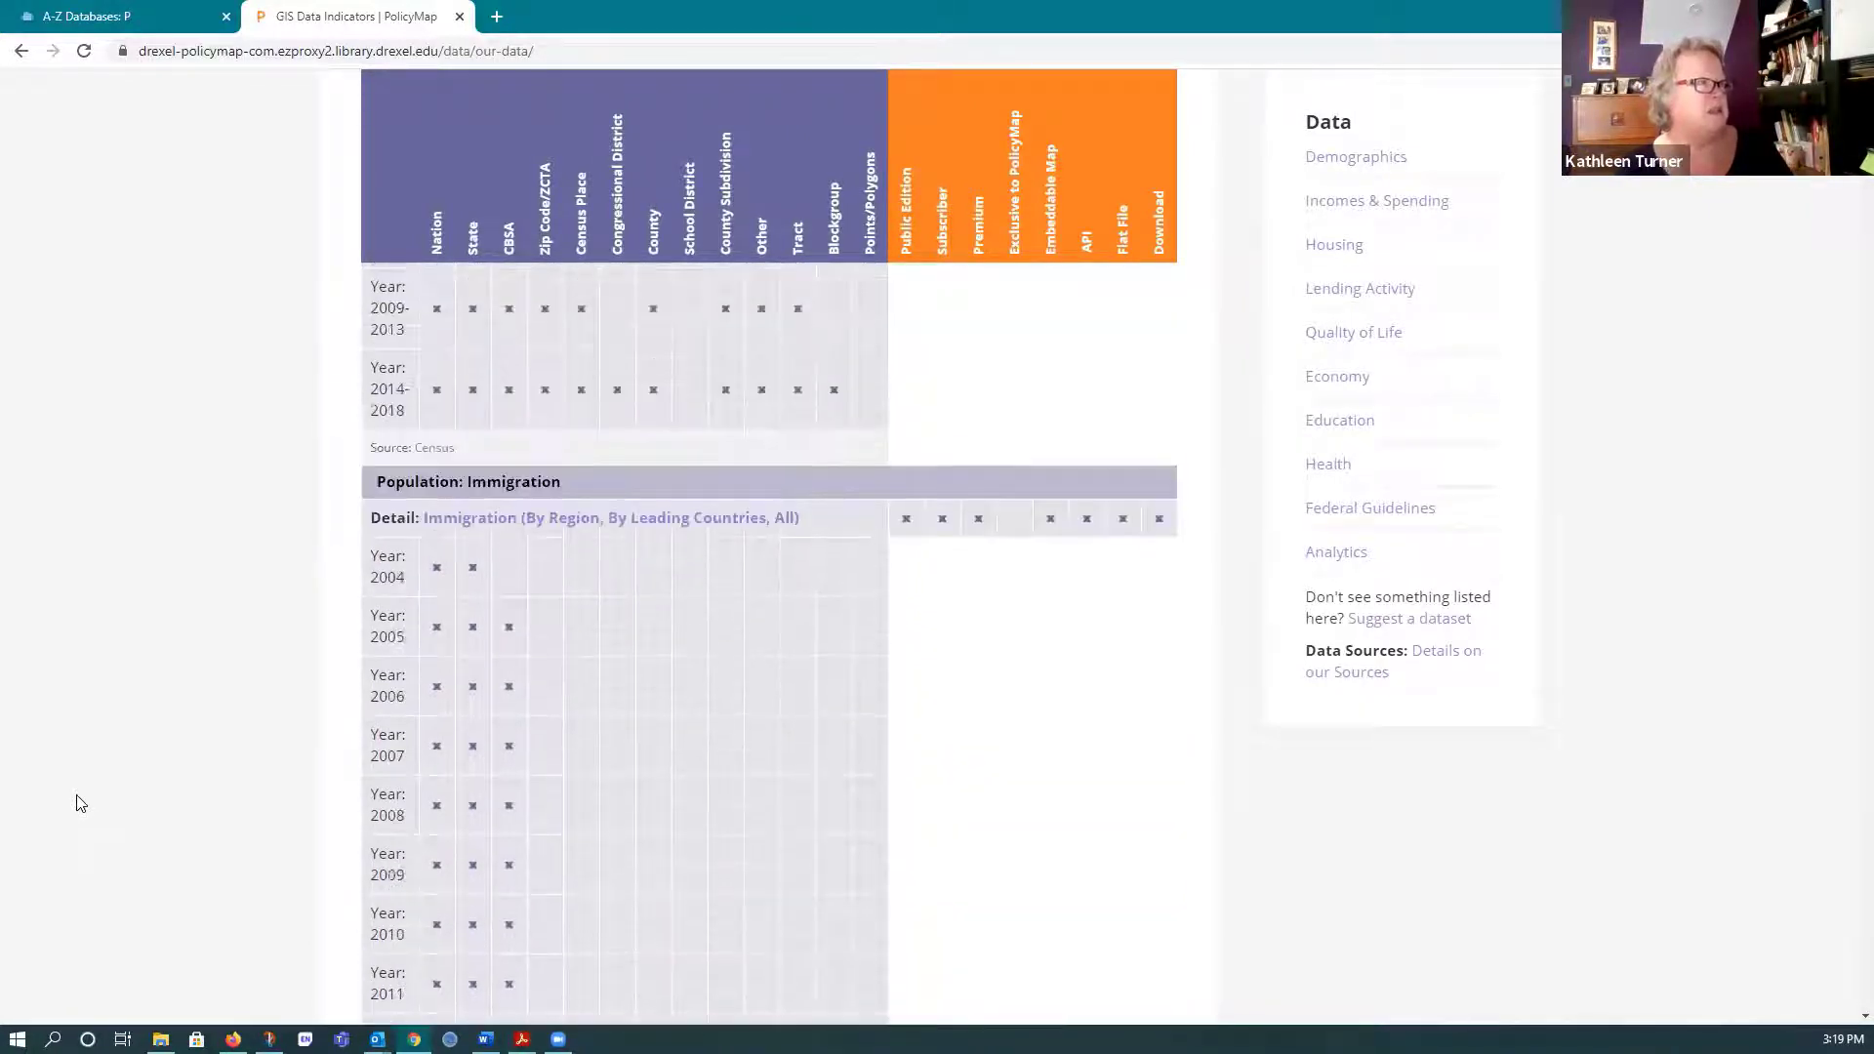
scroll(79, 804, "up", 3)
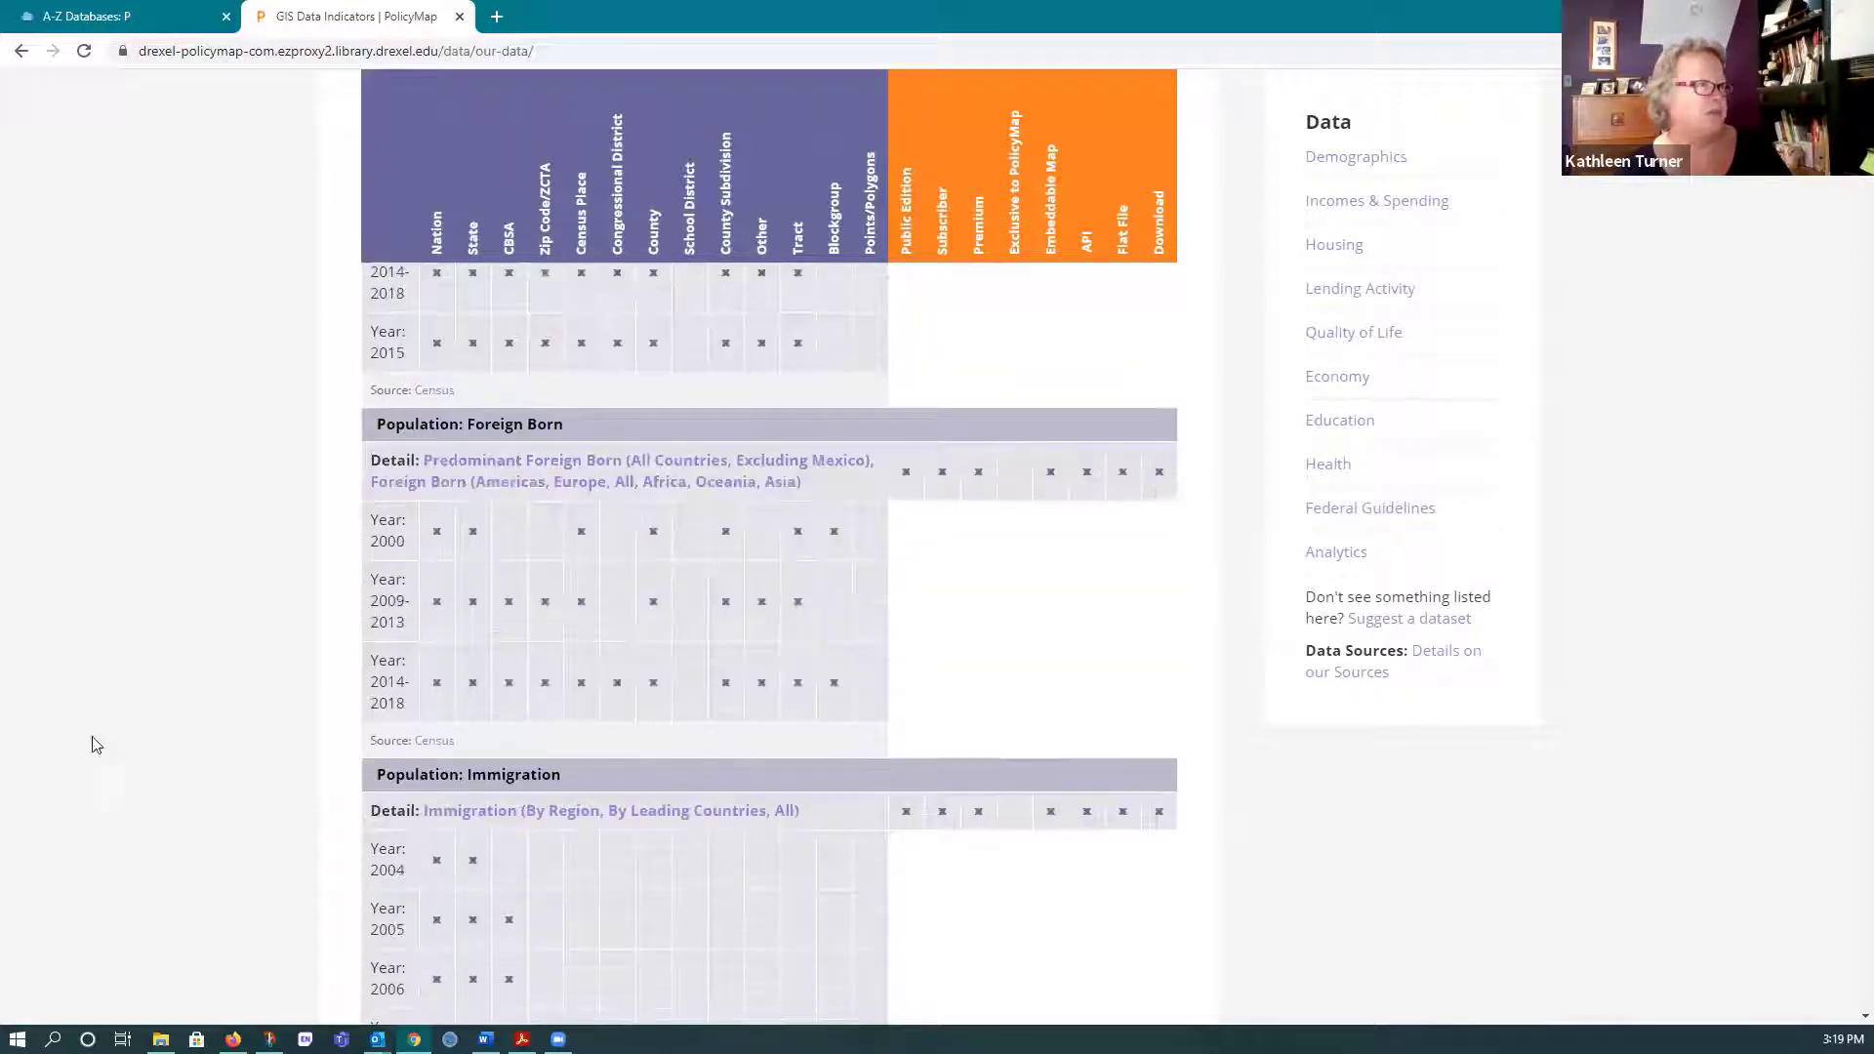
left_click(21, 54)
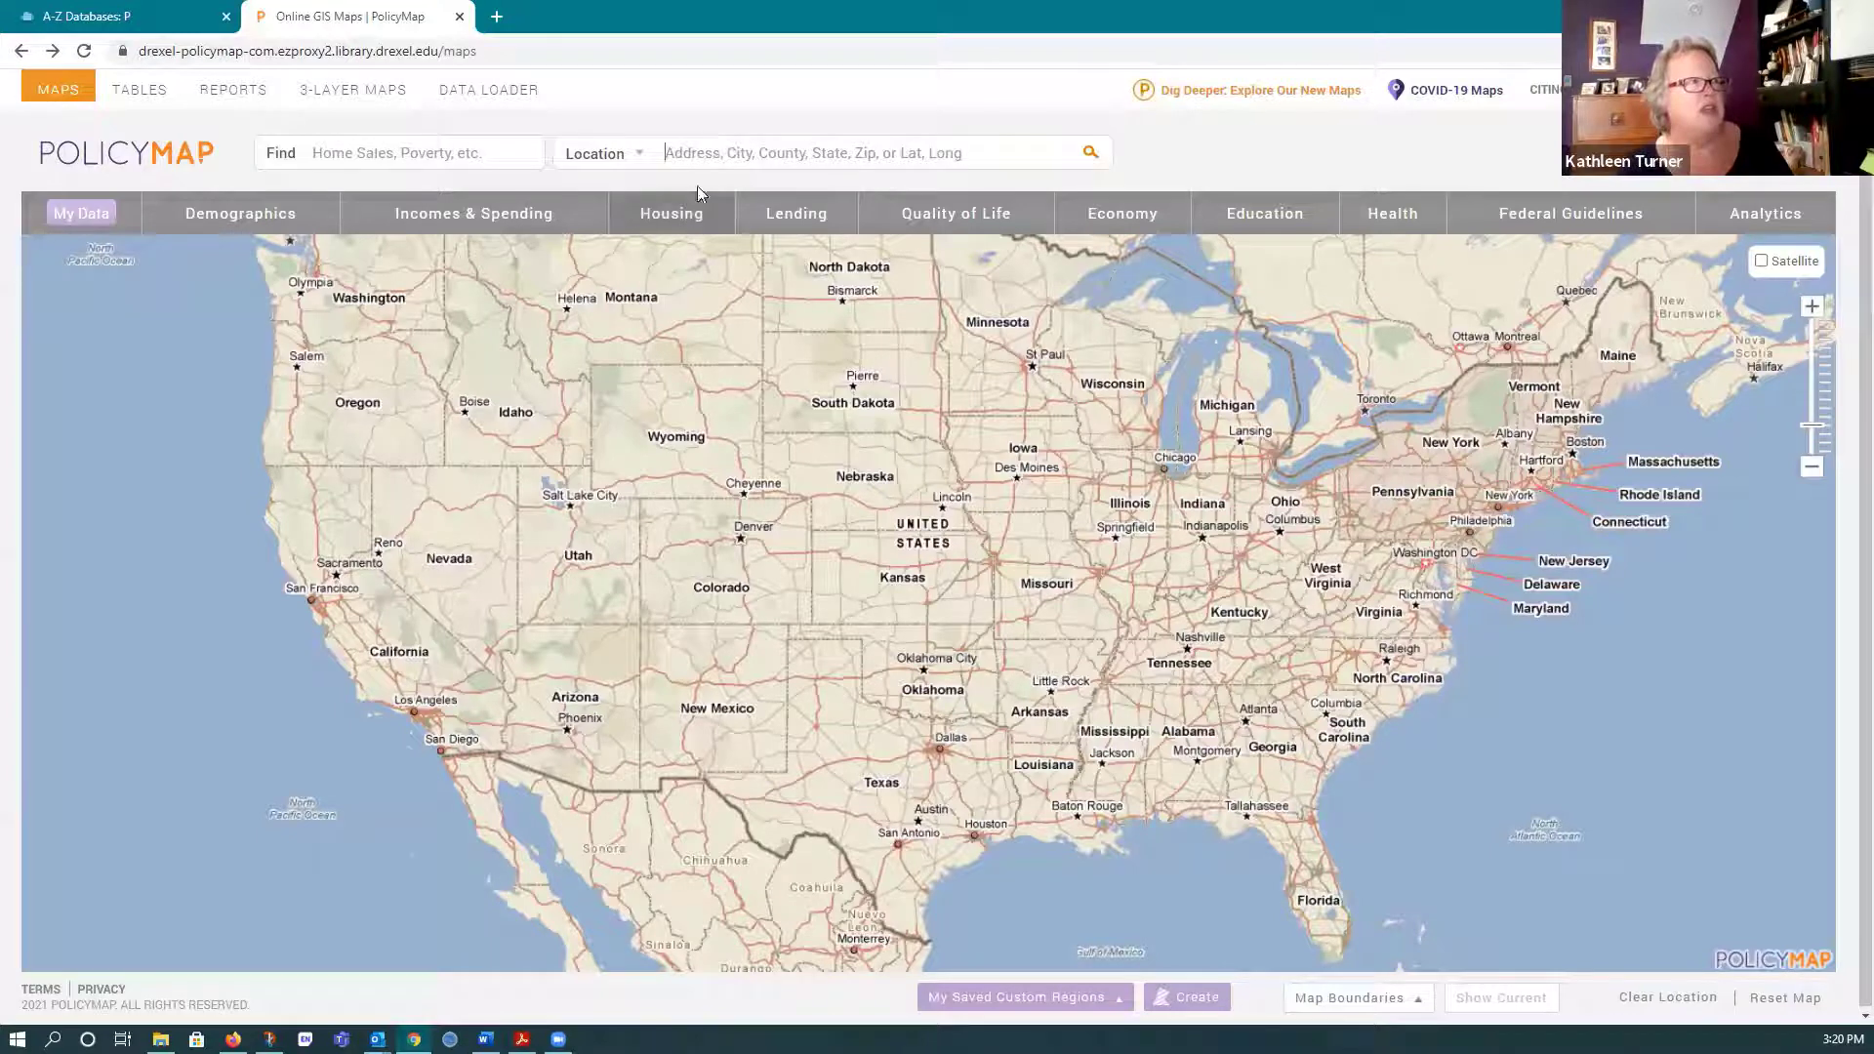
- Search for the location 19129 and show its Zip Code Tabulation Area on the map
left_click(636, 159)
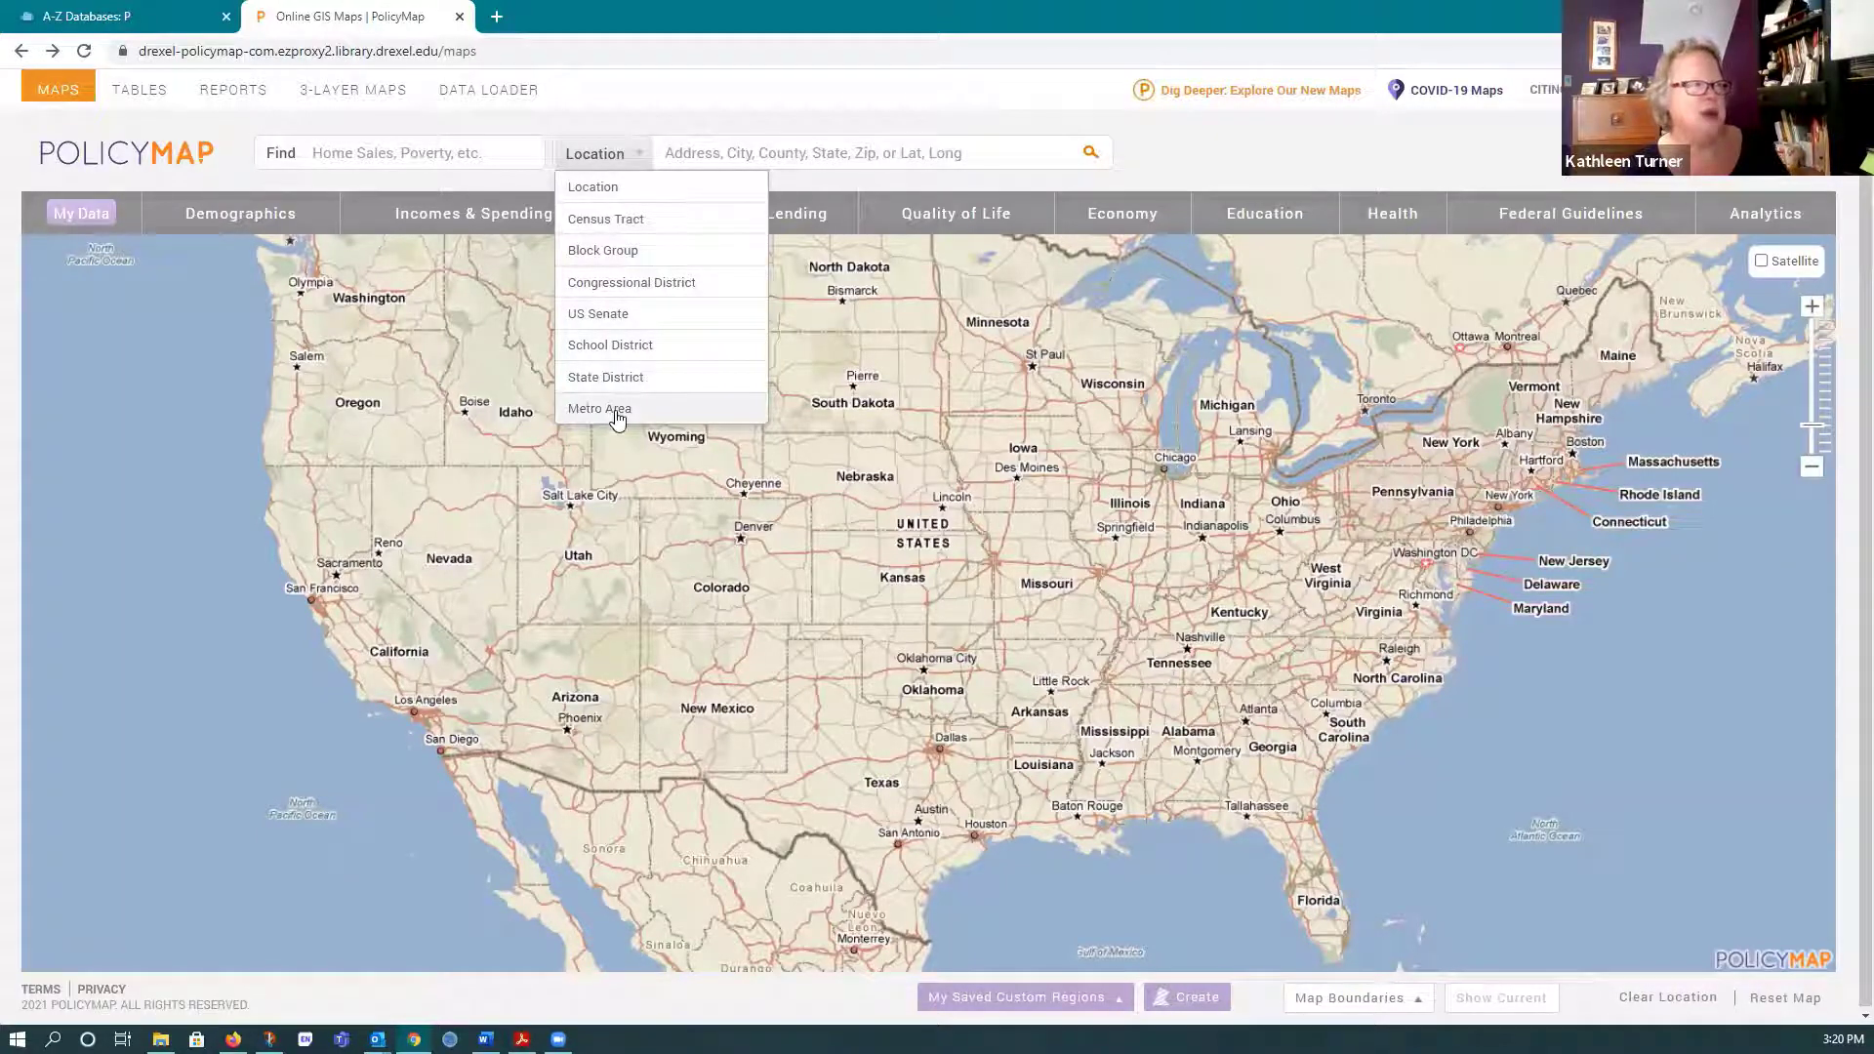
left_click(799, 154)
type("191")
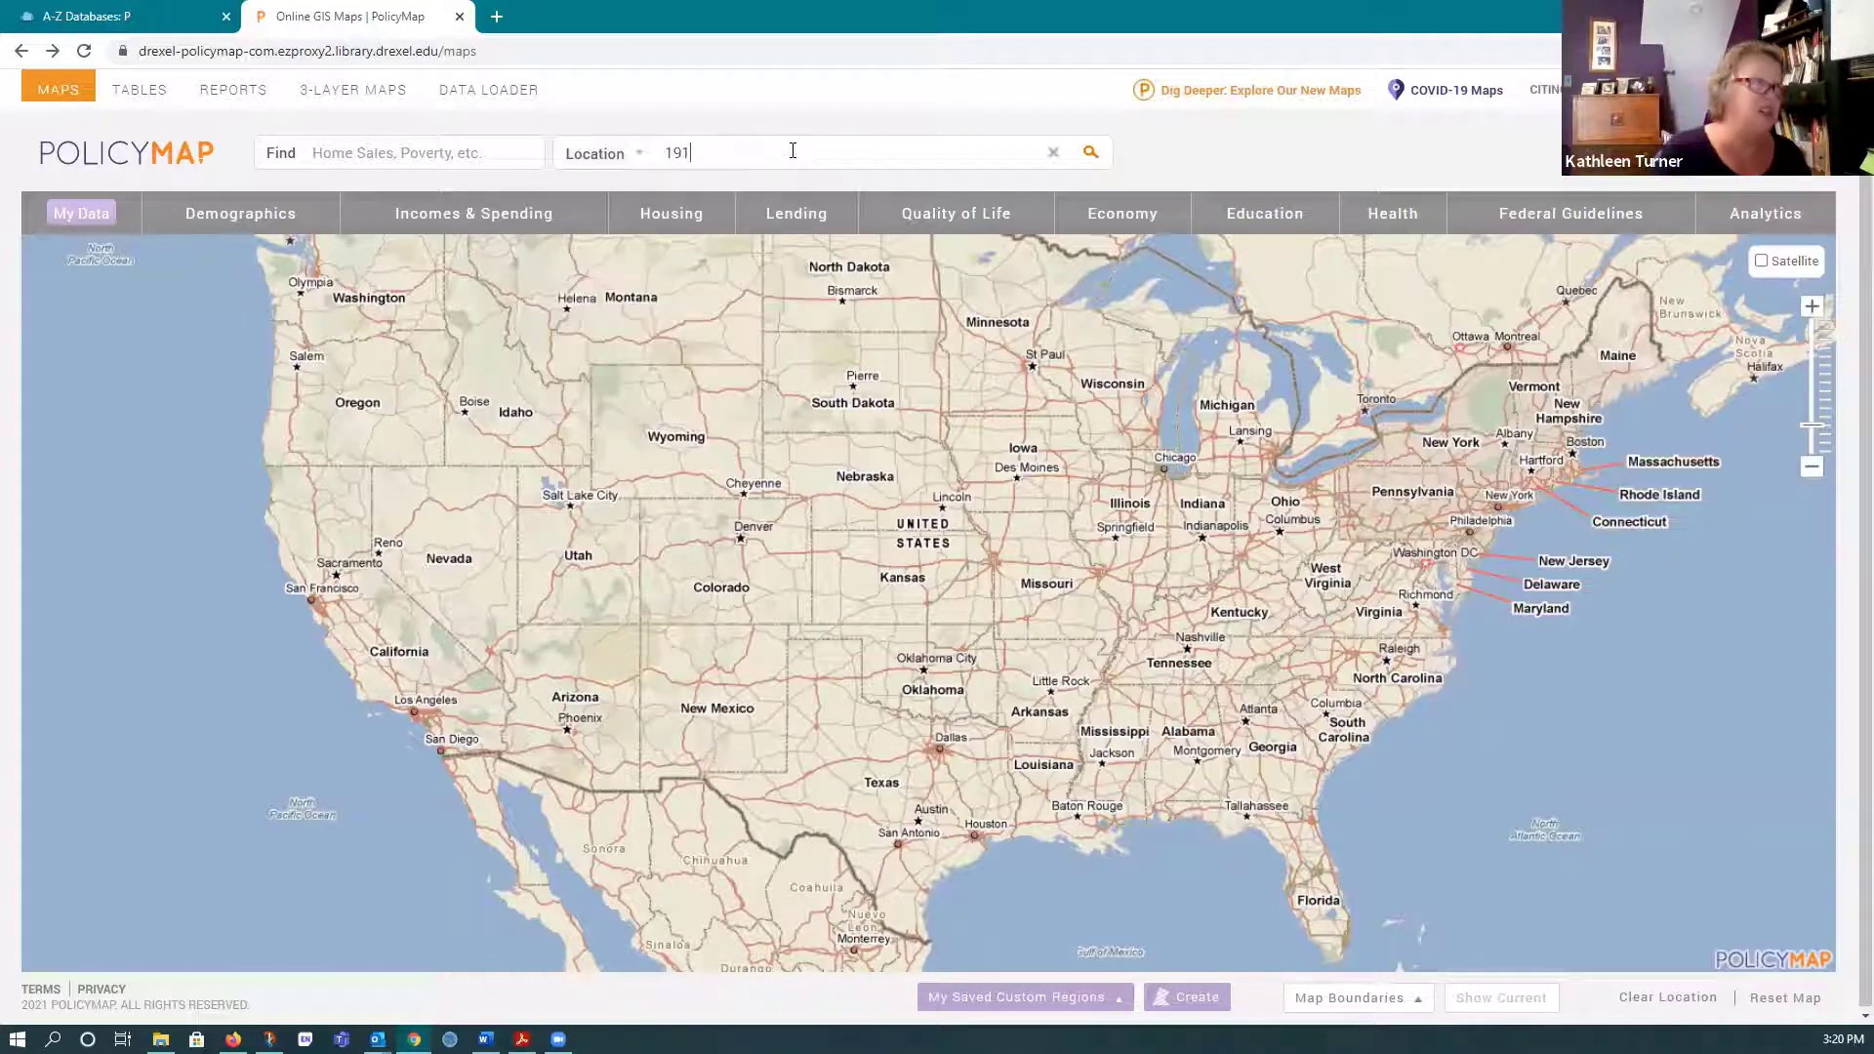
type("92")
key("BackSpace")
key("BackSpace")
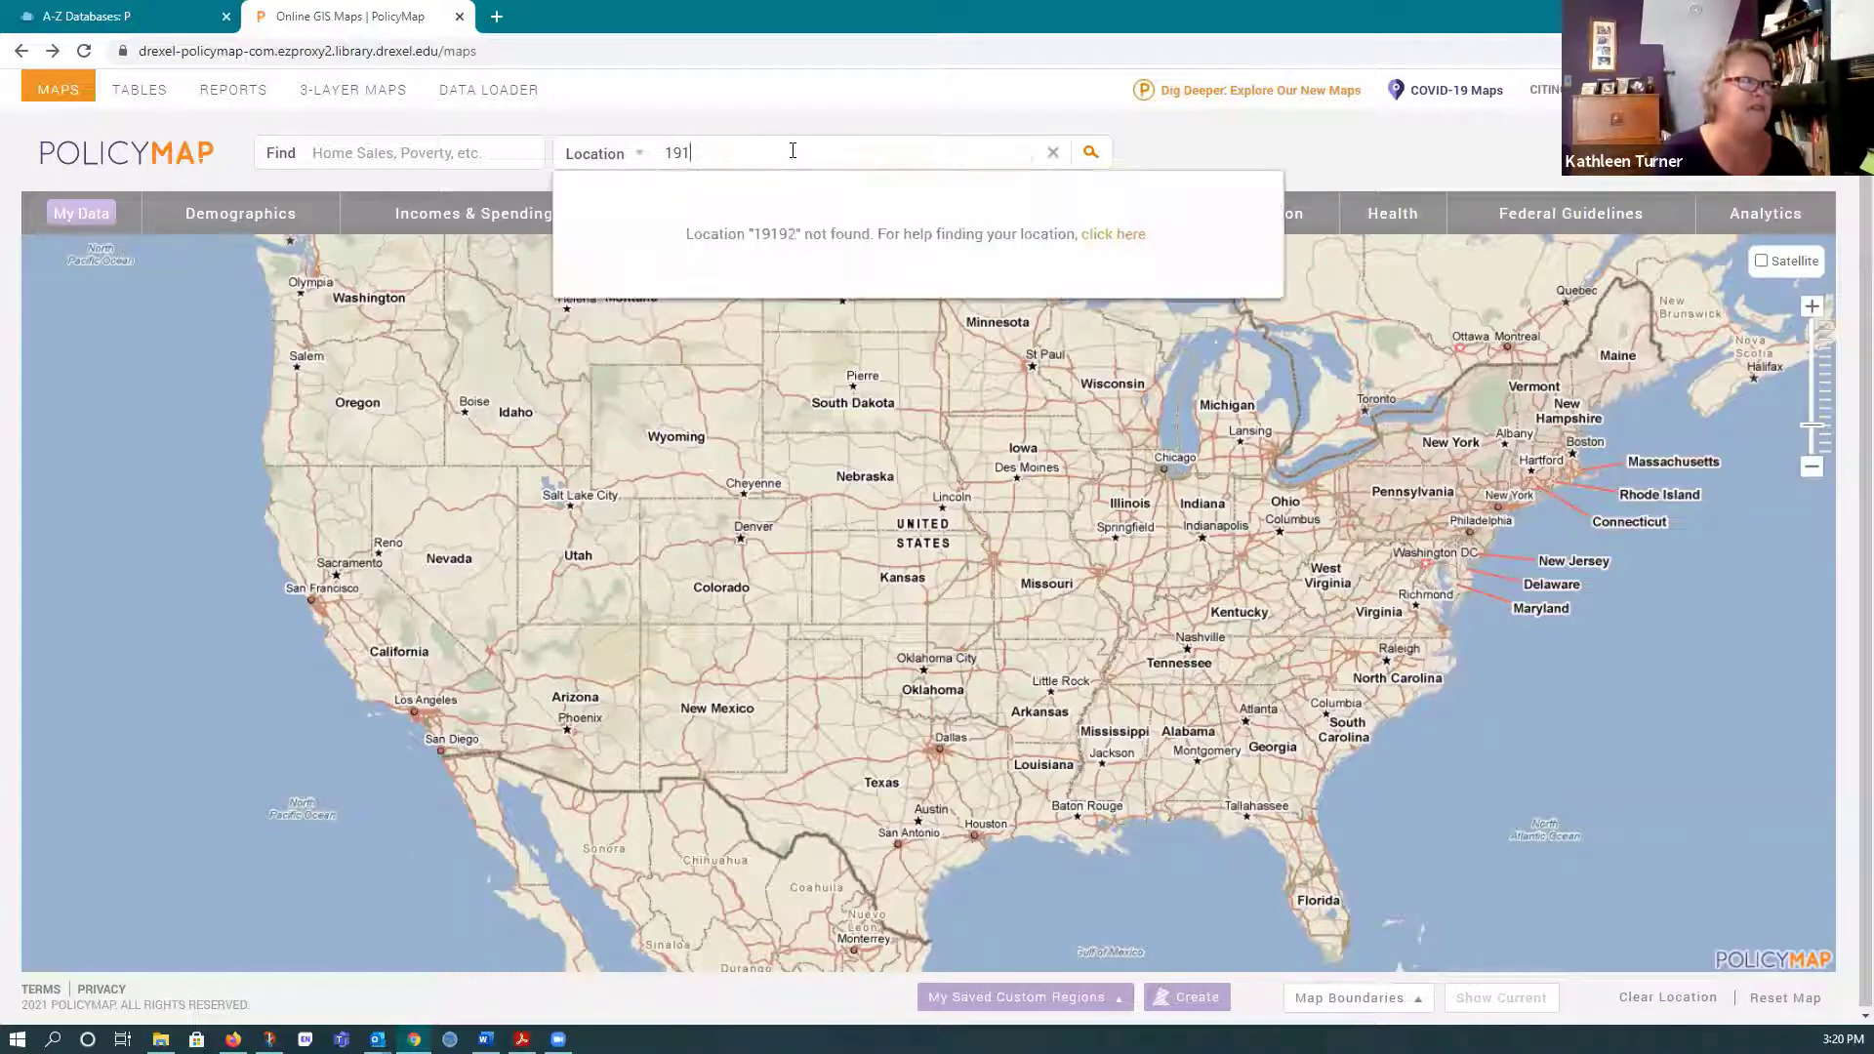
type("29")
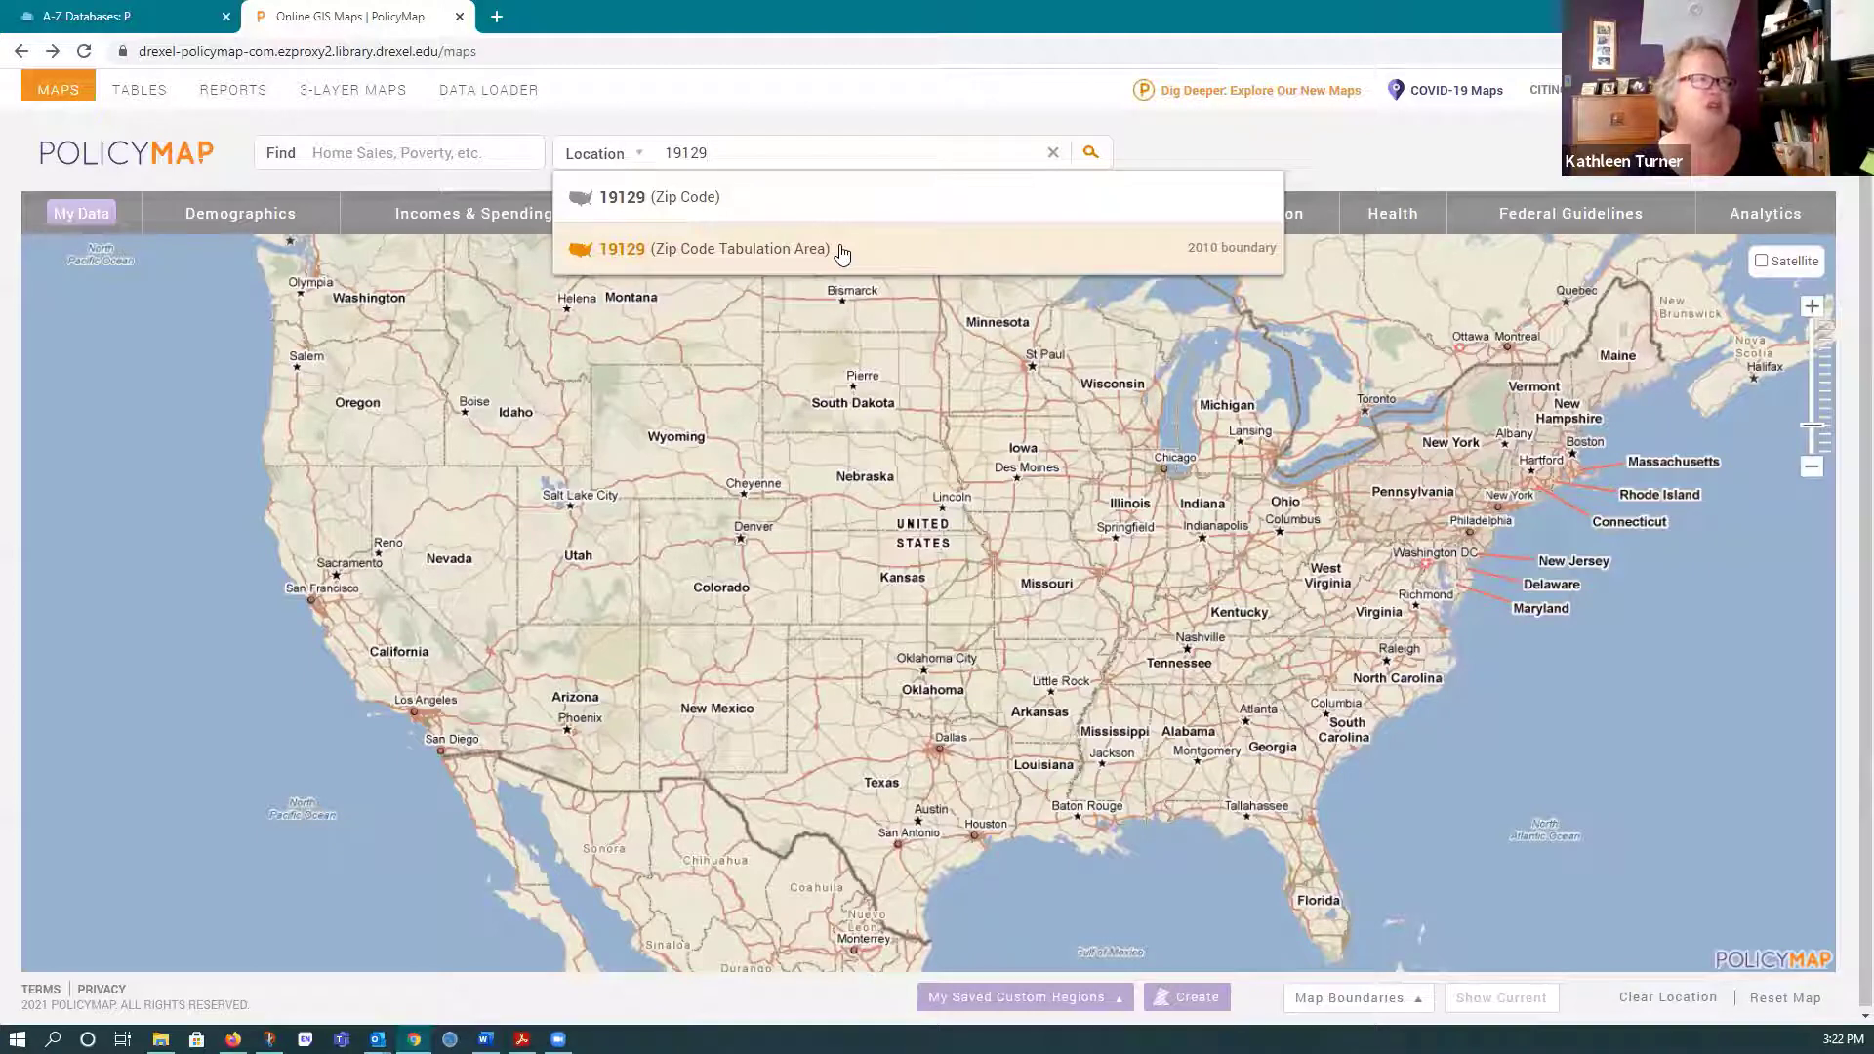
left_click(840, 249)
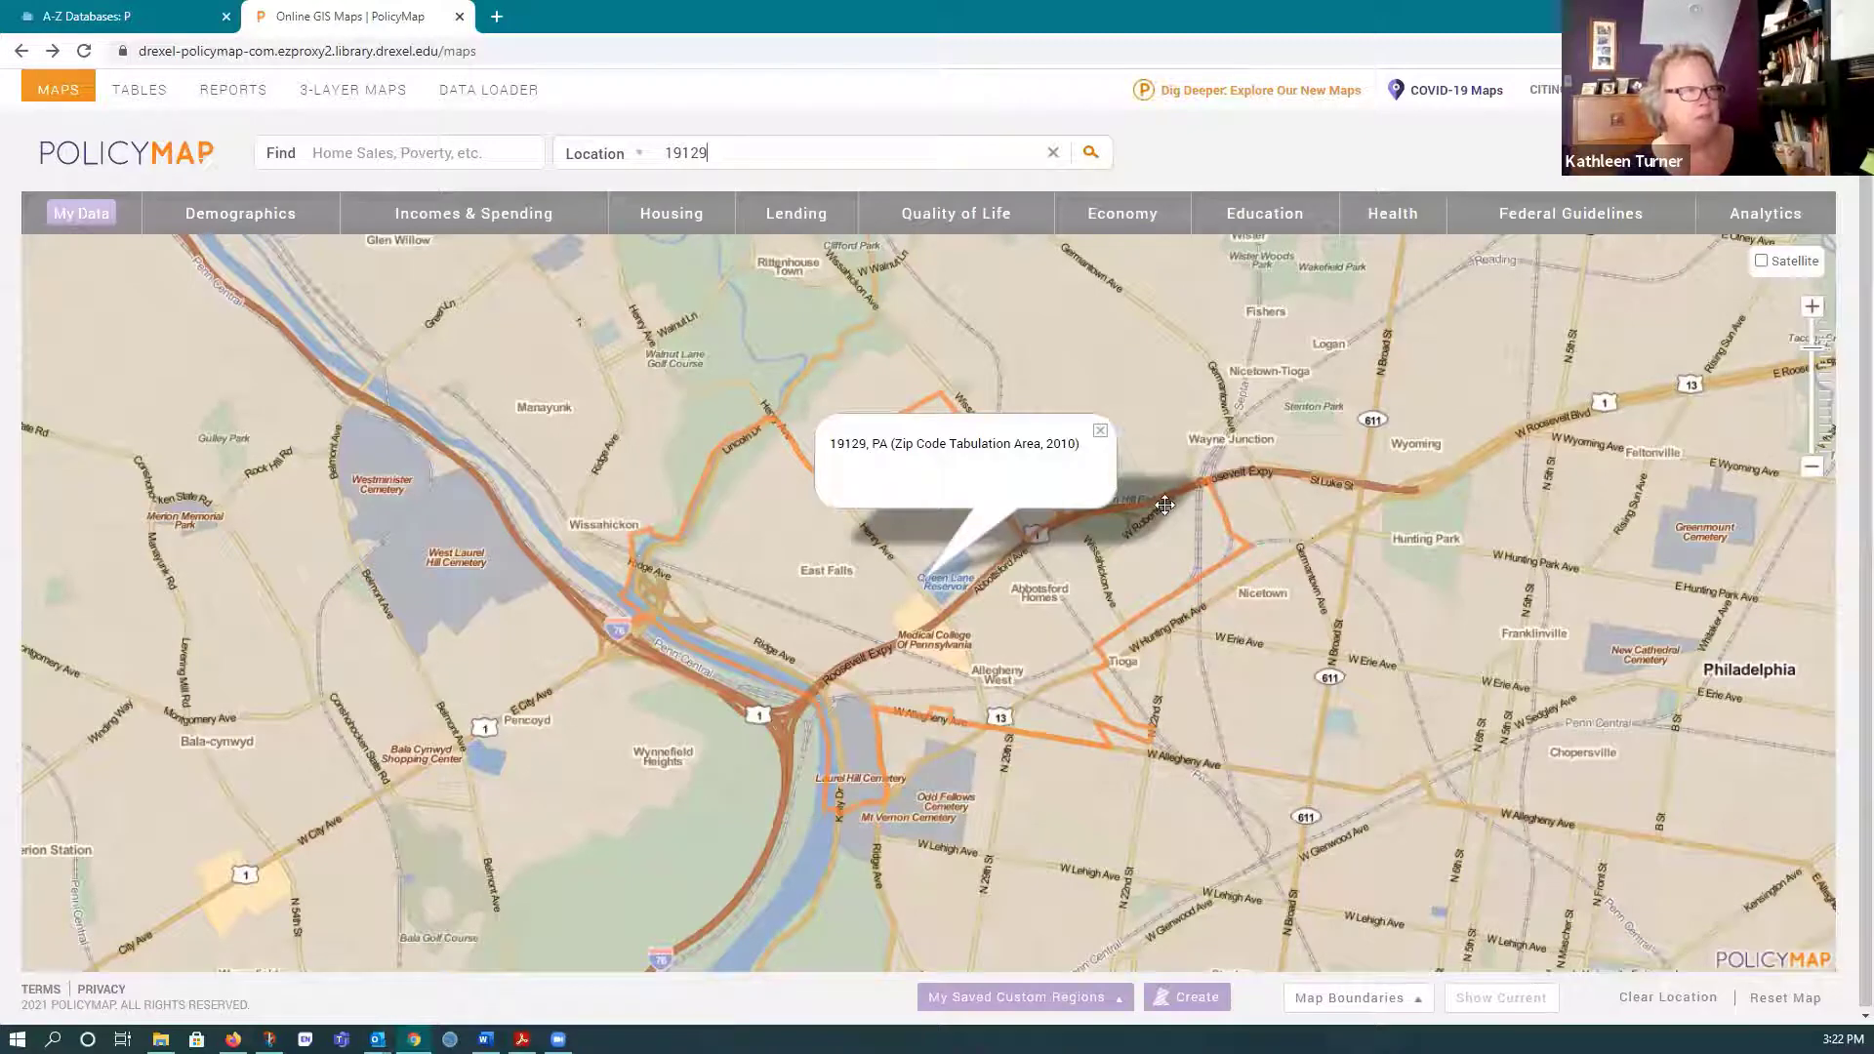
- Add the Population of Color (Non-White) layer from the Demographics race data to the map
left_click(350, 151)
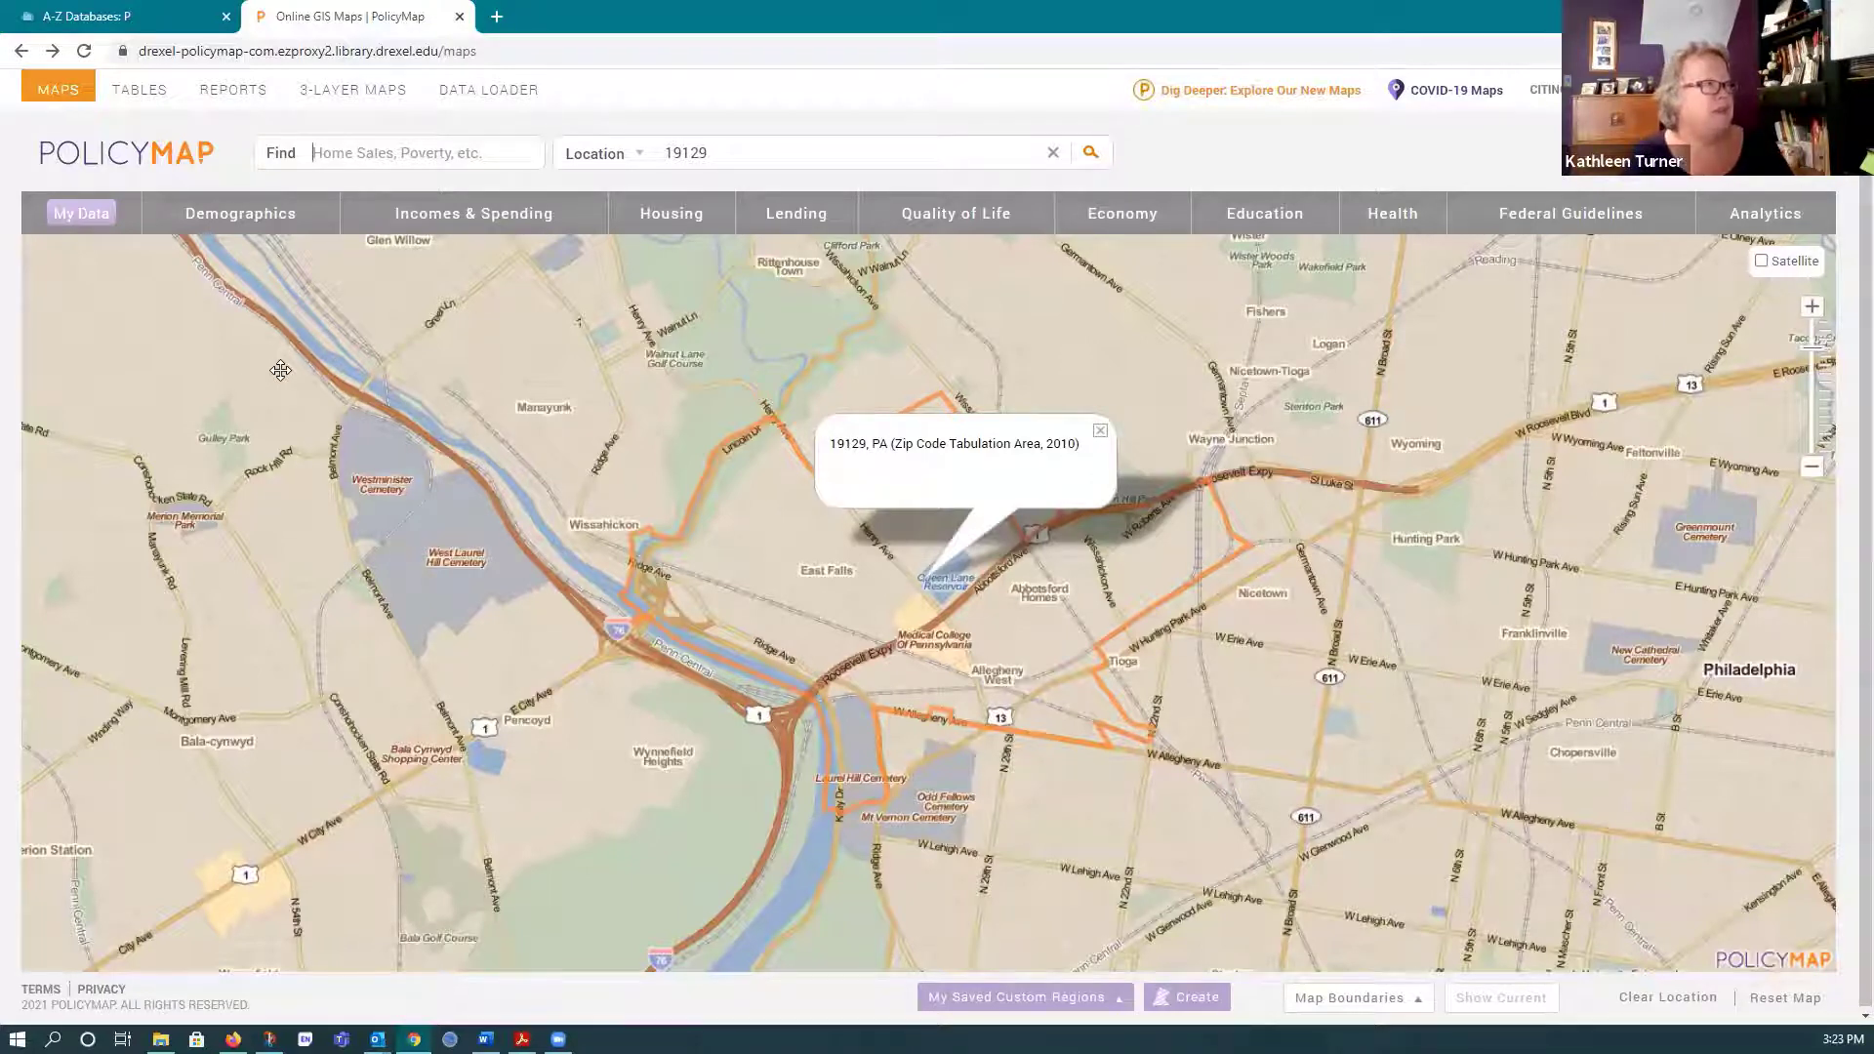
left_click(239, 224)
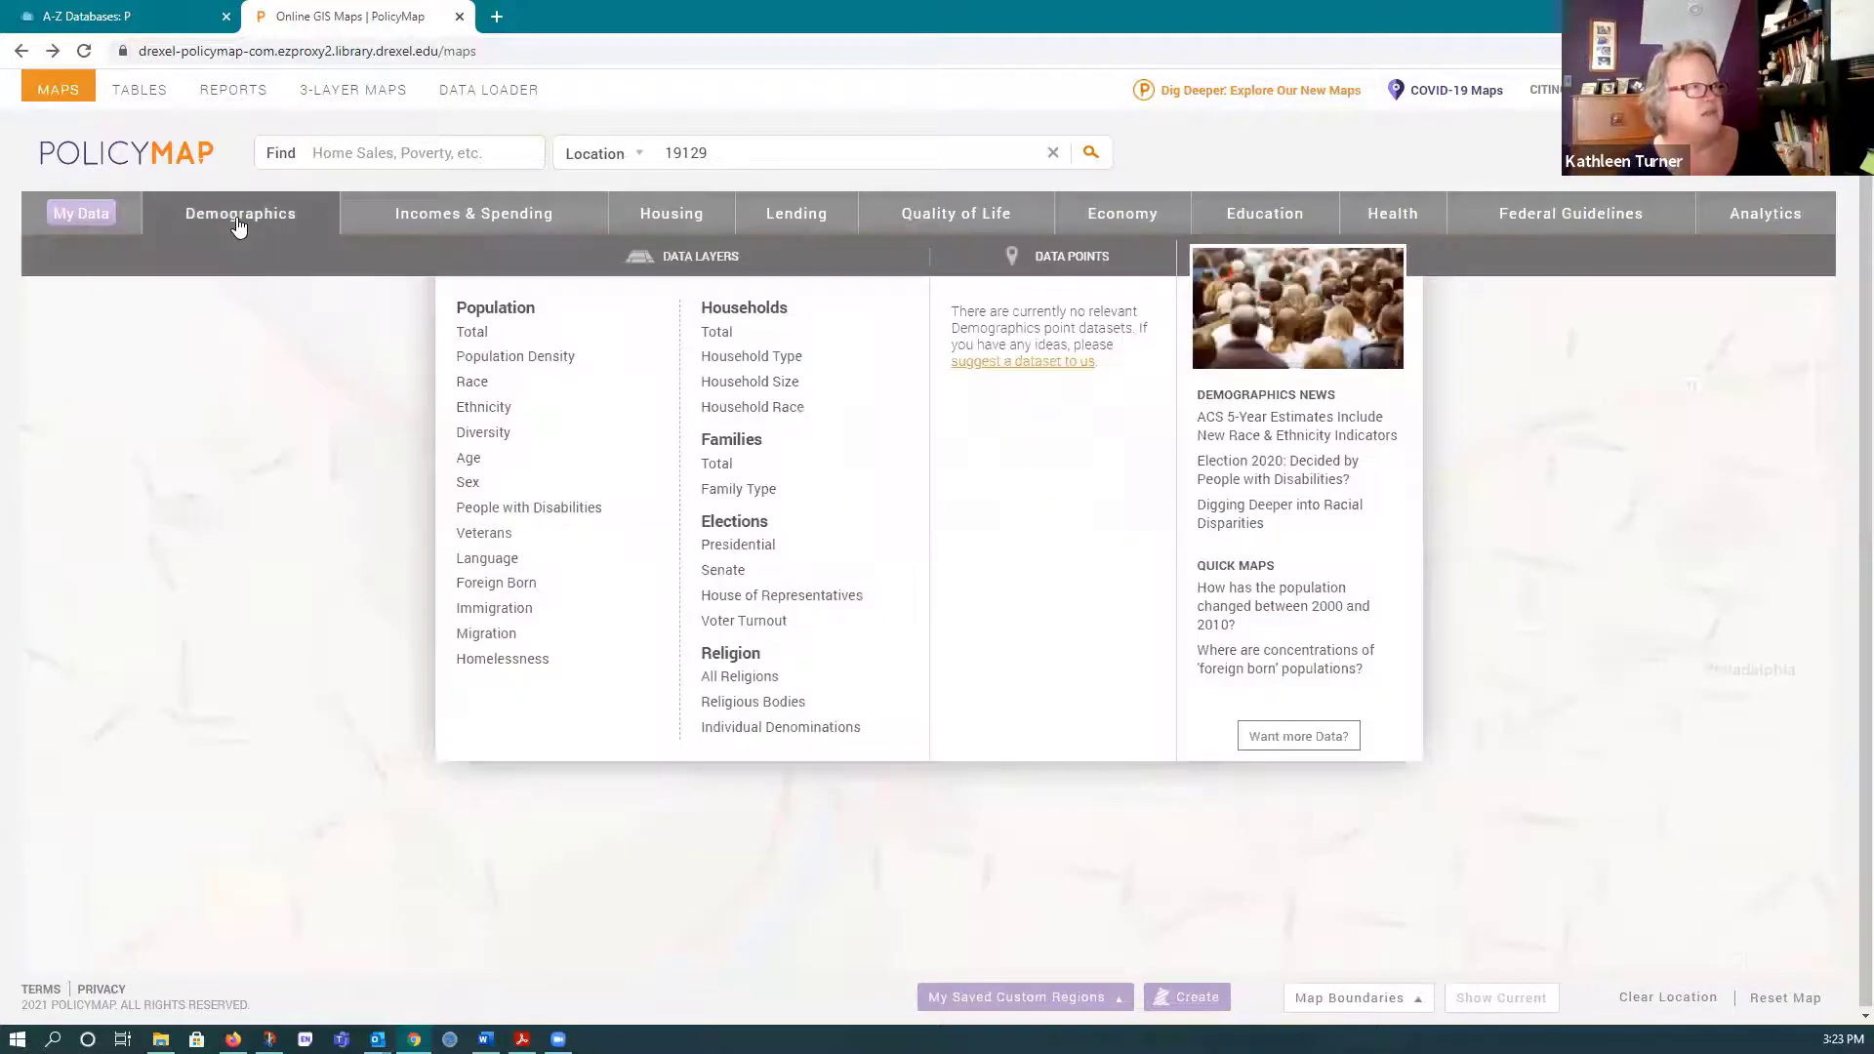
mouse_move(478, 381)
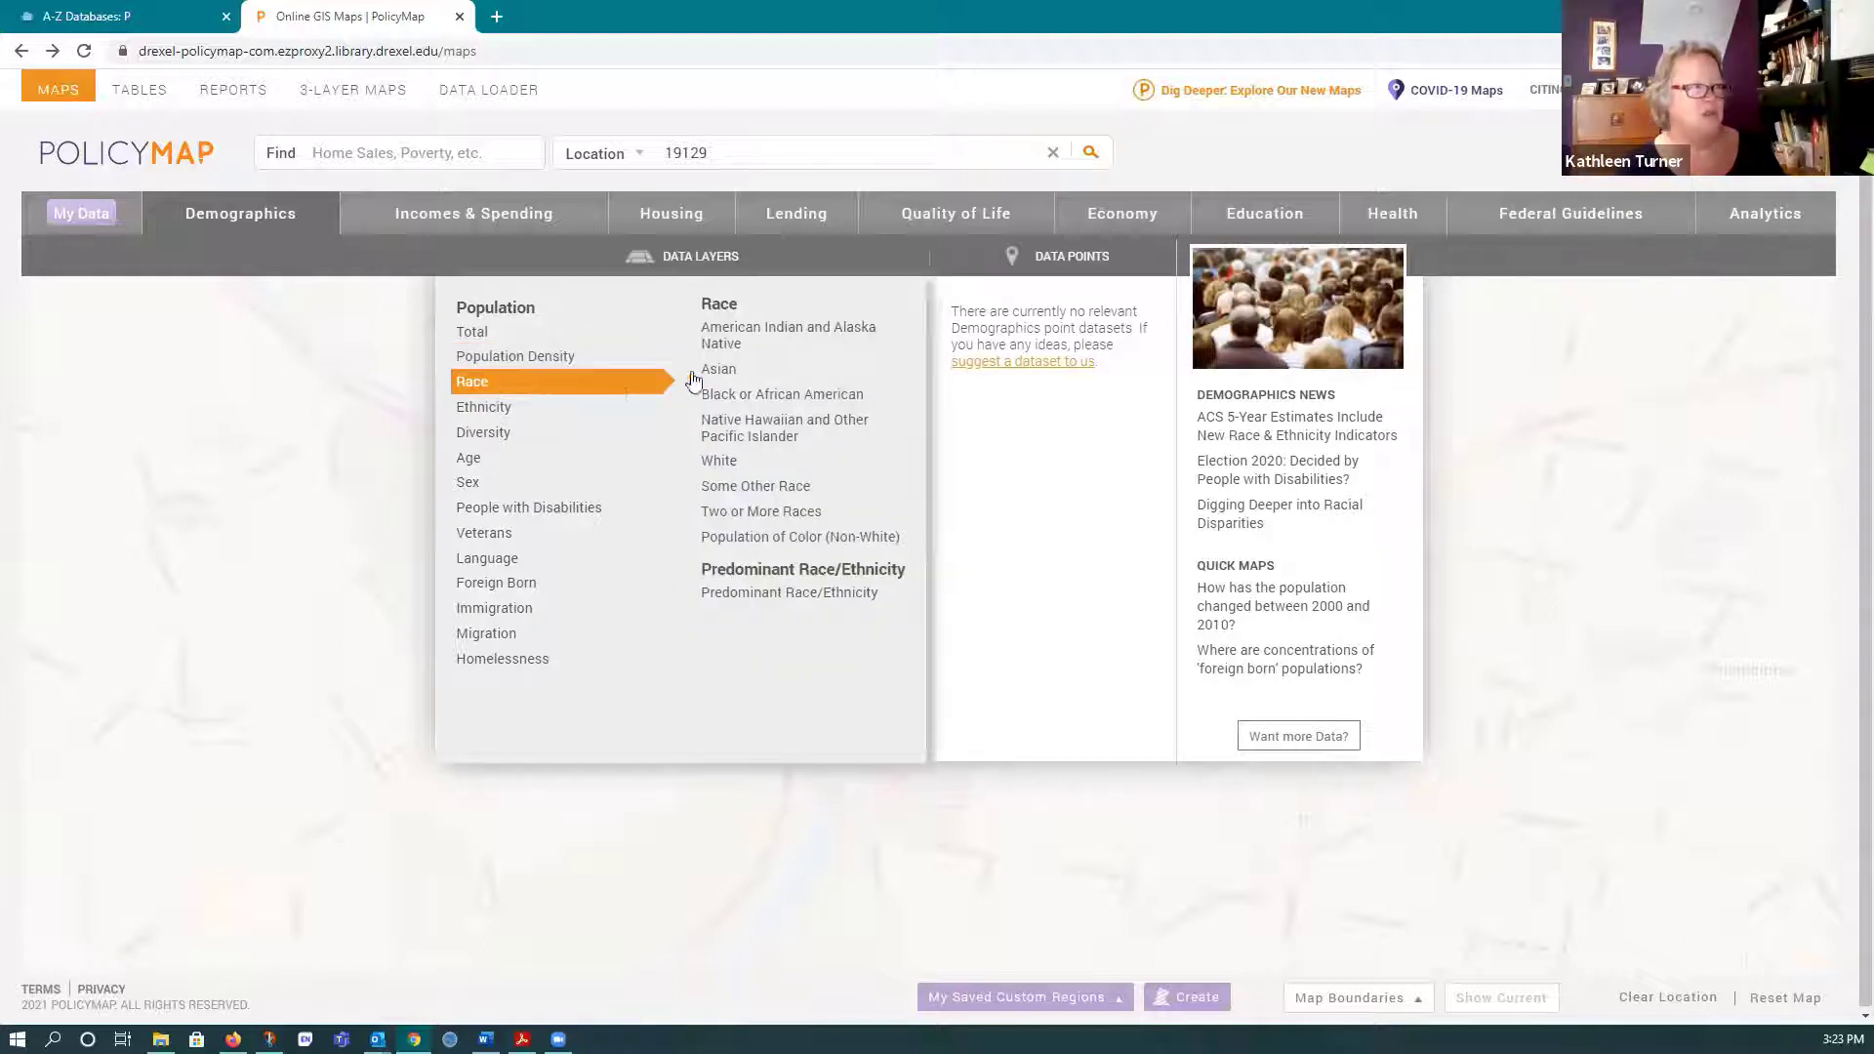
mouse_move(746, 333)
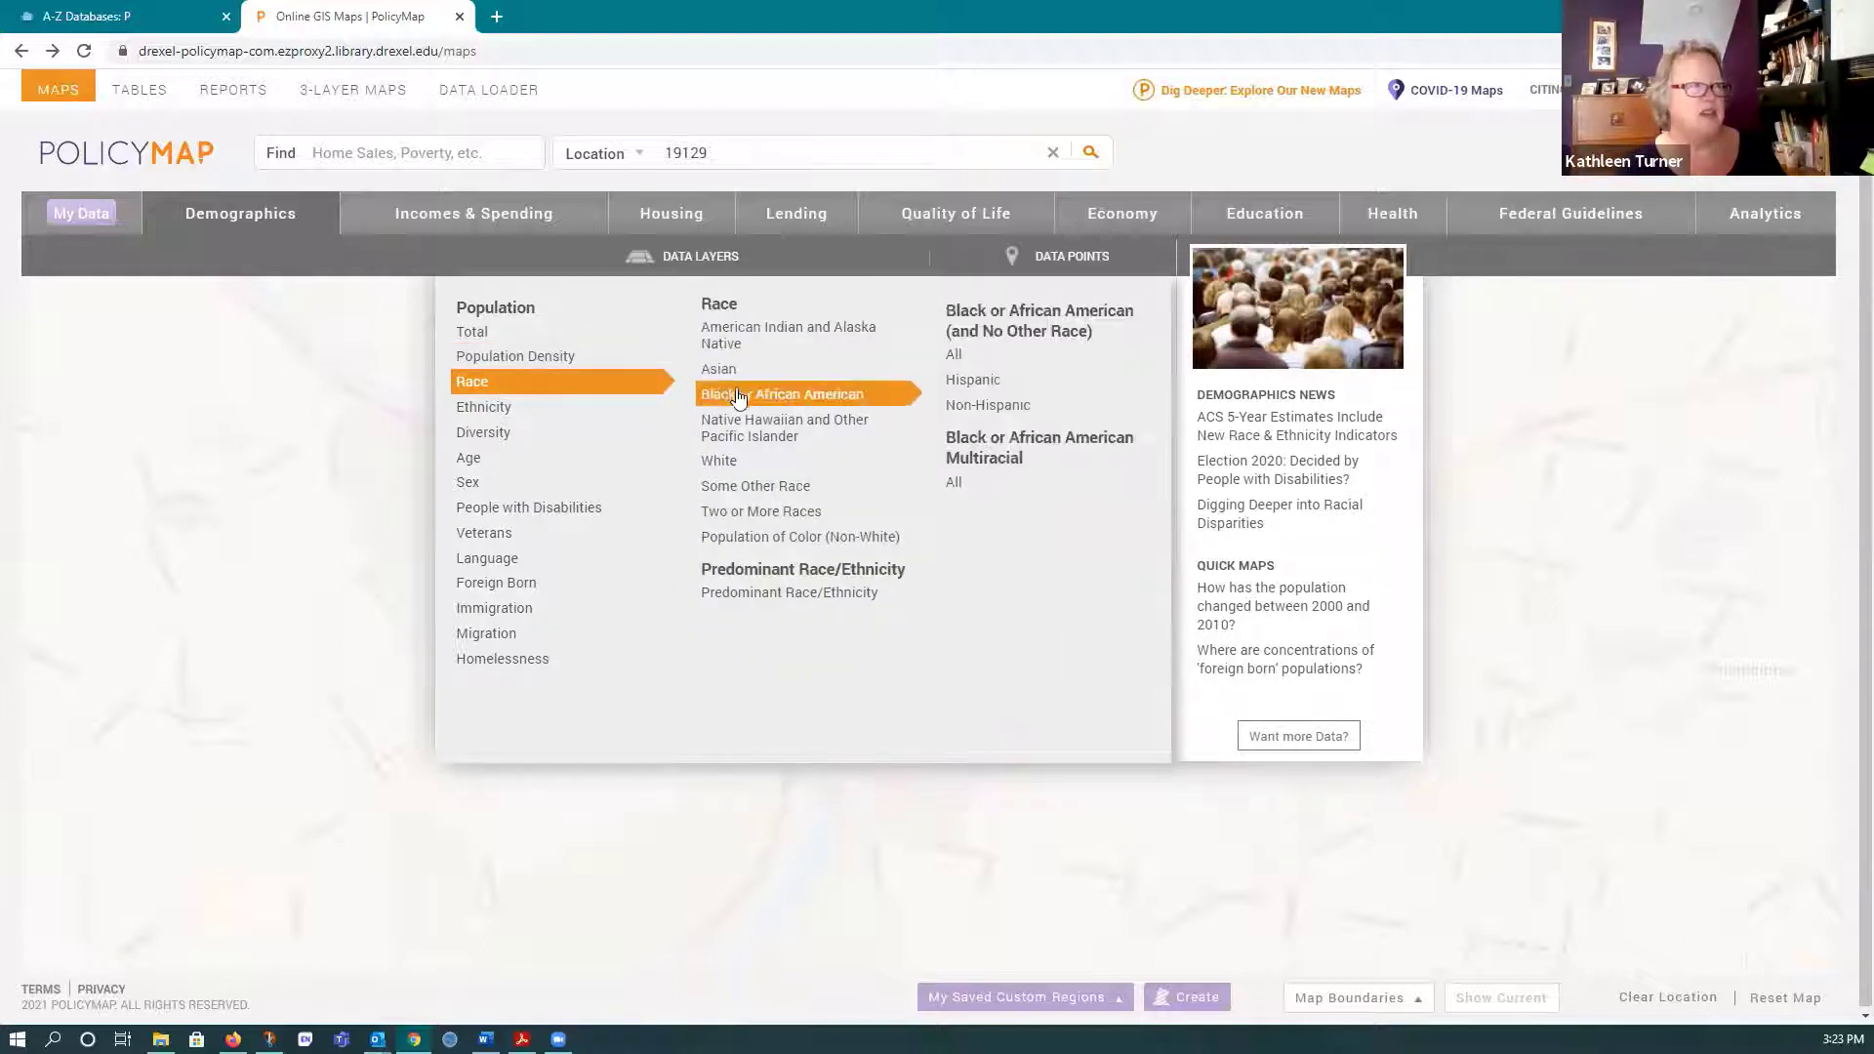
mouse_move(727, 437)
mouse_move(761, 544)
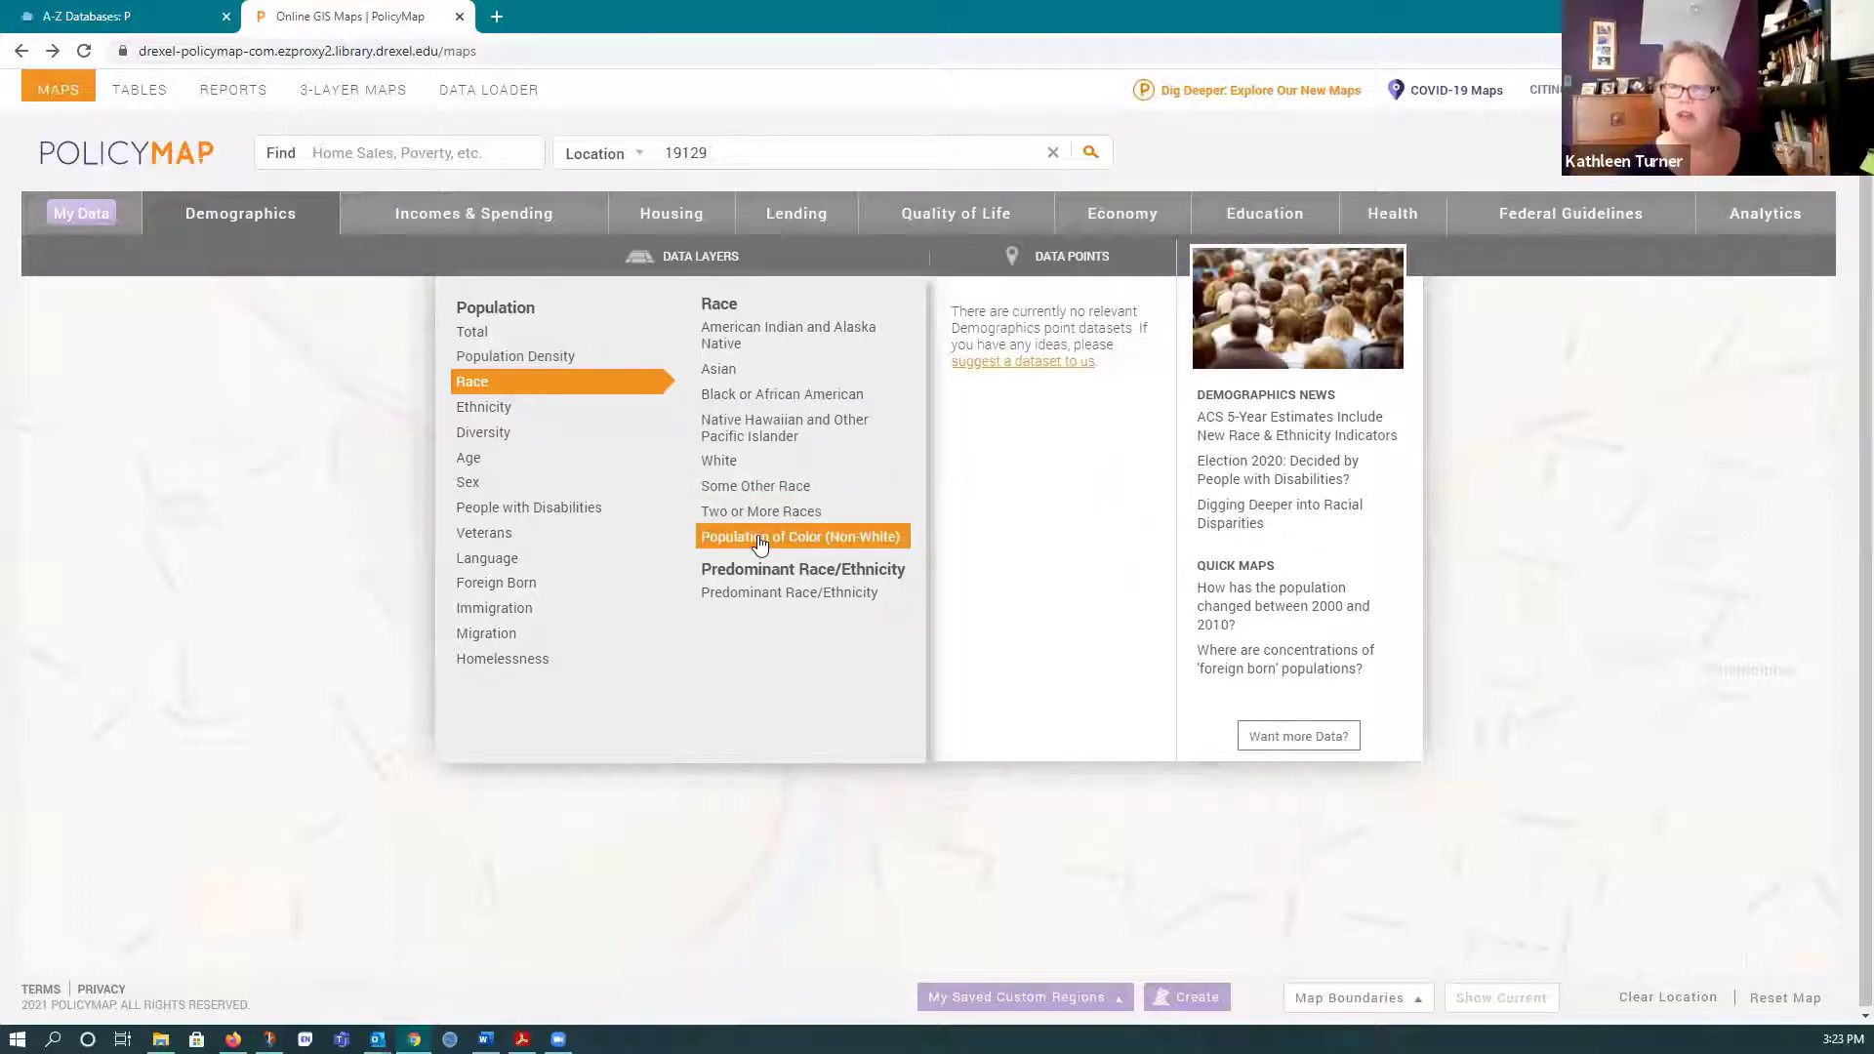
left_click(761, 538)
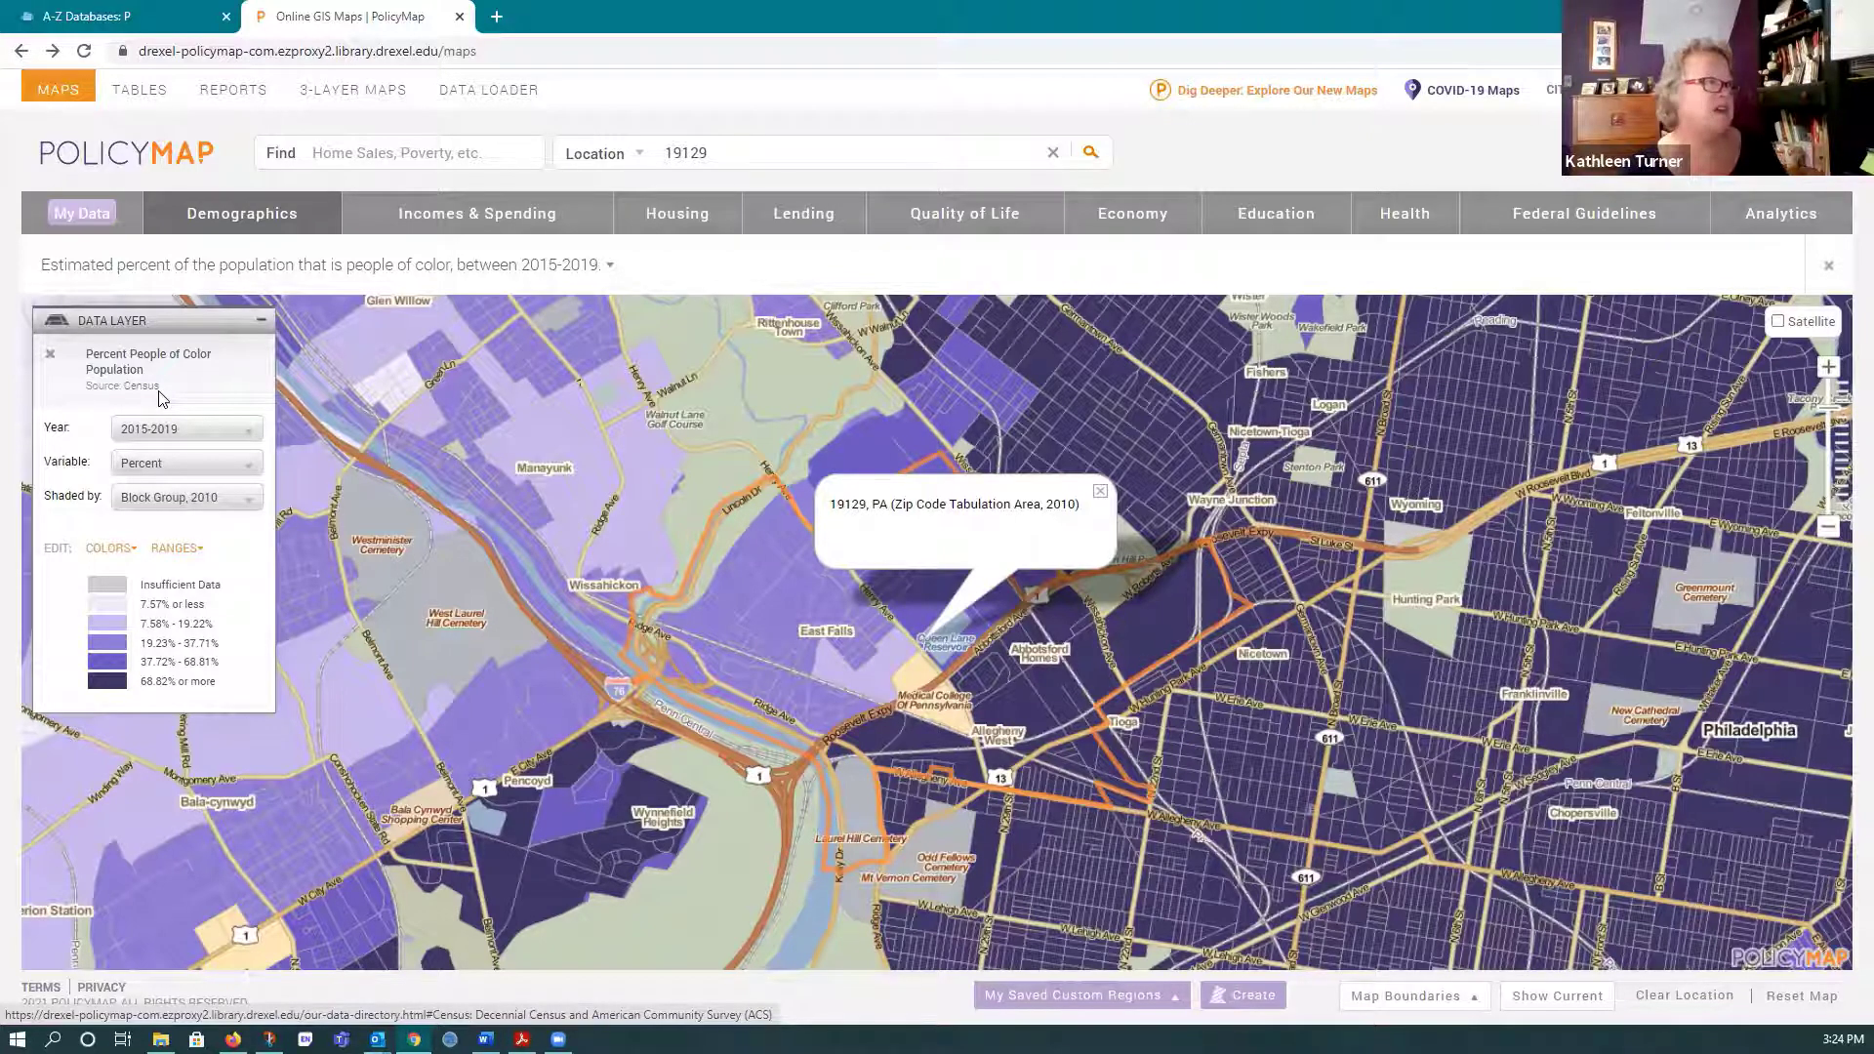
- Review the data layer's variable and shading-area options, keeping Percent and Block Group, 2010
left_click(250, 464)
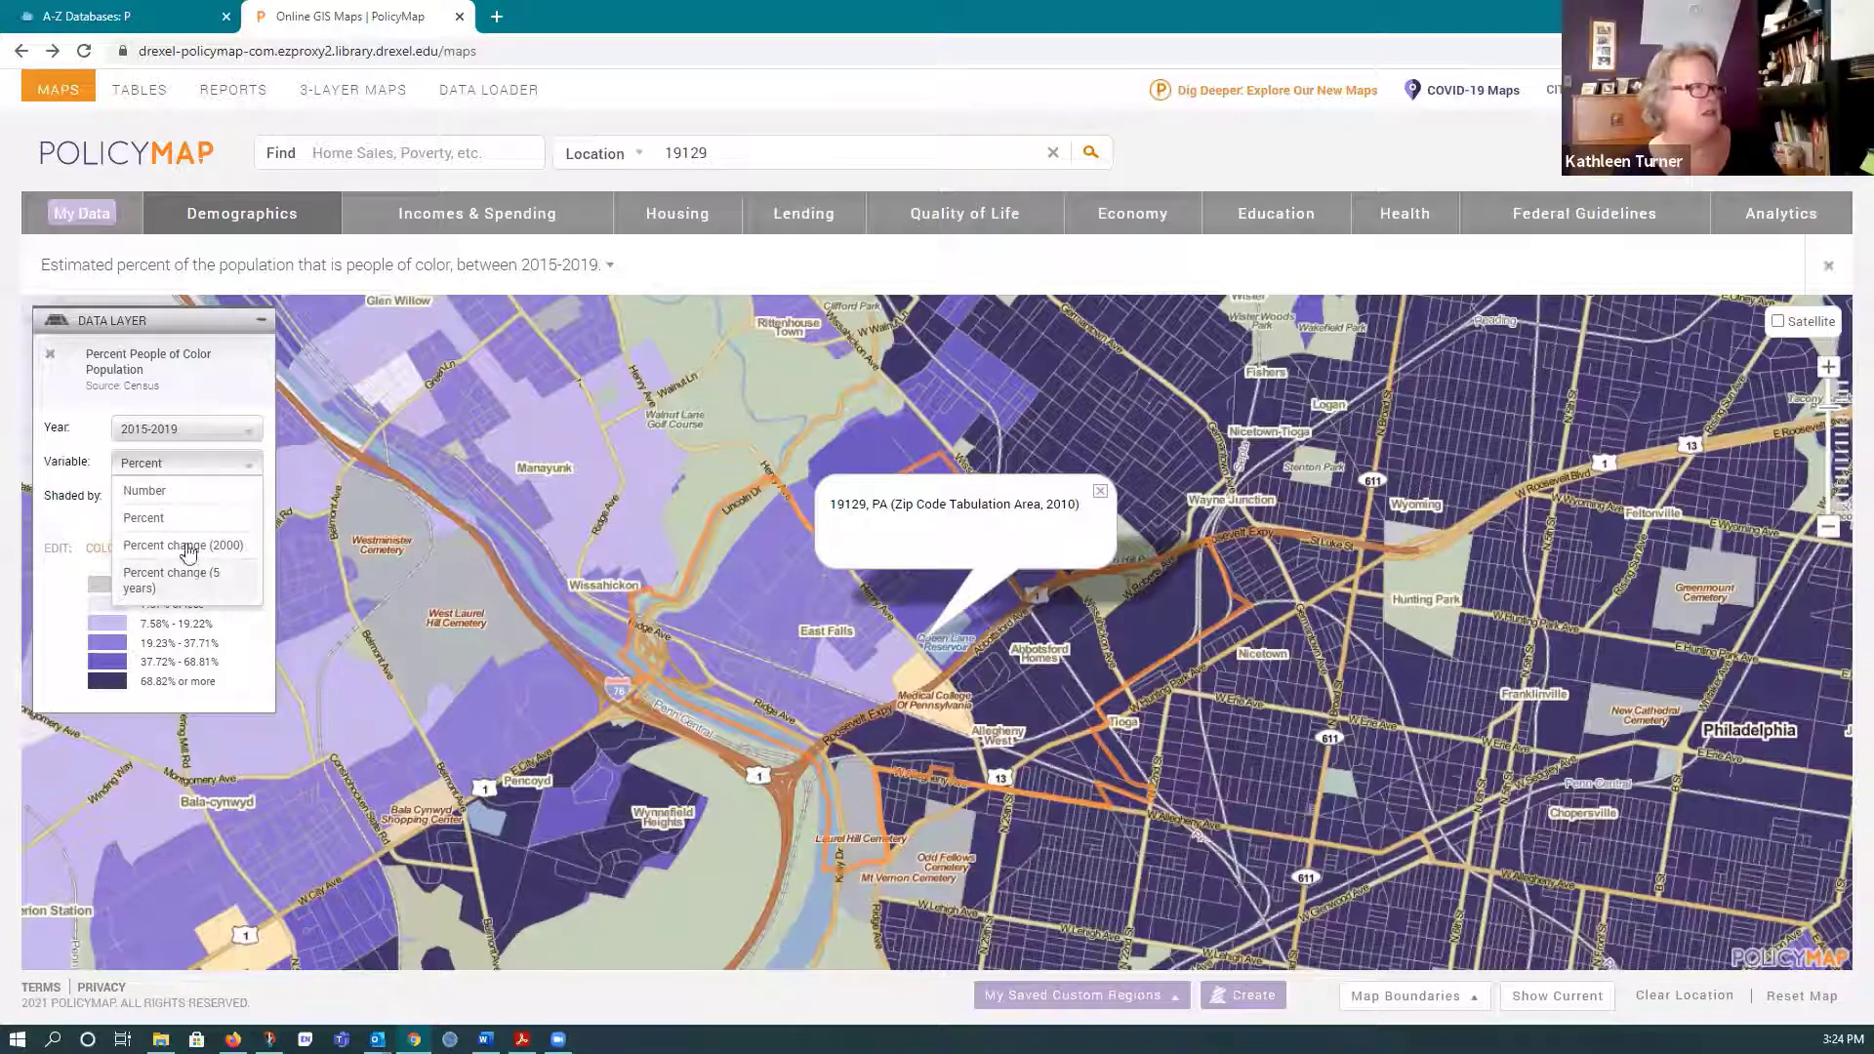
left_click(158, 465)
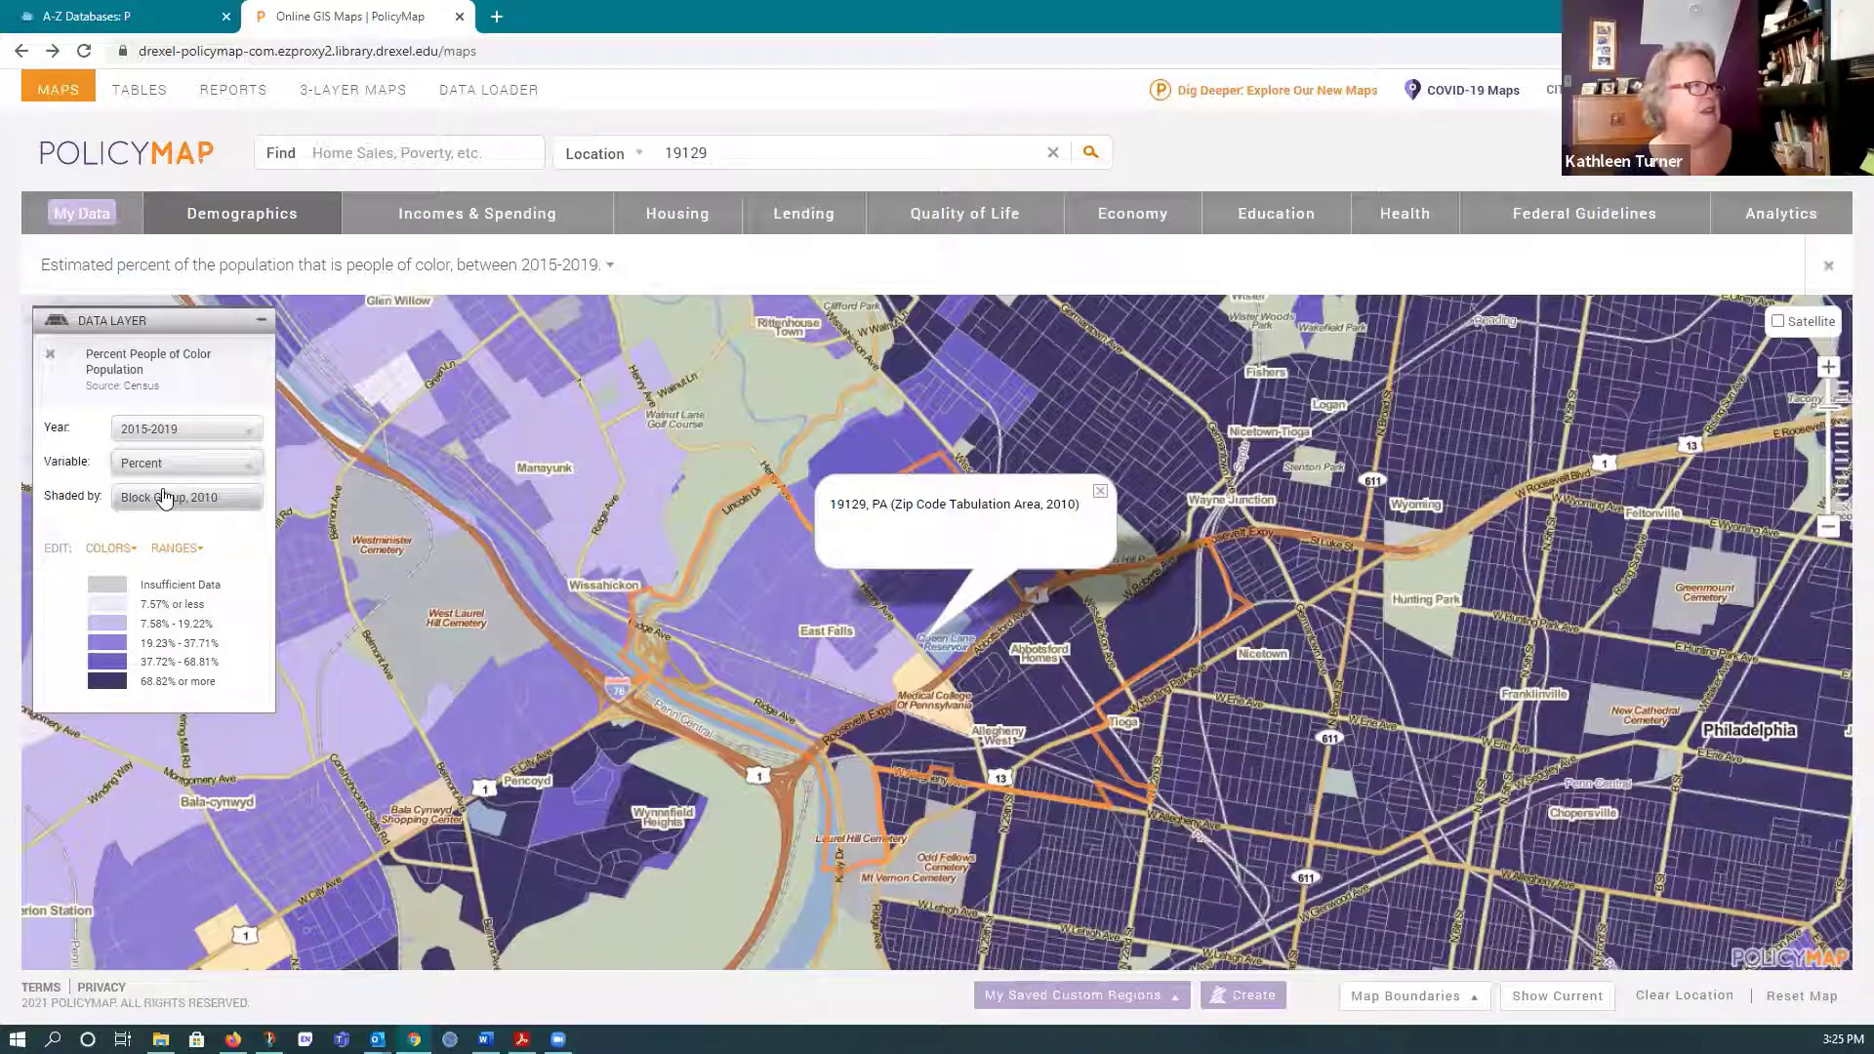
left_click(247, 497)
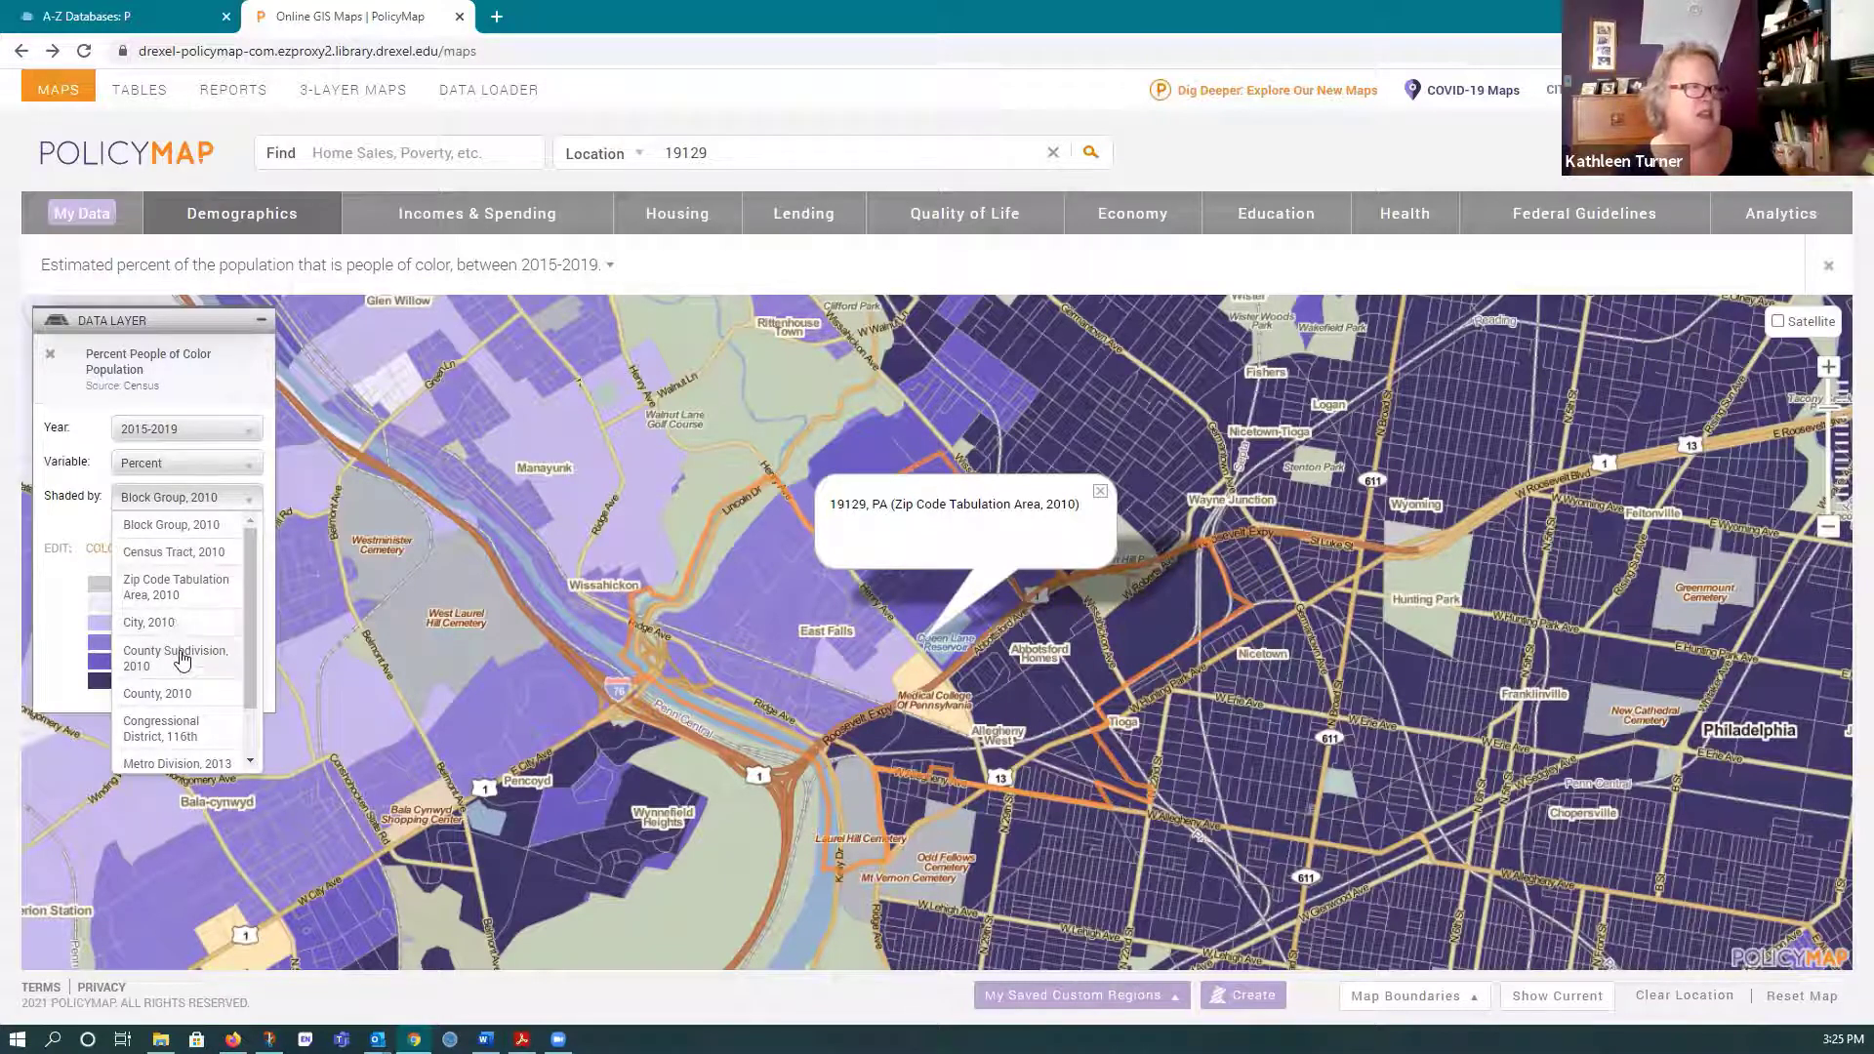
left_click(190, 525)
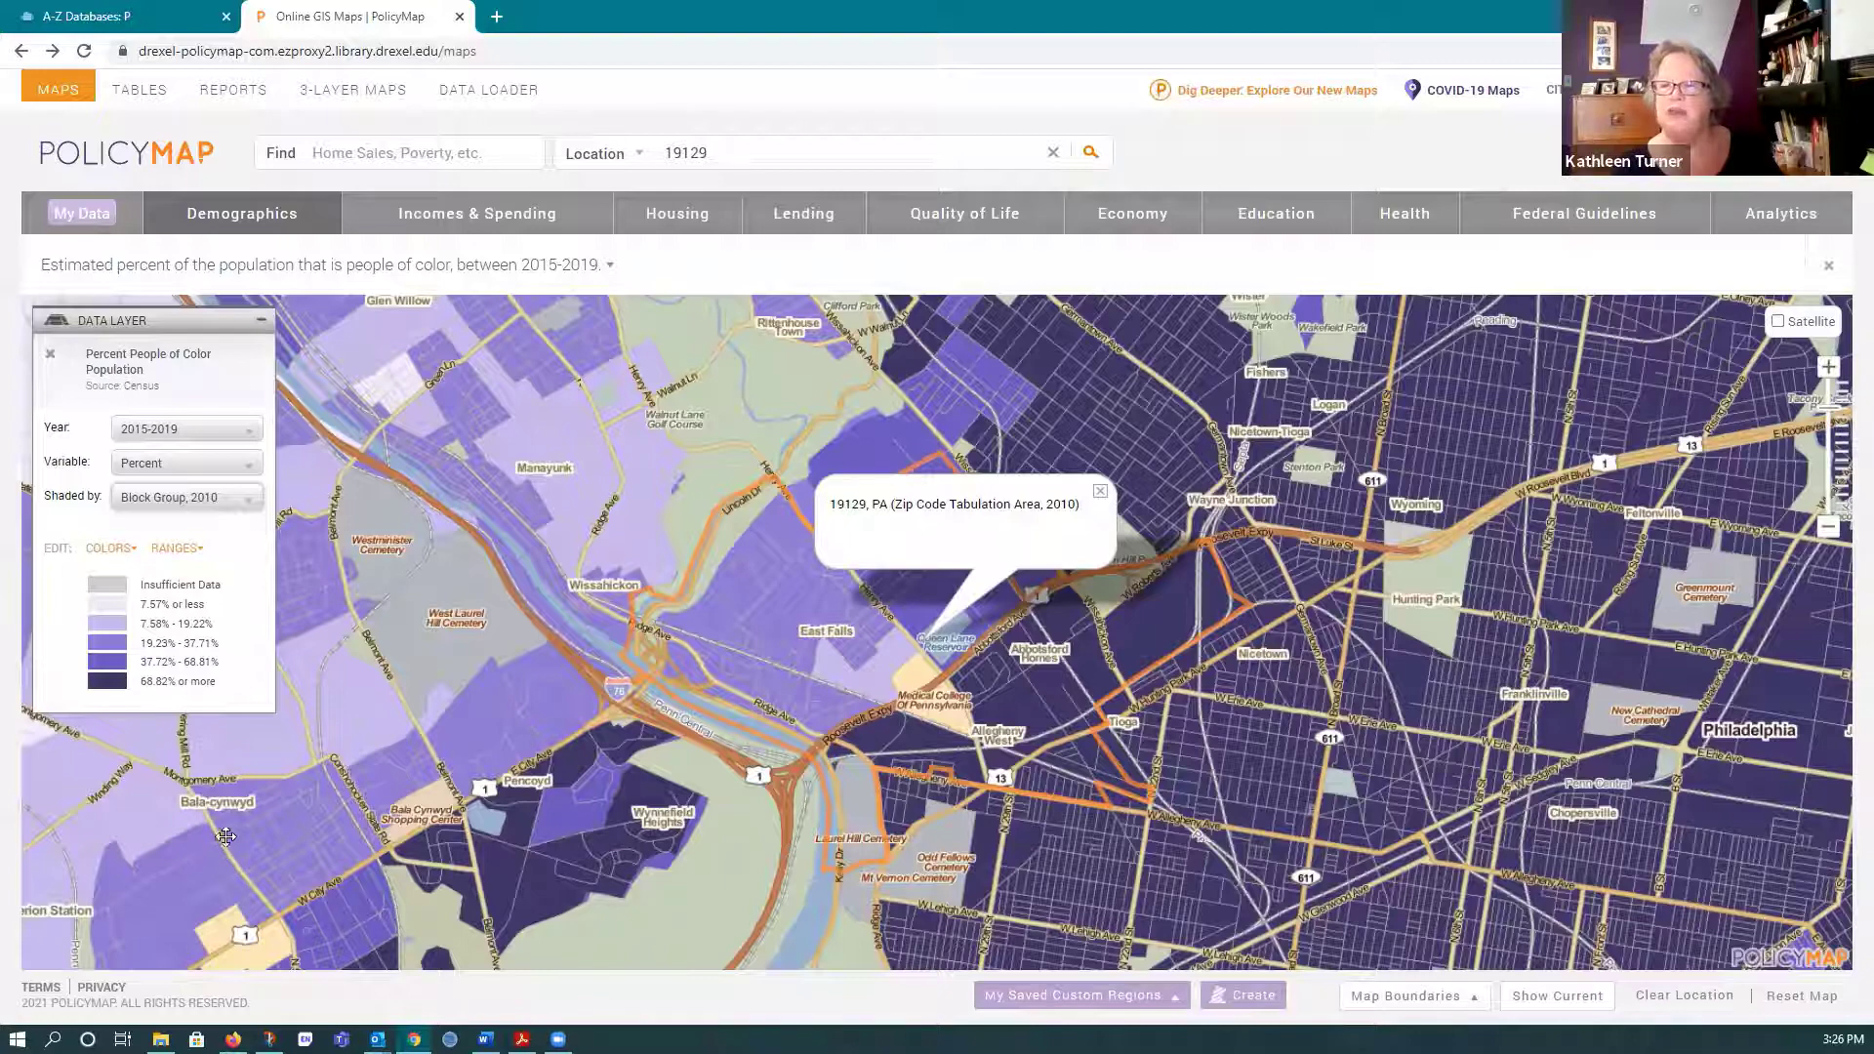
- Review the value limits of the five ranges used to shade the data layer and close the range editing
left_click(195, 552)
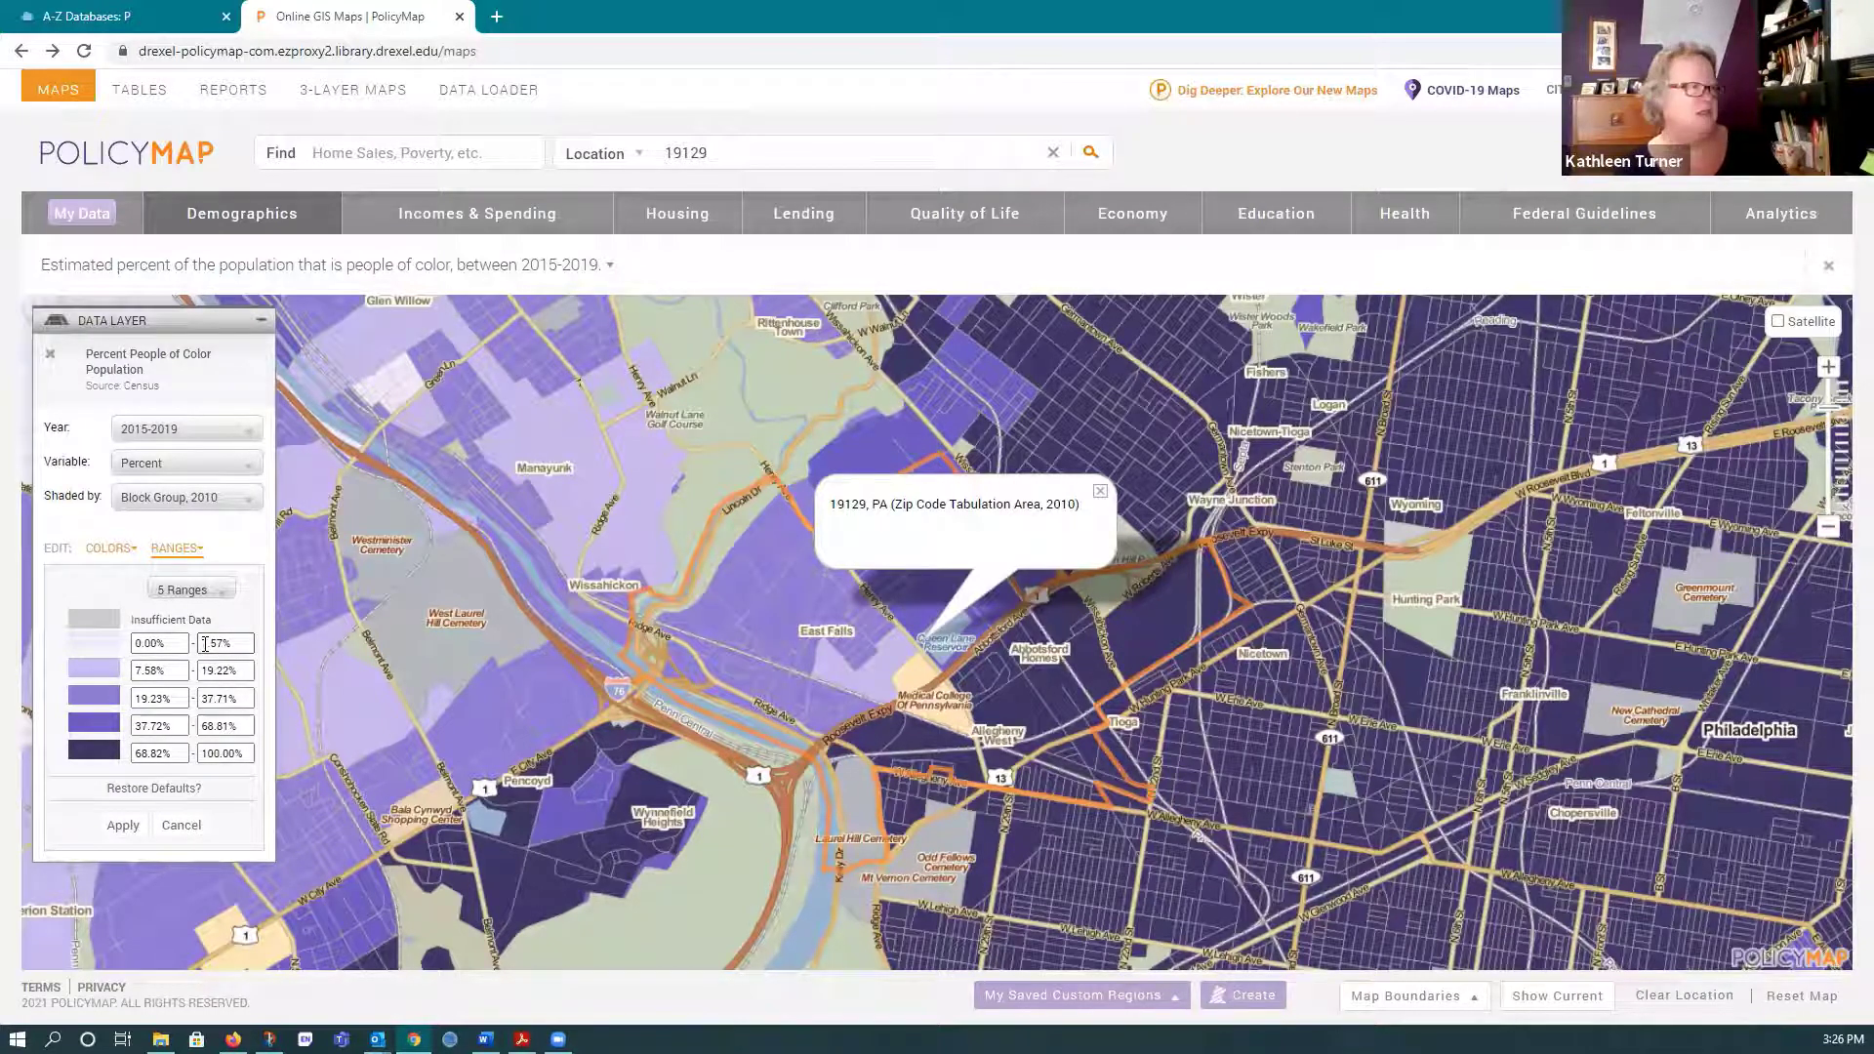
left_click(204, 644)
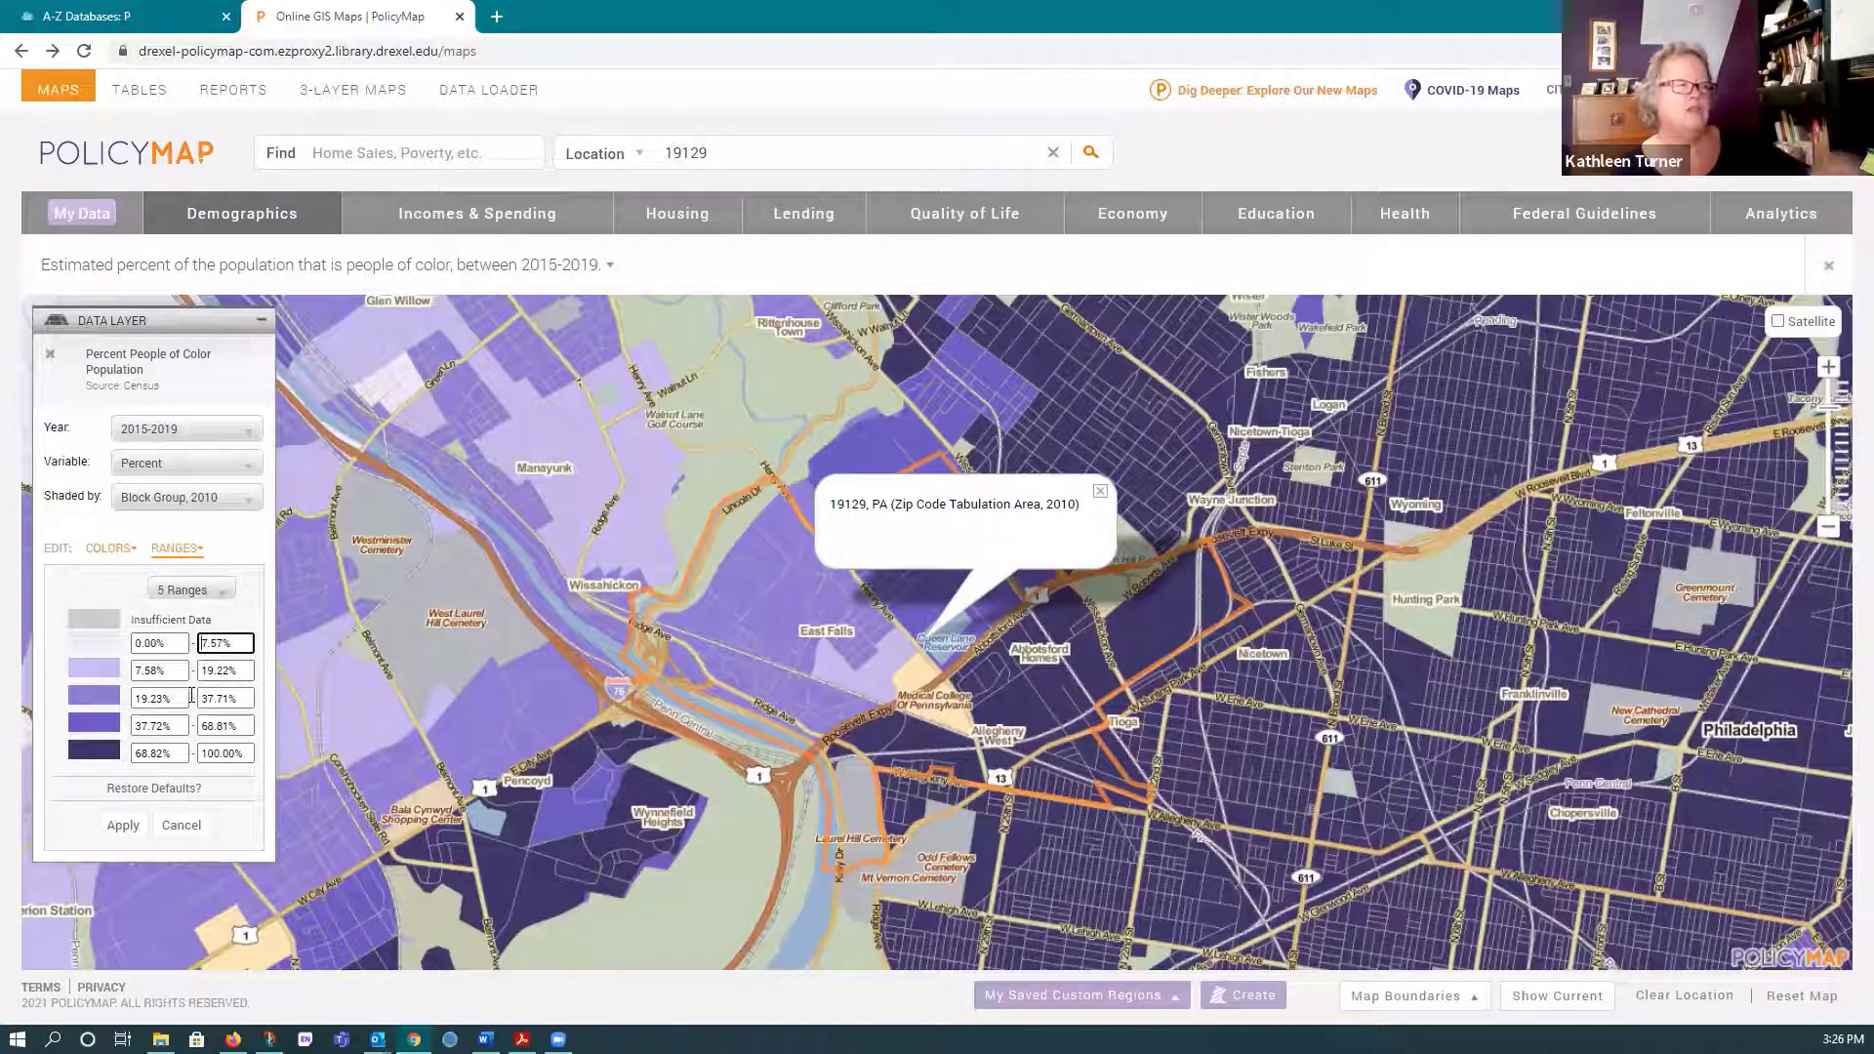
left_click(123, 826)
- Change the data layer's color scheme to the green palette and apply it to the map
left_click(109, 548)
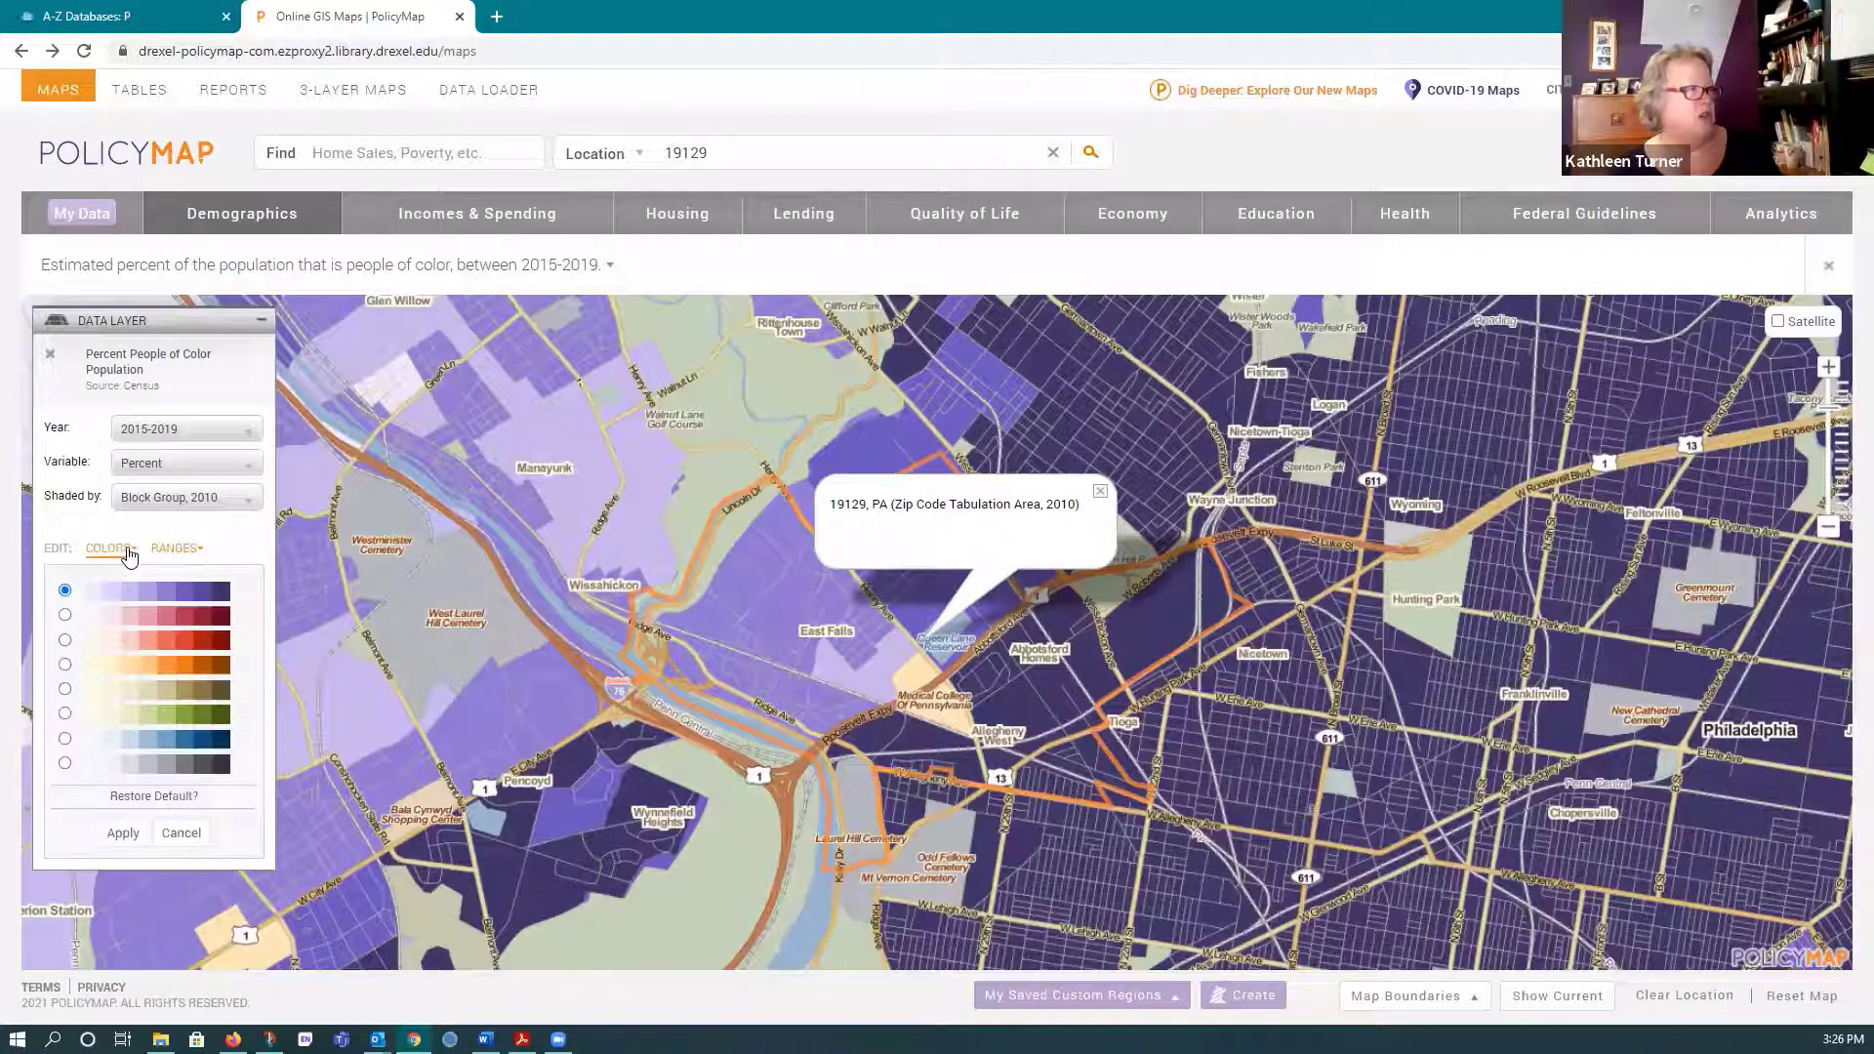
left_click(65, 713)
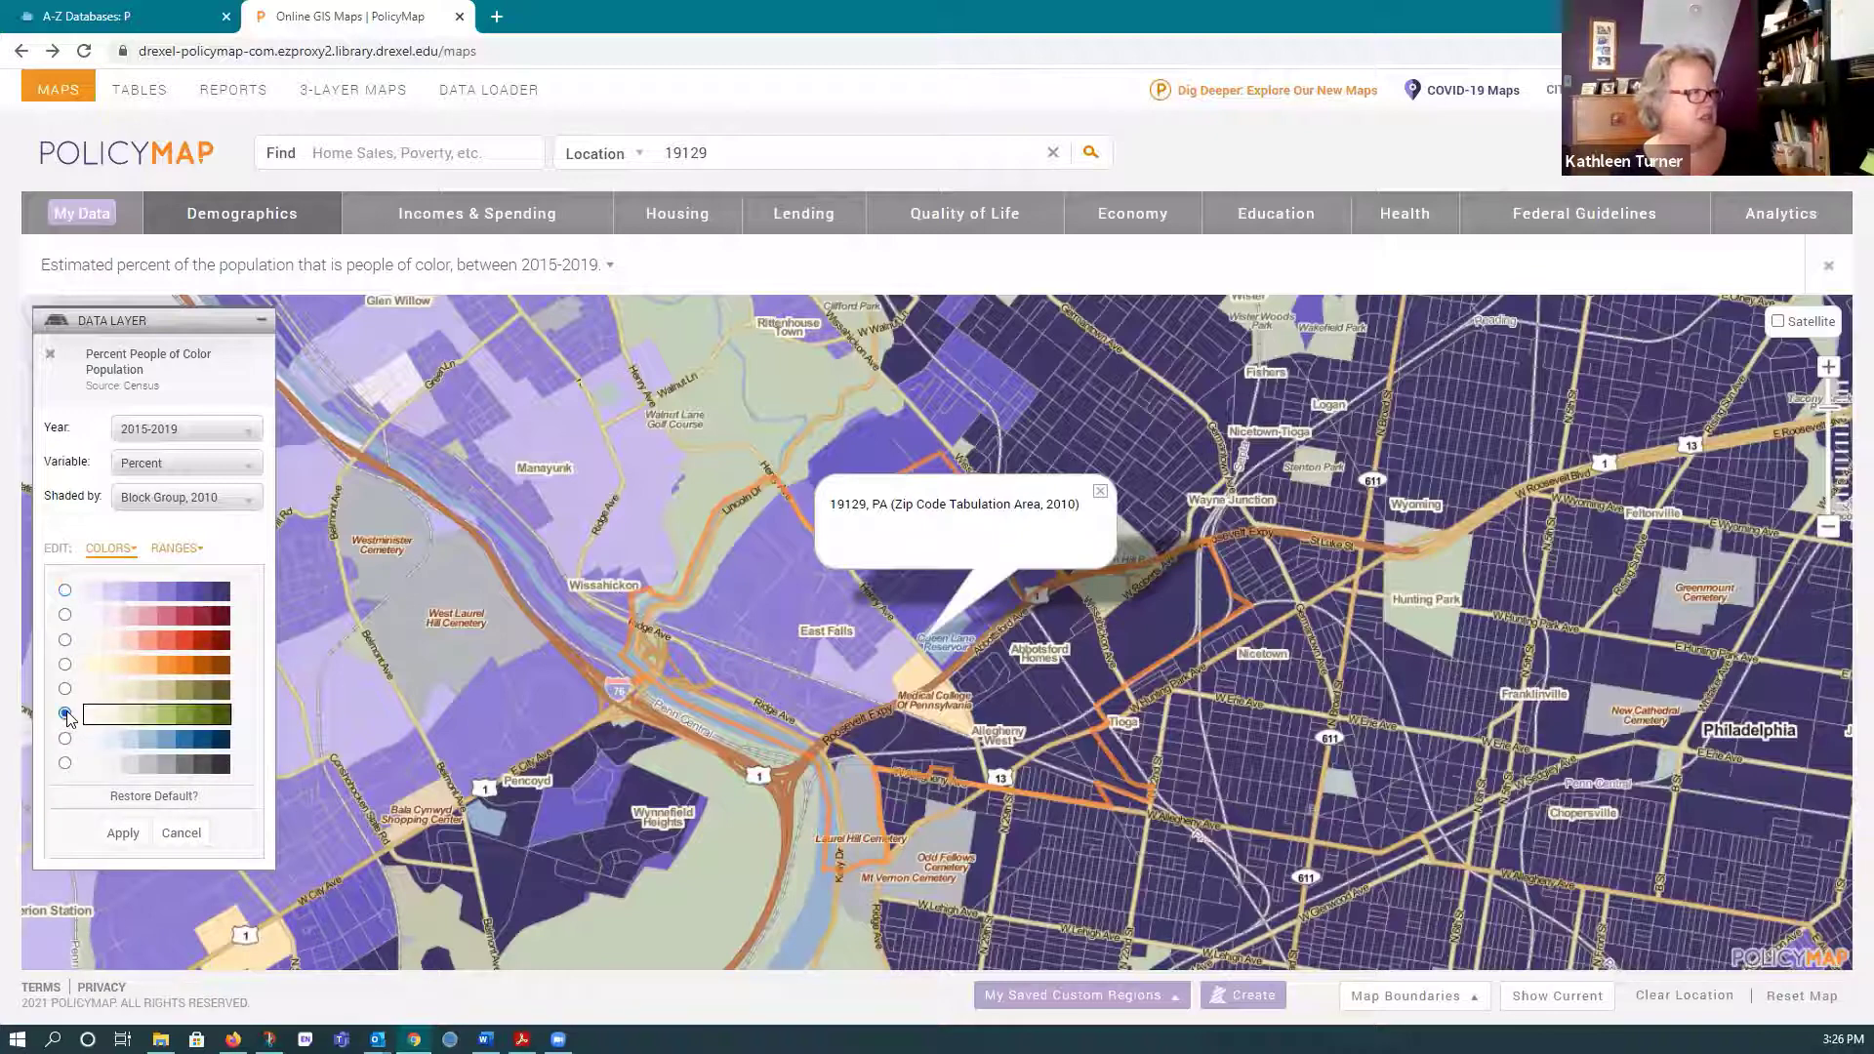
left_click(123, 833)
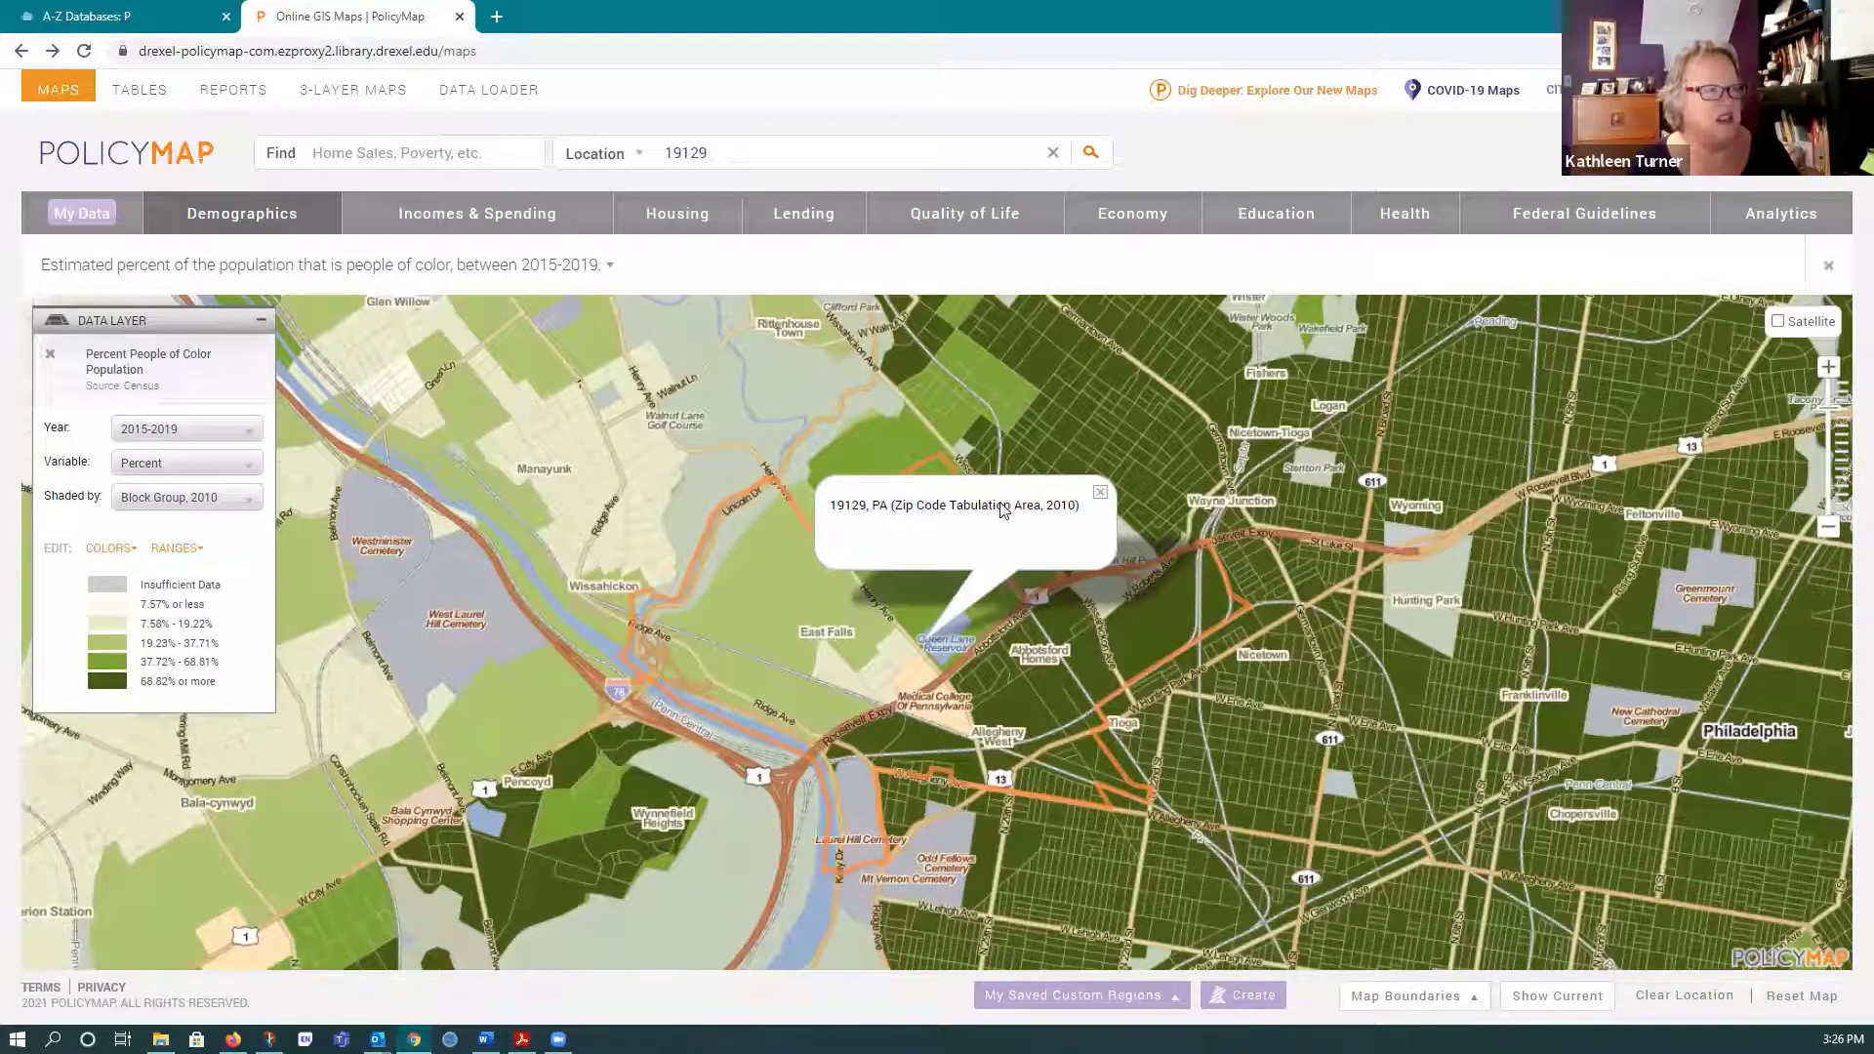
left_click_drag(921, 584, 921, 592)
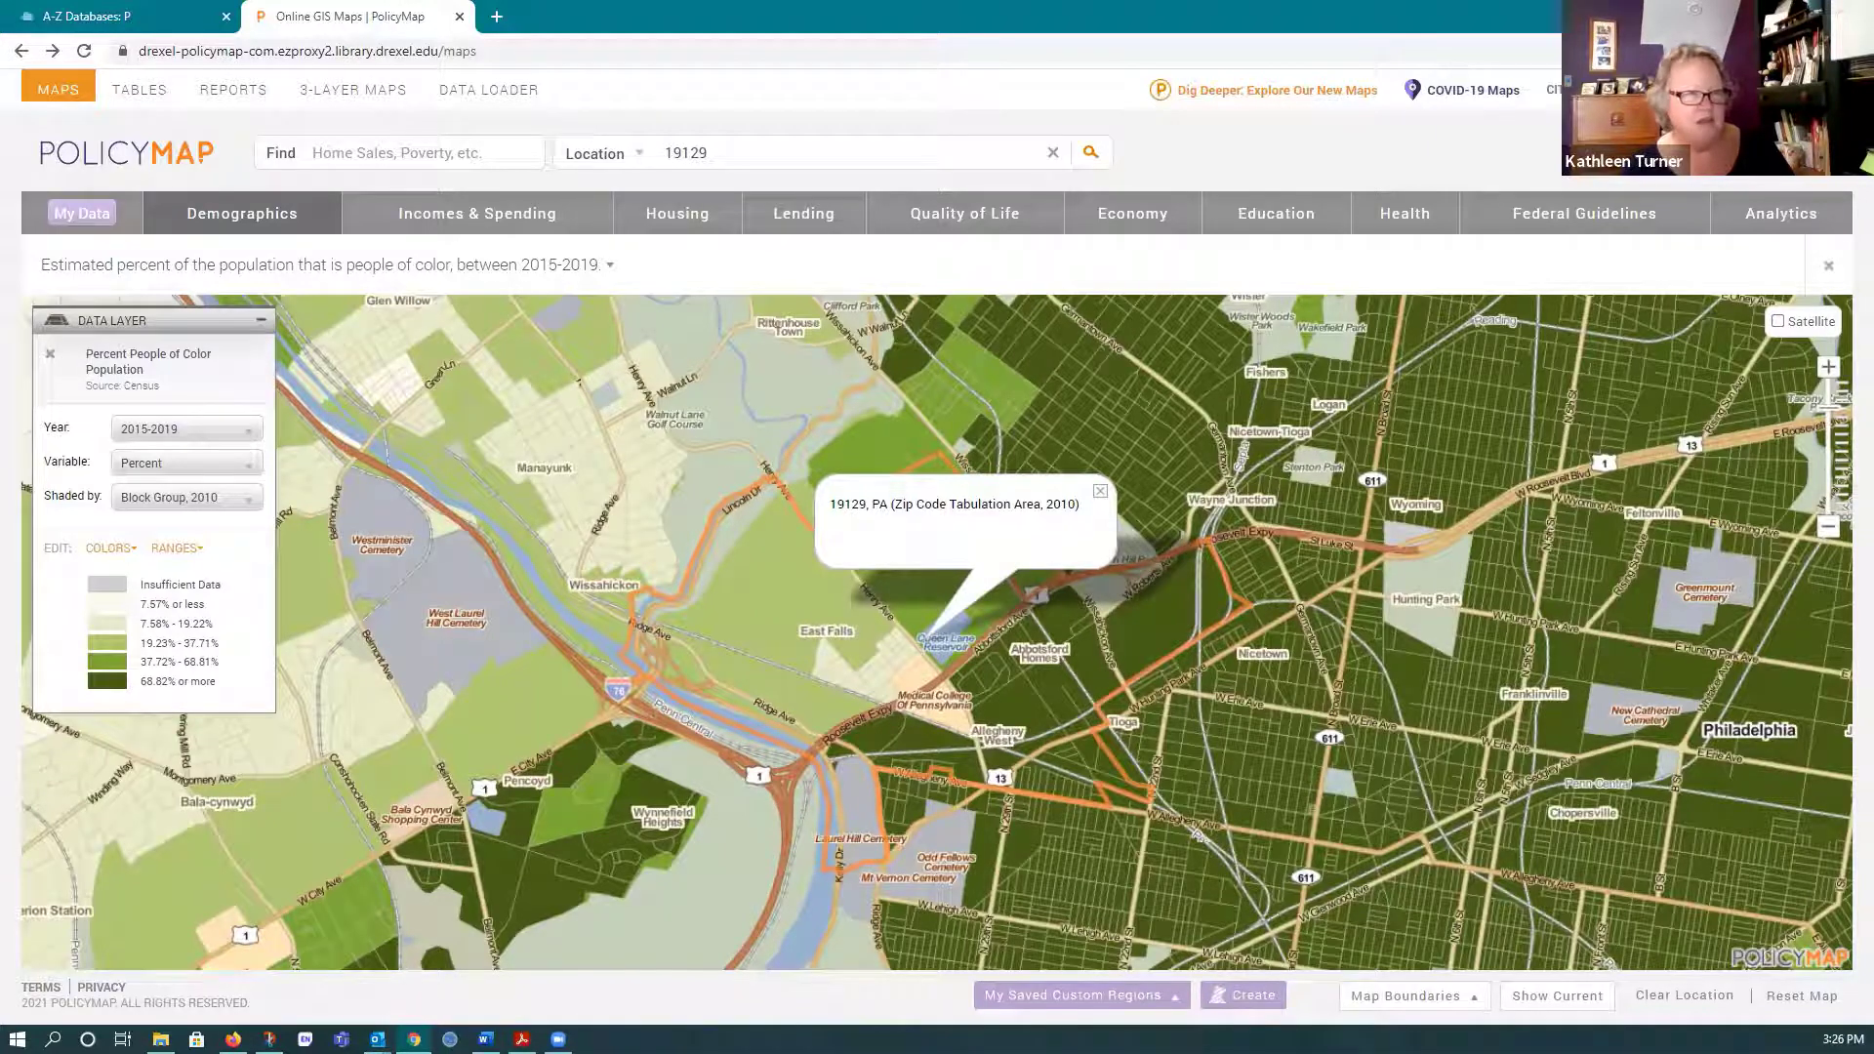
- Replace the Percent People of Color Population layer with the Median Value home values layer from the Housing data
left_click(1835, 408)
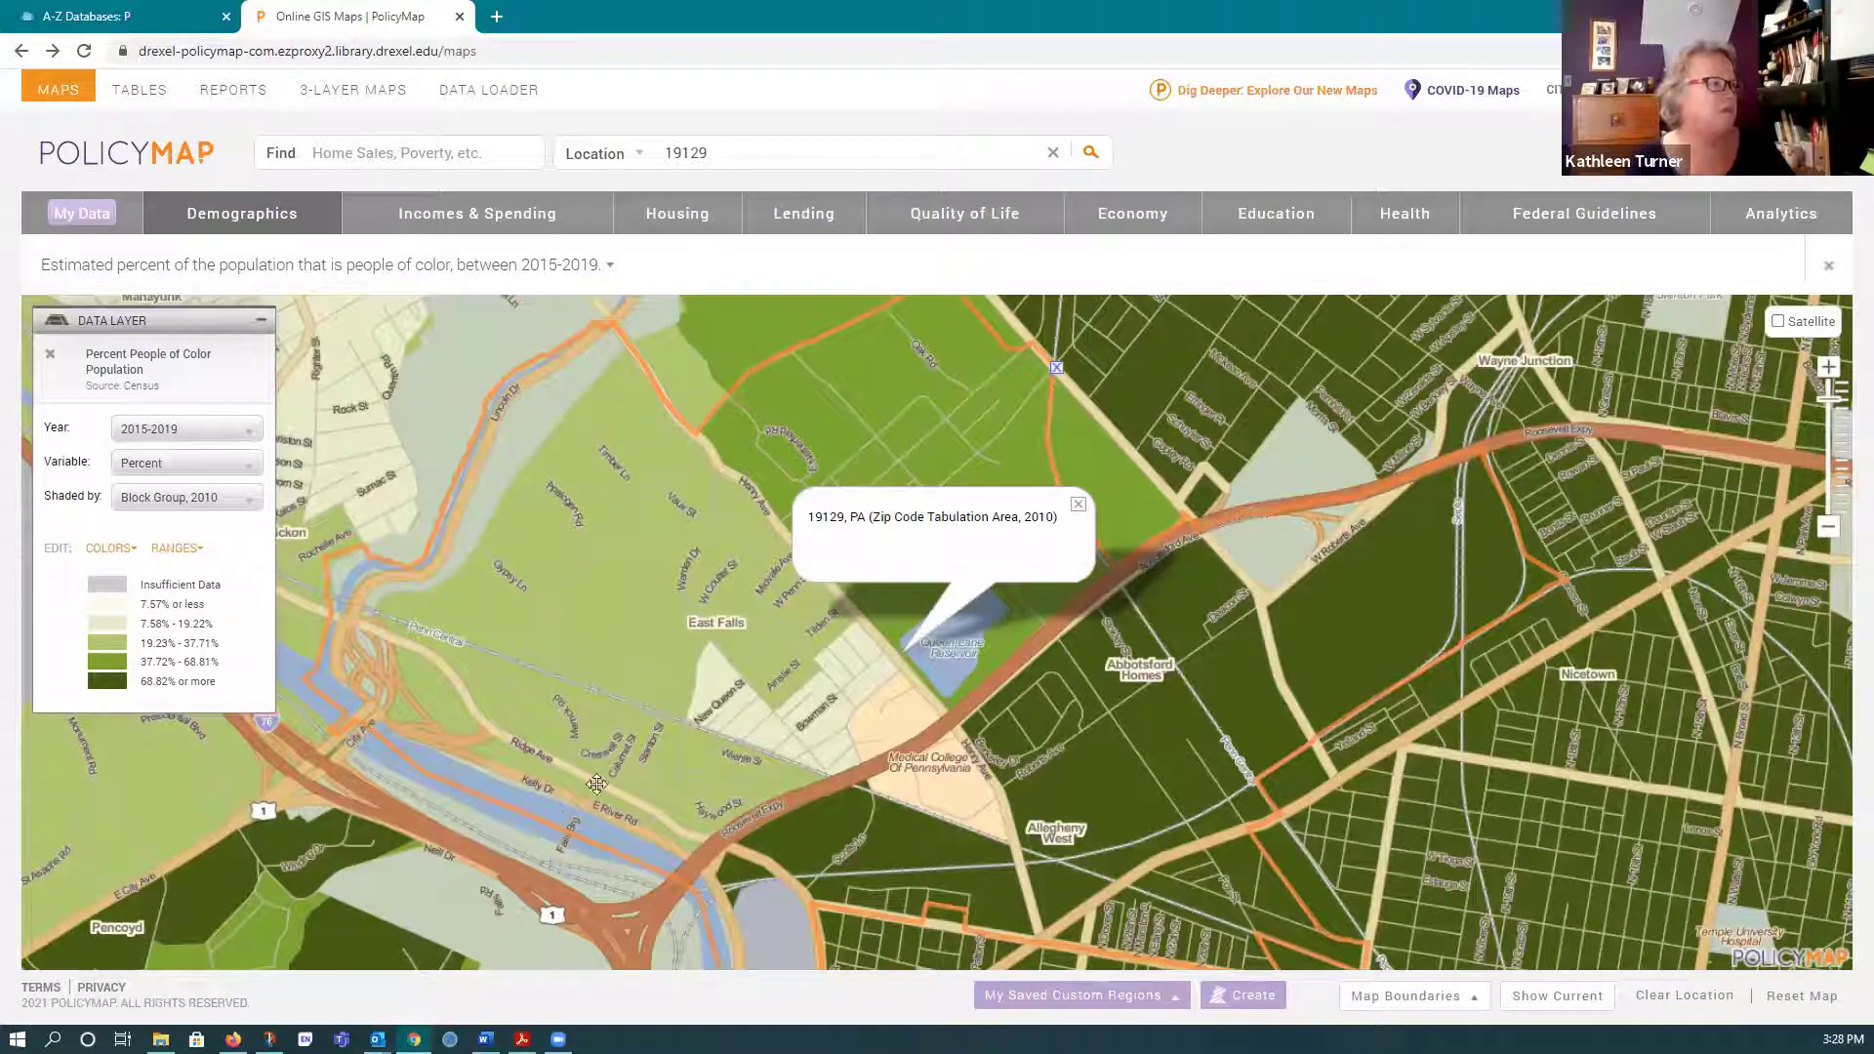
left_click(52, 358)
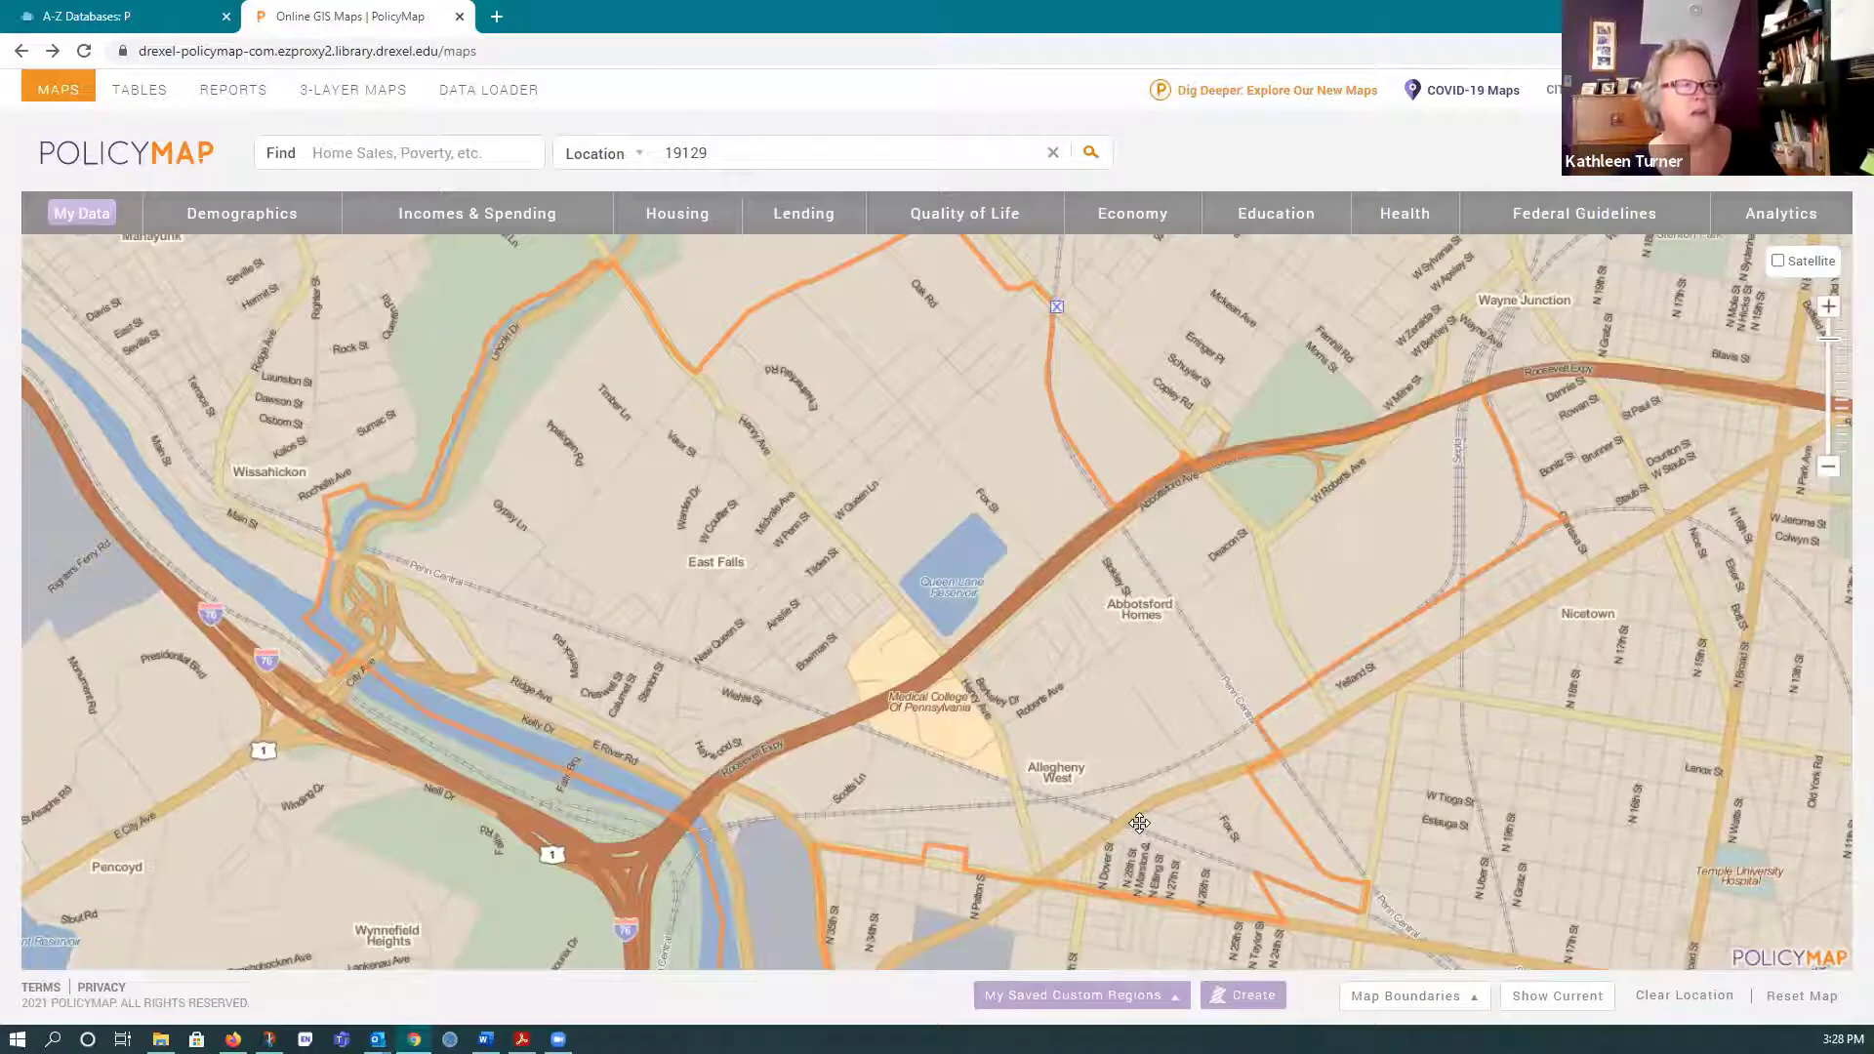
left_click(700, 224)
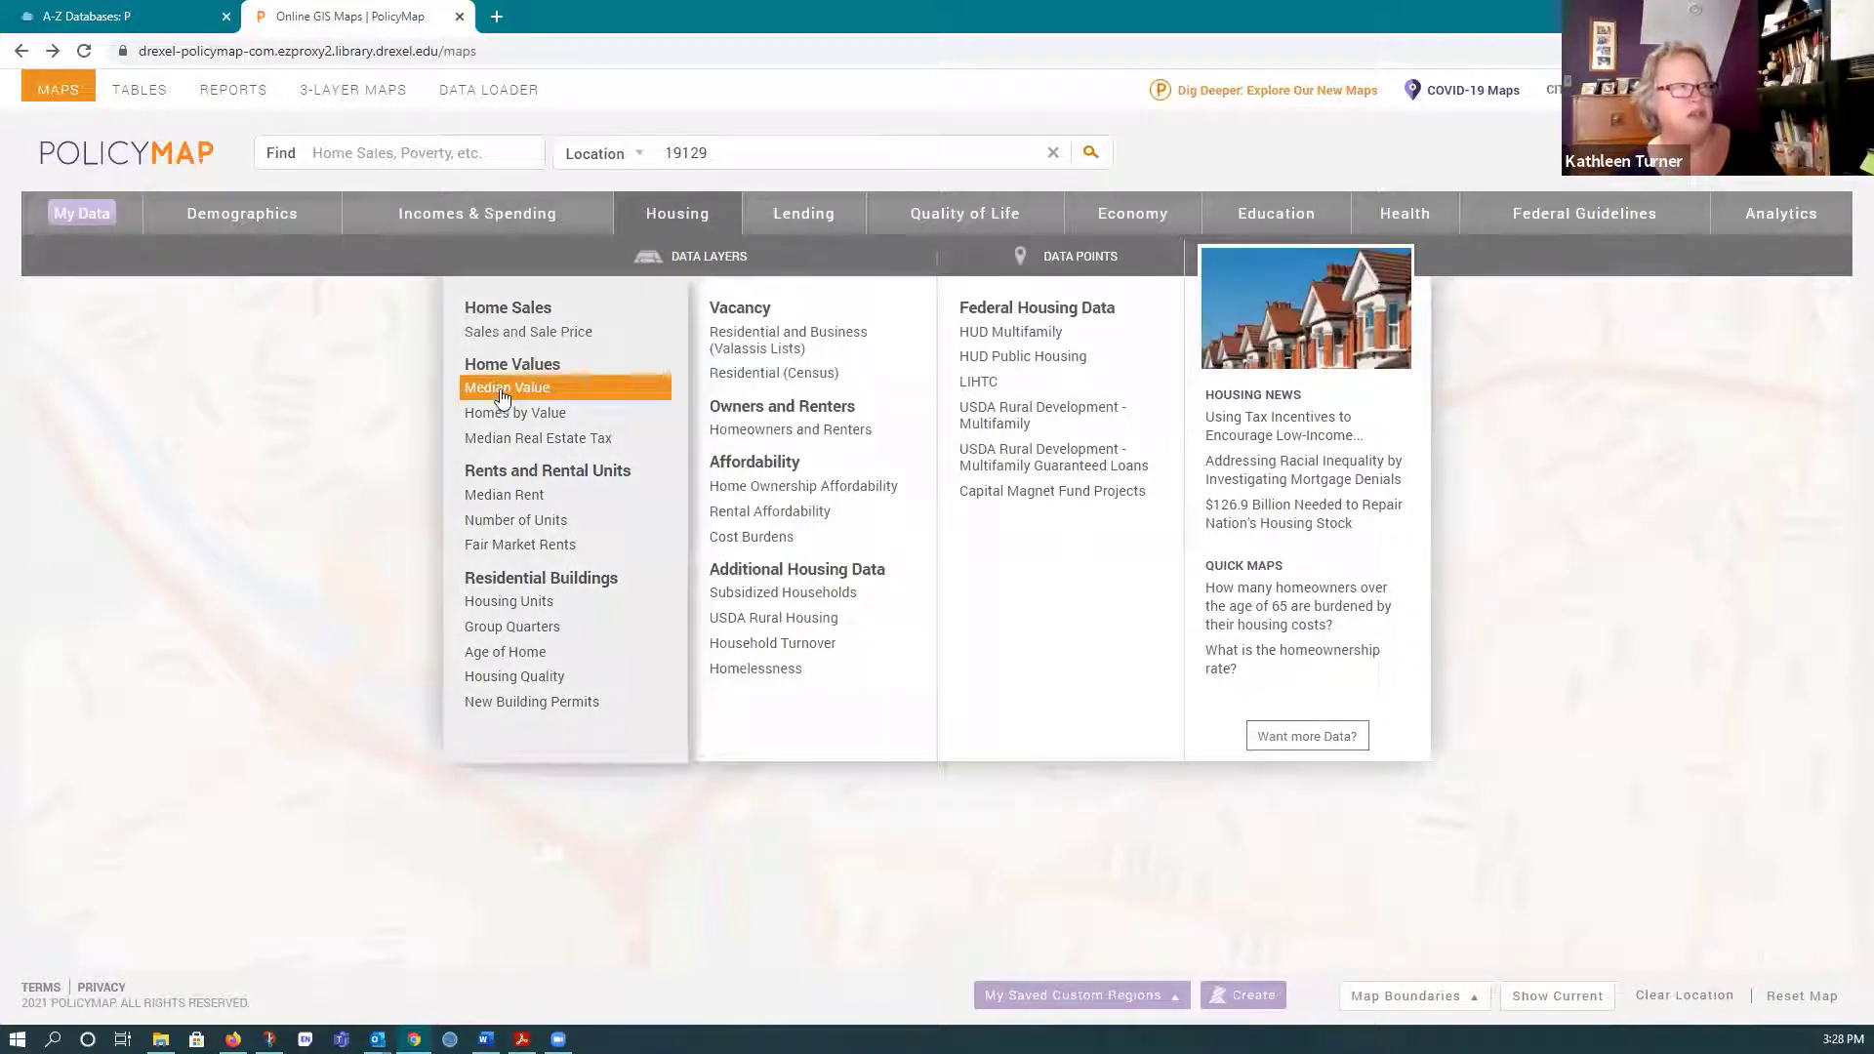
left_click(501, 390)
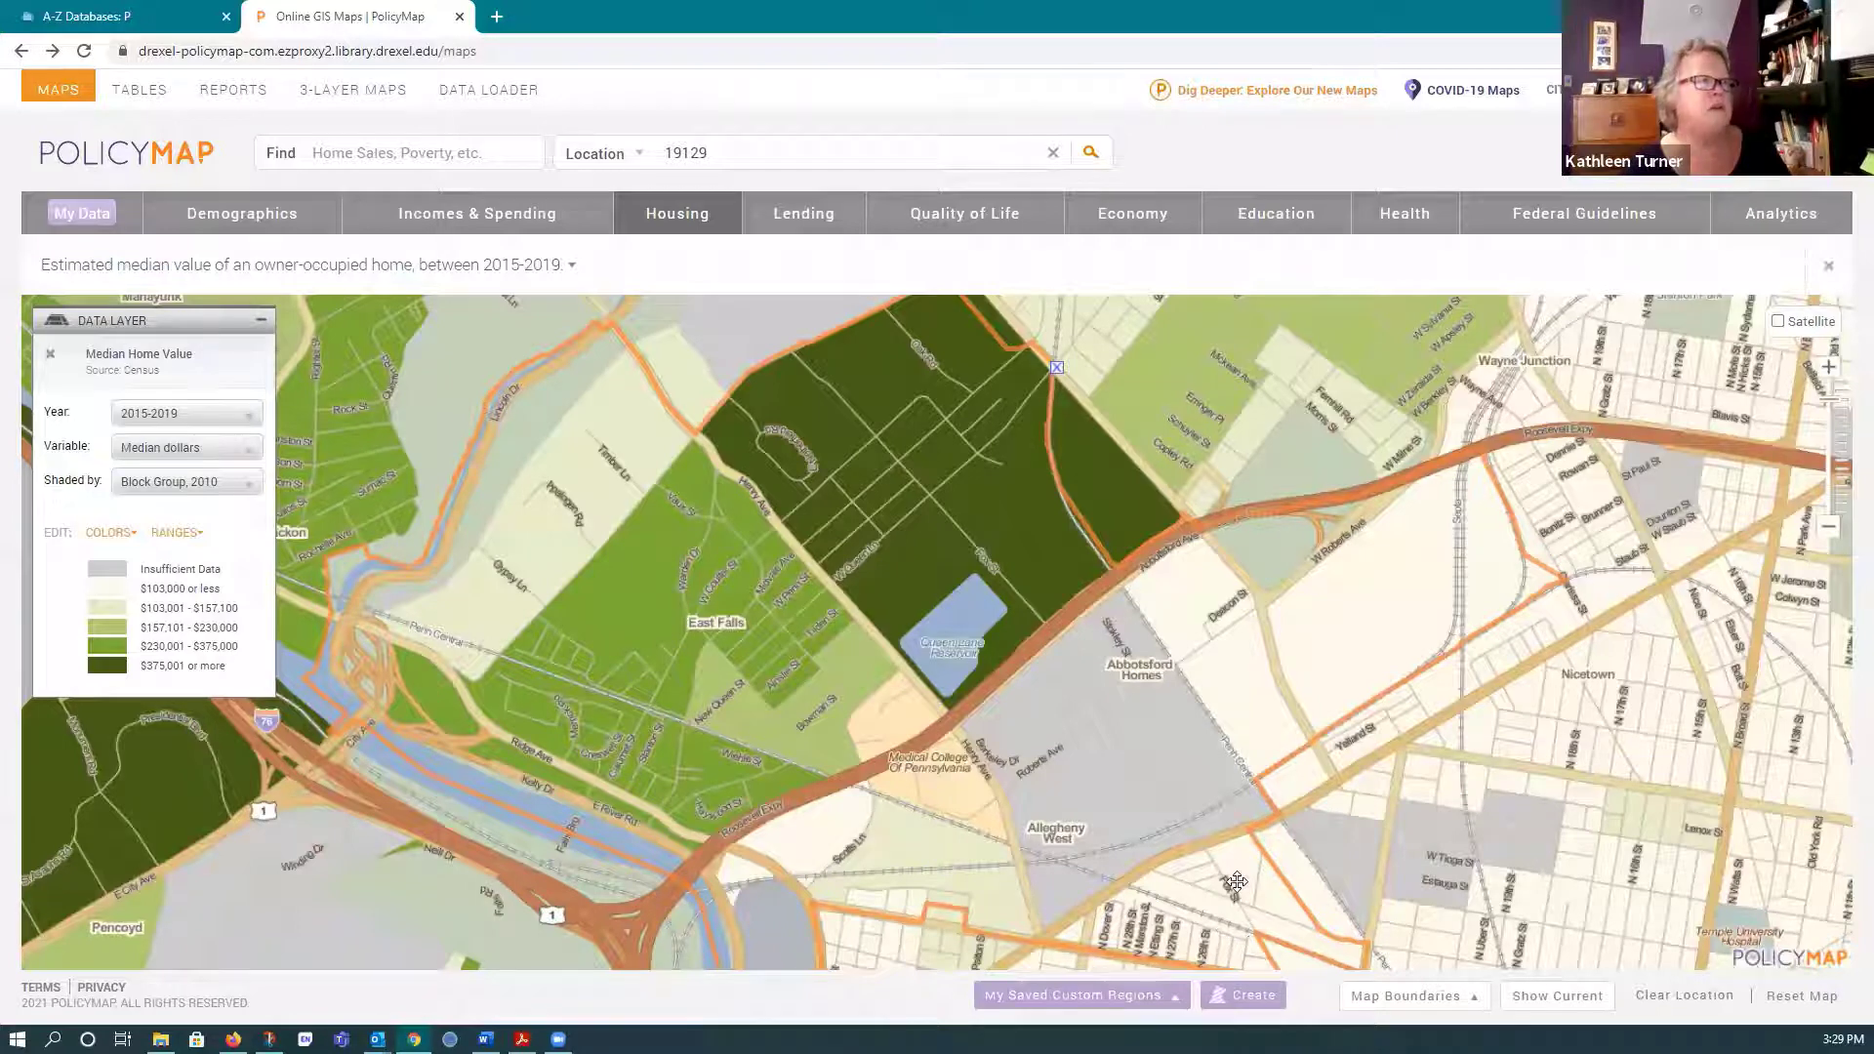
- Add the HUD Public Housing data points and review the site and subsidized housing details of Abbottsford Homes
left_click(688, 215)
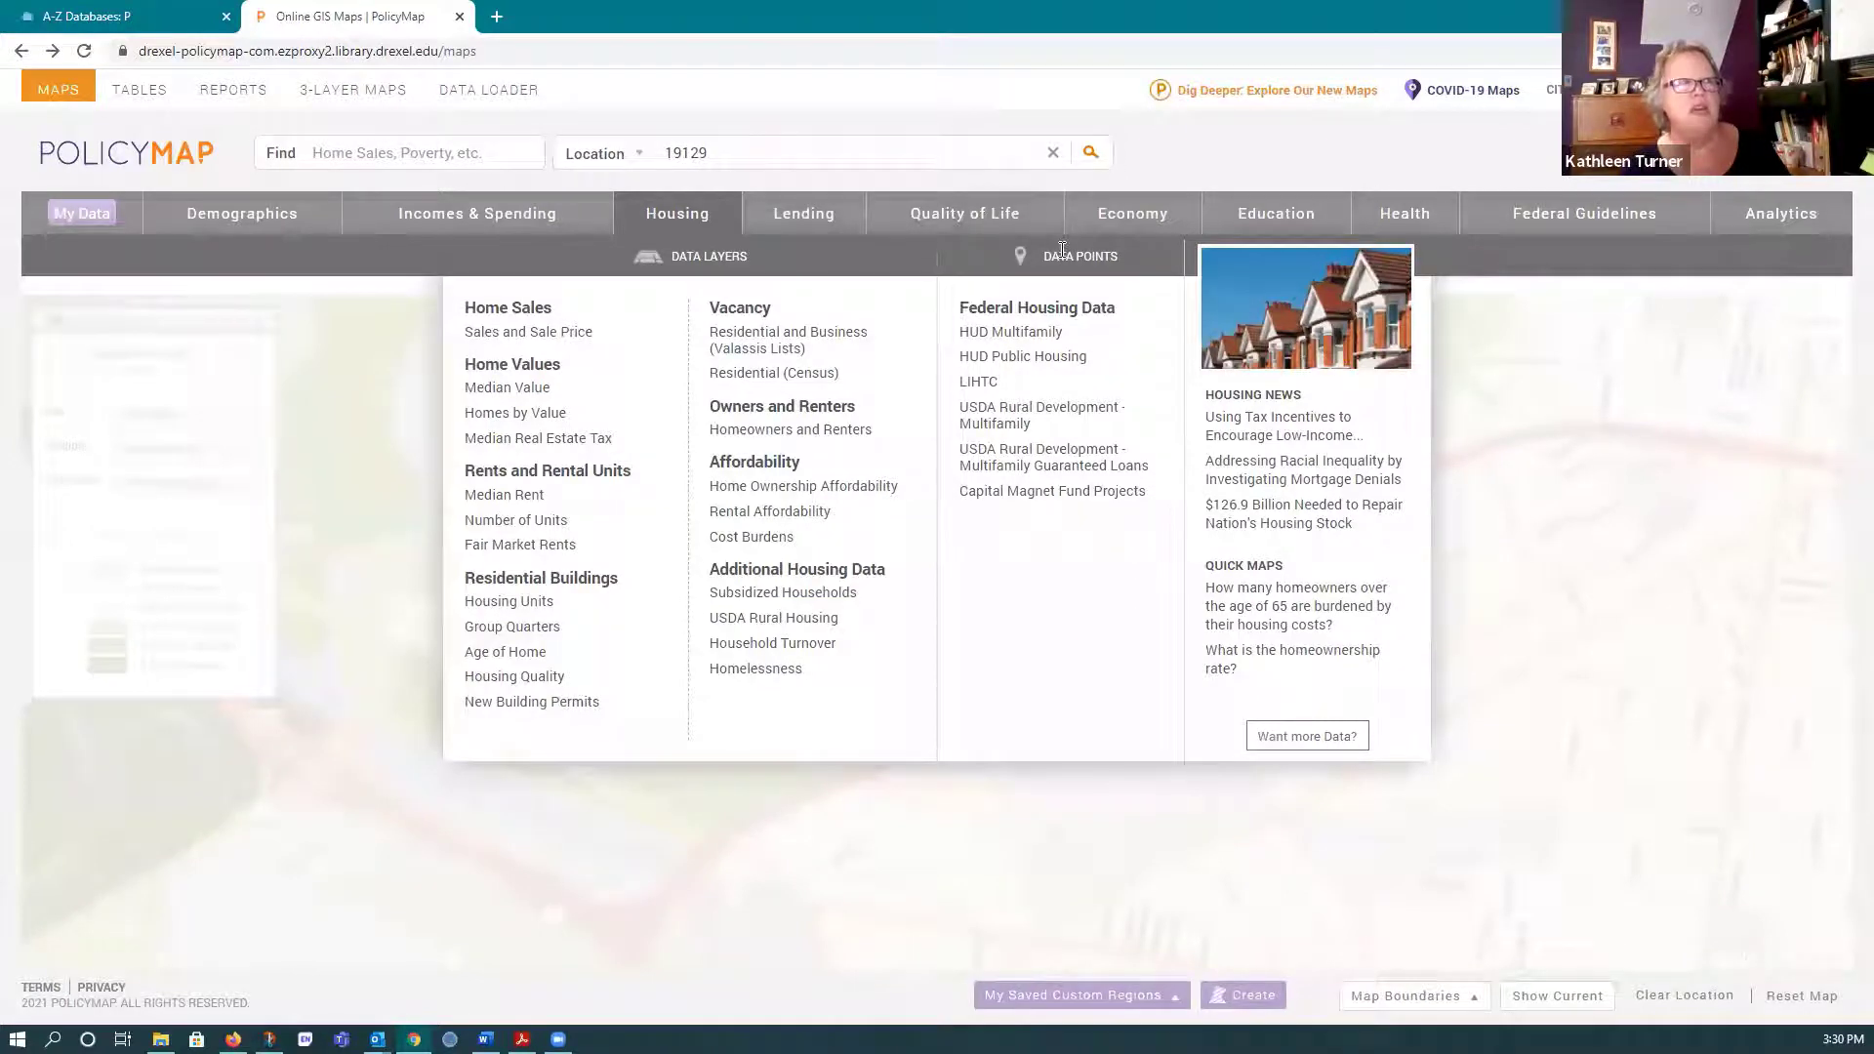
left_click(1058, 361)
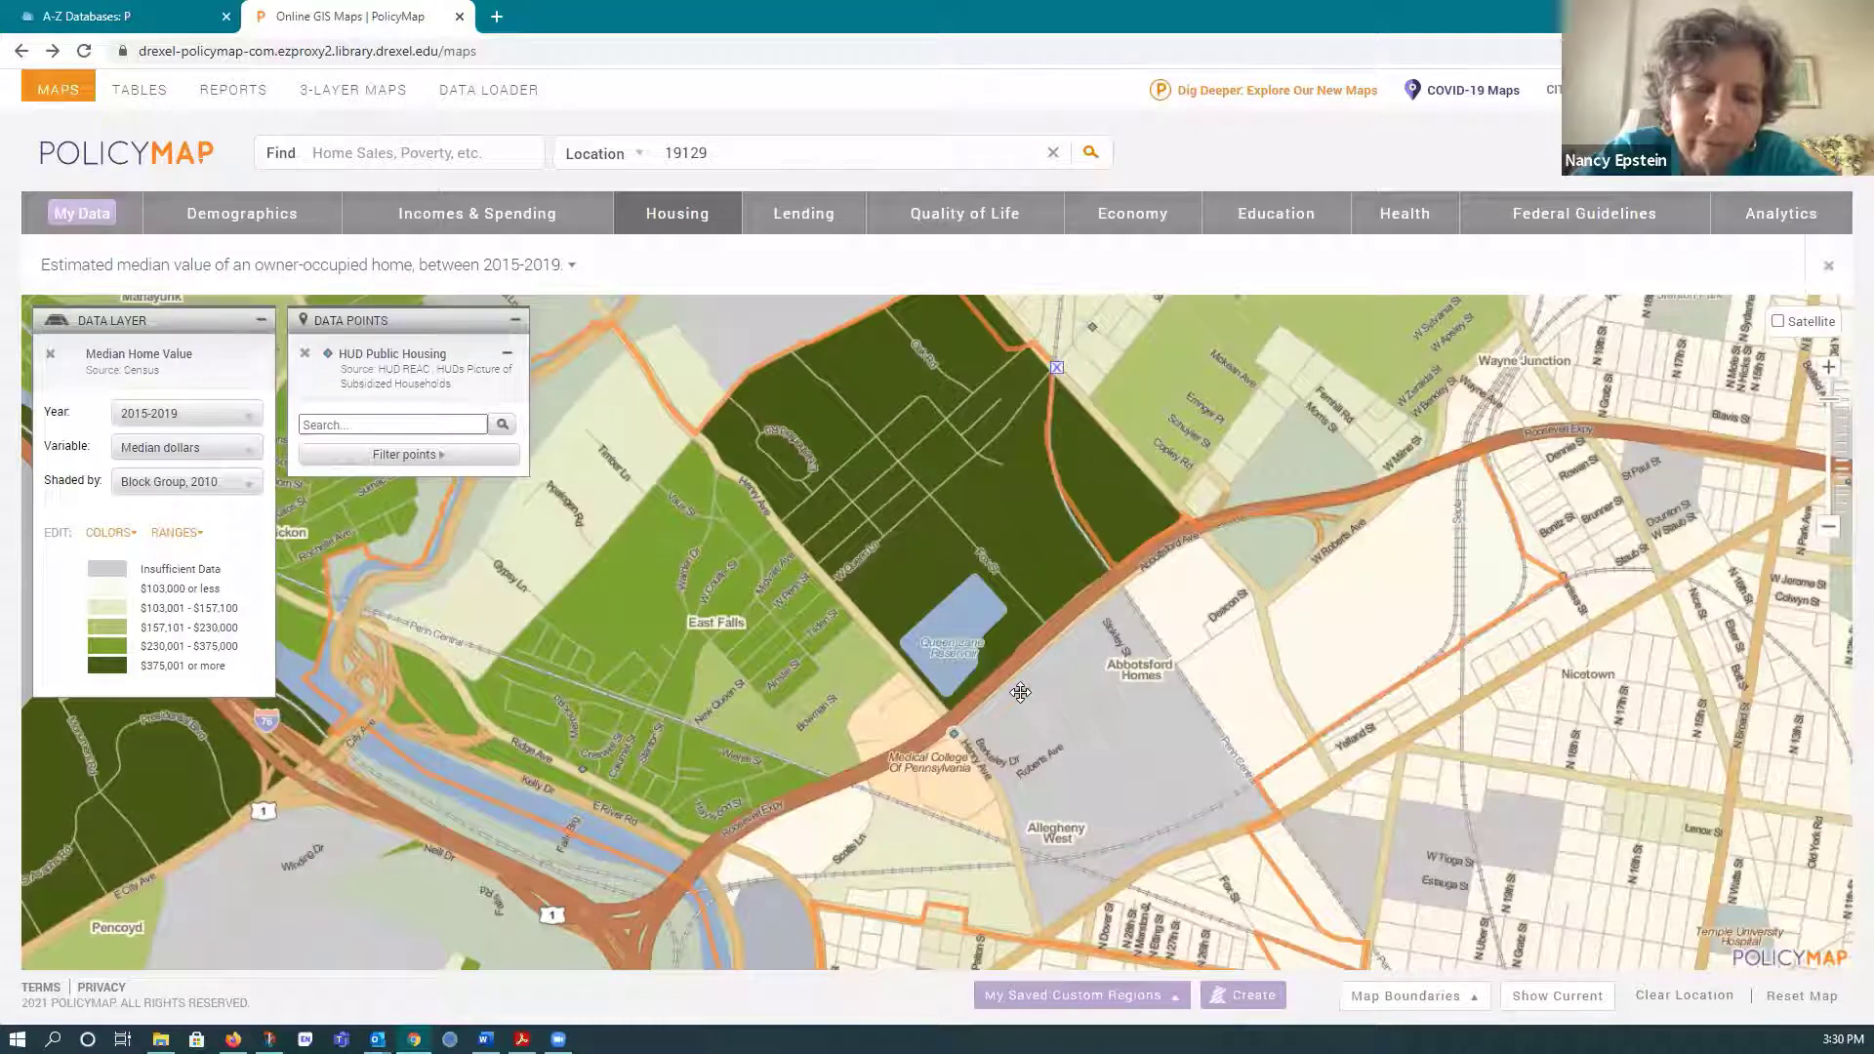
left_click(1020, 695)
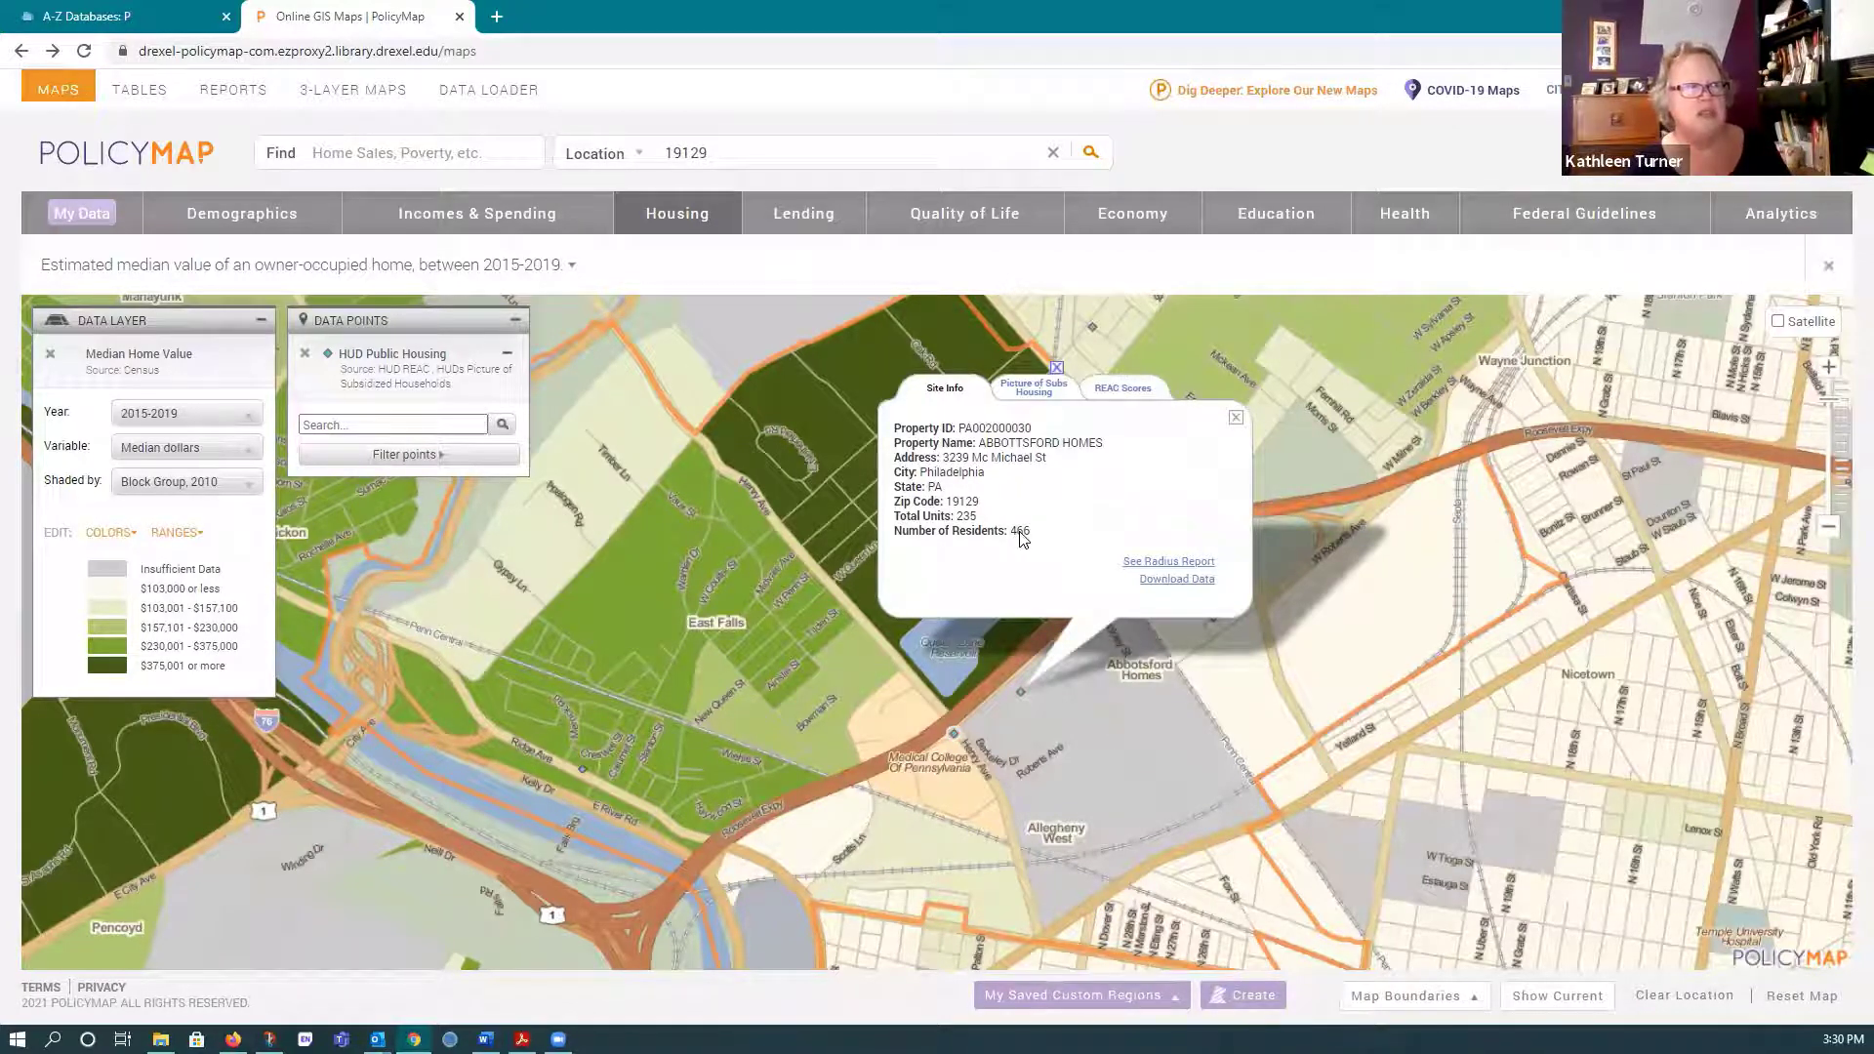
left_click(1045, 390)
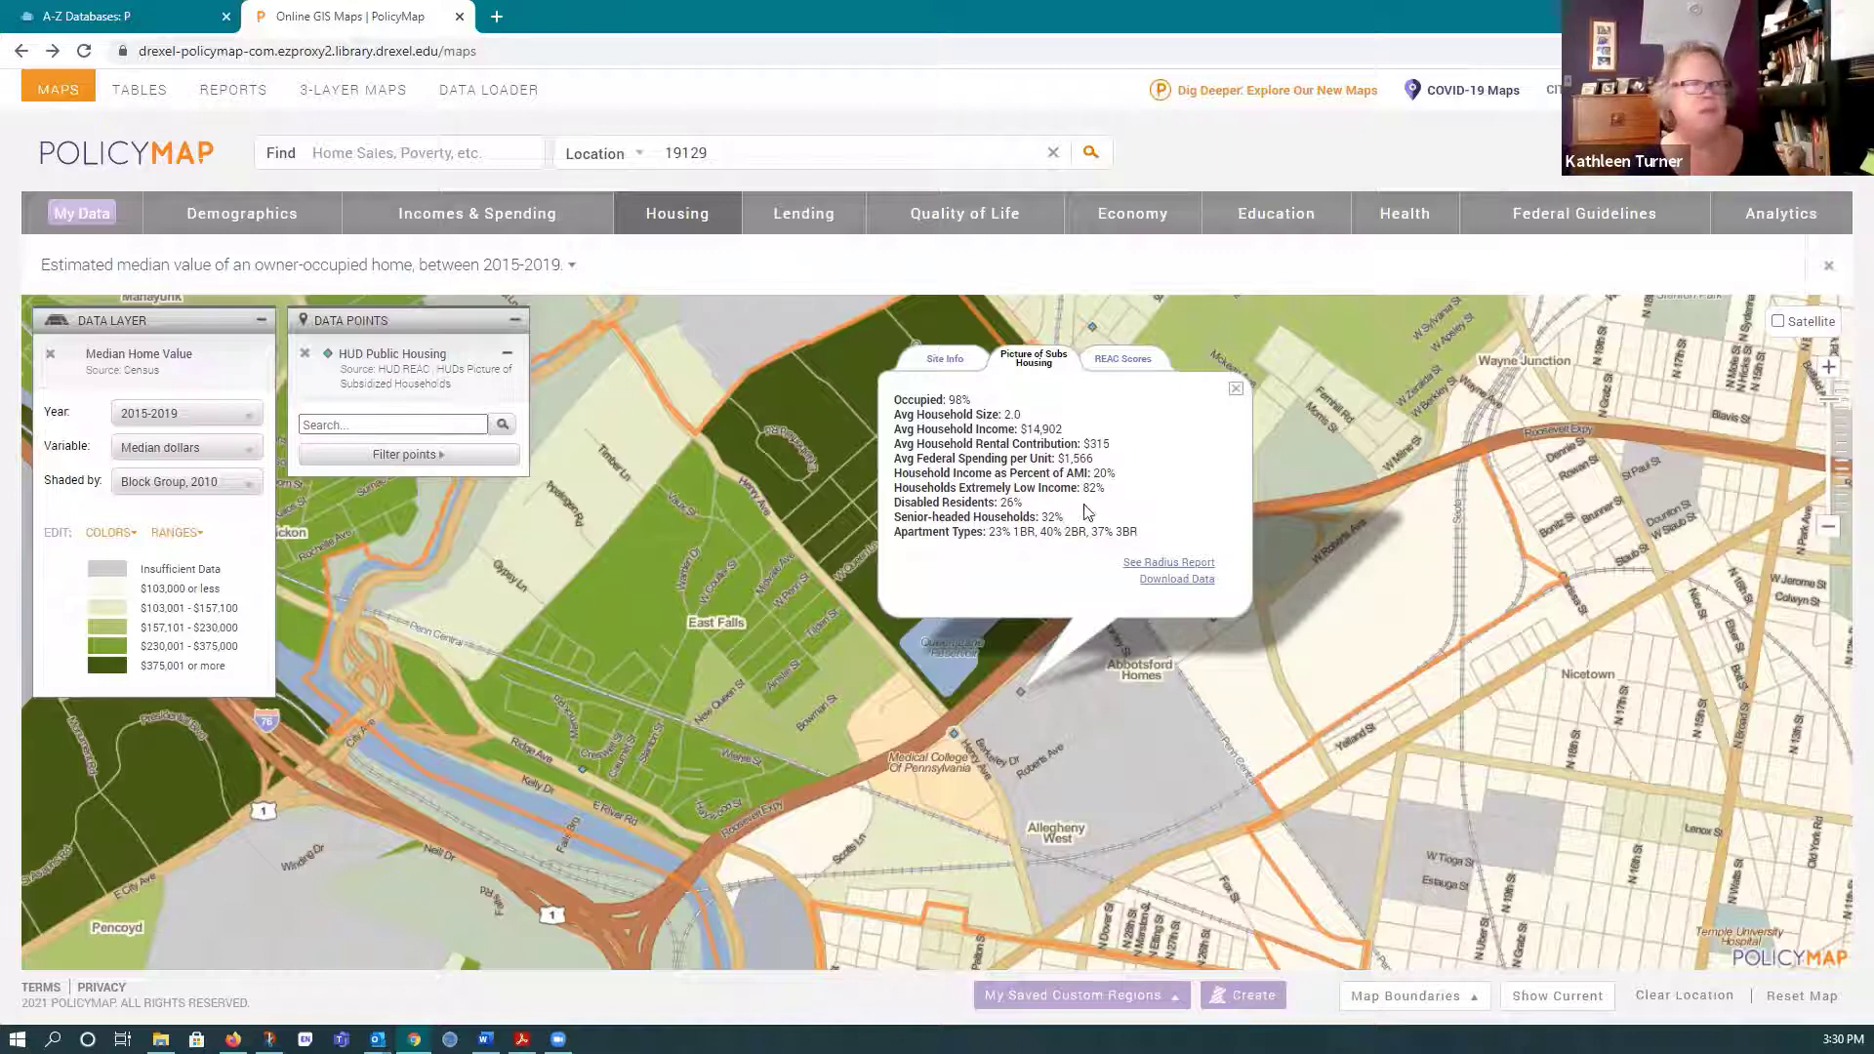
left_click(1236, 391)
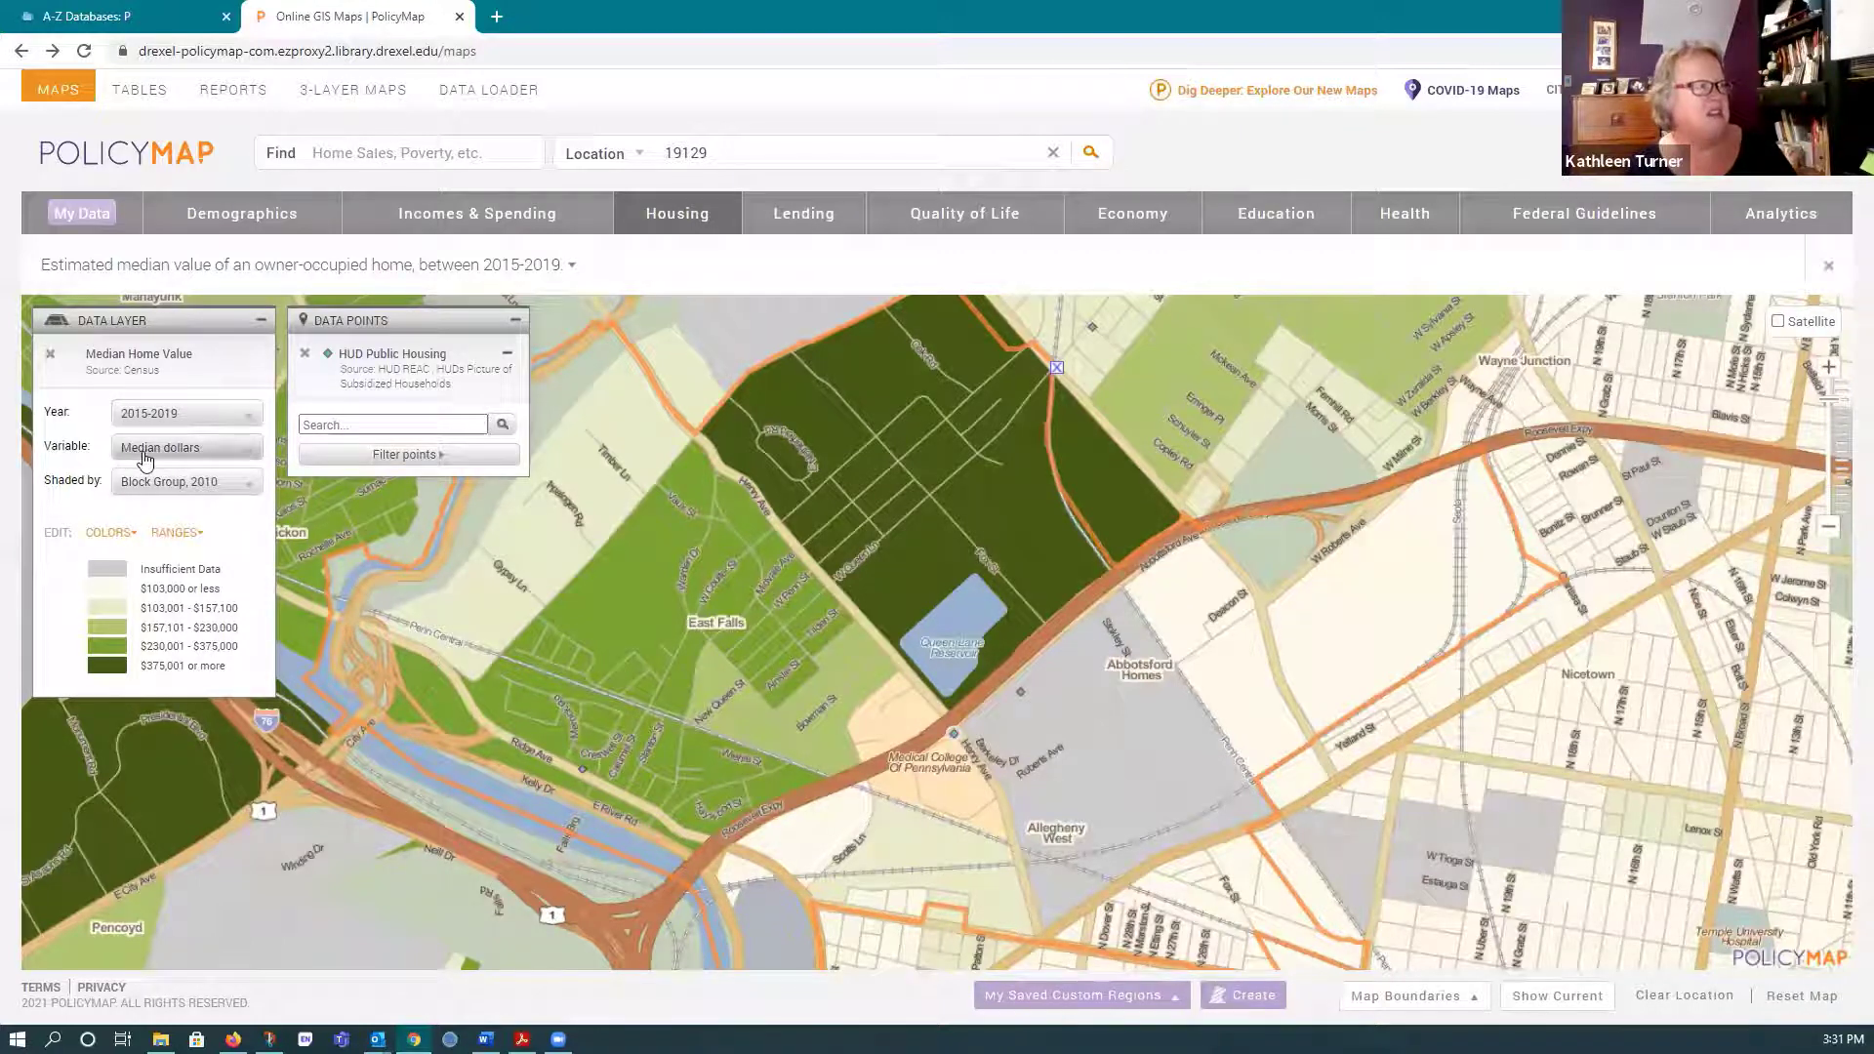
- Change the Median Home Value layer's variable to Percent change (5 years) and examine the shading around the 19129 area
left_click(250, 446)
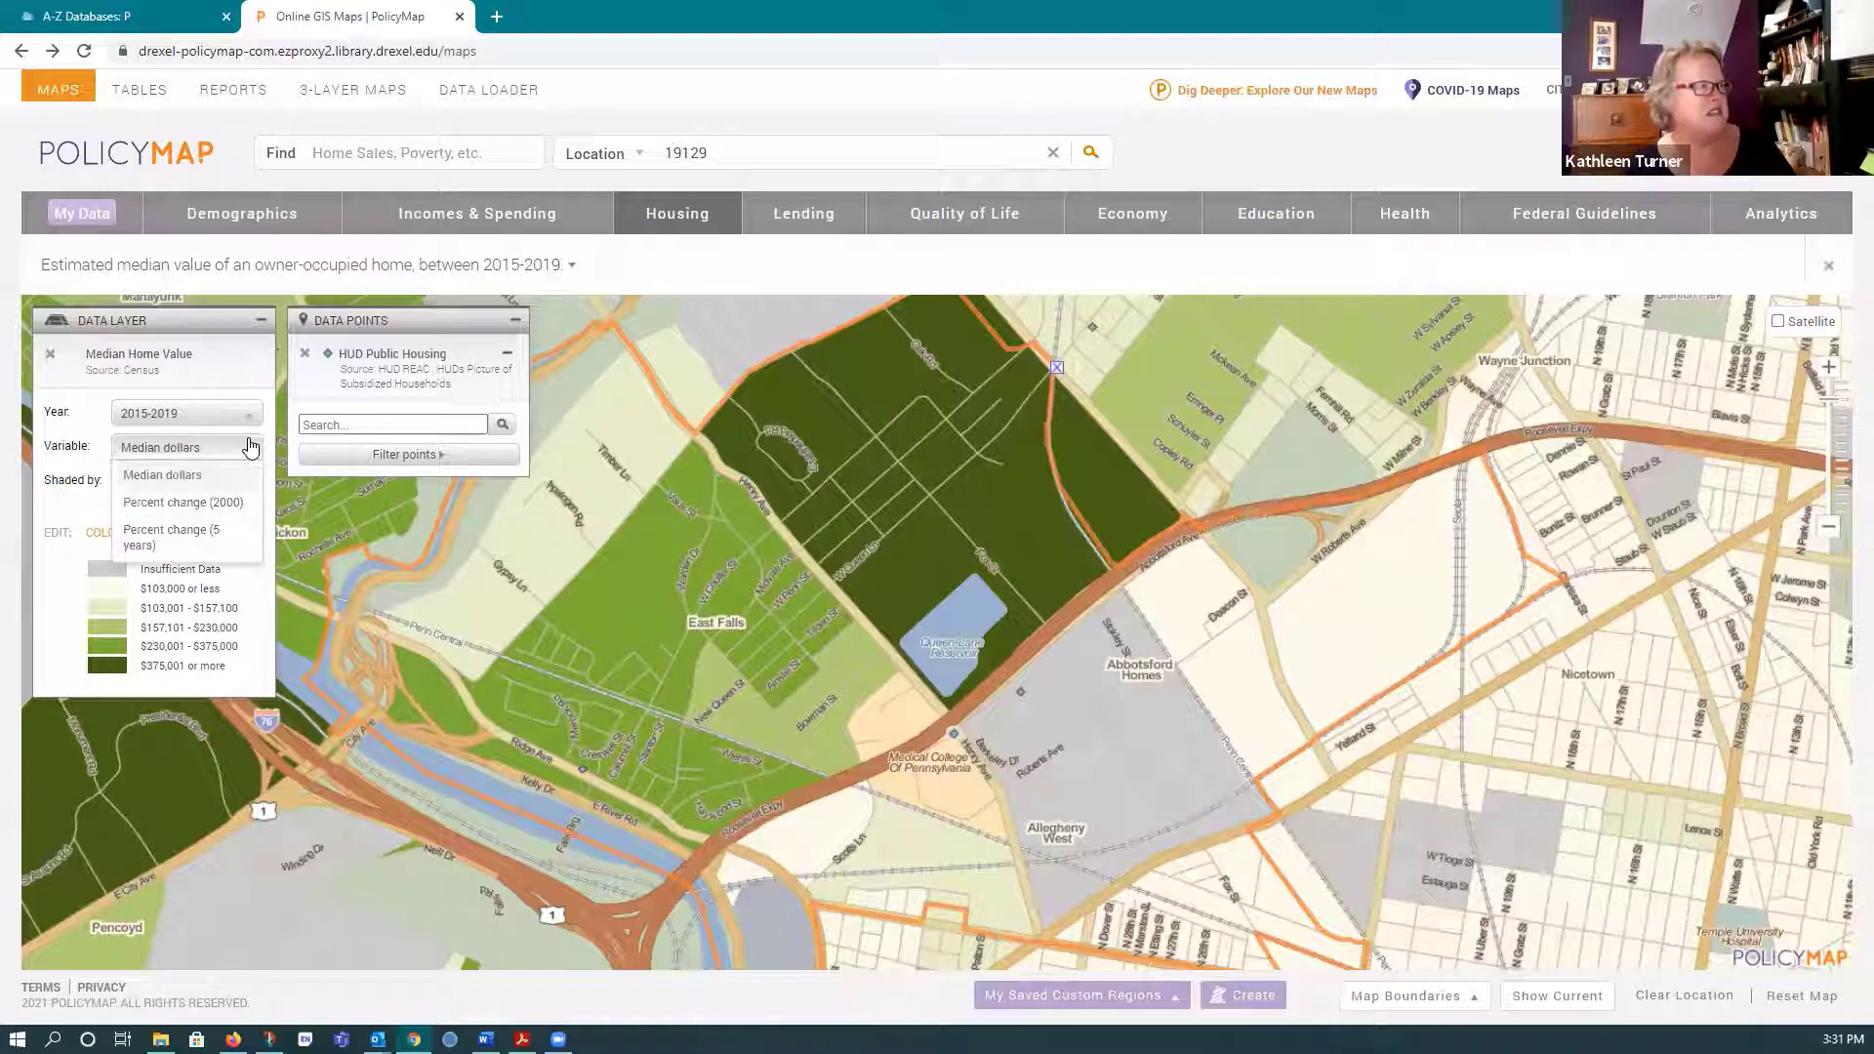
left_click(188, 532)
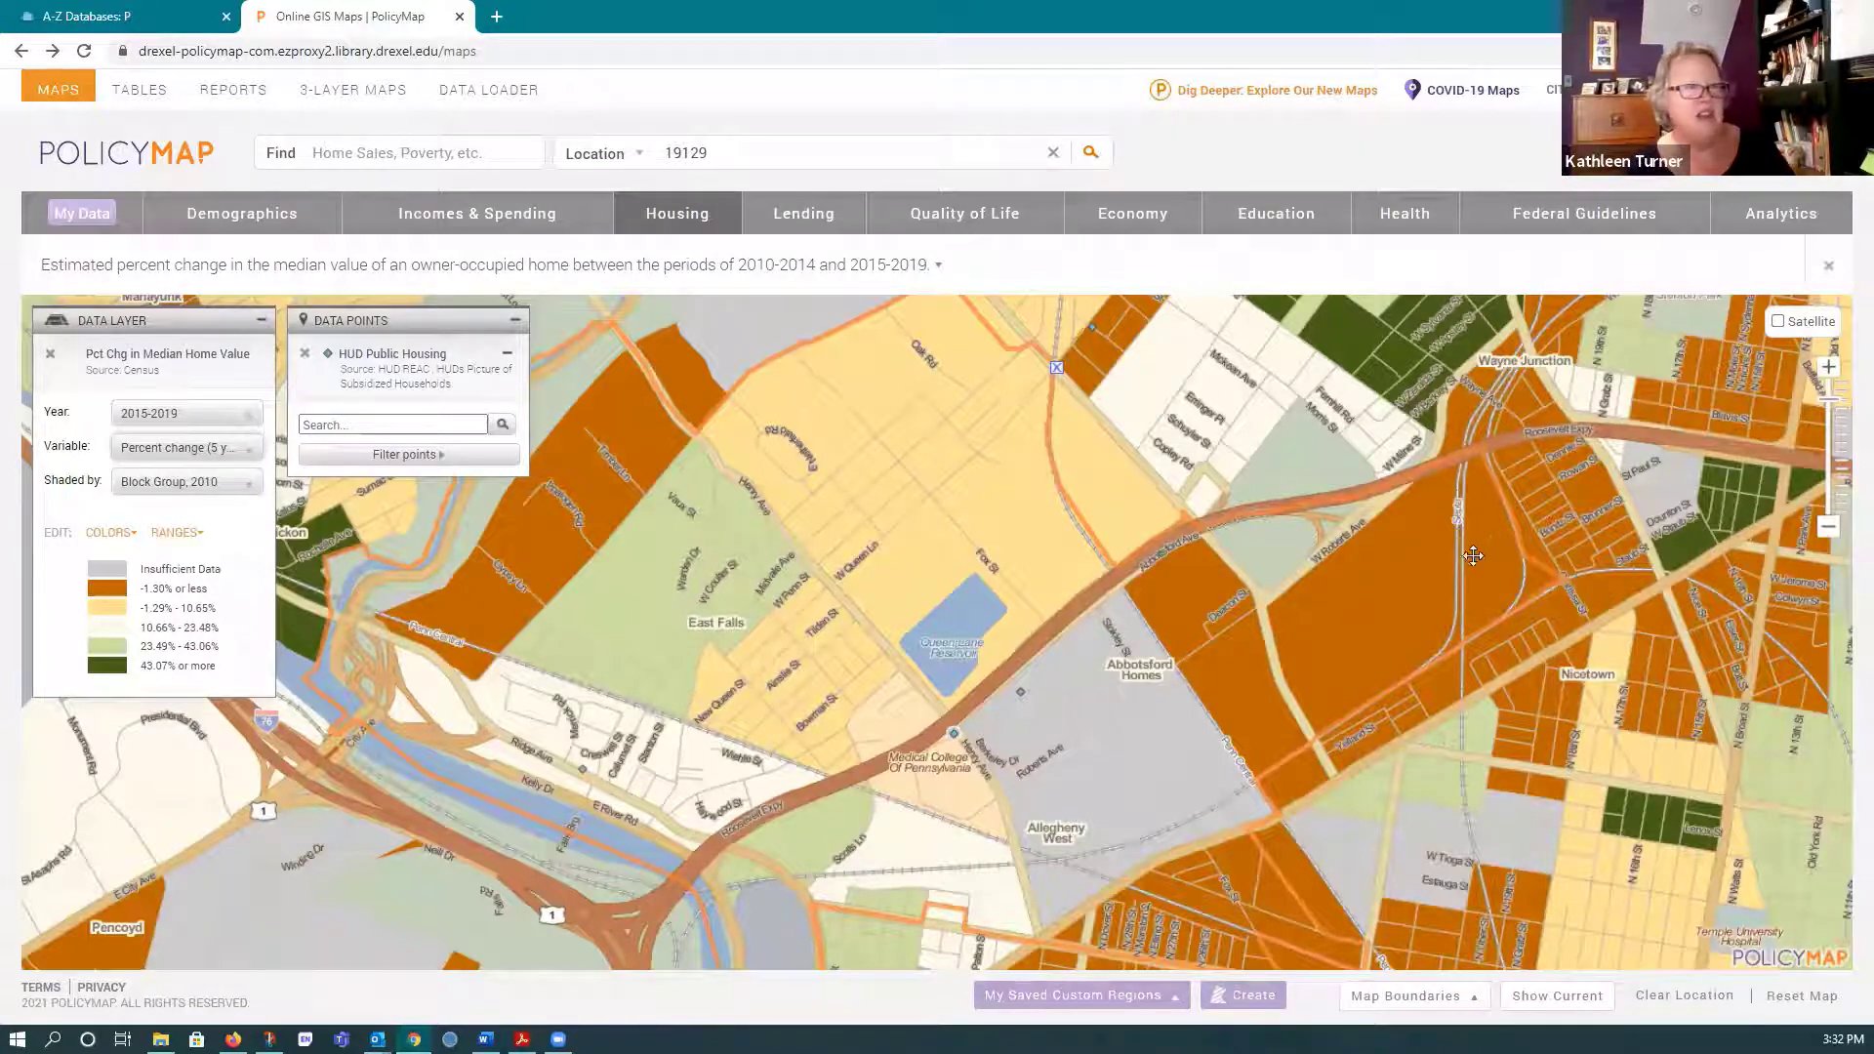
left_click_drag(1473, 556, 1318, 751)
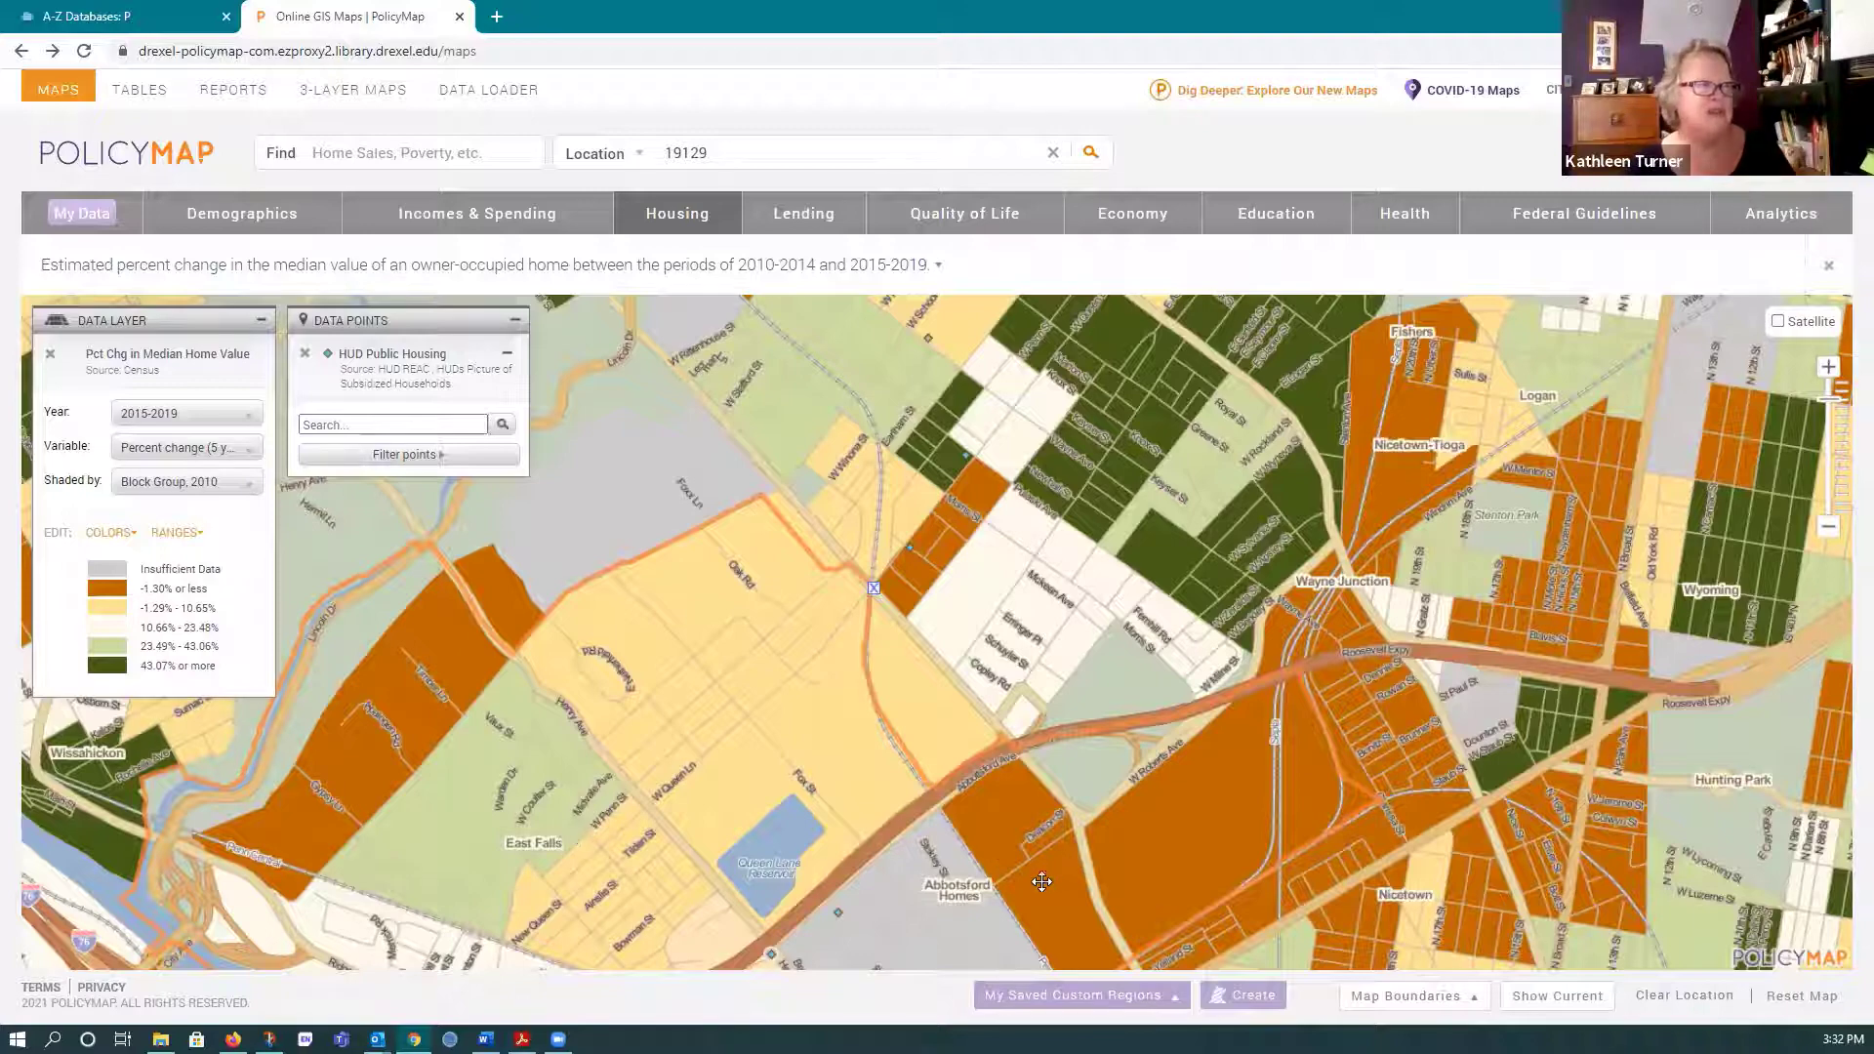
left_click_drag(947, 927, 1251, 786)
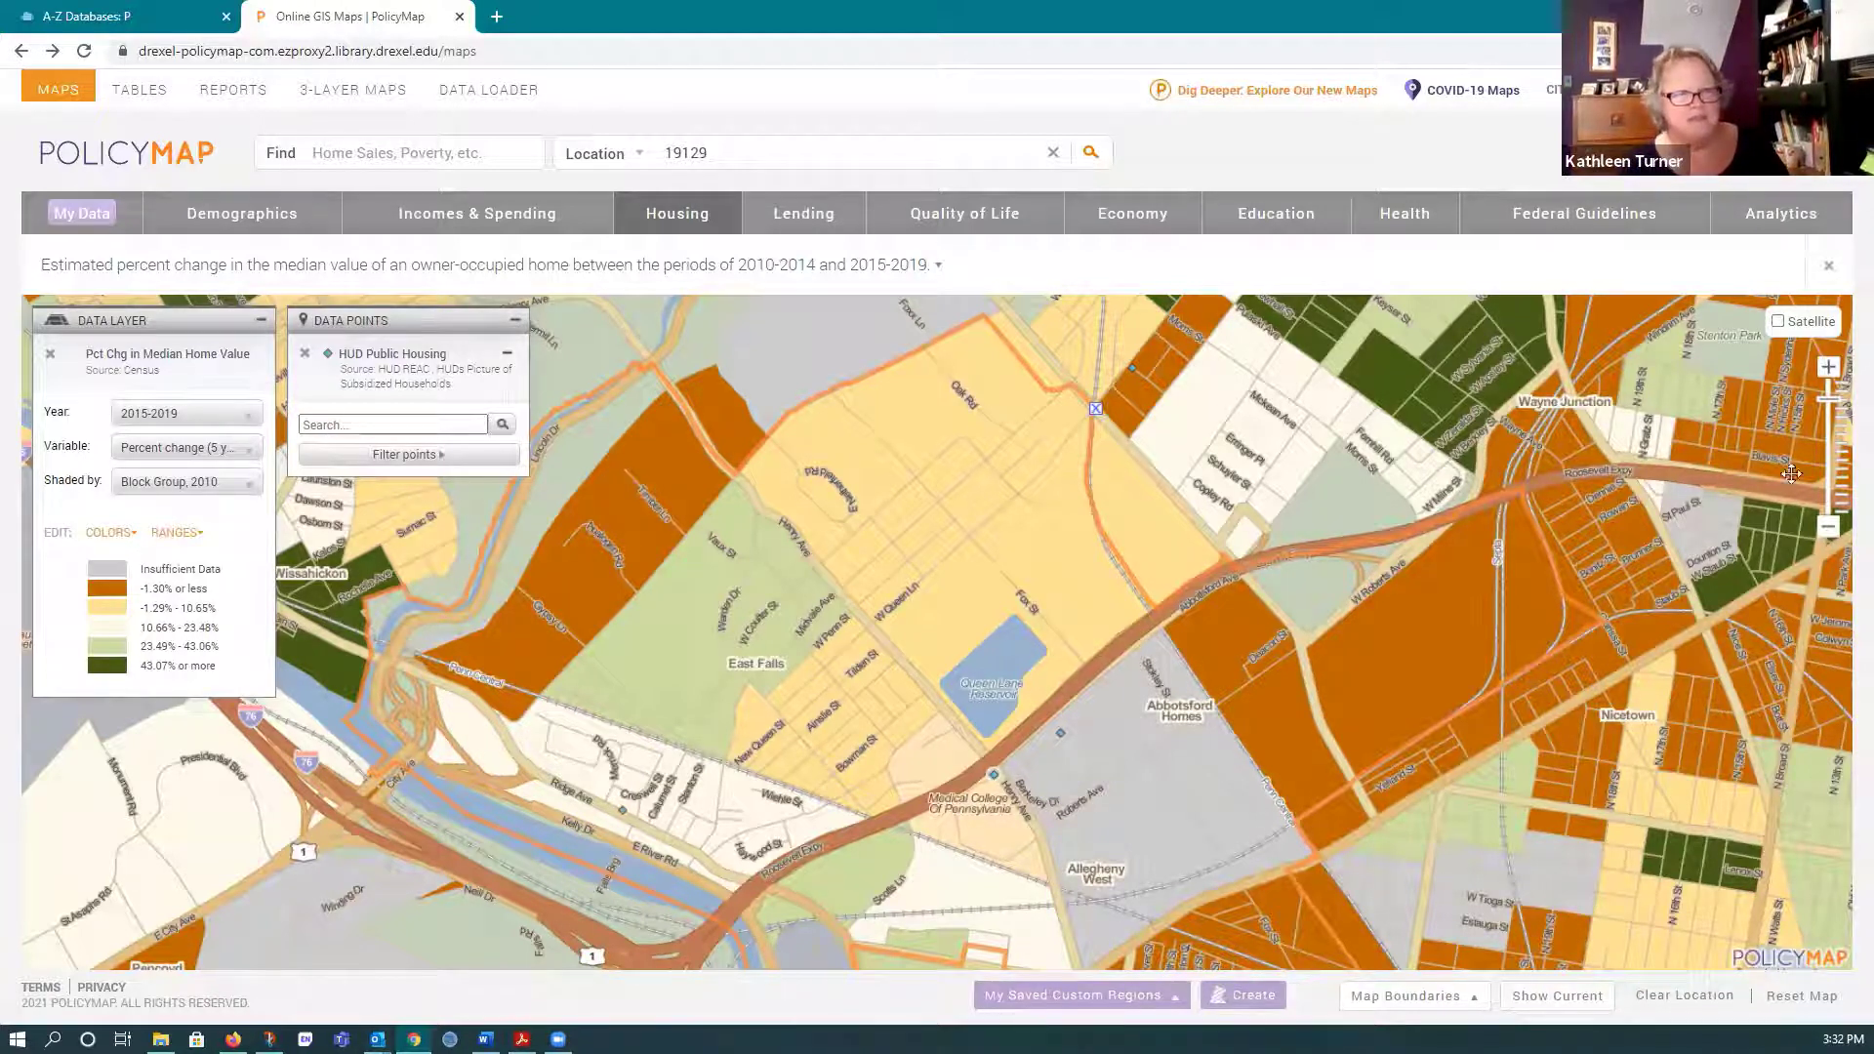
left_click(1829, 527)
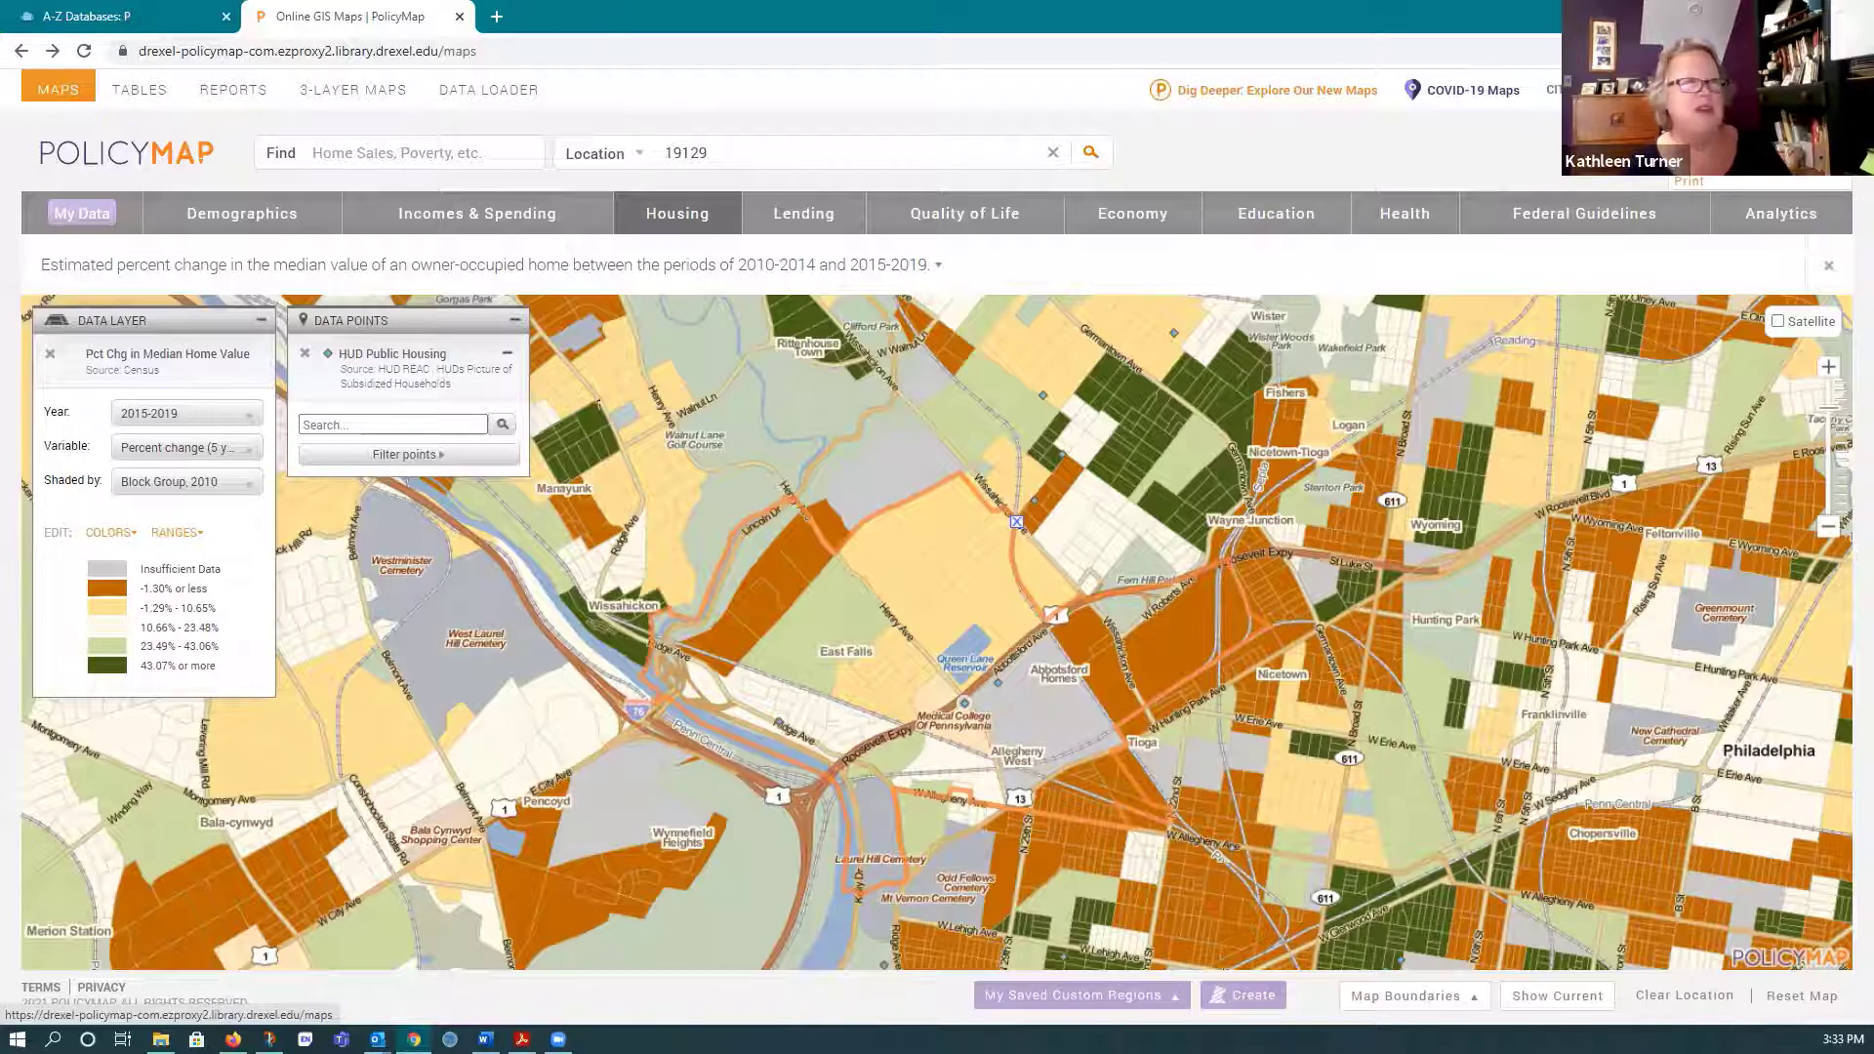
- Preview the map's image export with the selected location 19129 cut out, and close the preview without exporting
left_click(1689, 181)
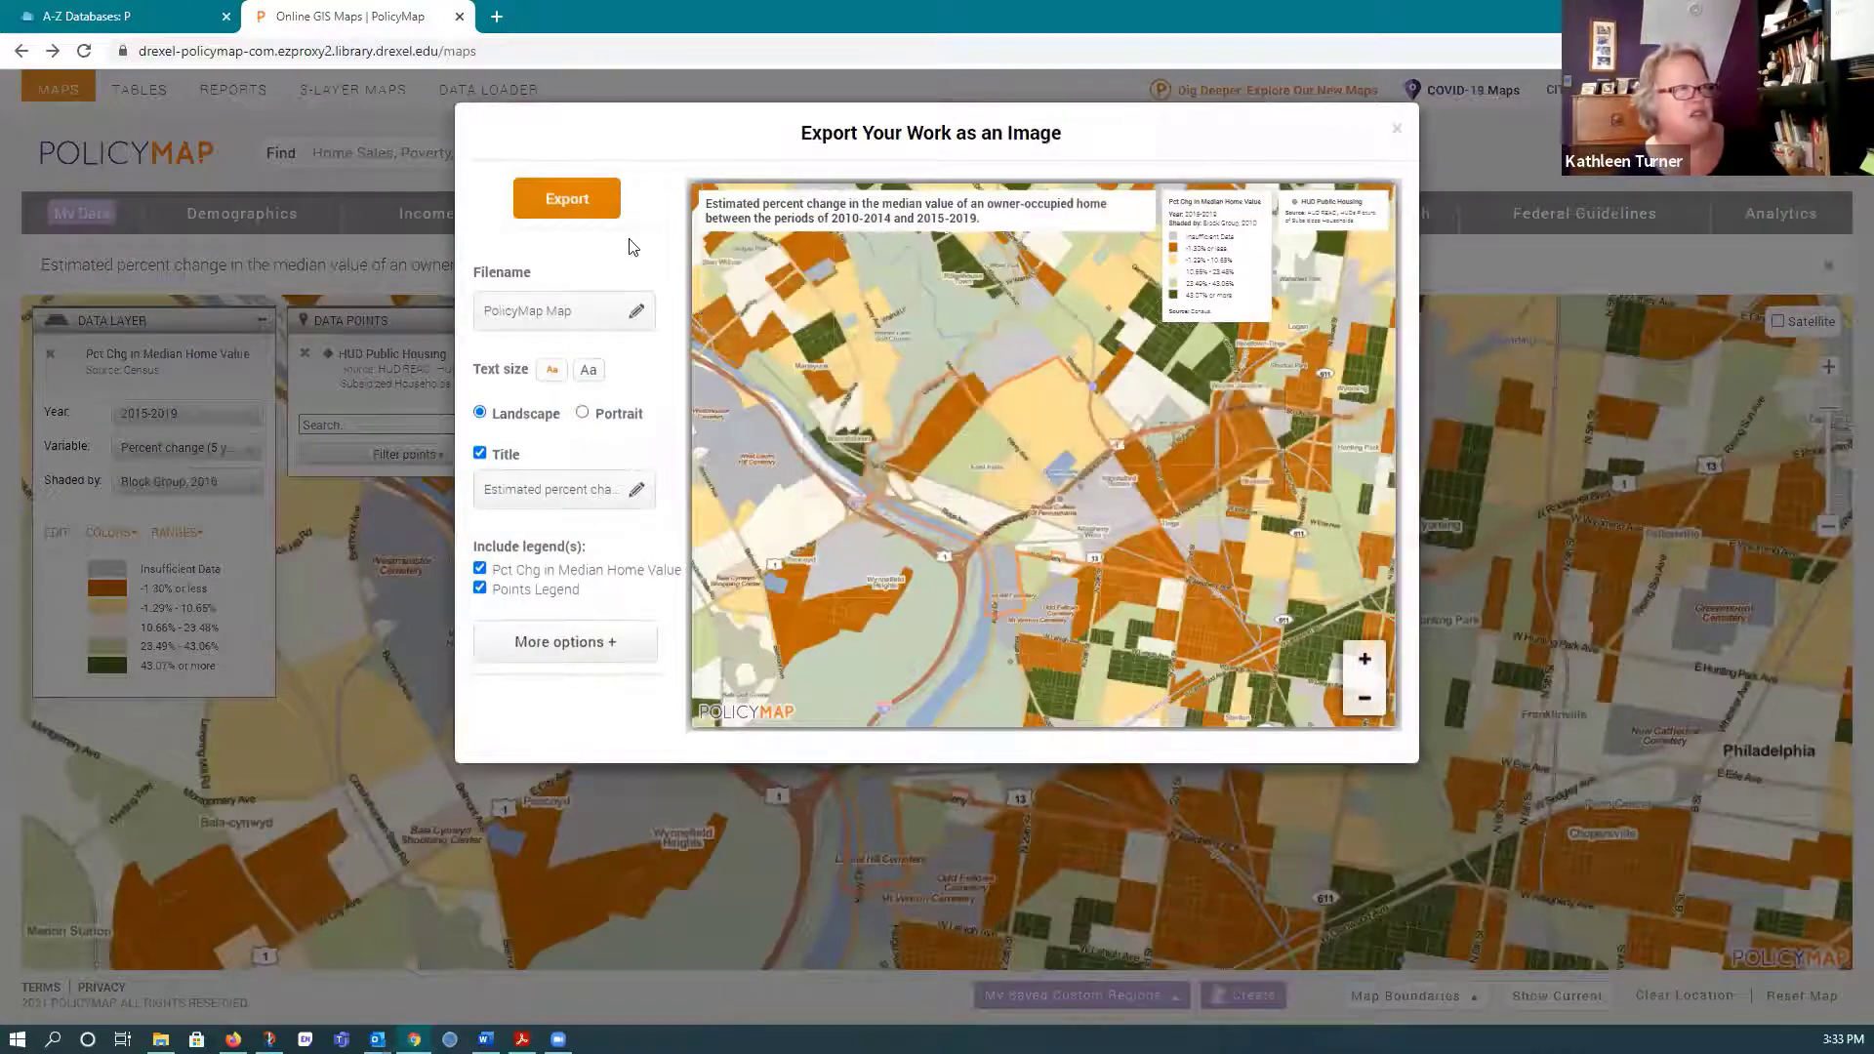
left_click(609, 646)
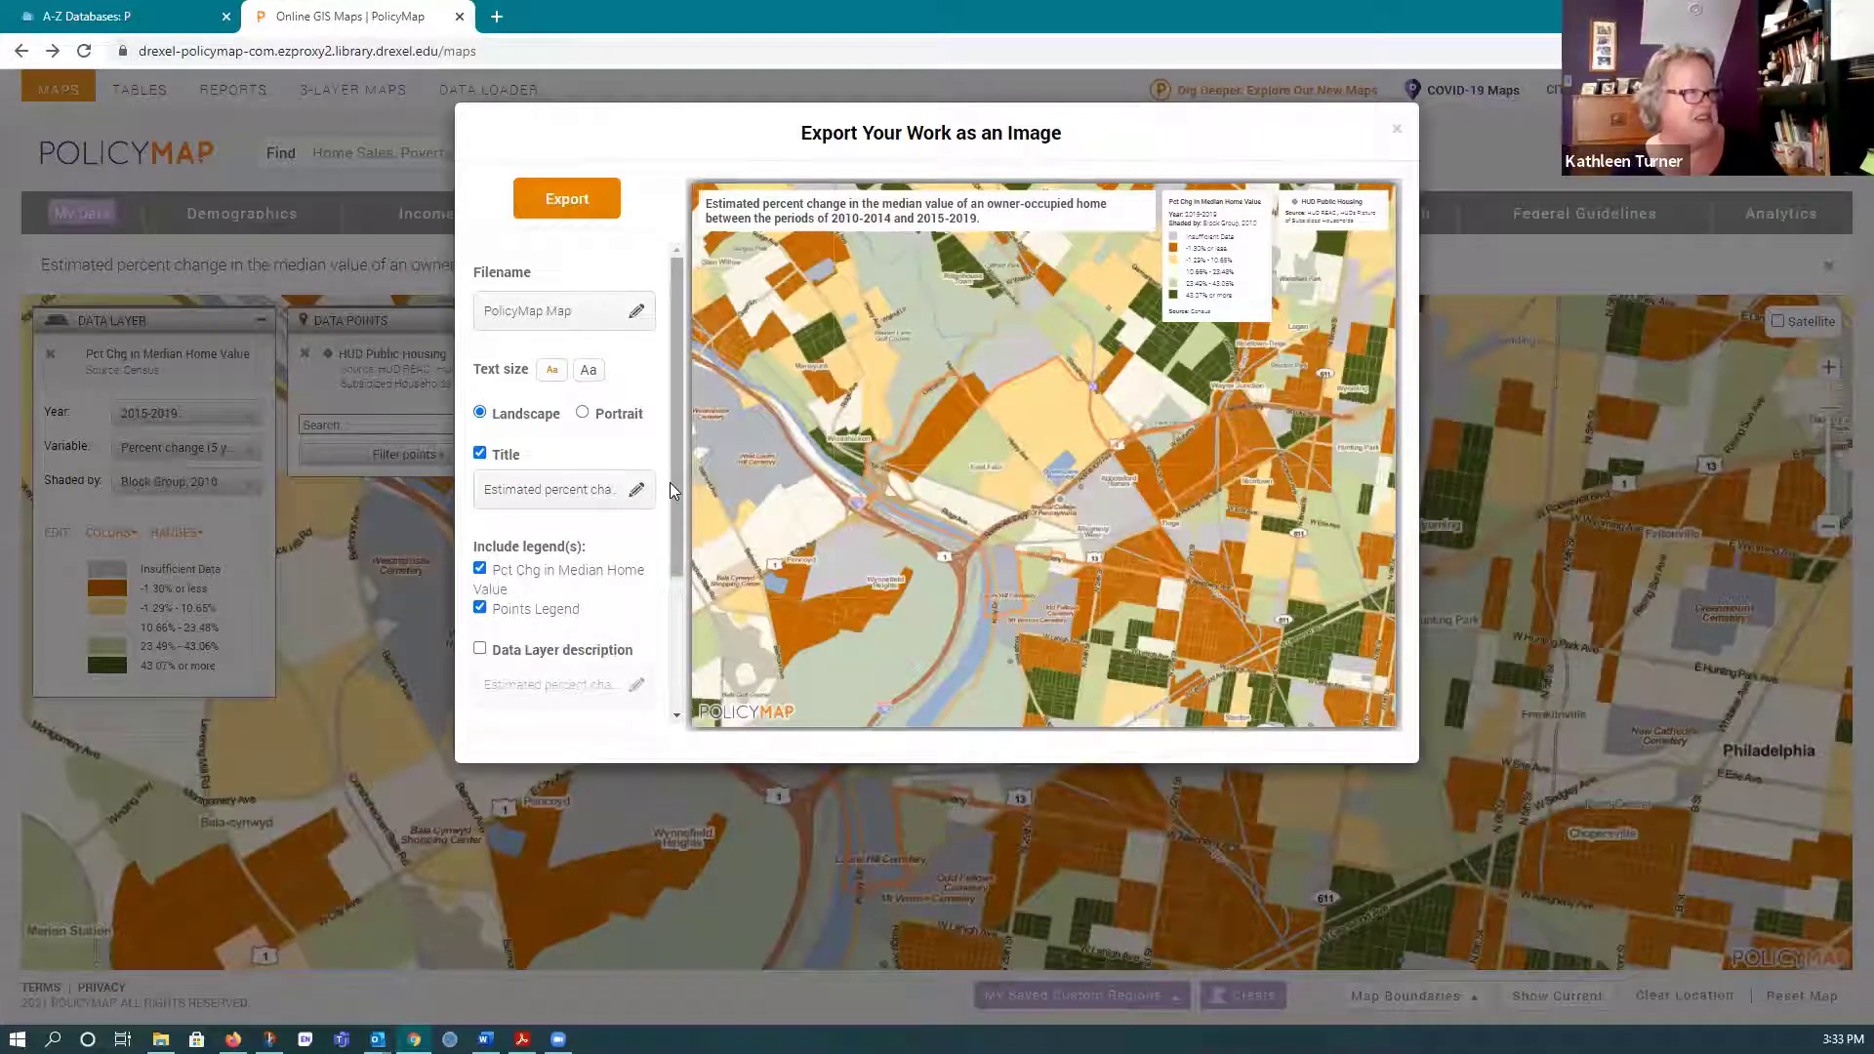
left_click_drag(671, 490, 671, 621)
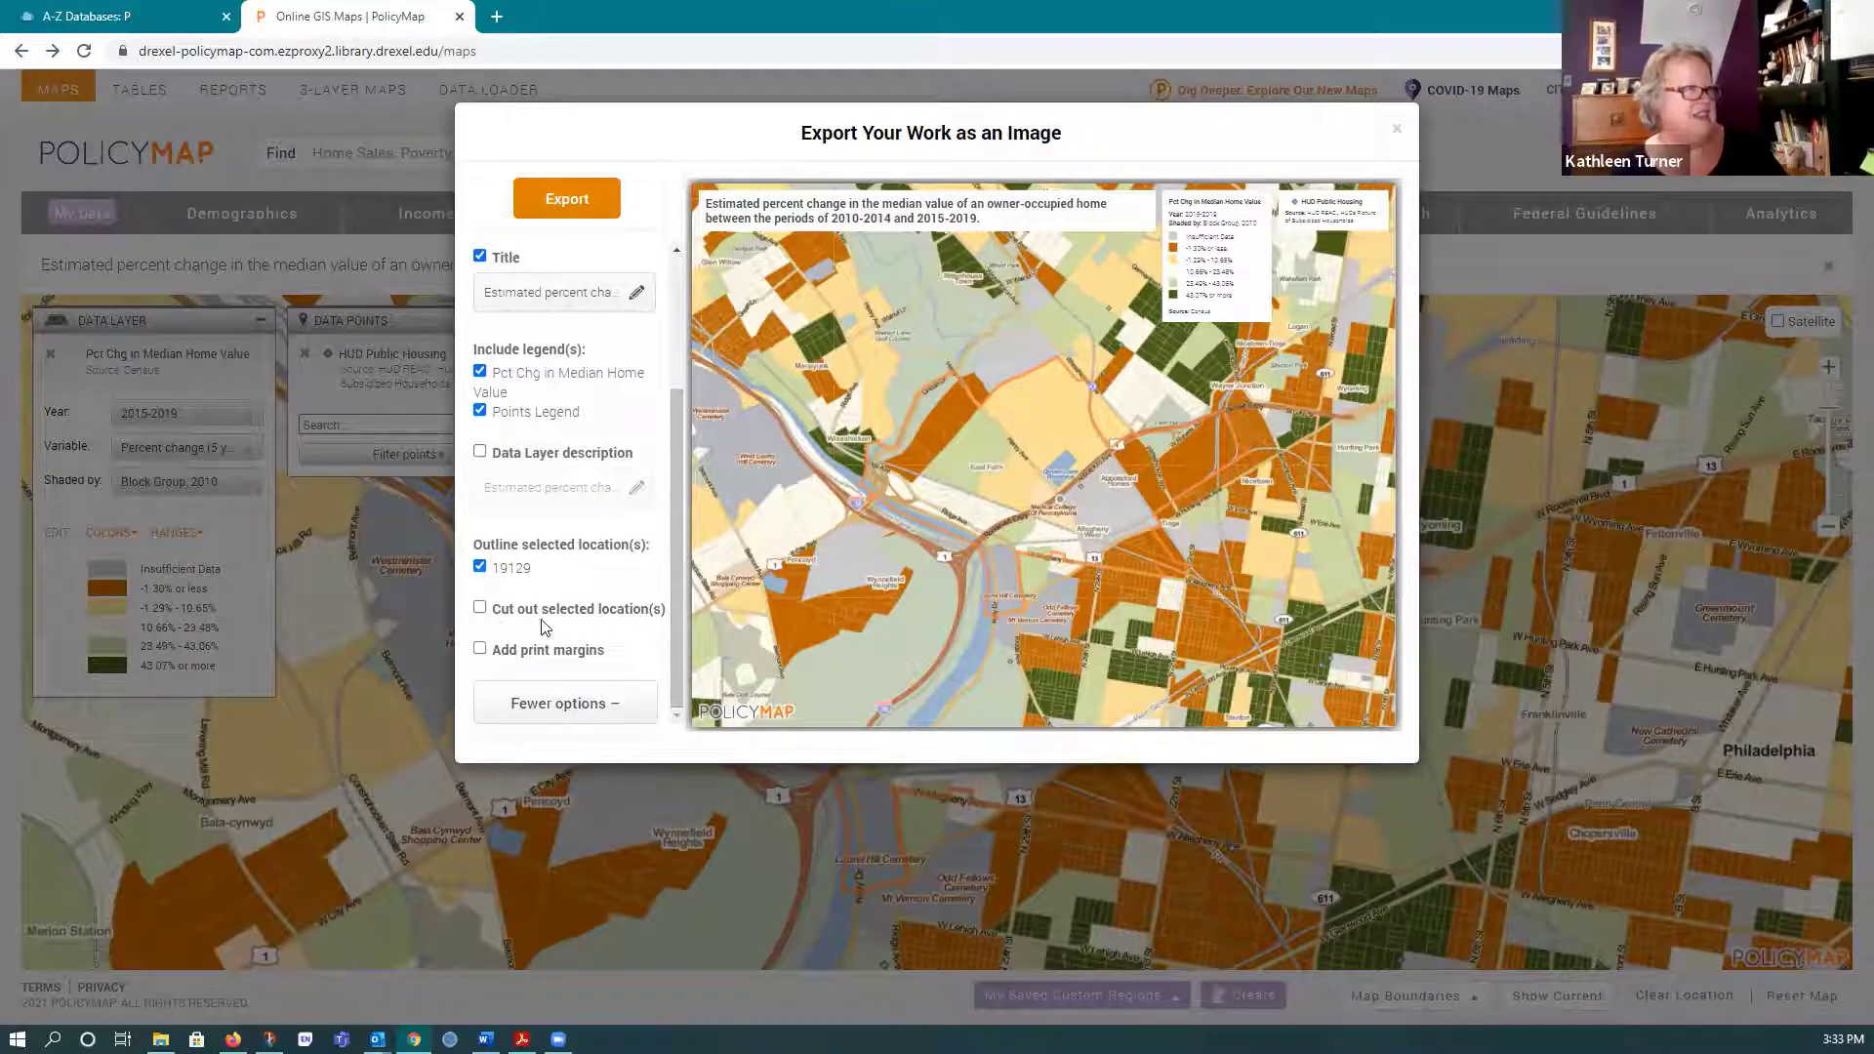
left_click(480, 609)
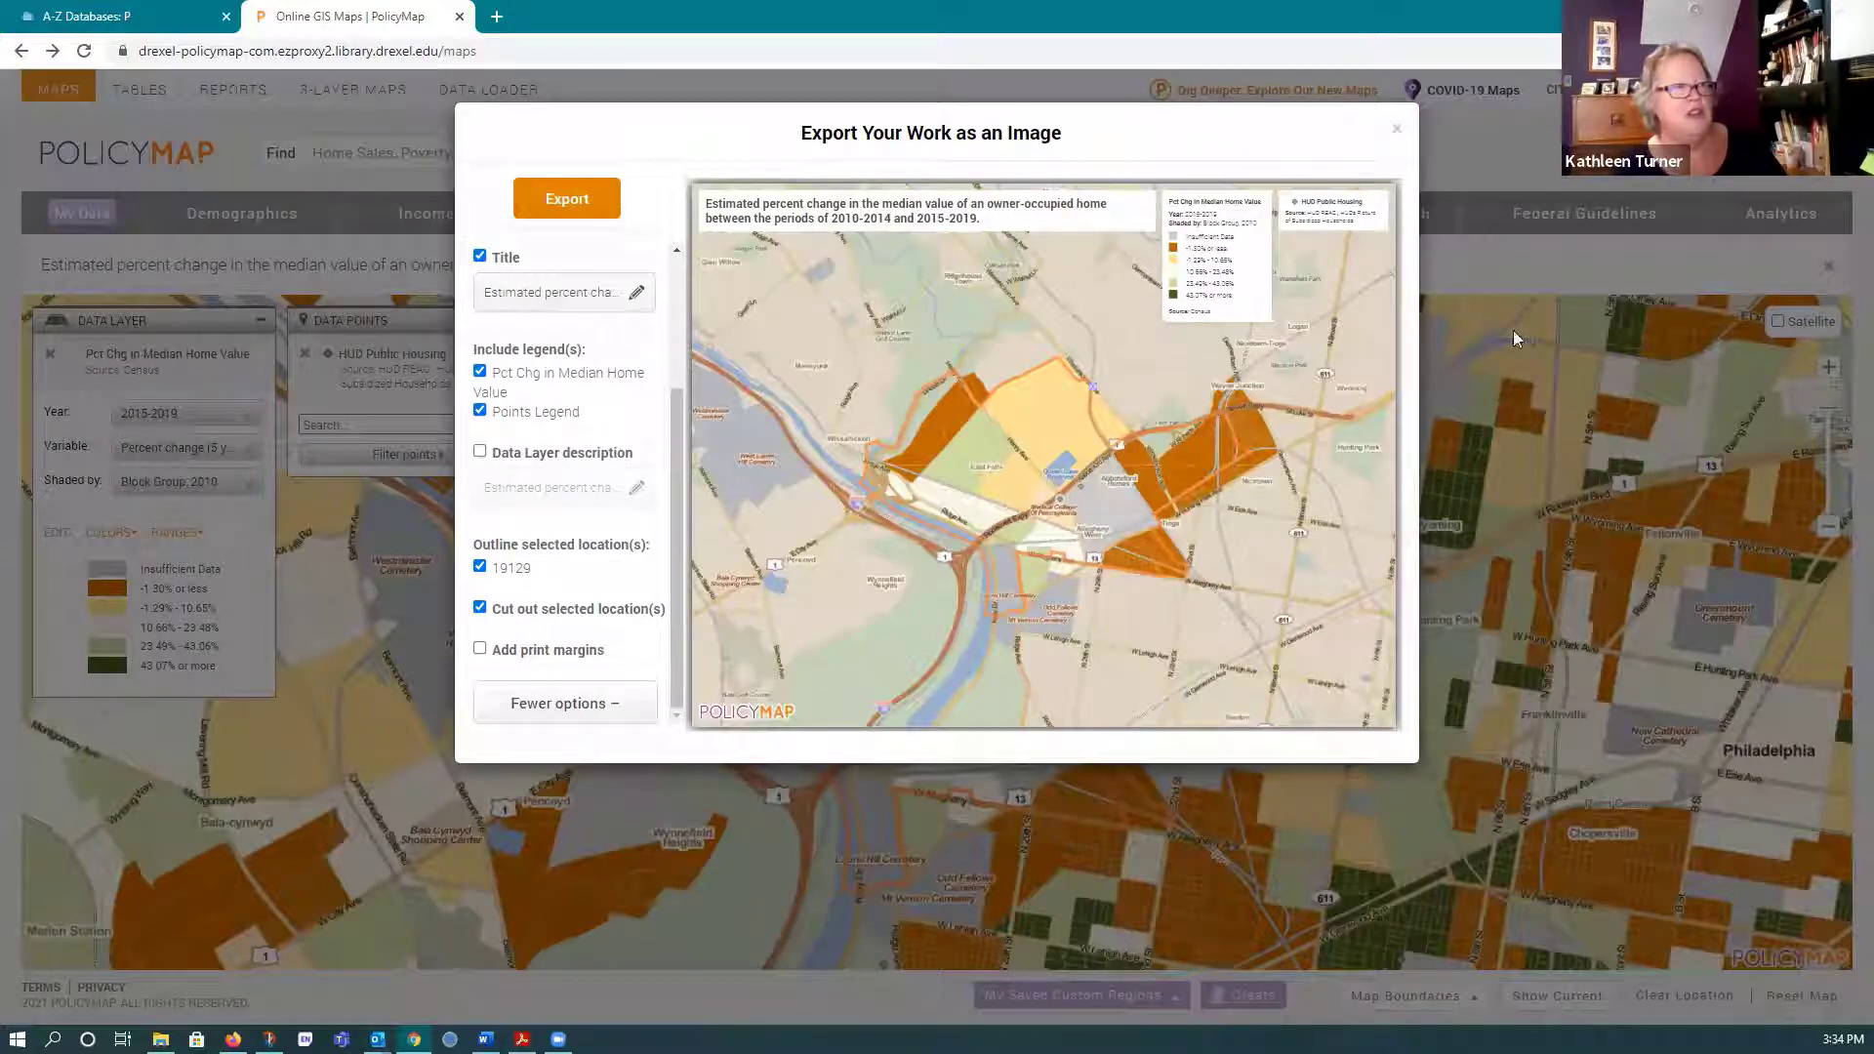
left_click(1397, 129)
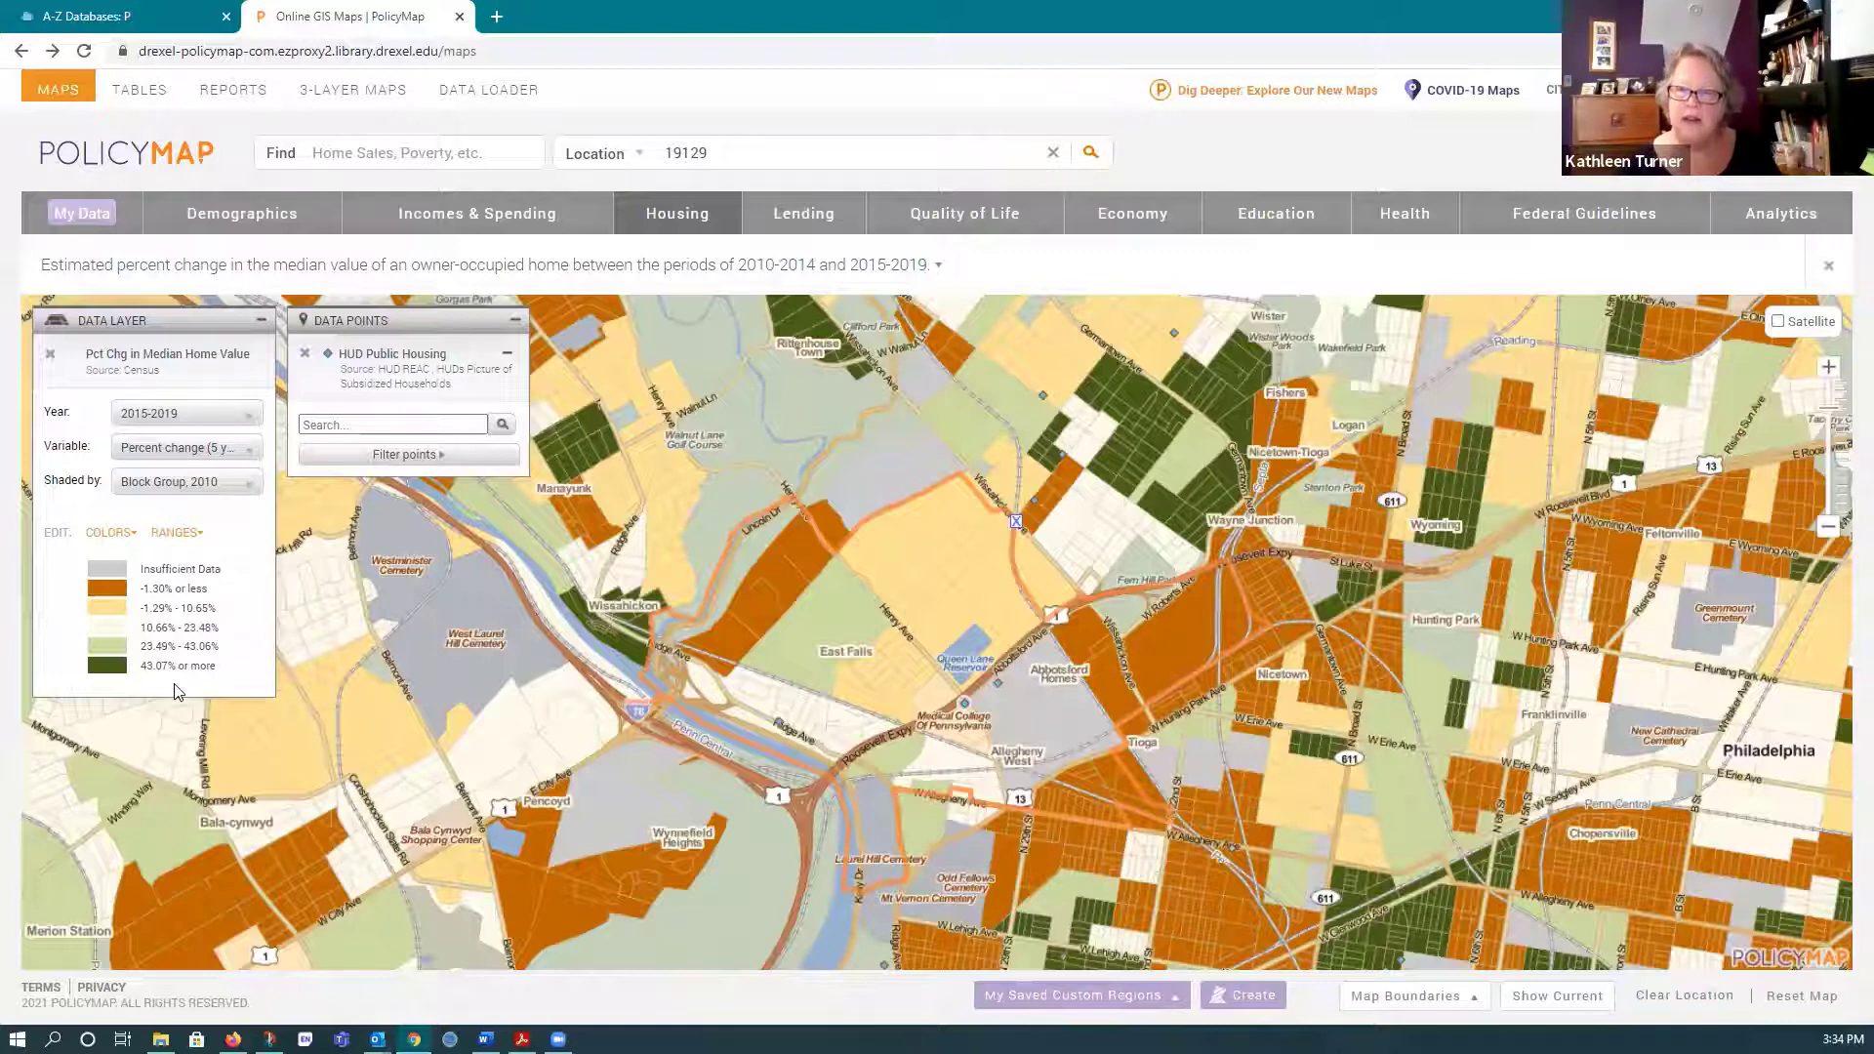
- Set the number of shading ranges for the home value change layer to 3 and apply it to the map
left_click(197, 538)
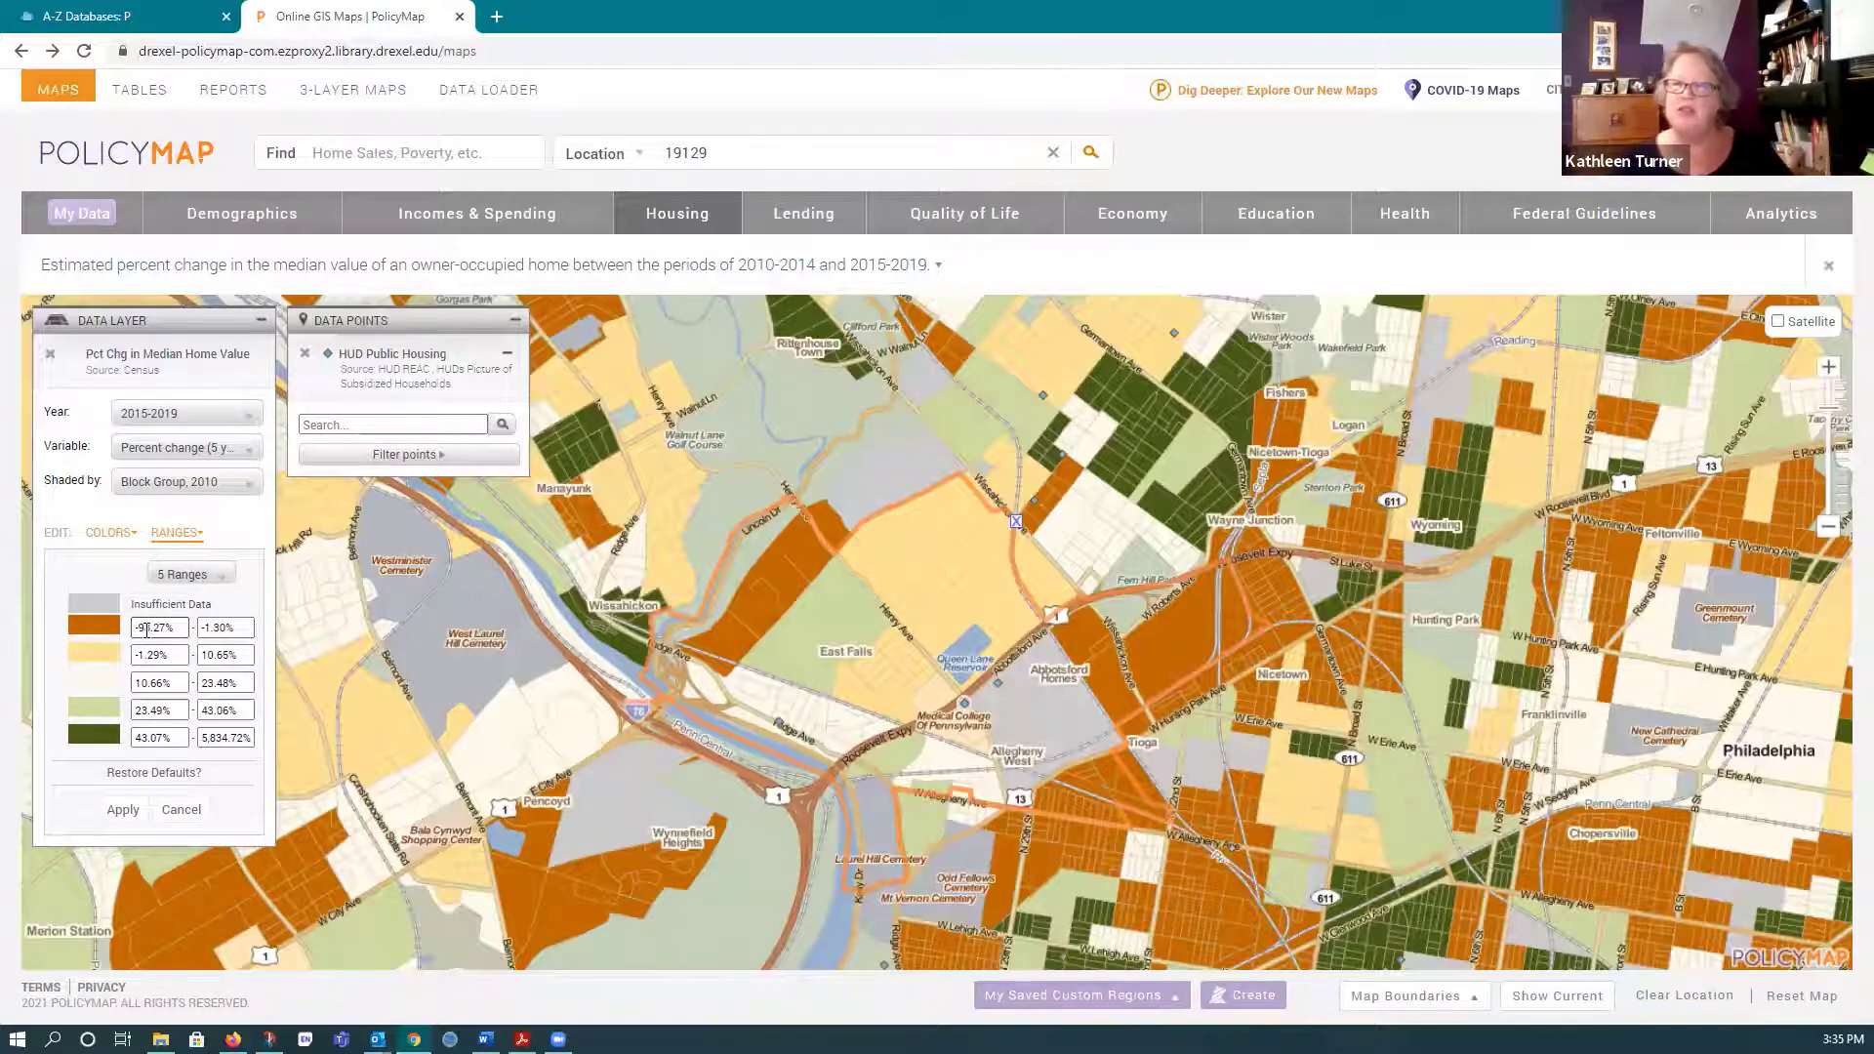
left_click(215, 575)
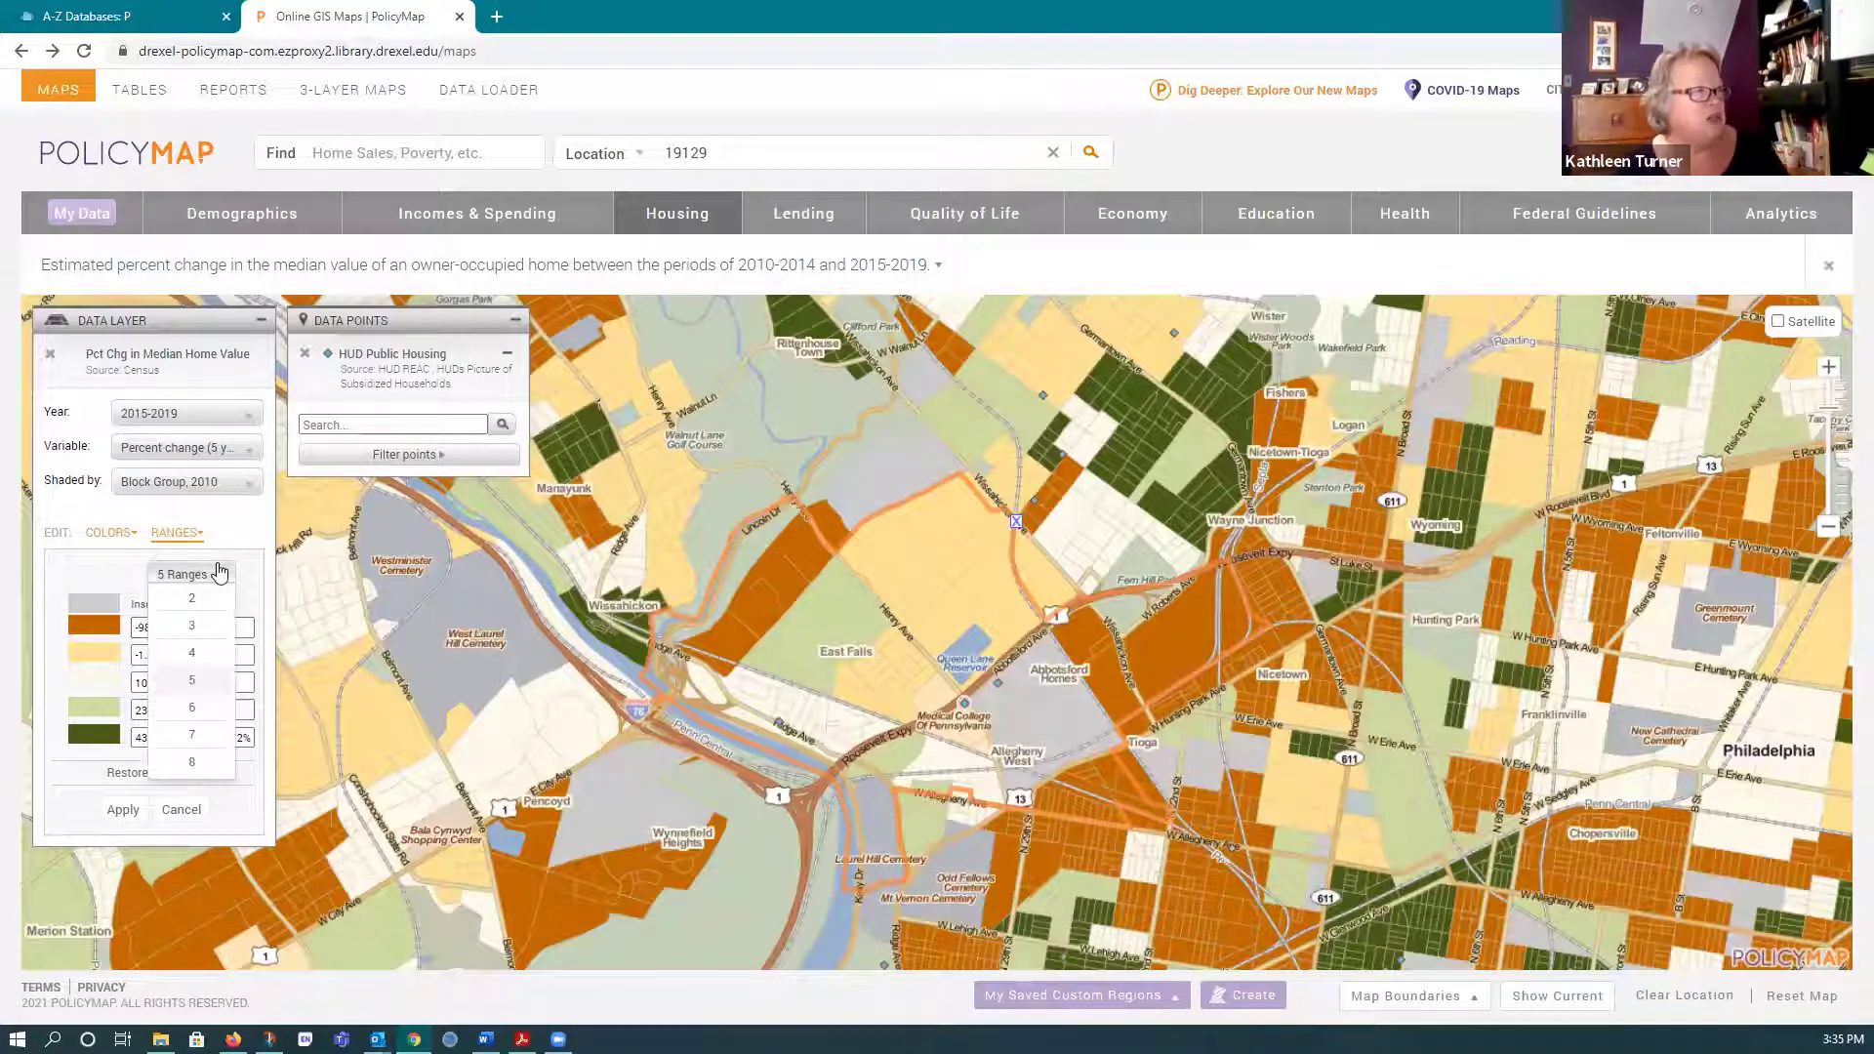
left_click(191, 630)
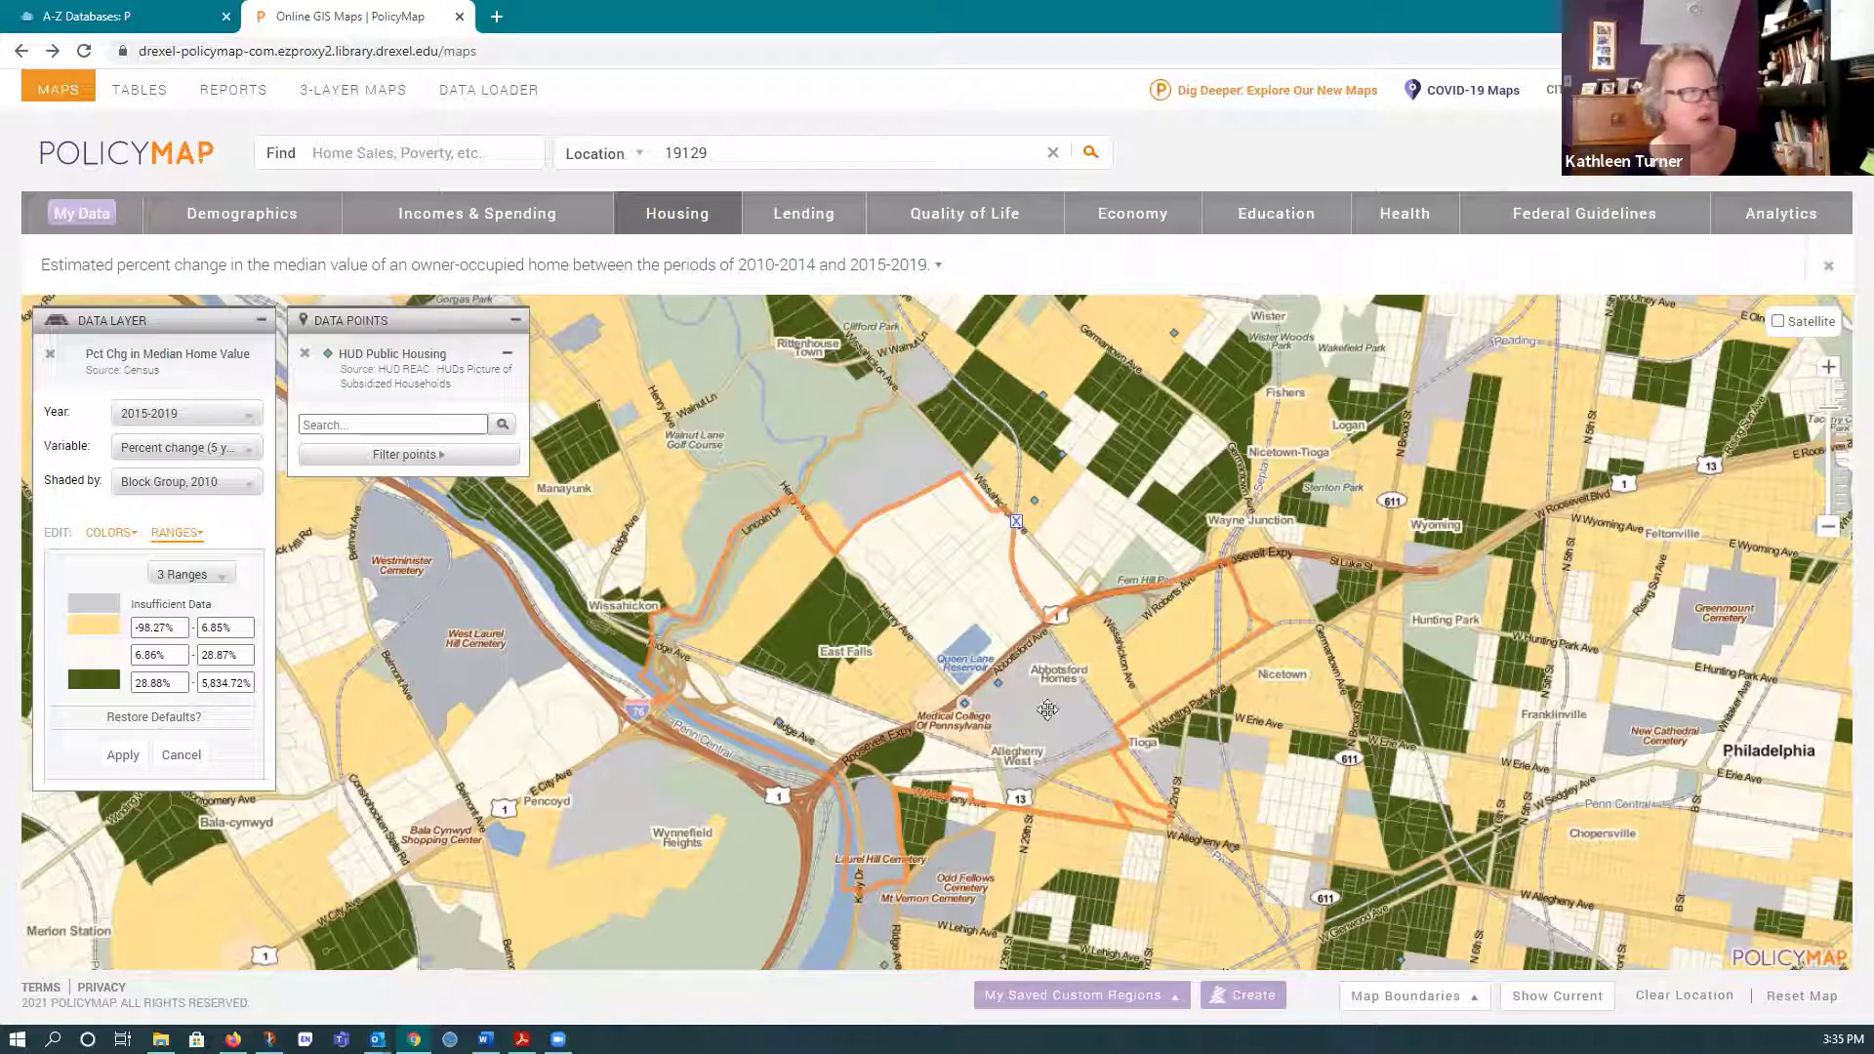
- Set the home value change layer to 4 shading ranges, apply them, and move the data layer legend beside the data points legend
left_click(211, 578)
left_click(211, 577)
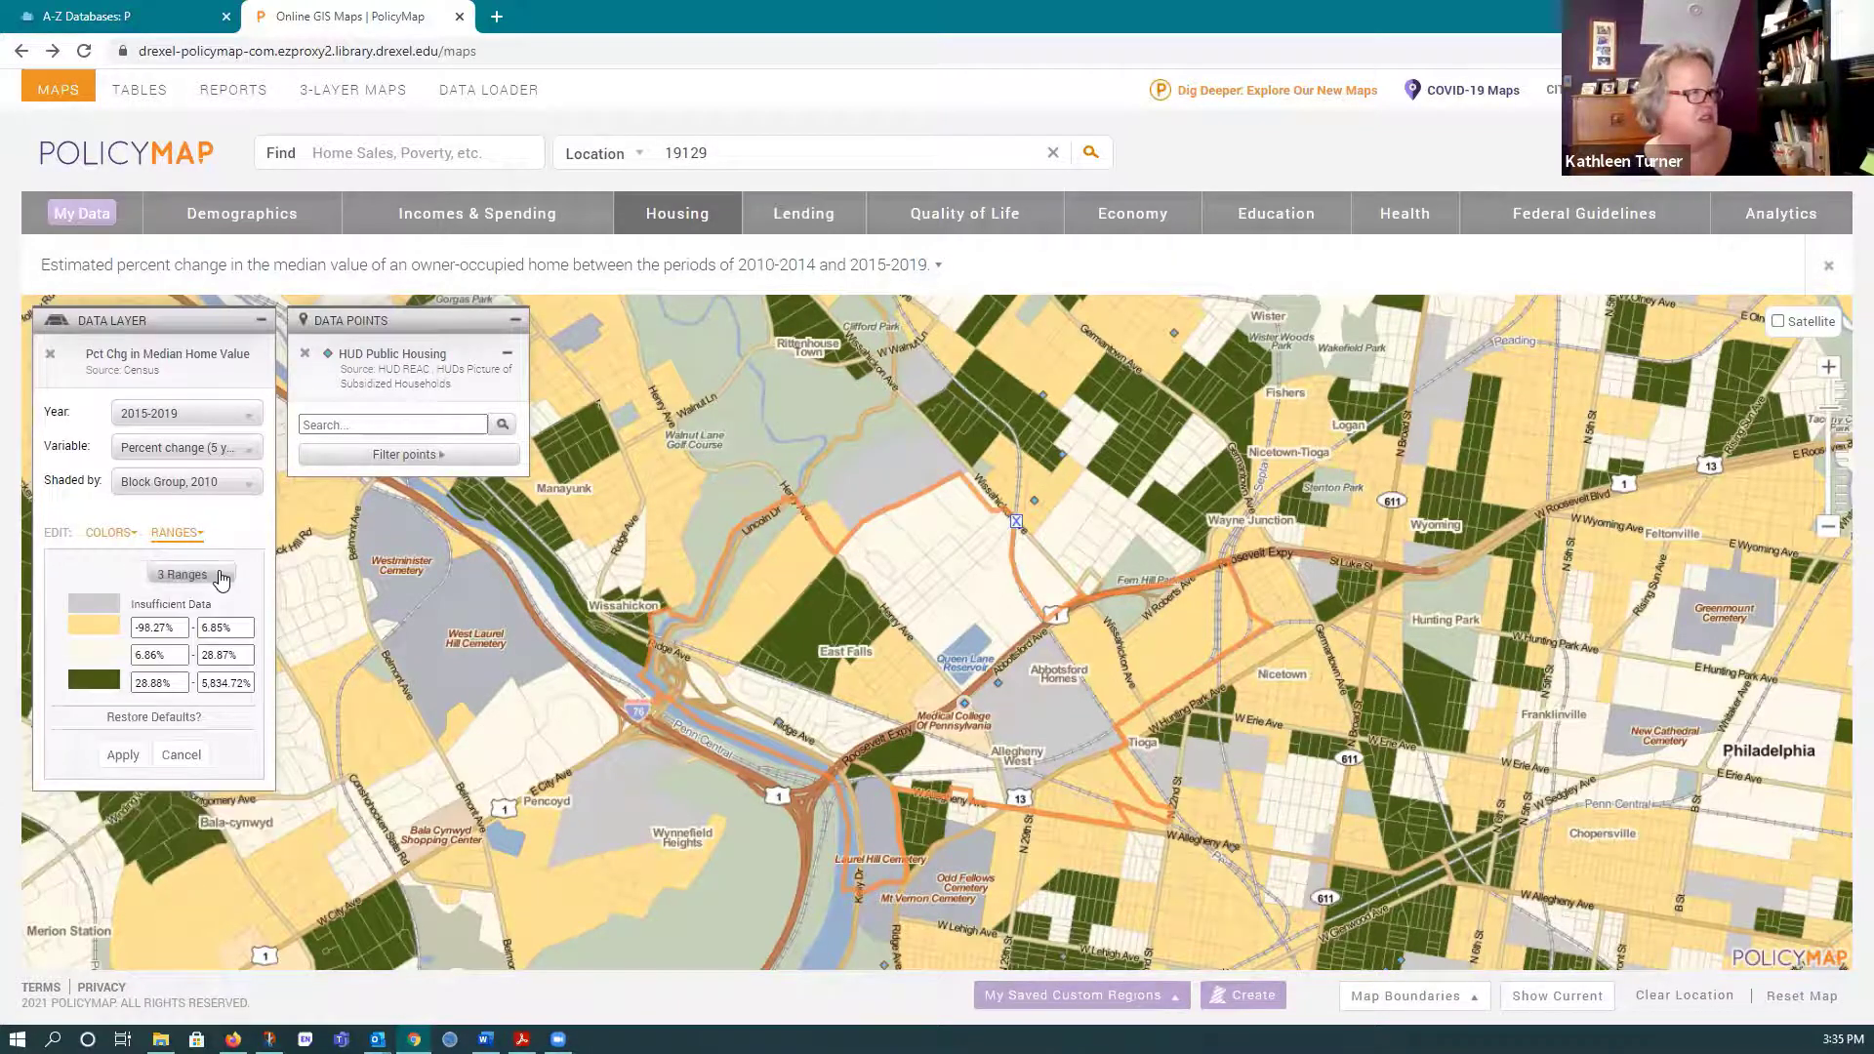
left_click(211, 578)
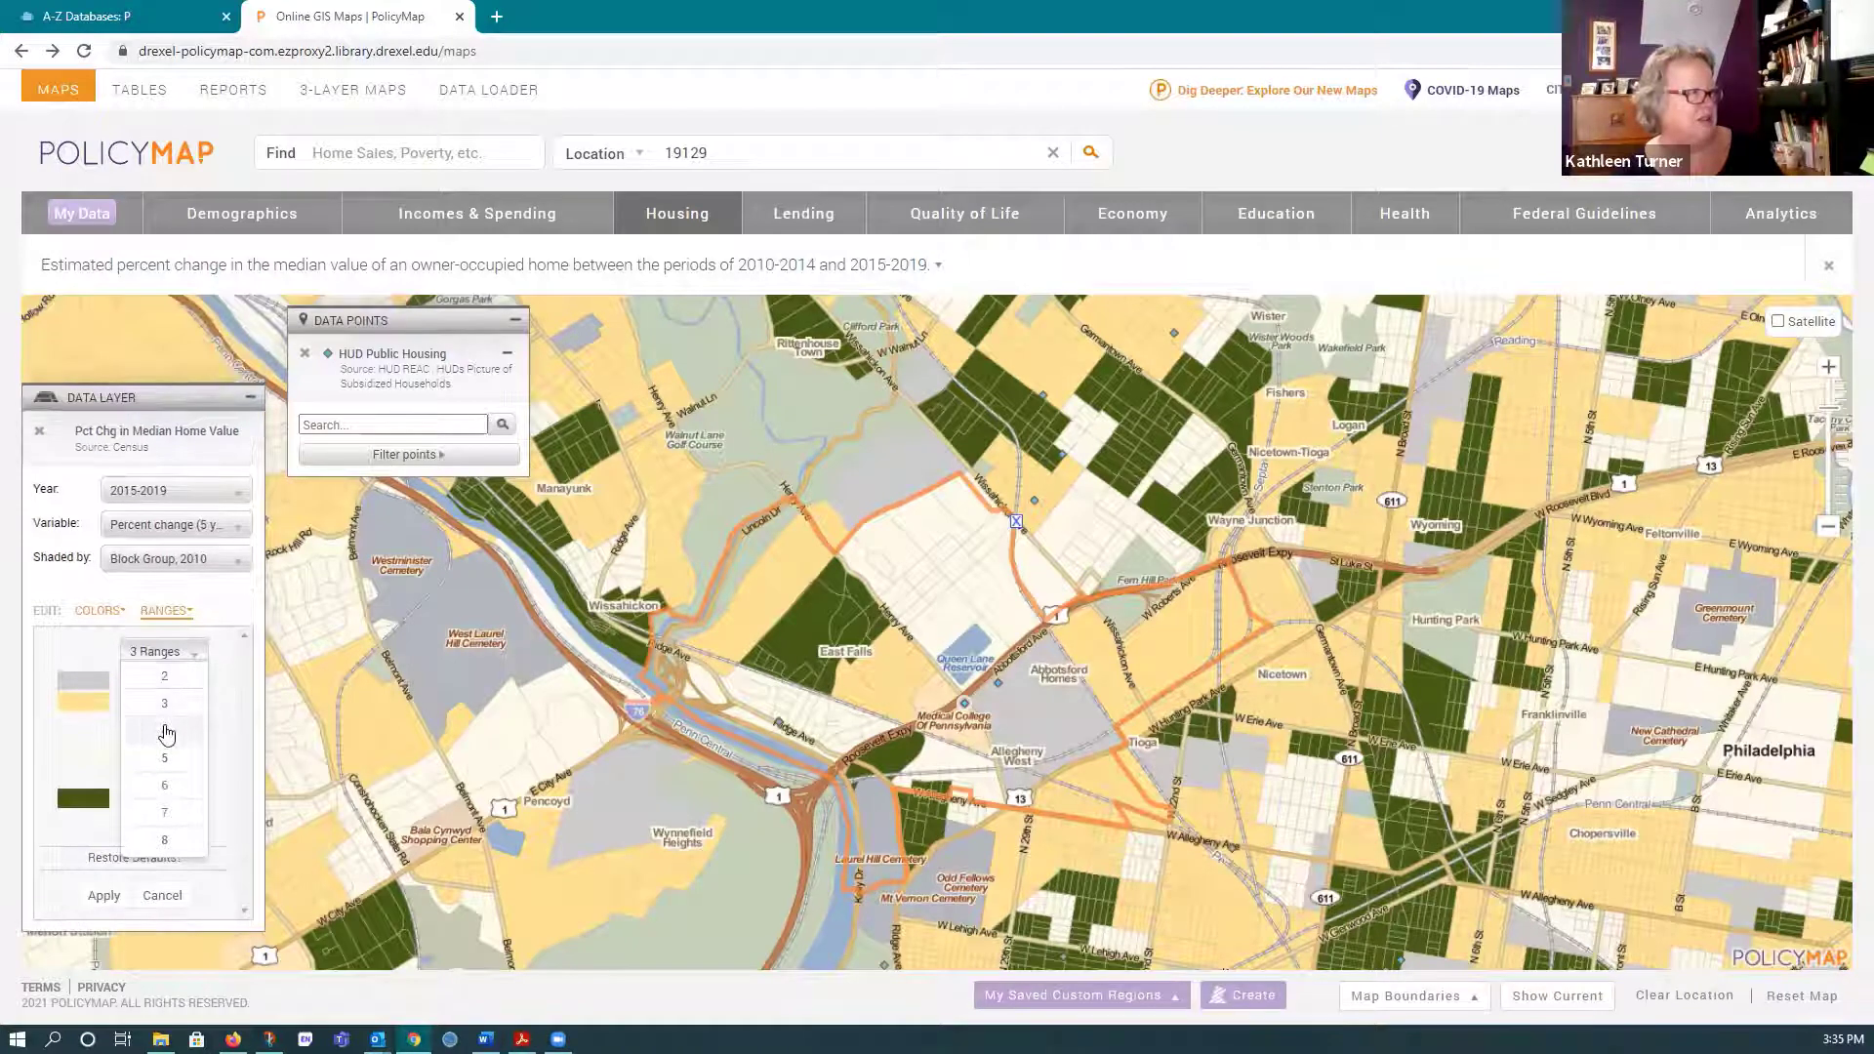
left_click(164, 732)
left_click(110, 859)
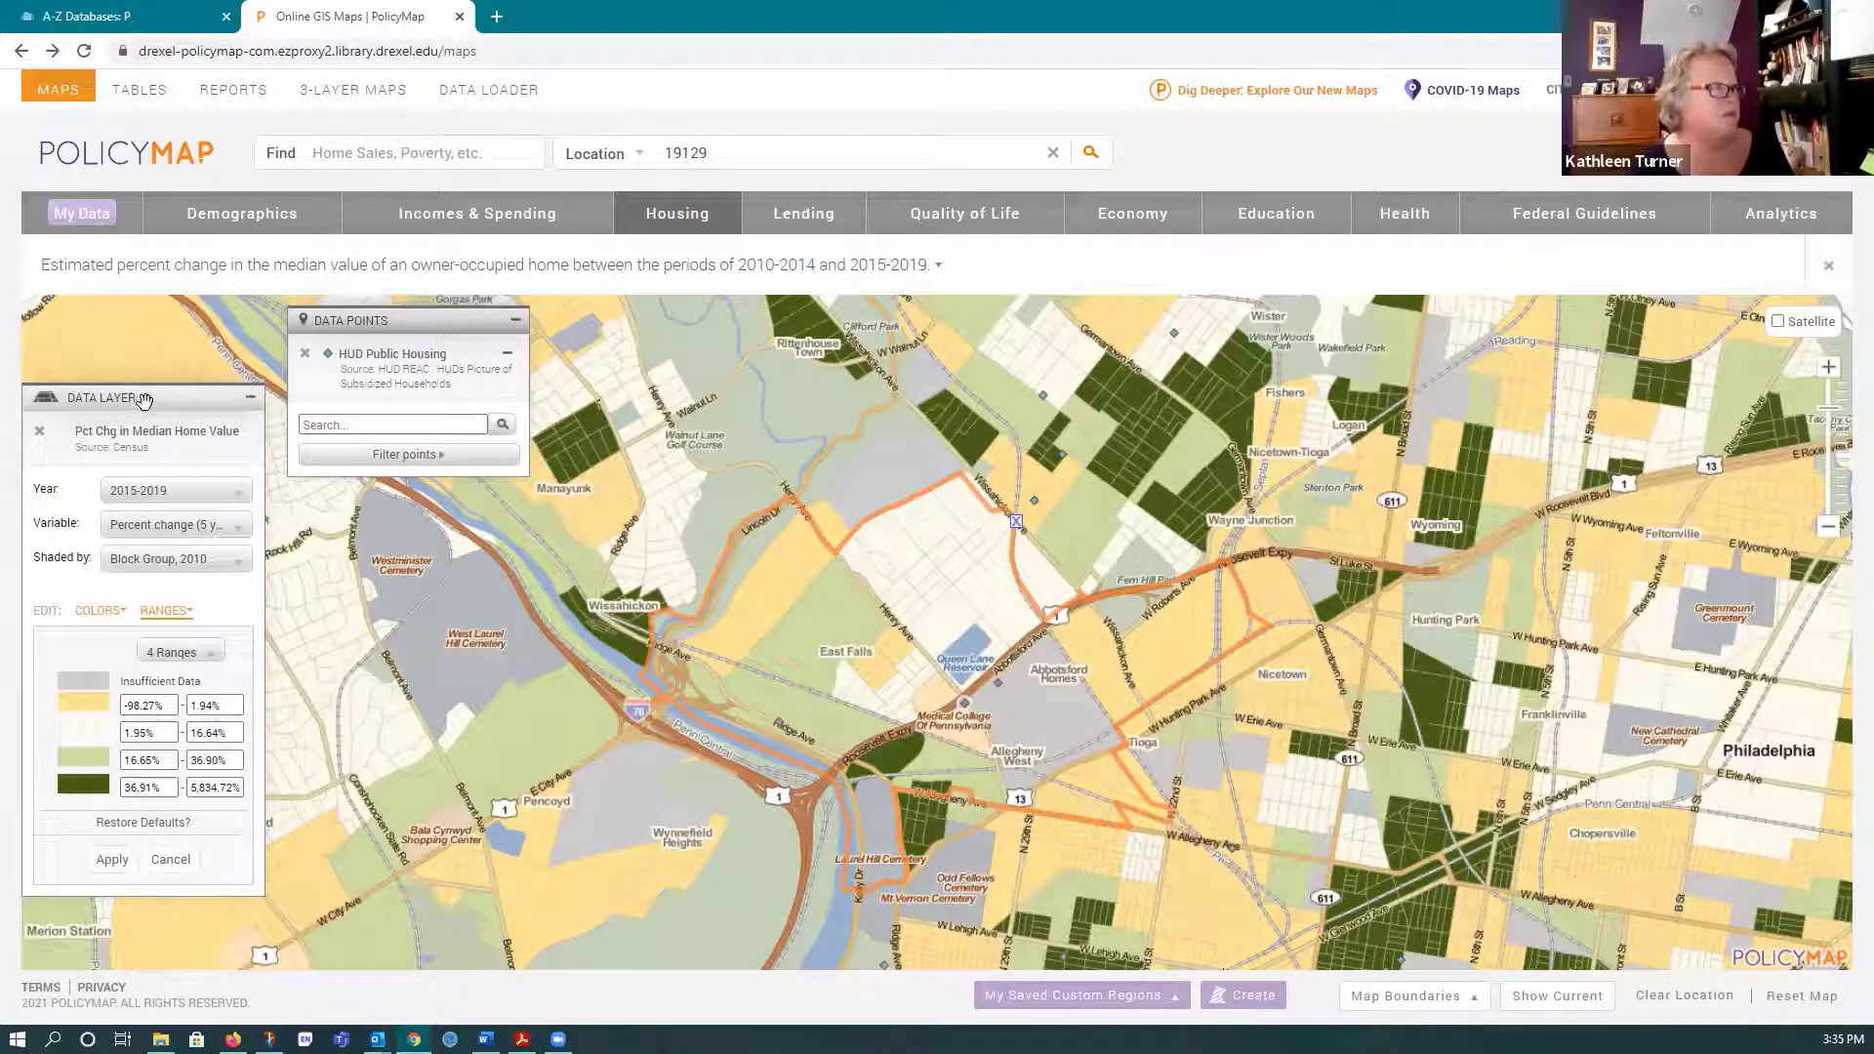
left_click_drag(147, 403, 158, 319)
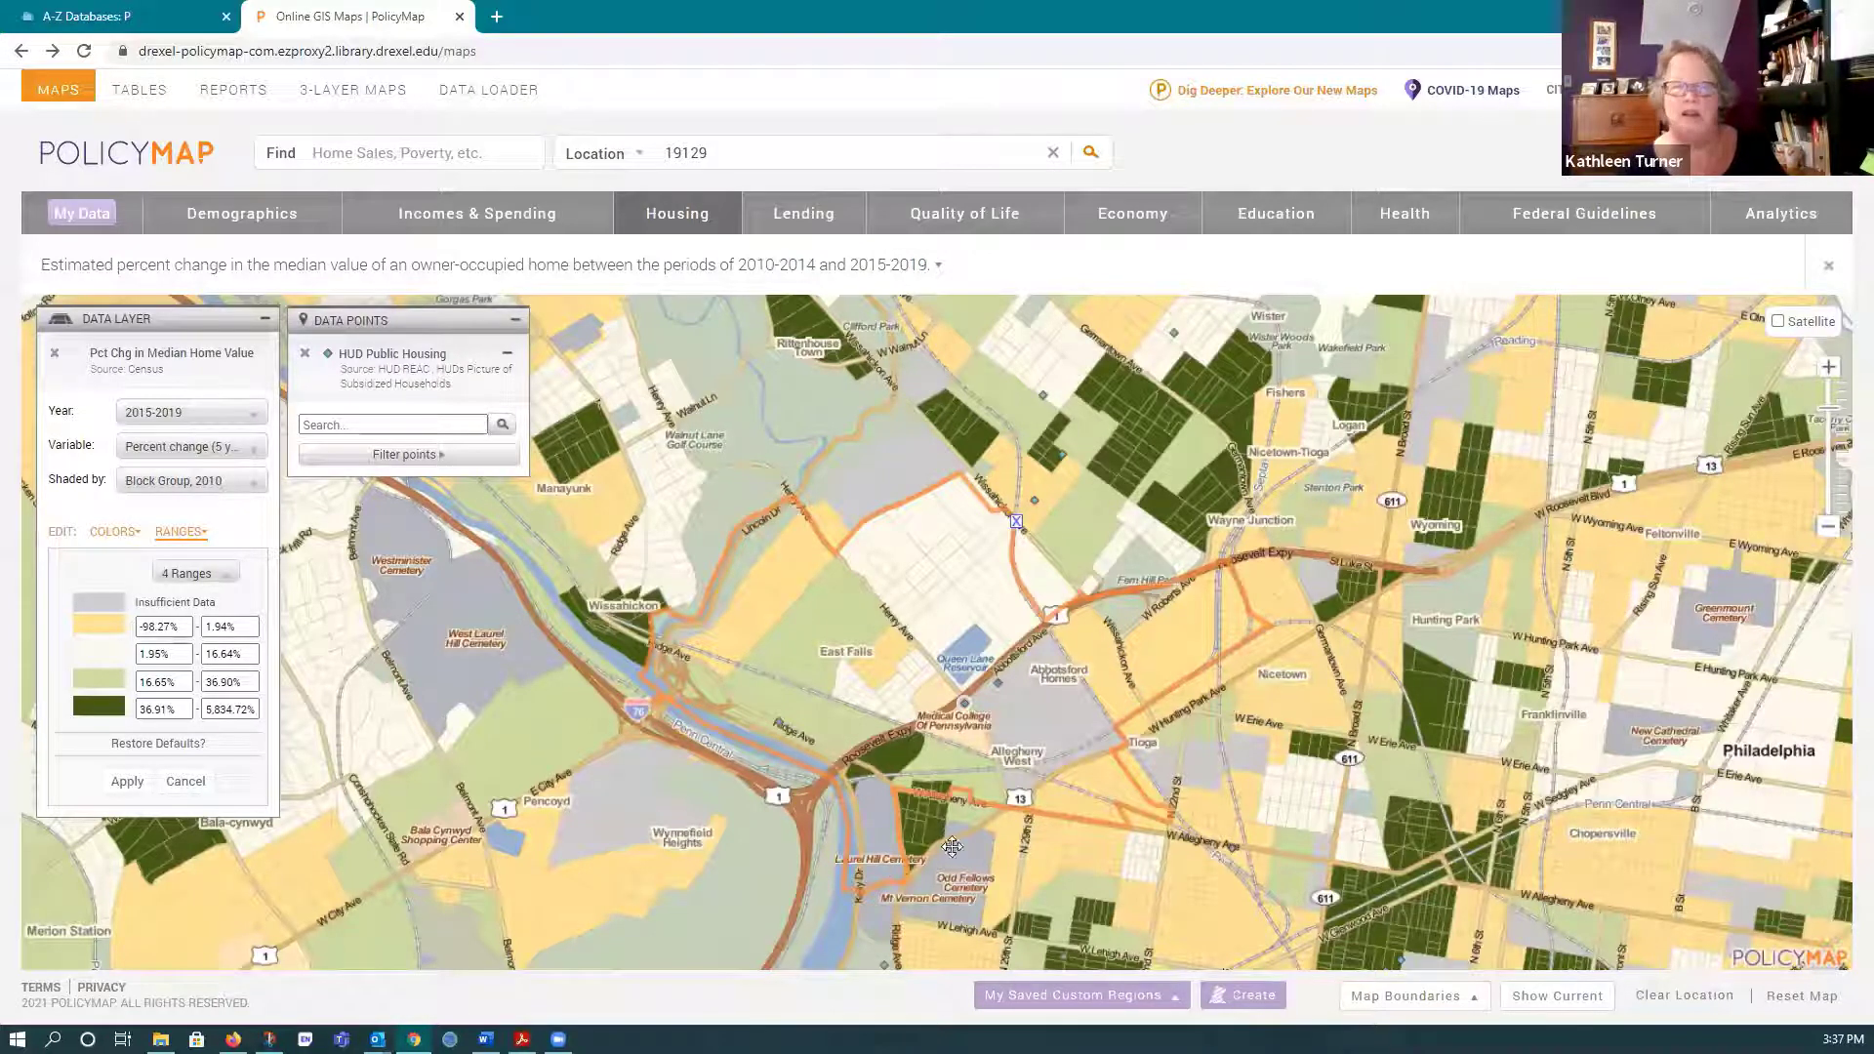
- Start creating a custom region of the Assembled Custom Region type and accept its instructions
left_click(1245, 996)
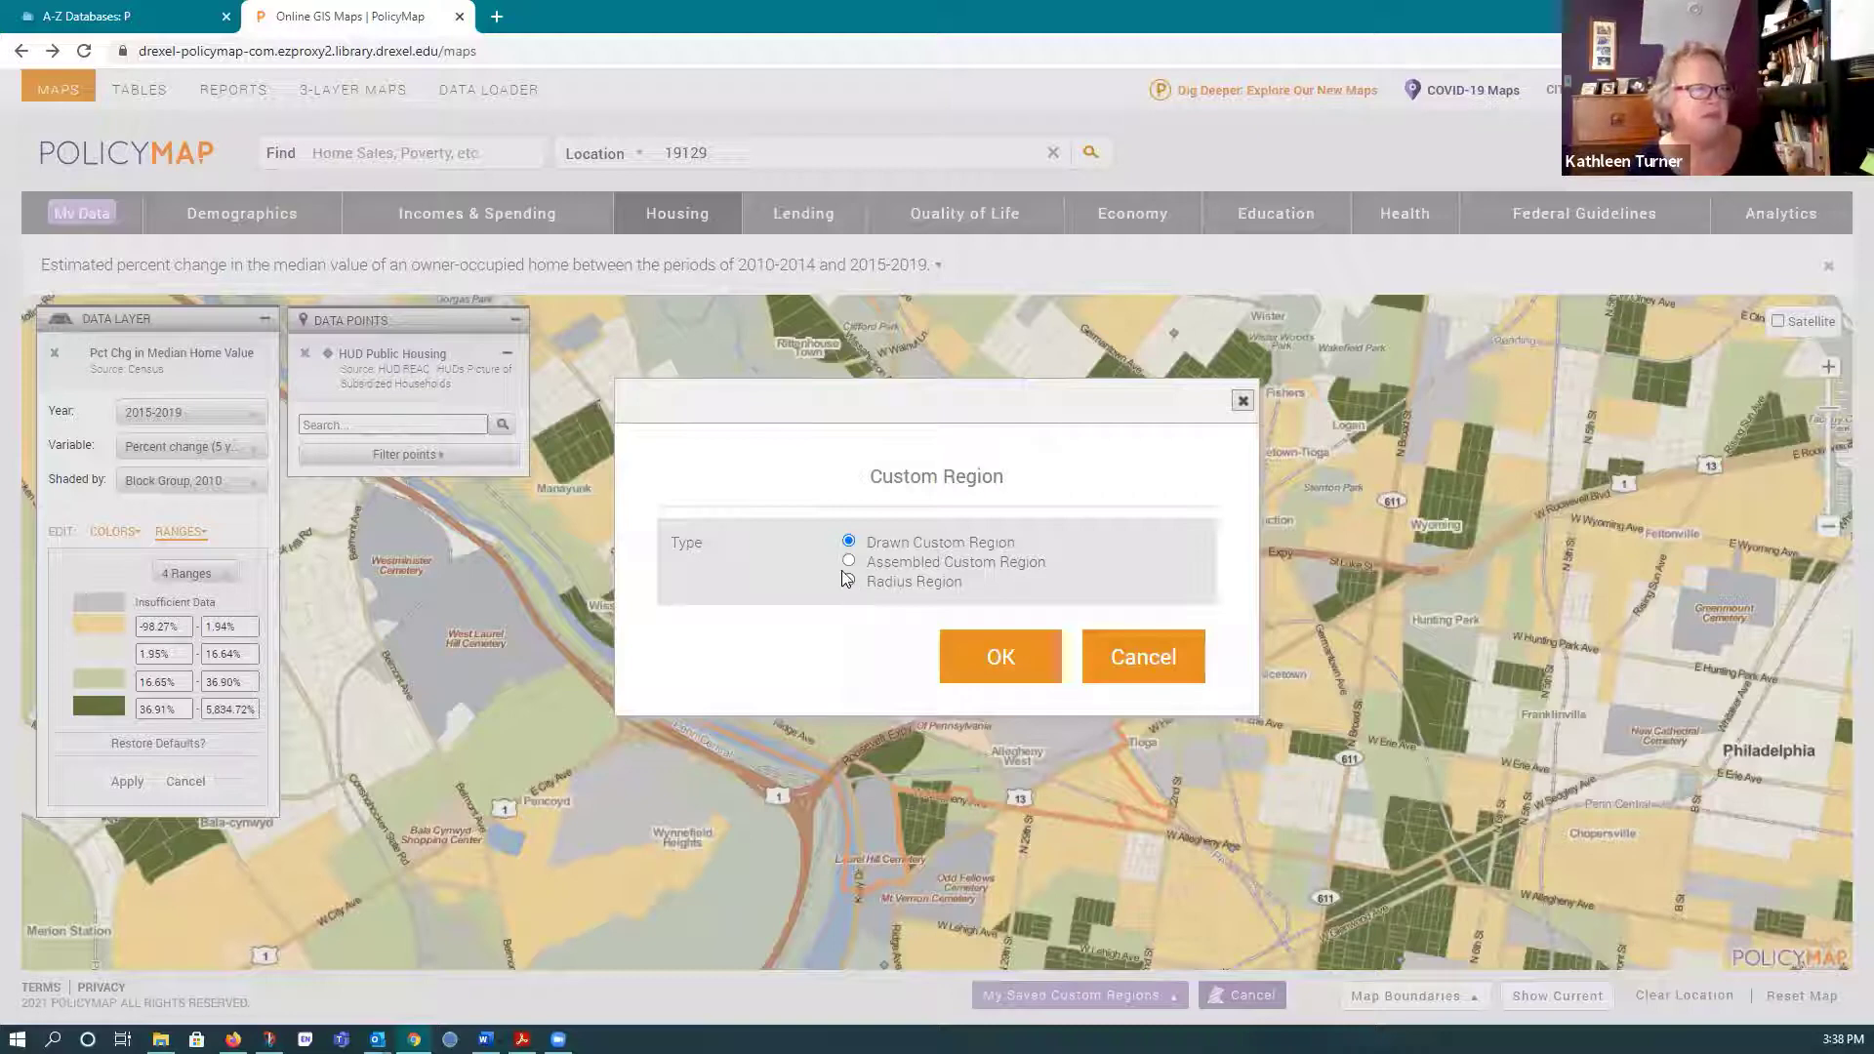
left_click(854, 566)
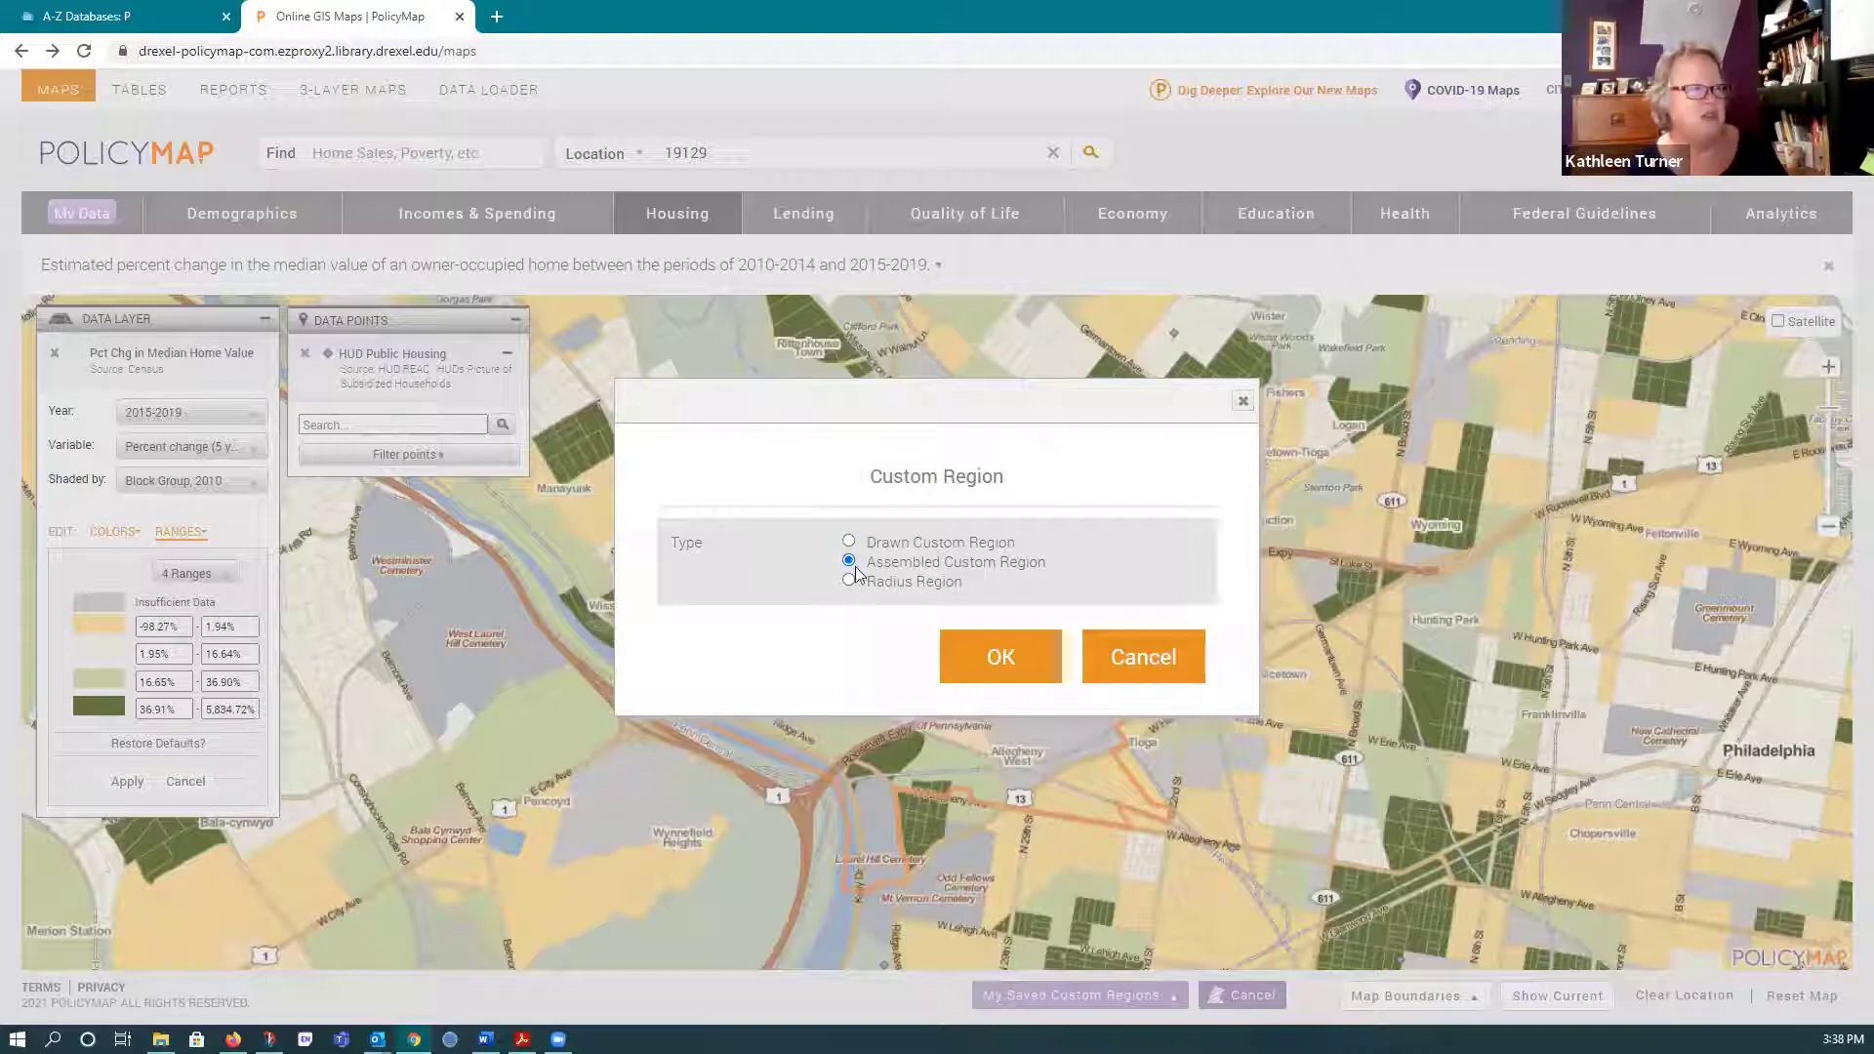
left_click(973, 658)
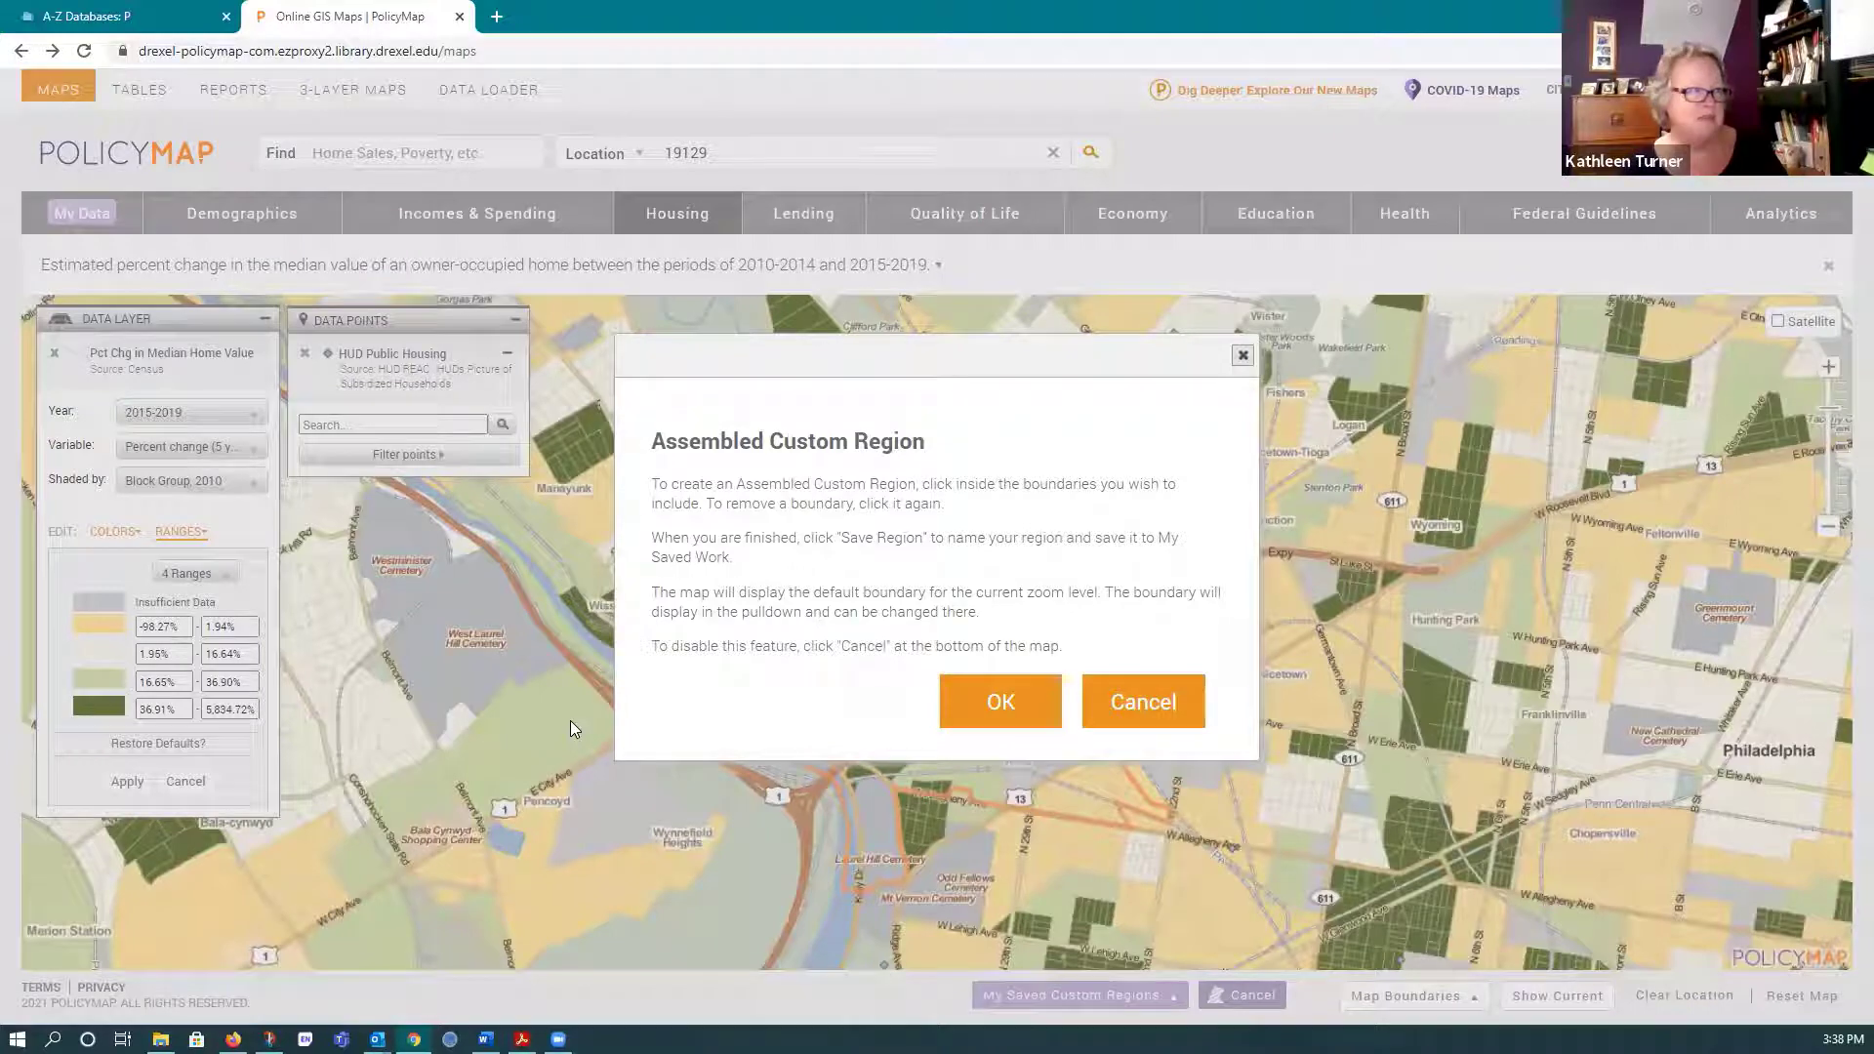
left_click(1006, 702)
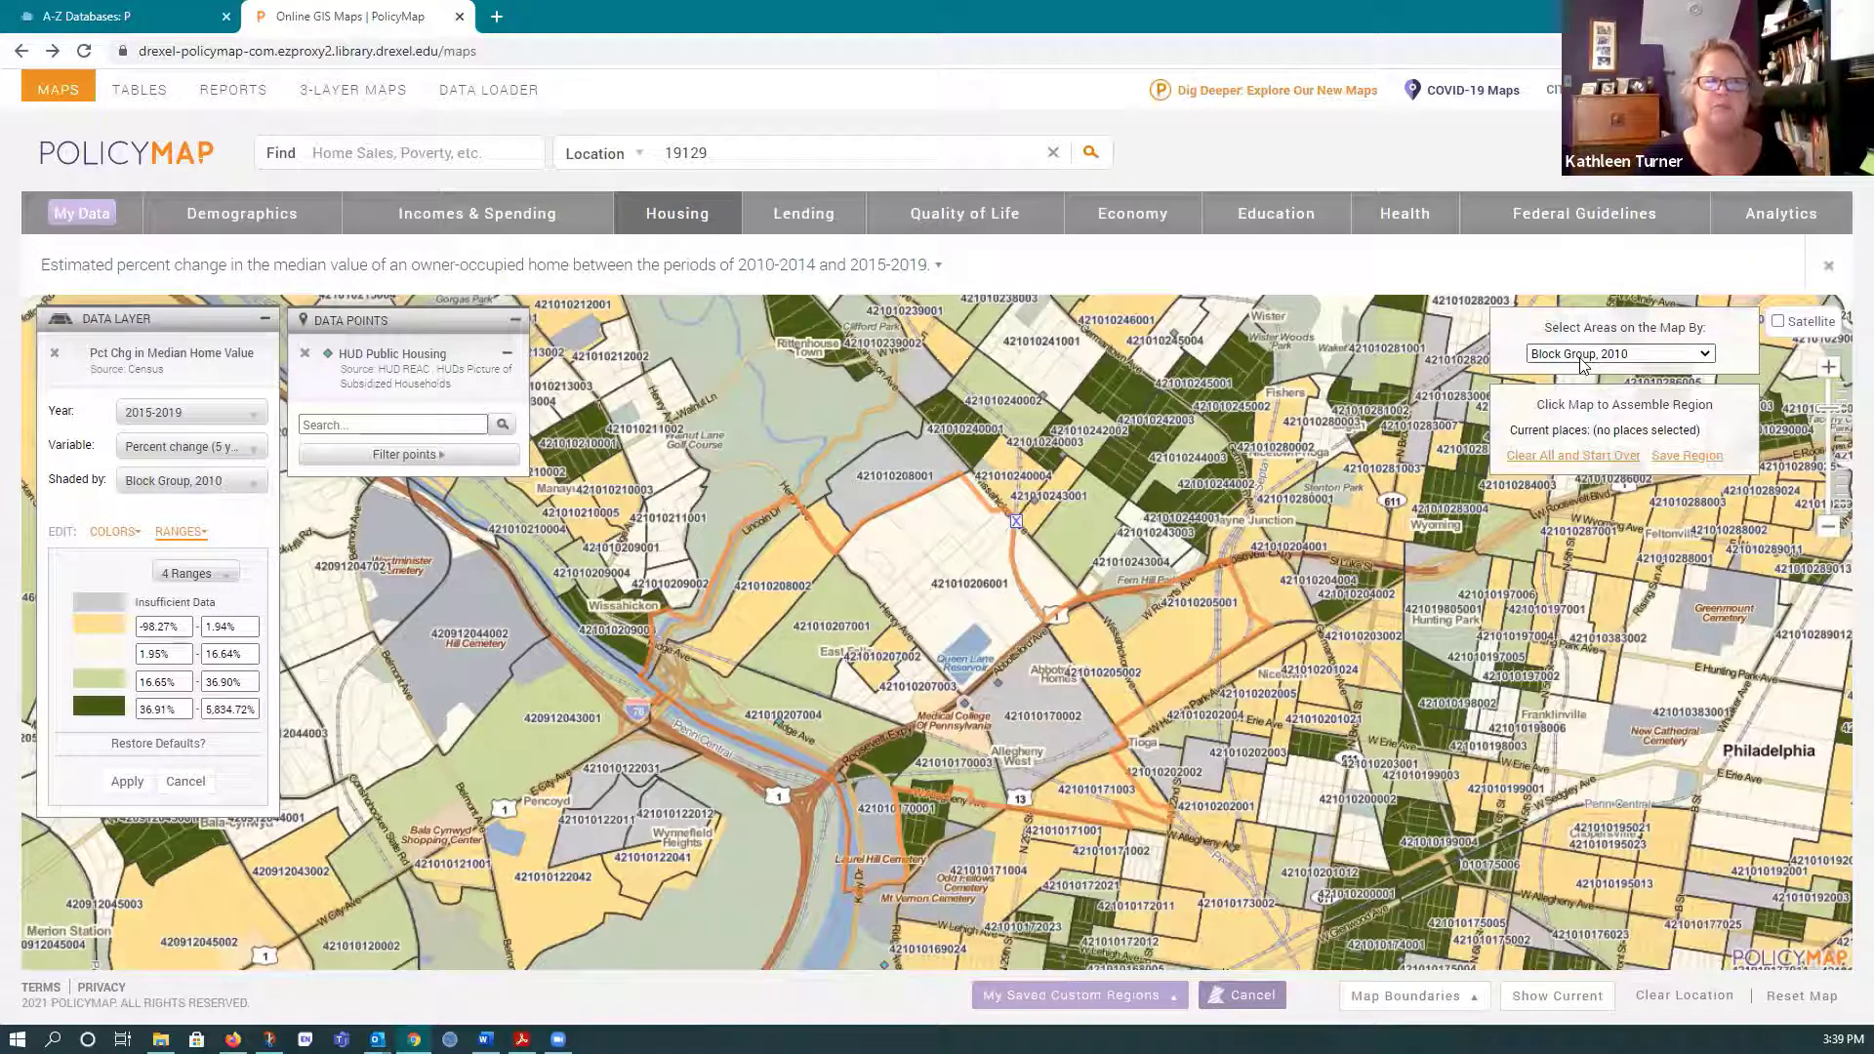
- Set the region's area selection to Zip Code Tabulation Area and add areas 19129 and 19144 to the region
left_click(1704, 357)
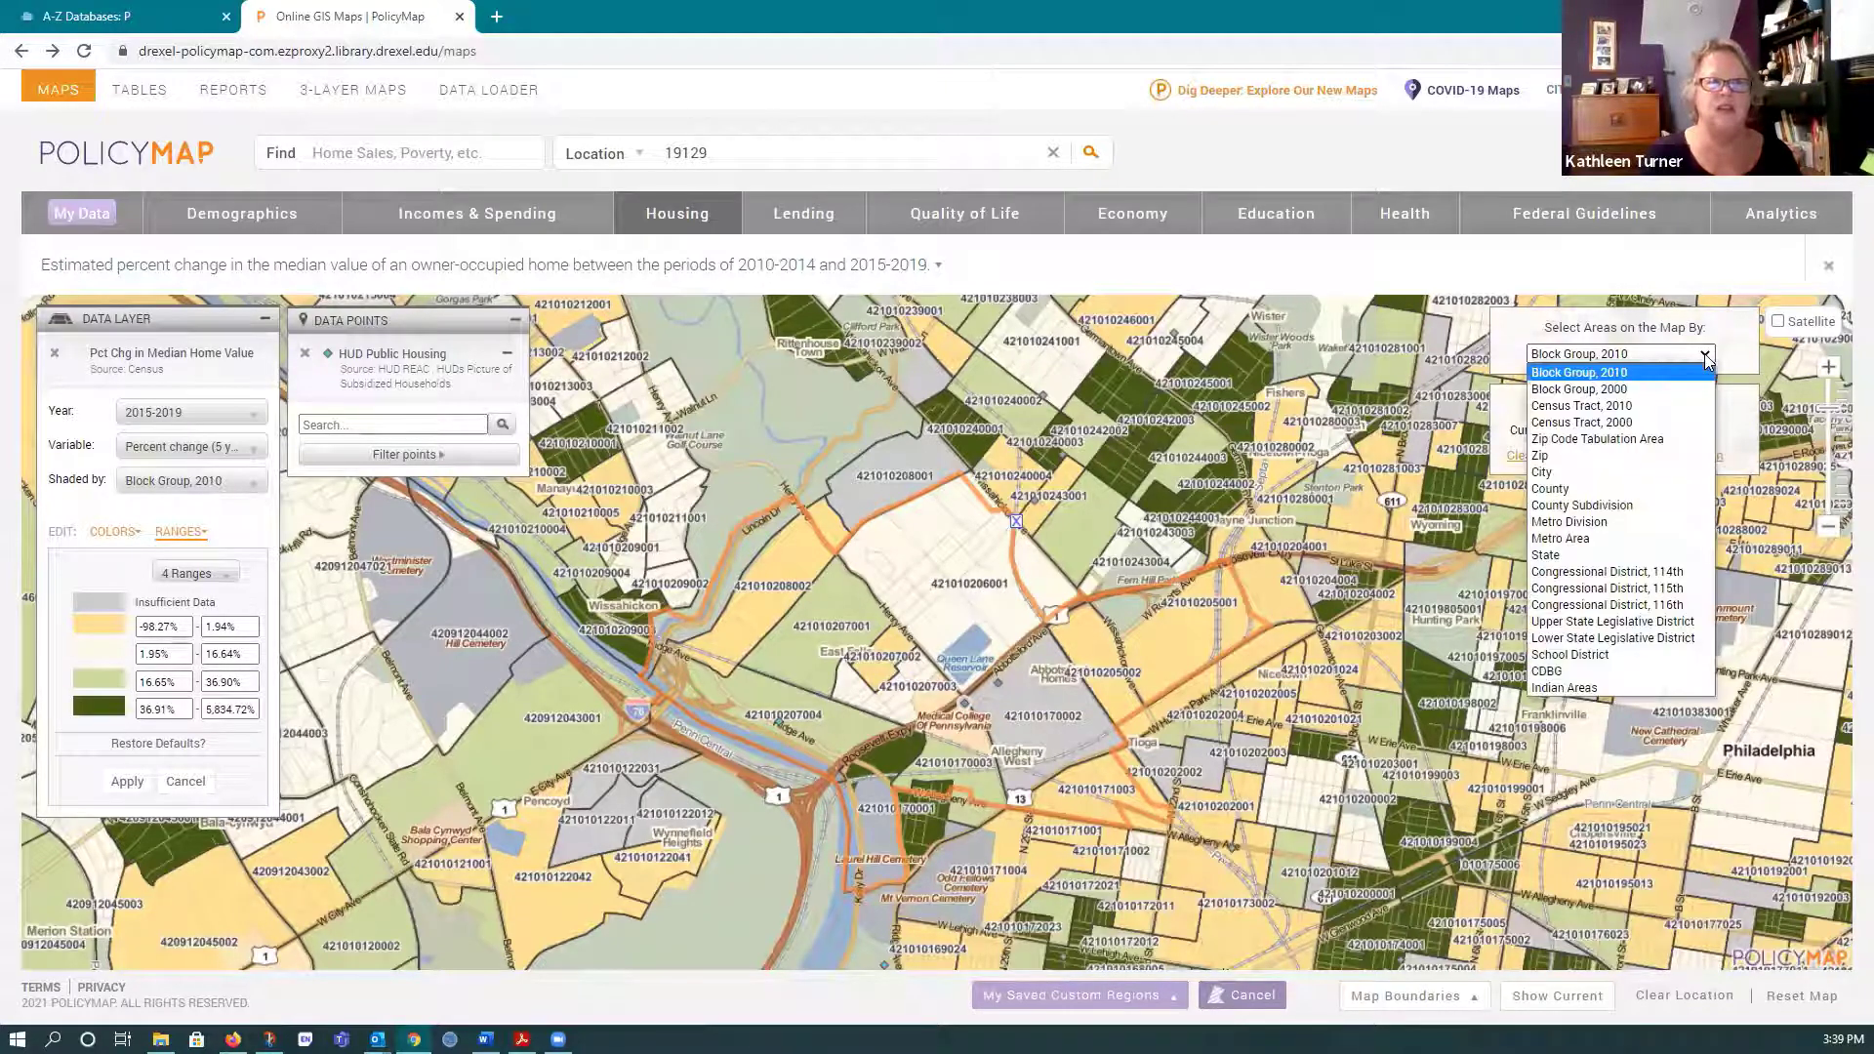
left_click(1640, 435)
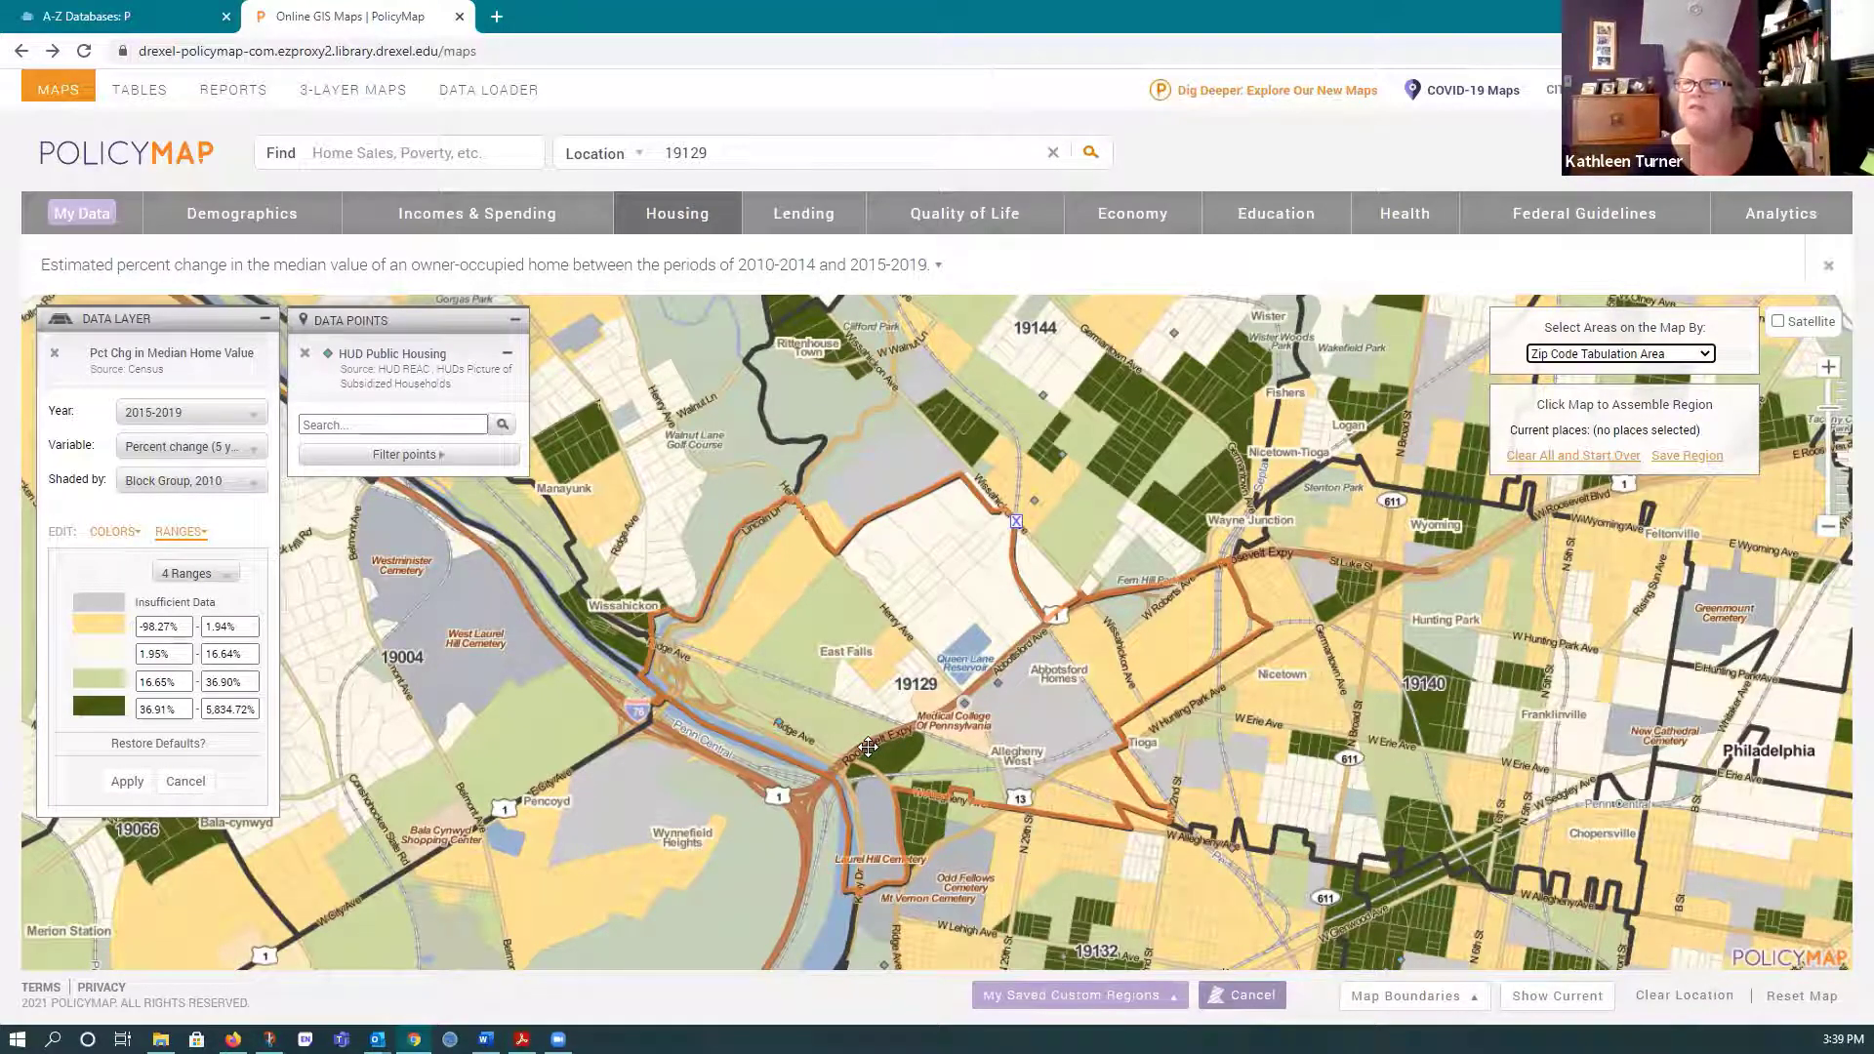
left_click(911, 694)
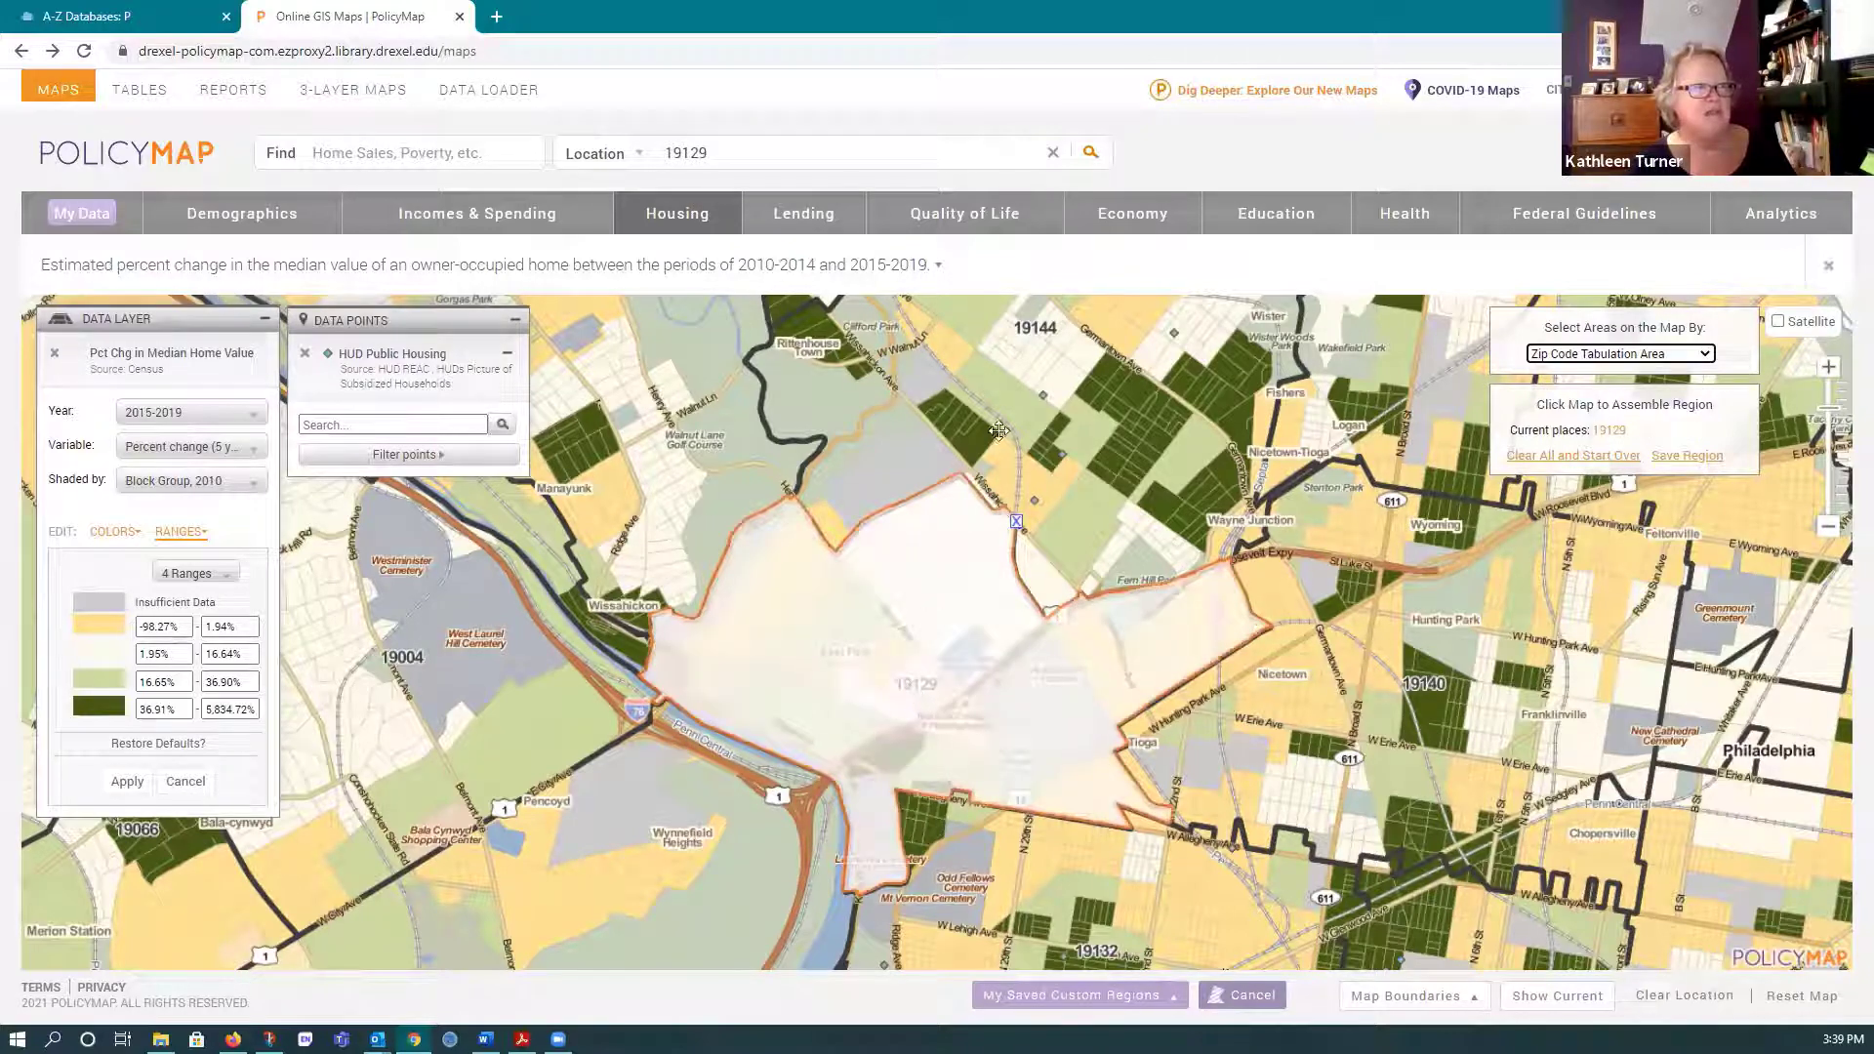
left_click(1045, 336)
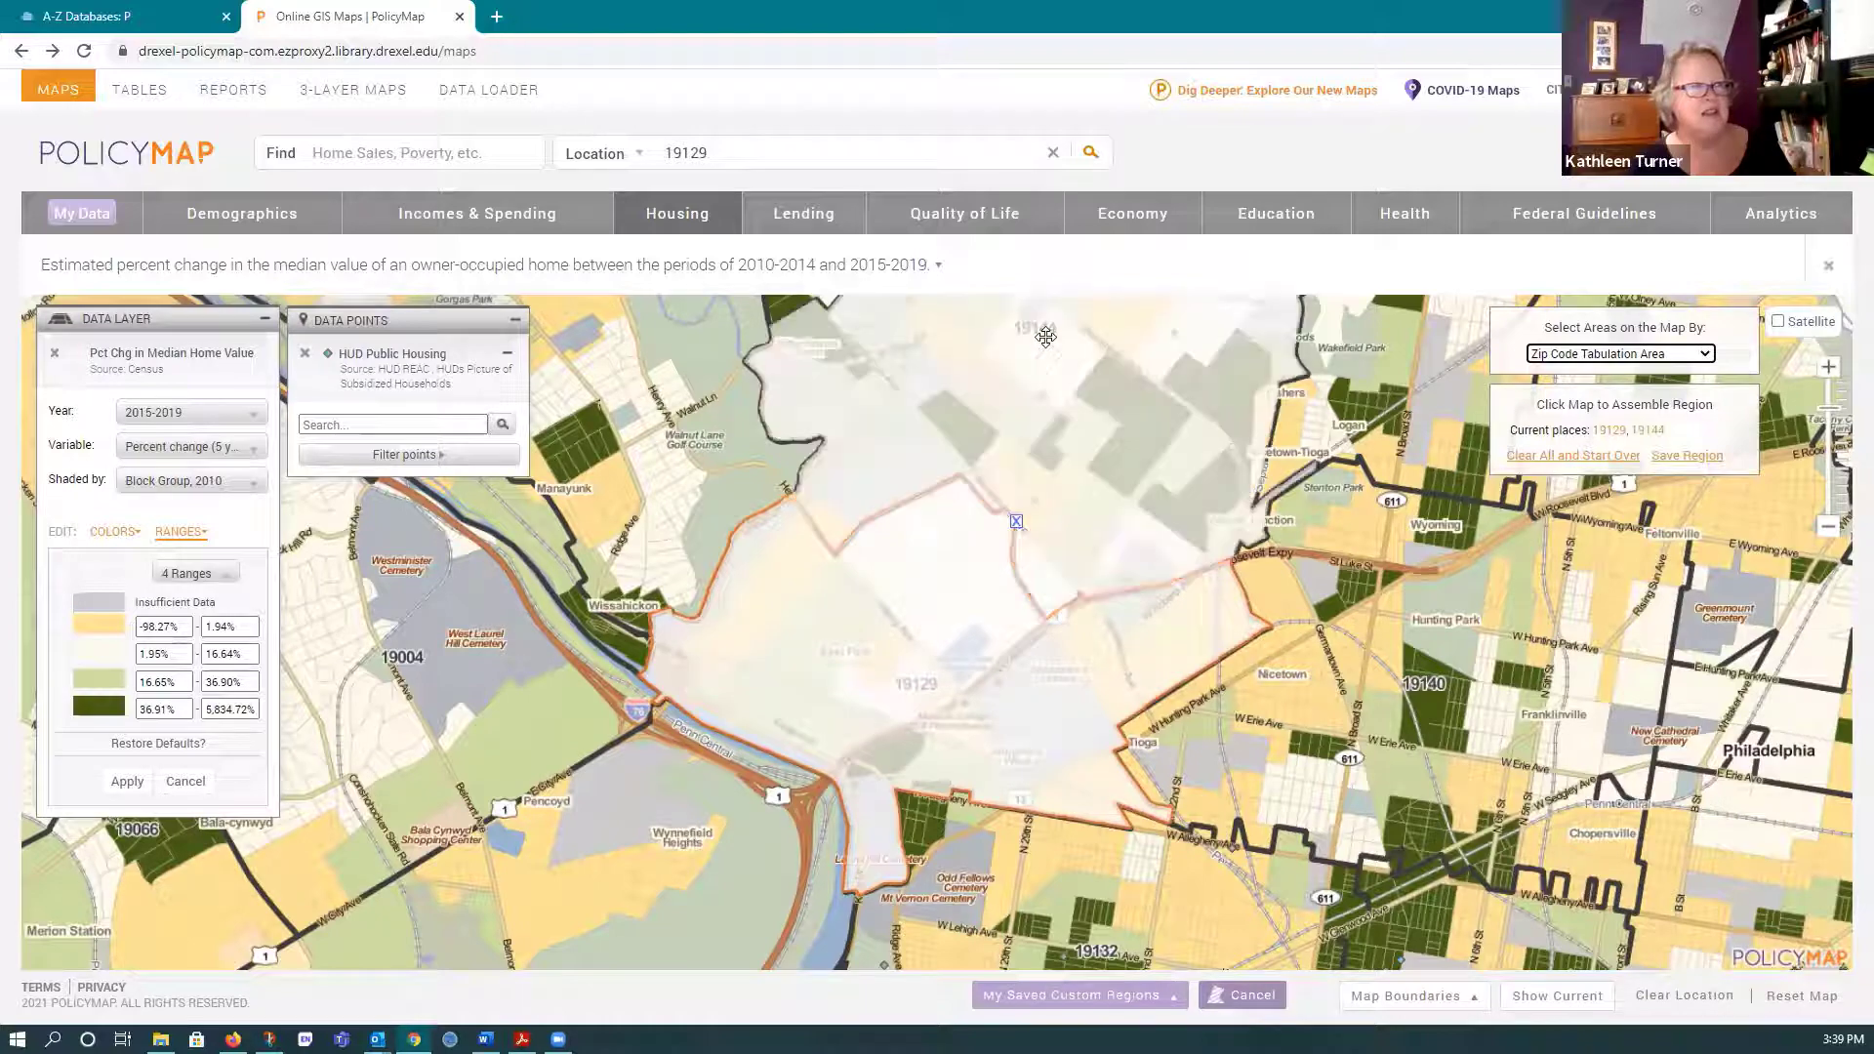
left_click(1436, 686)
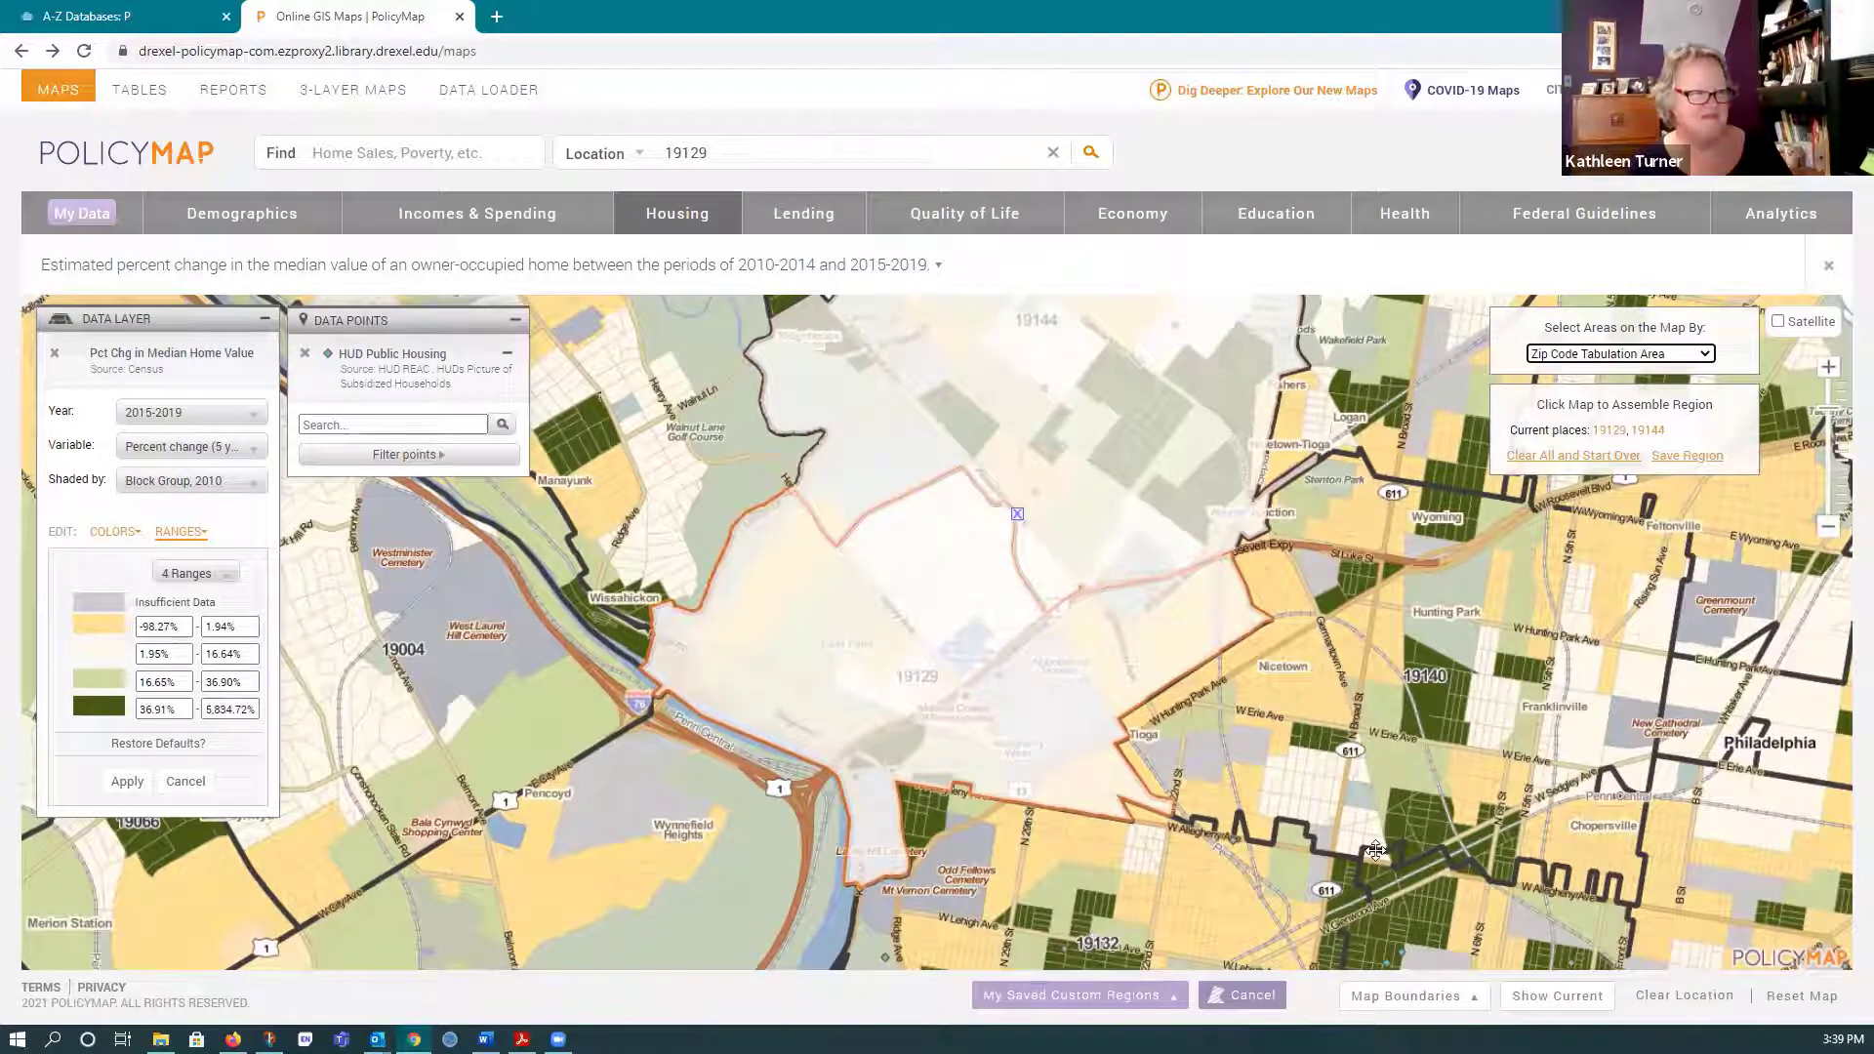
- Add zip code areas 19140 and 19132 to the assembled region
left_click_drag(1367, 844, 1297, 627)
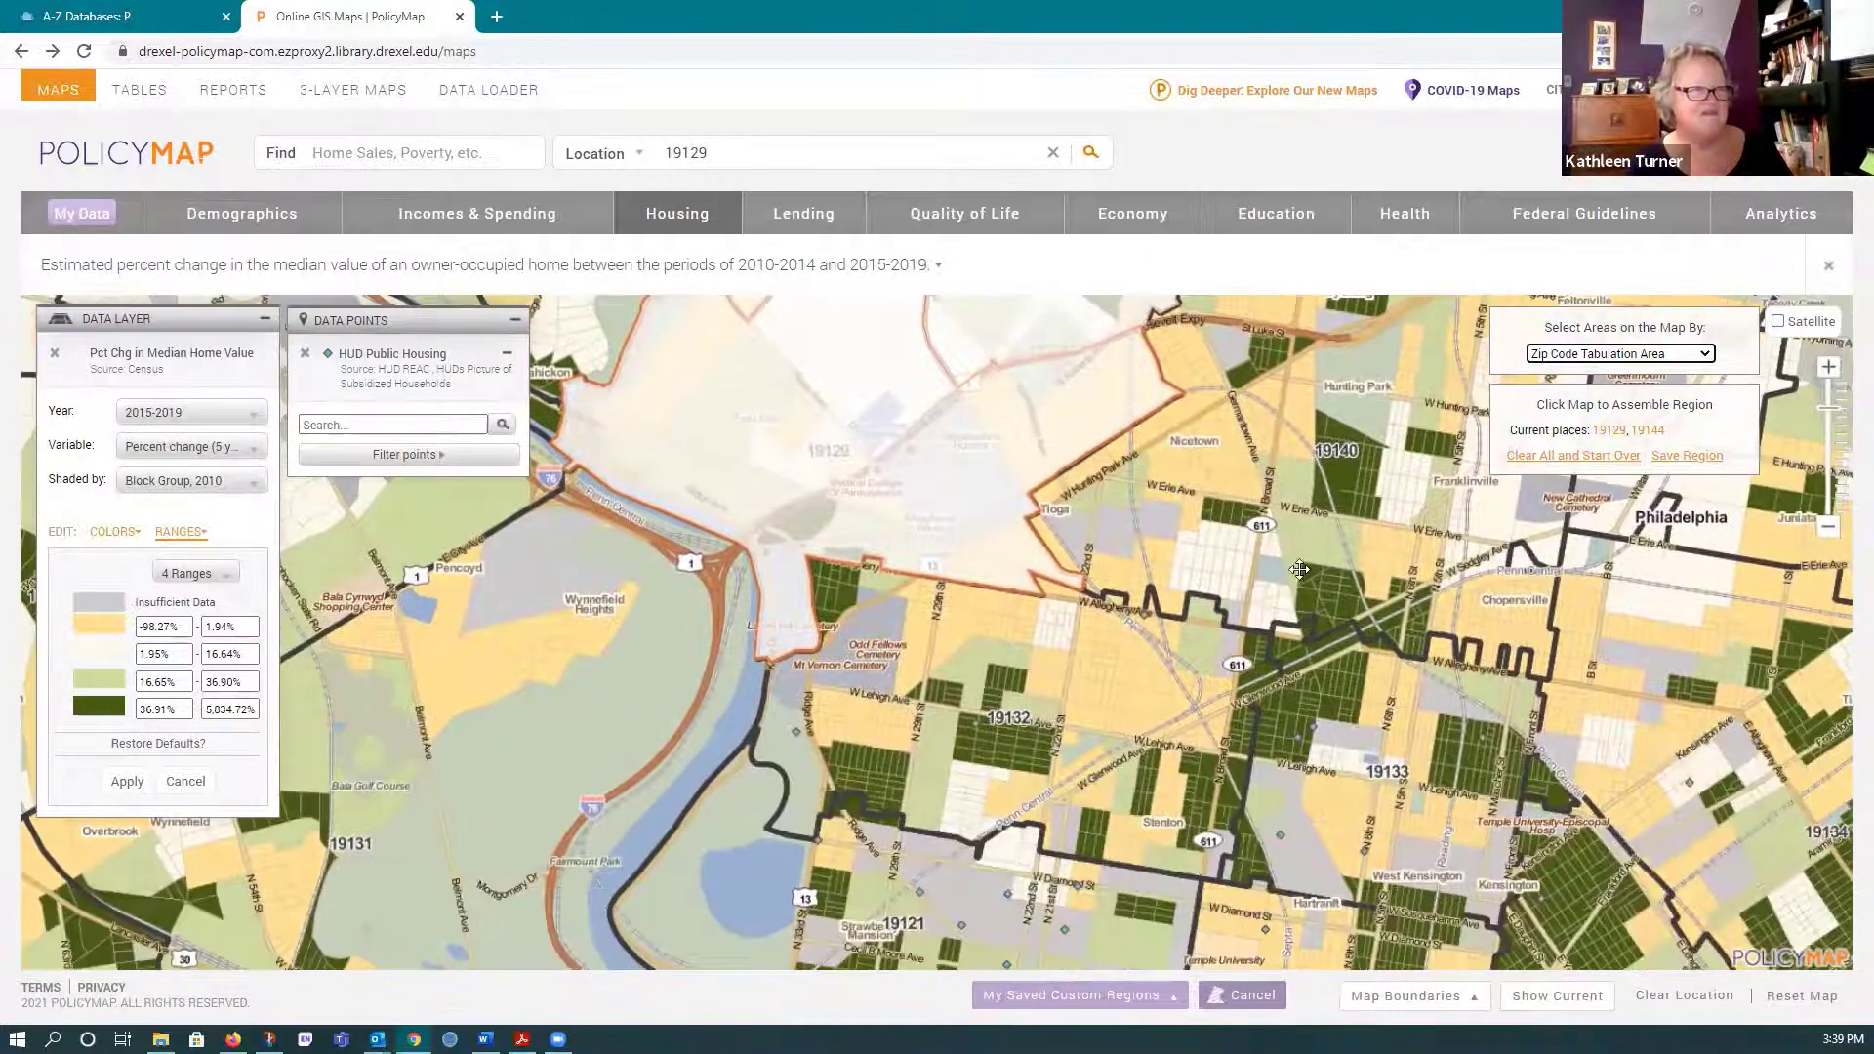
left_click(1342, 454)
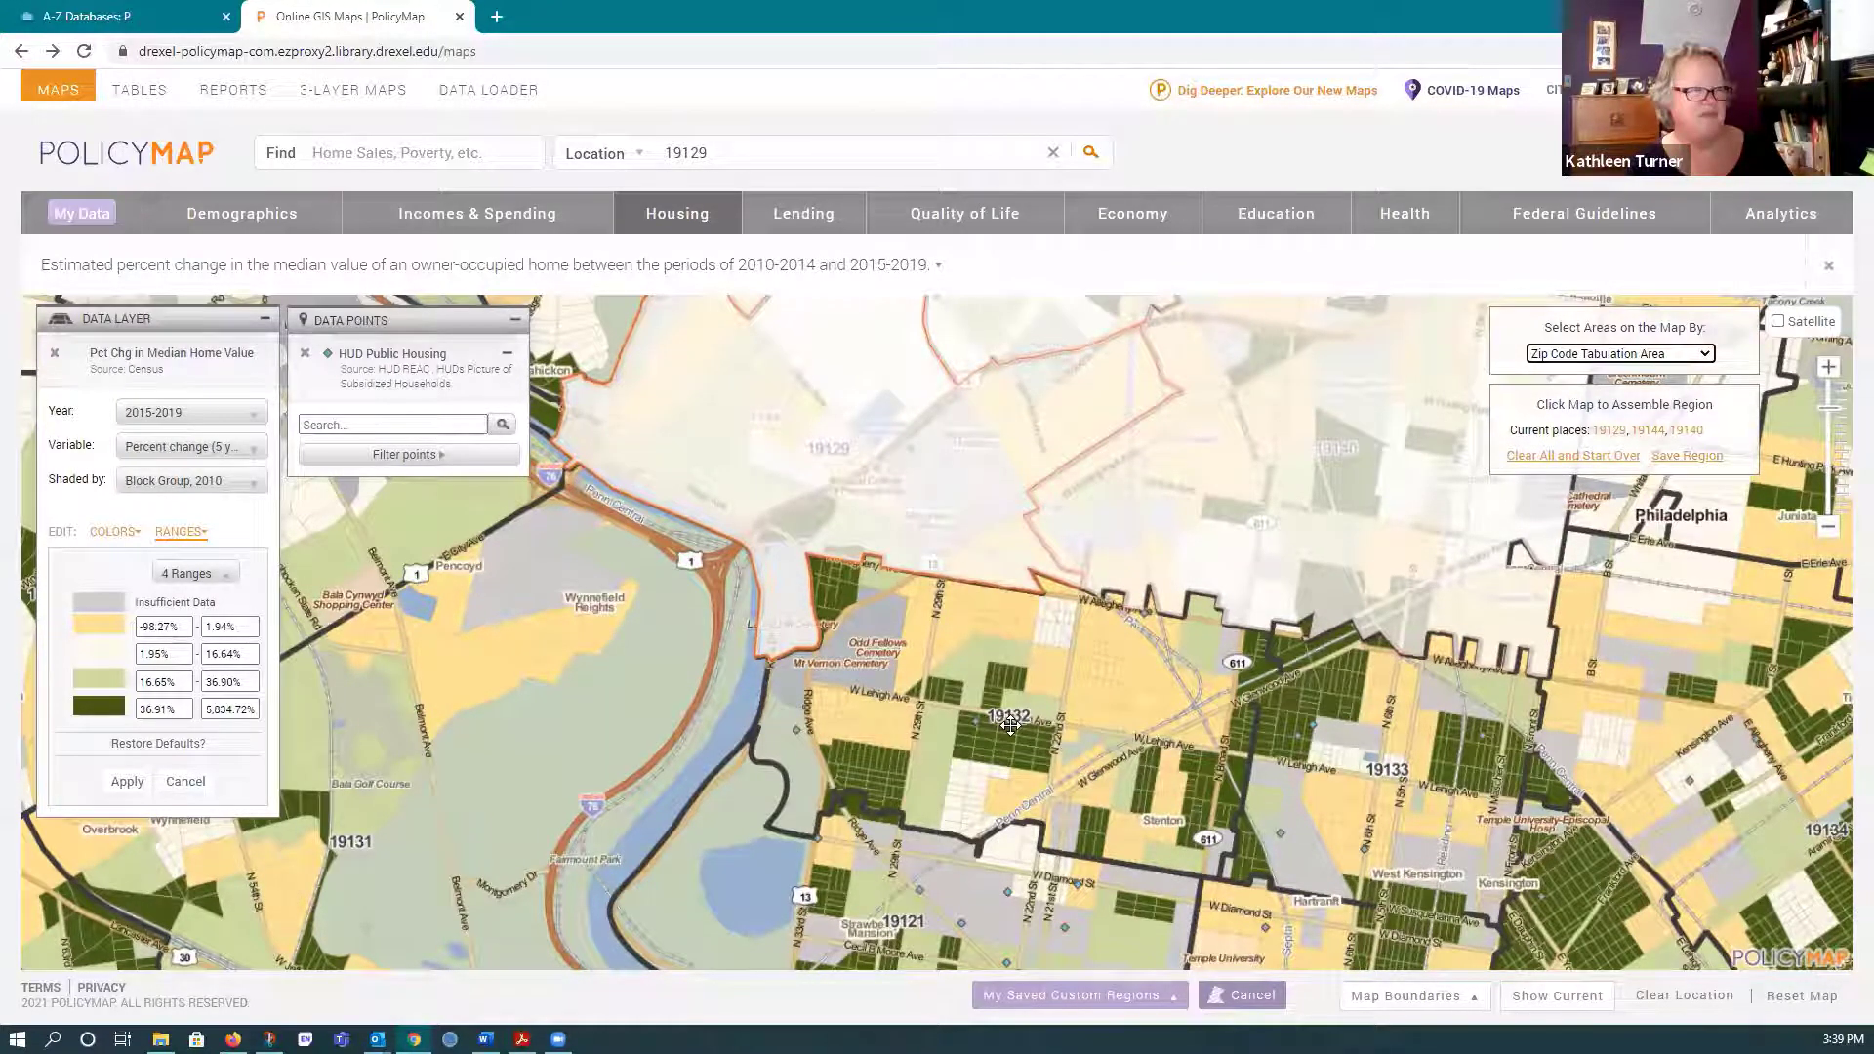
left_click(1008, 719)
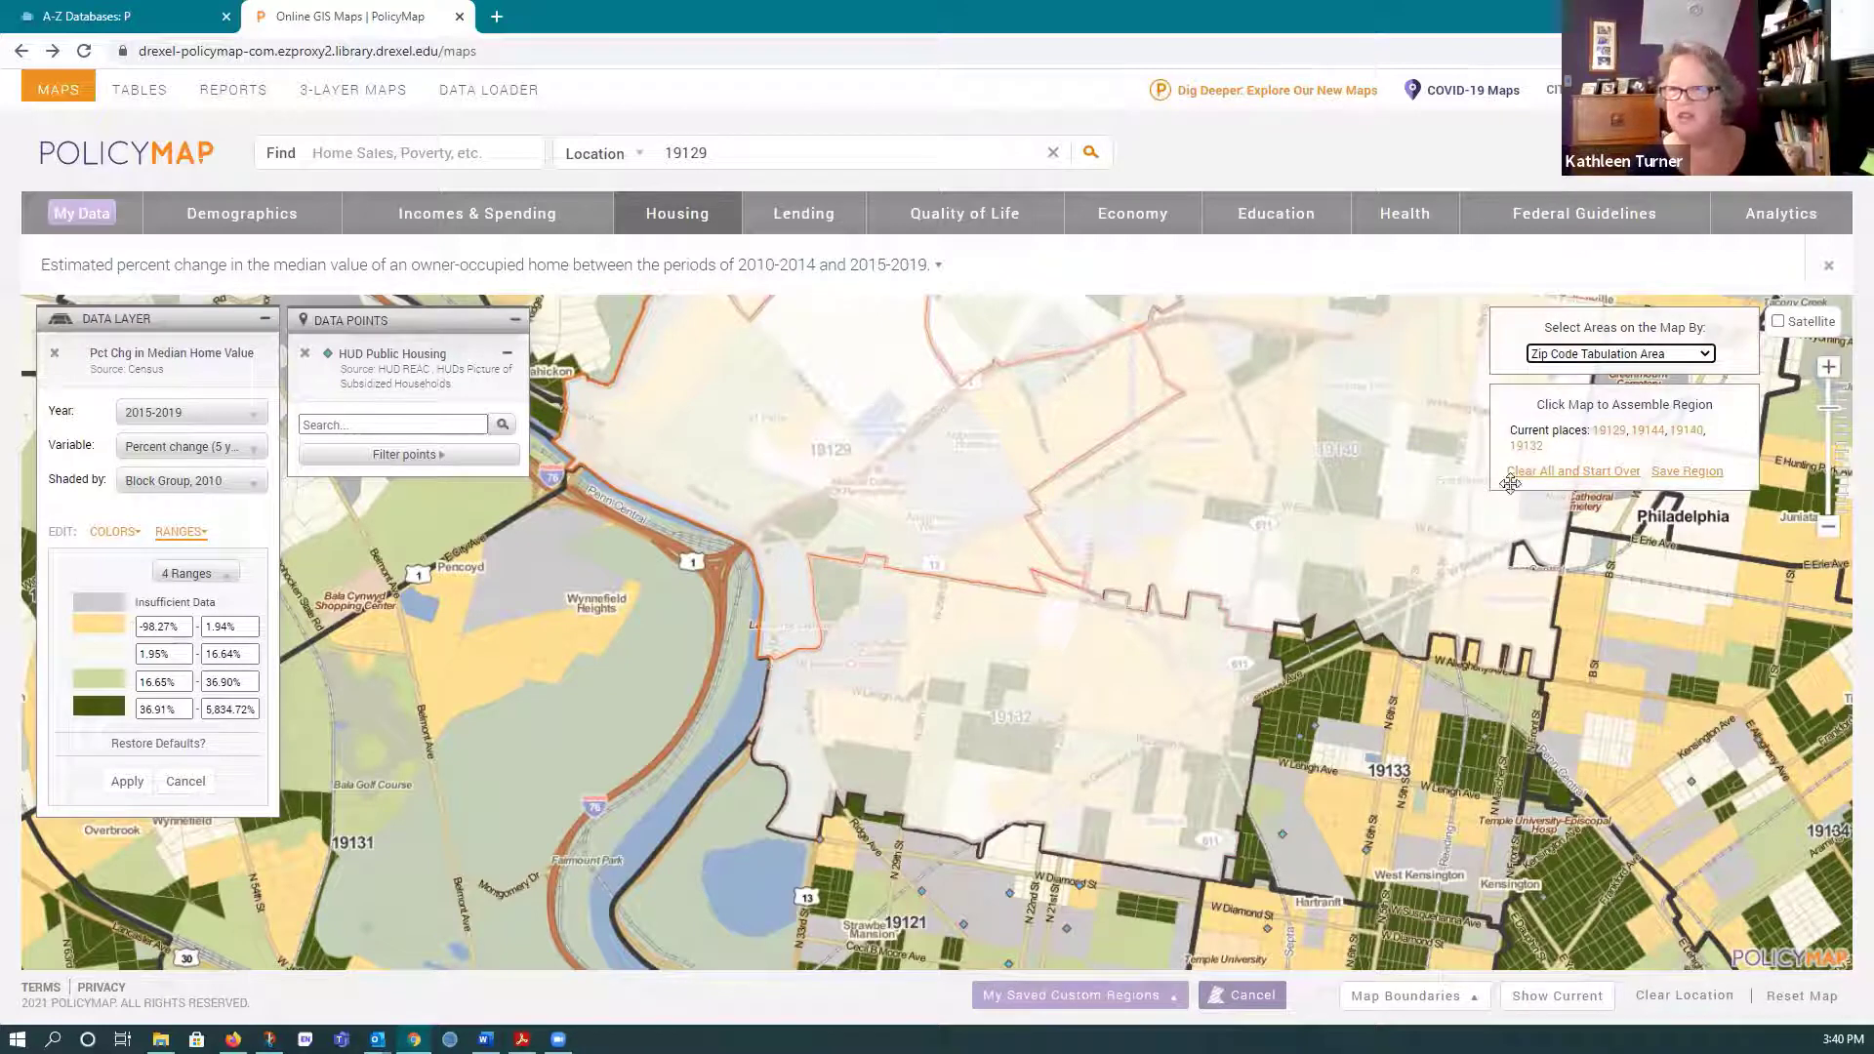
- Save the assembled region with the name "Adjacent to East Falls" and the description "Zip codes surrounding 19129"
left_click(1687, 472)
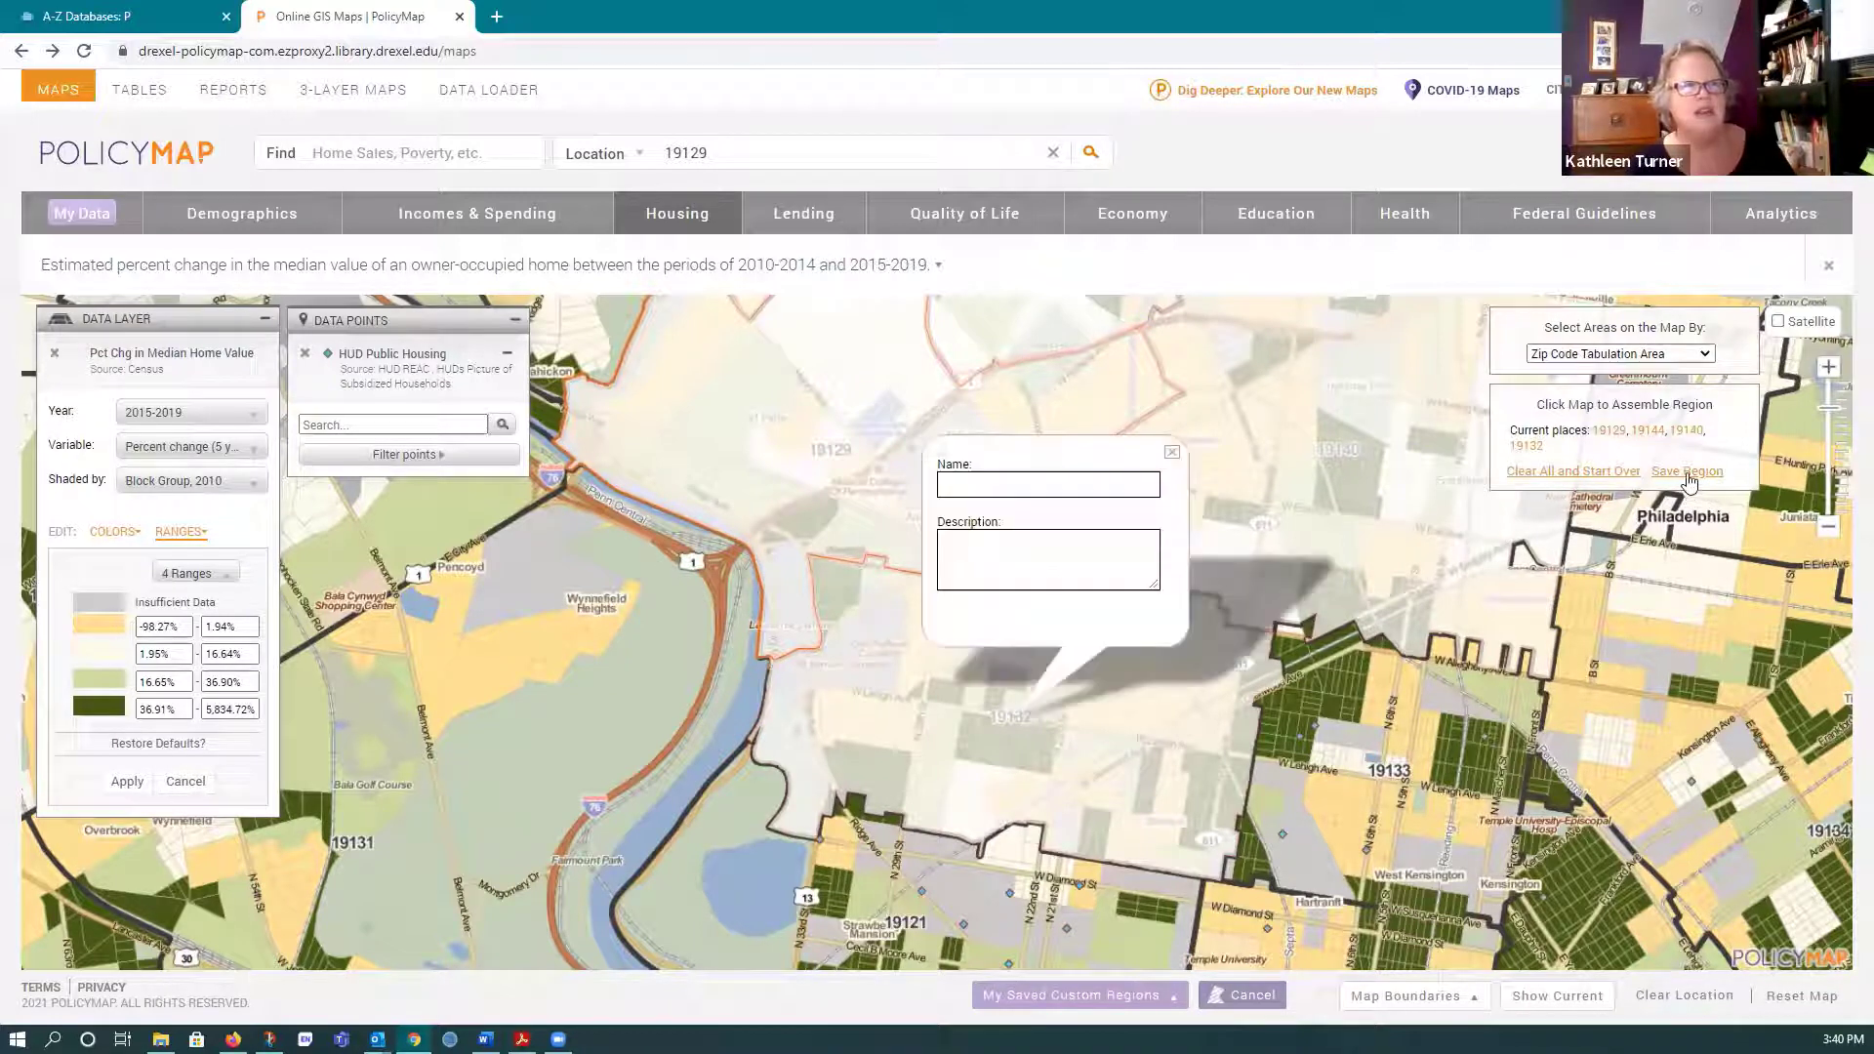
left_click(1063, 484)
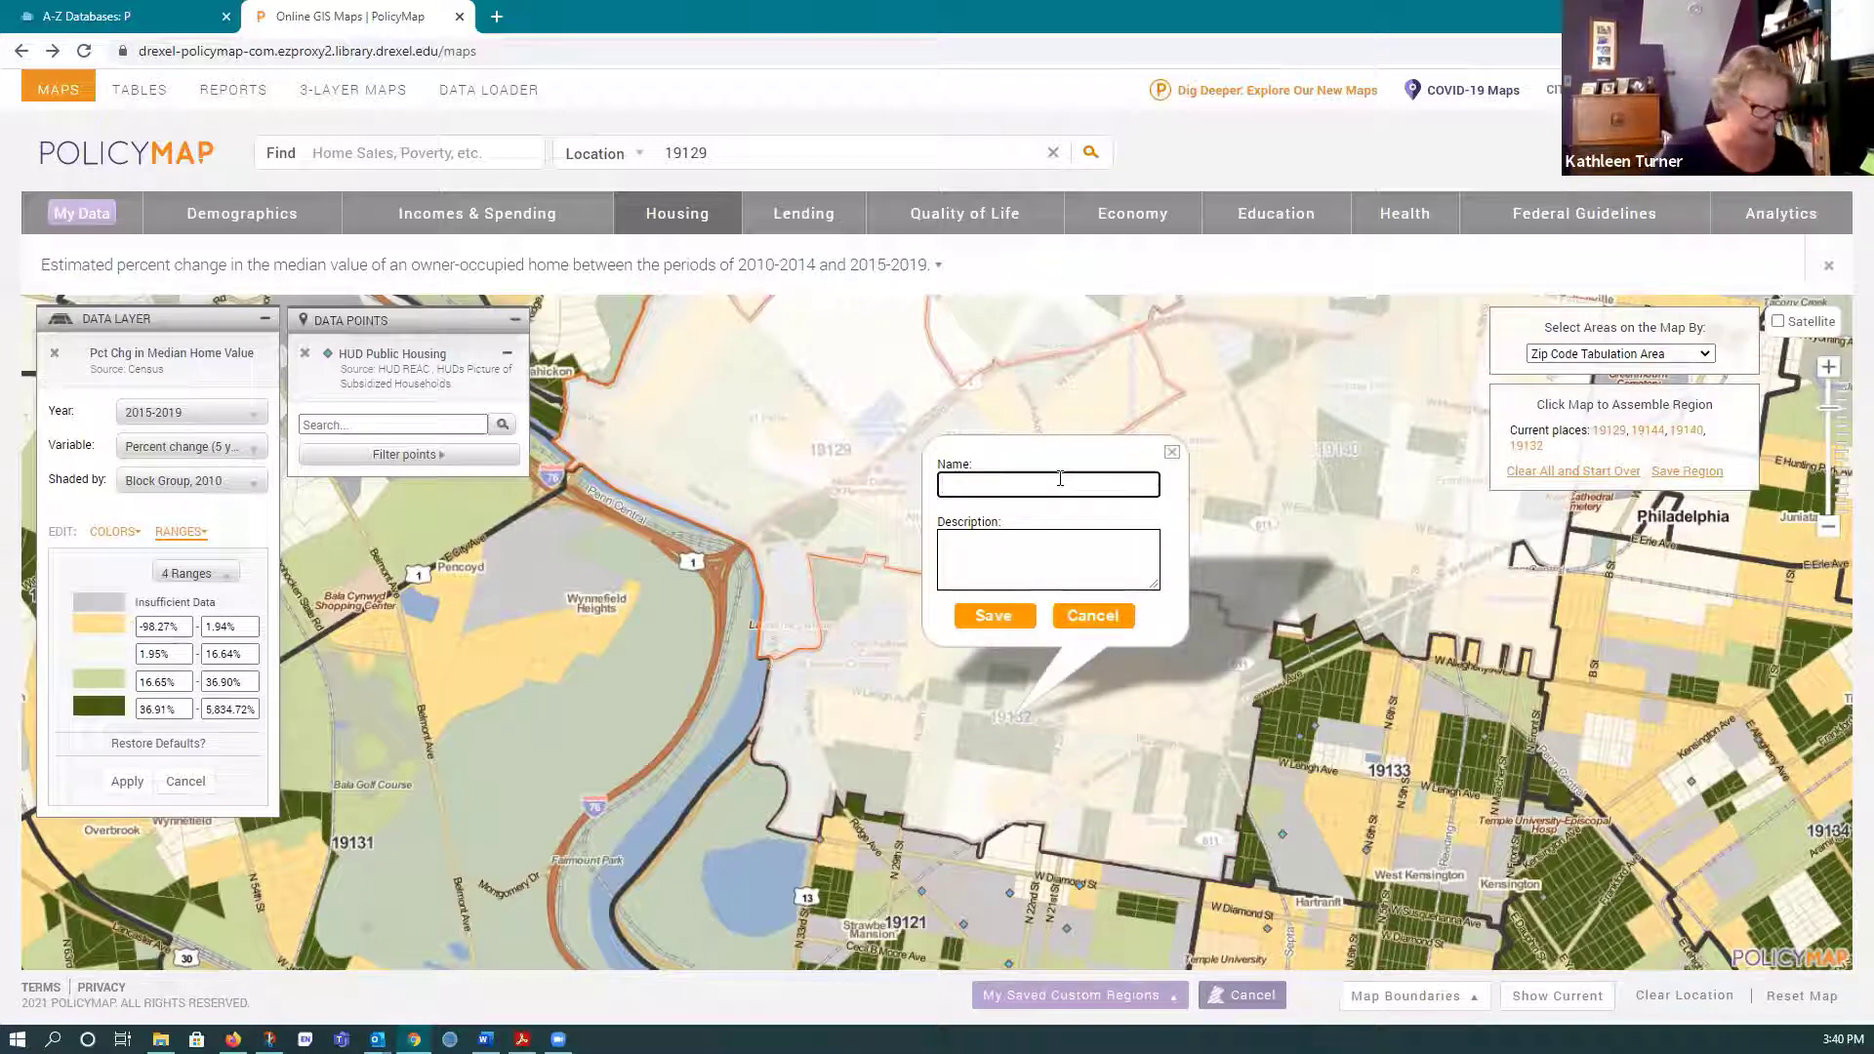
type("Ad")
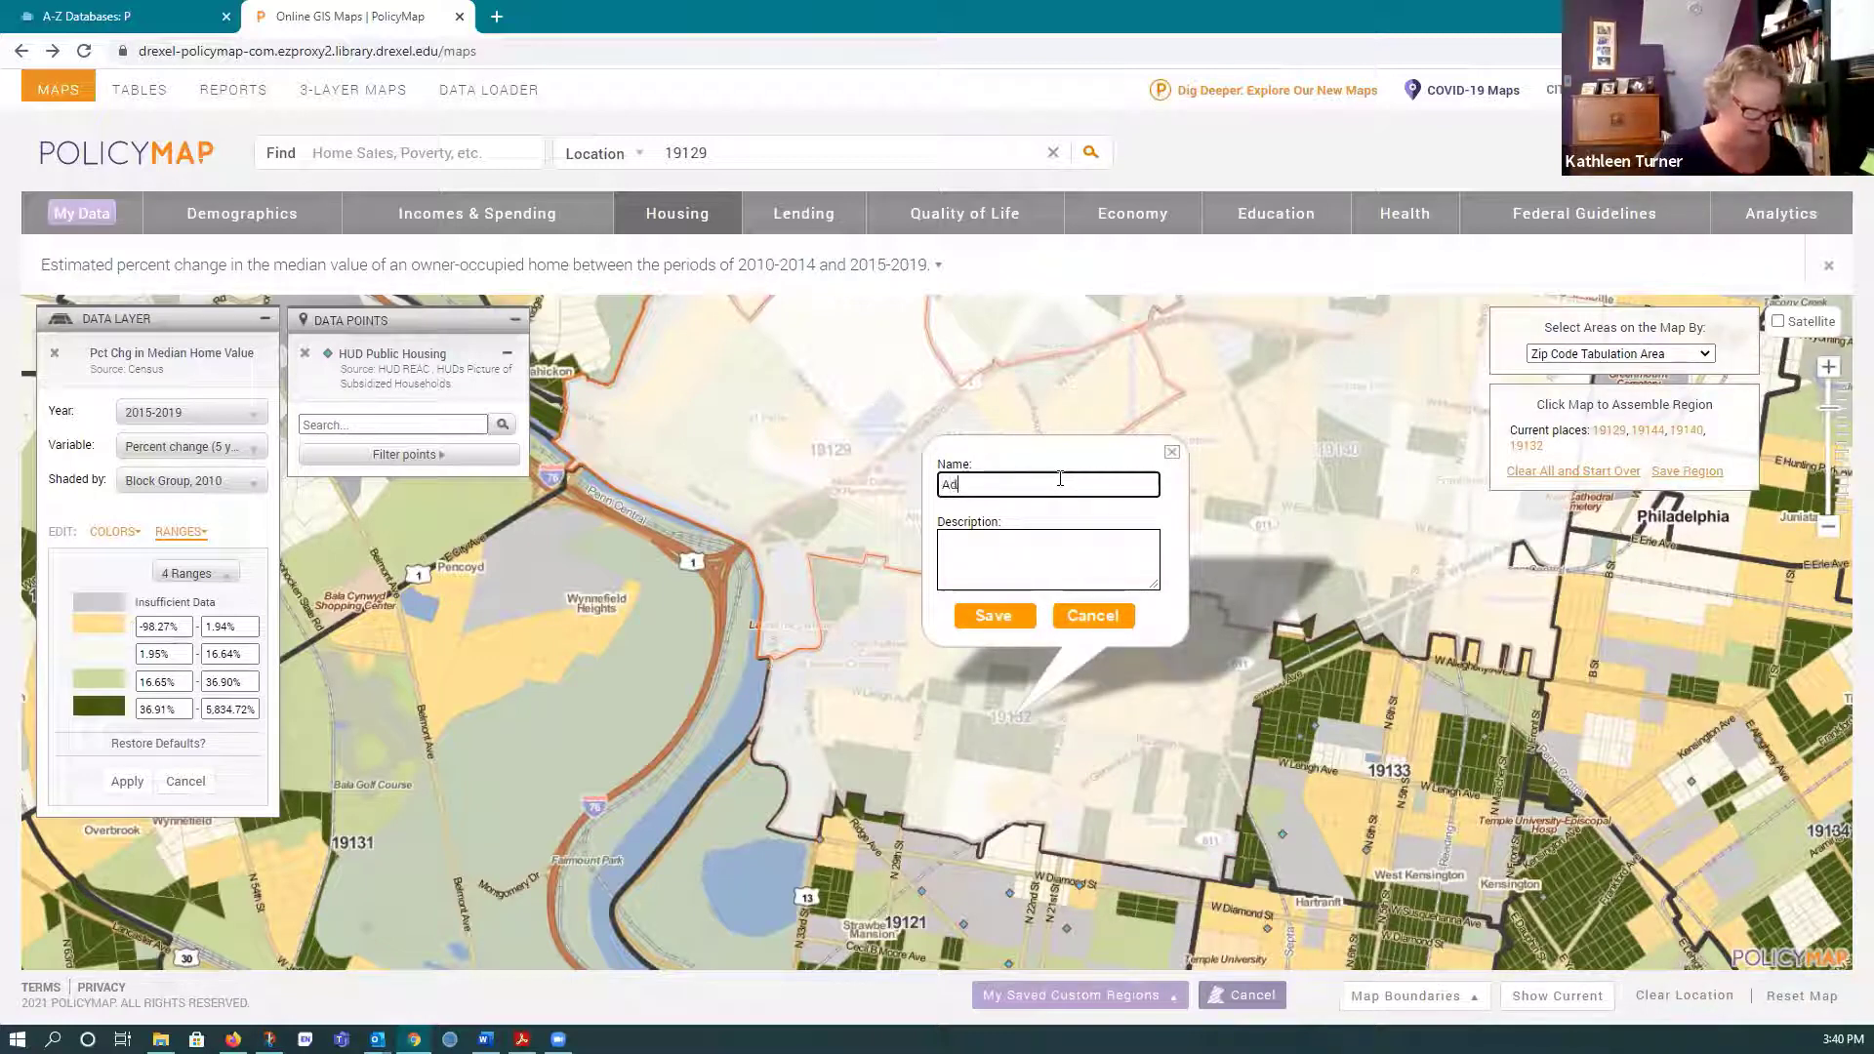
type("jacent to ")
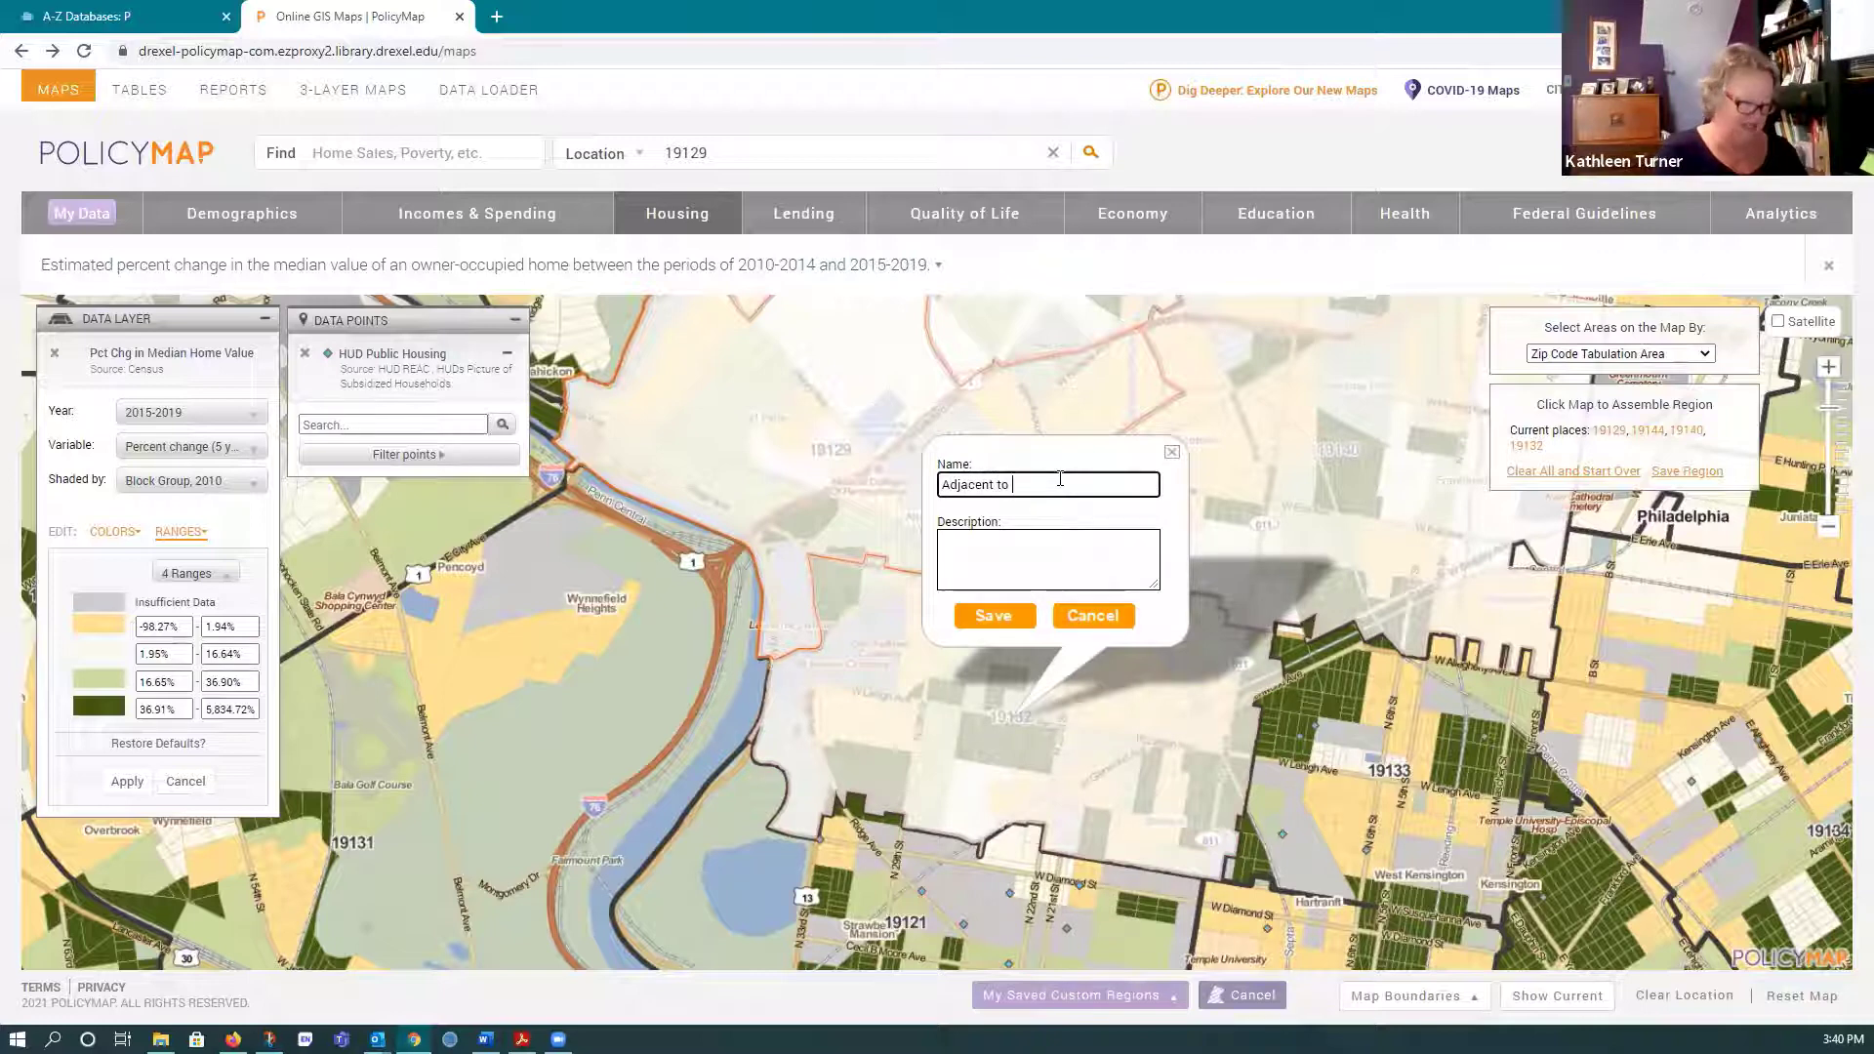
type("East Falls")
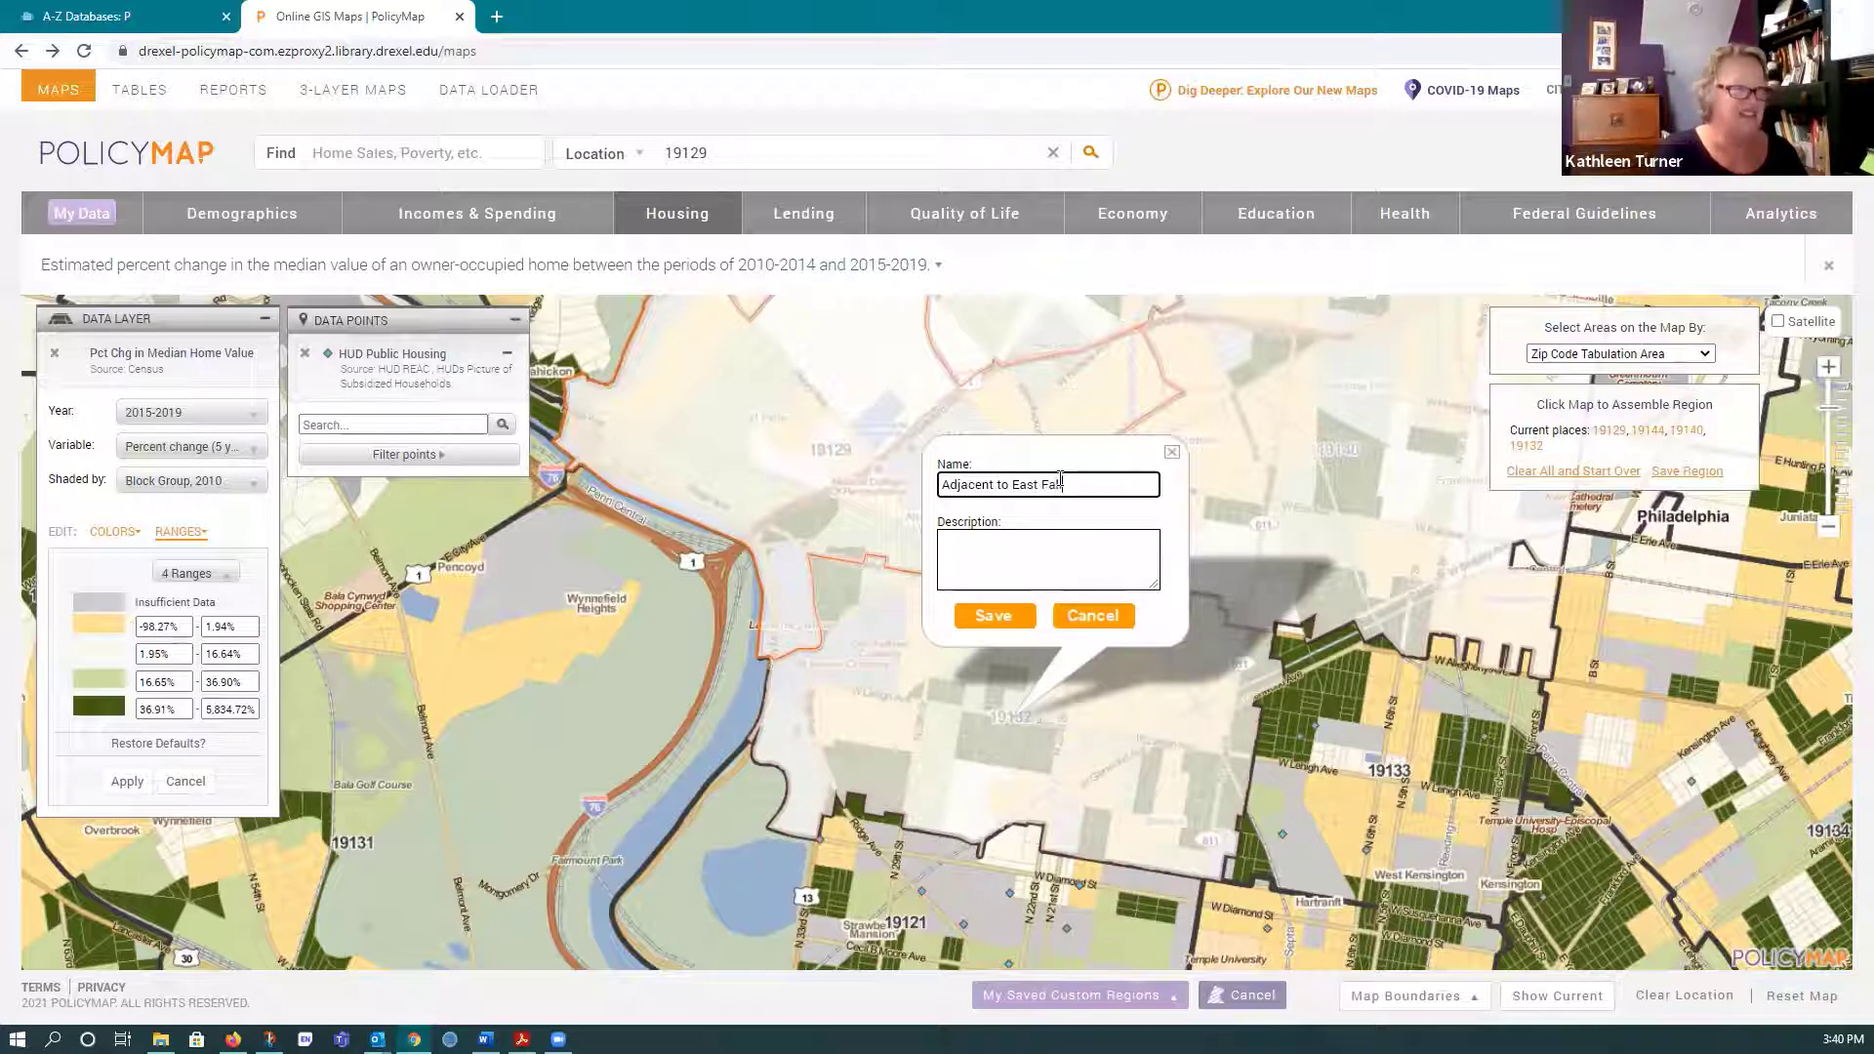
left_click(1057, 555)
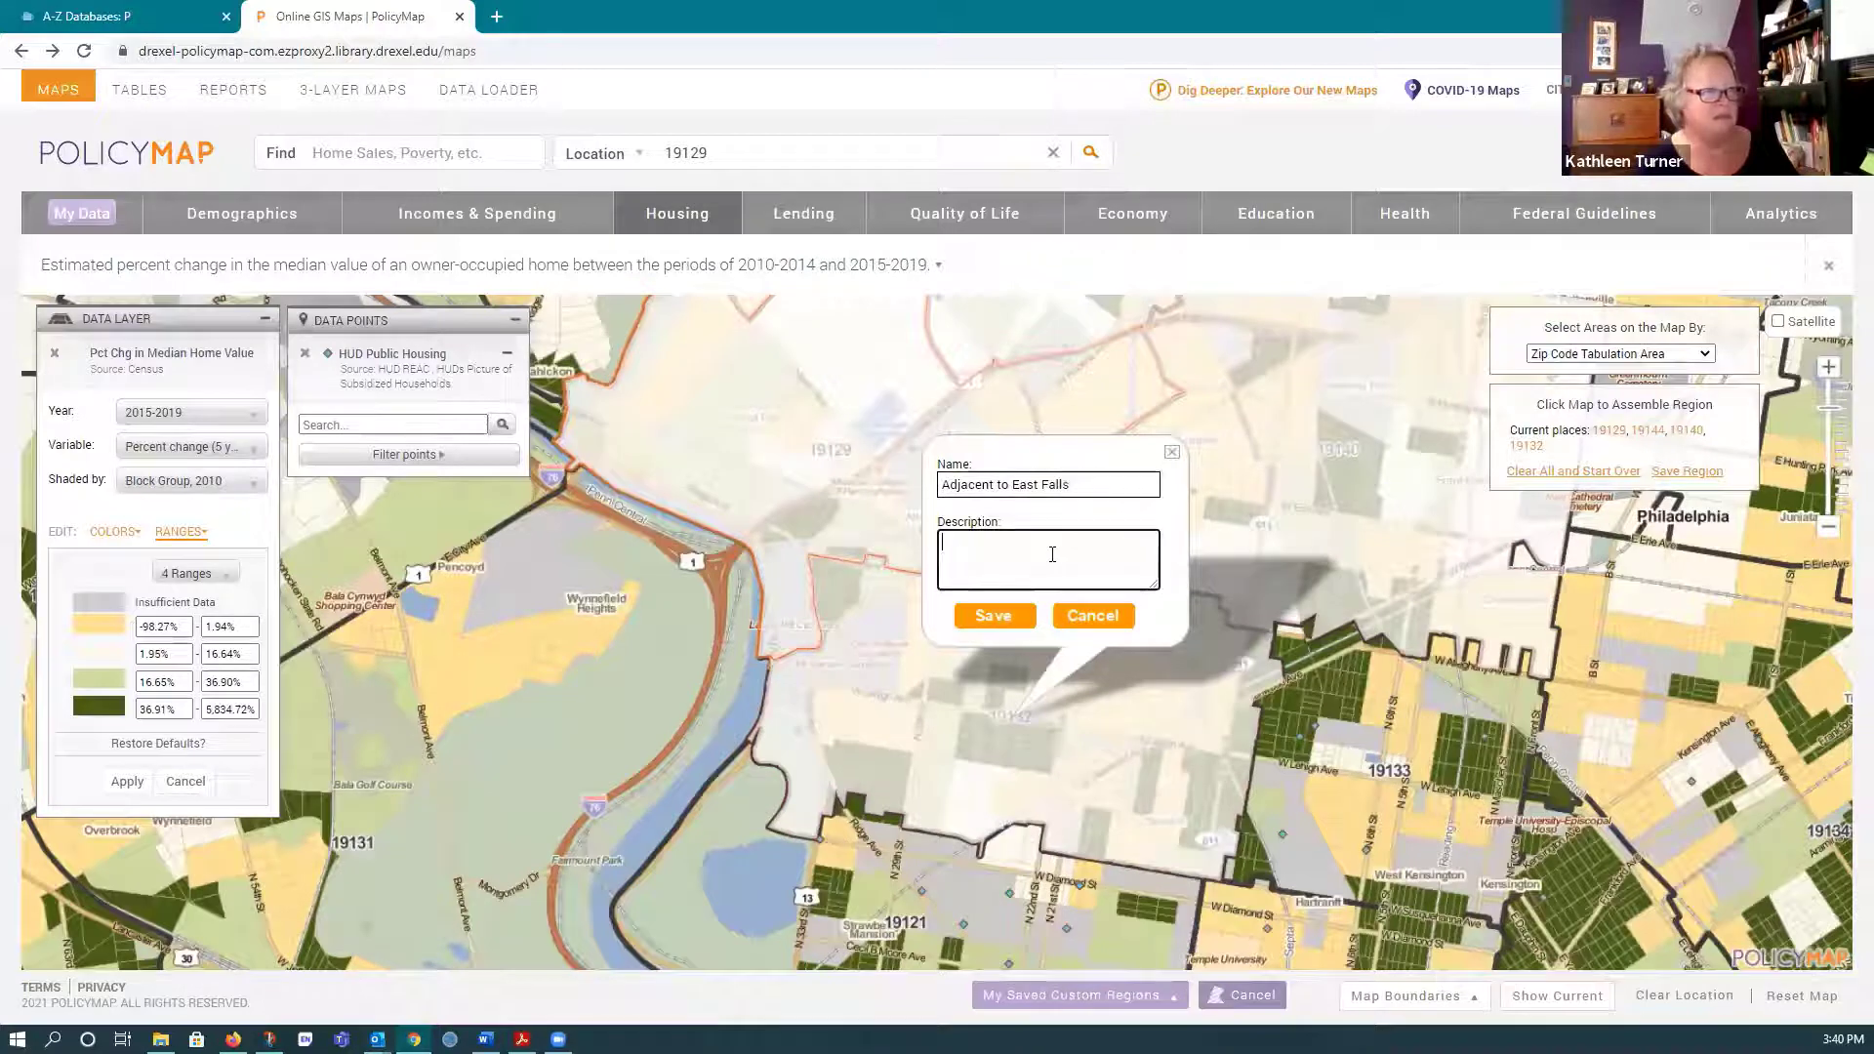
type("Zip c")
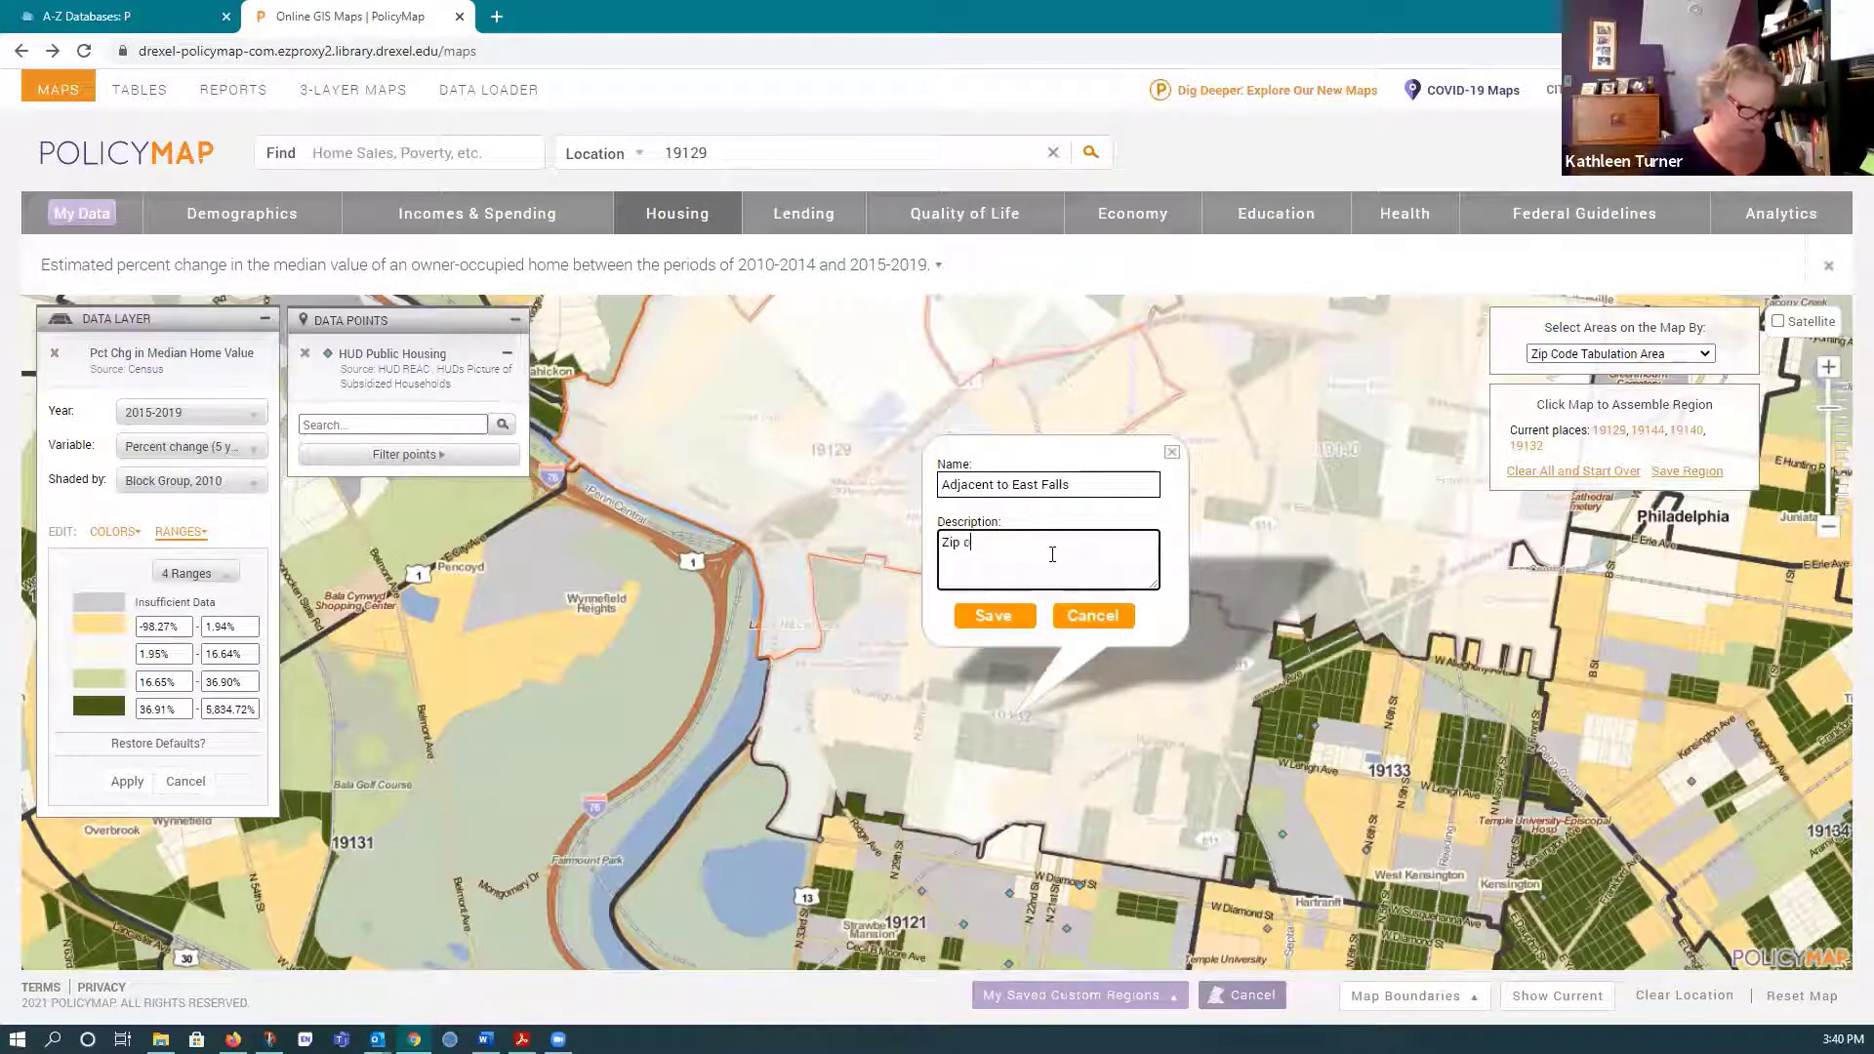
type("odes sur")
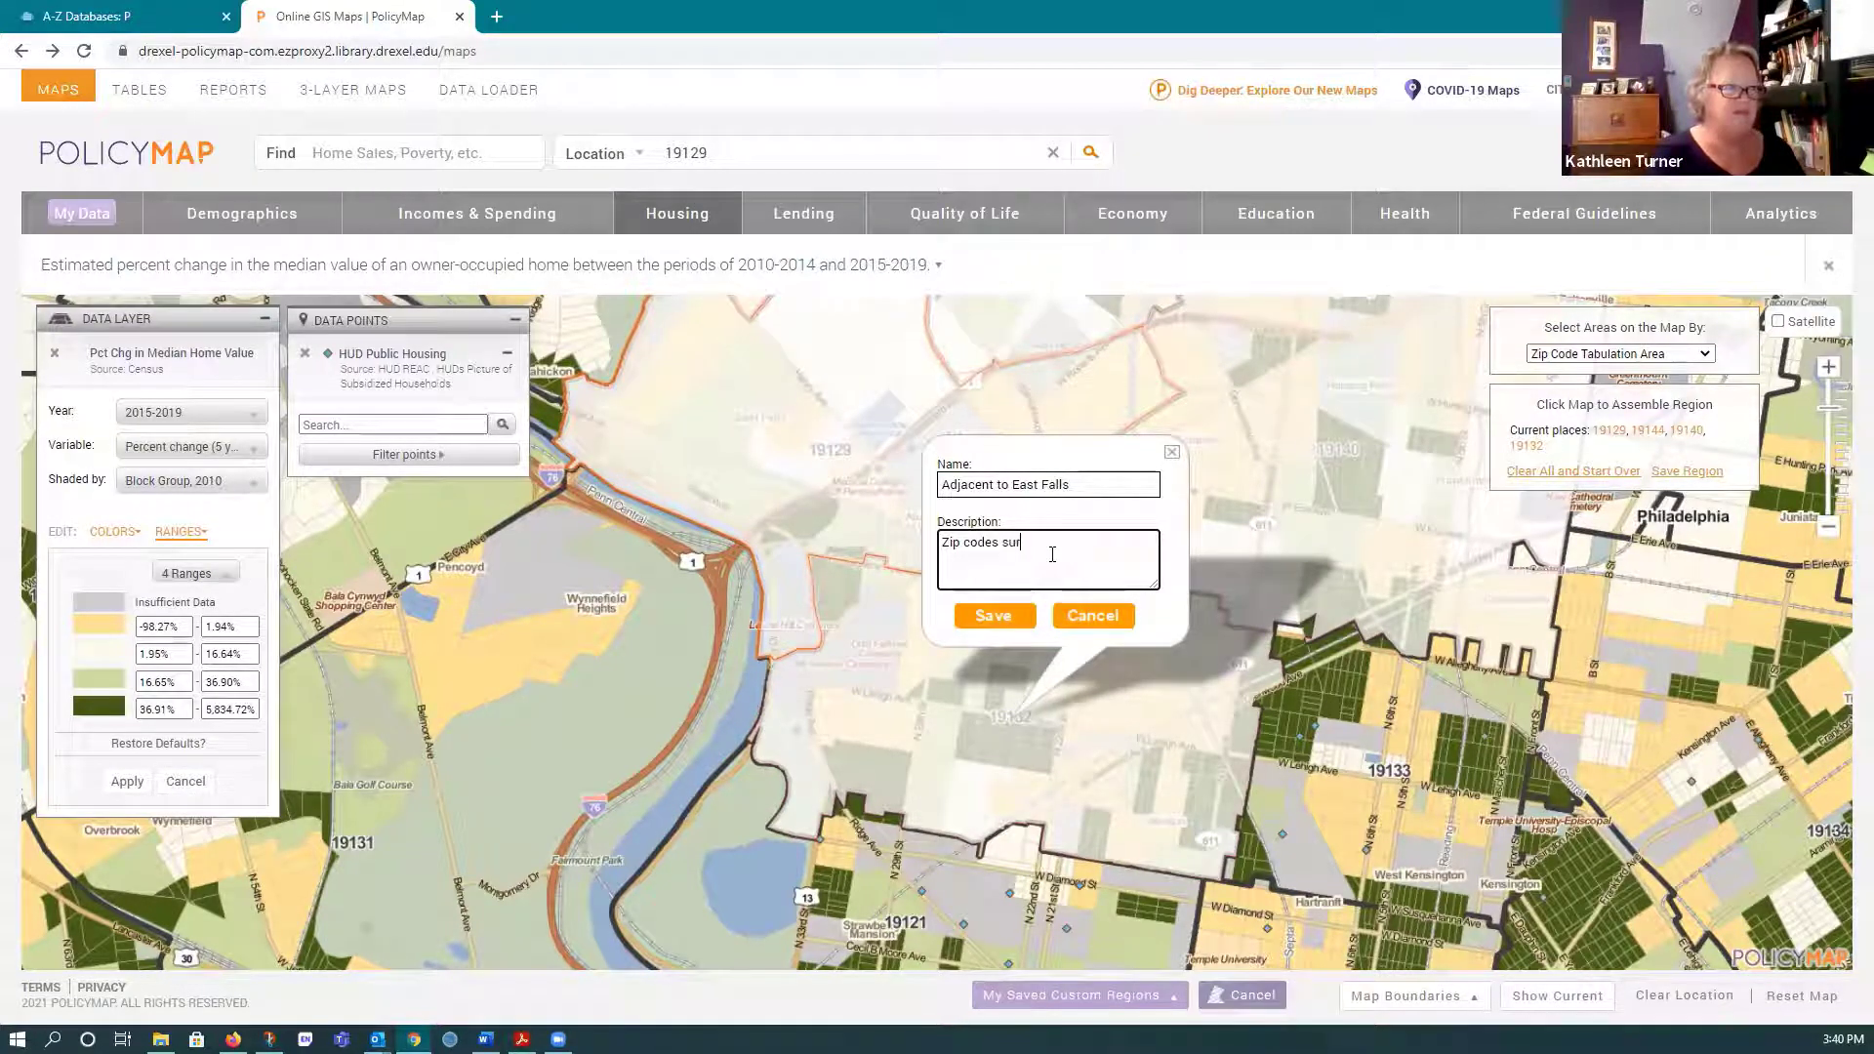
type("rounding")
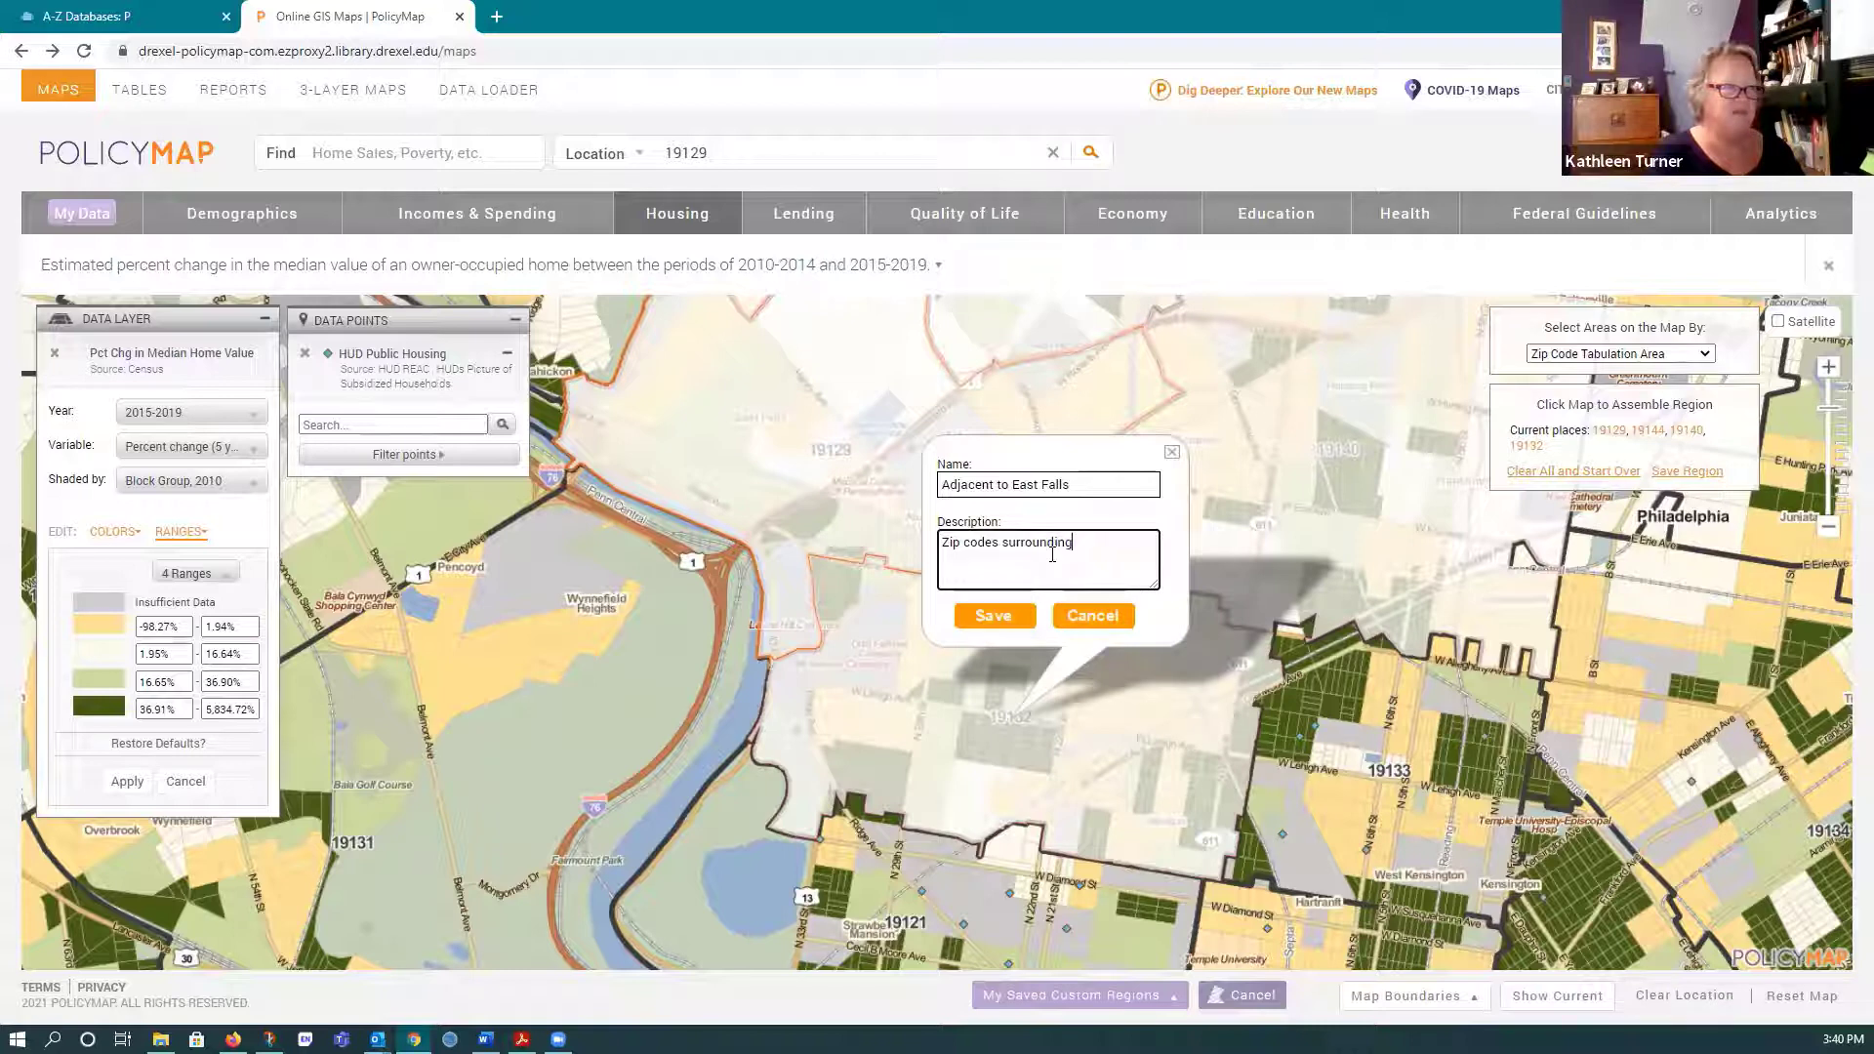
type("29")
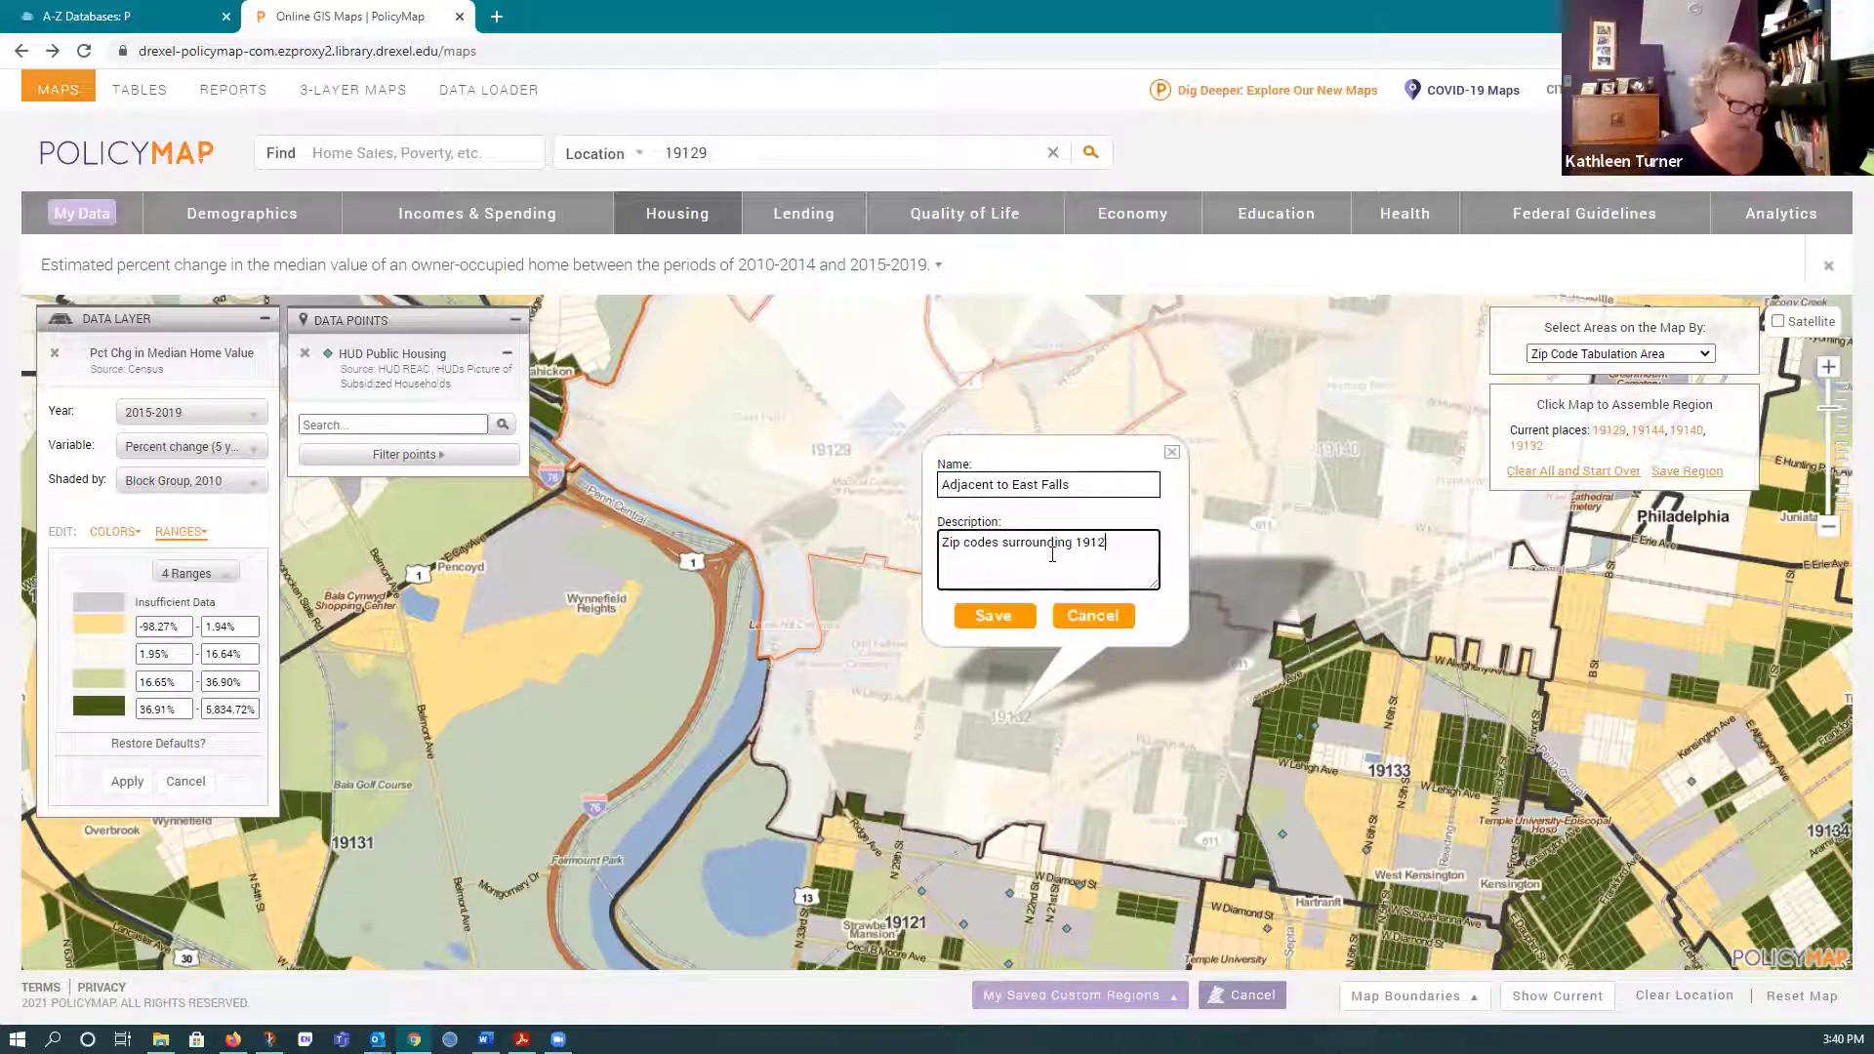
left_click(991, 616)
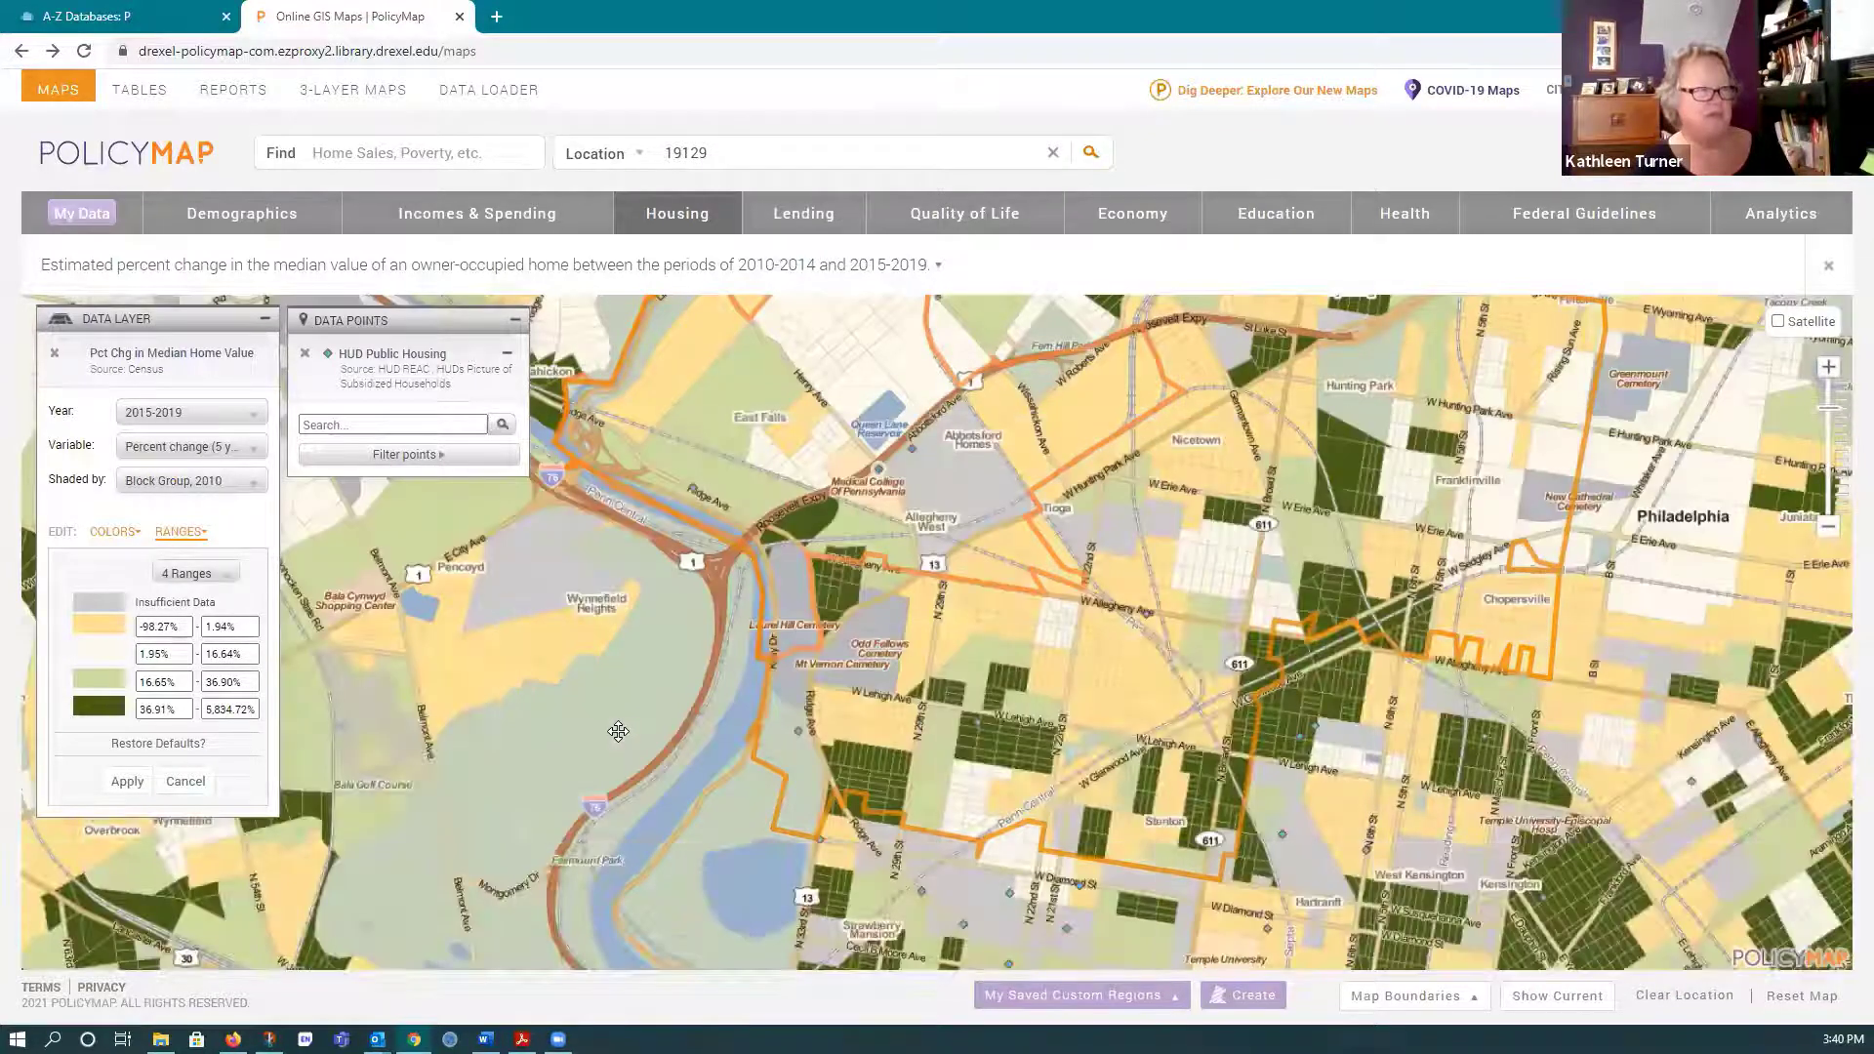
- Load the Adjacent to East Falls region onto the map from the saved custom regions and close the list
left_click(1057, 996)
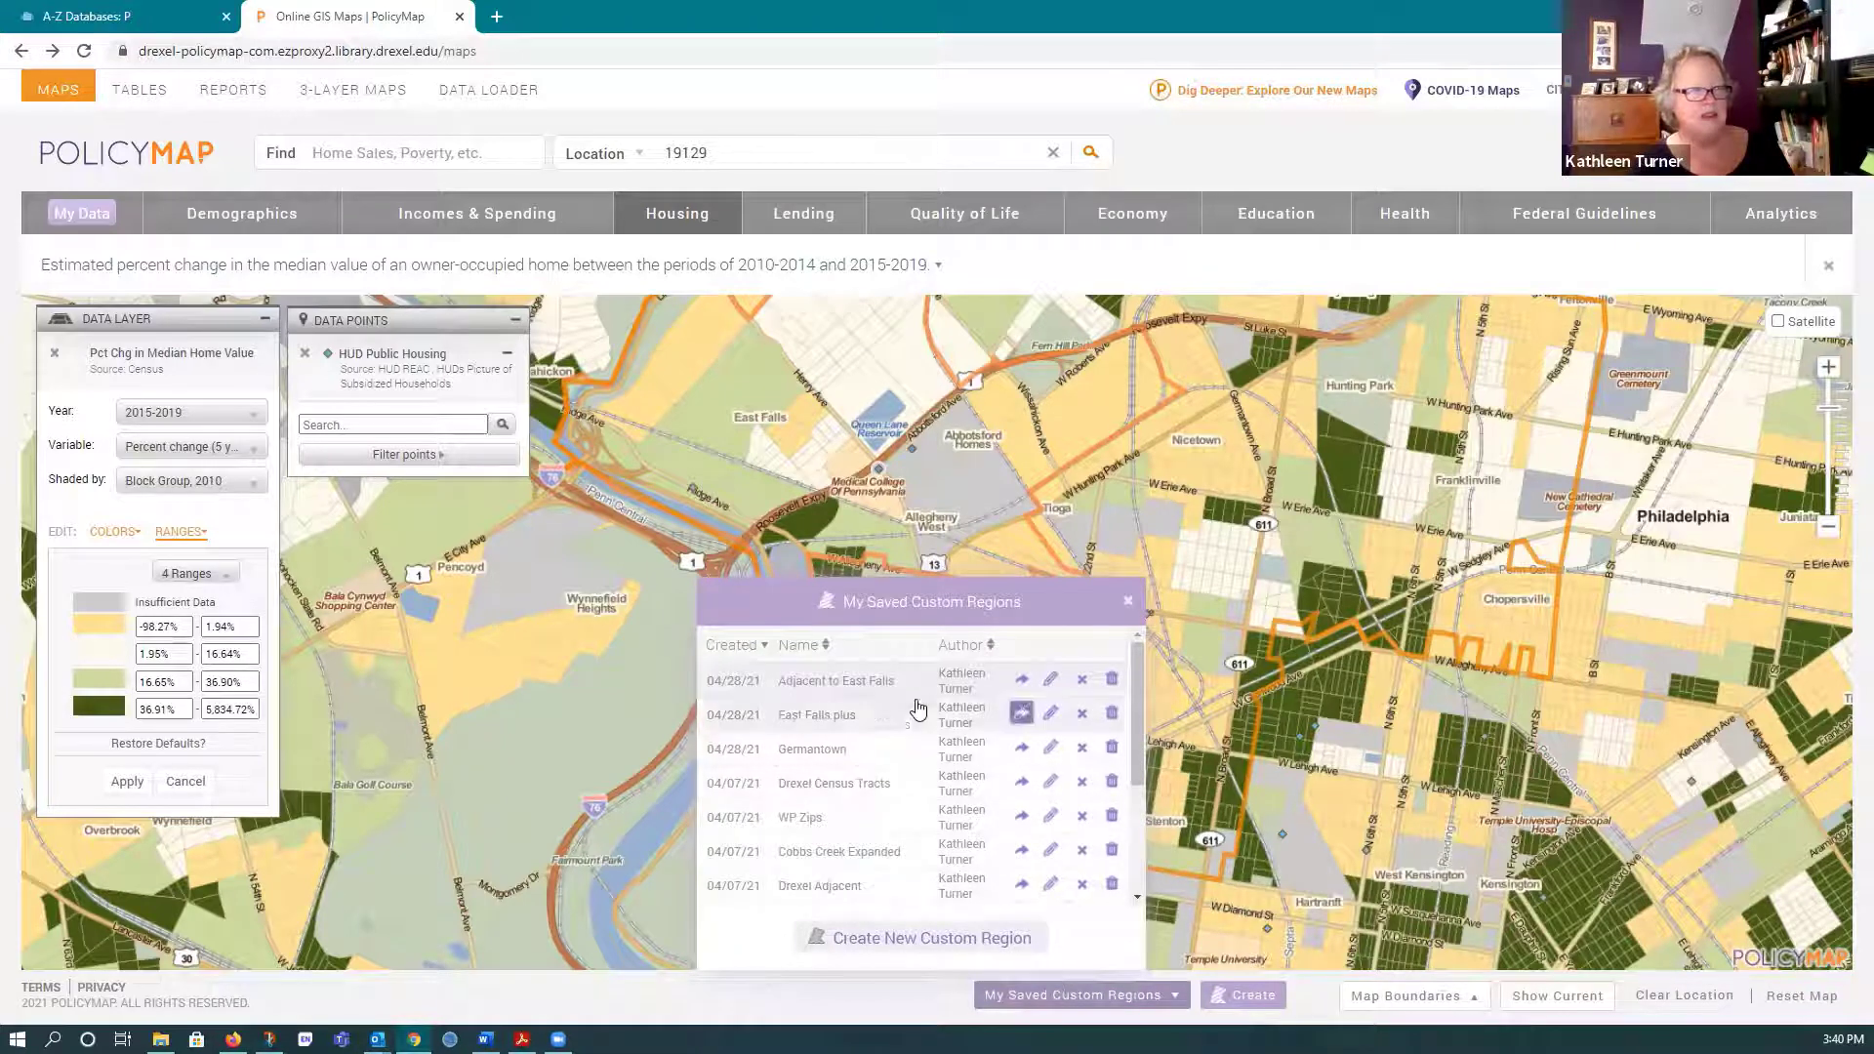
mouse_move(842, 691)
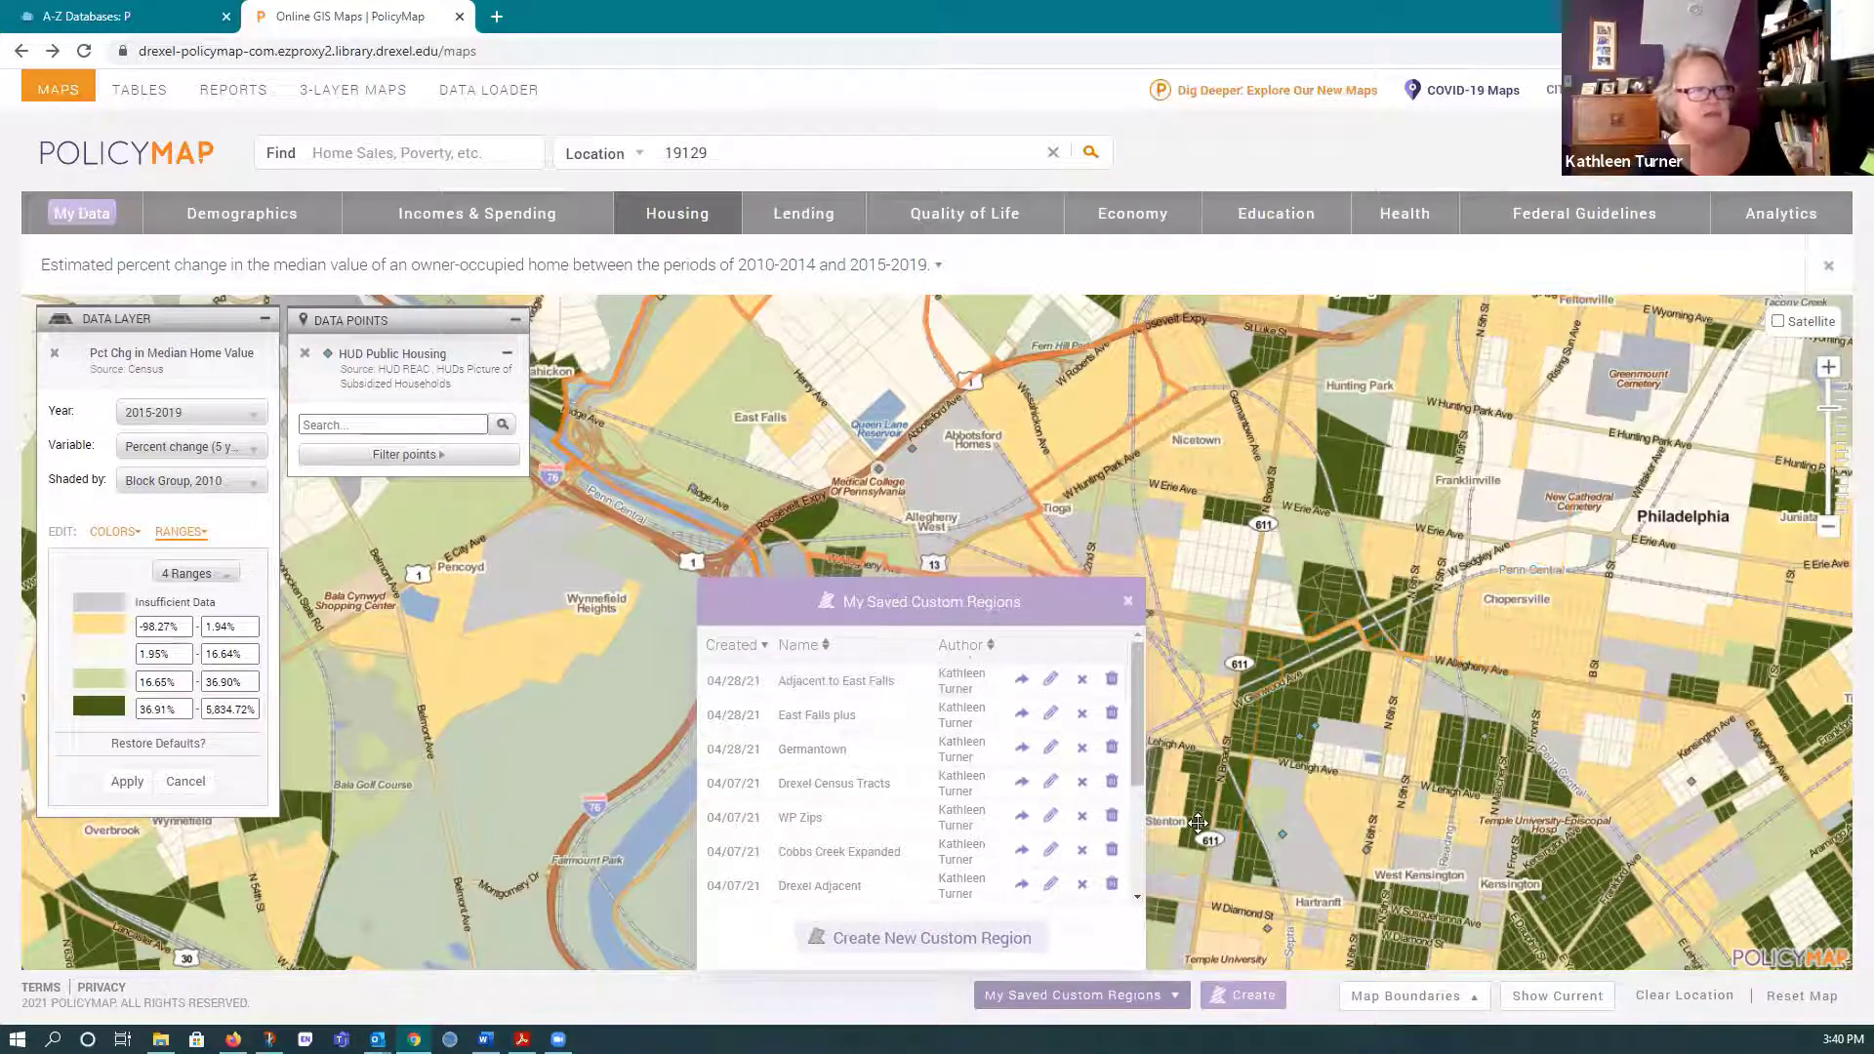
left_click(865, 683)
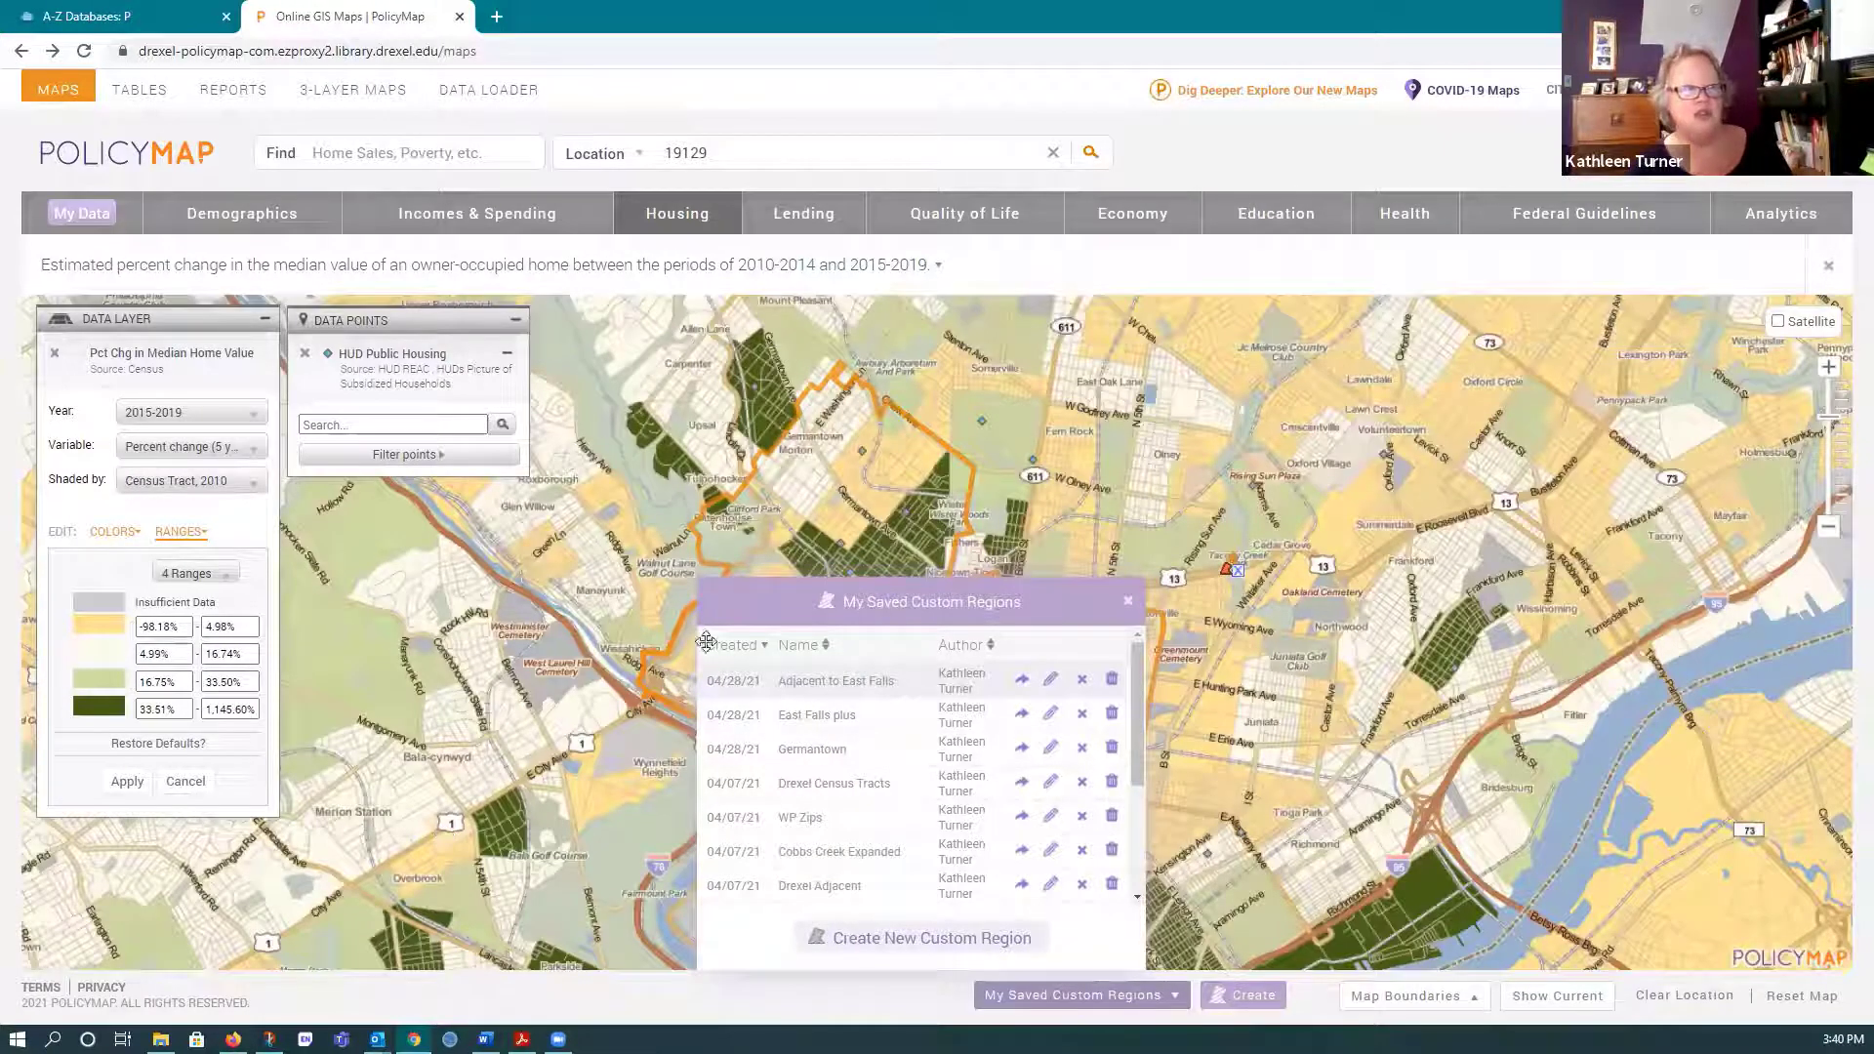
left_click(1127, 603)
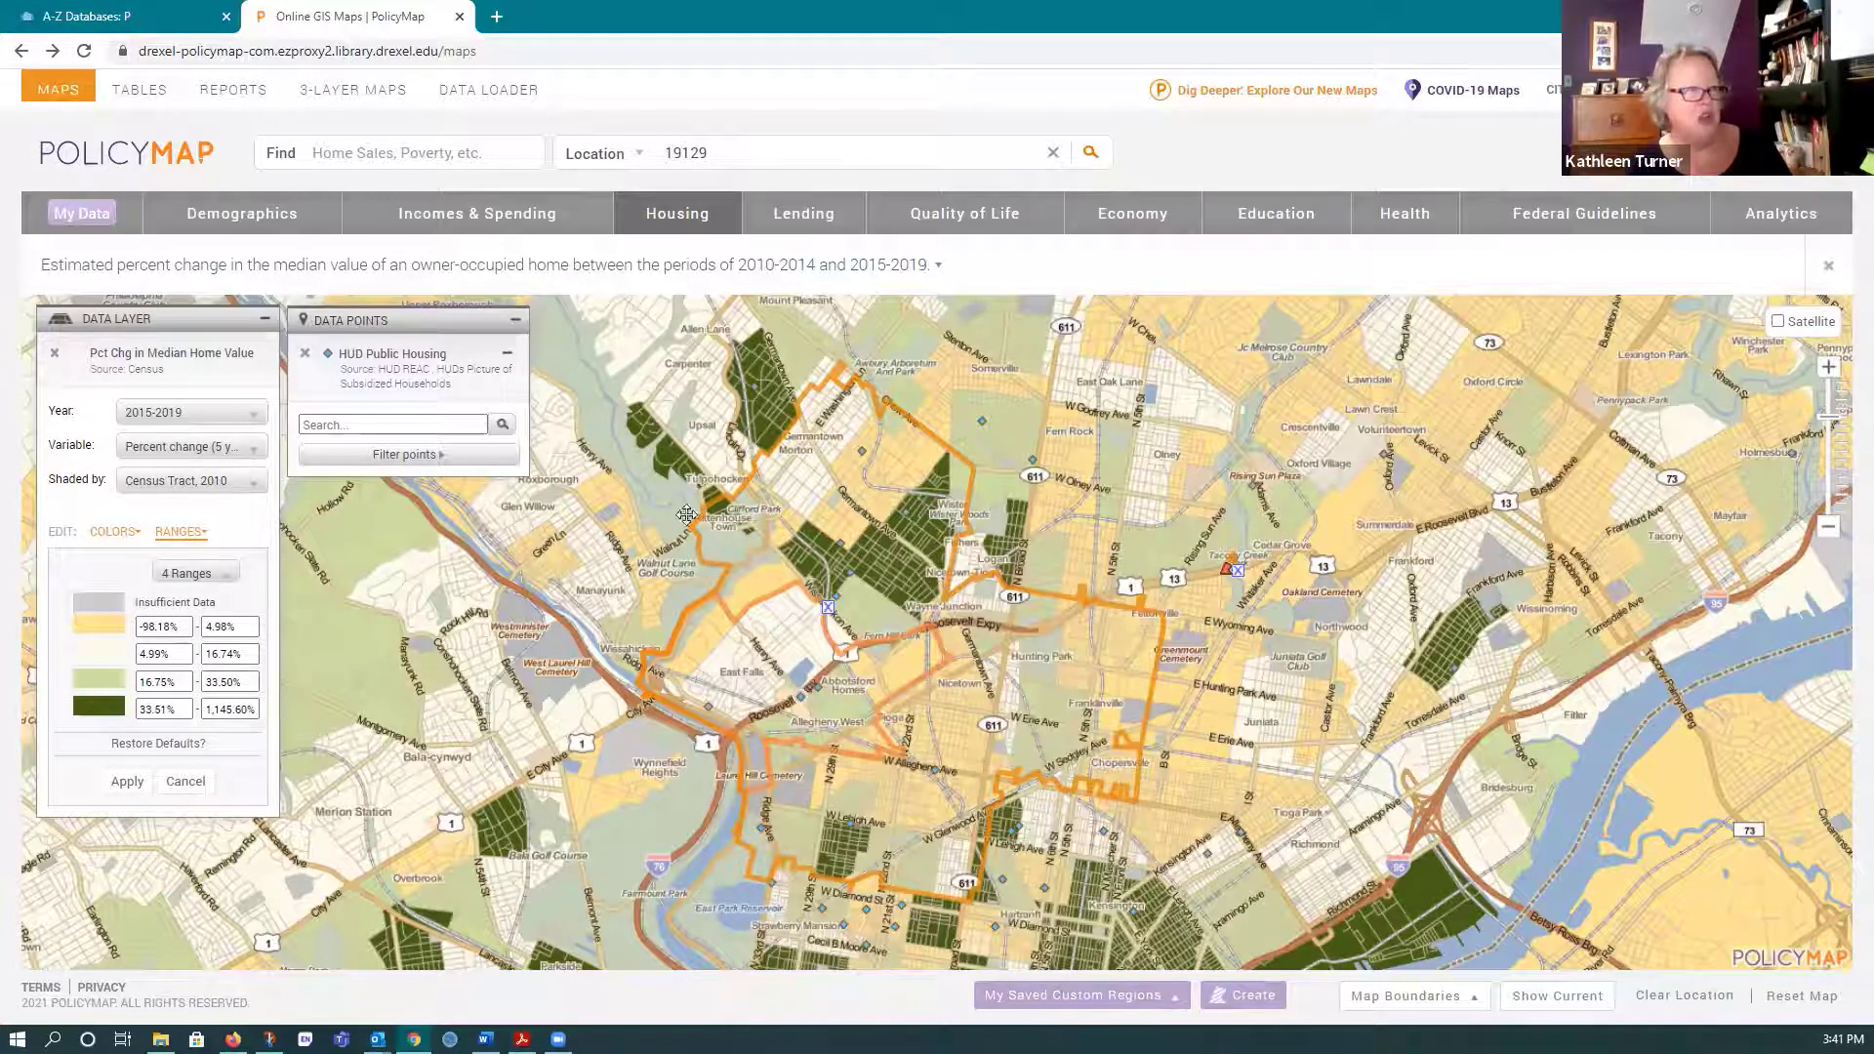
- Change the Adjacent to East Falls region's color to bright pink, adjust its transparency slightly, and close its details
left_click(1227, 576)
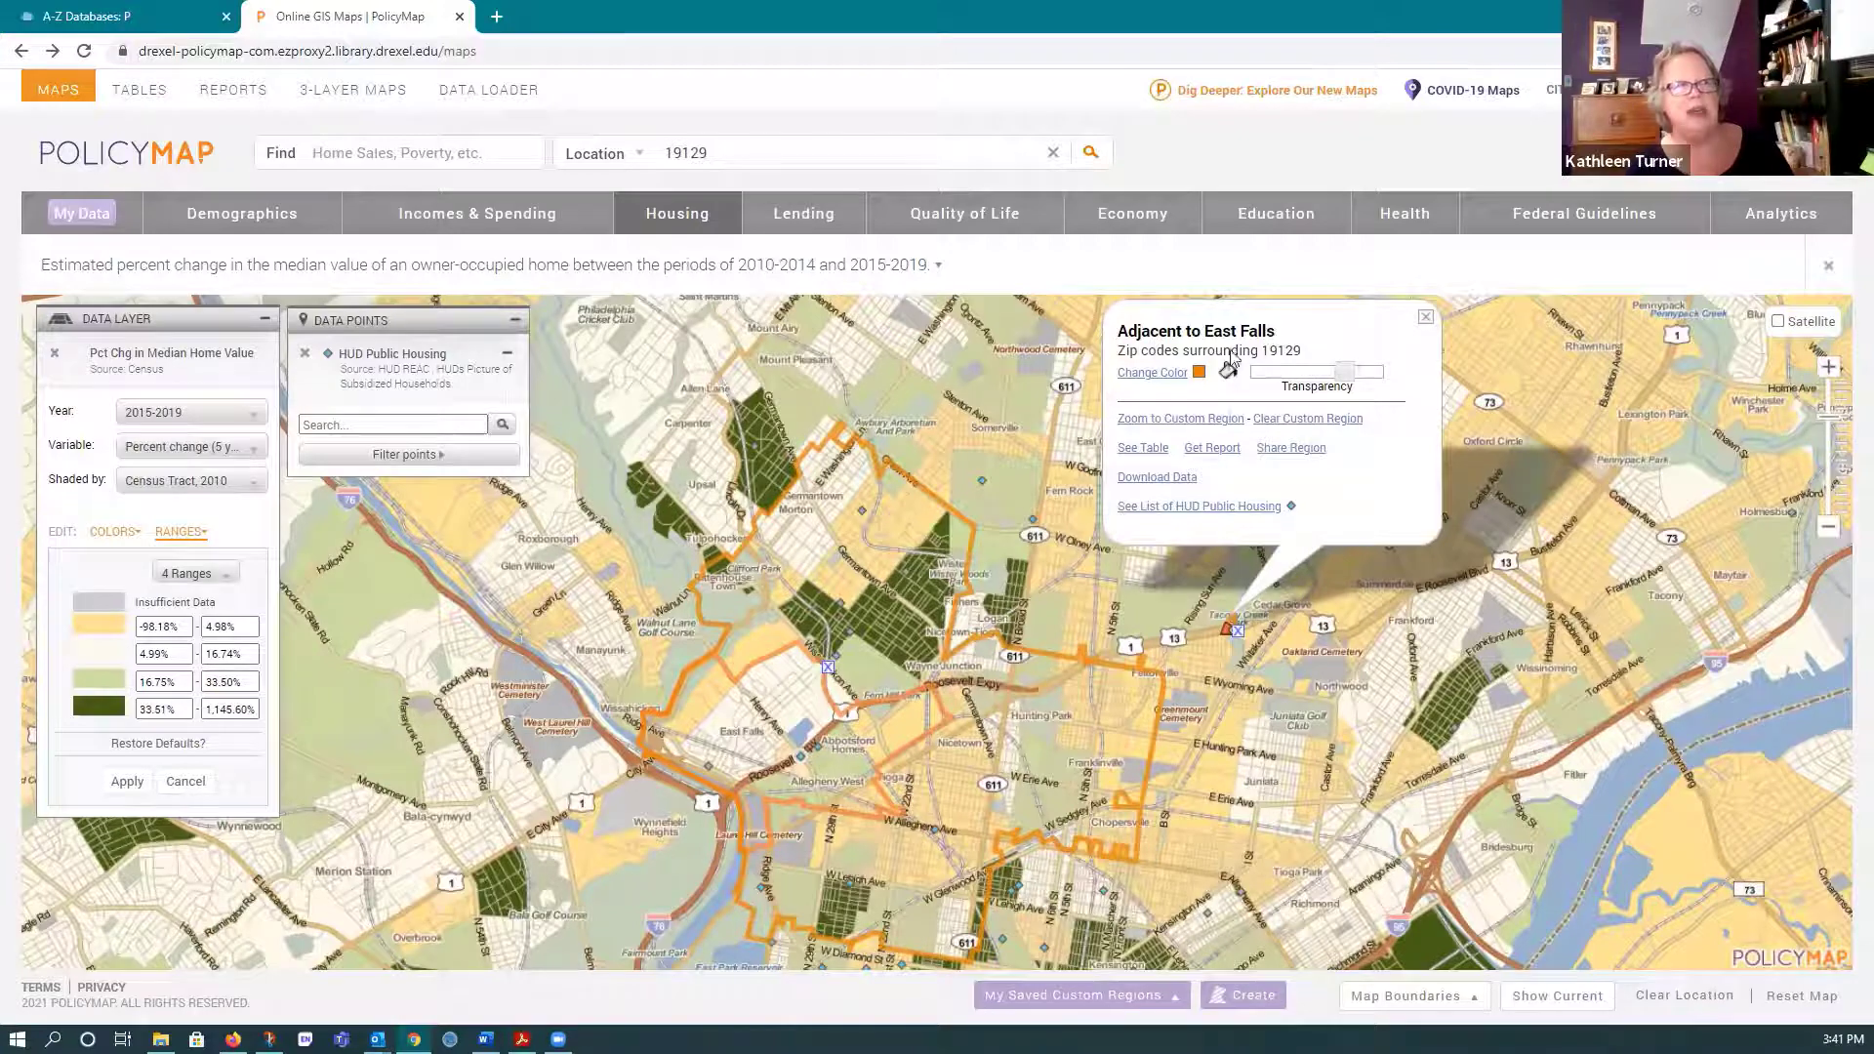
left_click(1198, 373)
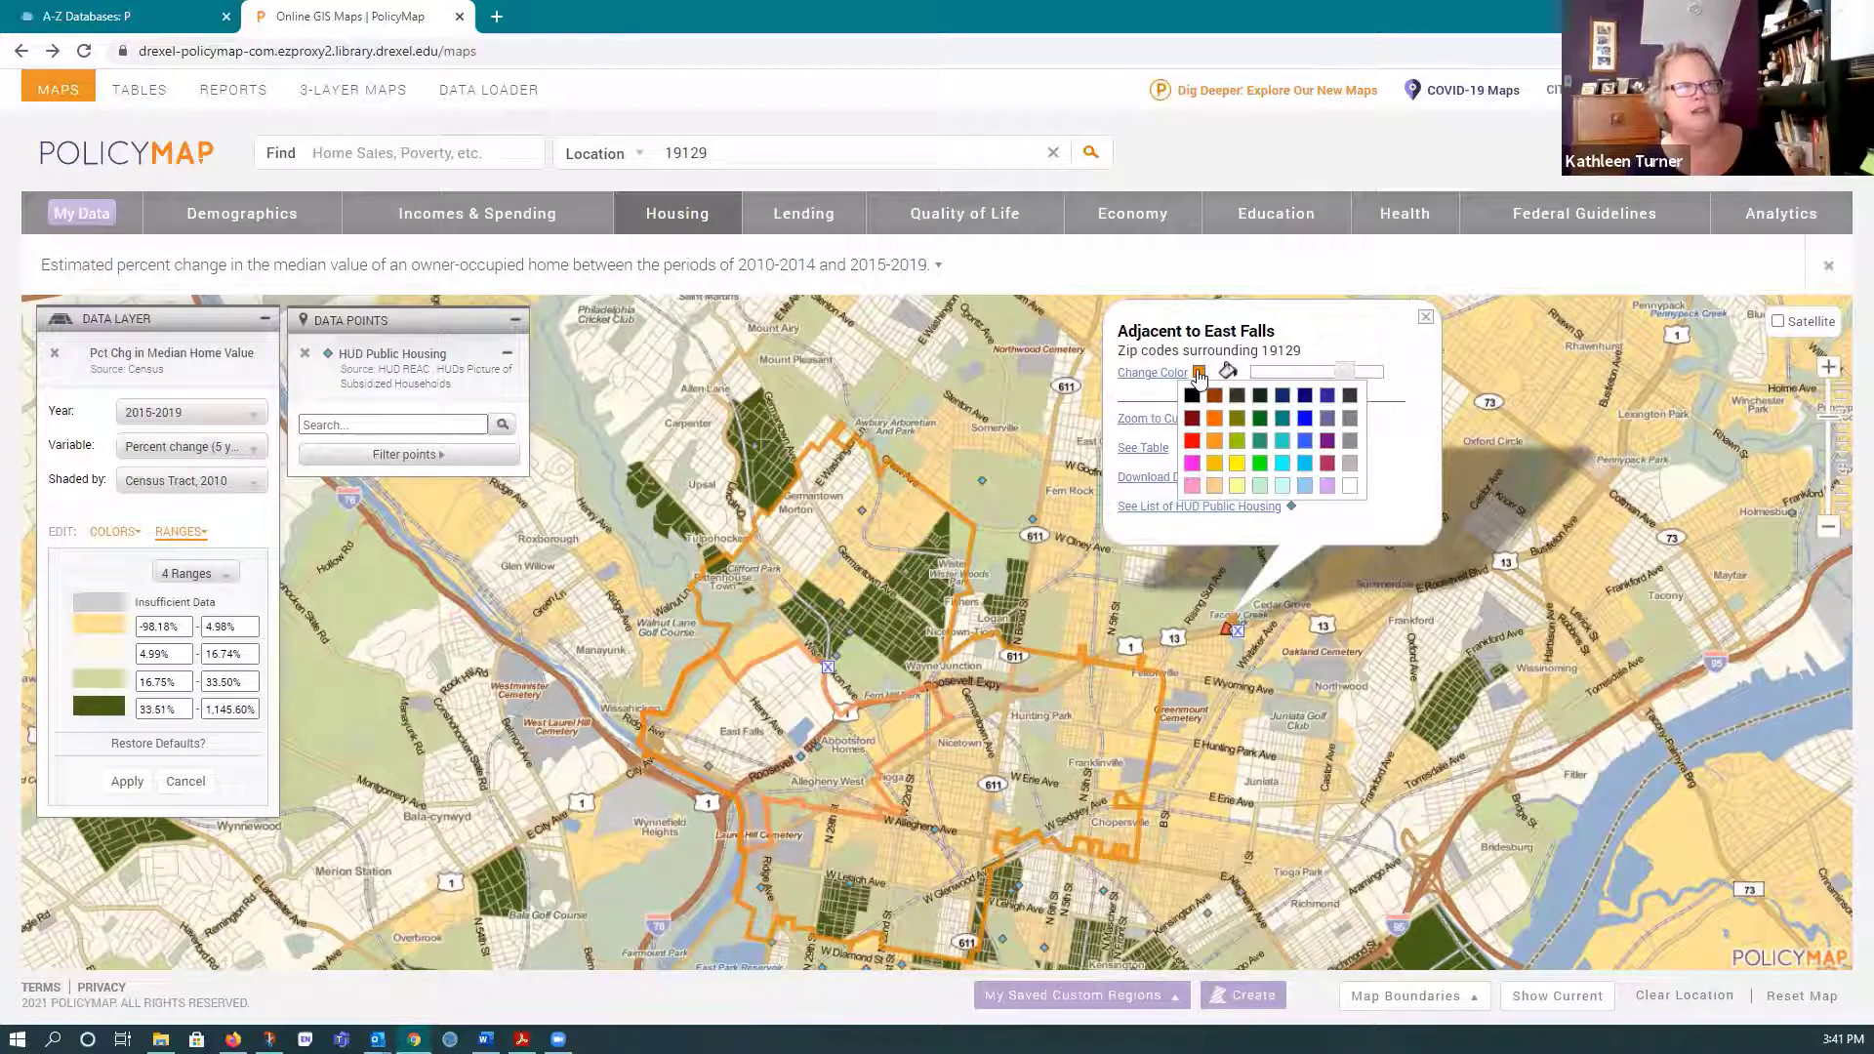
left_click(1193, 464)
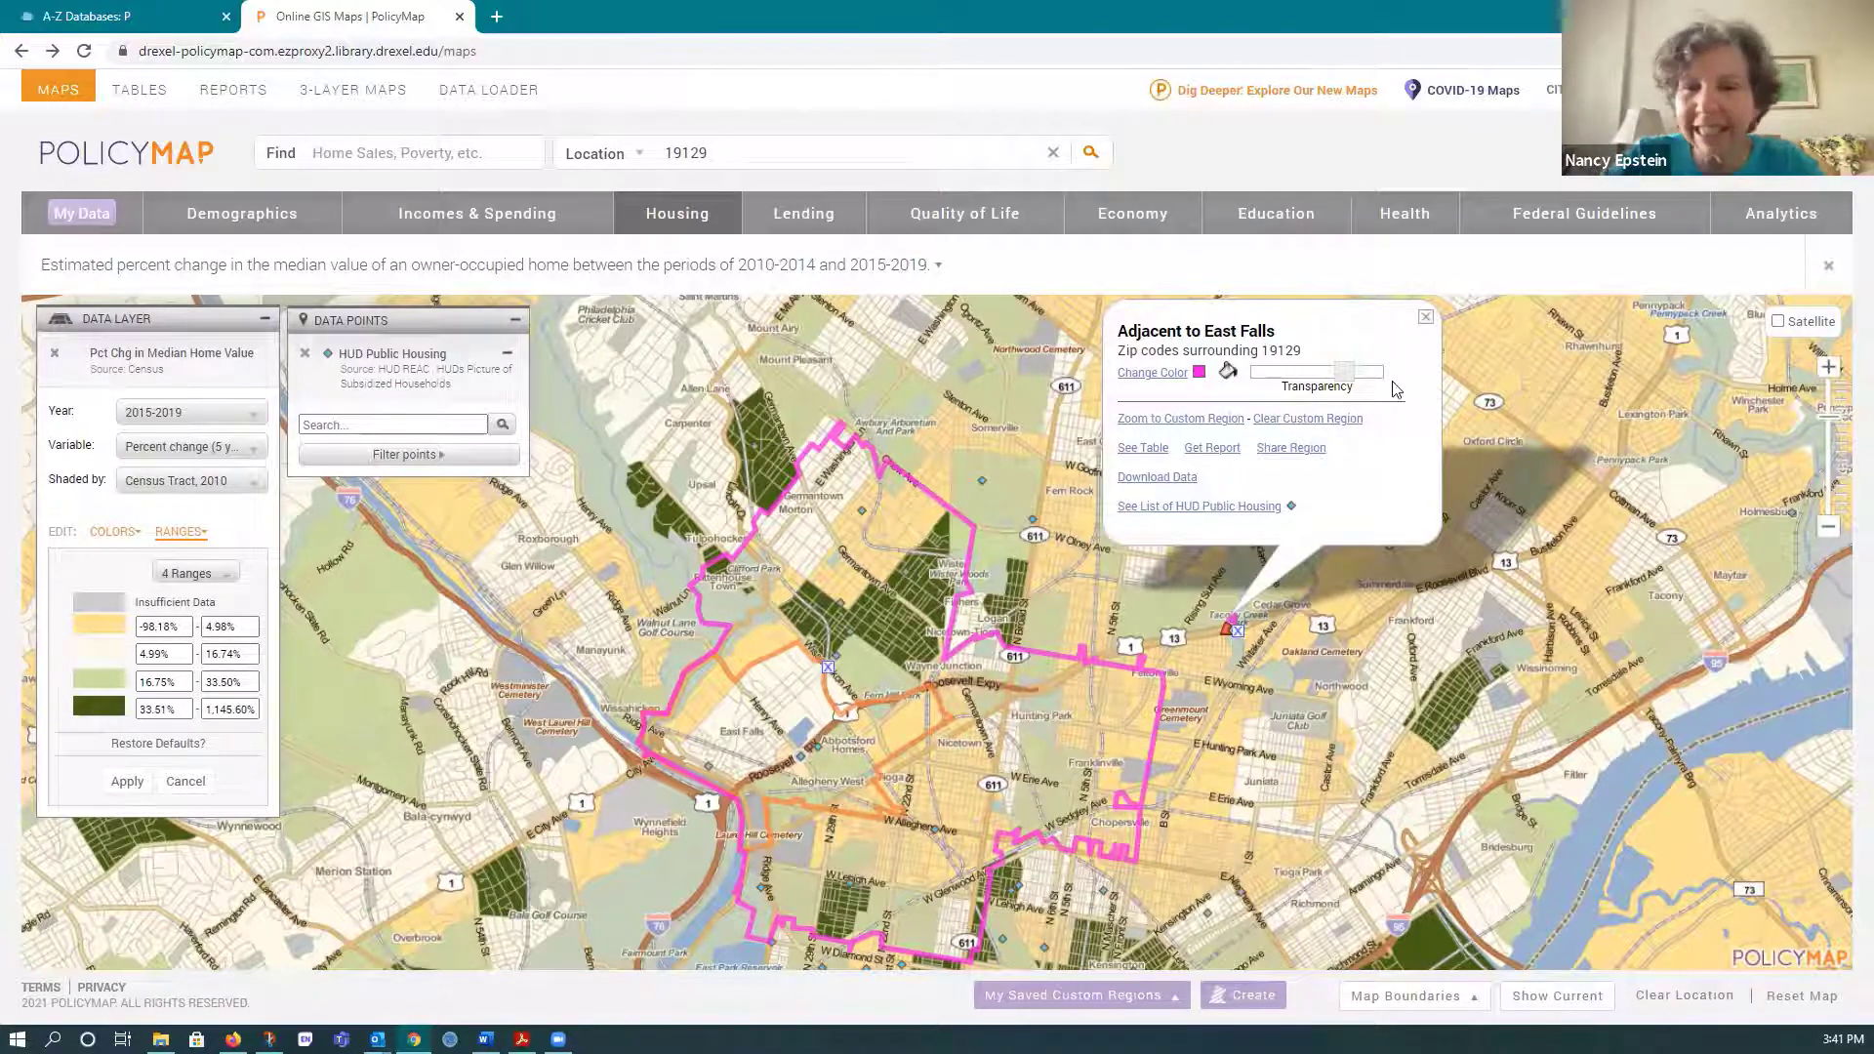
left_click_drag(1354, 383, 1395, 378)
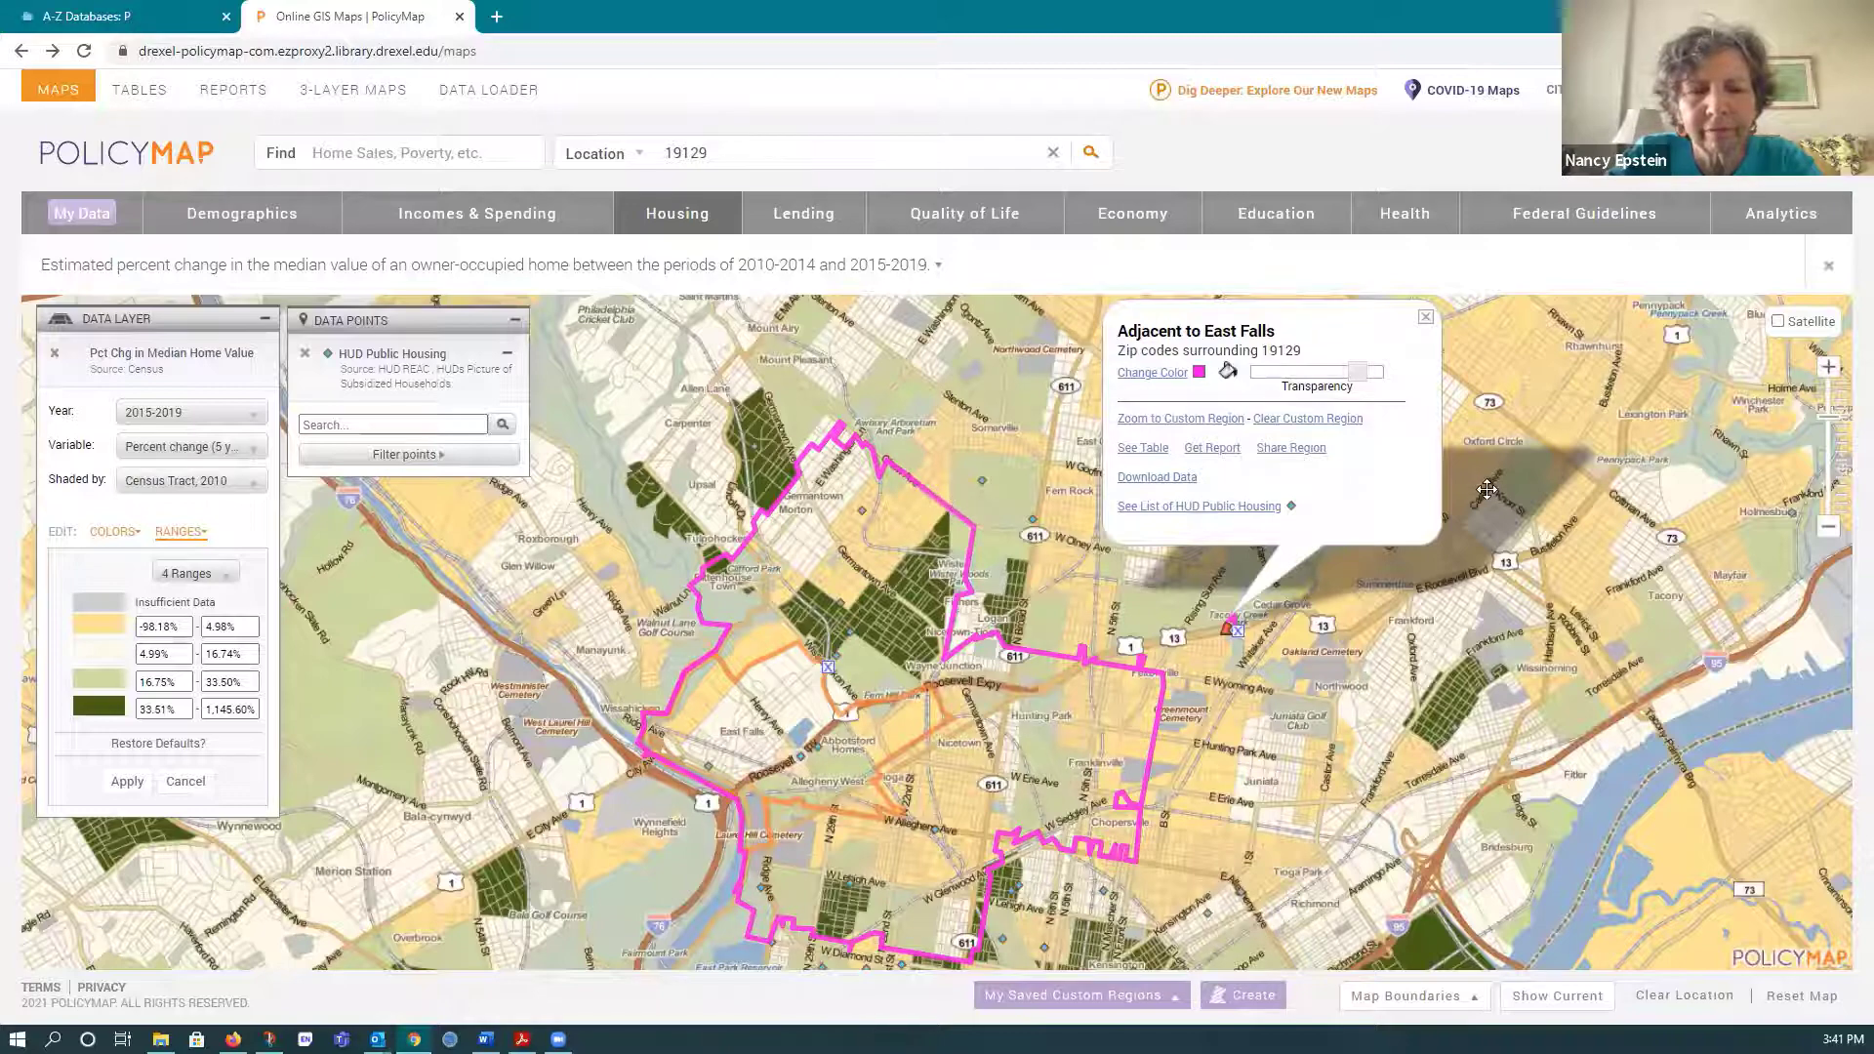
left_click_drag(1365, 374, 1371, 376)
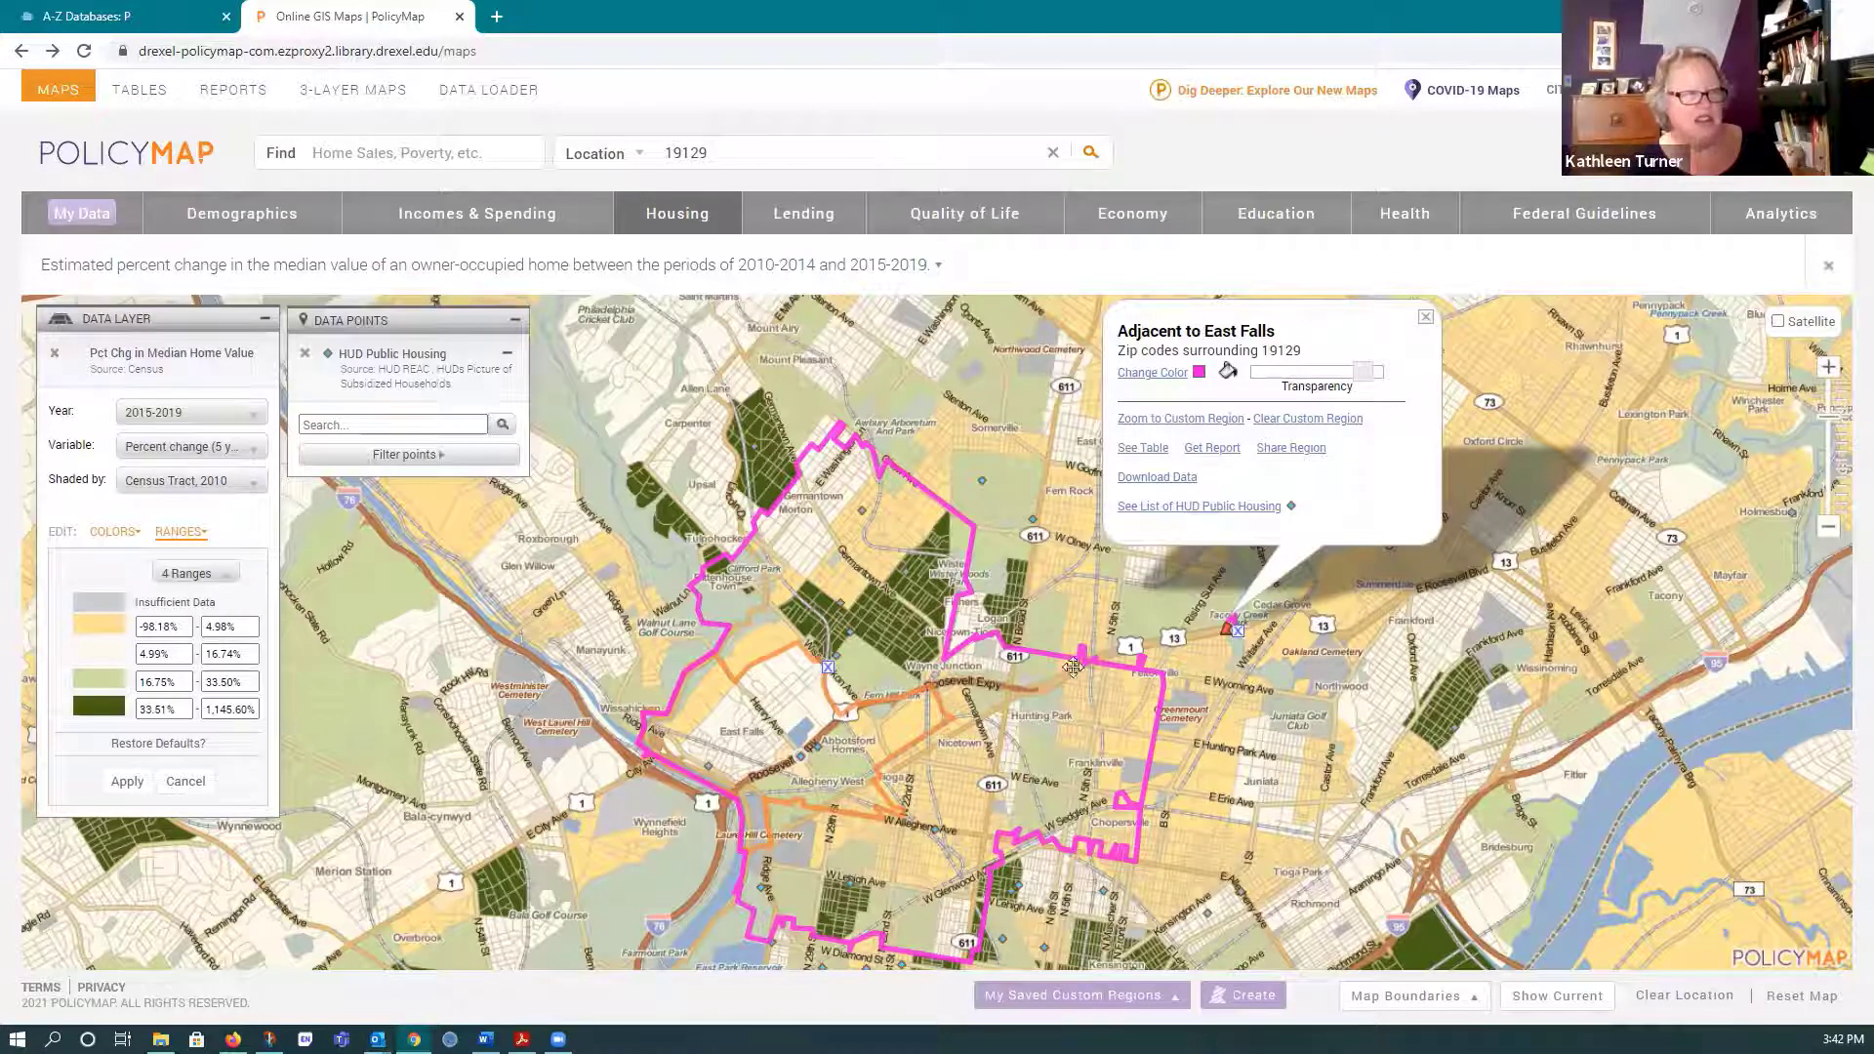
left_click(1426, 319)
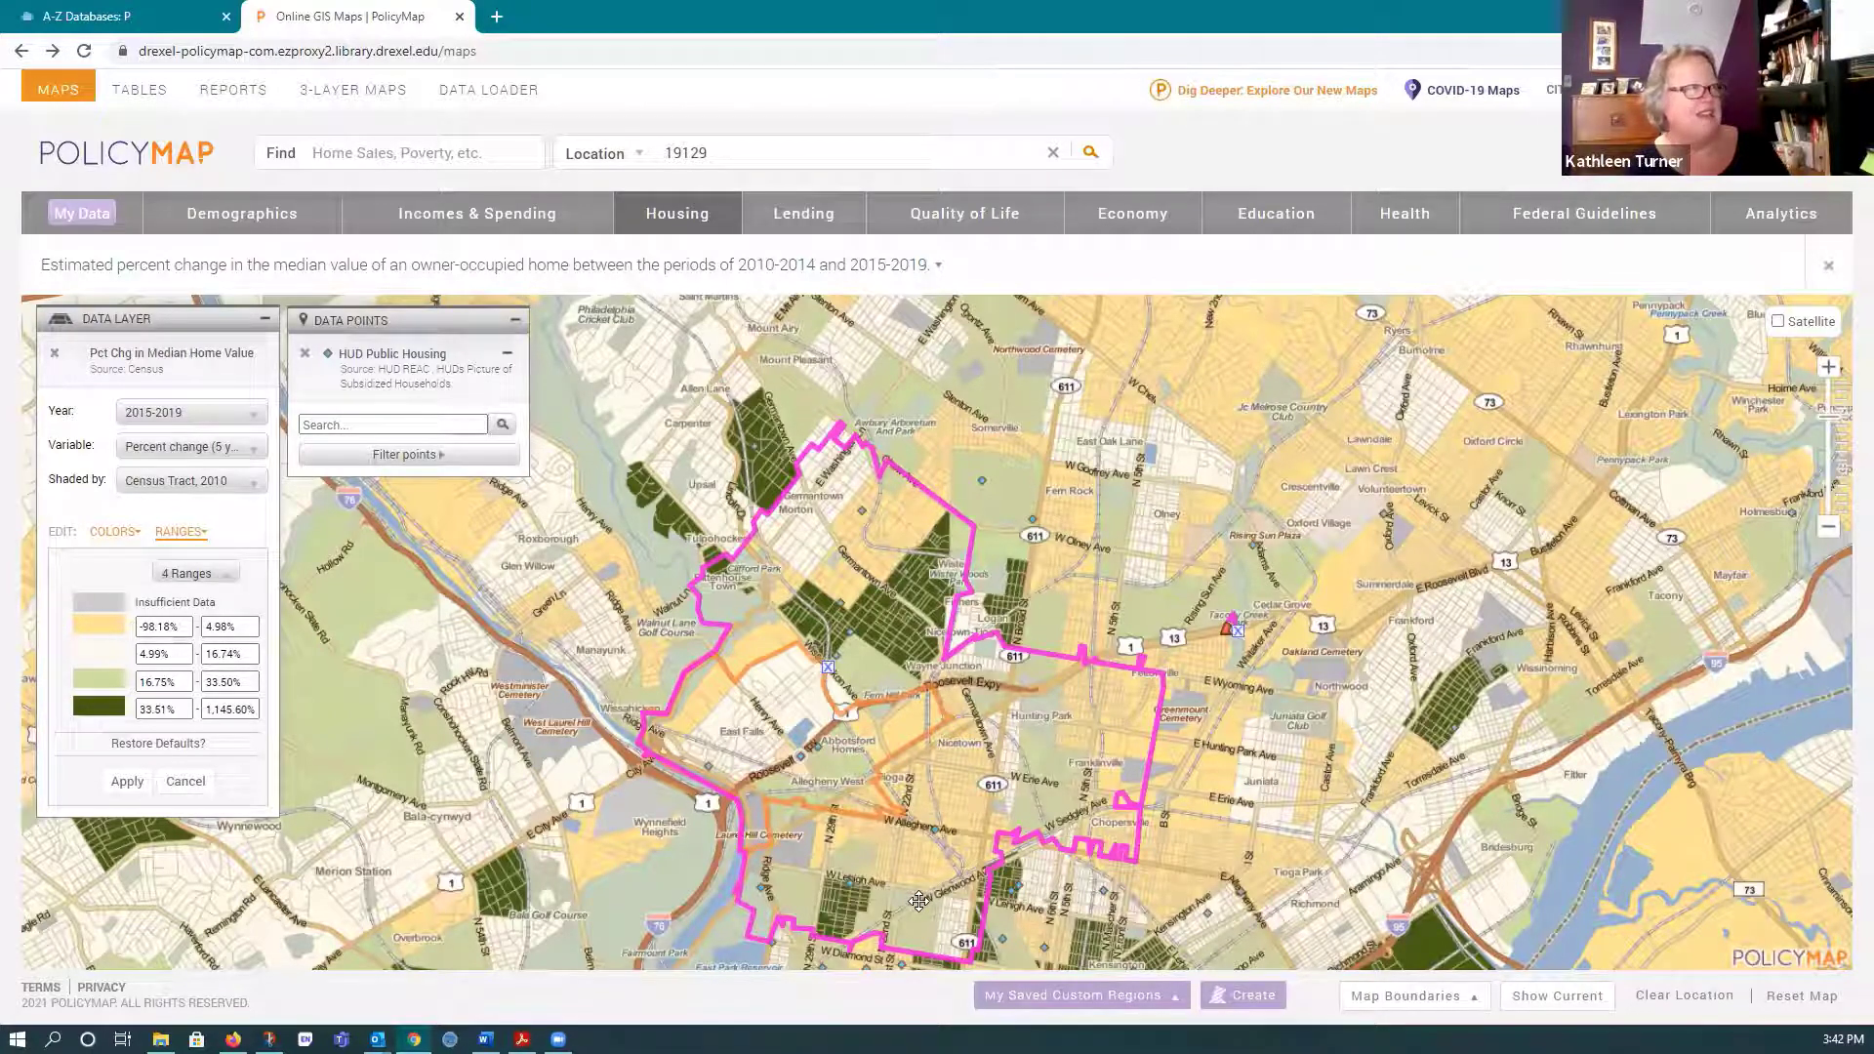
- Remove the HUD Public Housing points and the median home value layer from the map, and switch to 3-Layer Maps
left_click(306, 361)
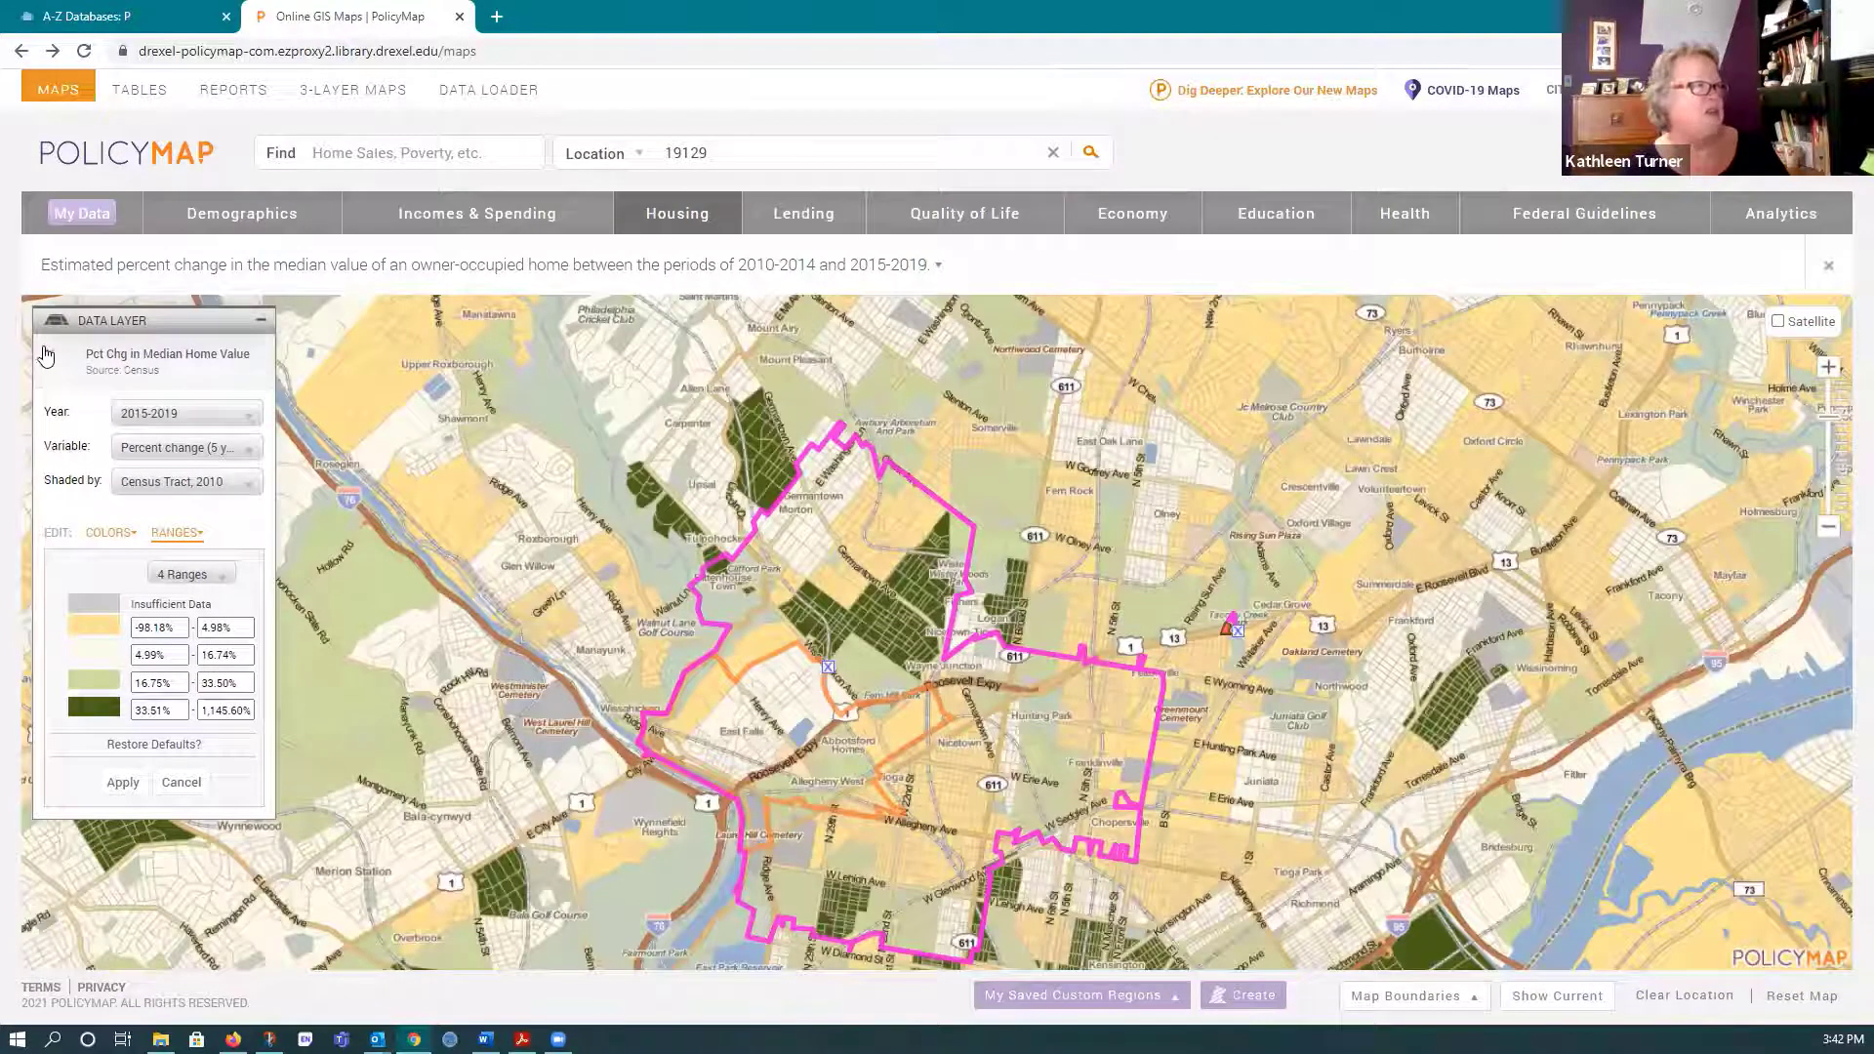
left_click(49, 354)
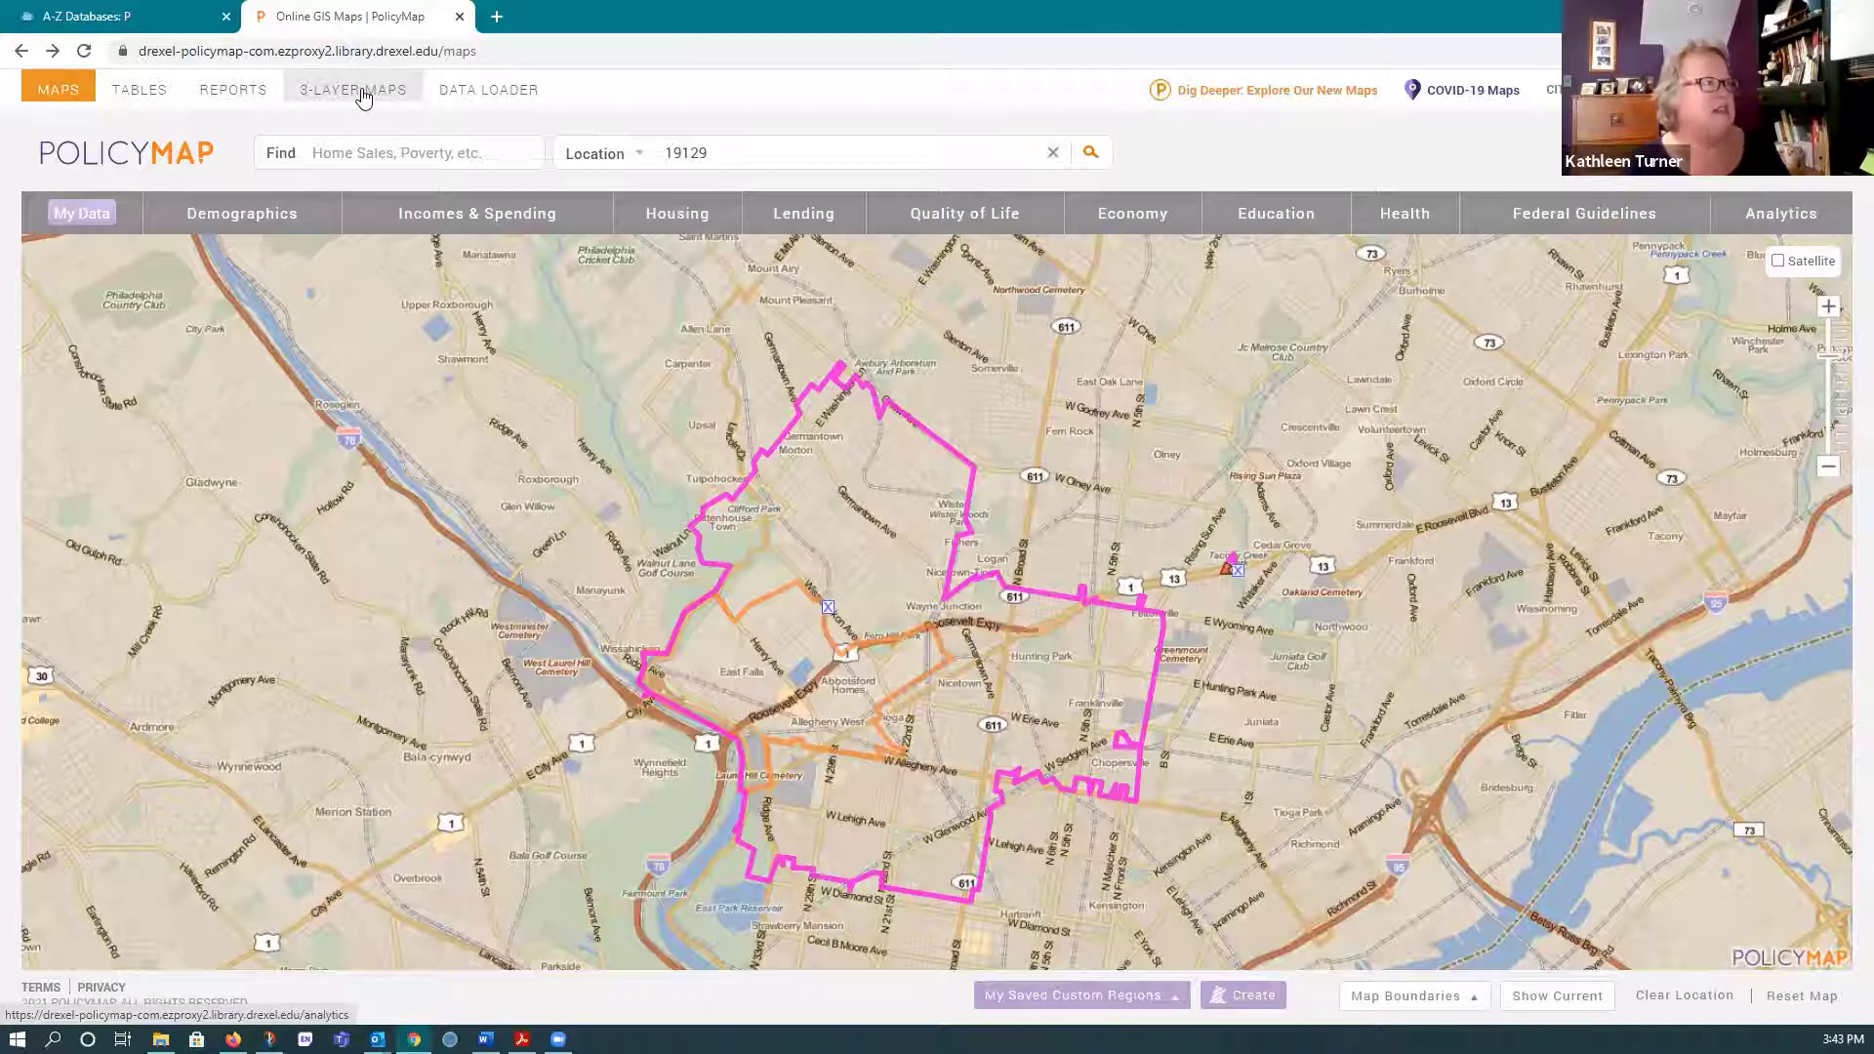
left_click(357, 89)
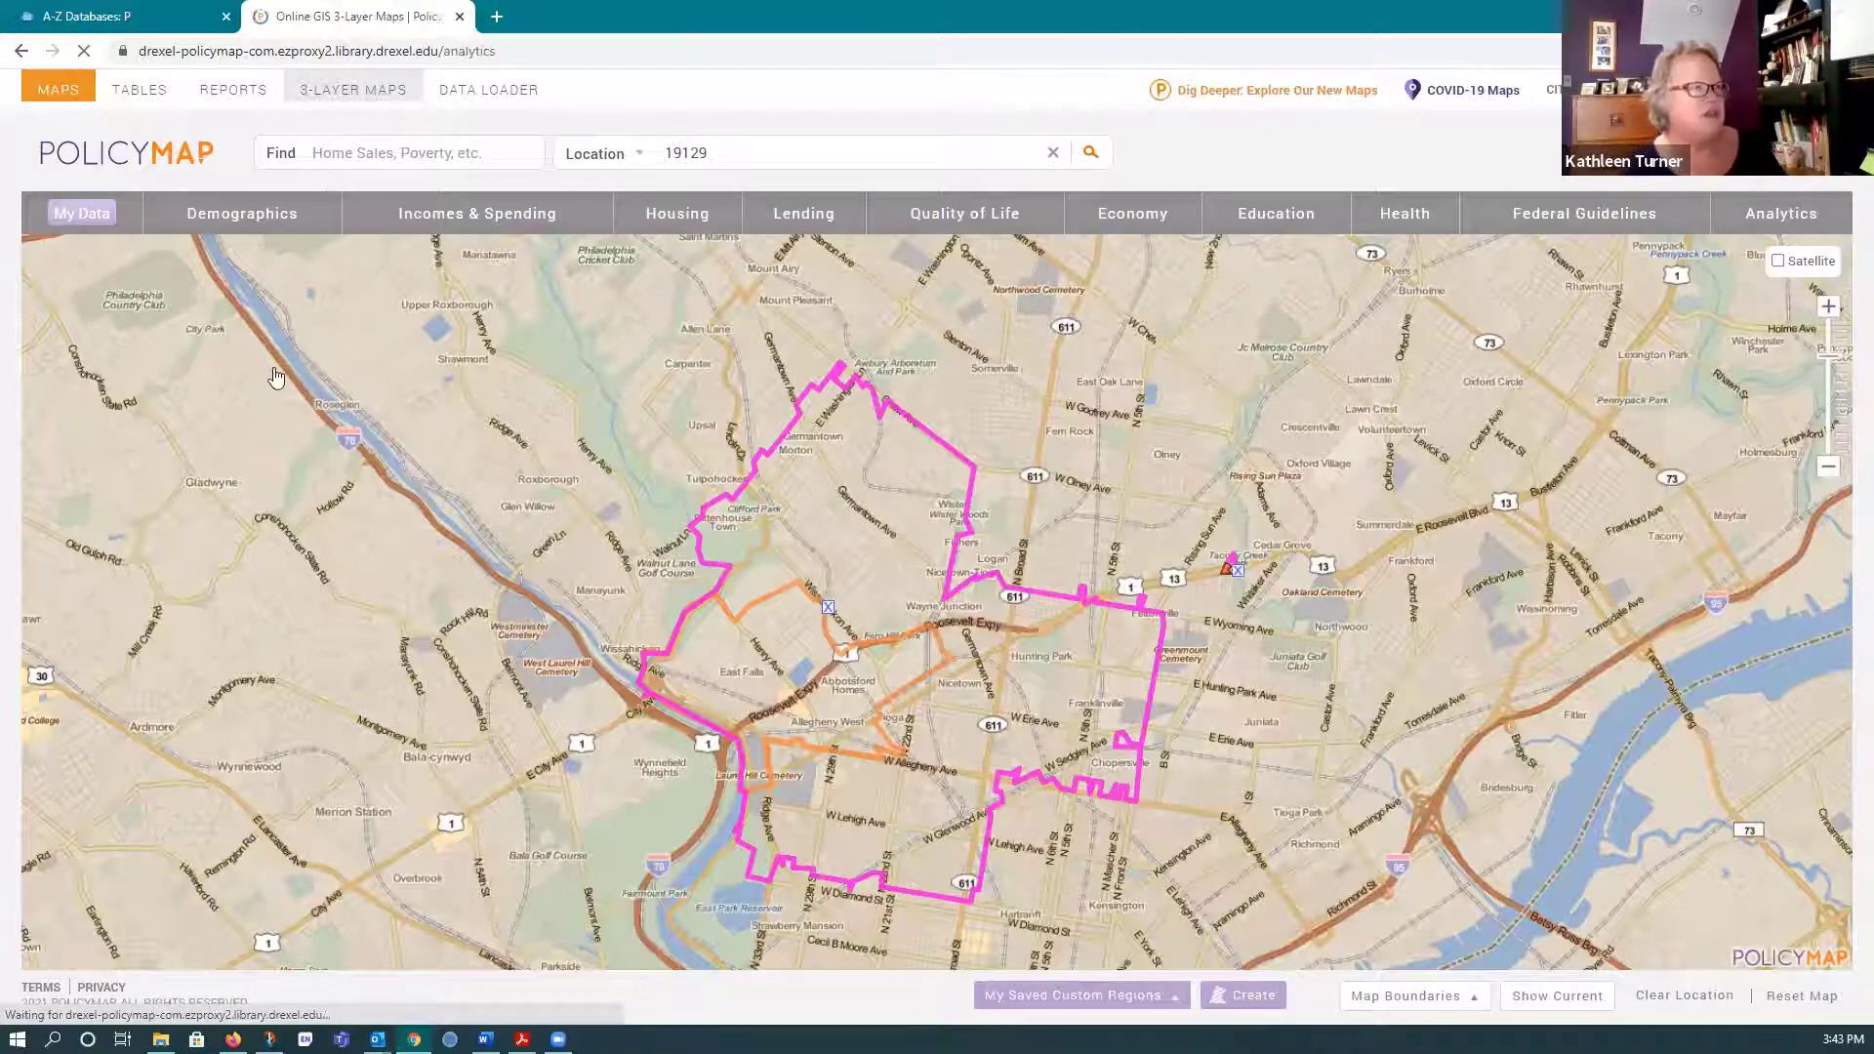
left_click(332, 88)
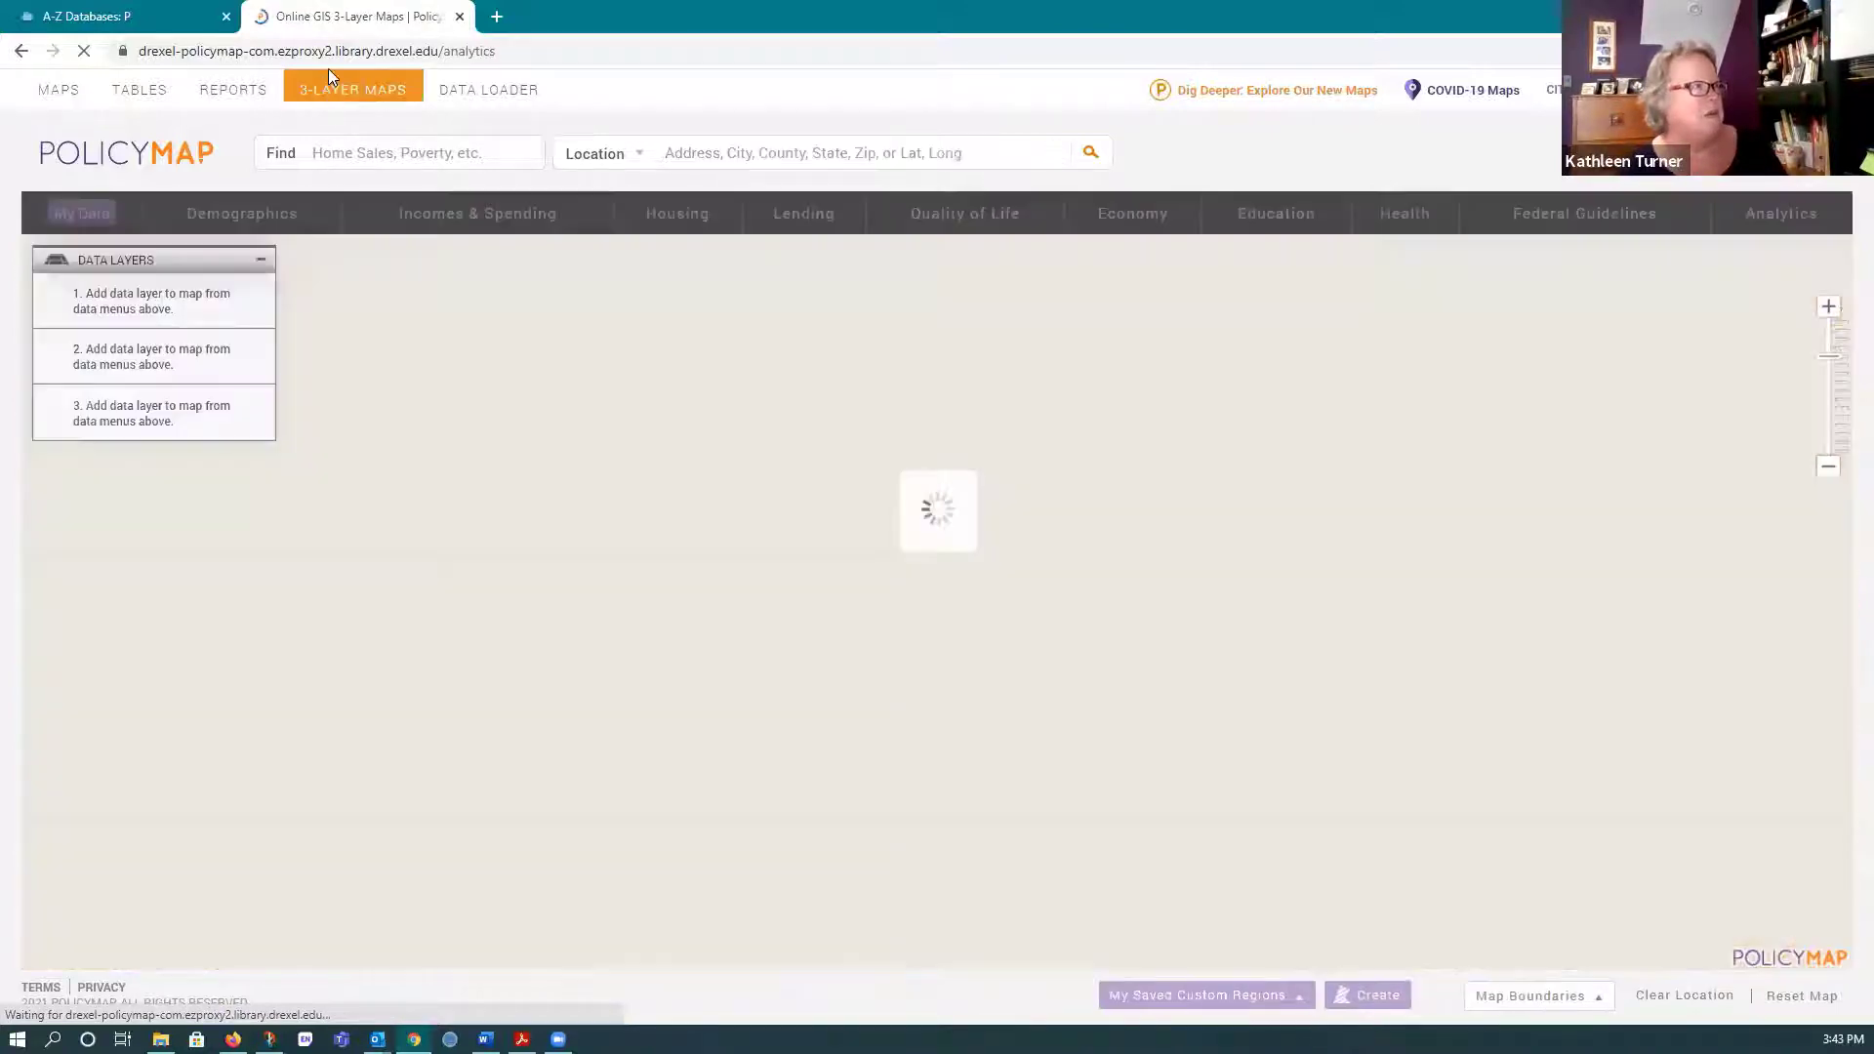
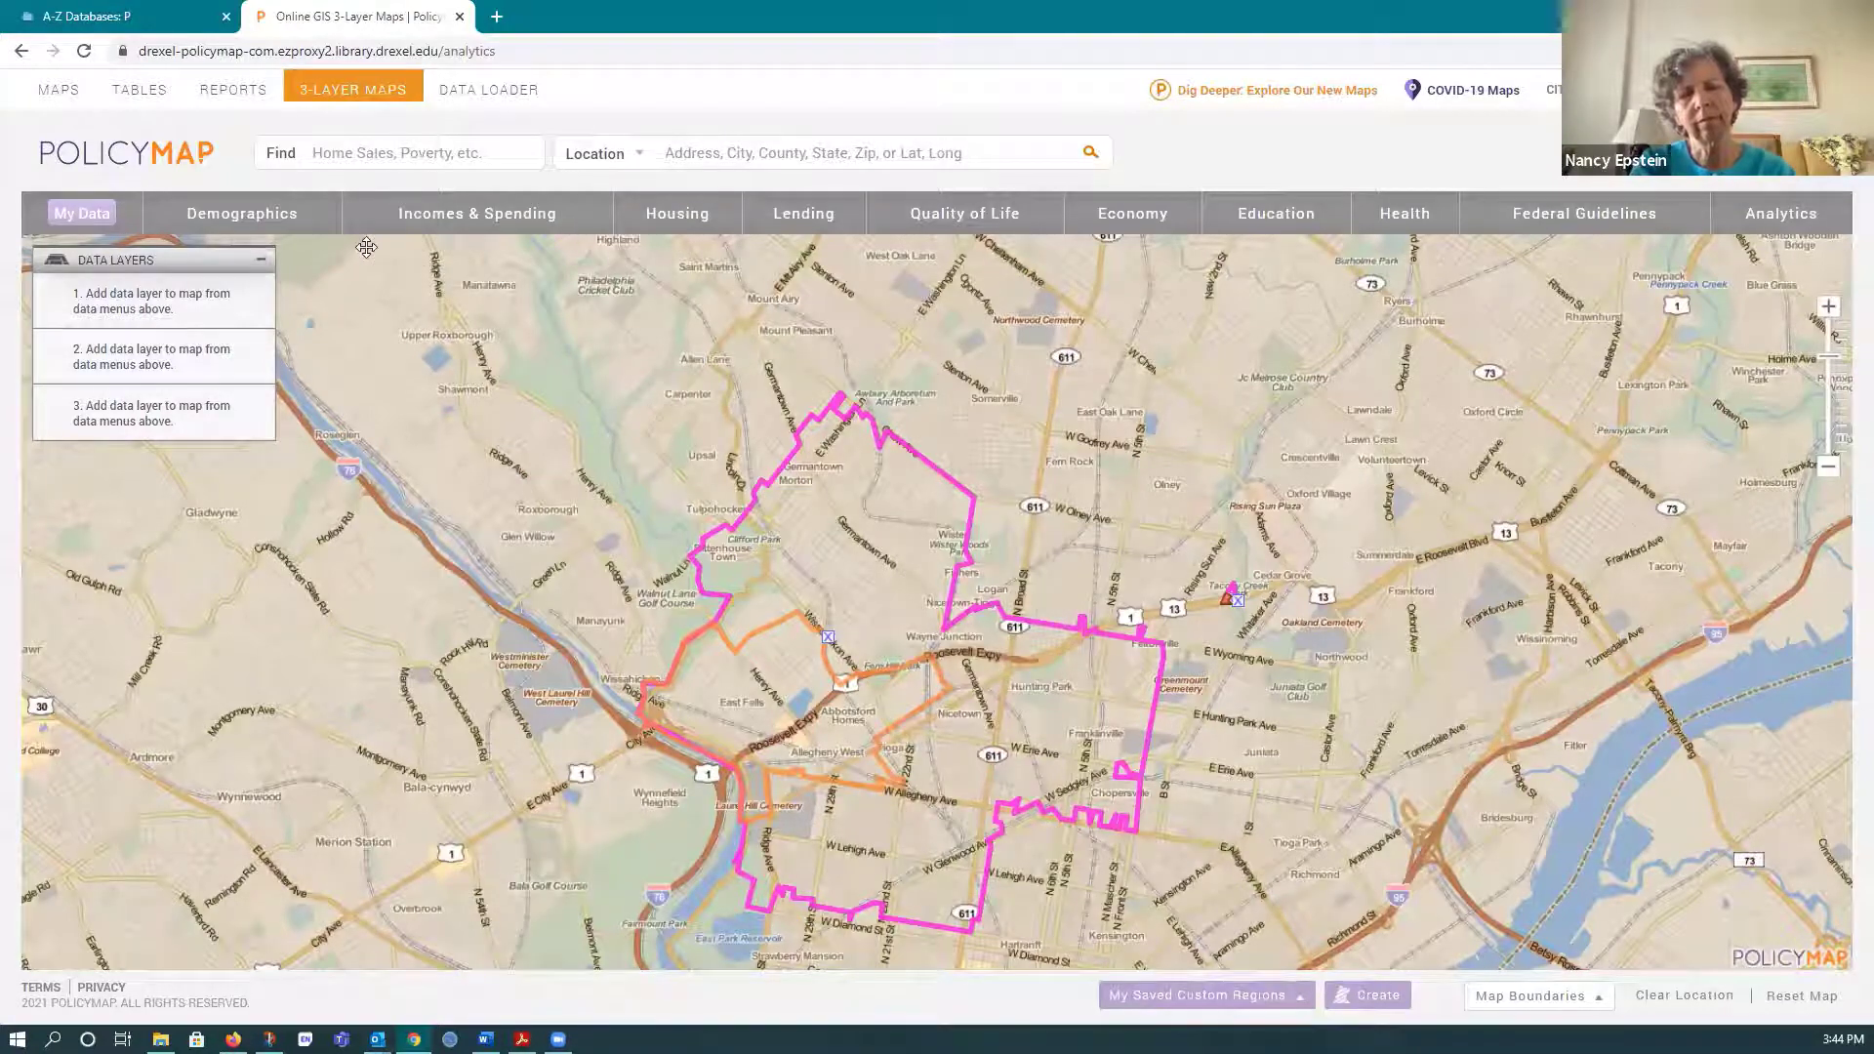
- Add the Age 65 or older demographic data layer to the 3-layer map and set its minimum to about 22.93%
left_click(231, 215)
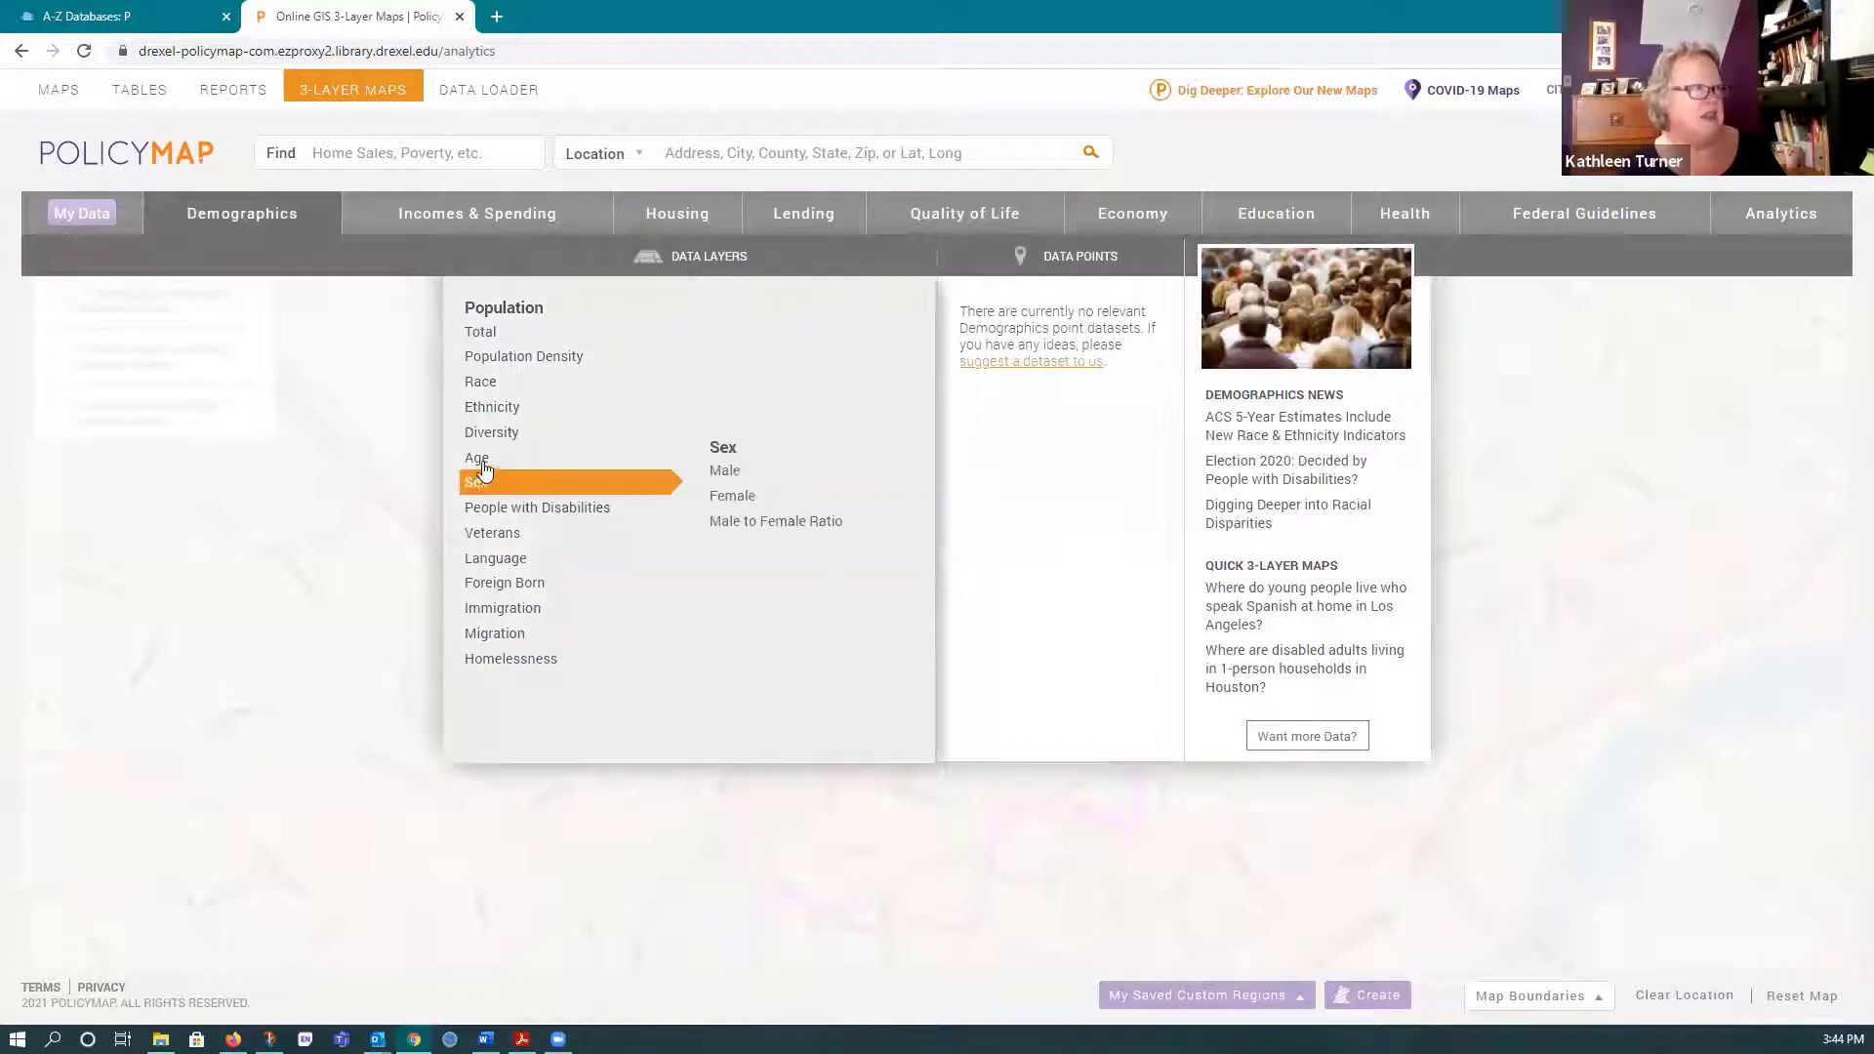
mouse_move(484, 460)
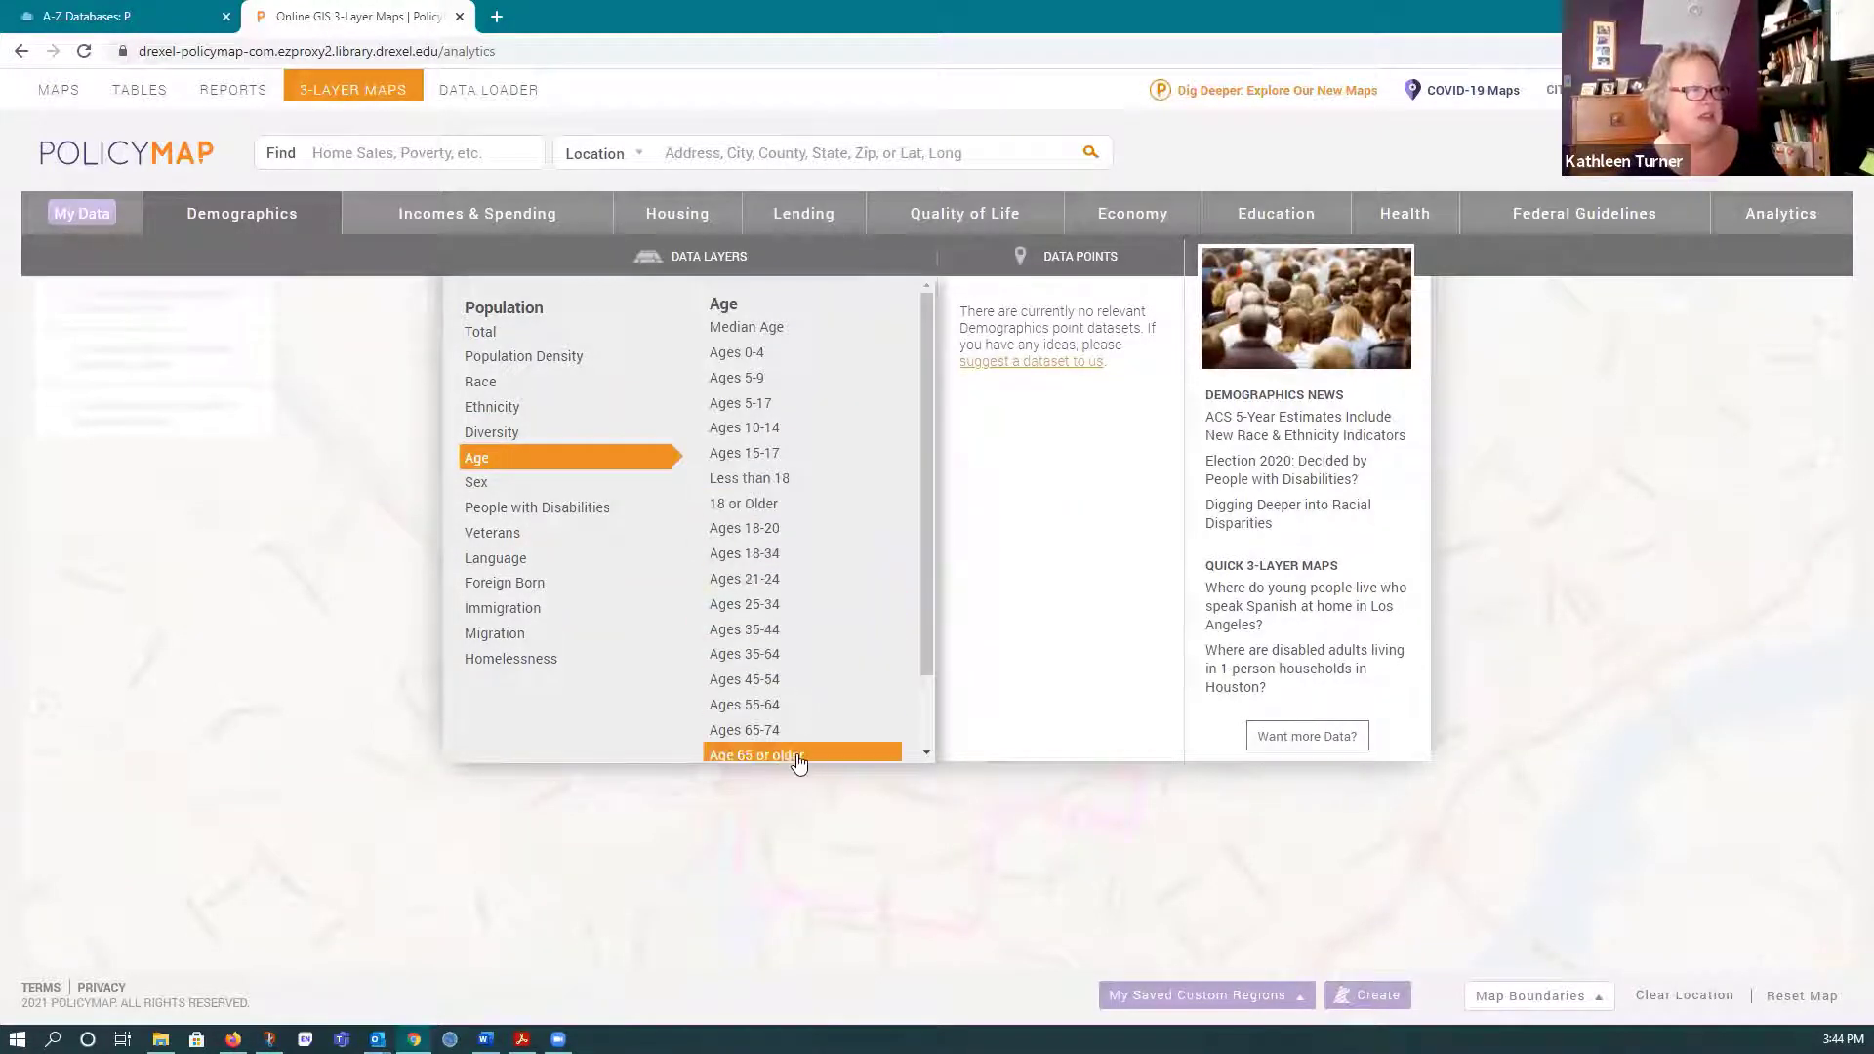
left_click_drag(926, 662, 916, 734)
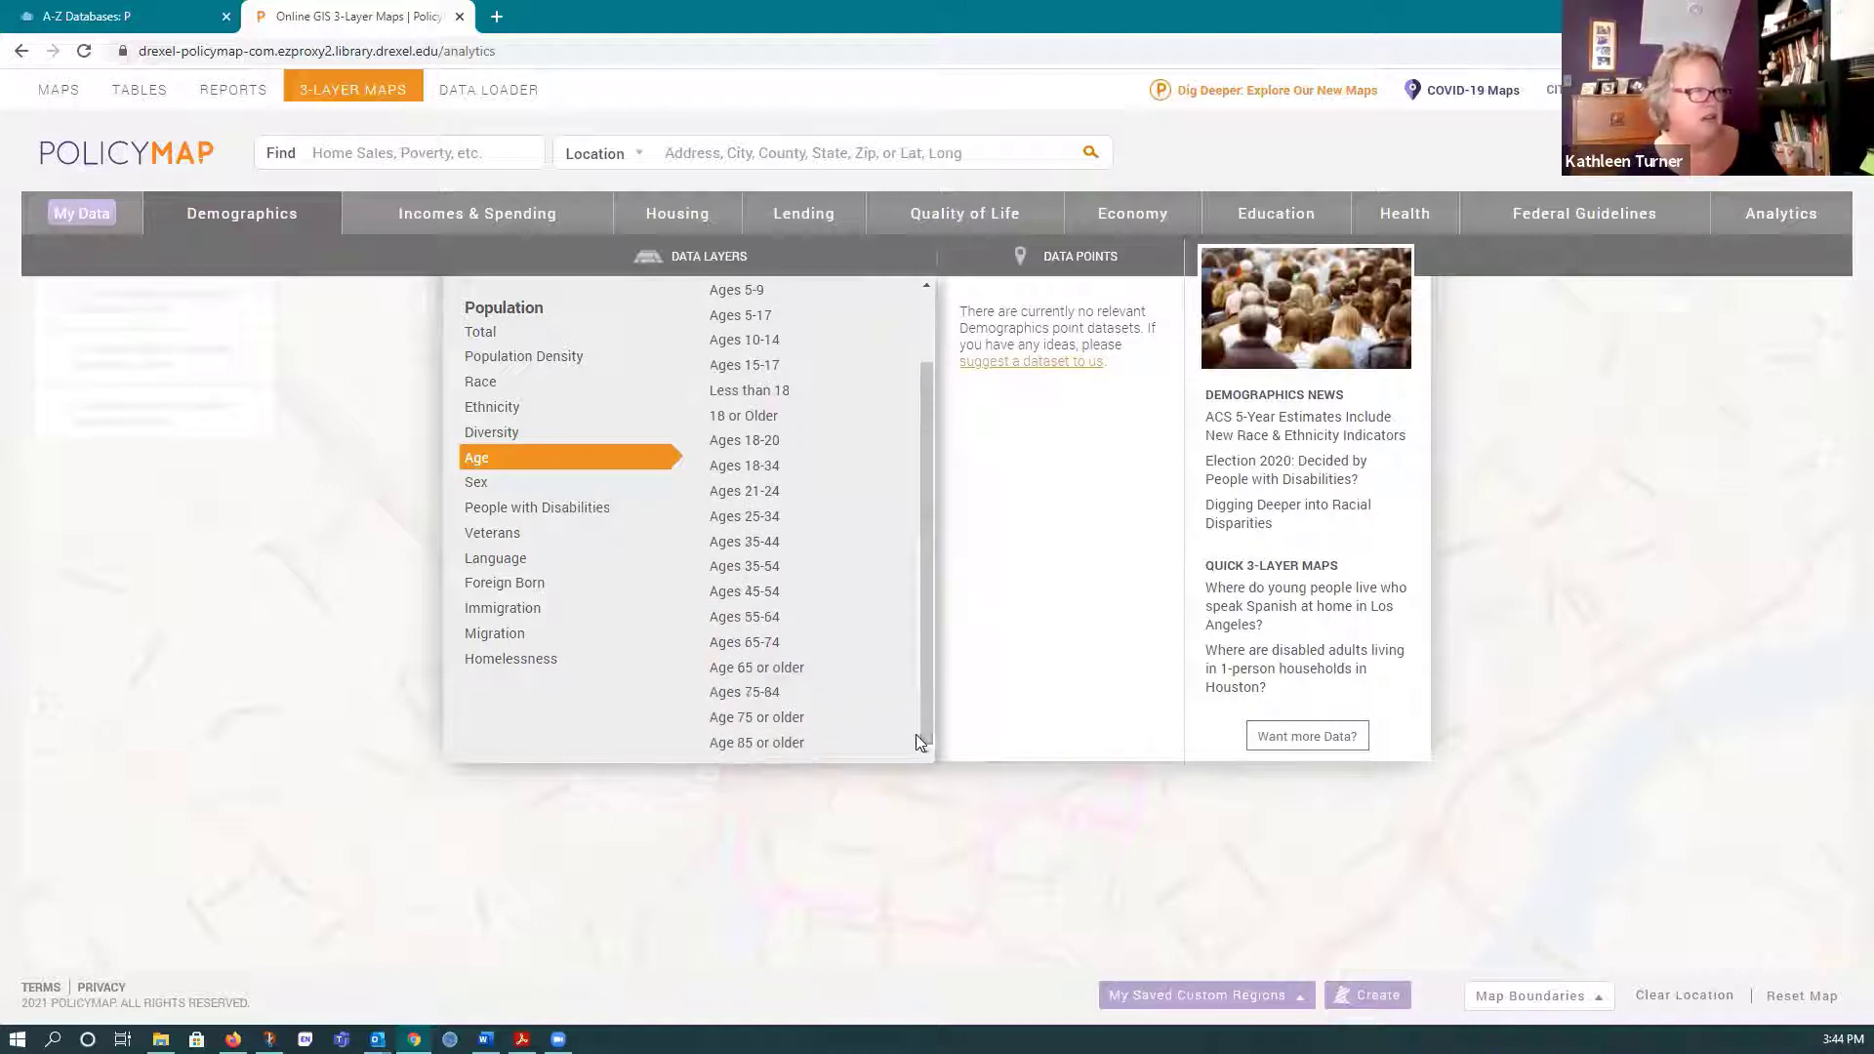
left_click(759, 672)
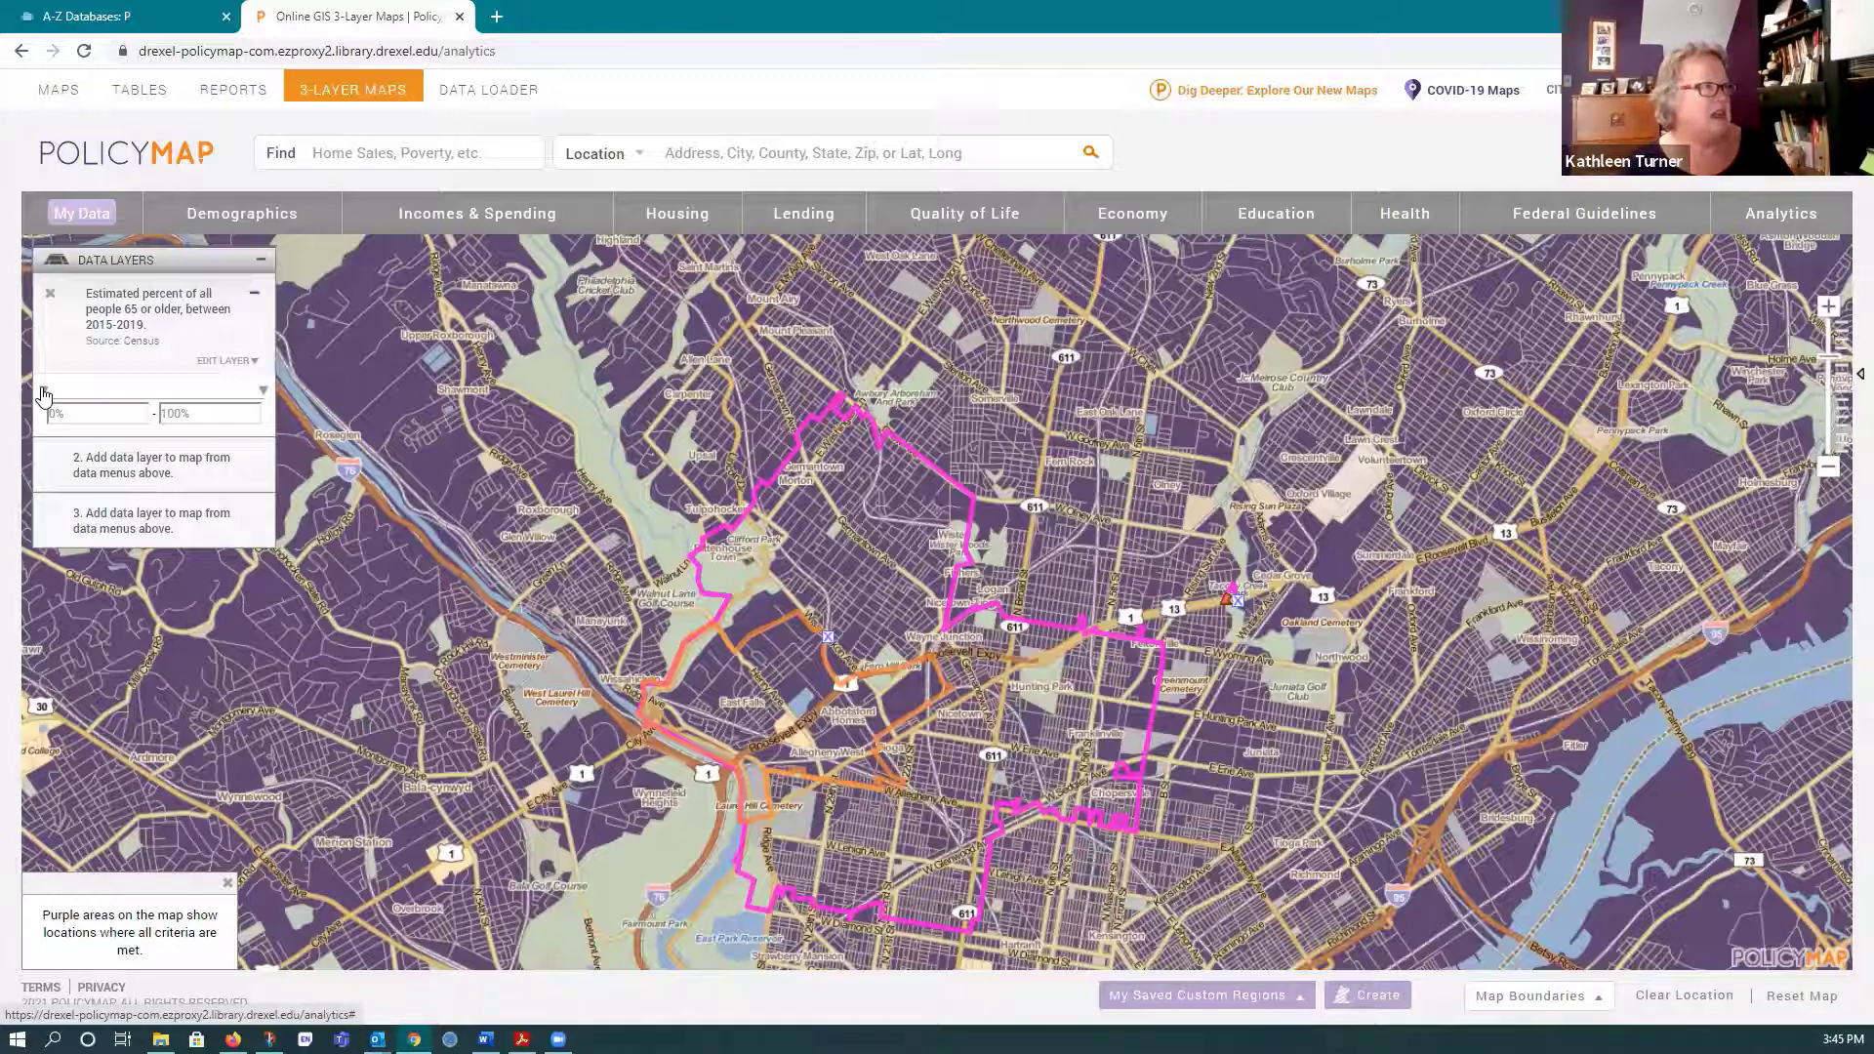
left_click_drag(43, 395, 155, 393)
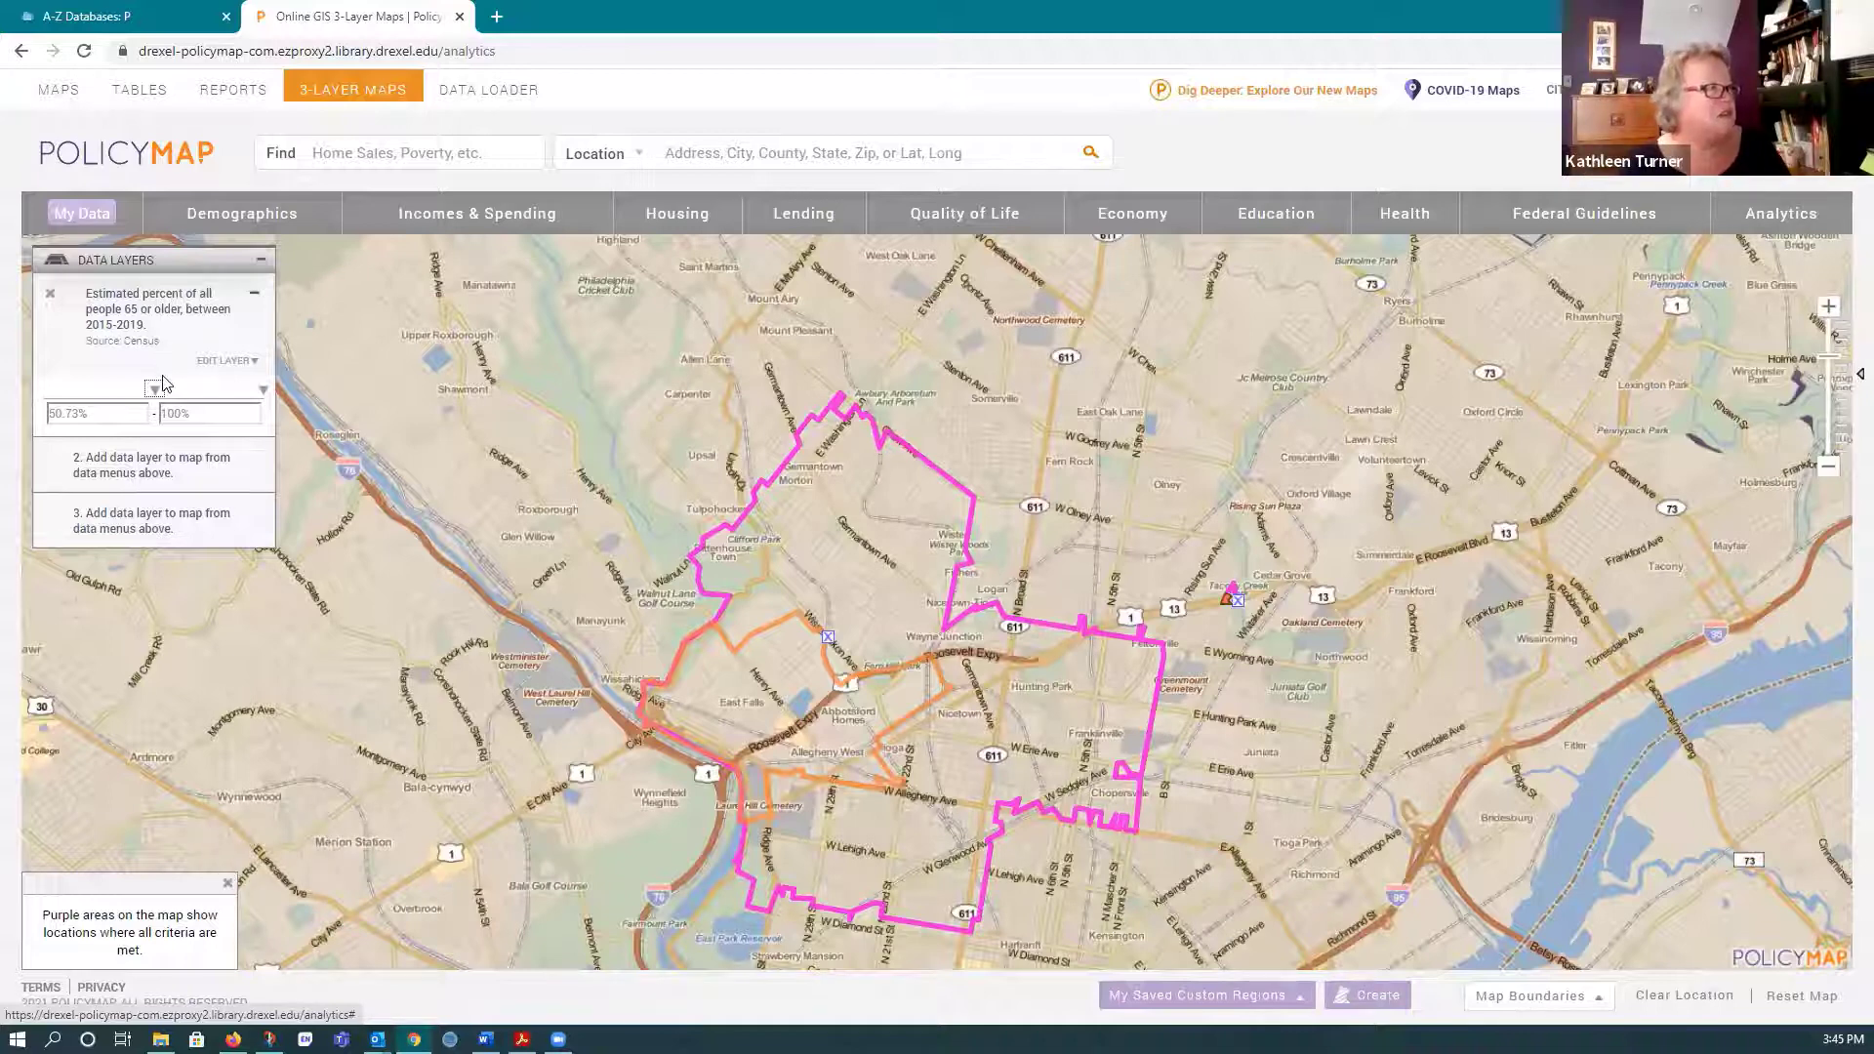
left_click_drag(161, 395, 101, 400)
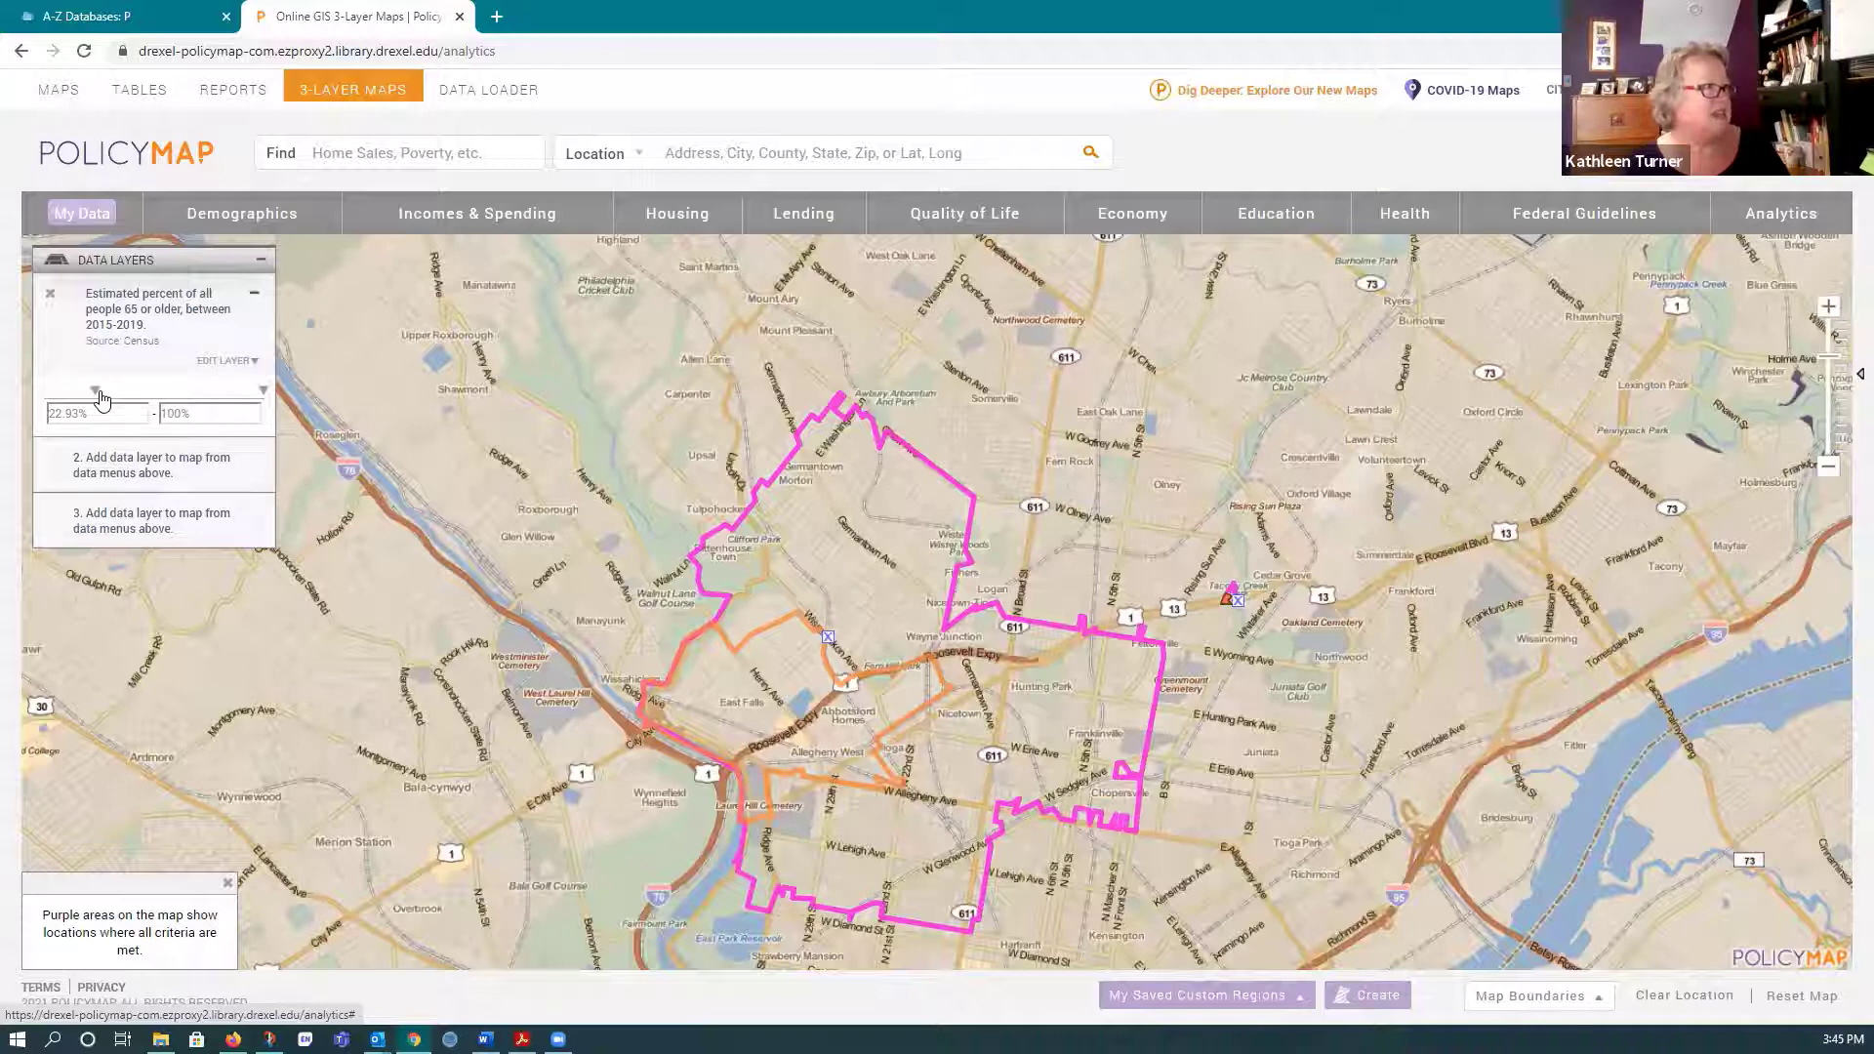
- Set the age 65 or older layer's minimum to about 26.83% and shade the layer by Block Group, 2010
left_click_drag(101, 400, 110, 396)
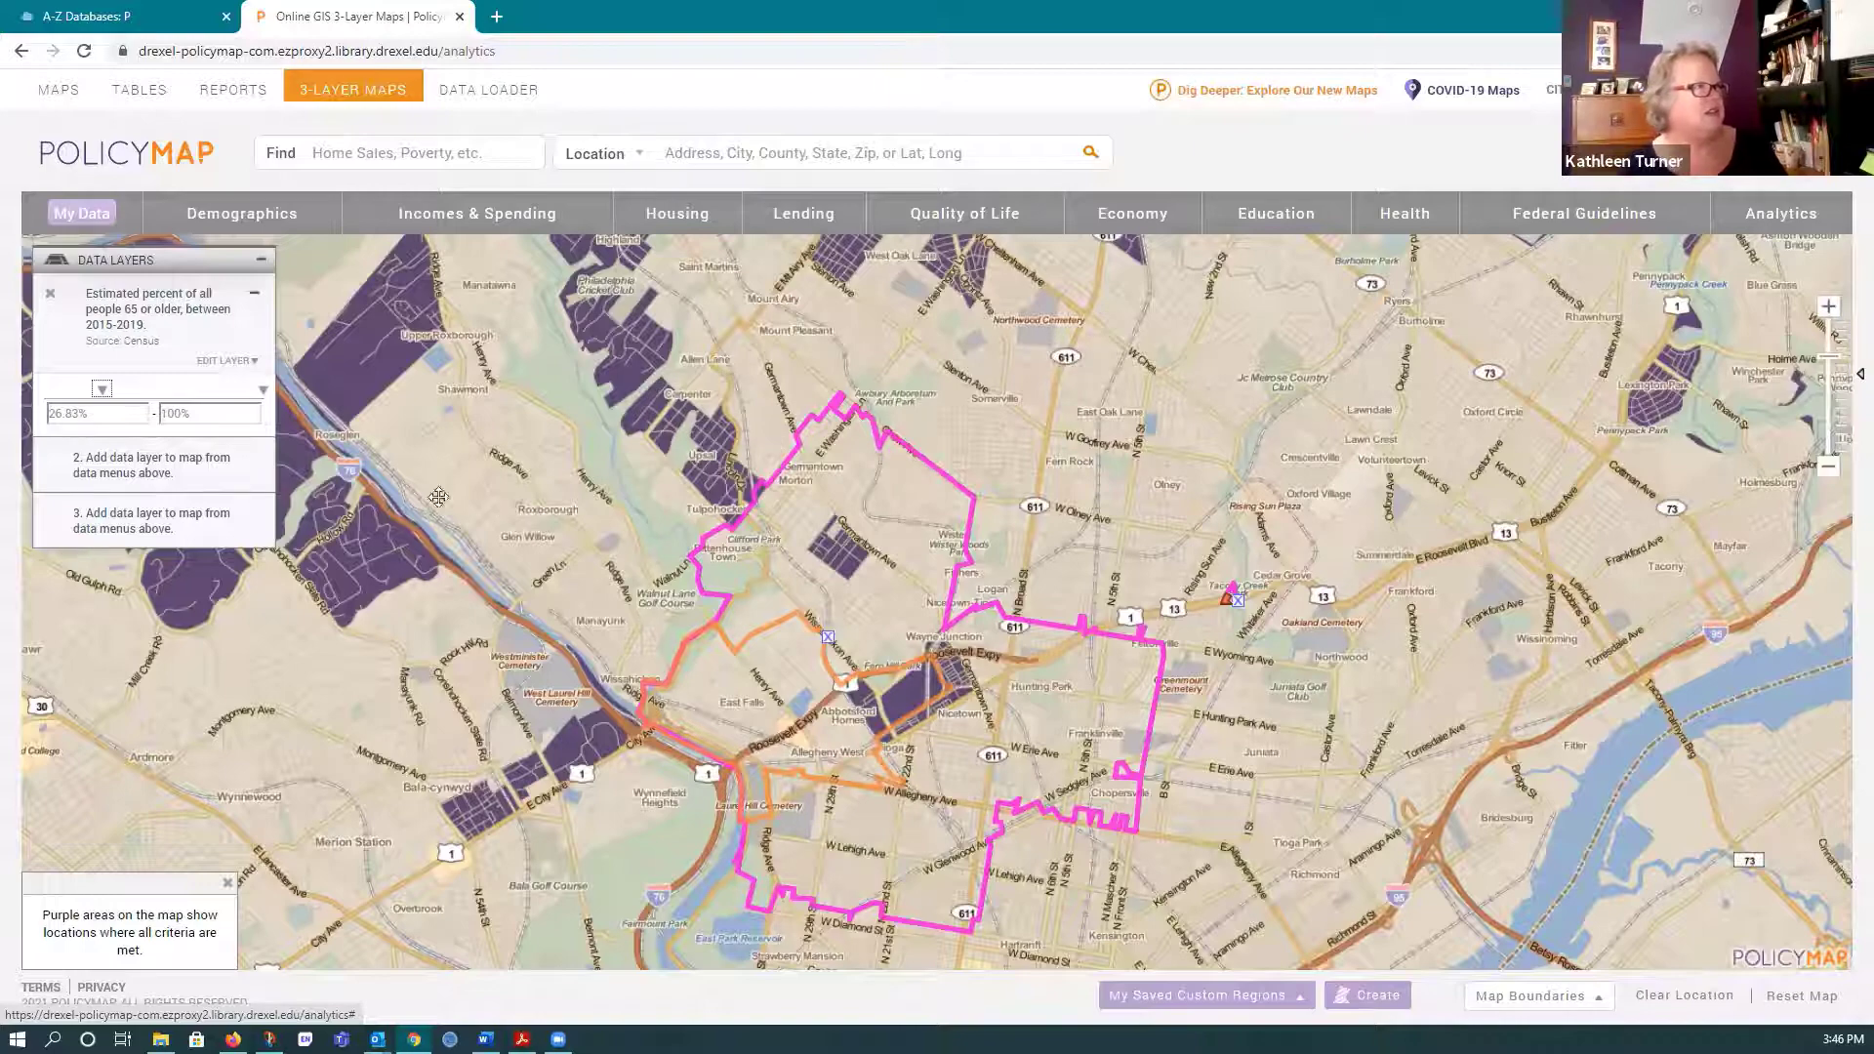
left_click(257, 363)
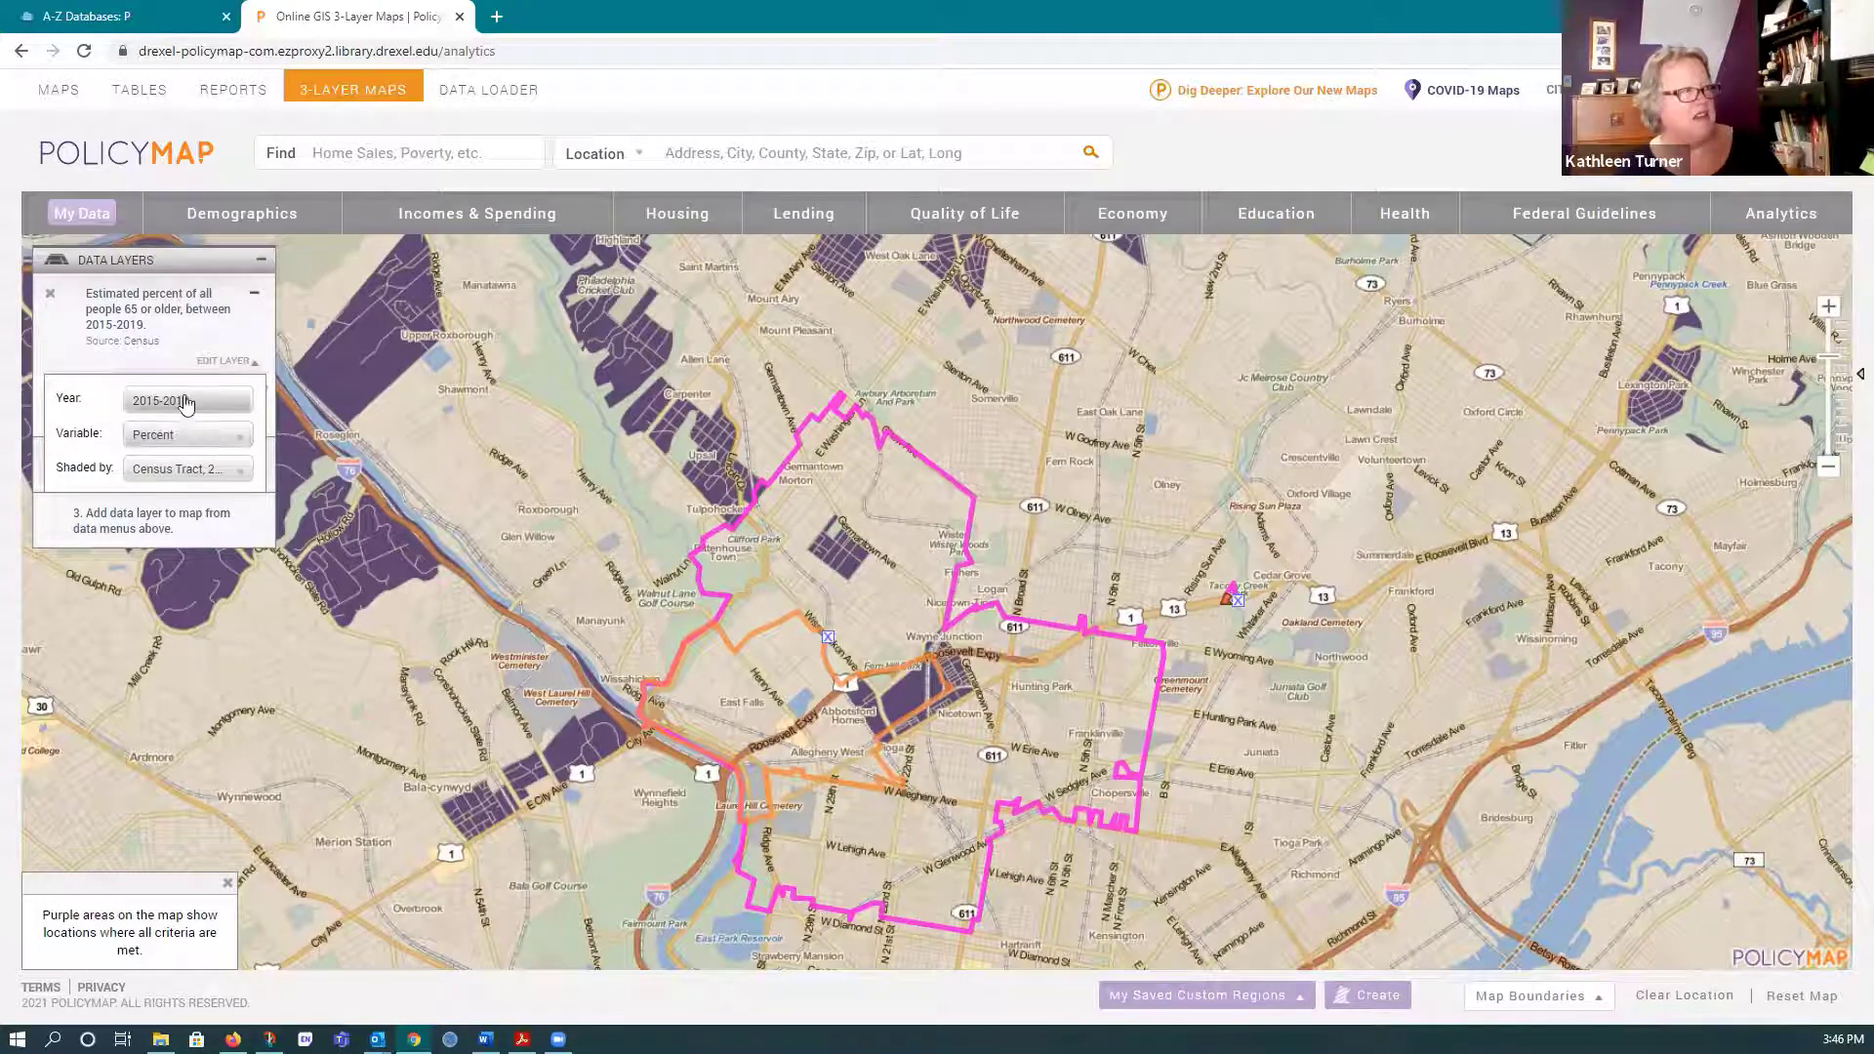
left_click(237, 470)
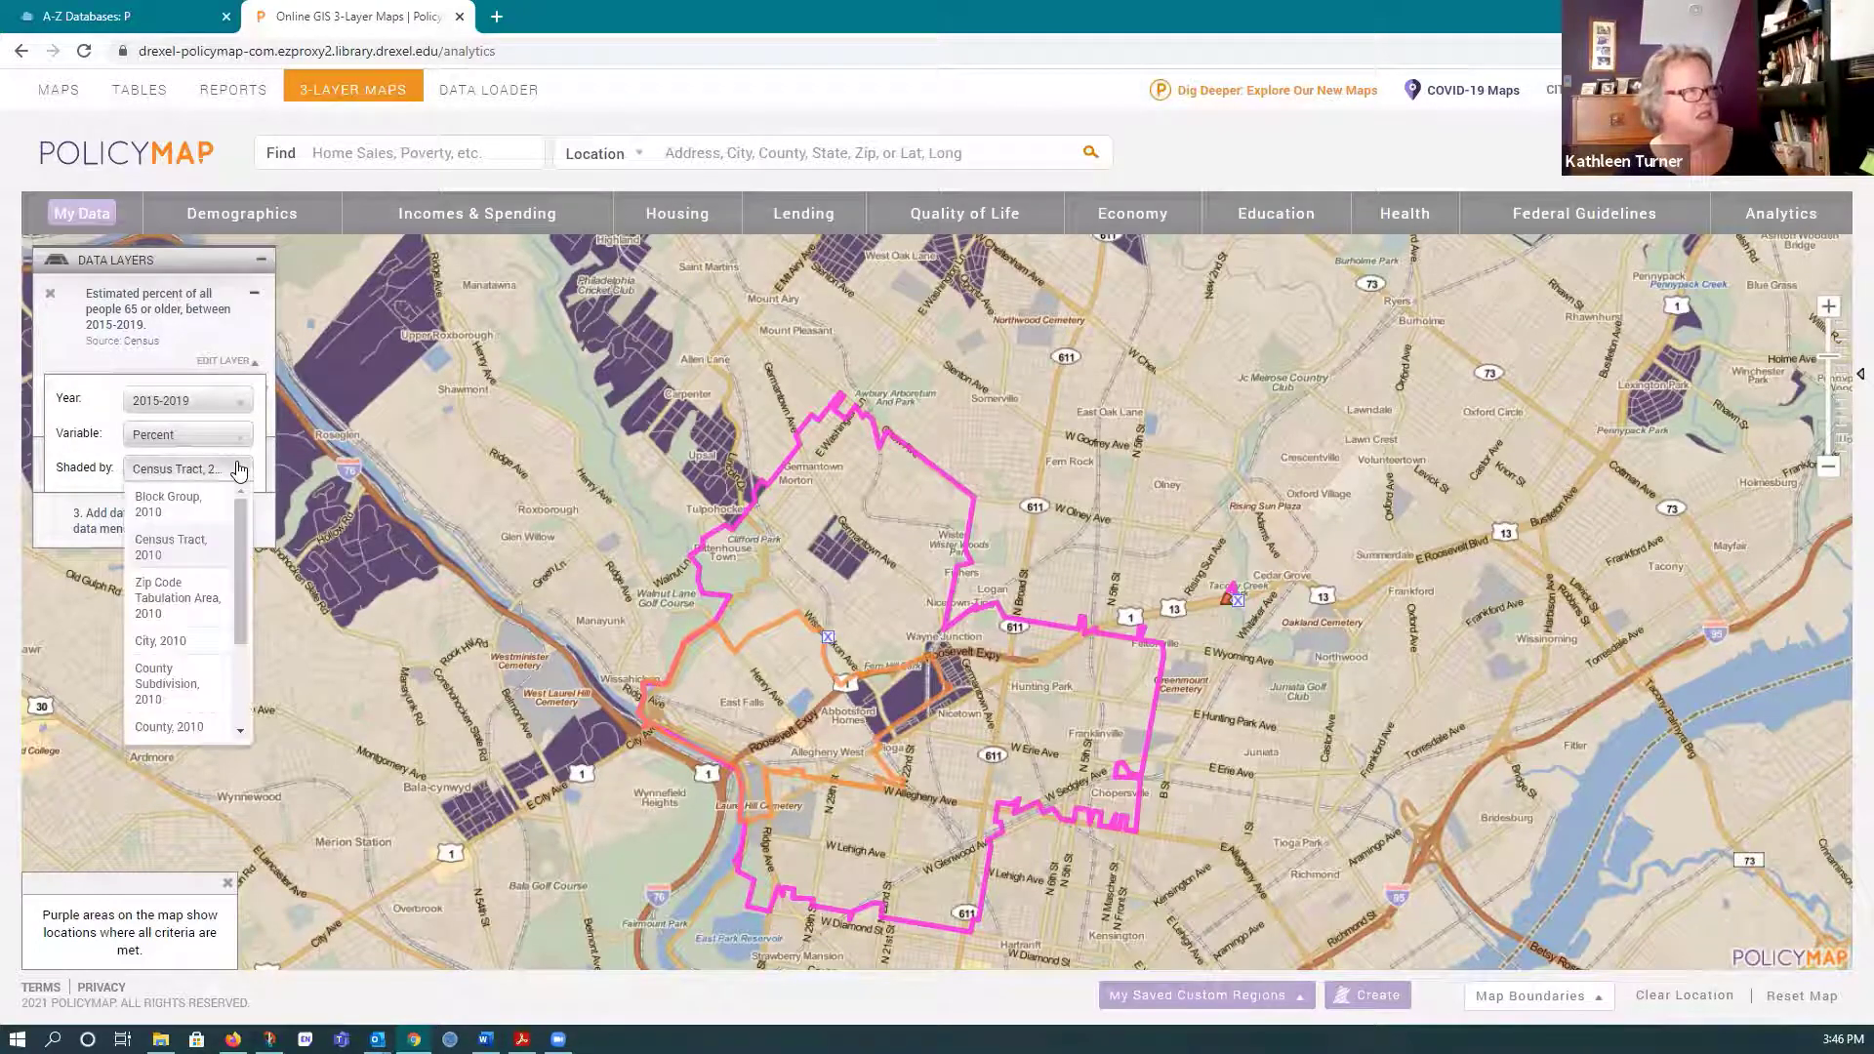
left_click(190, 498)
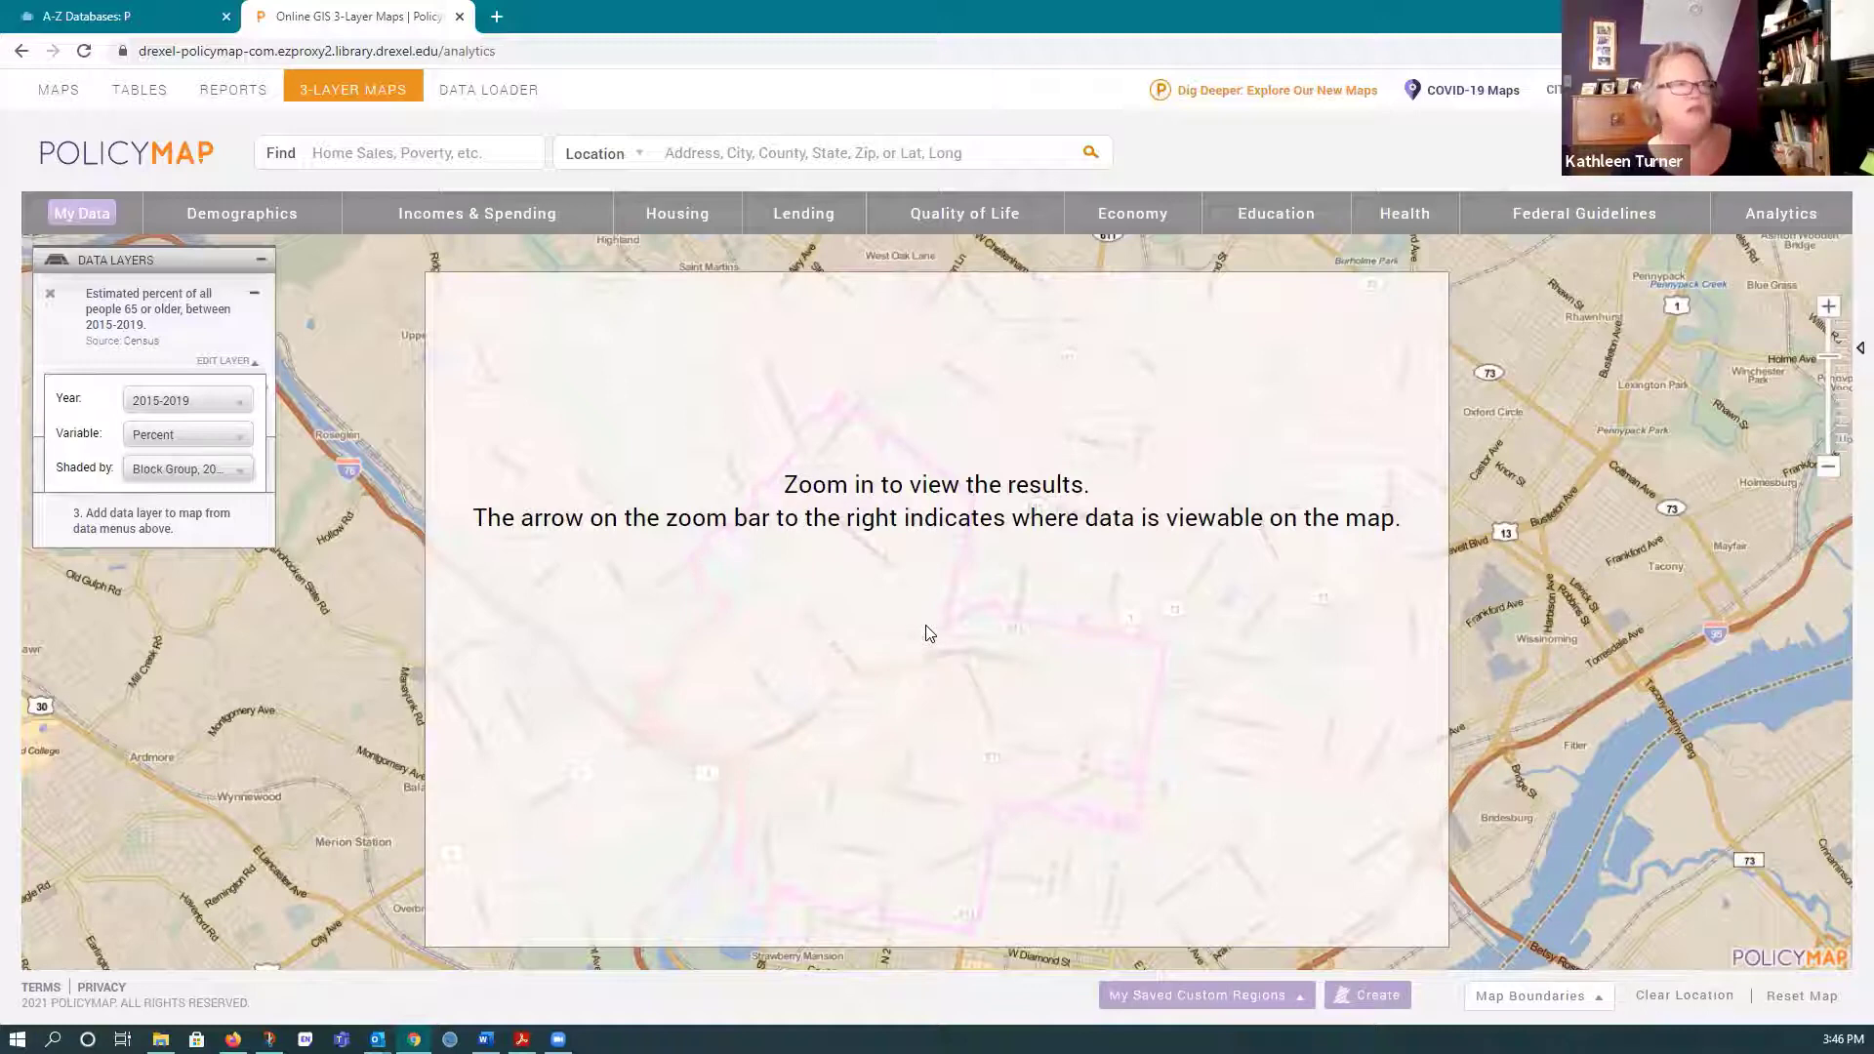
left_click(1830, 352)
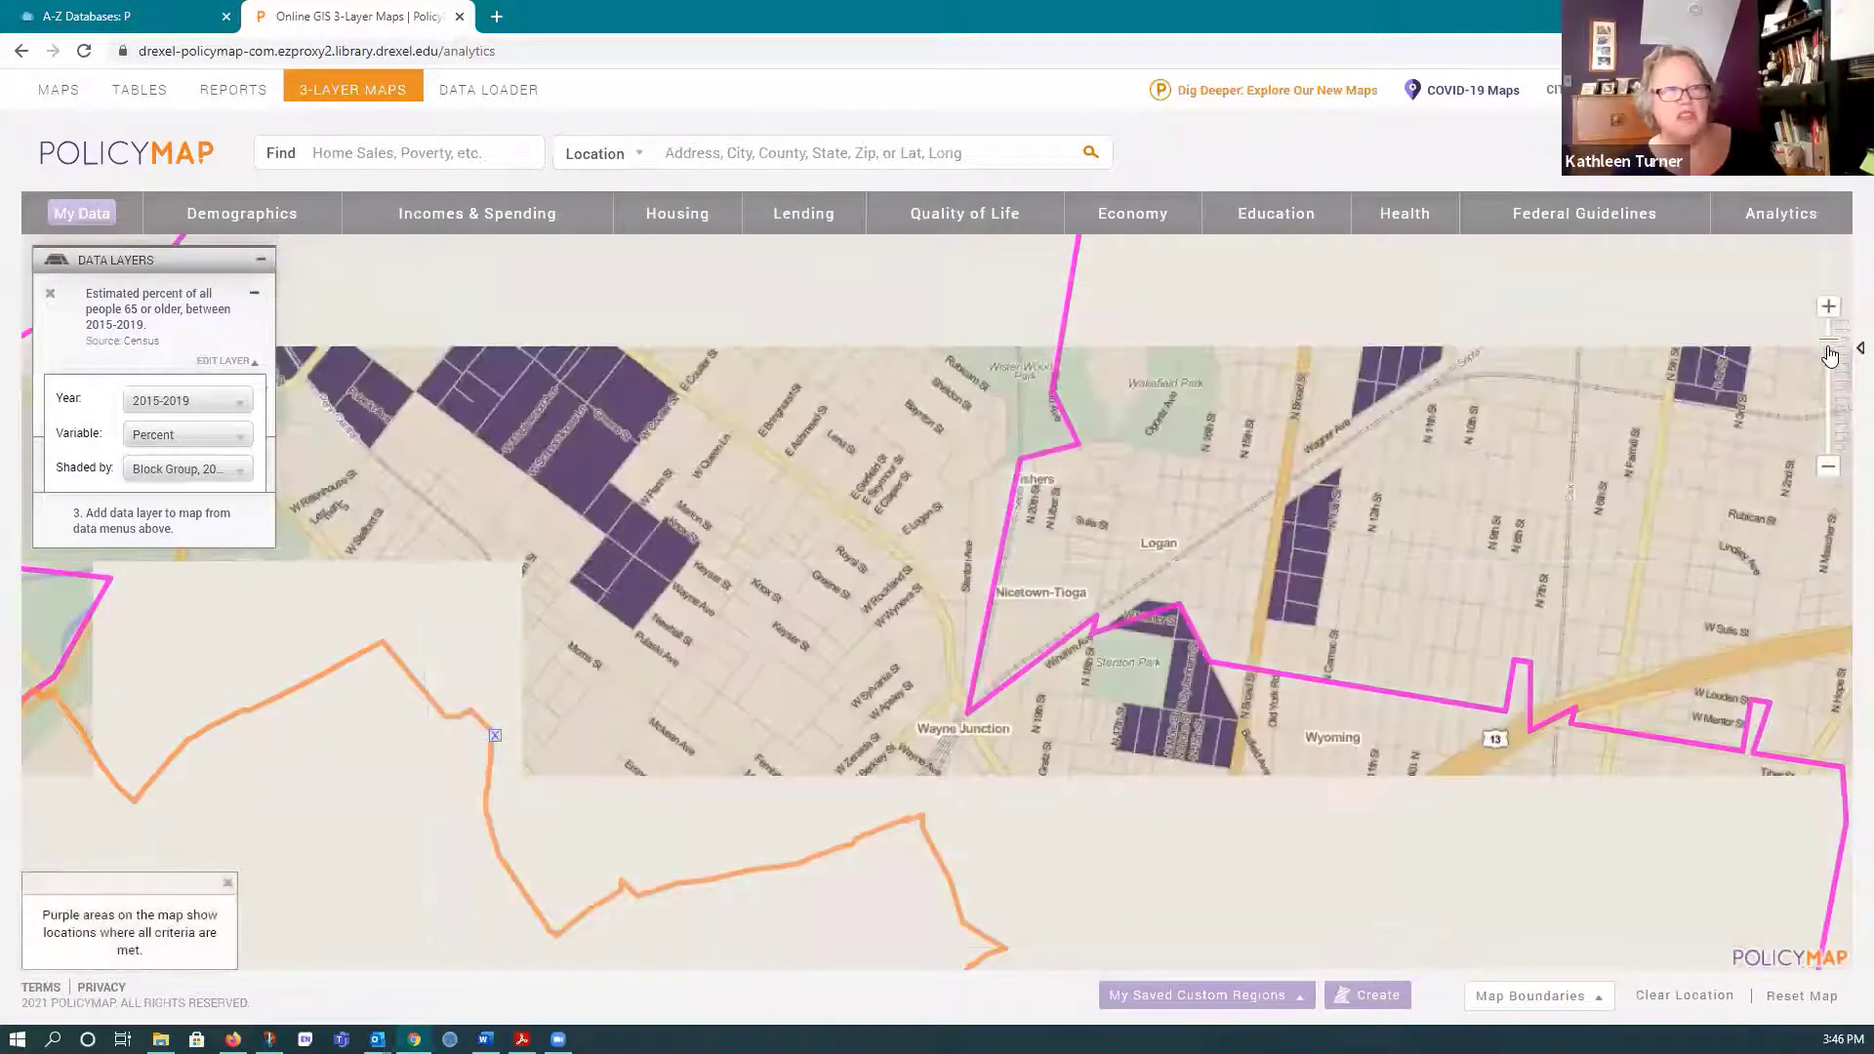
left_click(1830, 353)
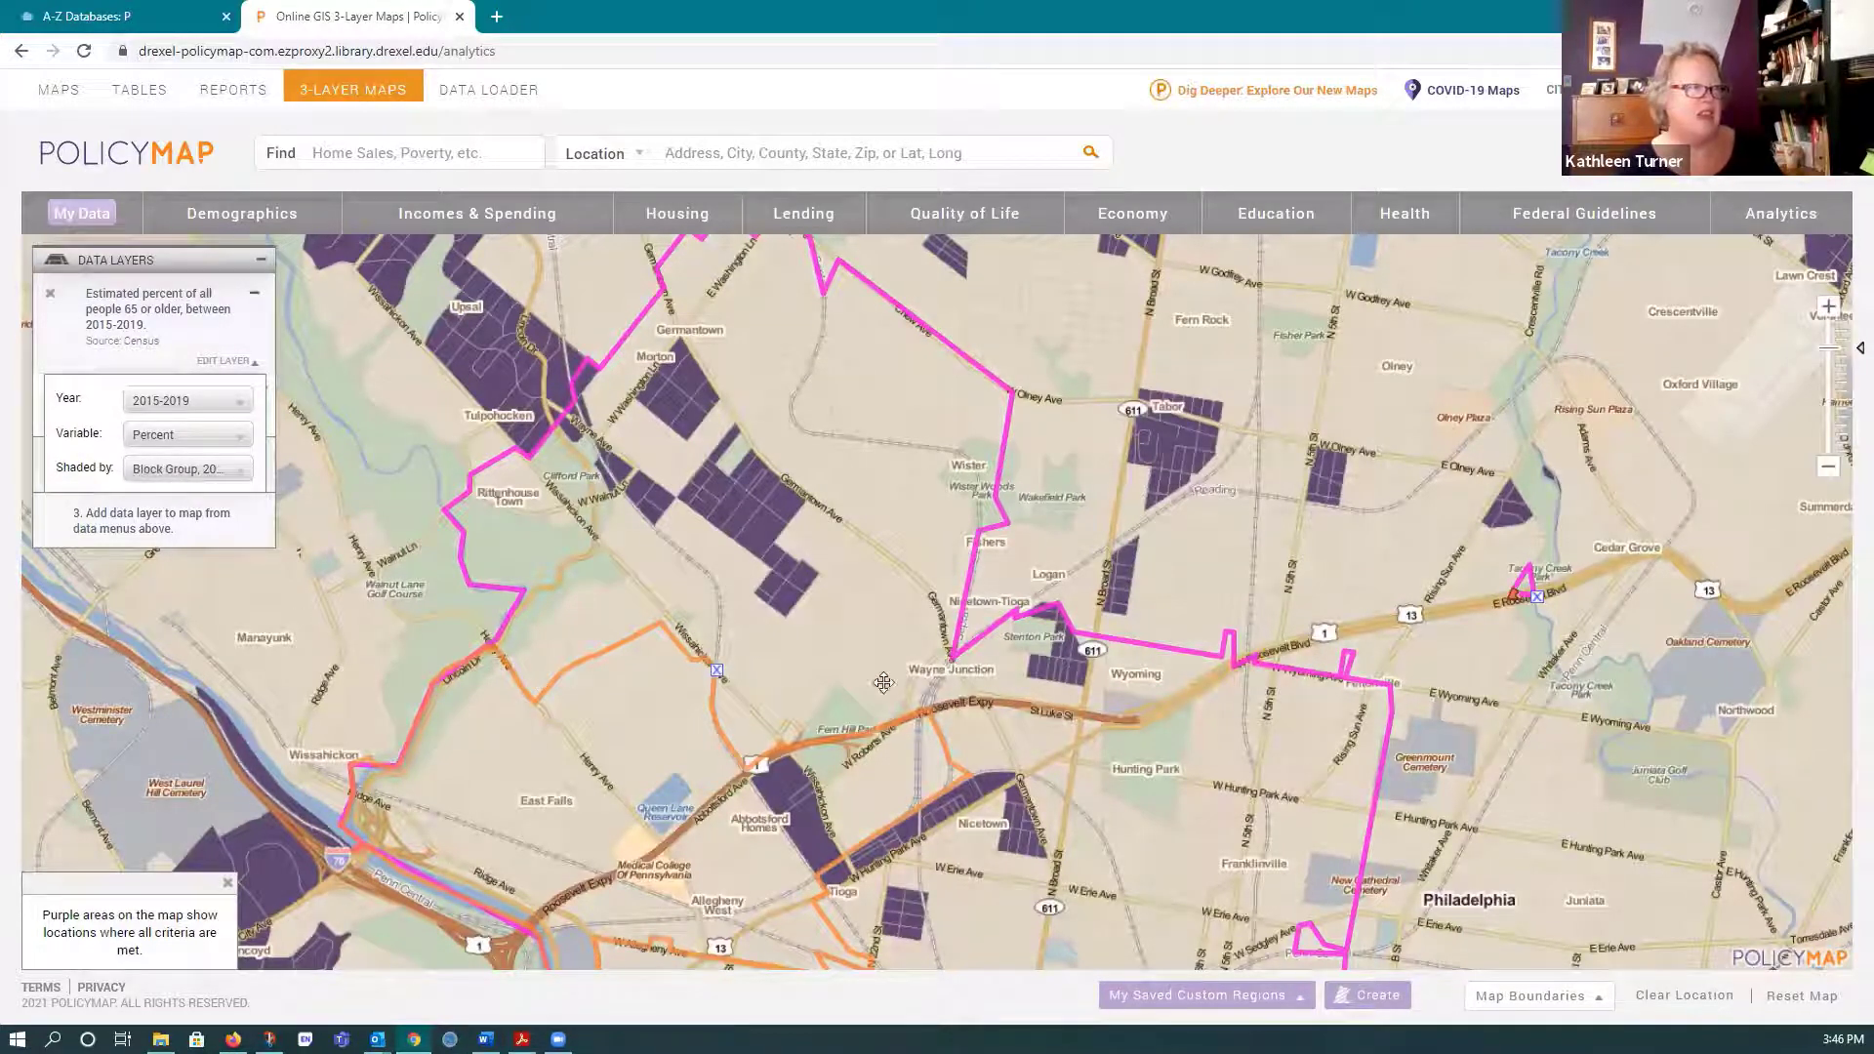
mouse_move(1356, 528)
left_mouse_down()
mouse_move(1455, 342)
mouse_move(1472, 366)
left_mouse_up()
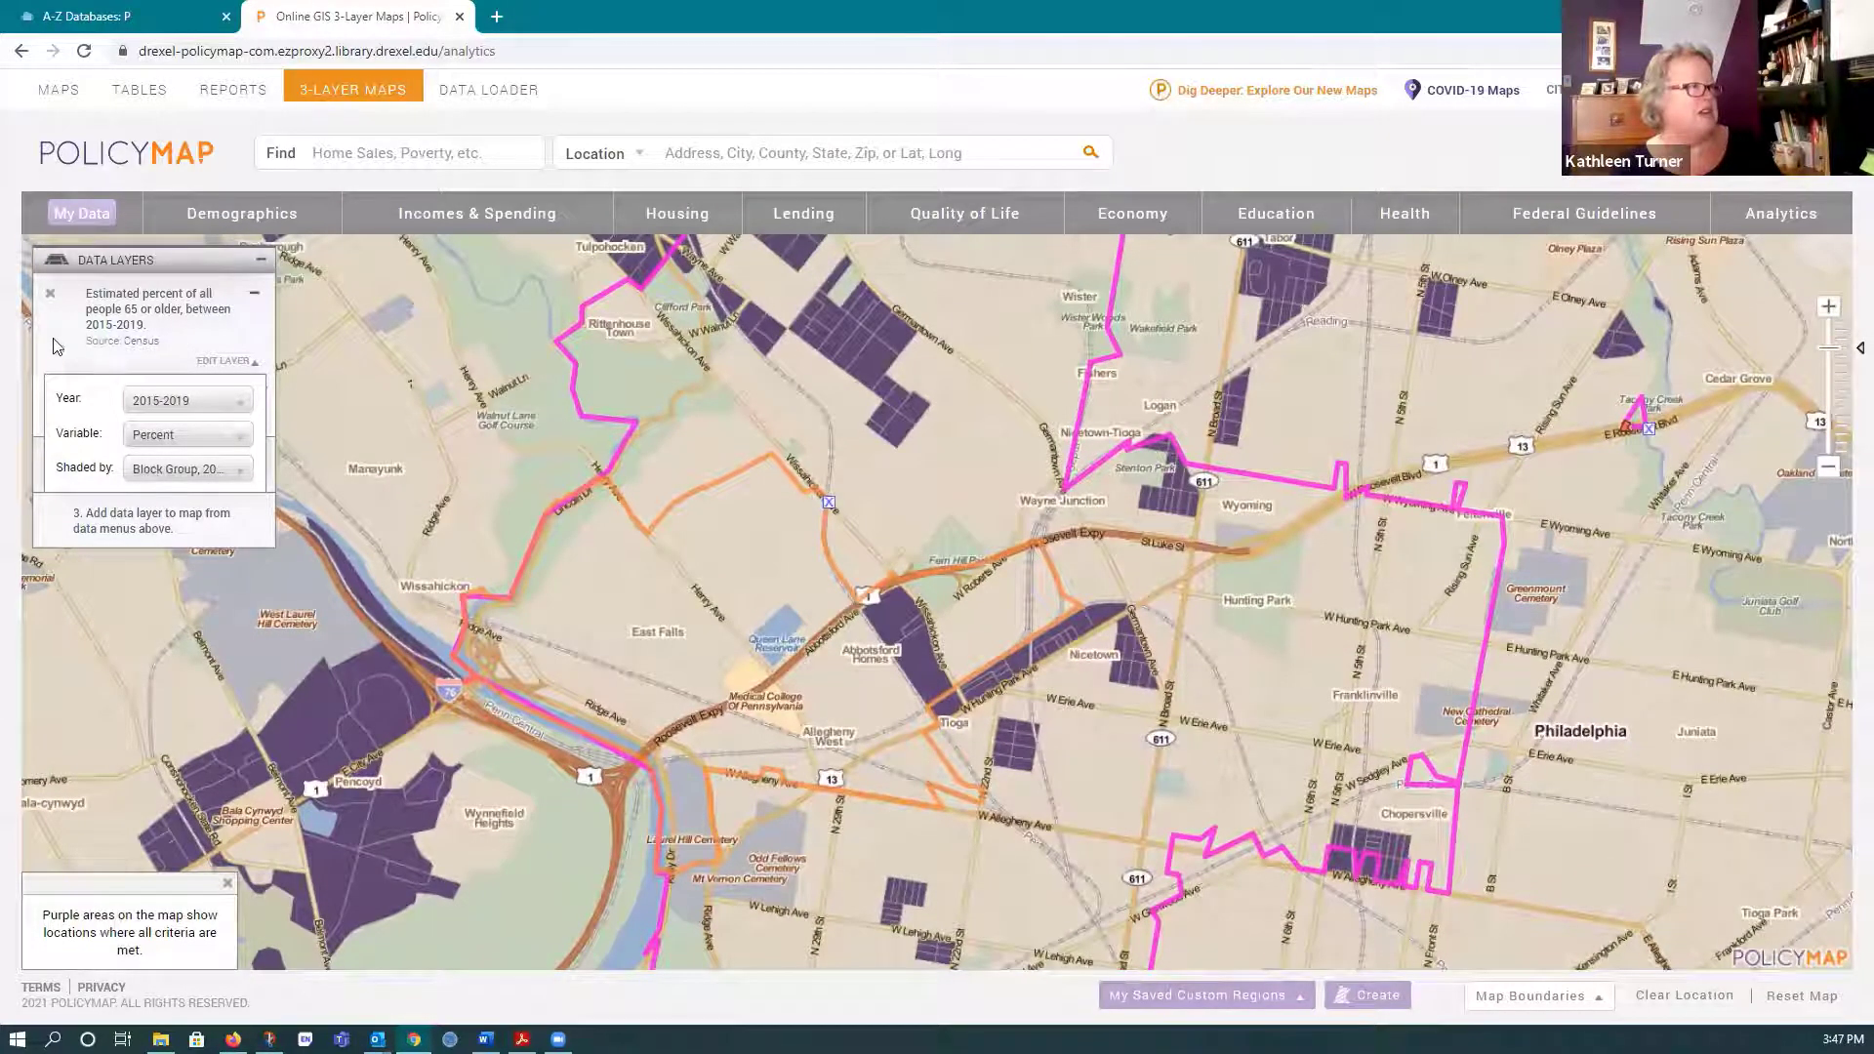
left_click(250, 369)
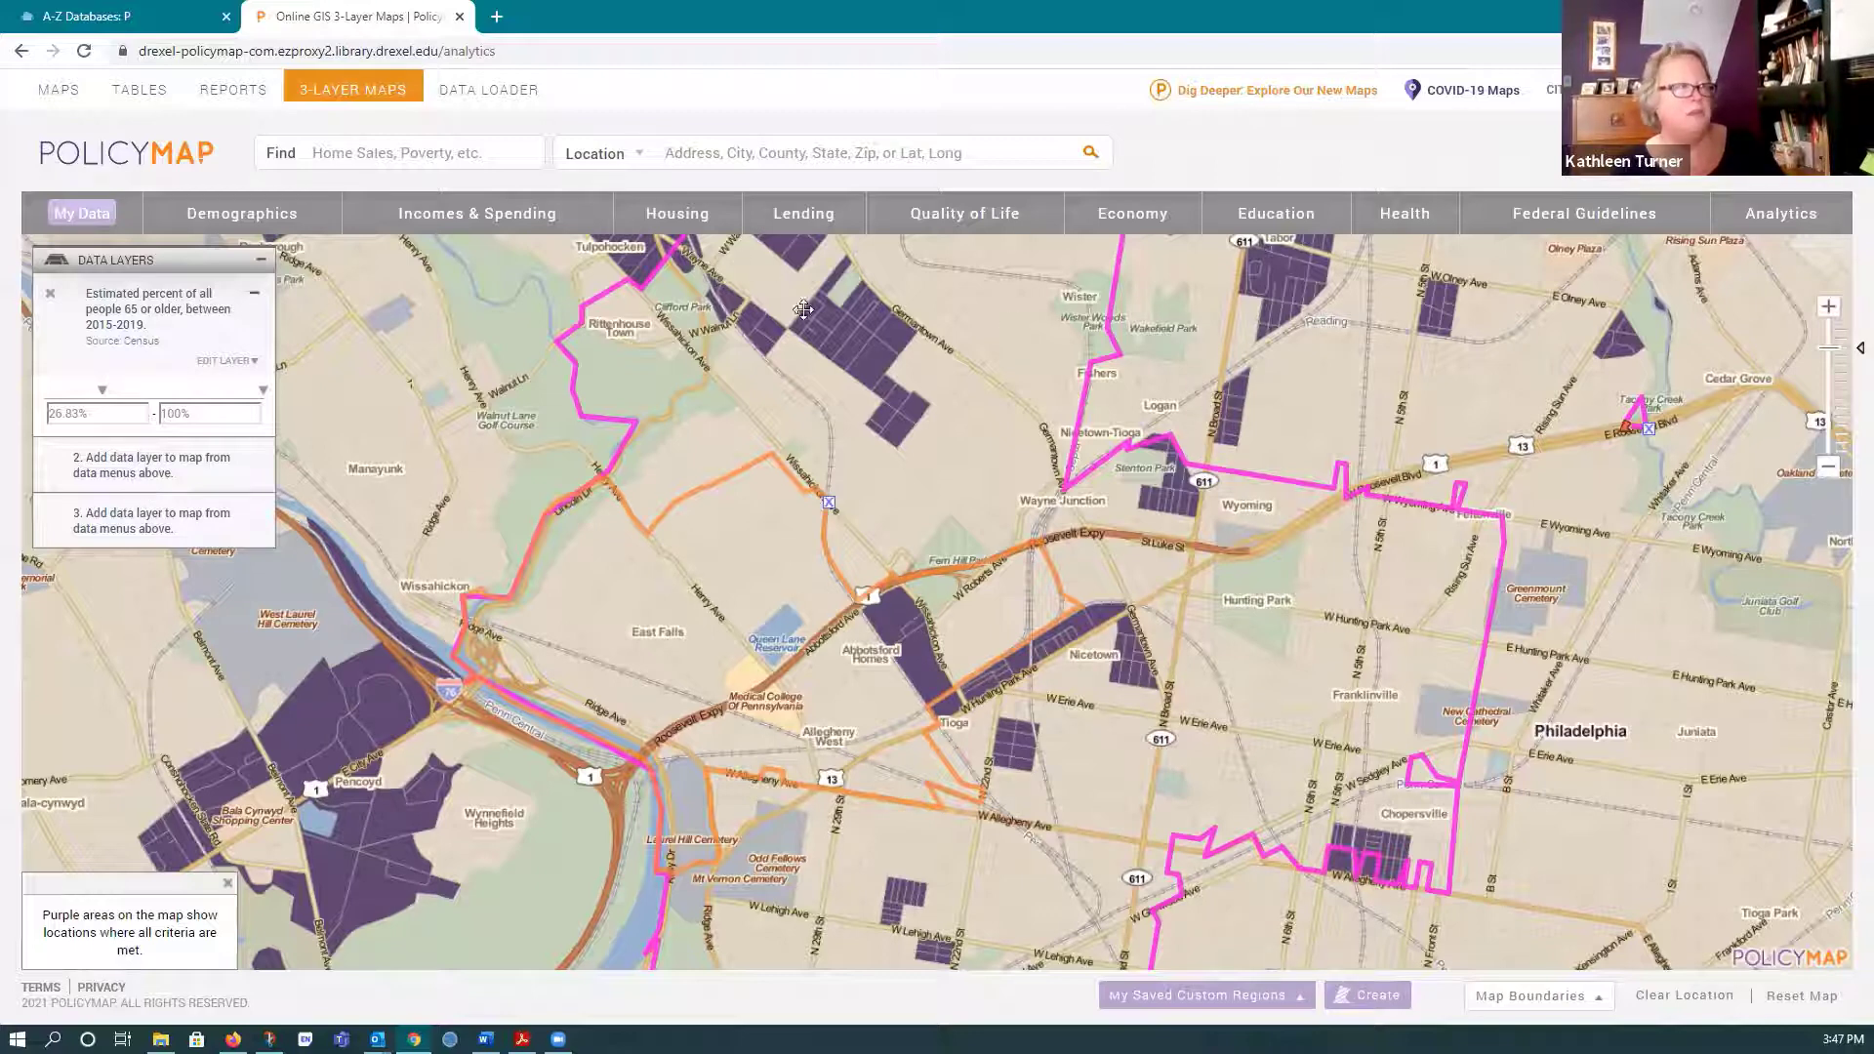
- Add the adult population Diabetes layer from the chronic conditions health data as the second map layer
left_click_drag(1333, 436, 1342, 507)
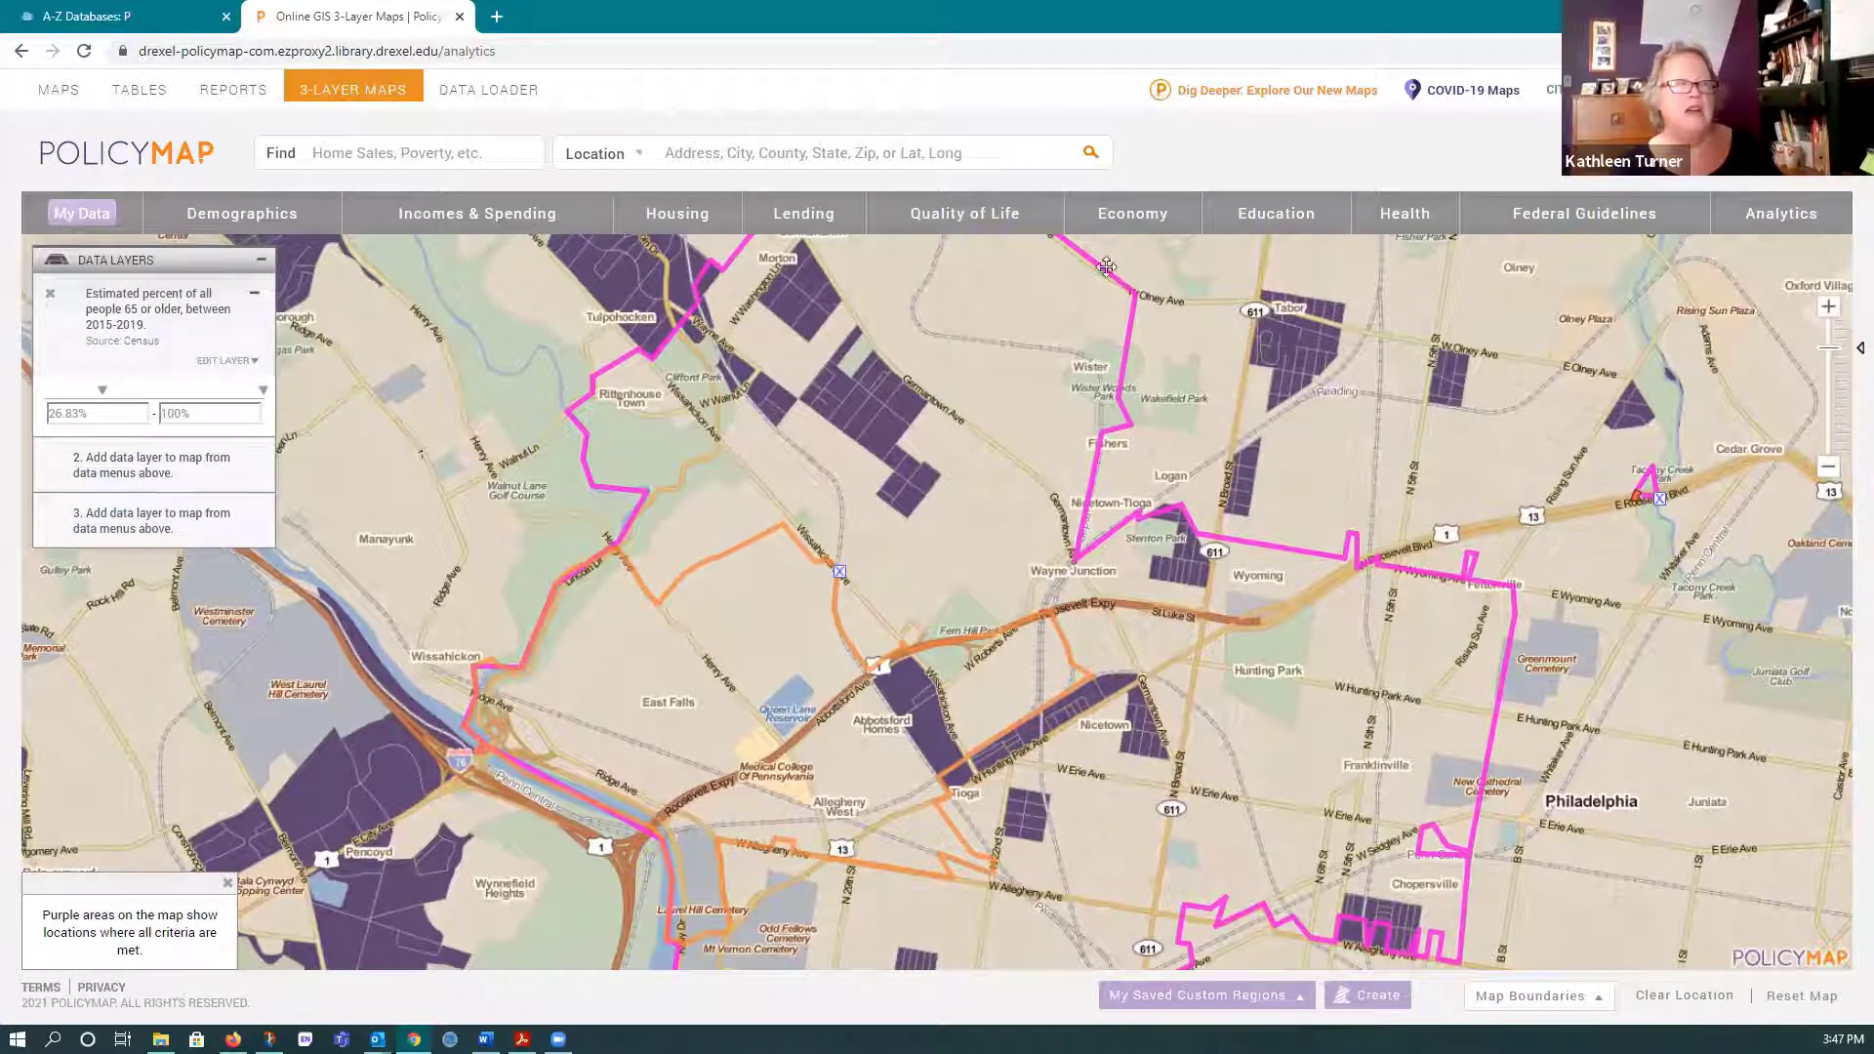
left_click(1402, 215)
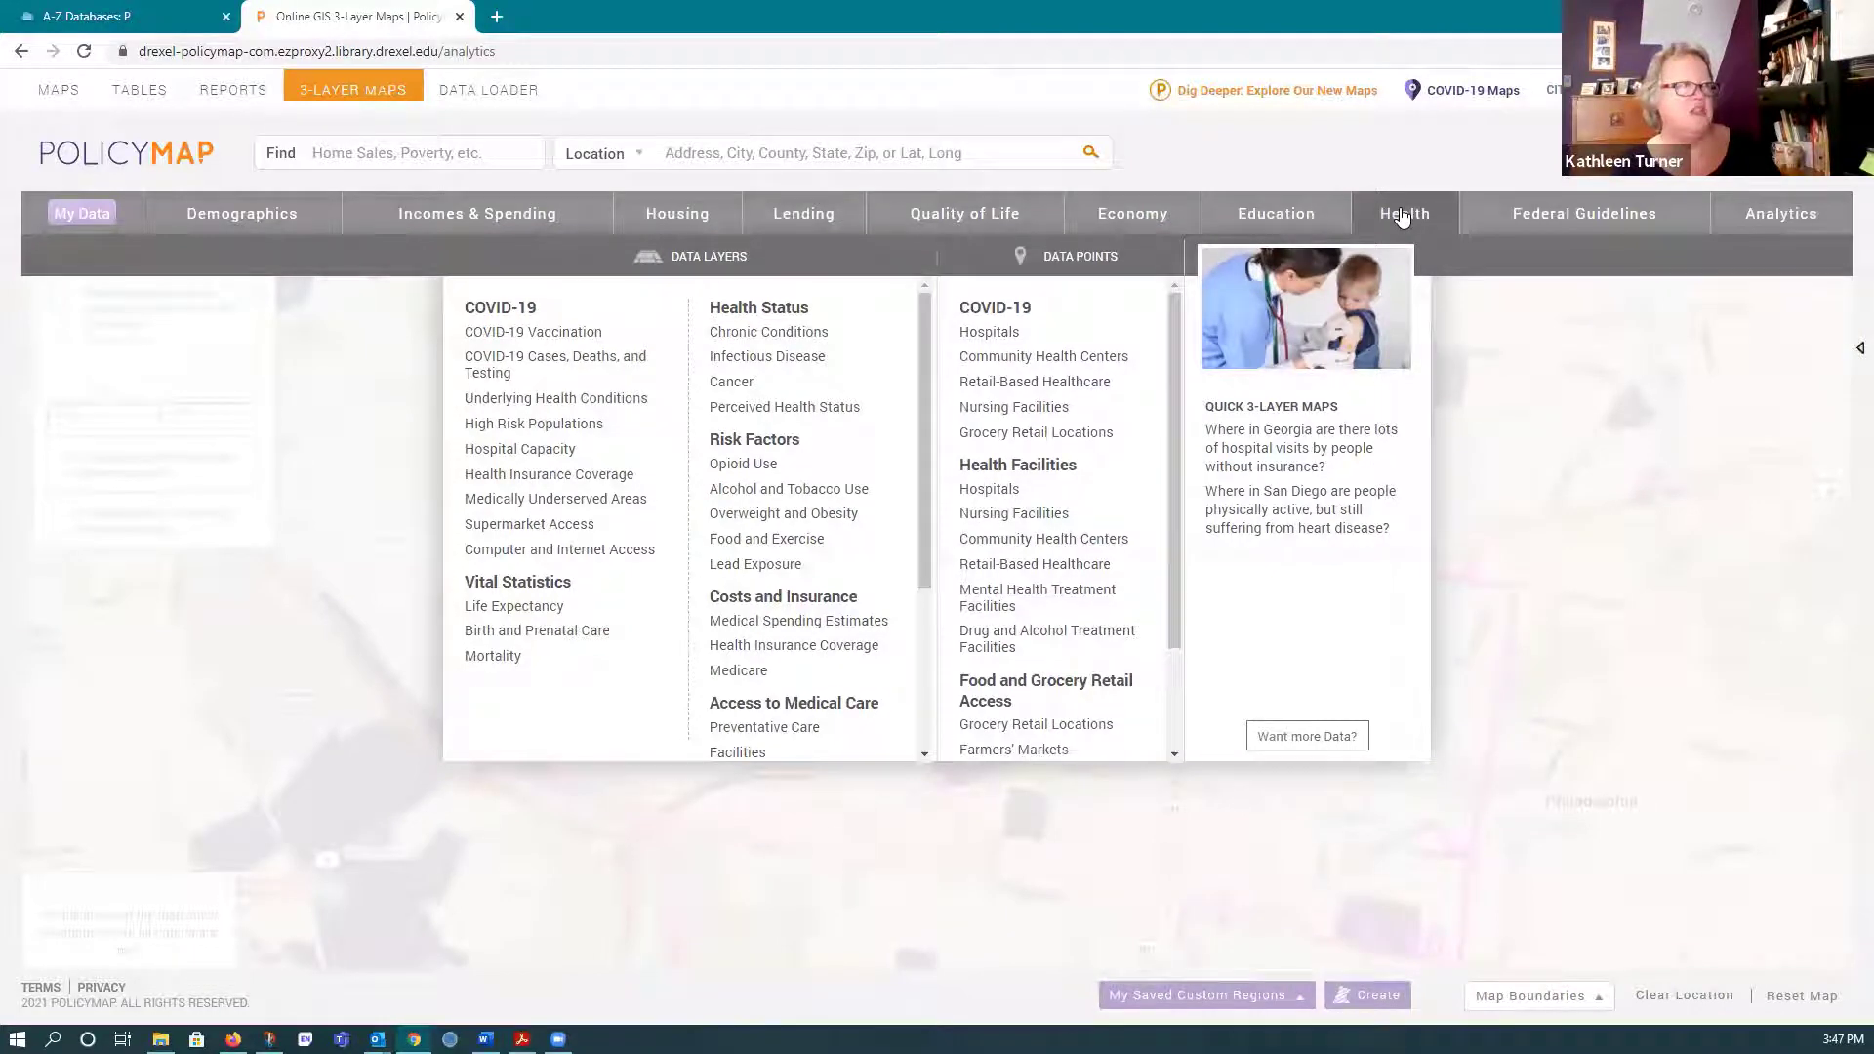
mouse_move(781, 336)
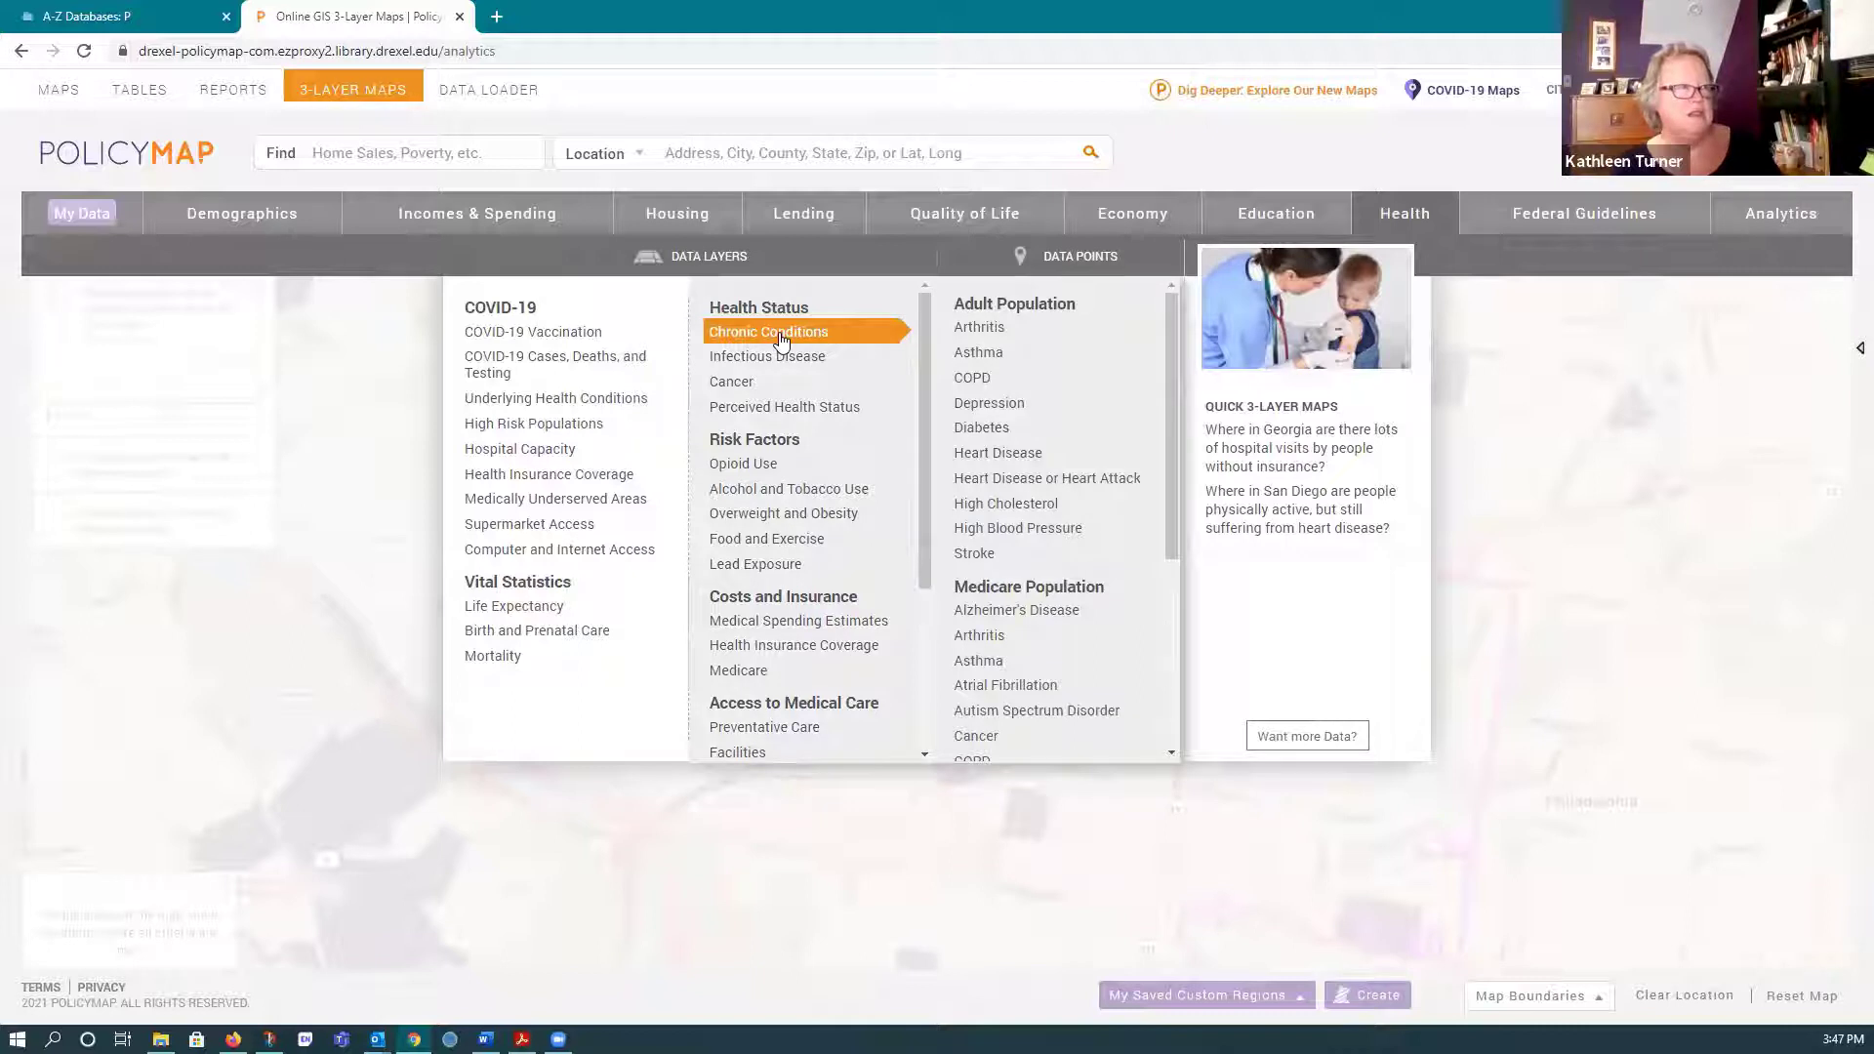
left_click(979, 430)
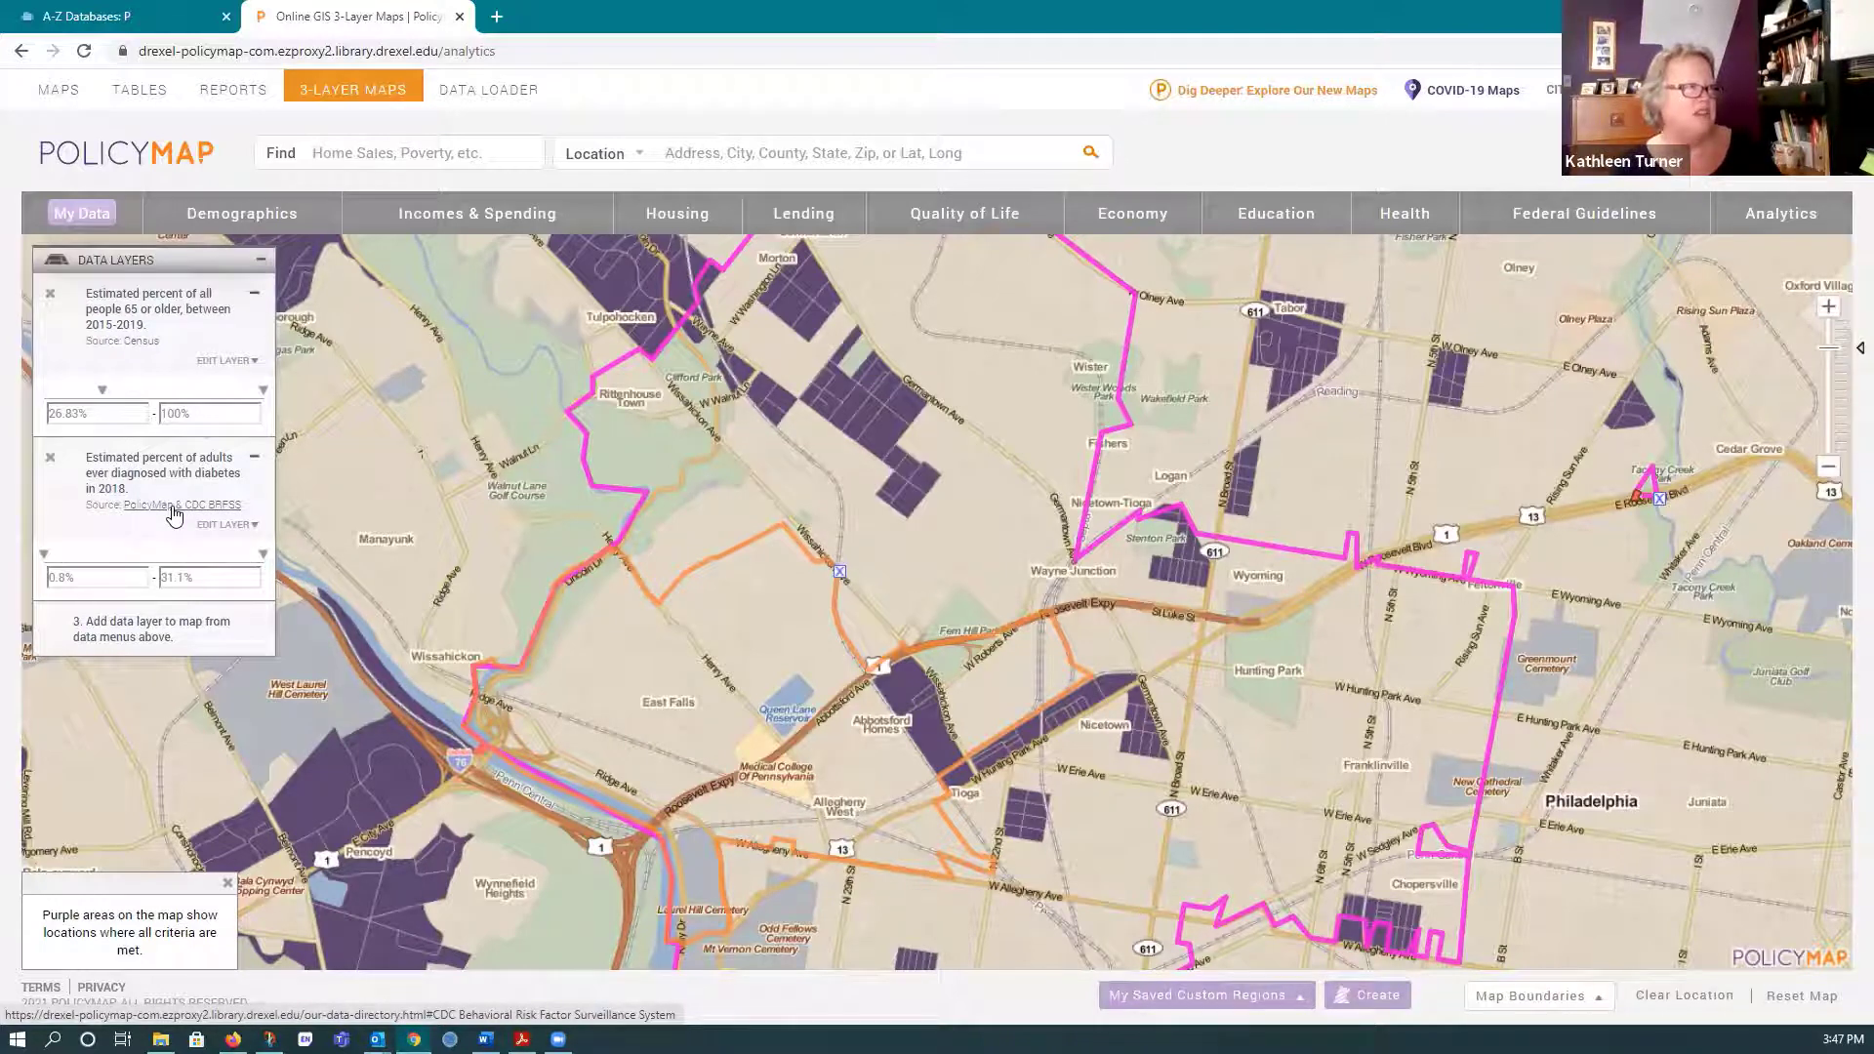
- Check the diabetes layer's shading options, keep Census Tract, 2010, and set the layer's minimum to about 9.96%
left_click(249, 526)
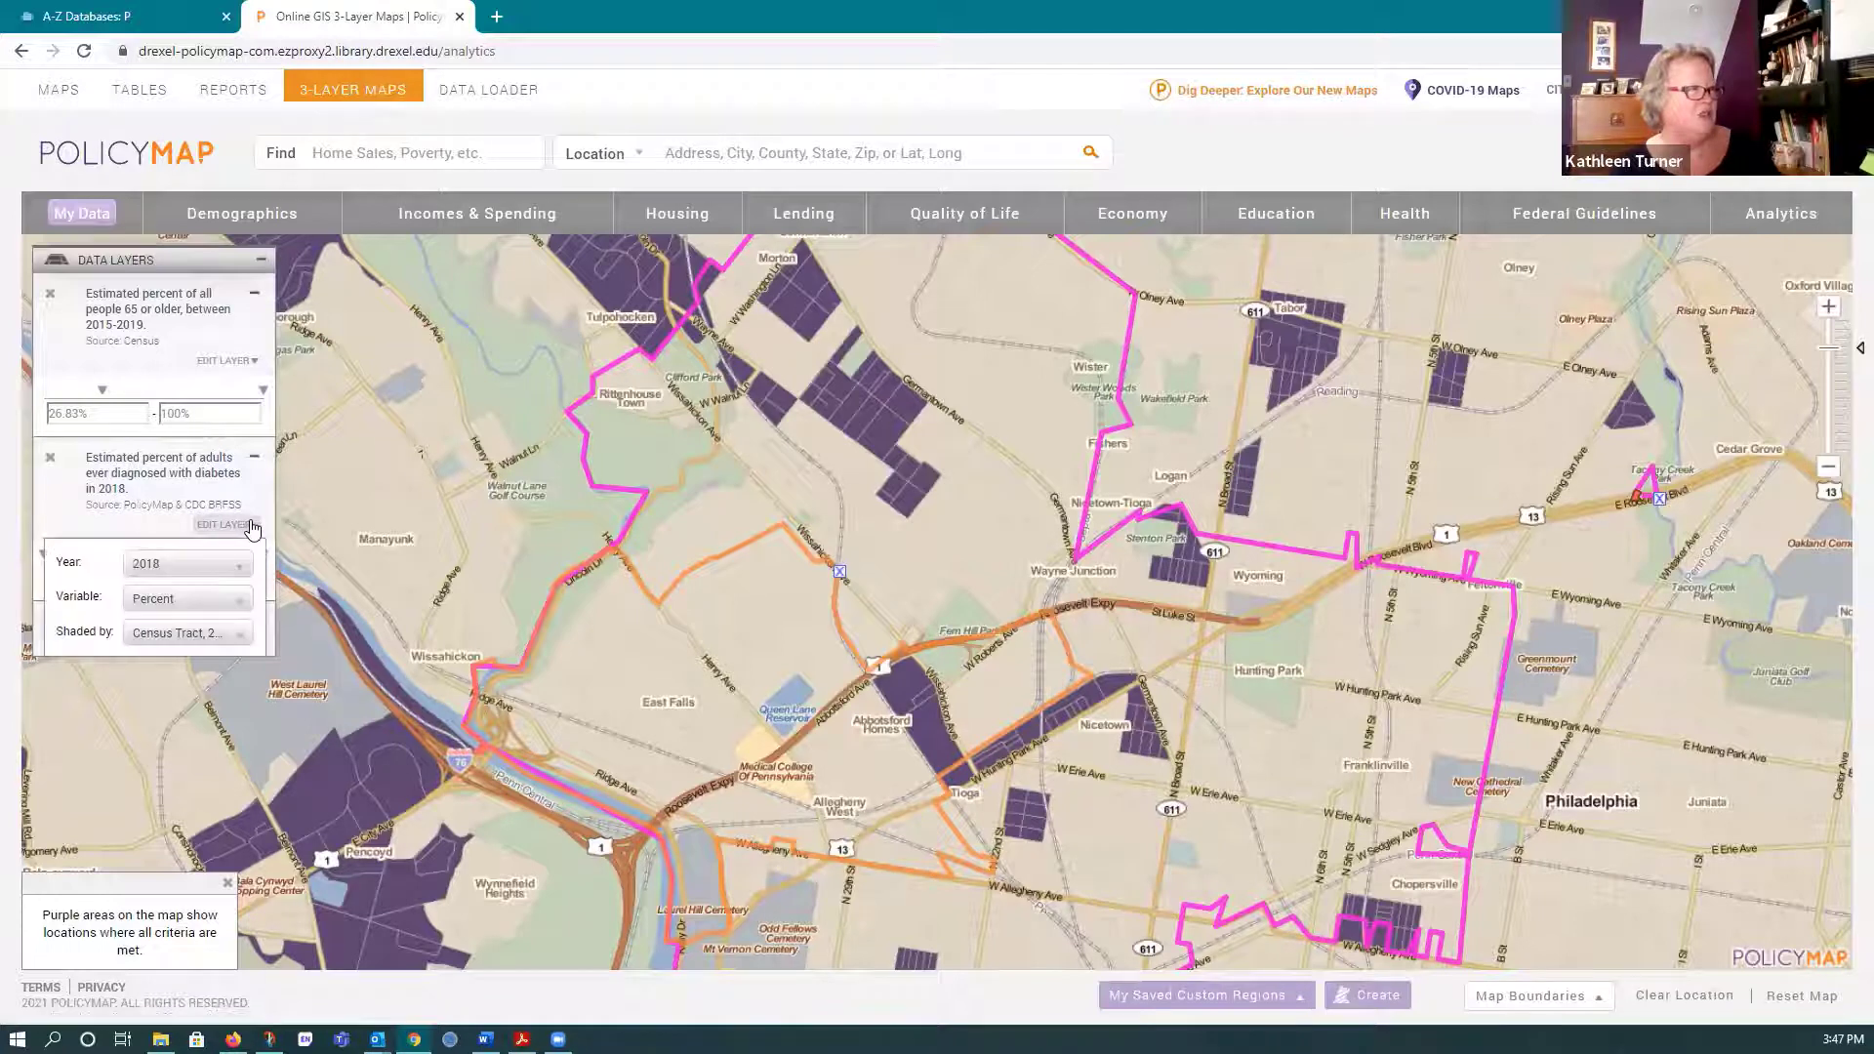
left_click(241, 635)
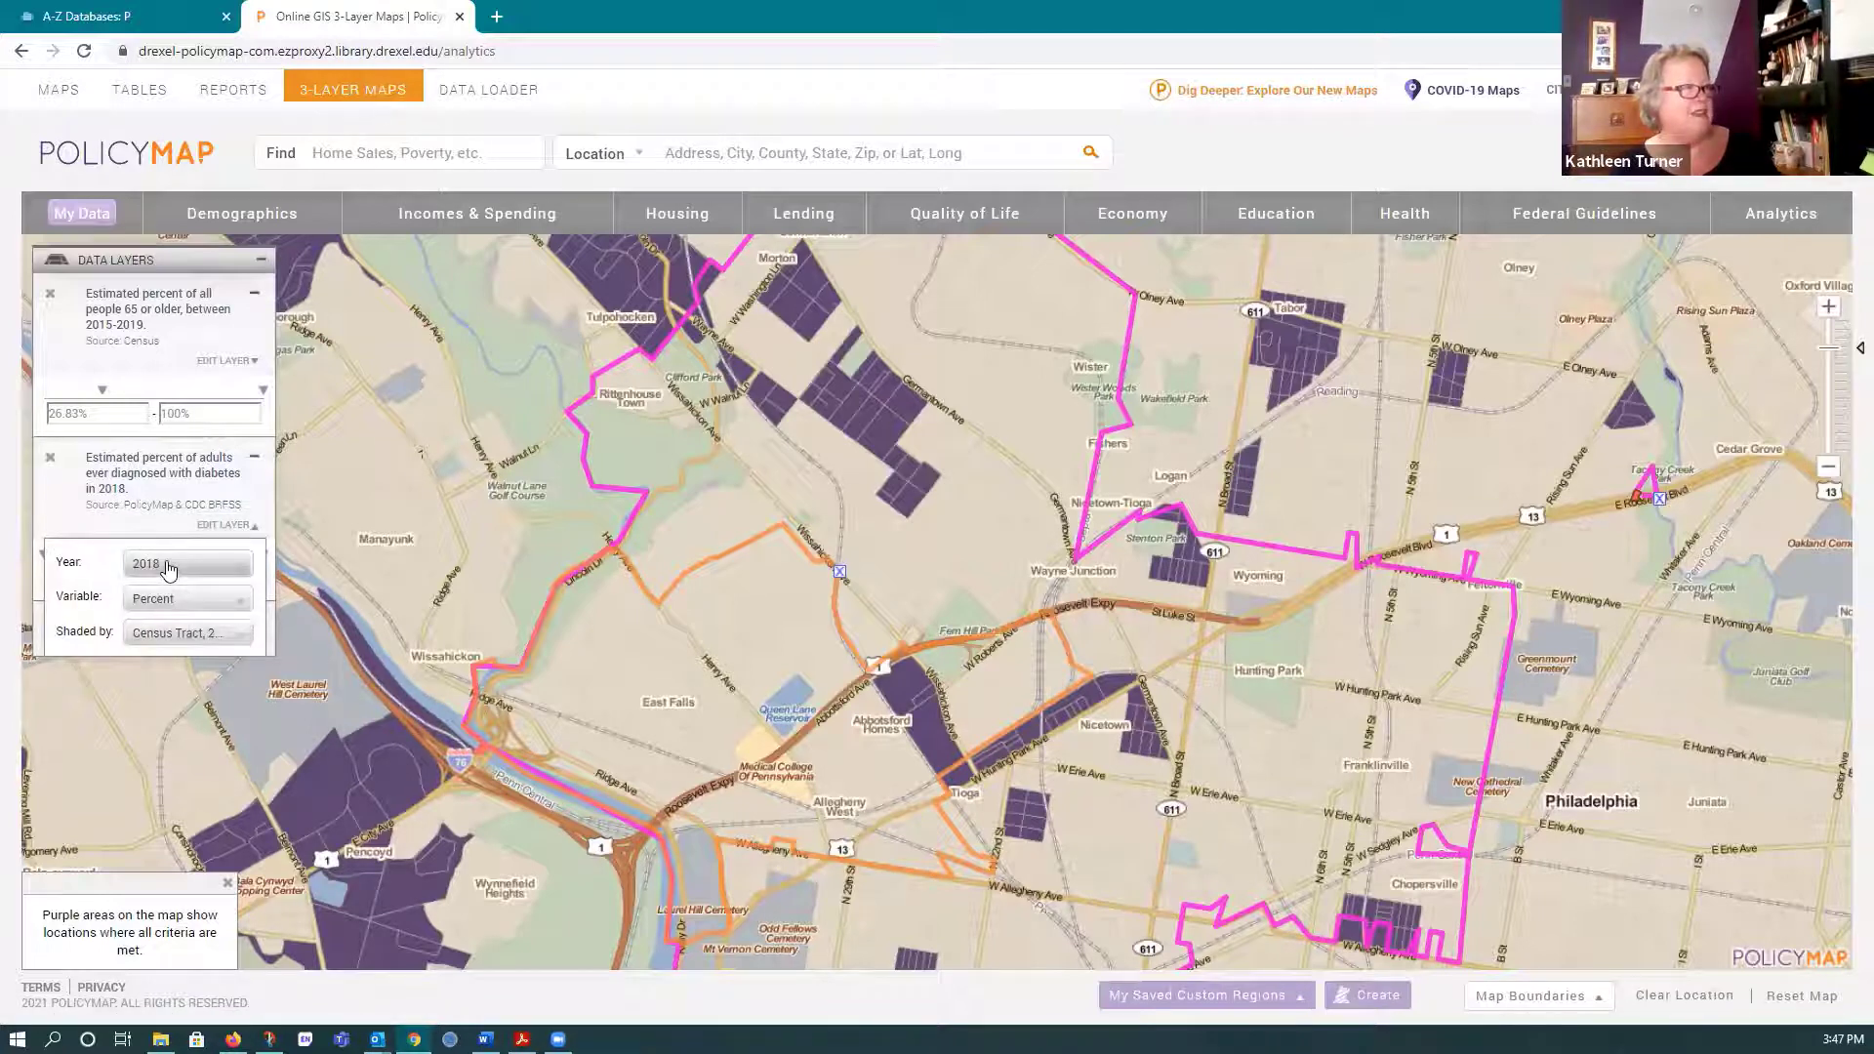
left_click(246, 640)
left_click(241, 634)
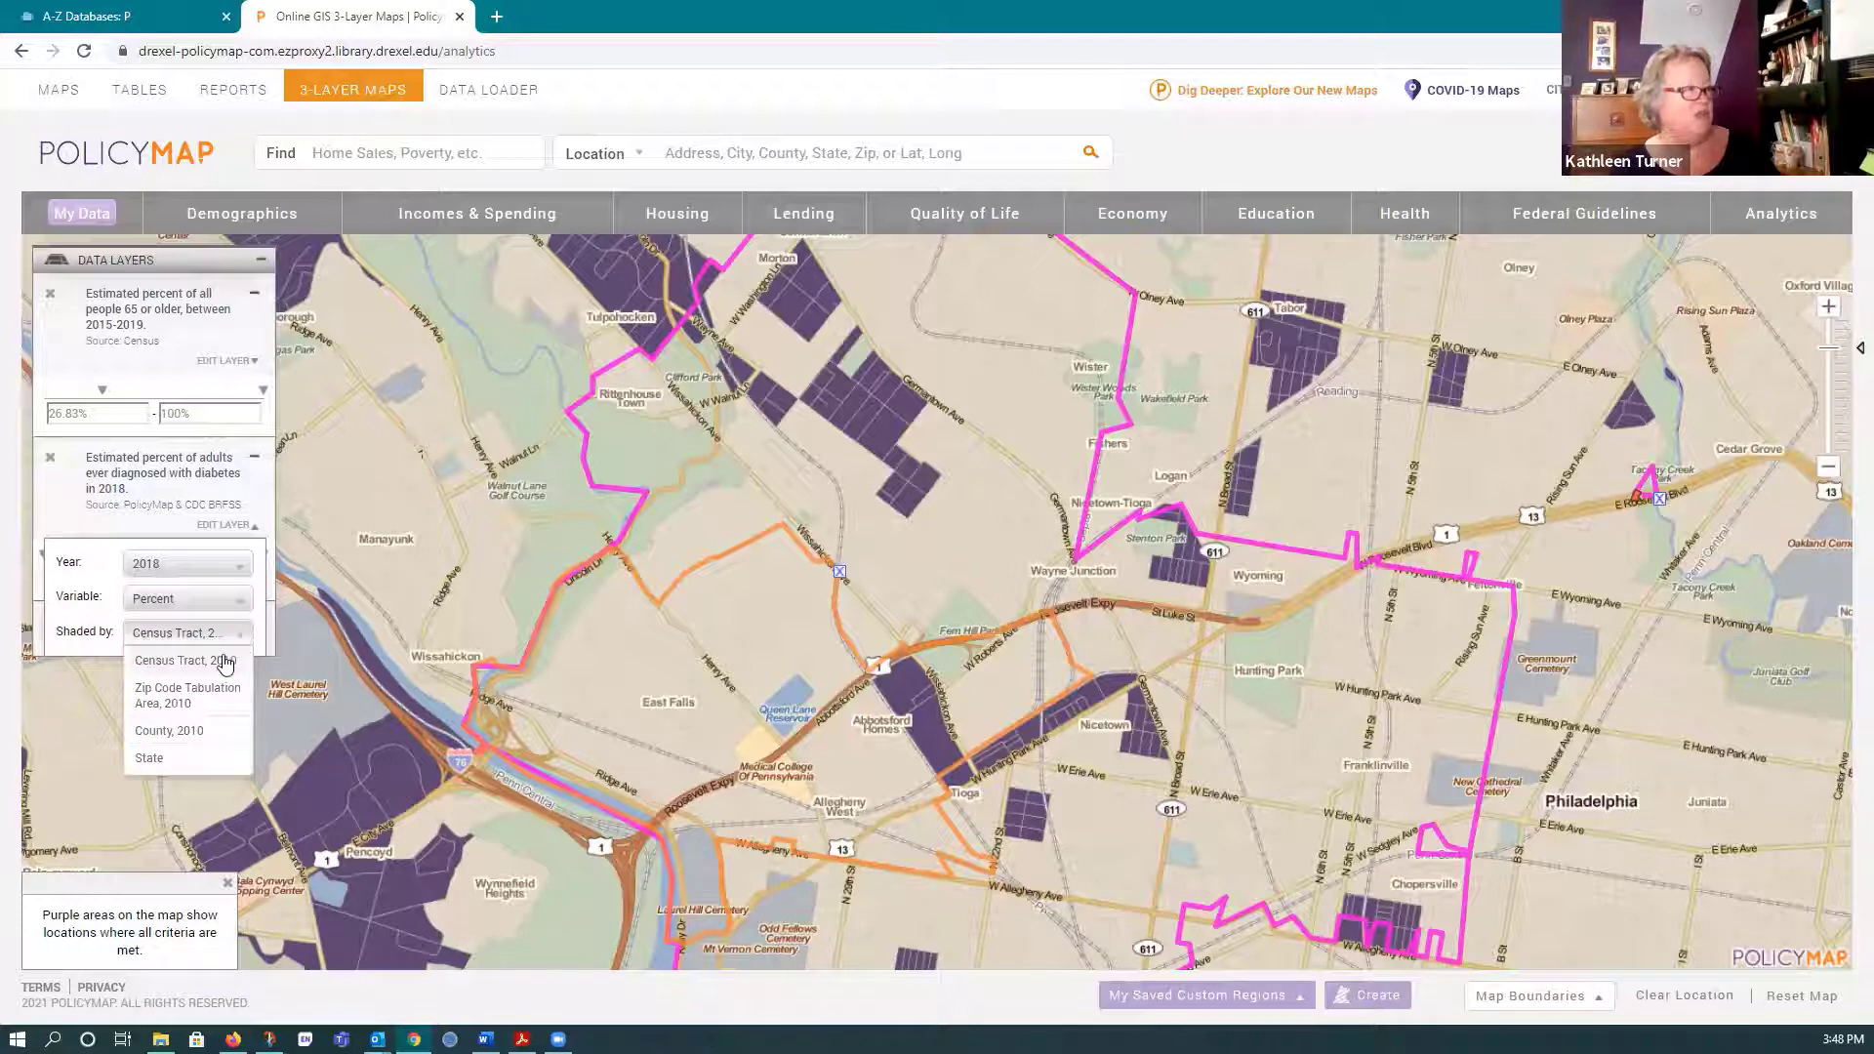
left_click(176, 635)
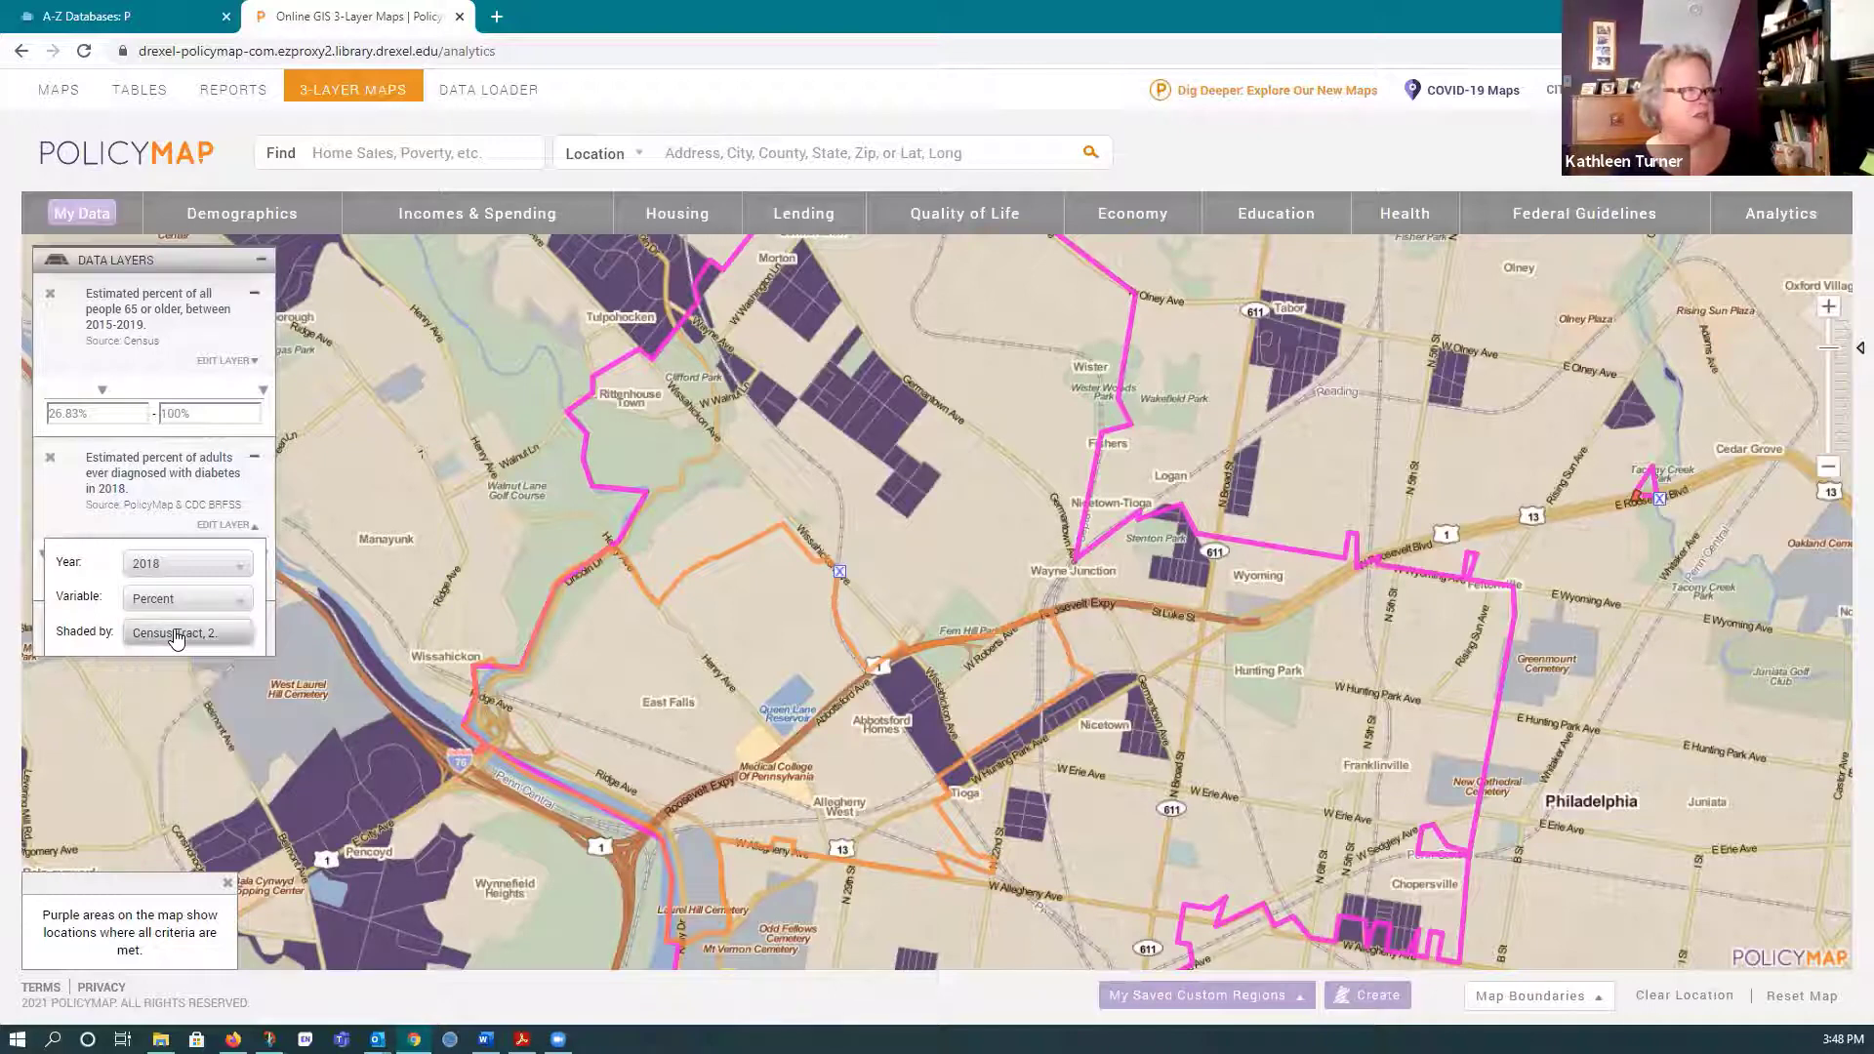
left_click(249, 528)
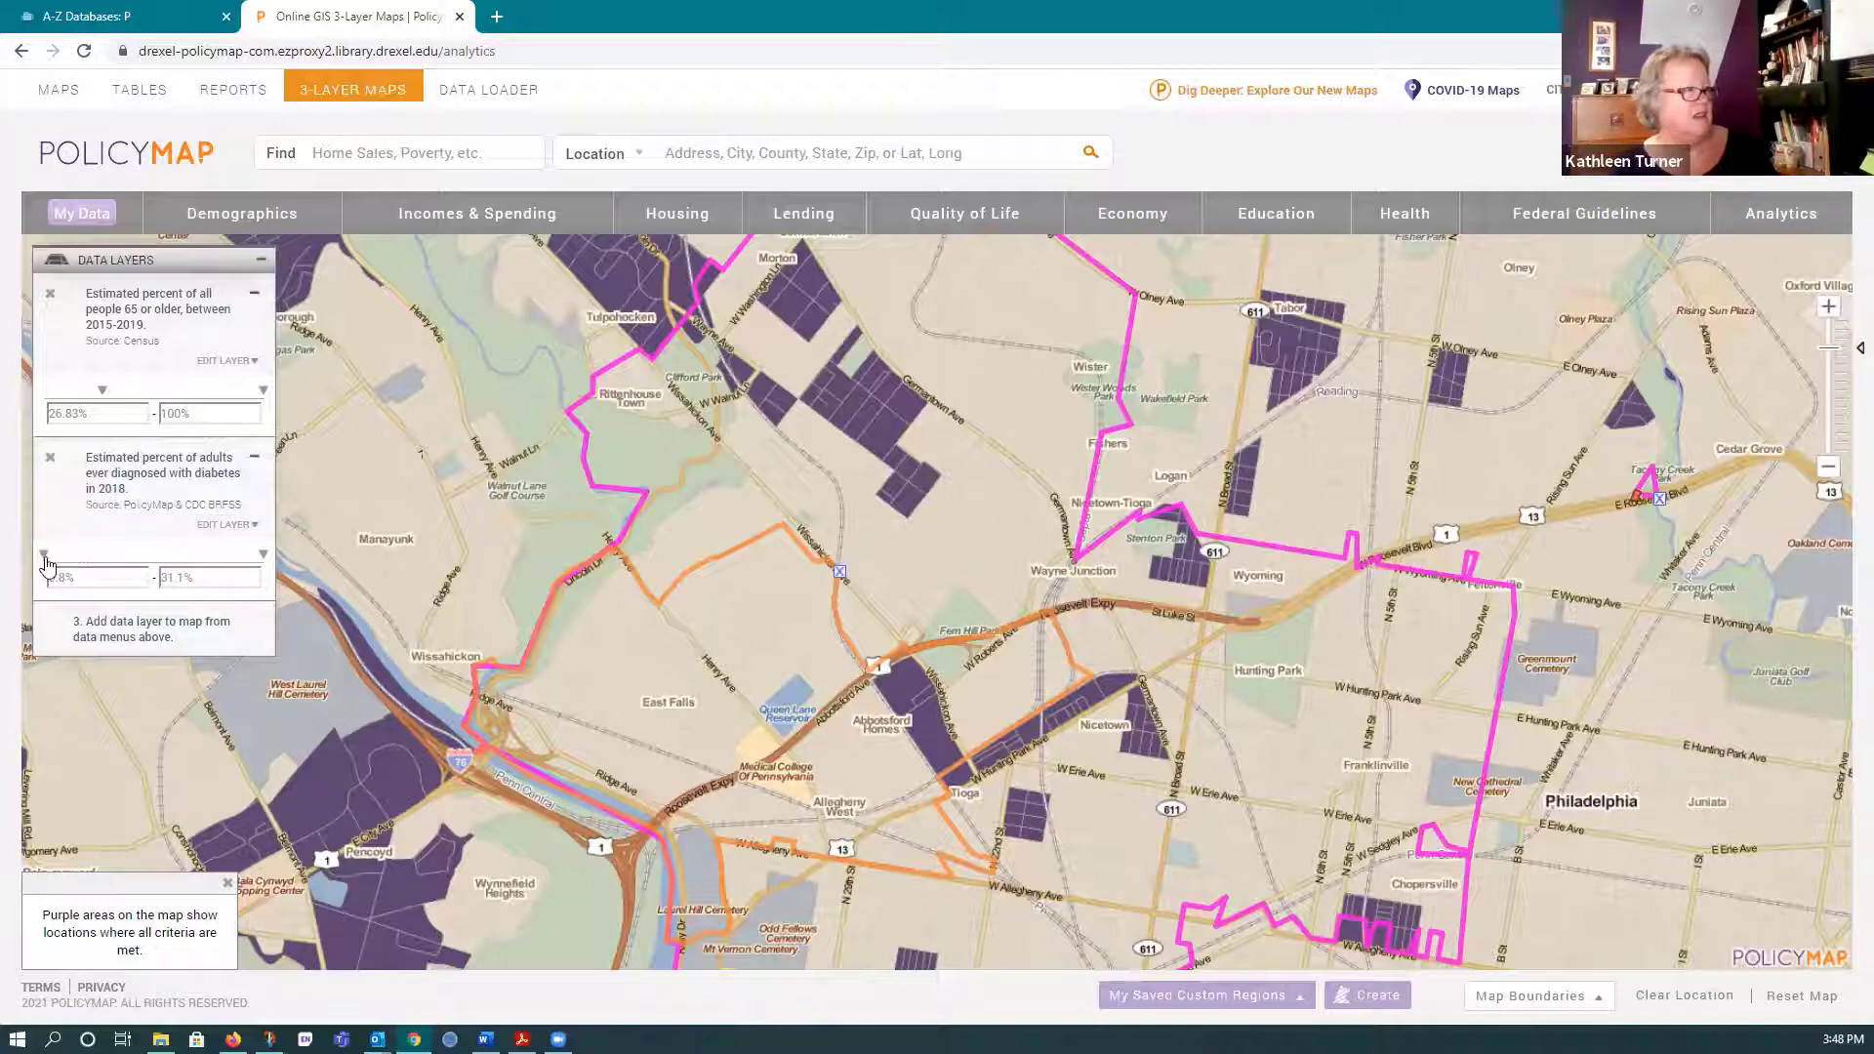
left_click_drag(46, 563, 112, 563)
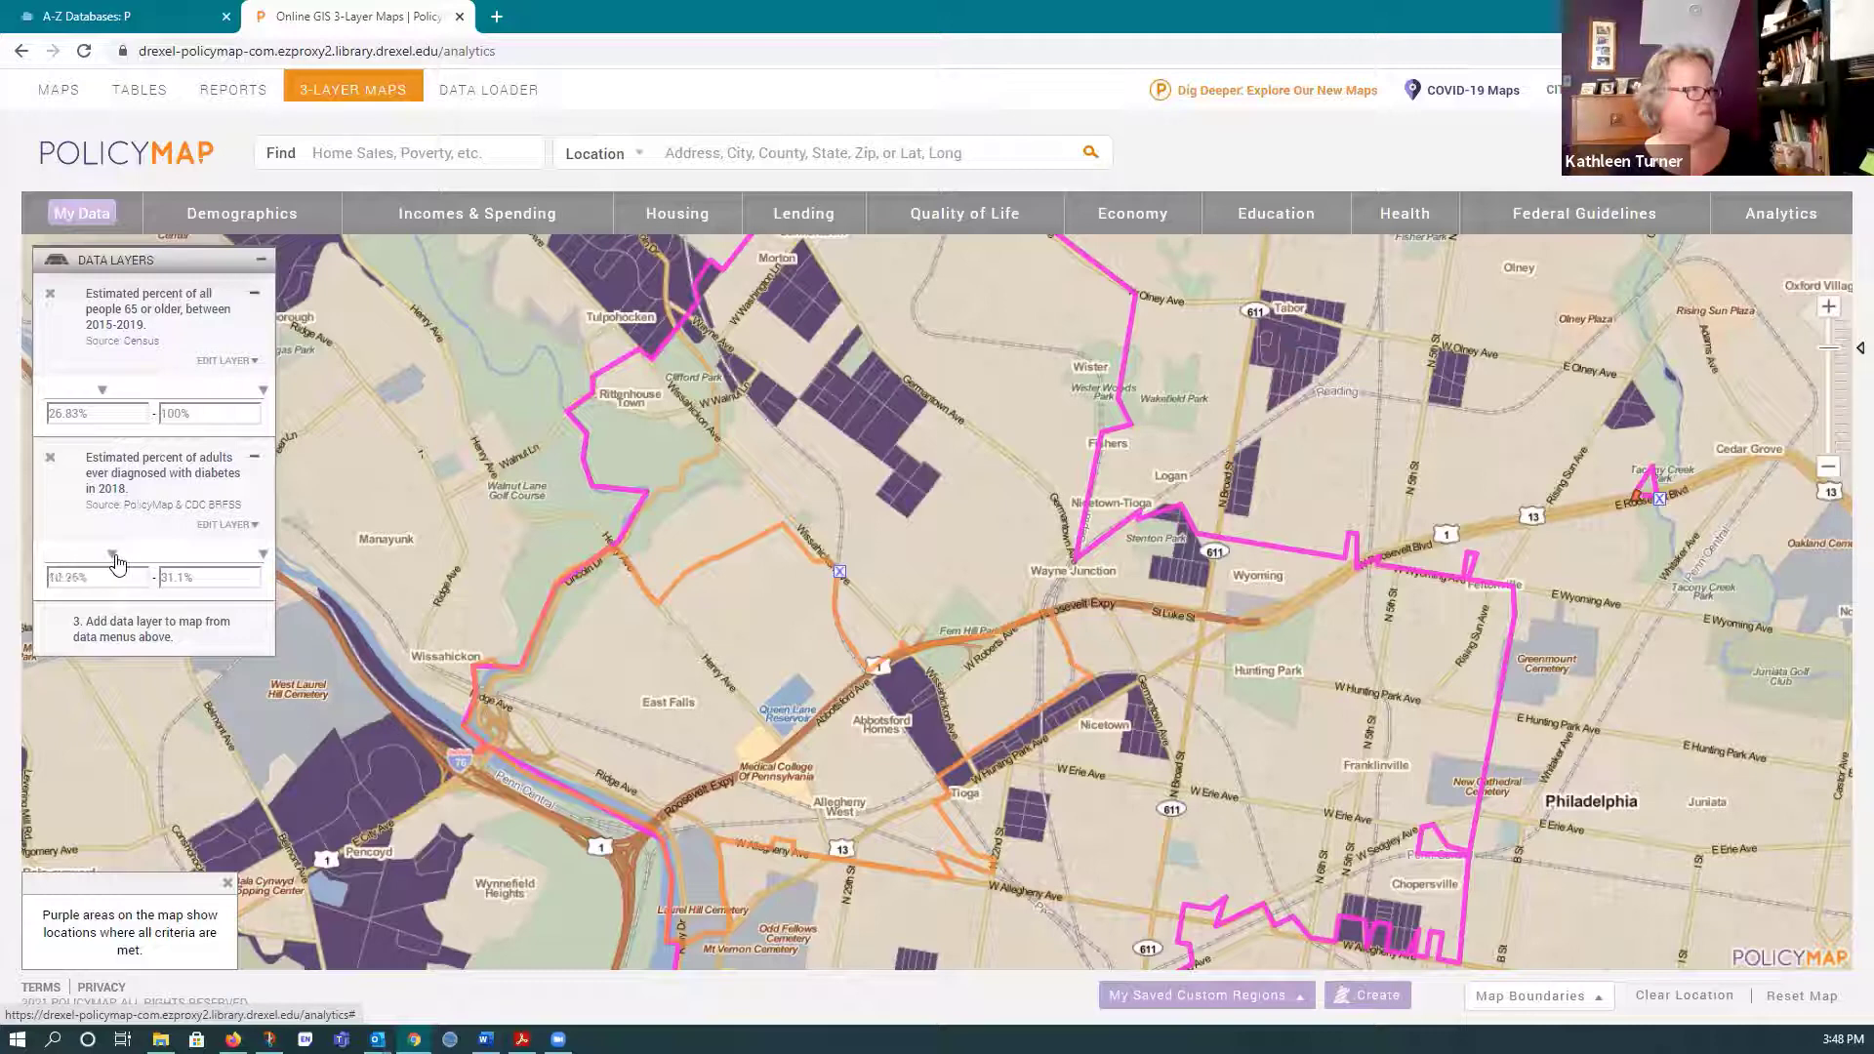
left_click_drag(118, 563, 114, 561)
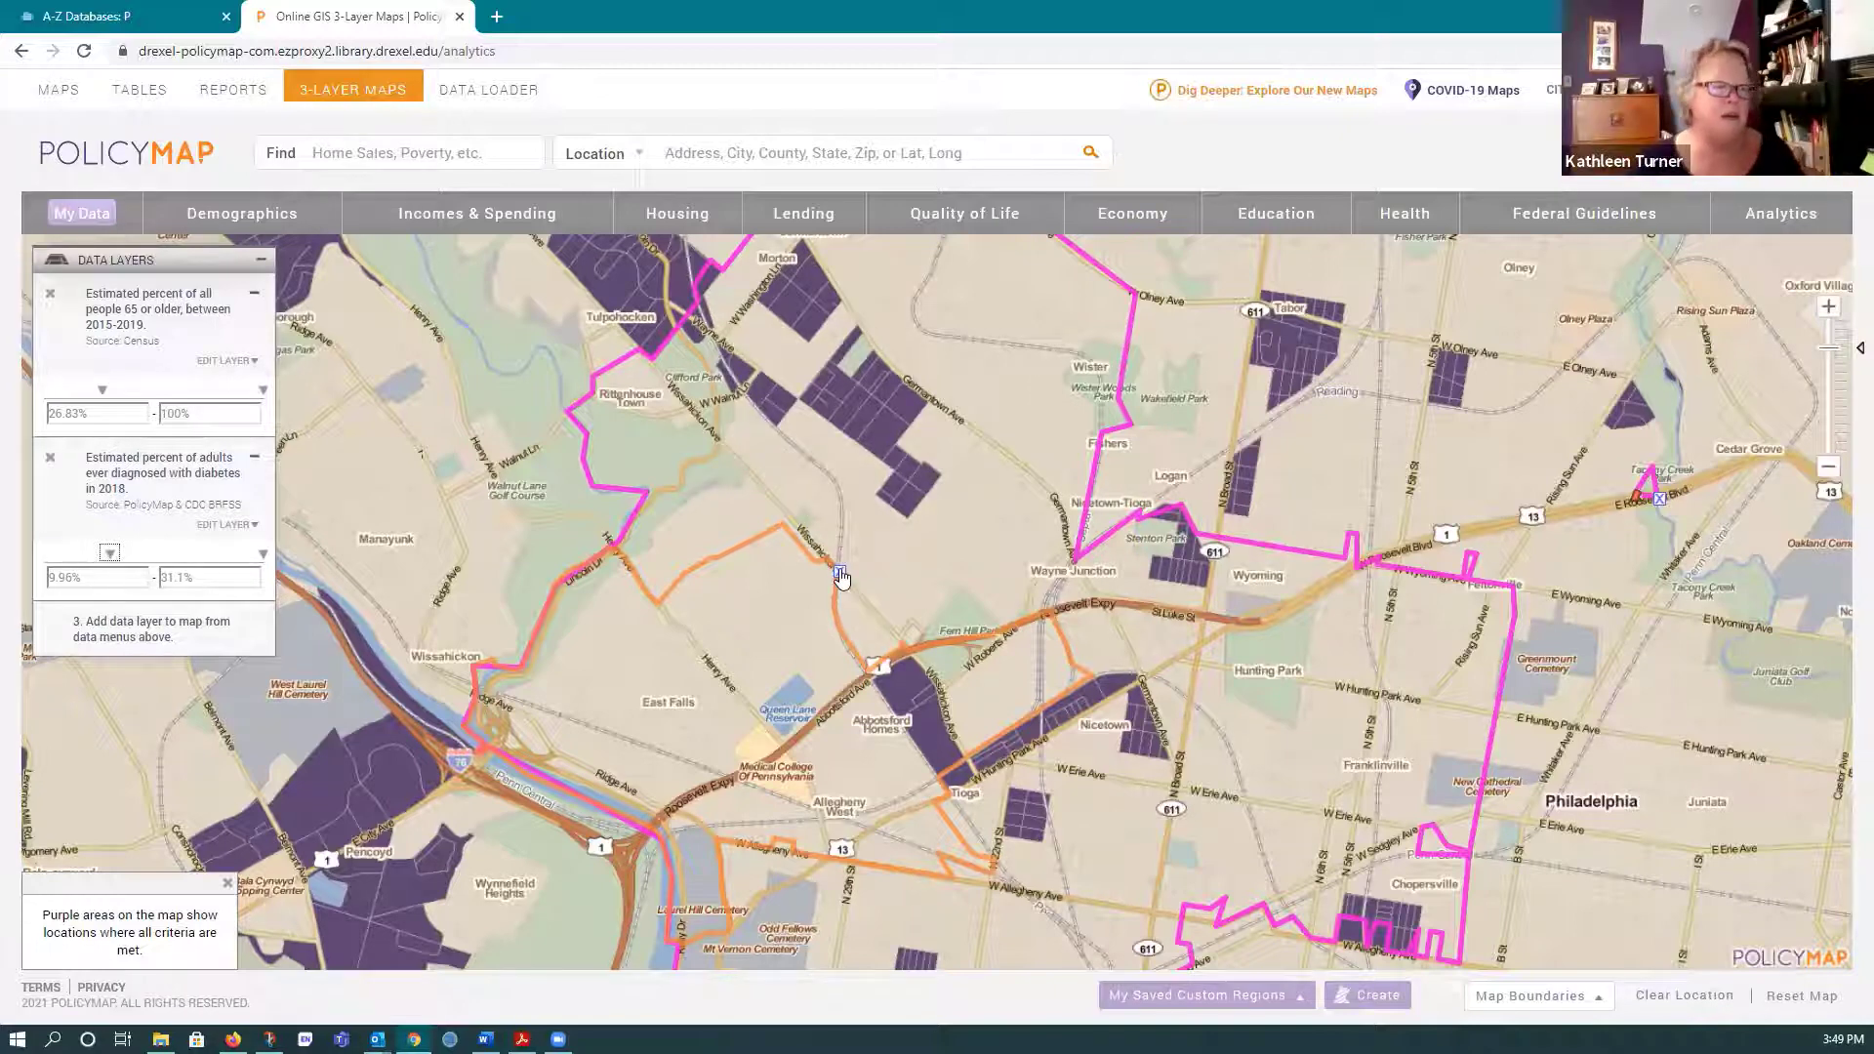
- Start a new custom region of the Drawn Custom Region type over the Germantown area
left_click(1371, 995)
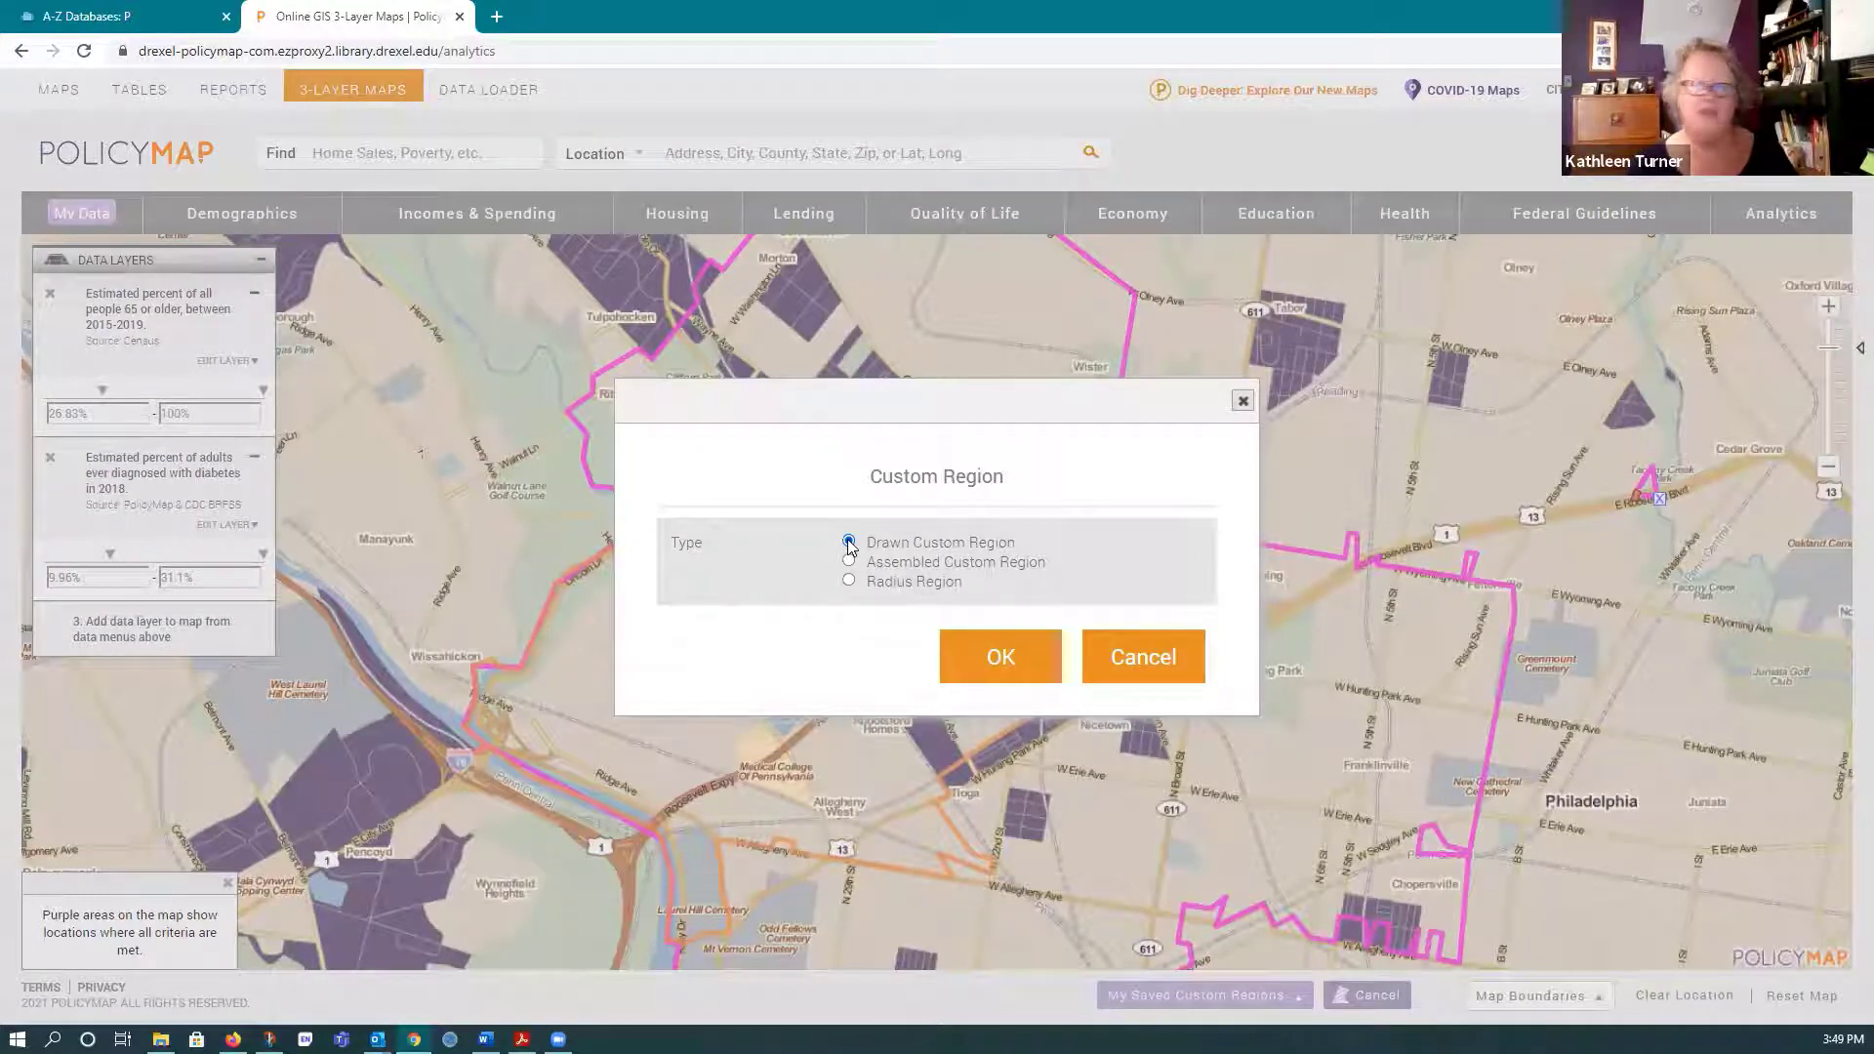
left_click(991, 662)
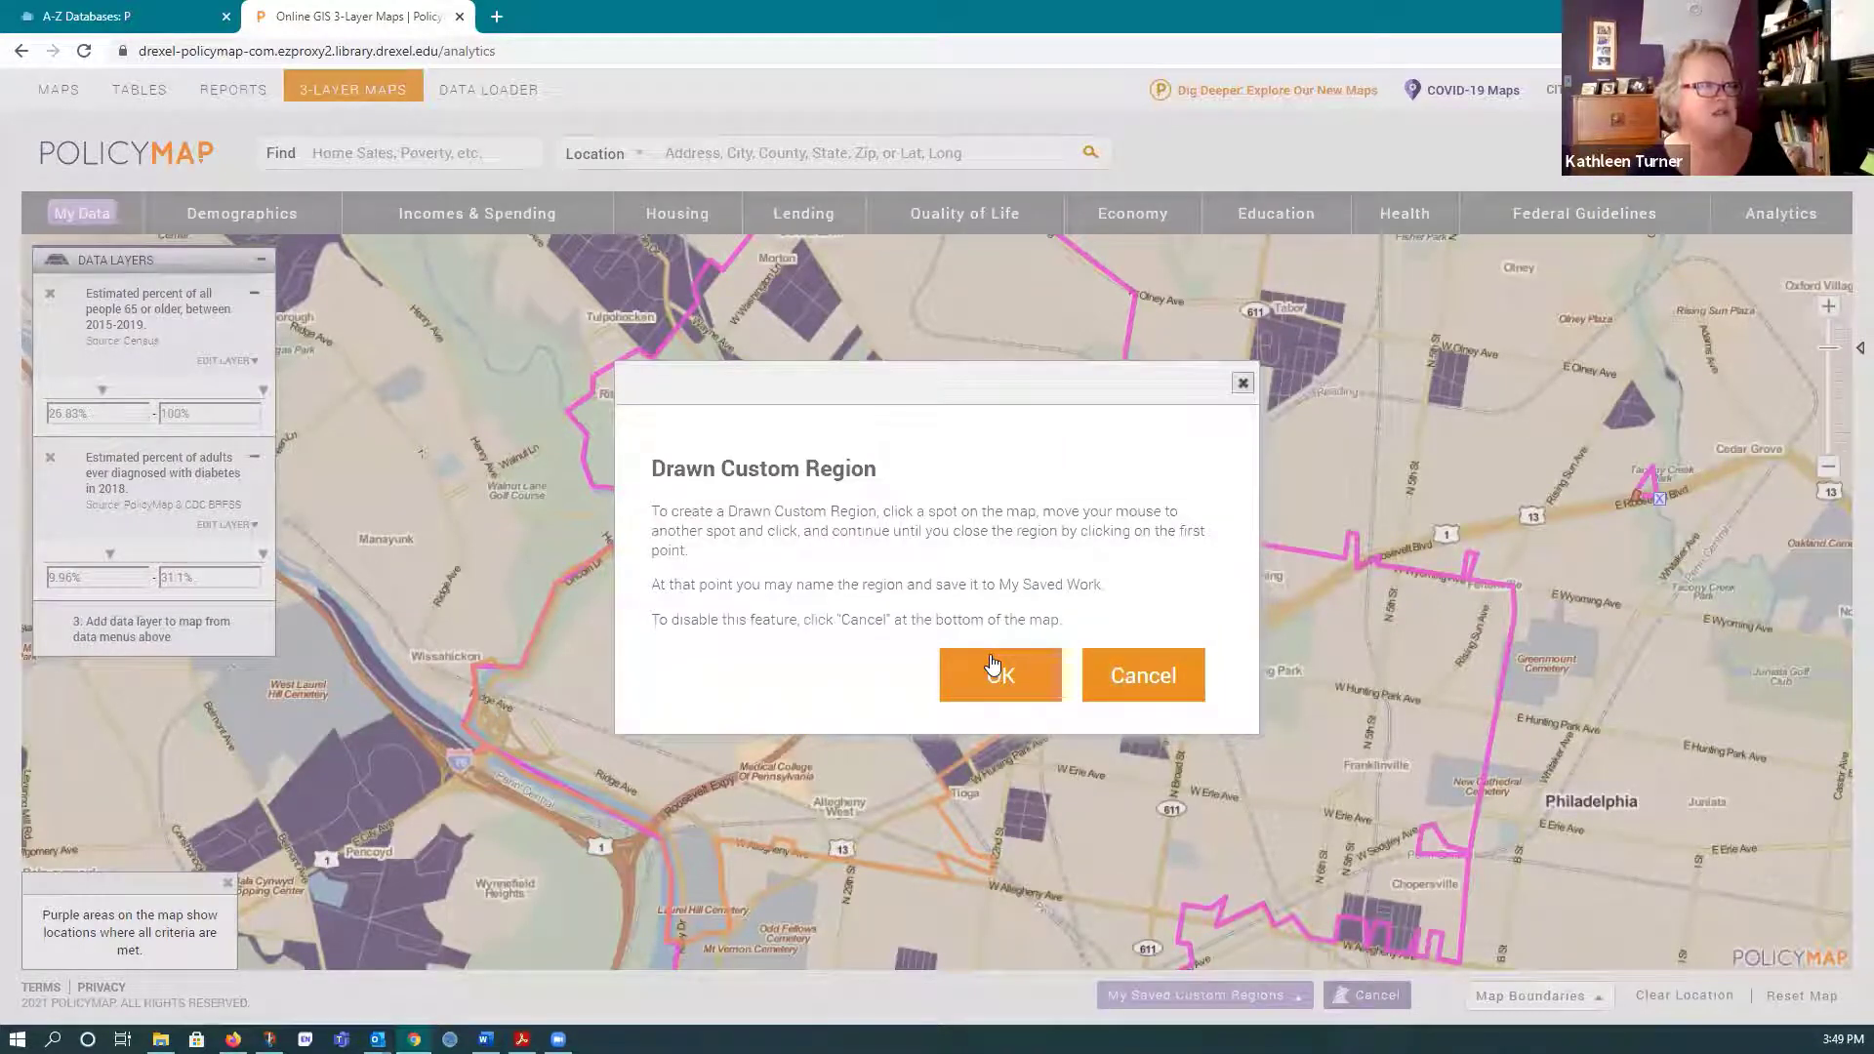
left_click(1001, 680)
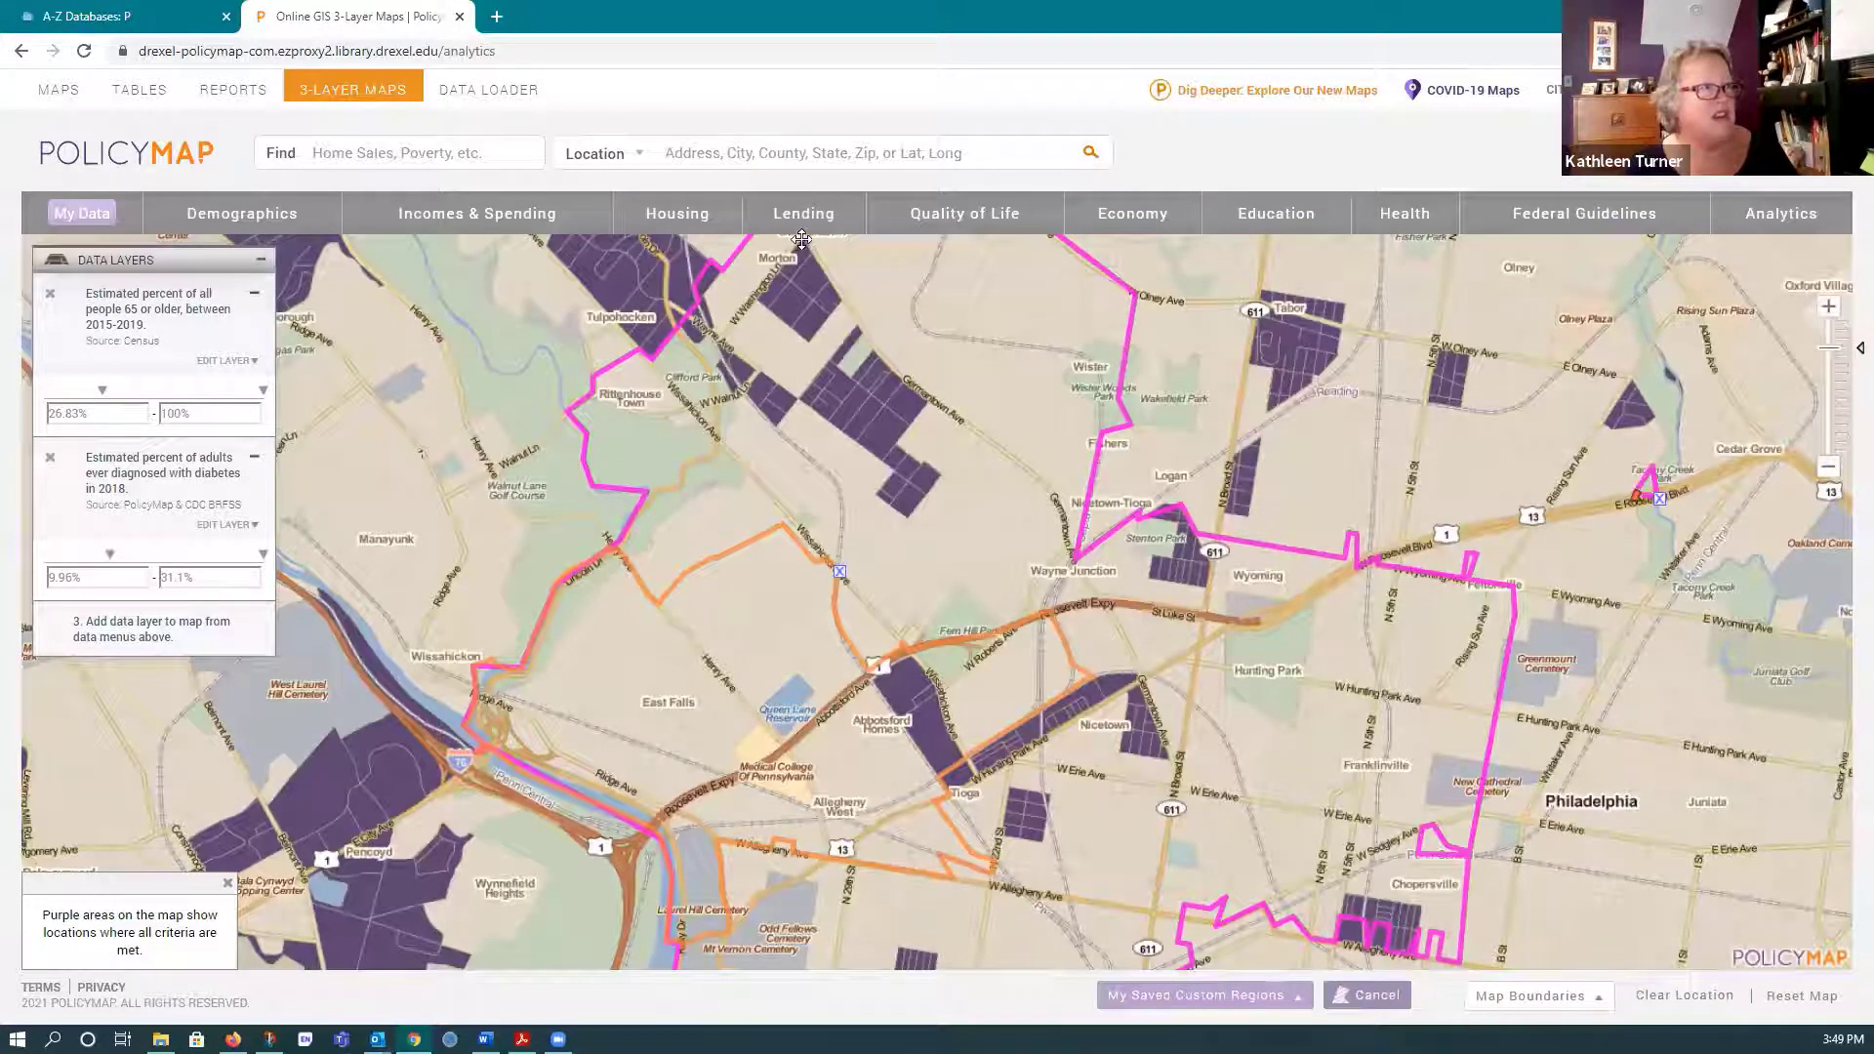
left_click_drag(802, 239, 816, 330)
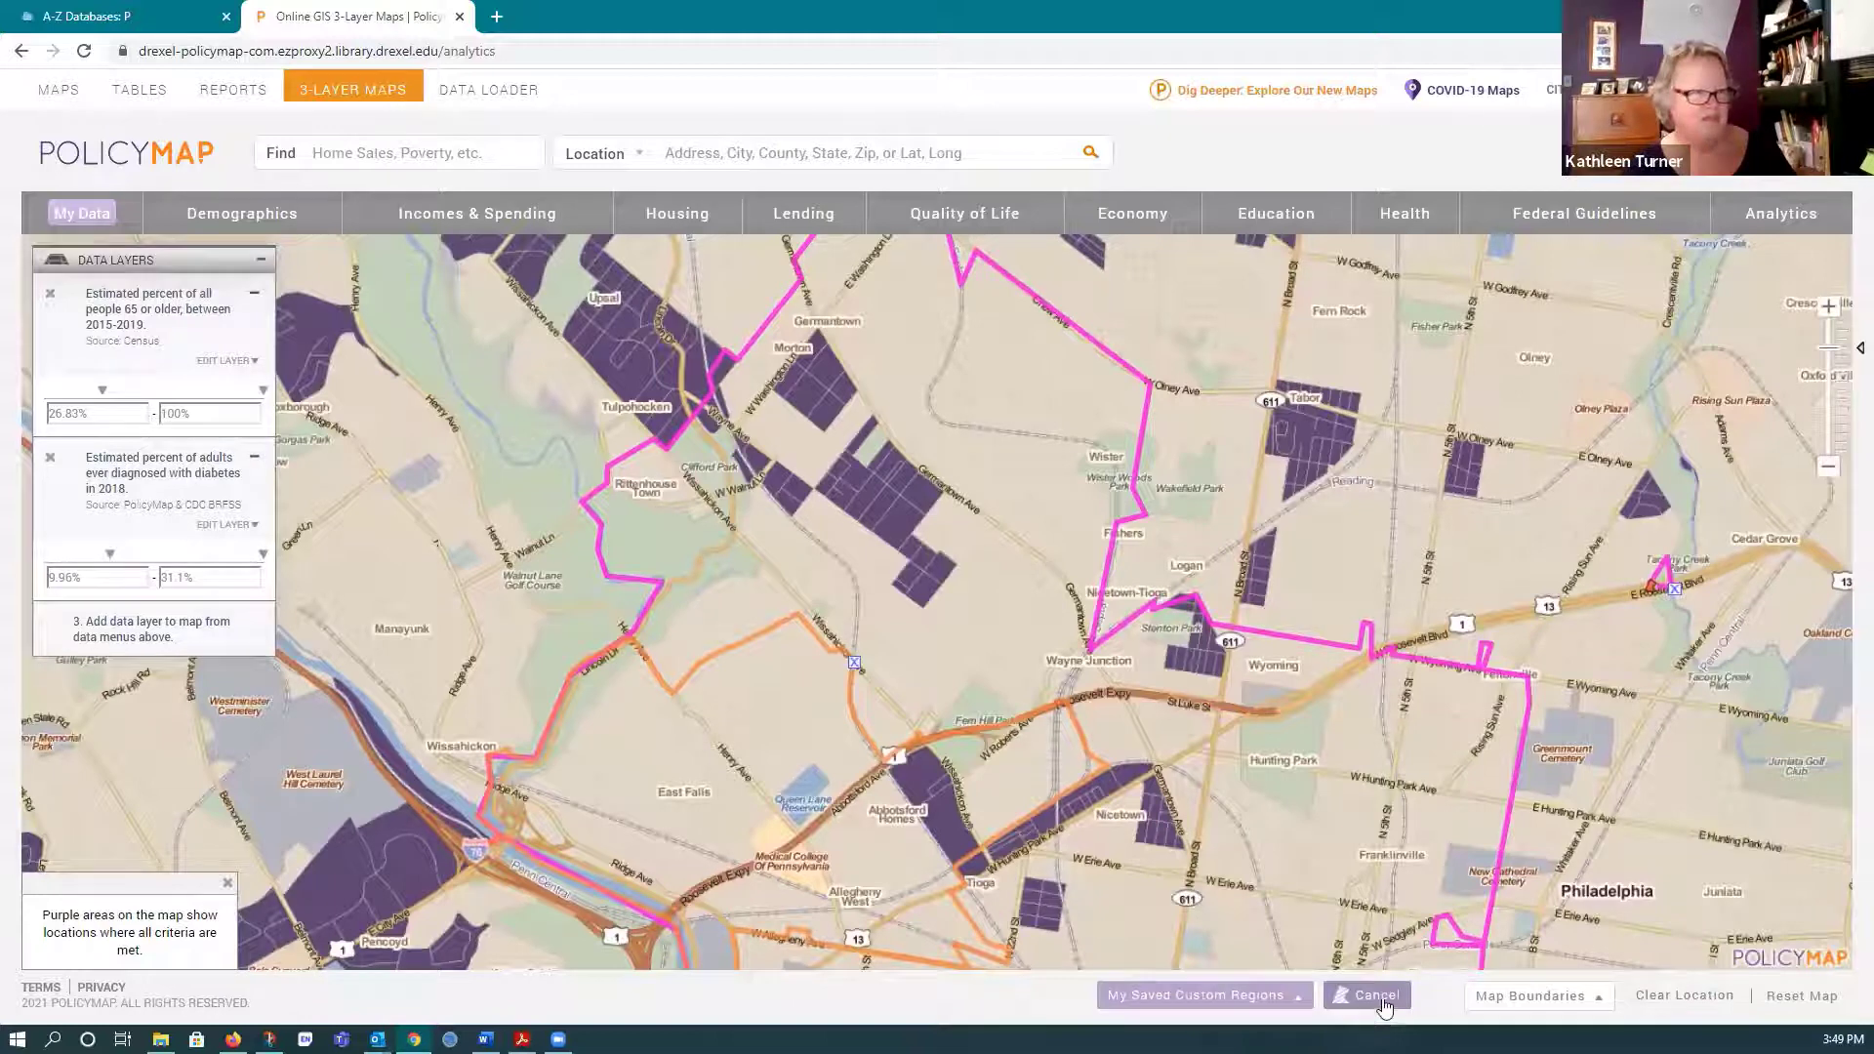
double_click(820, 343)
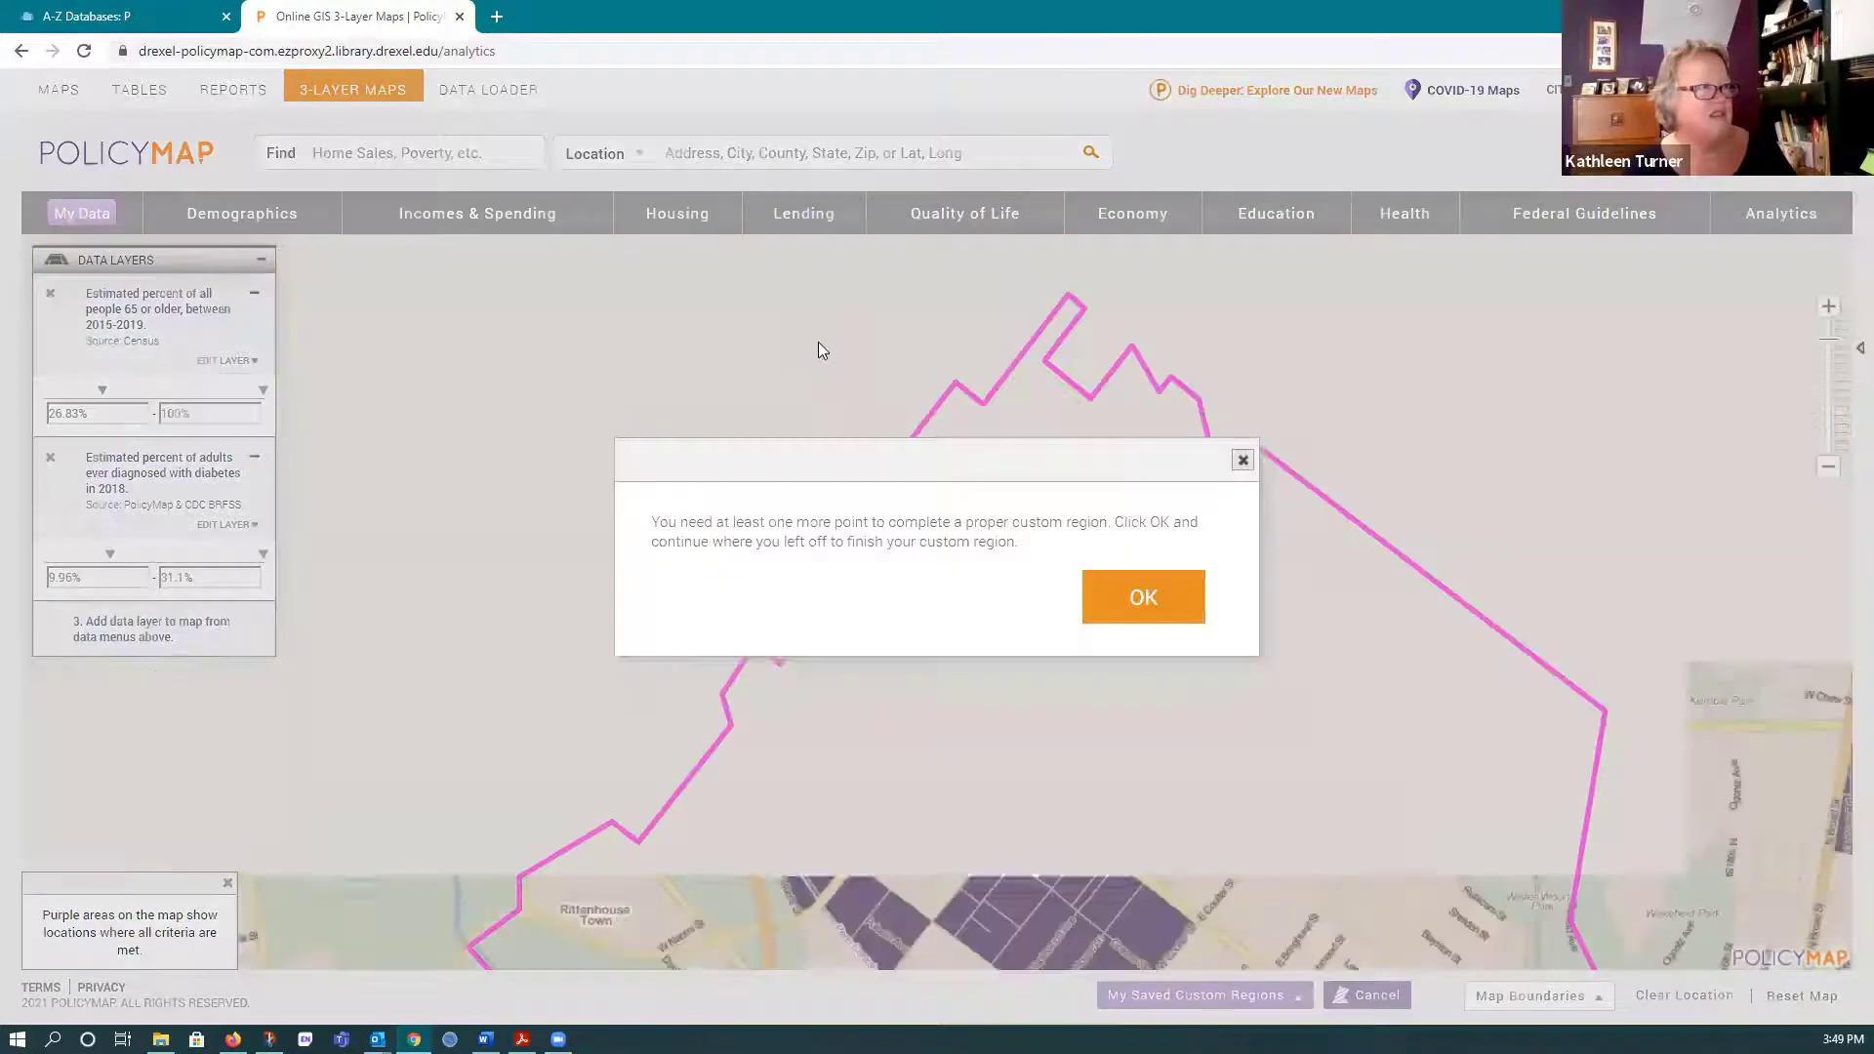
left_click(1138, 593)
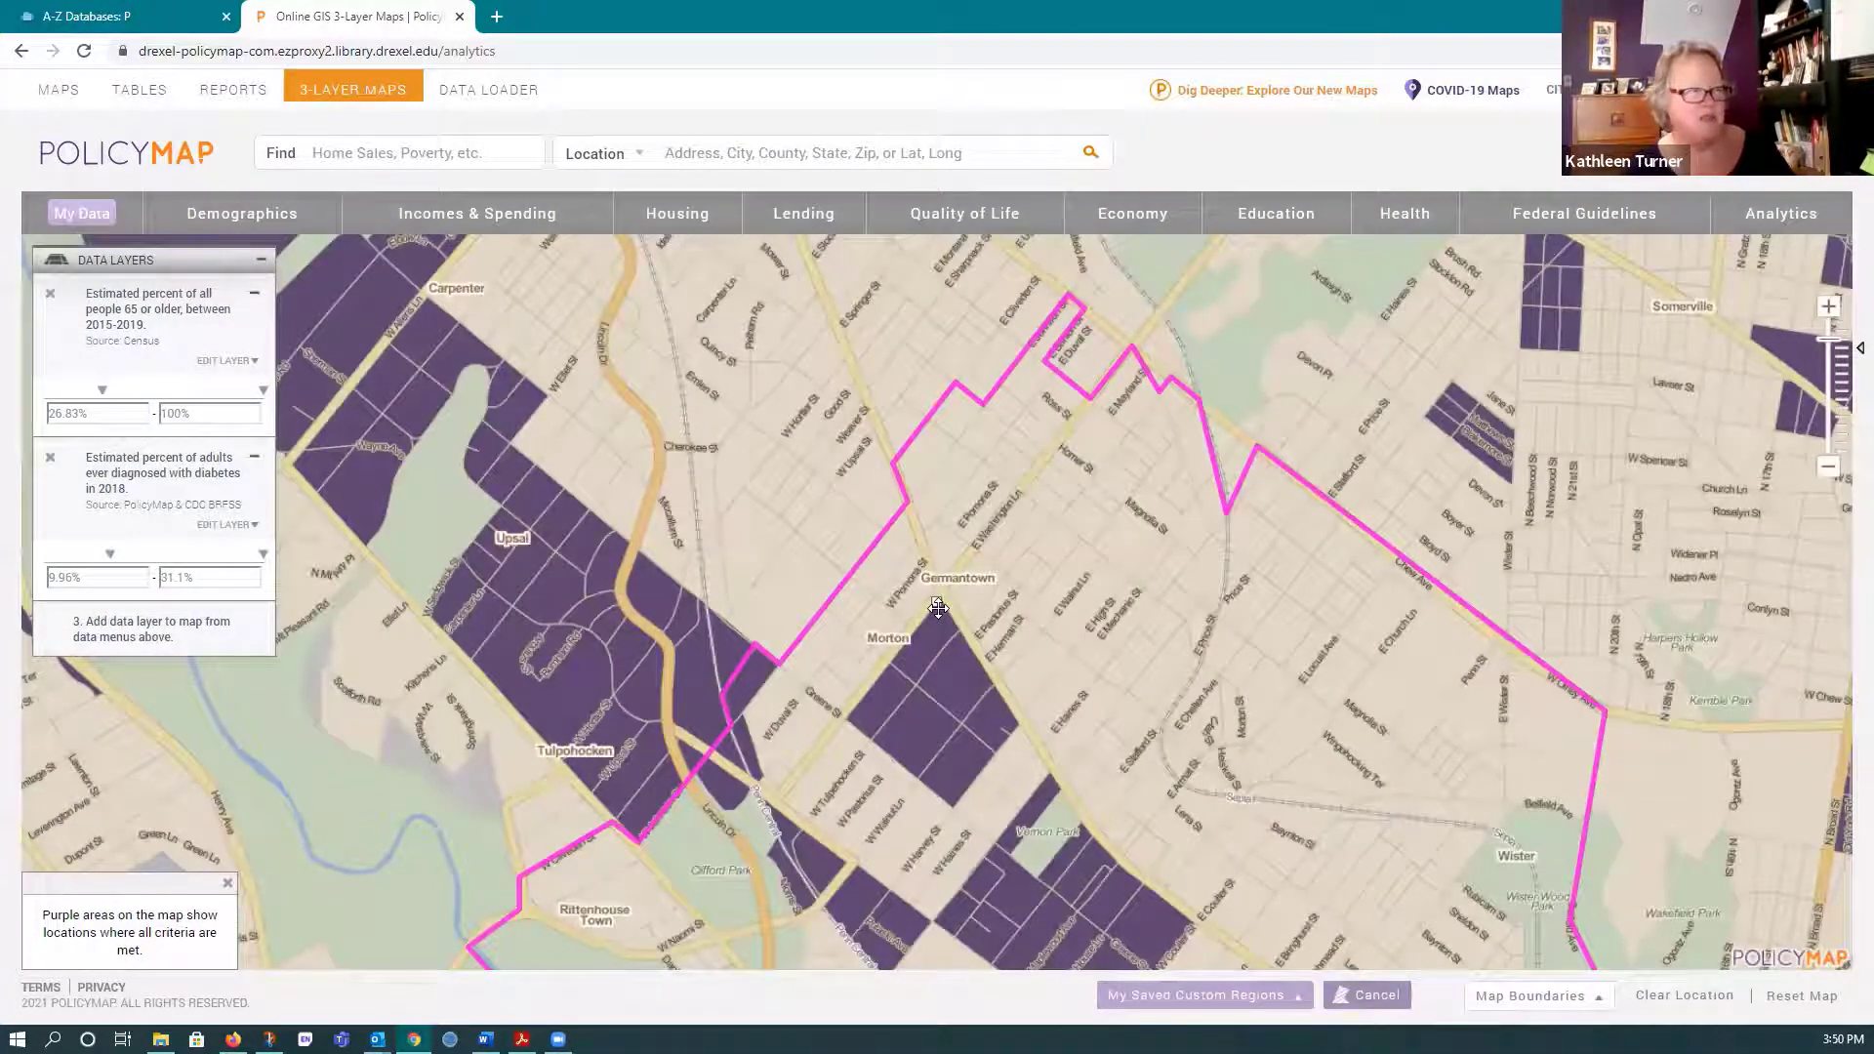
- Outline a closed region around the purple areas south of Germantown, past Vernon Park and Clifford Park, ending at the first point
left_click(1091, 836)
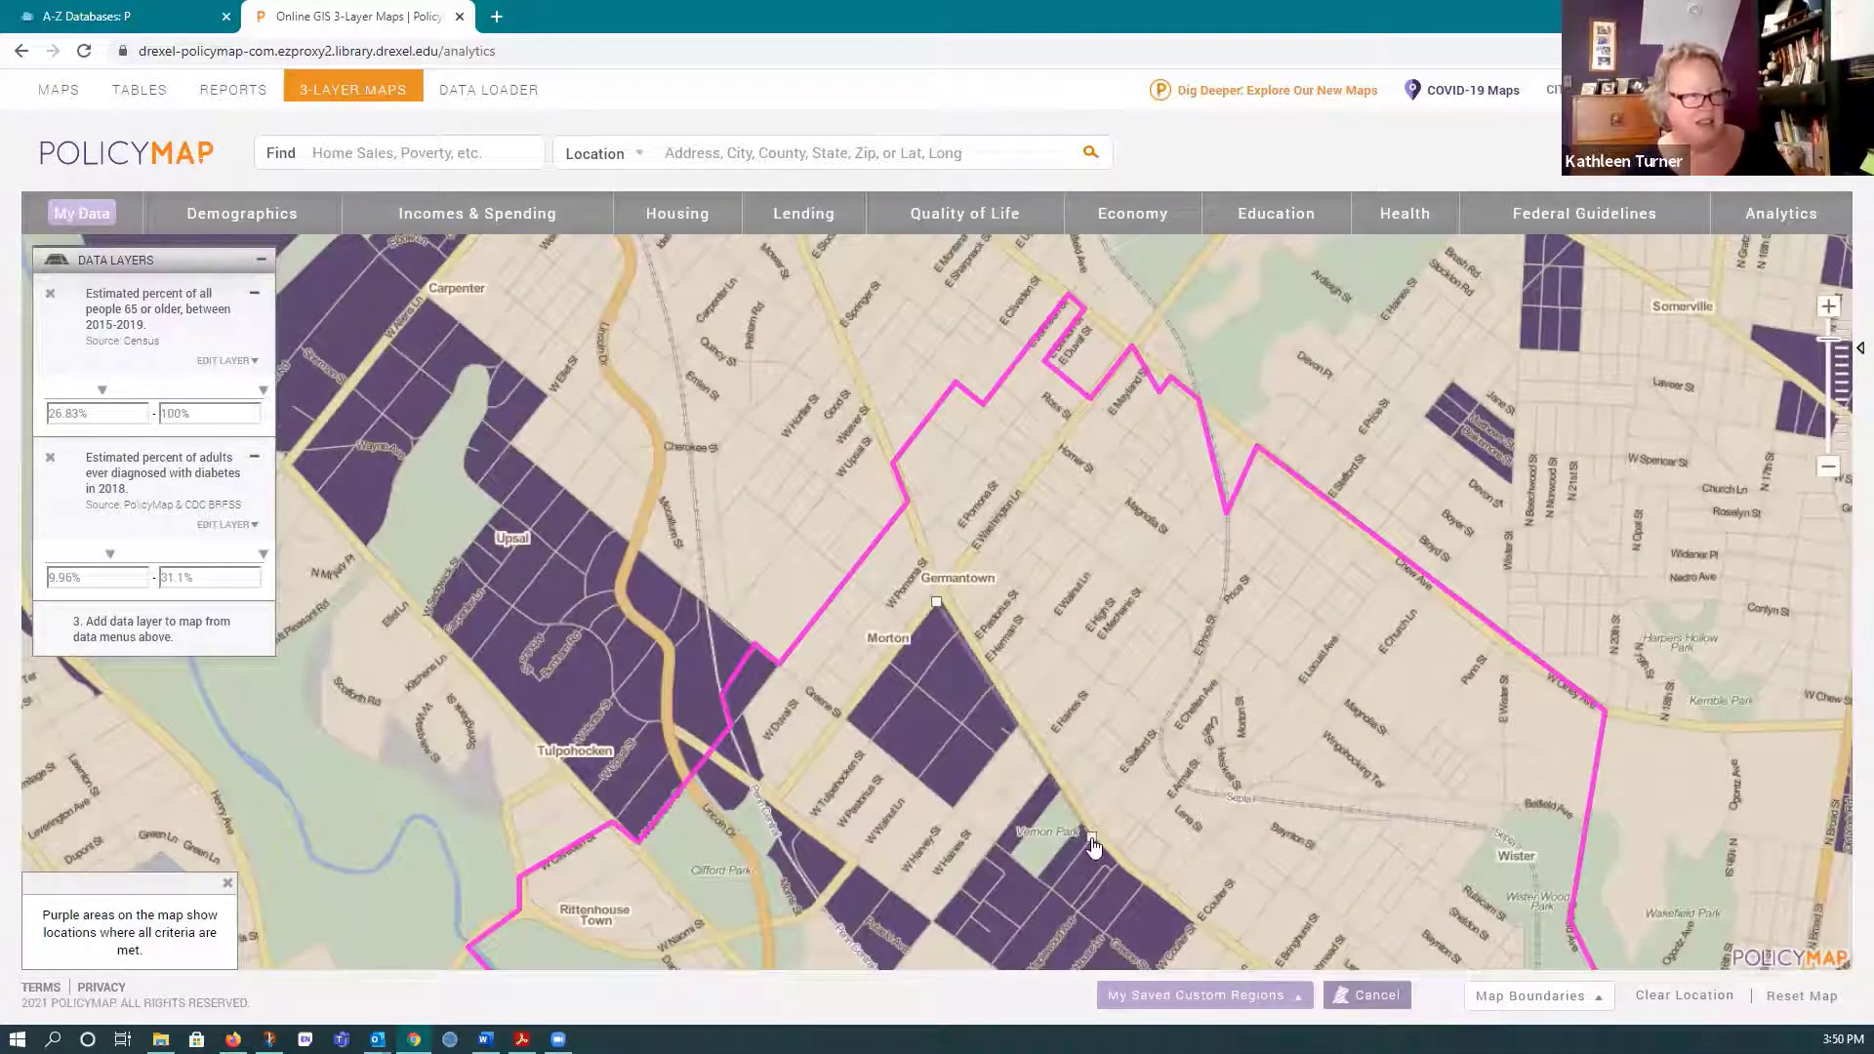
left_click(1192, 926)
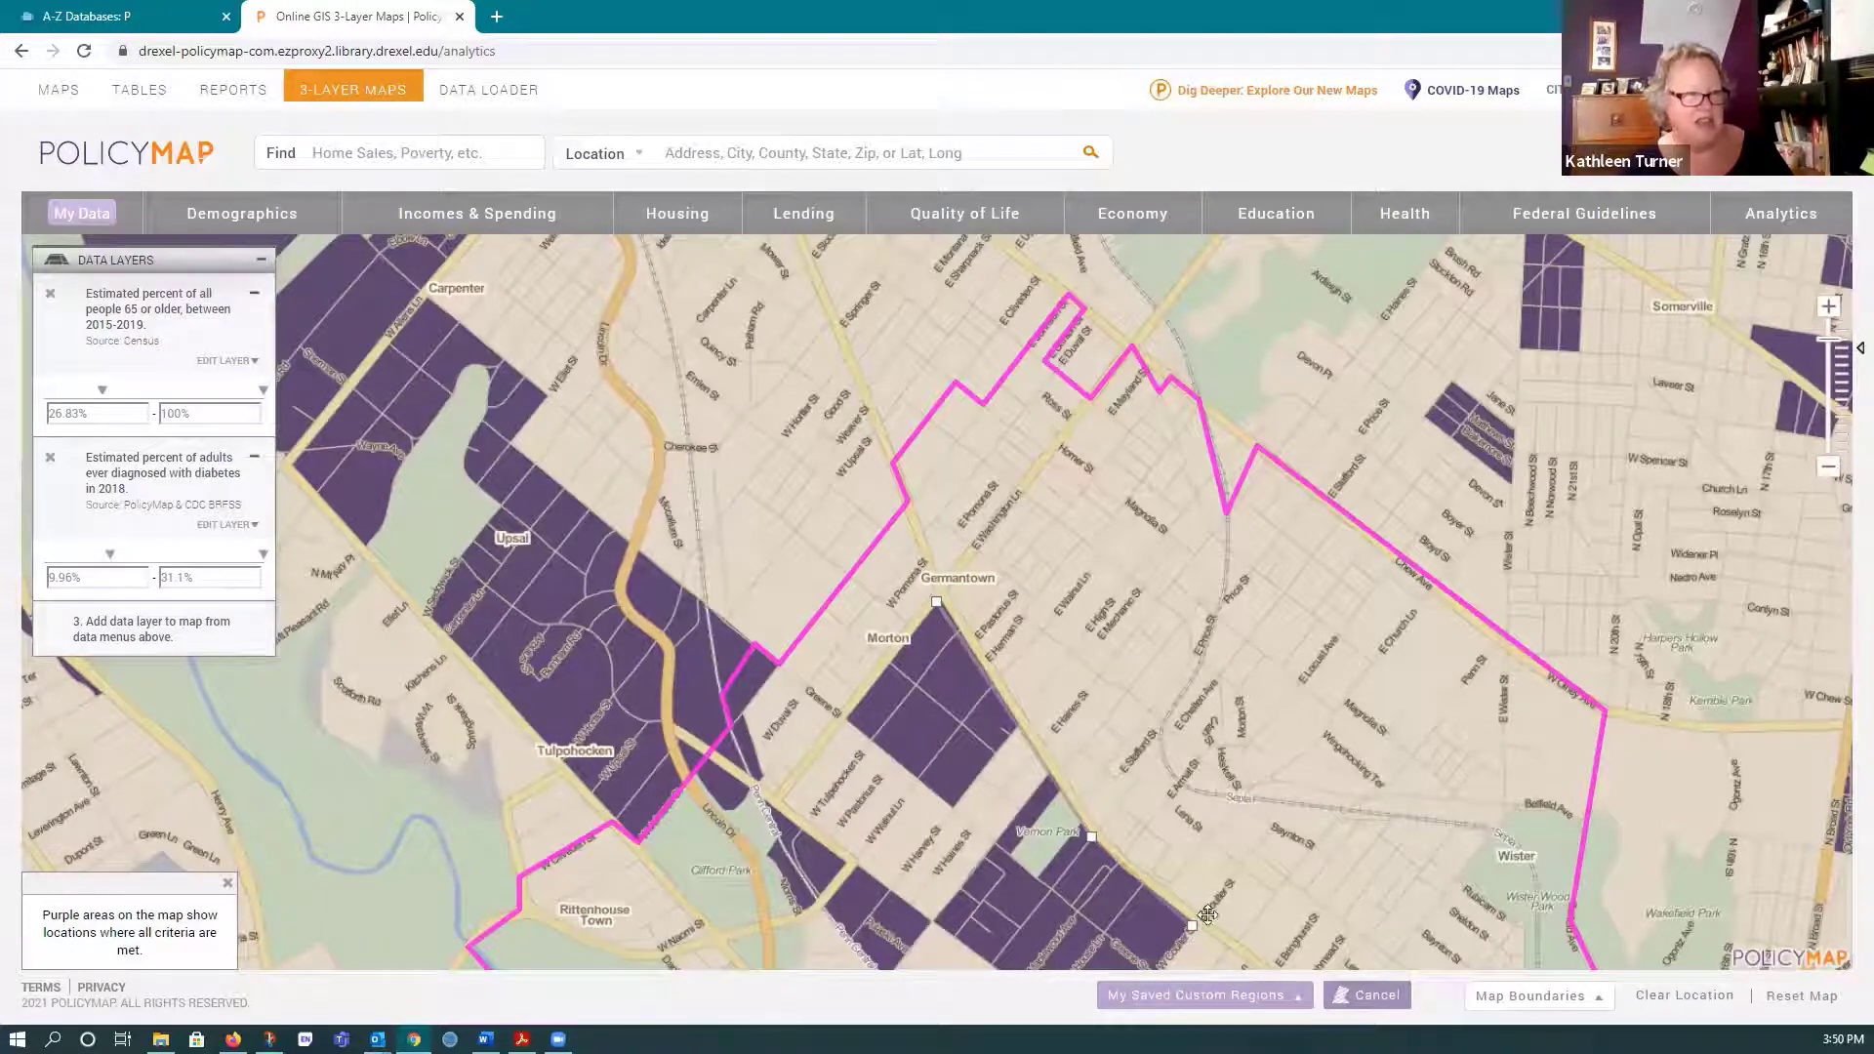
left_click_drag(1269, 835, 1291, 466)
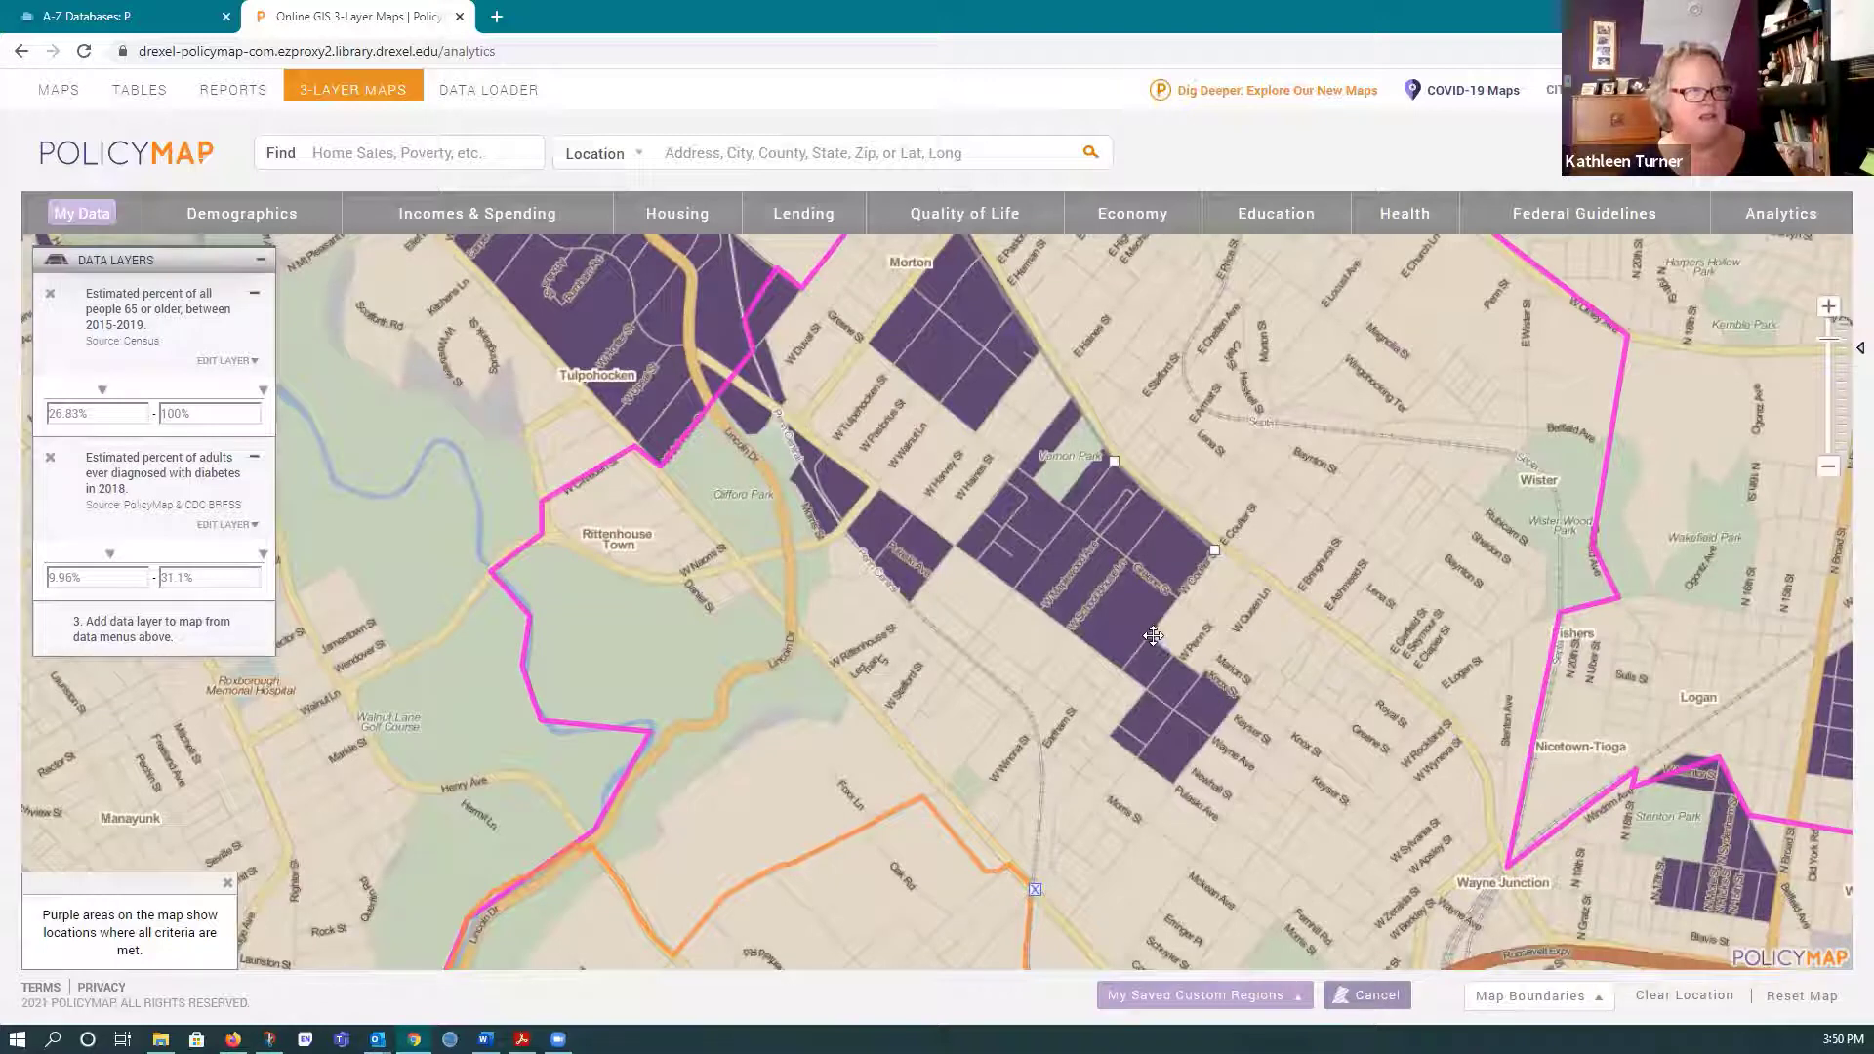
left_click(1149, 634)
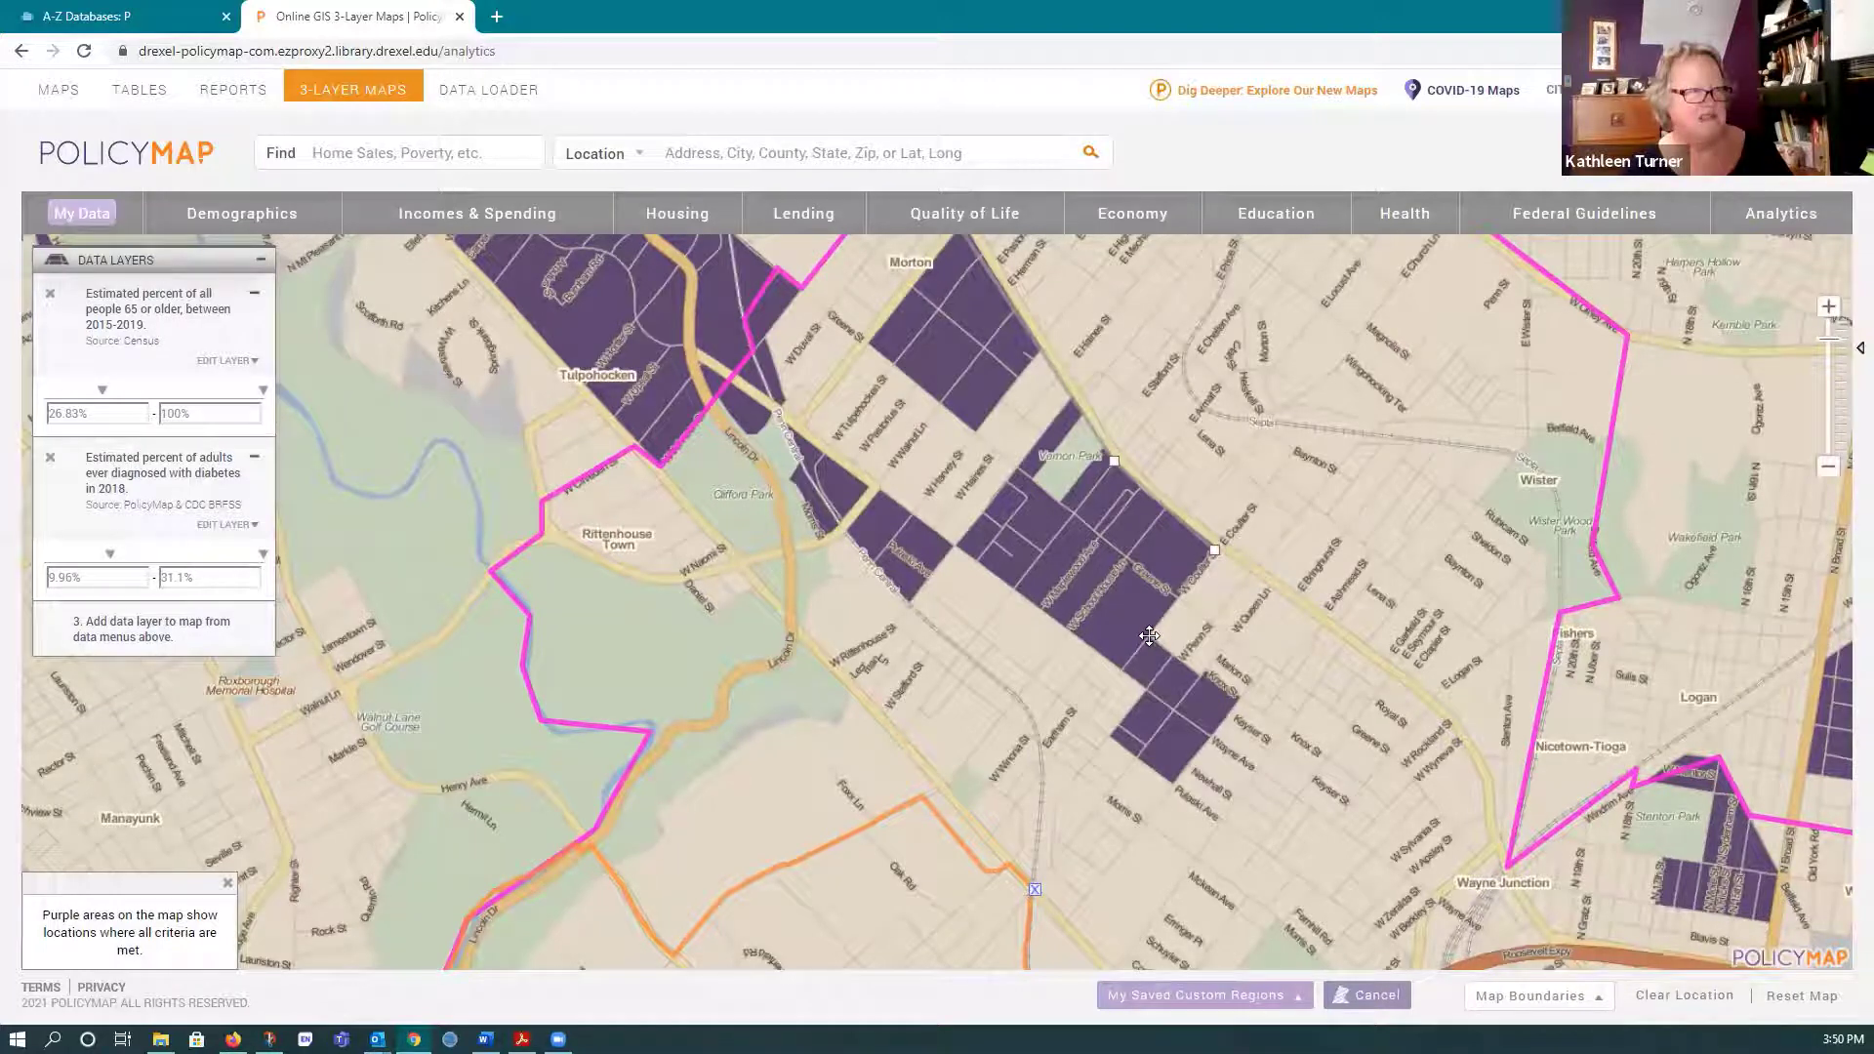
left_click(1238, 700)
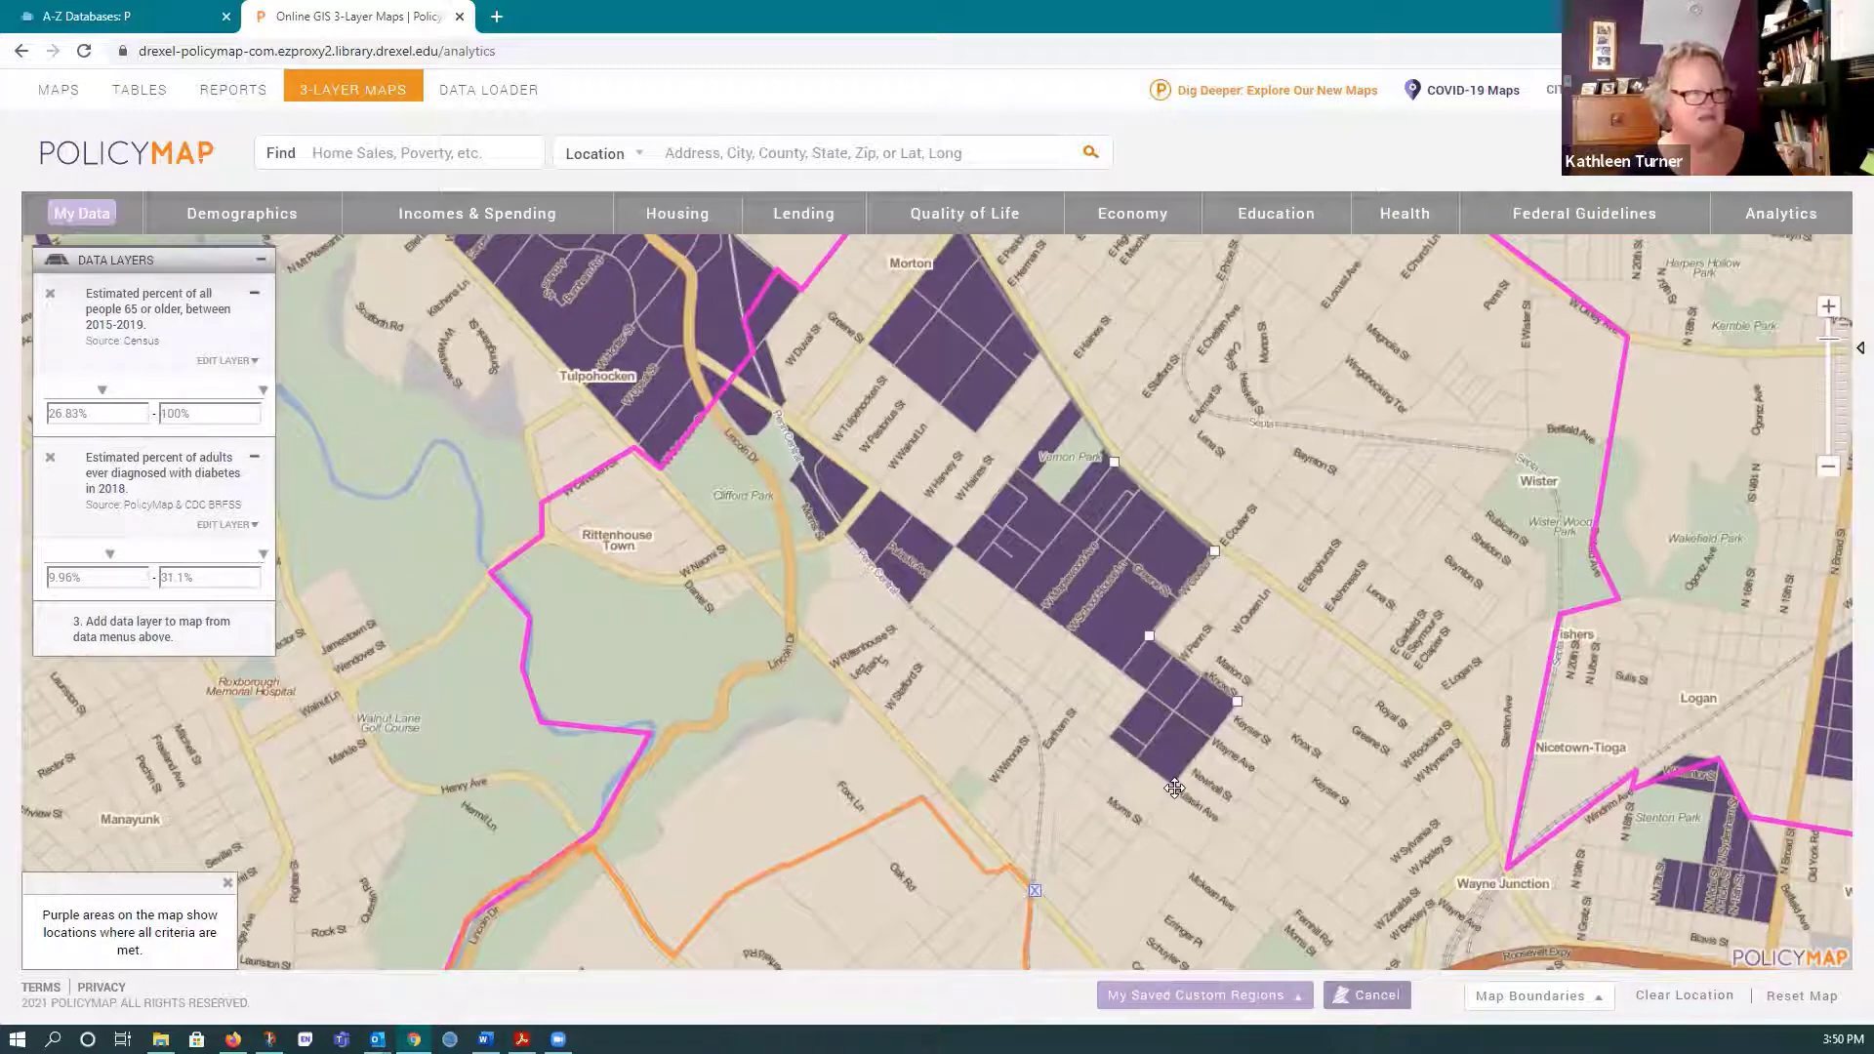
left_click(1172, 786)
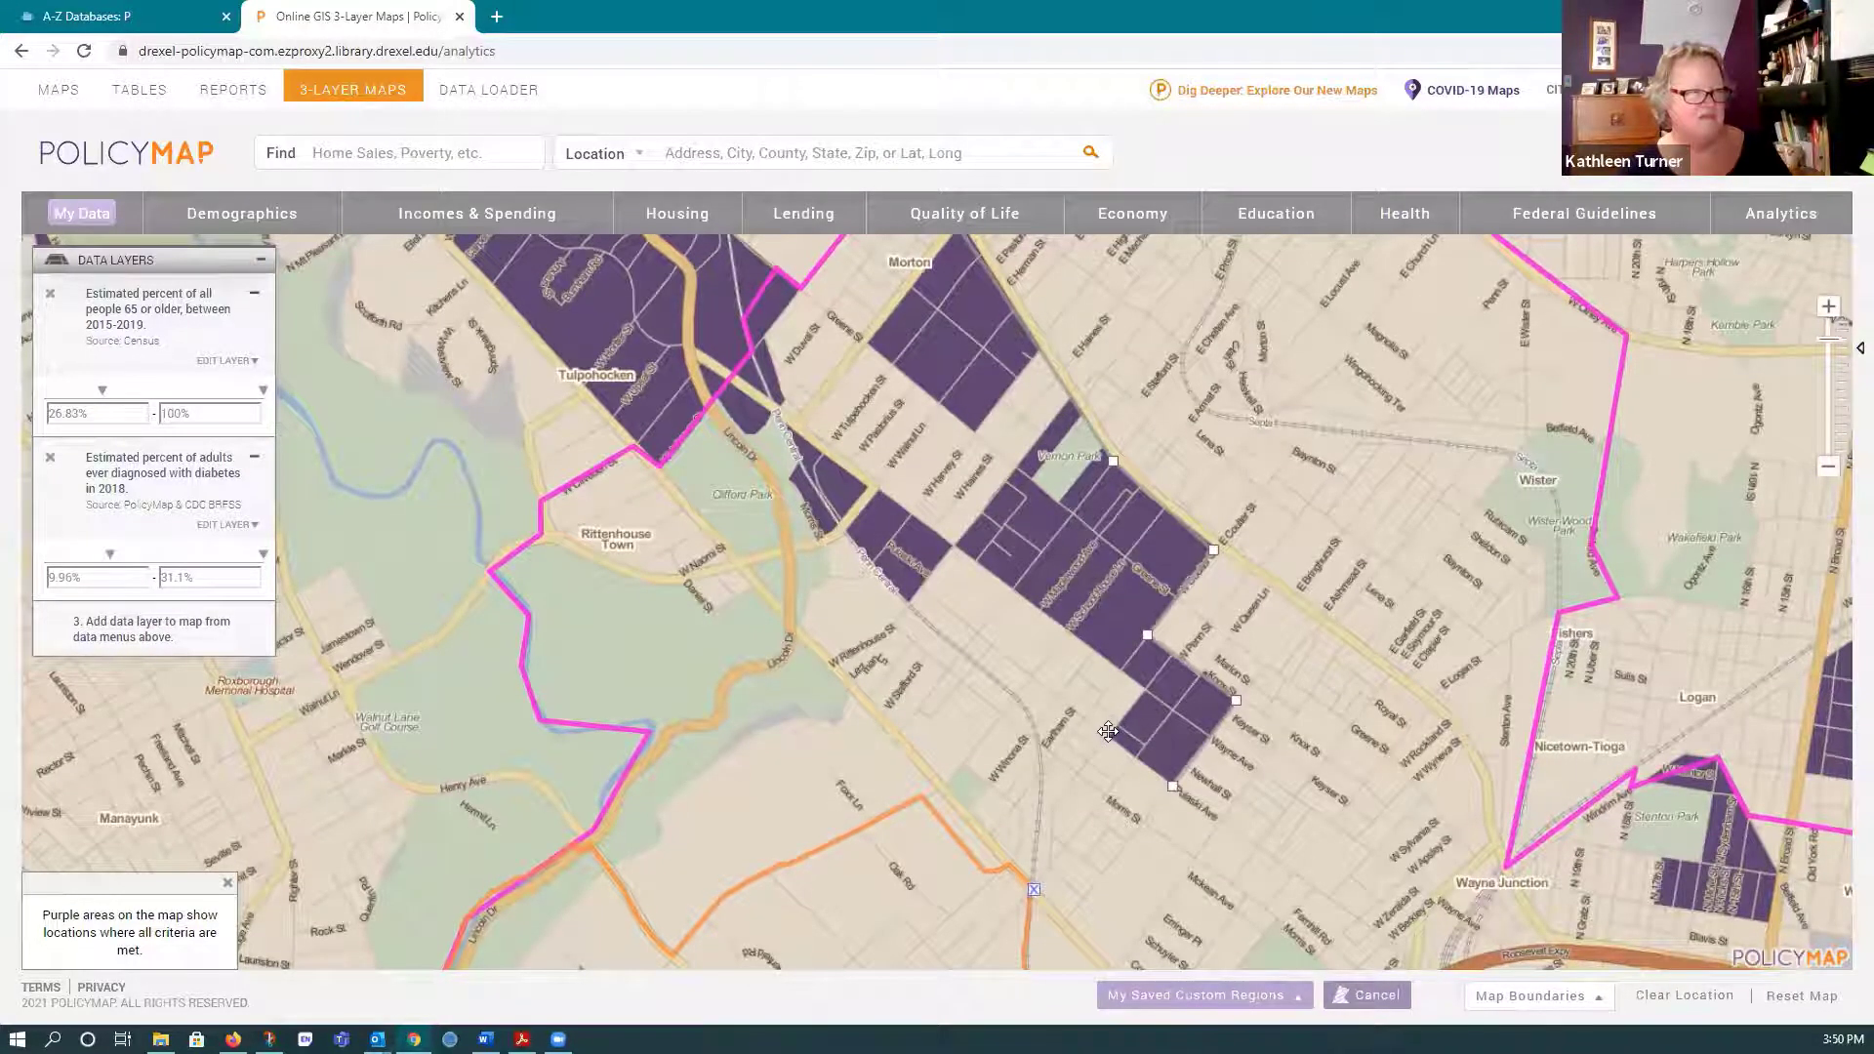
left_click(1108, 734)
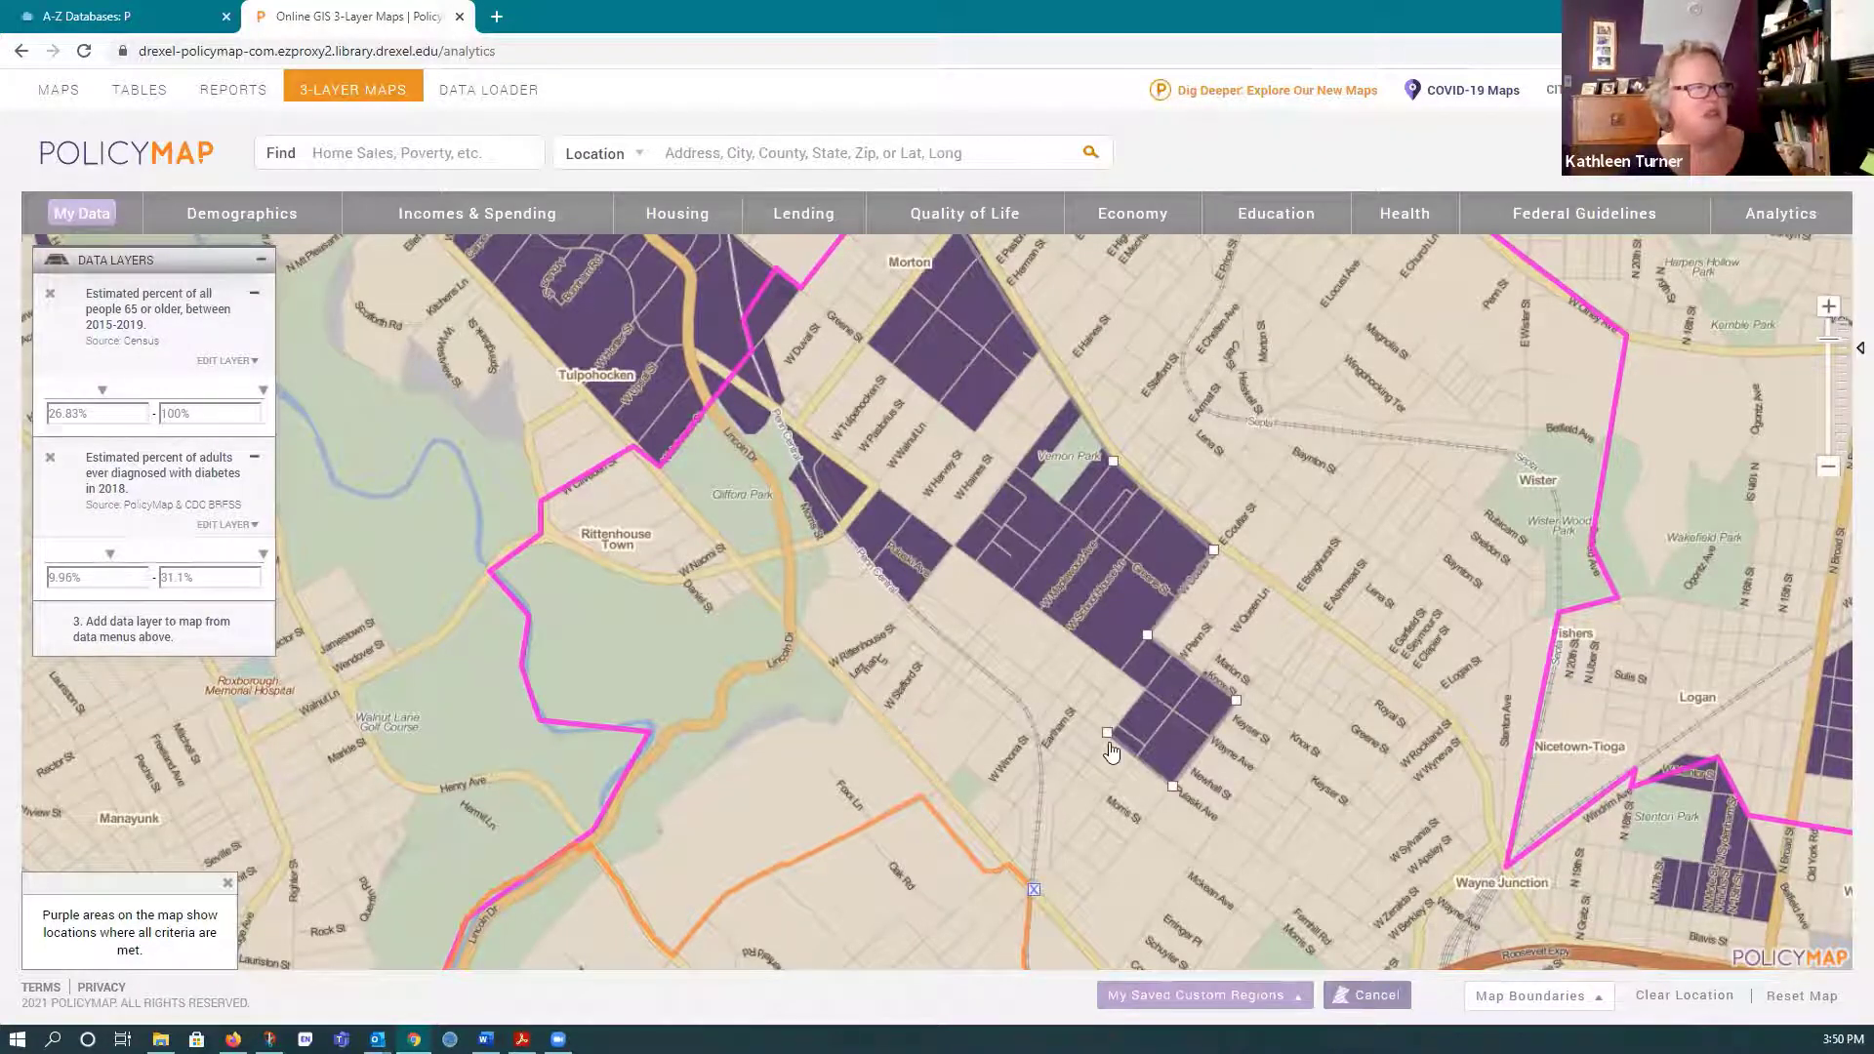
left_click(785, 483)
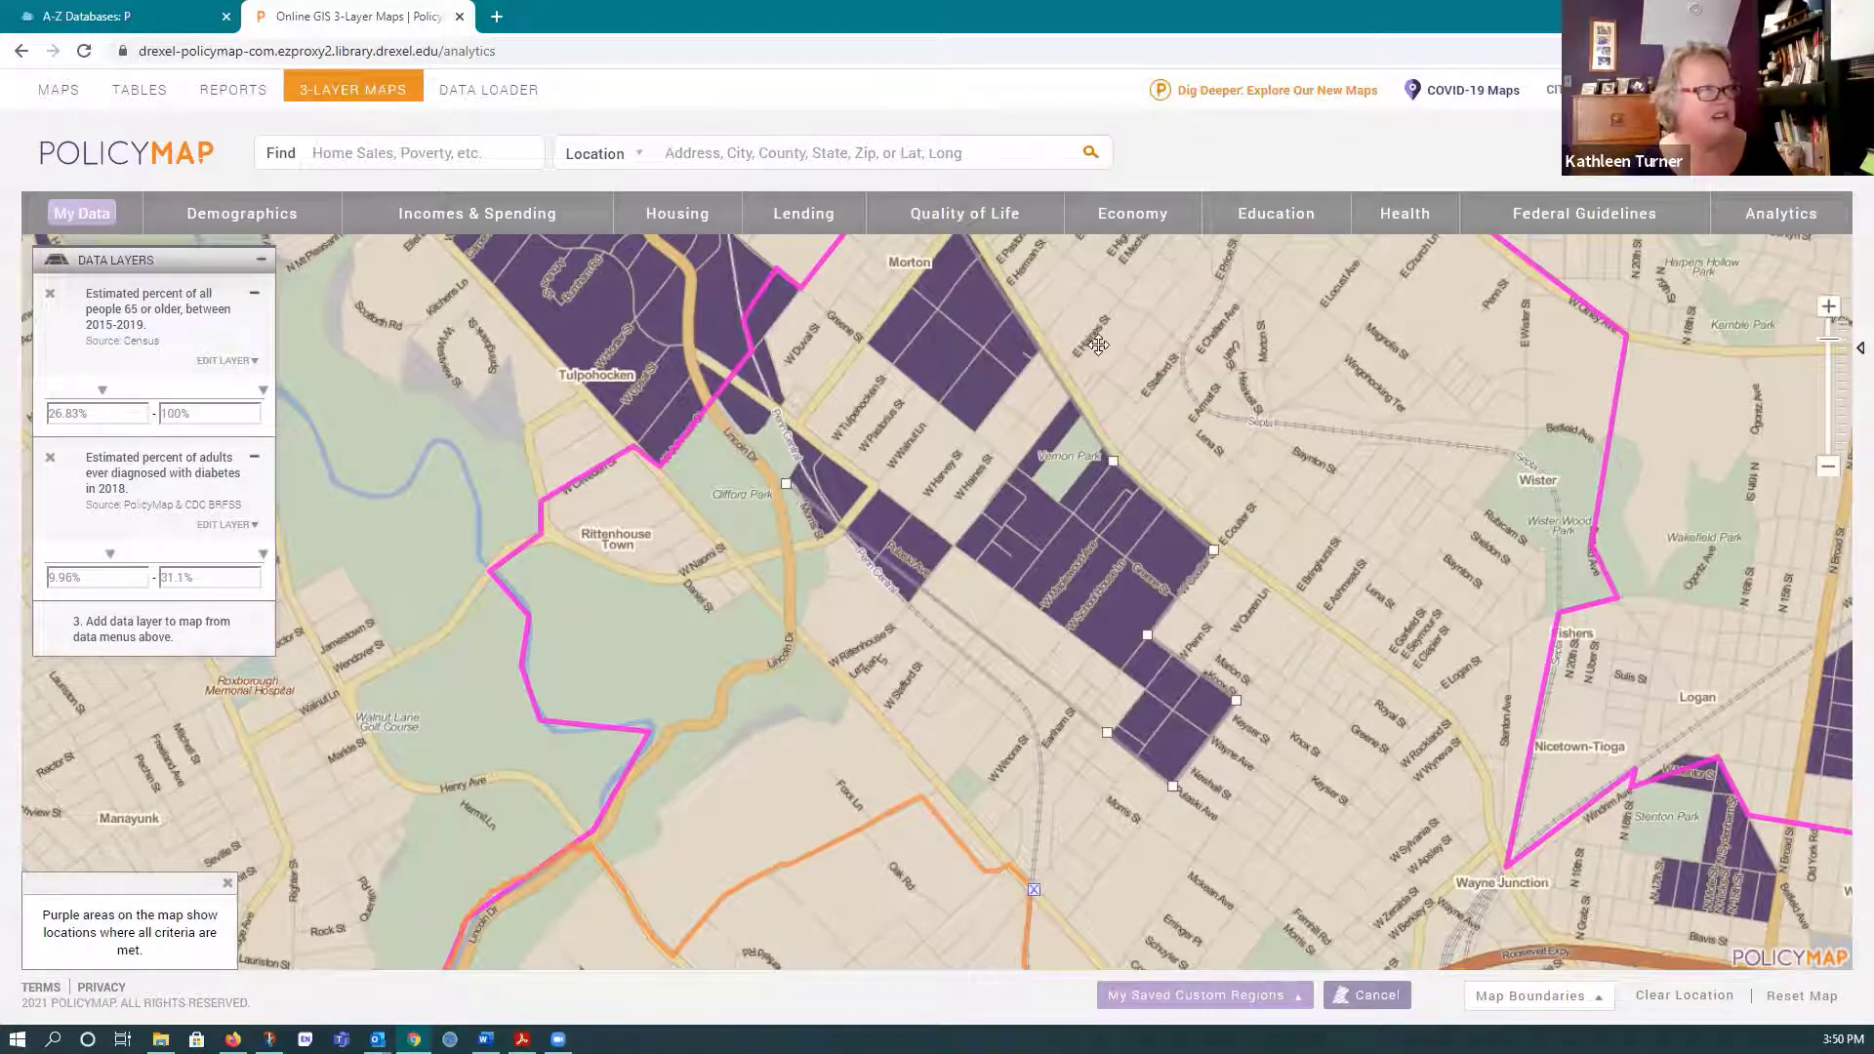
left_click_drag(1098, 346, 1101, 464)
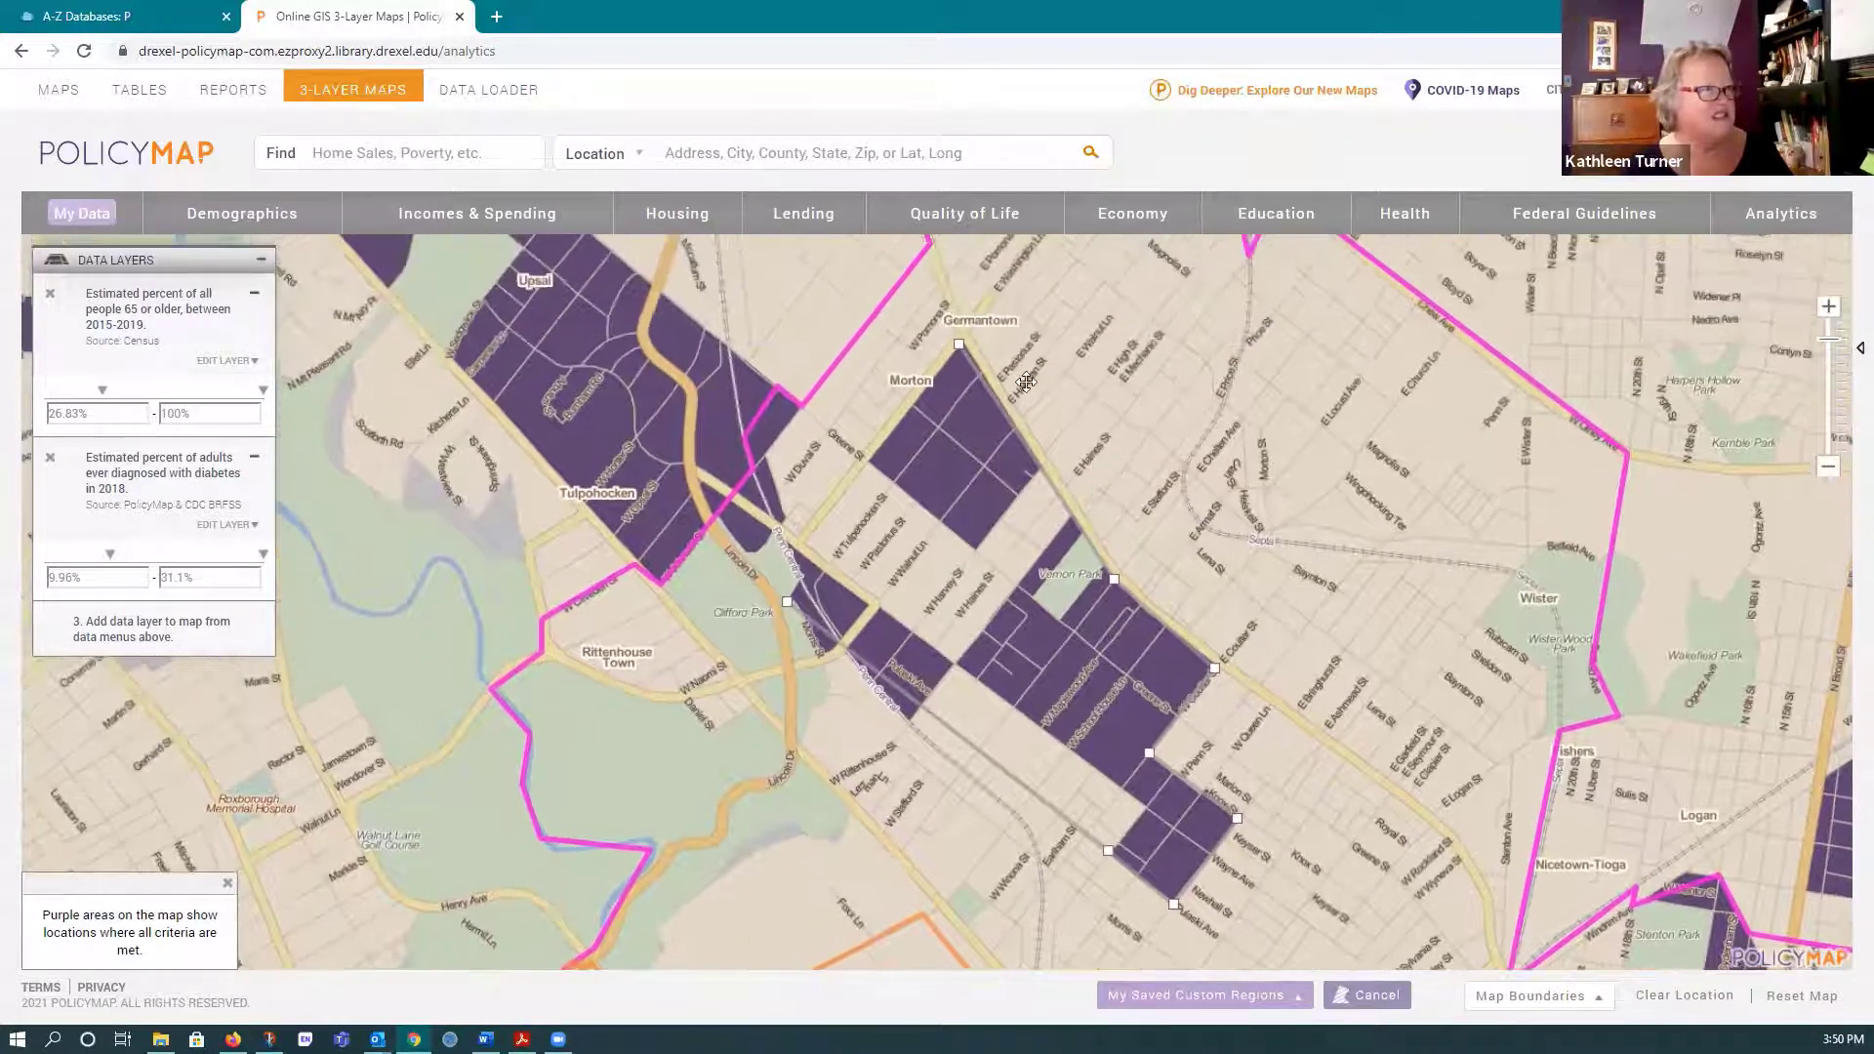
left_click(962, 344)
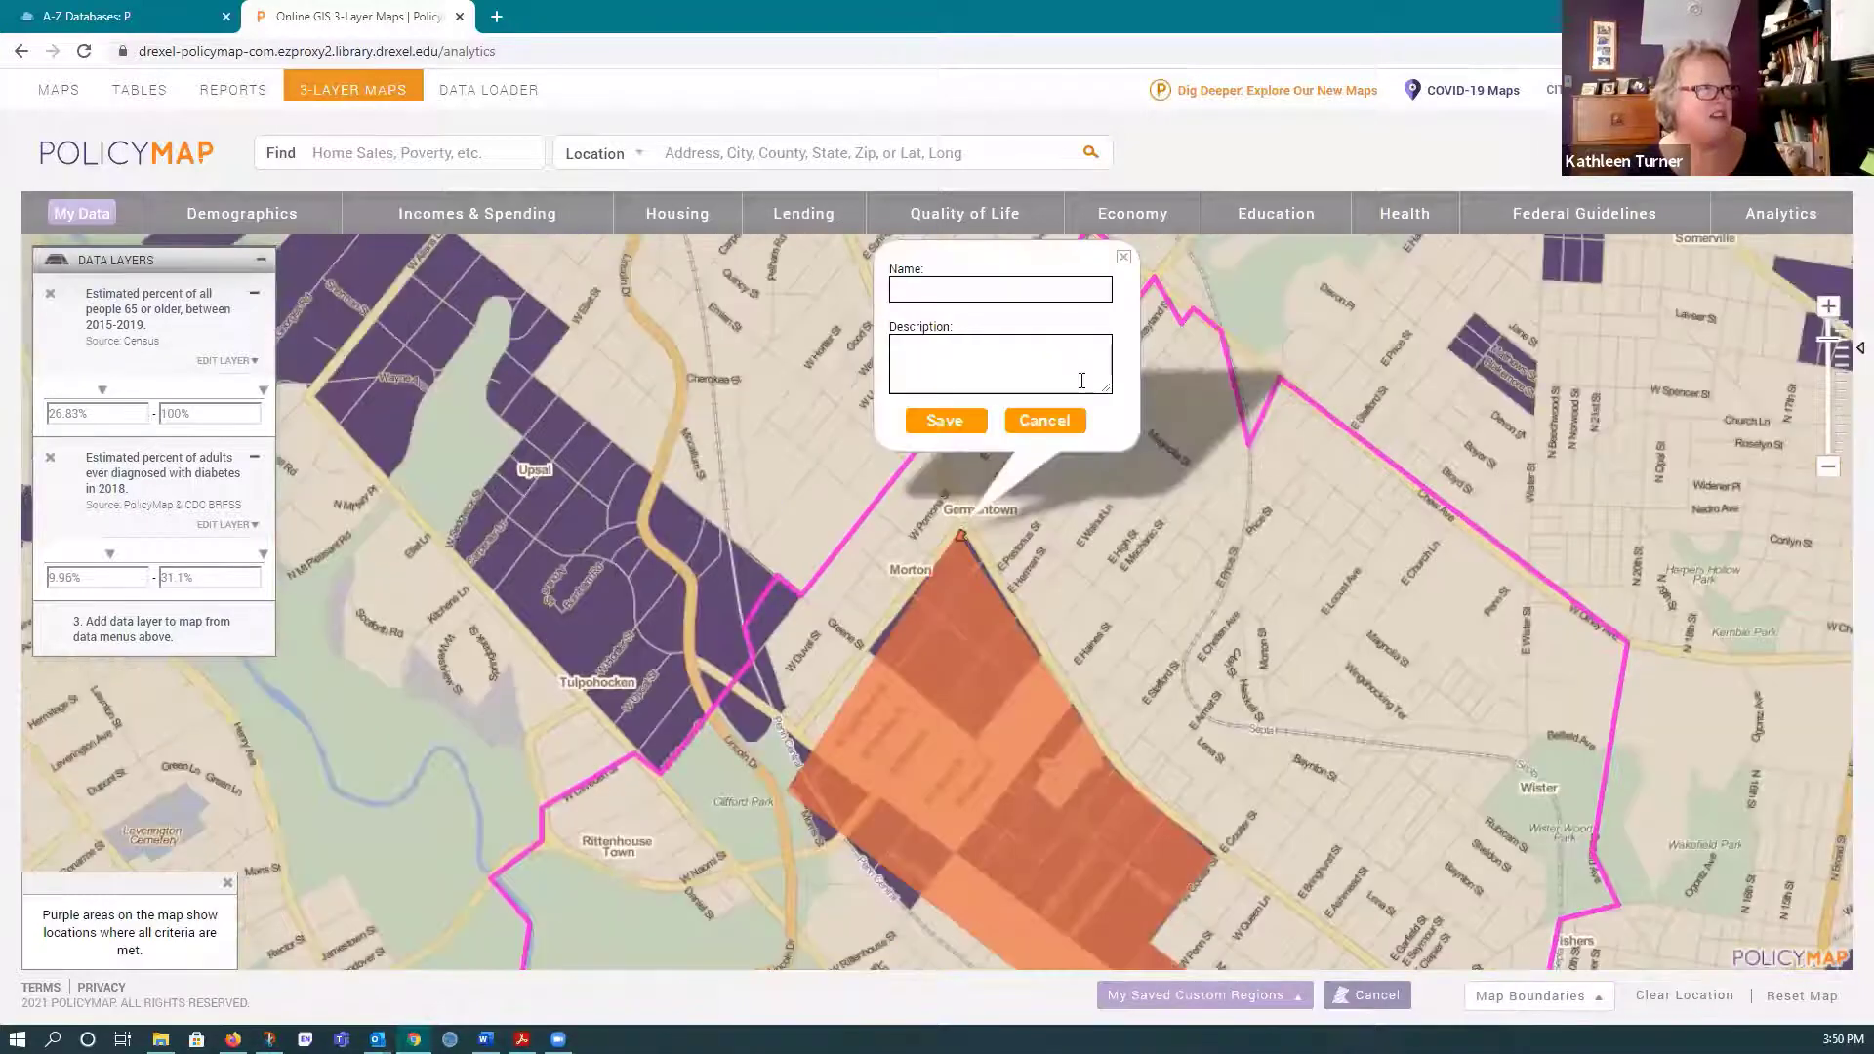
- Name the drawn custom region "Older, high diabetes" and save it
left_click(923, 283)
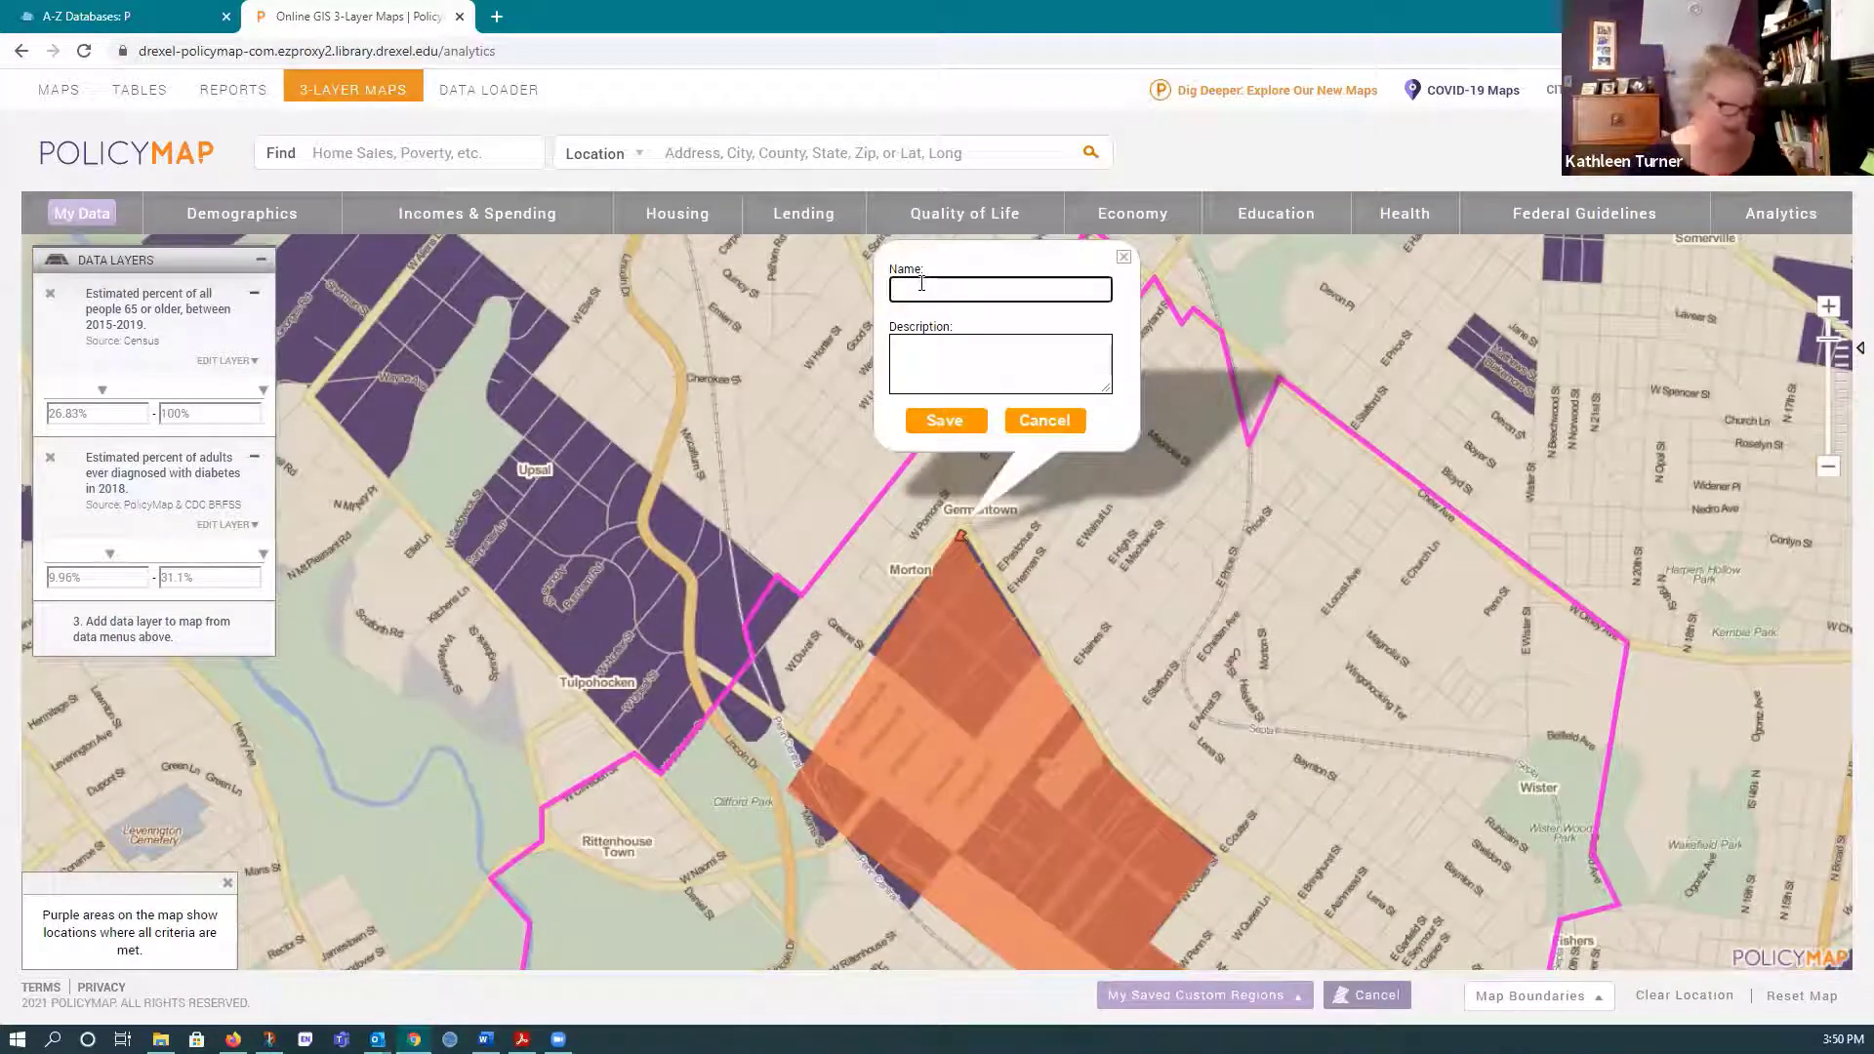
type("Old")
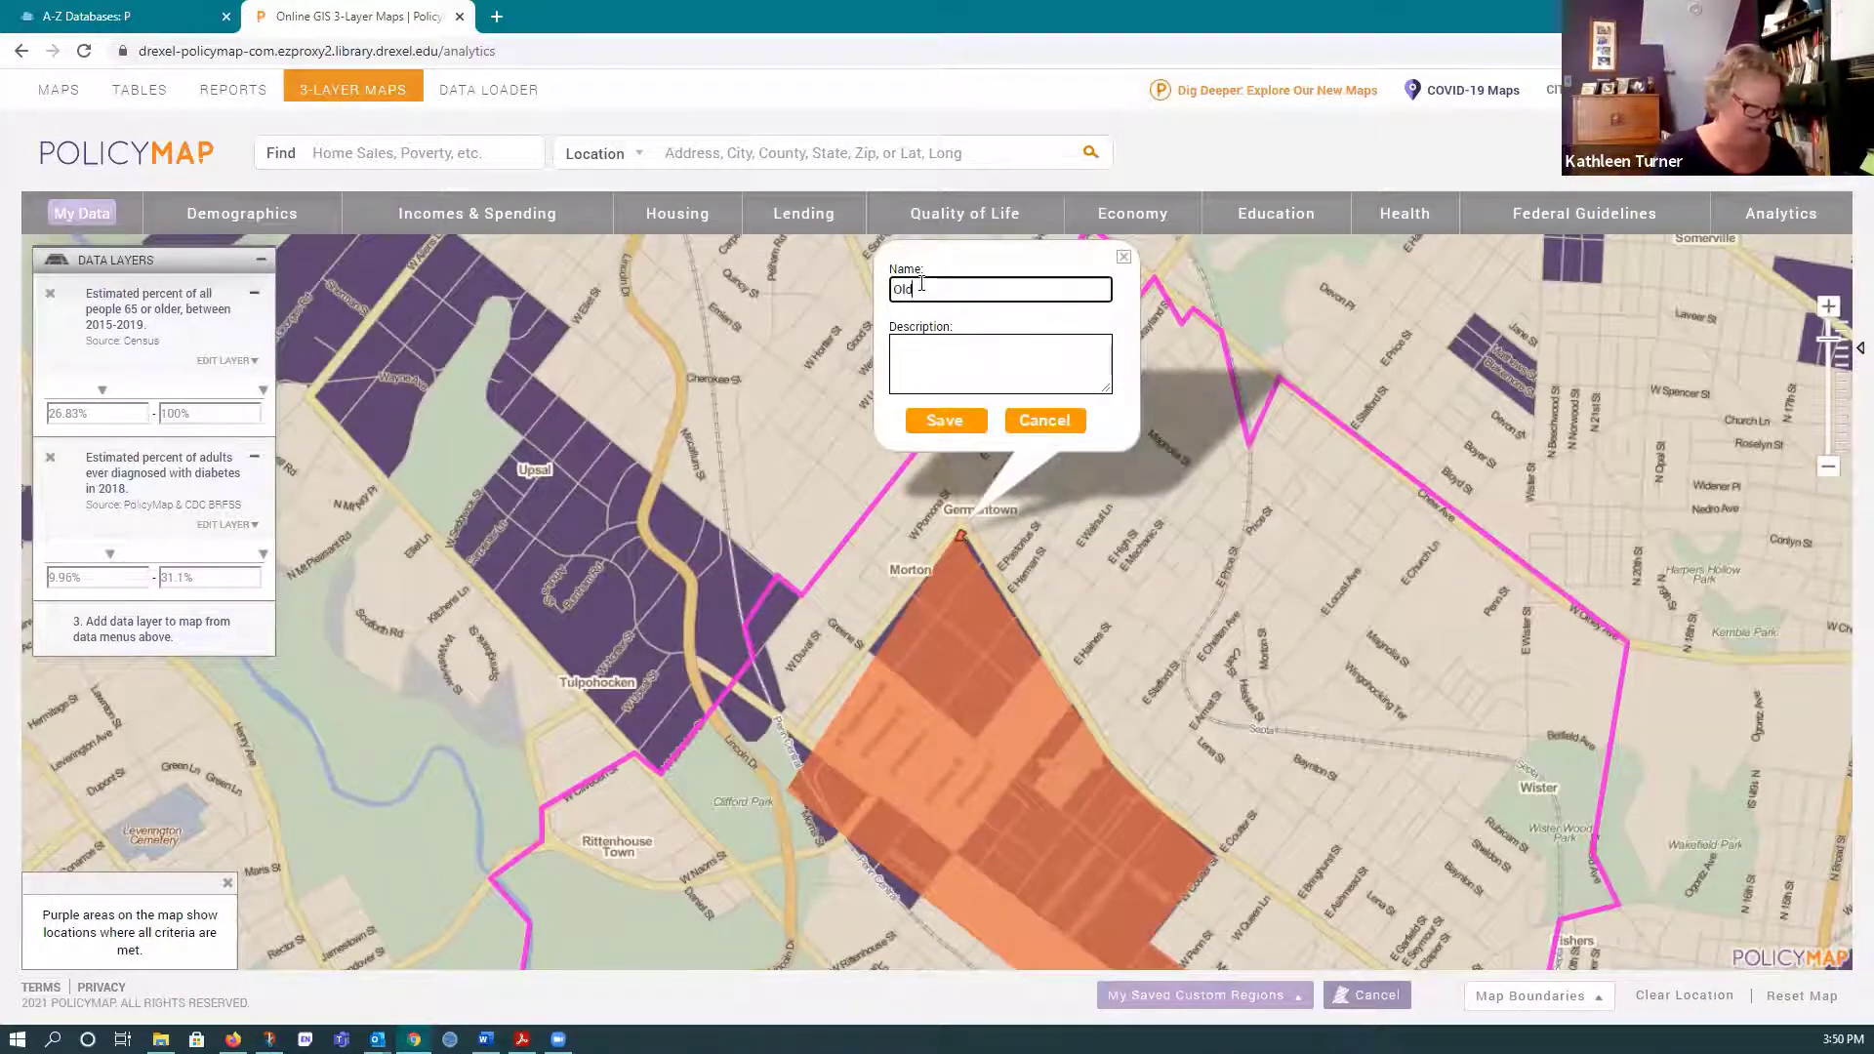
type("er, high di")
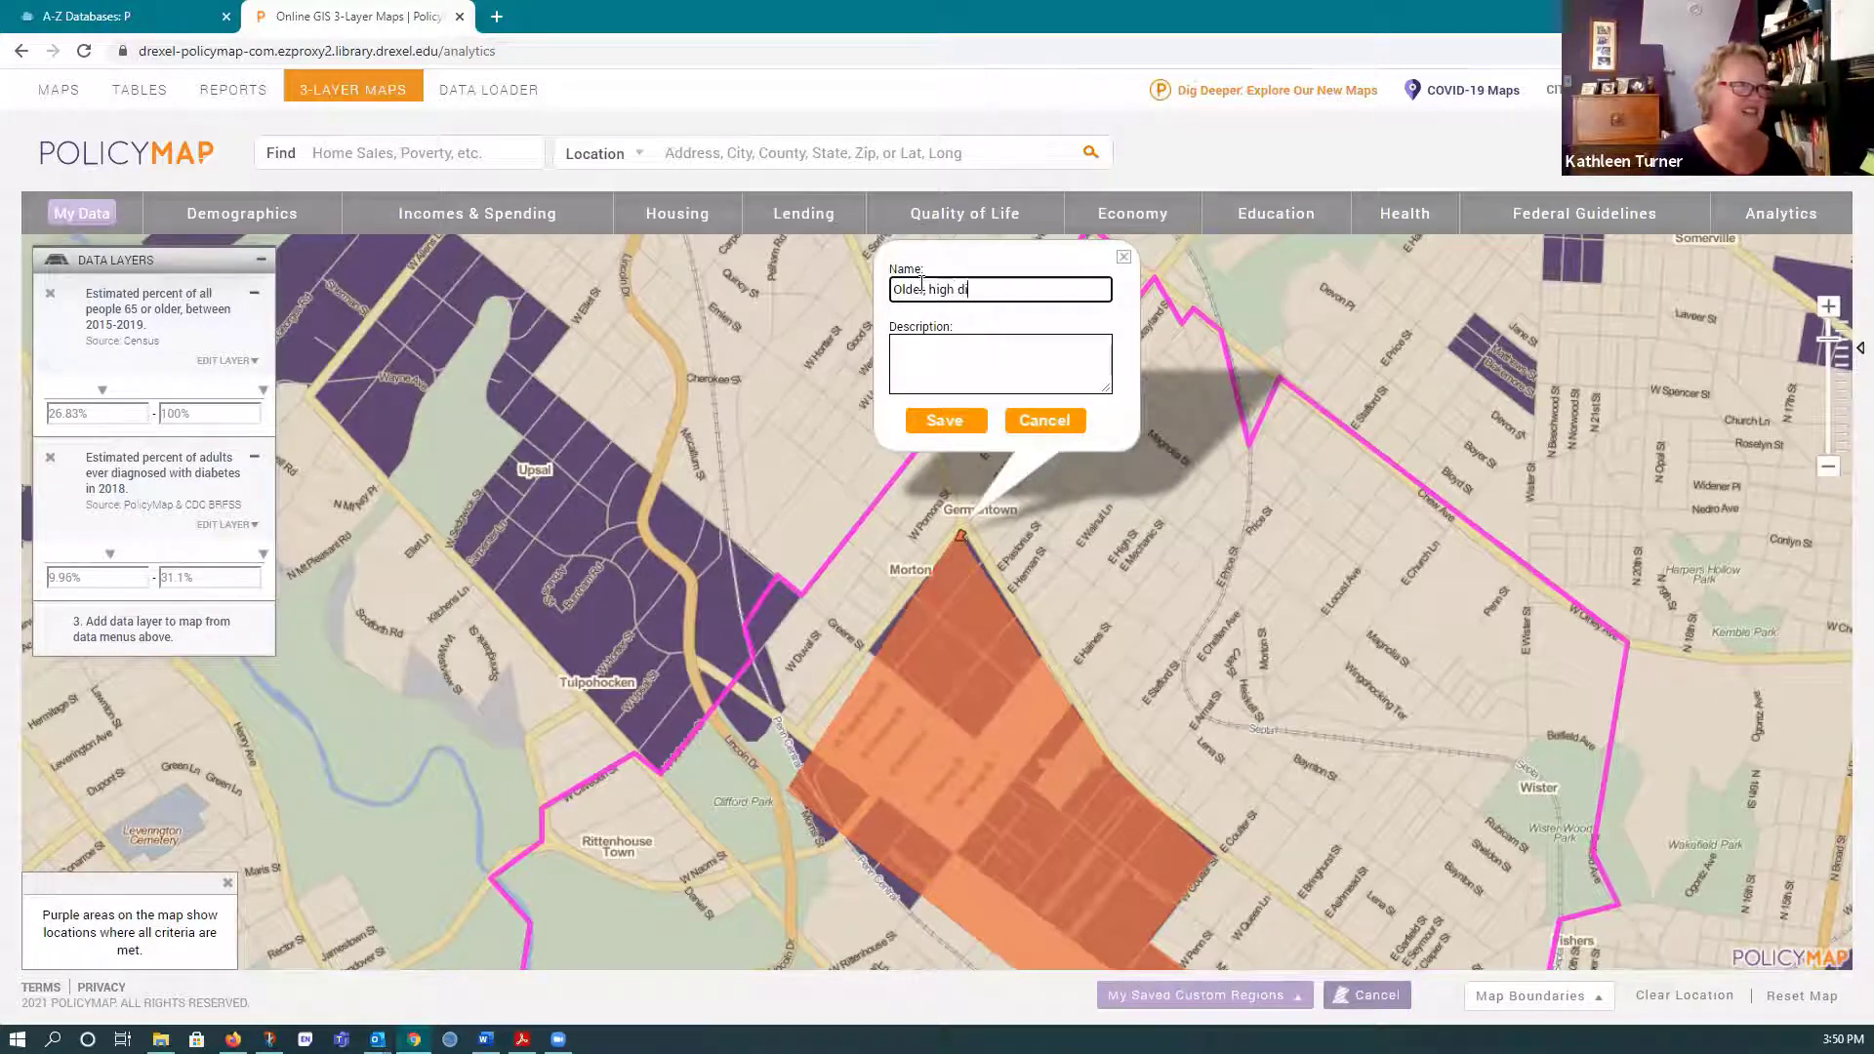
type("abetes")
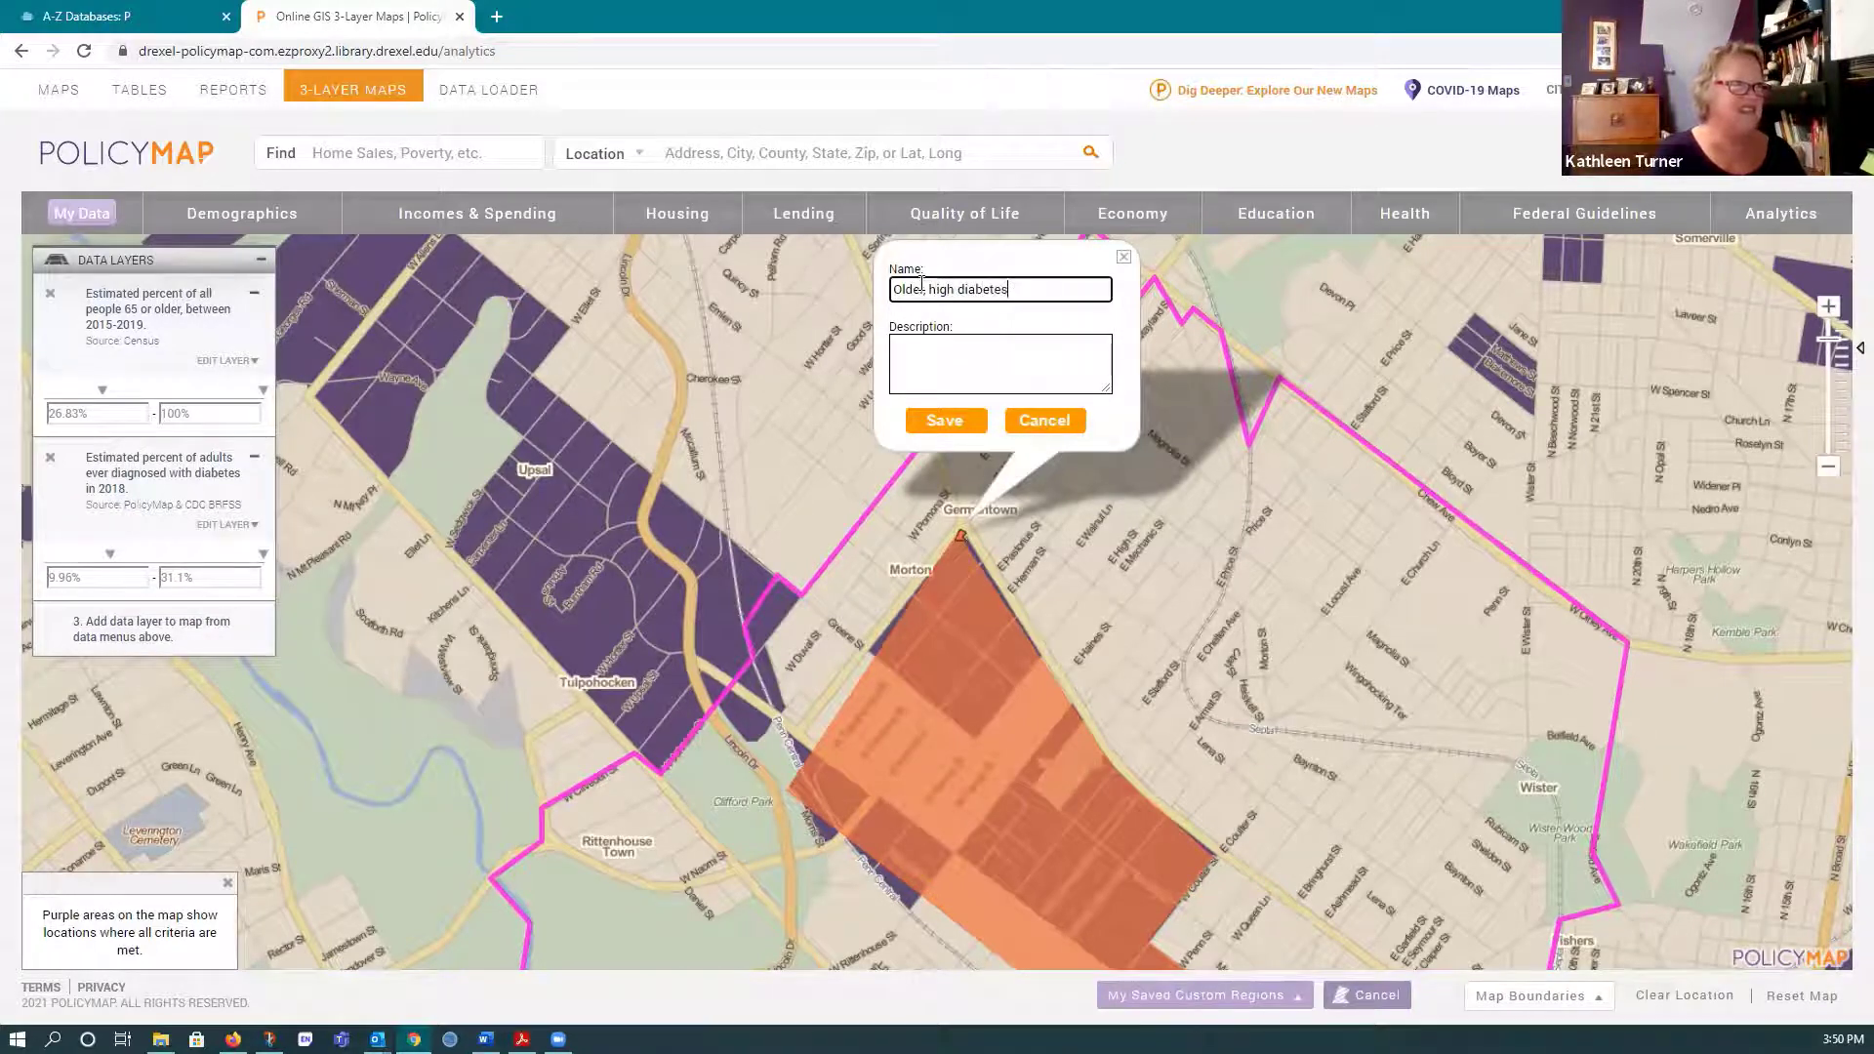
left_click(944, 420)
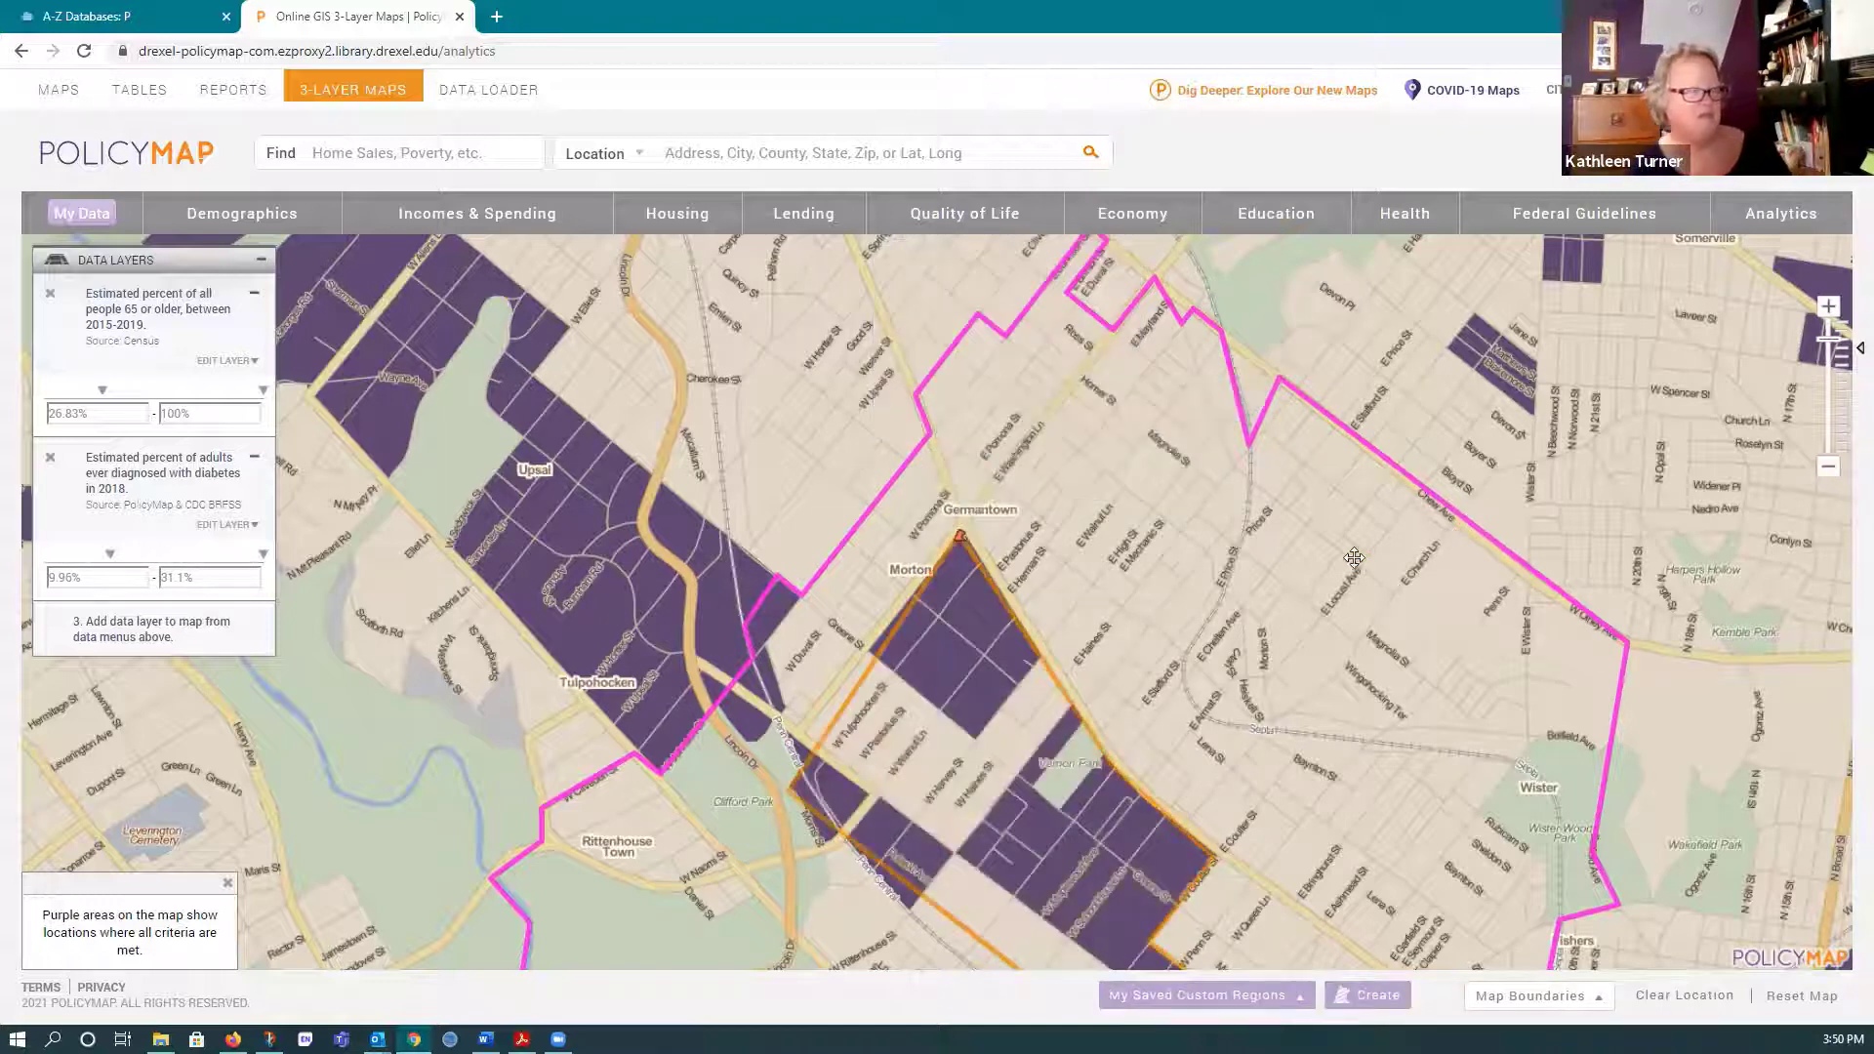
- Change the outline color of the "Older, high diabetes" region to bright green
left_click_drag(1156, 593, 1172, 399)
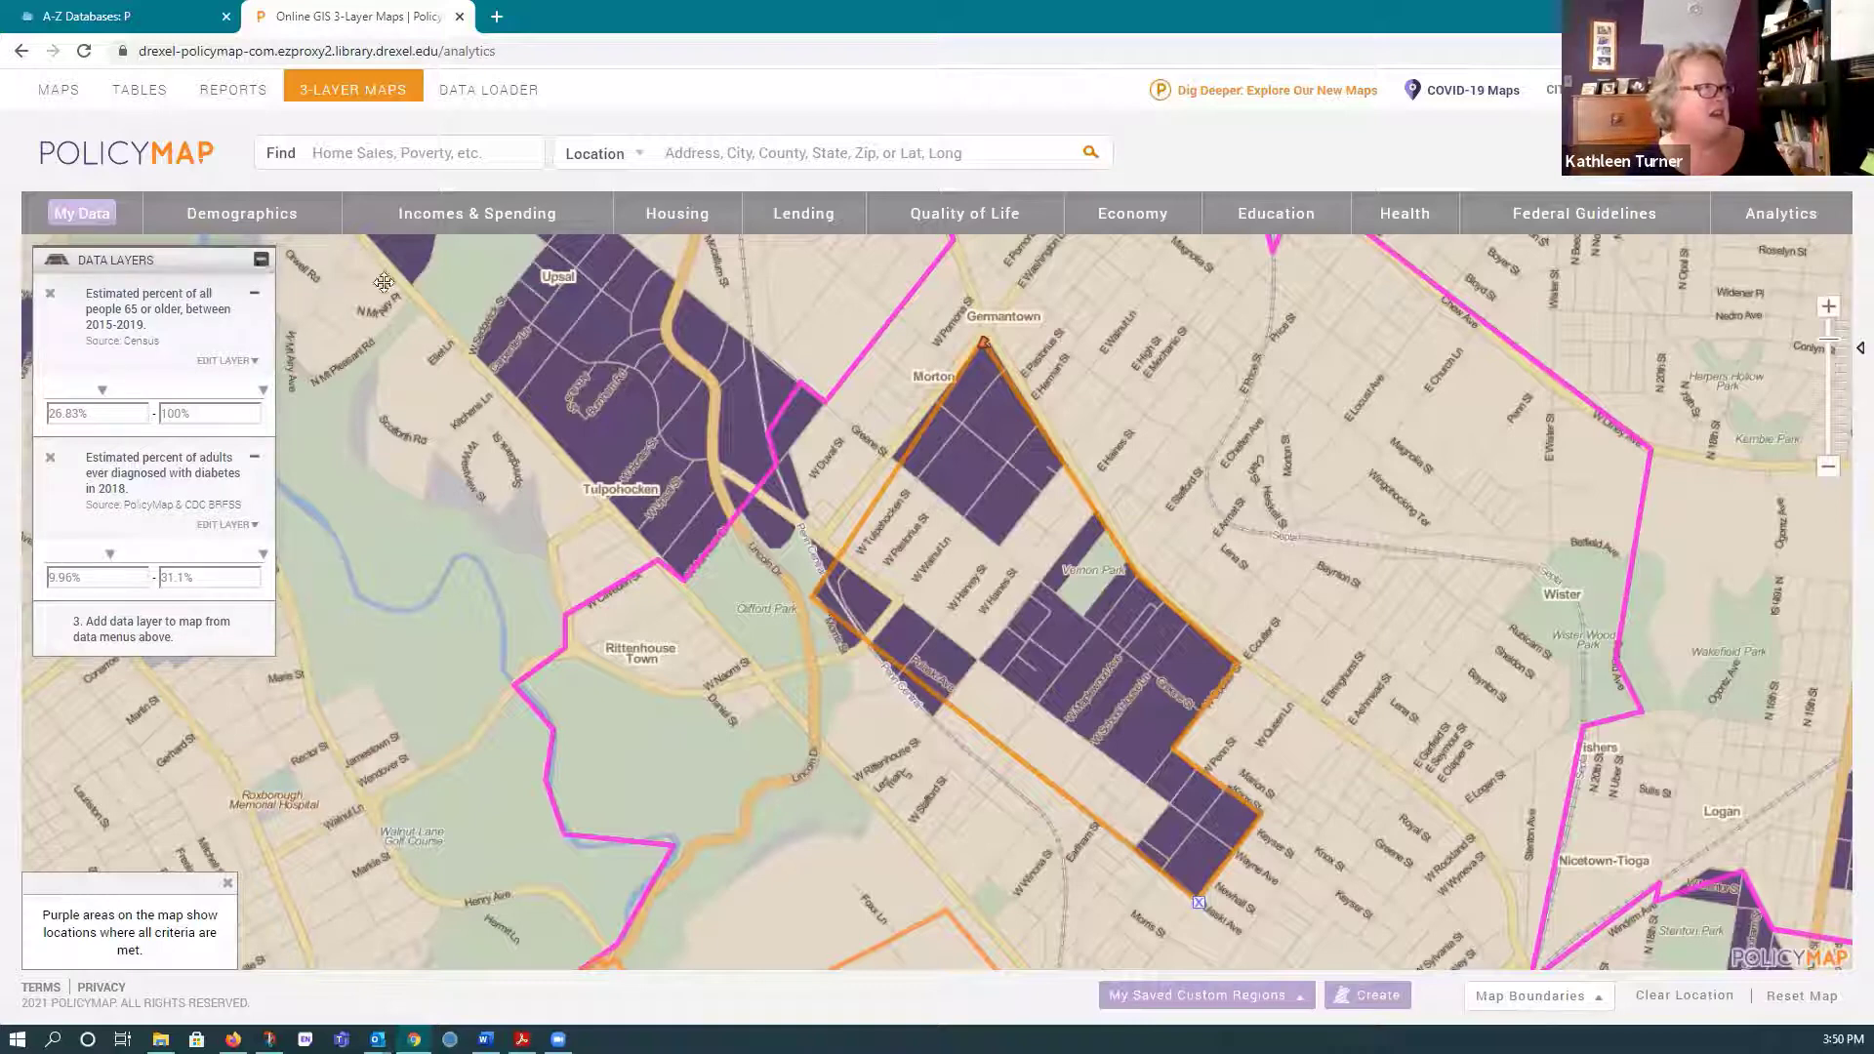
left_click(984, 349)
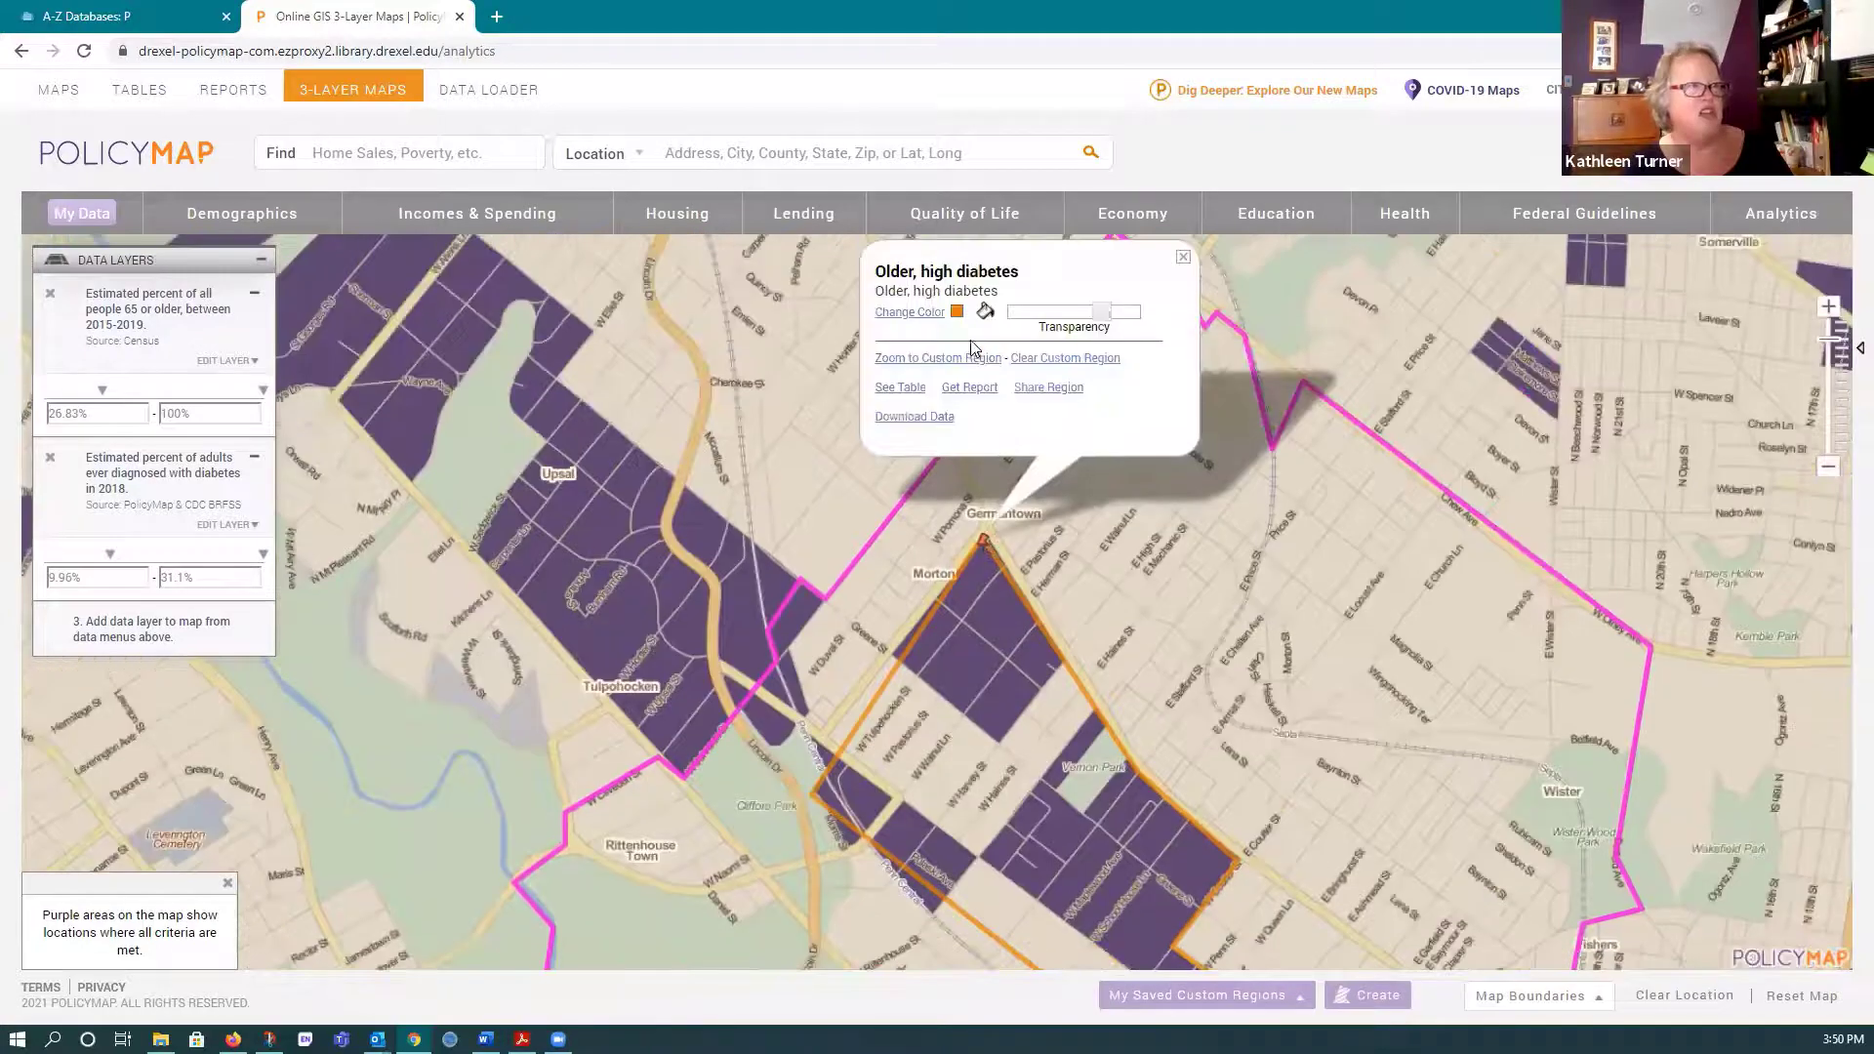
left_click(956, 313)
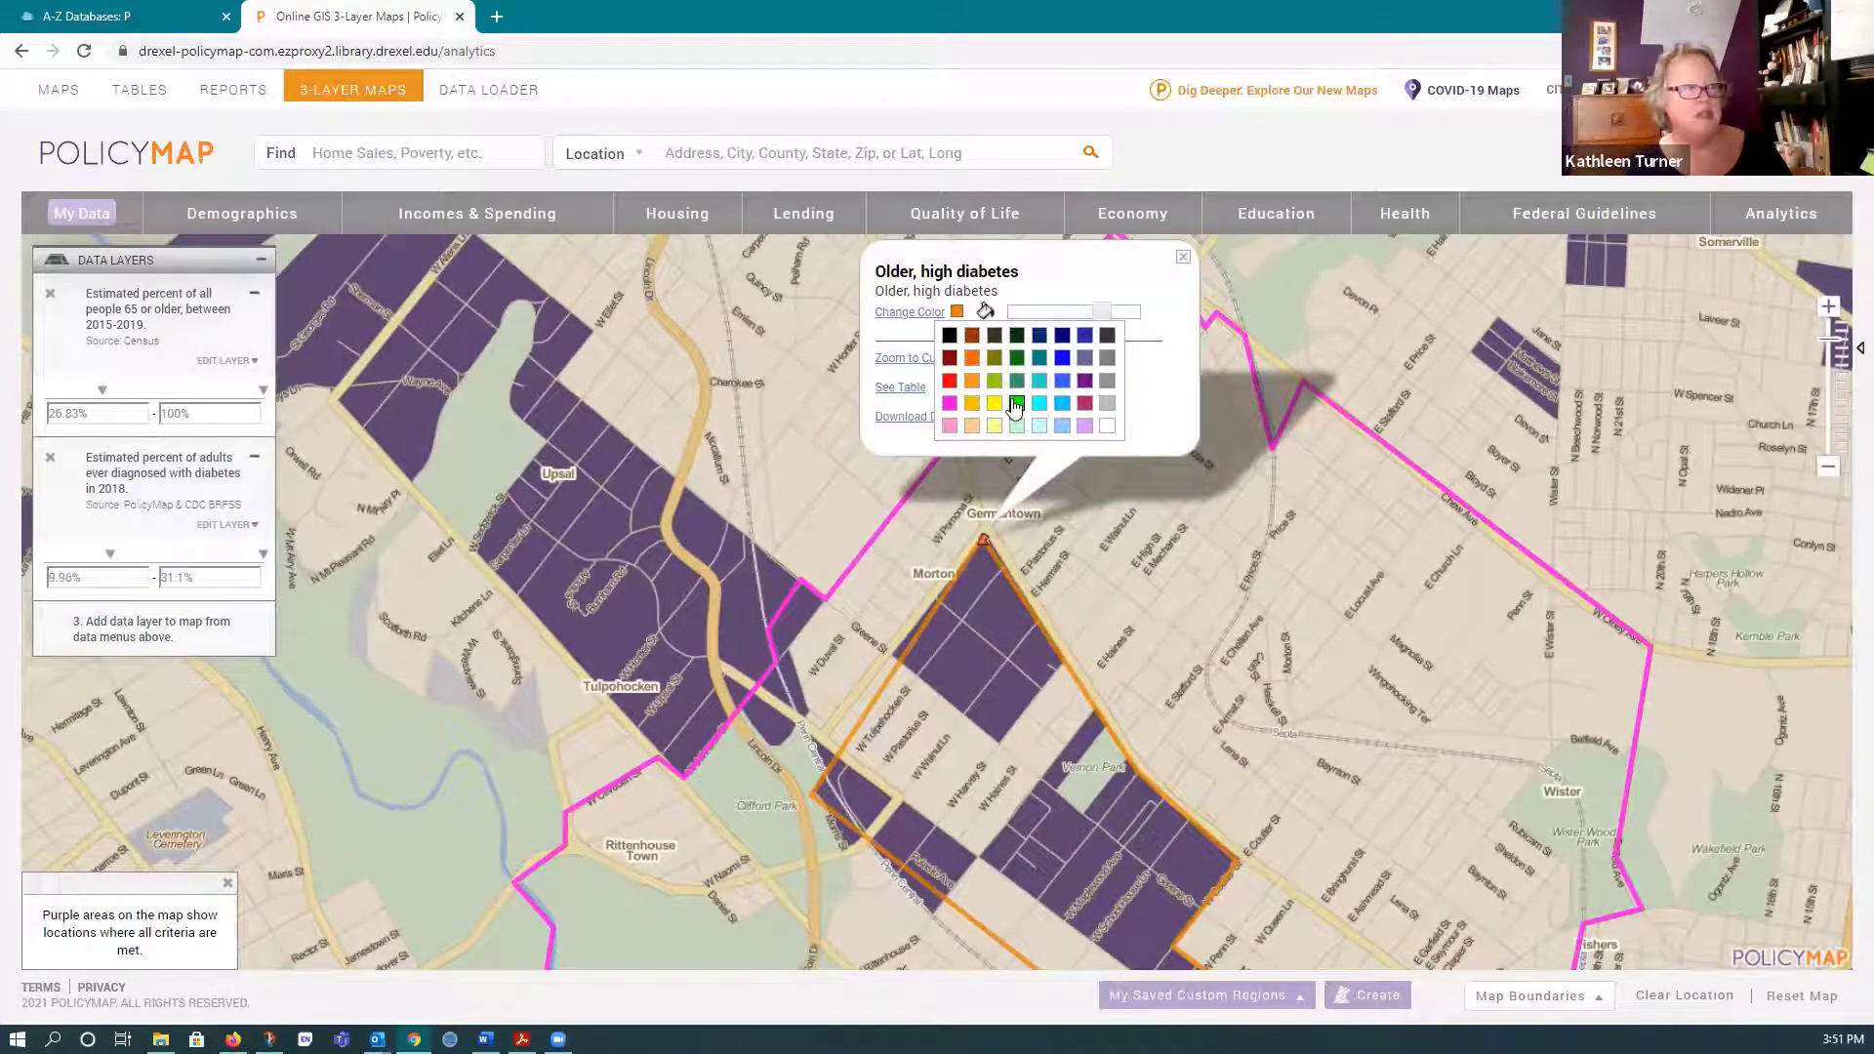
left_click(1015, 404)
- Add the Grocery Retail Locations data points from the Quality of Life data to the map
left_click_drag(1174, 455, 1183, 341)
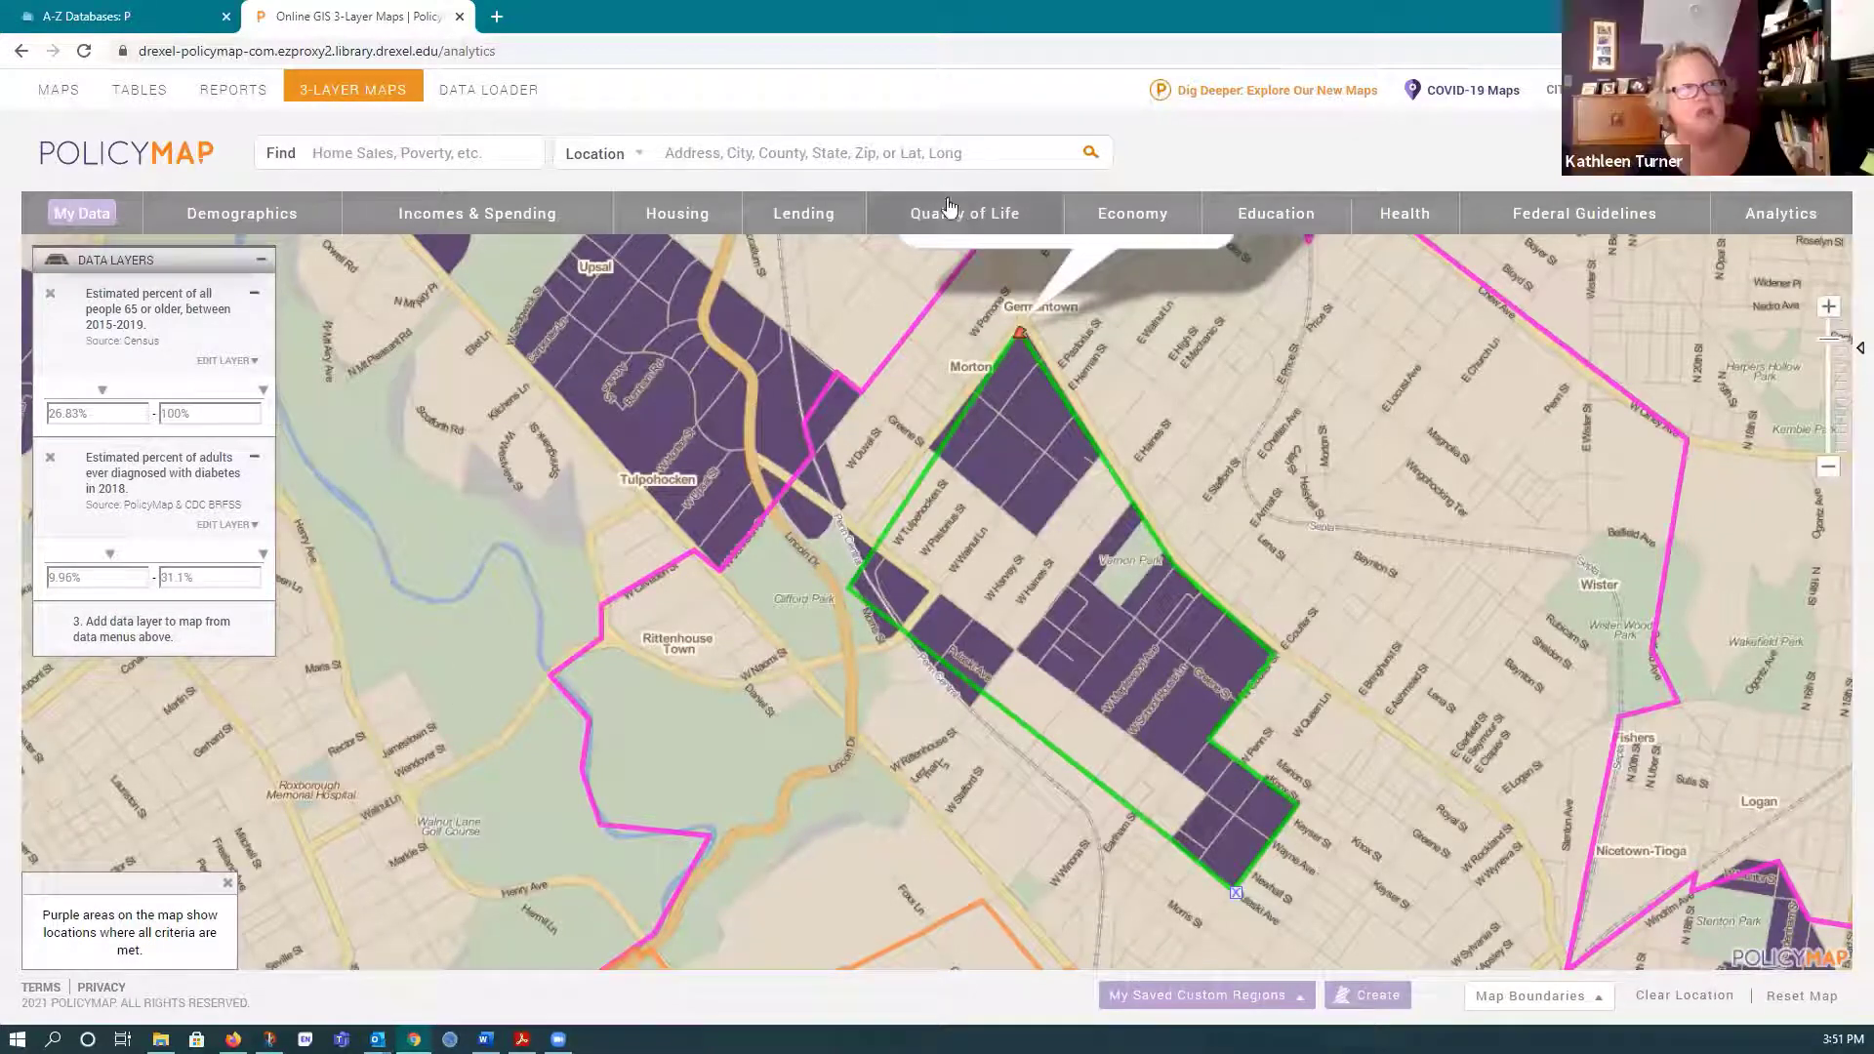
mouse_move(954, 211)
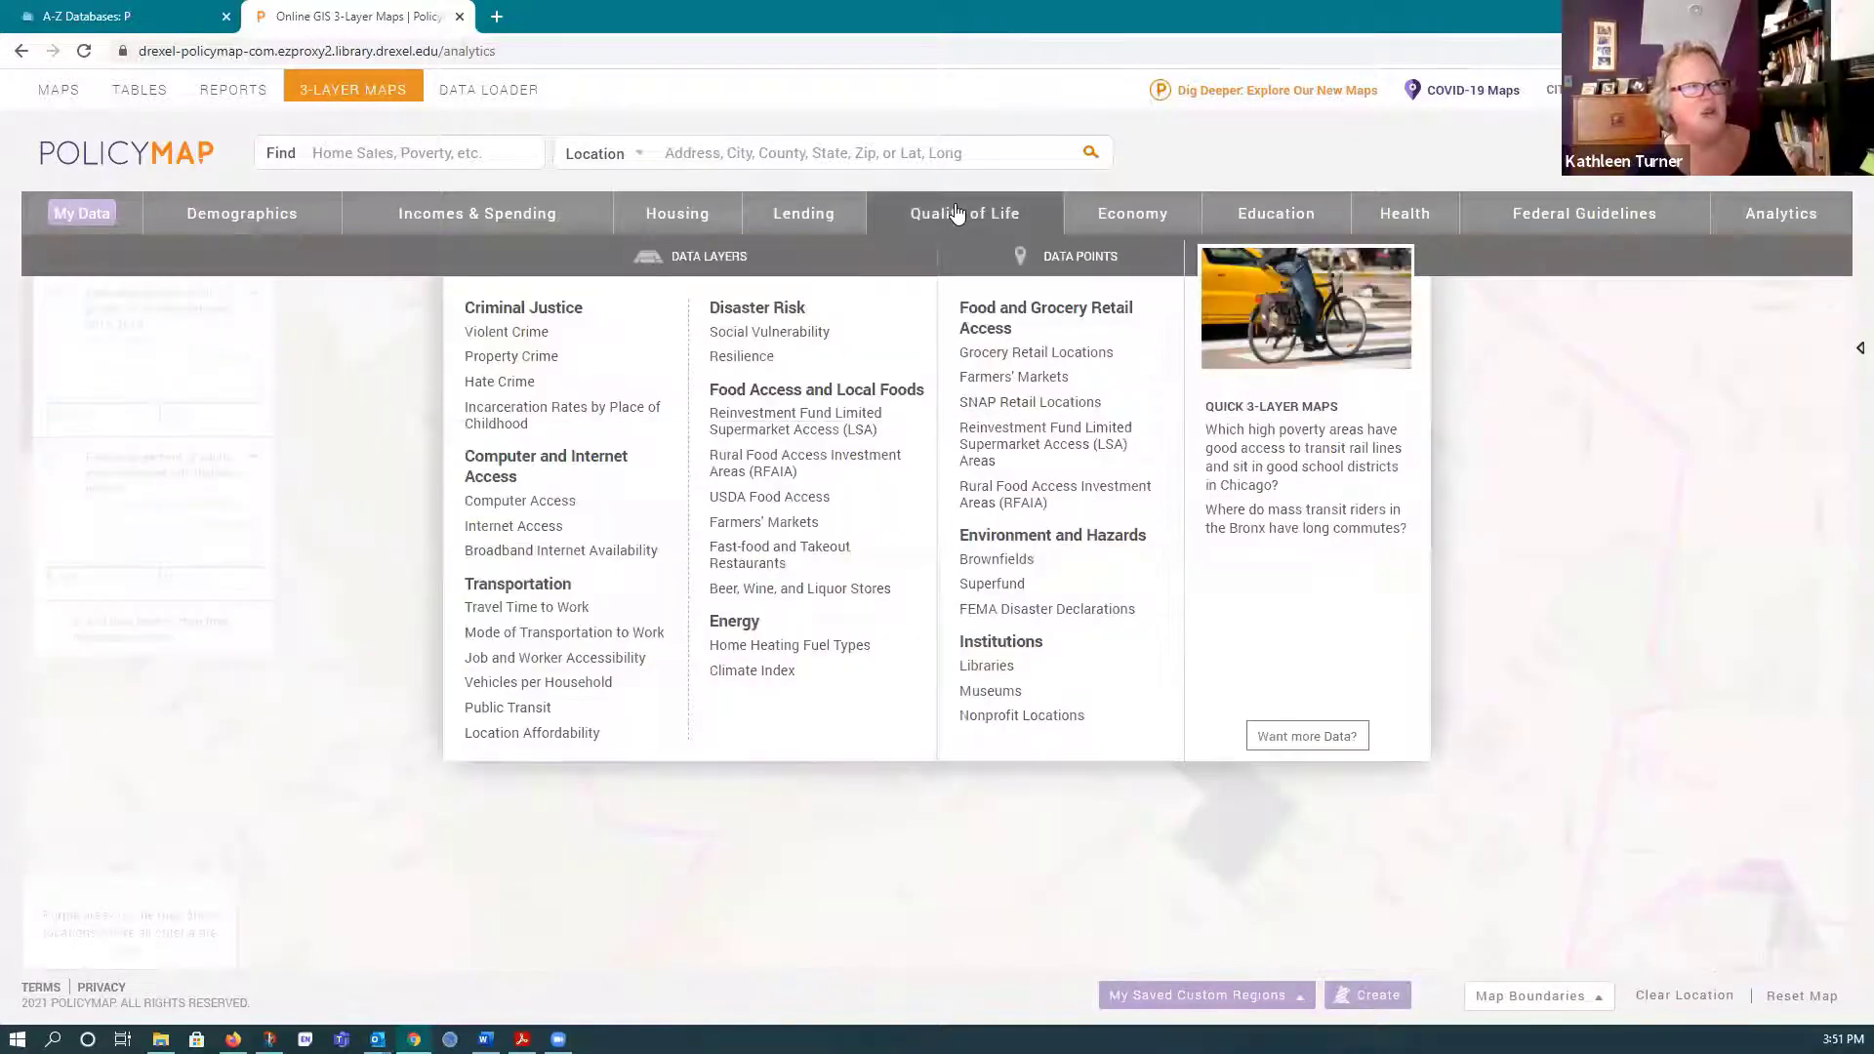
left_click(1048, 356)
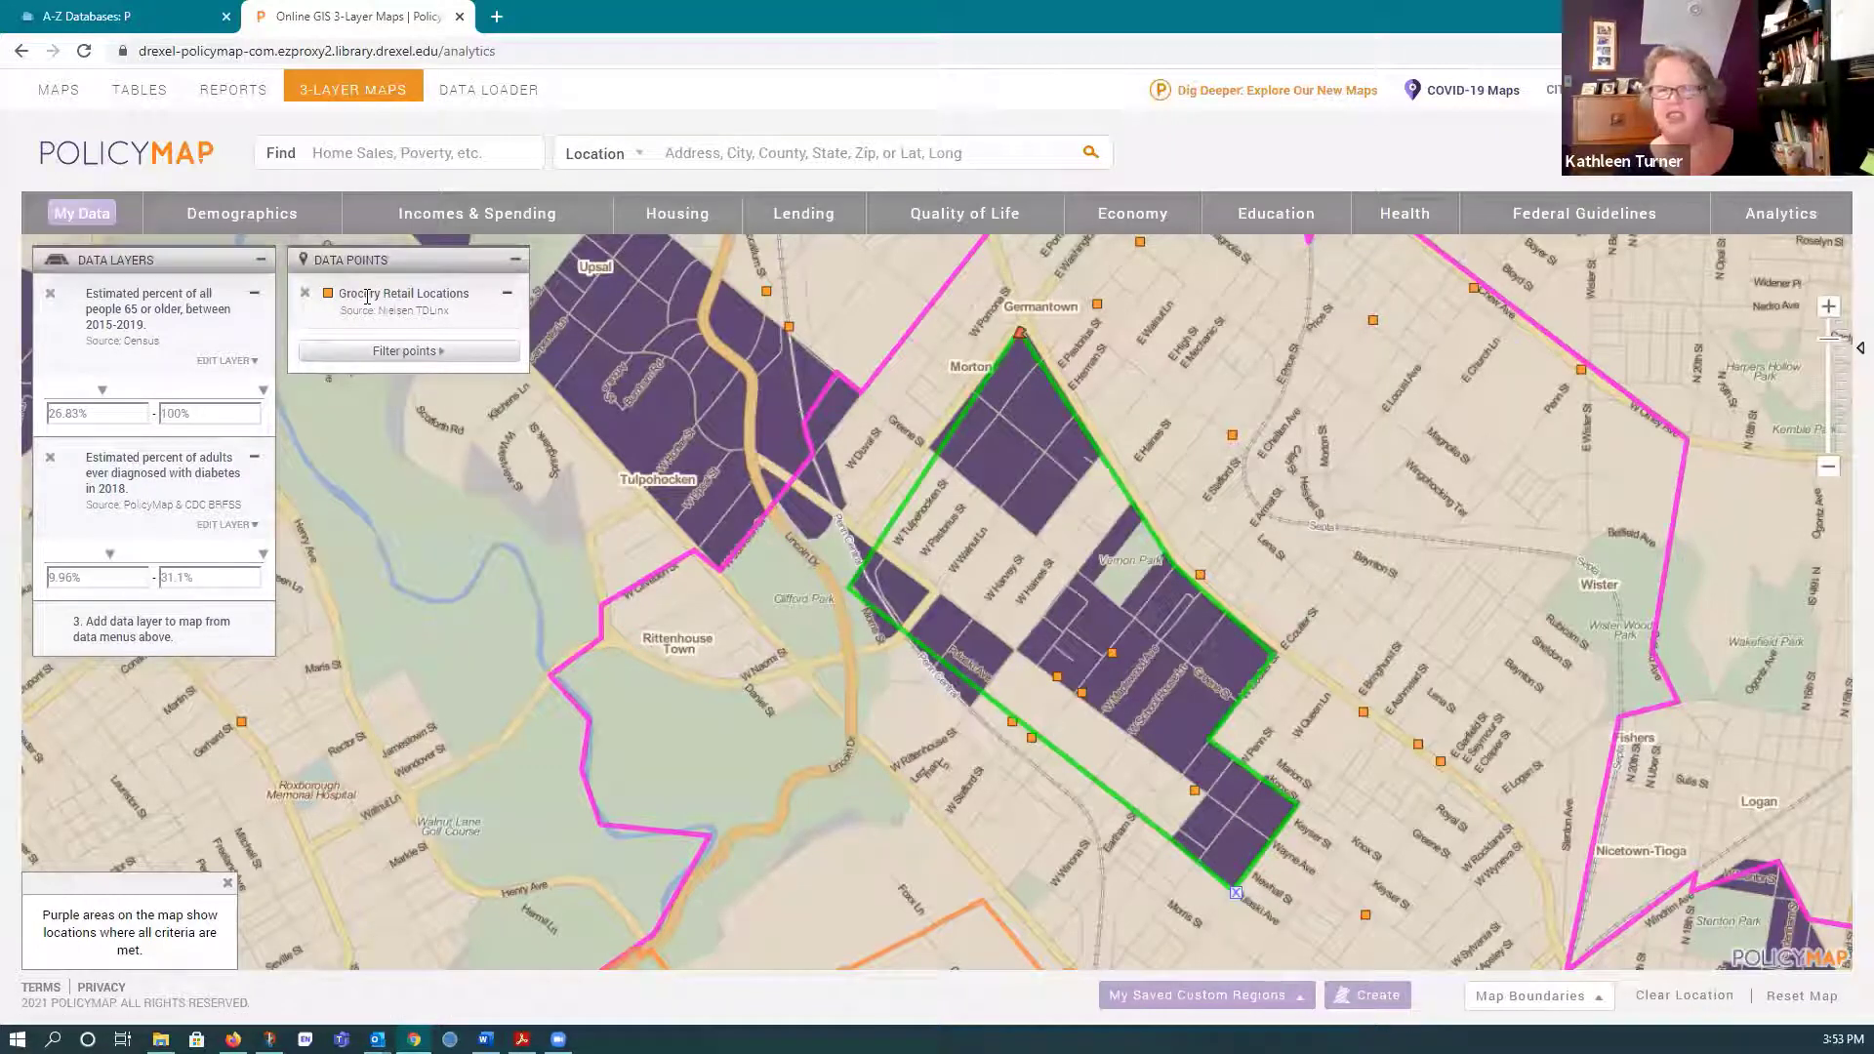
- Review the Service Level and Grocery Retail Type filters, and filter the grocery points to the Dollar Store type
left_click(392, 353)
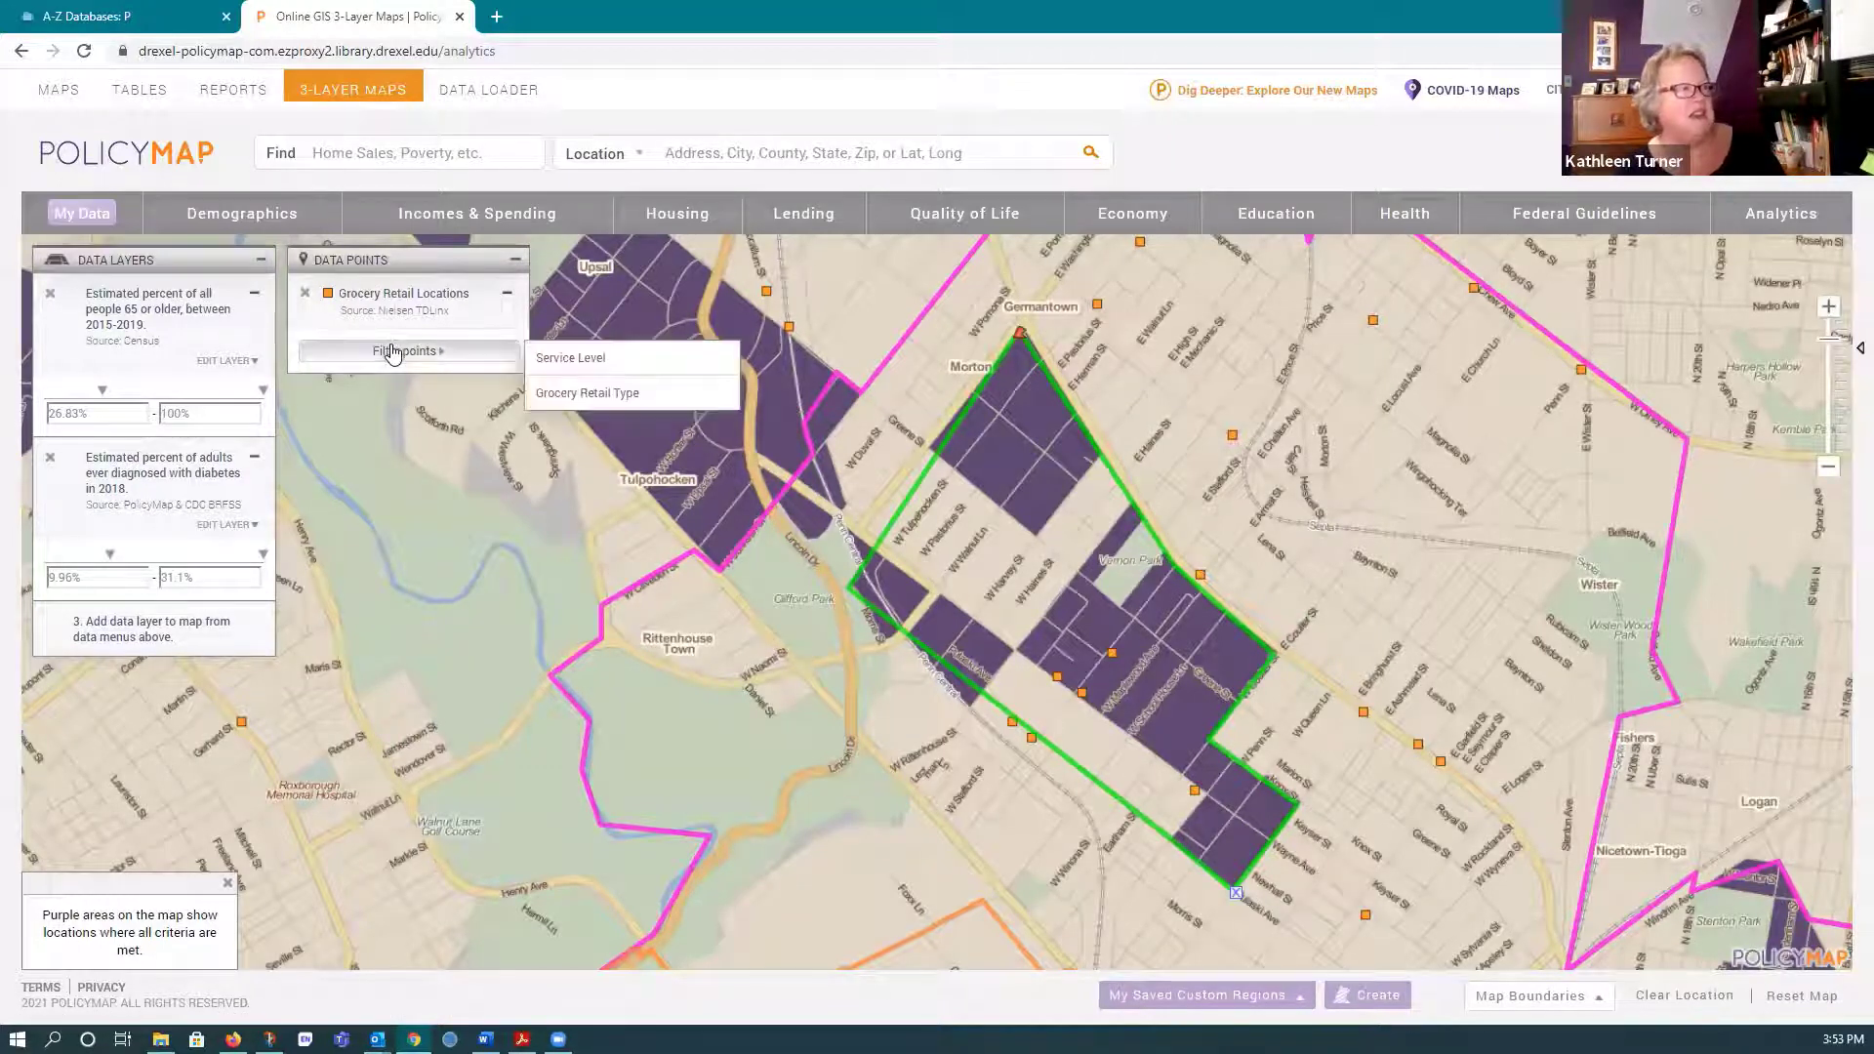
mouse_move(536, 363)
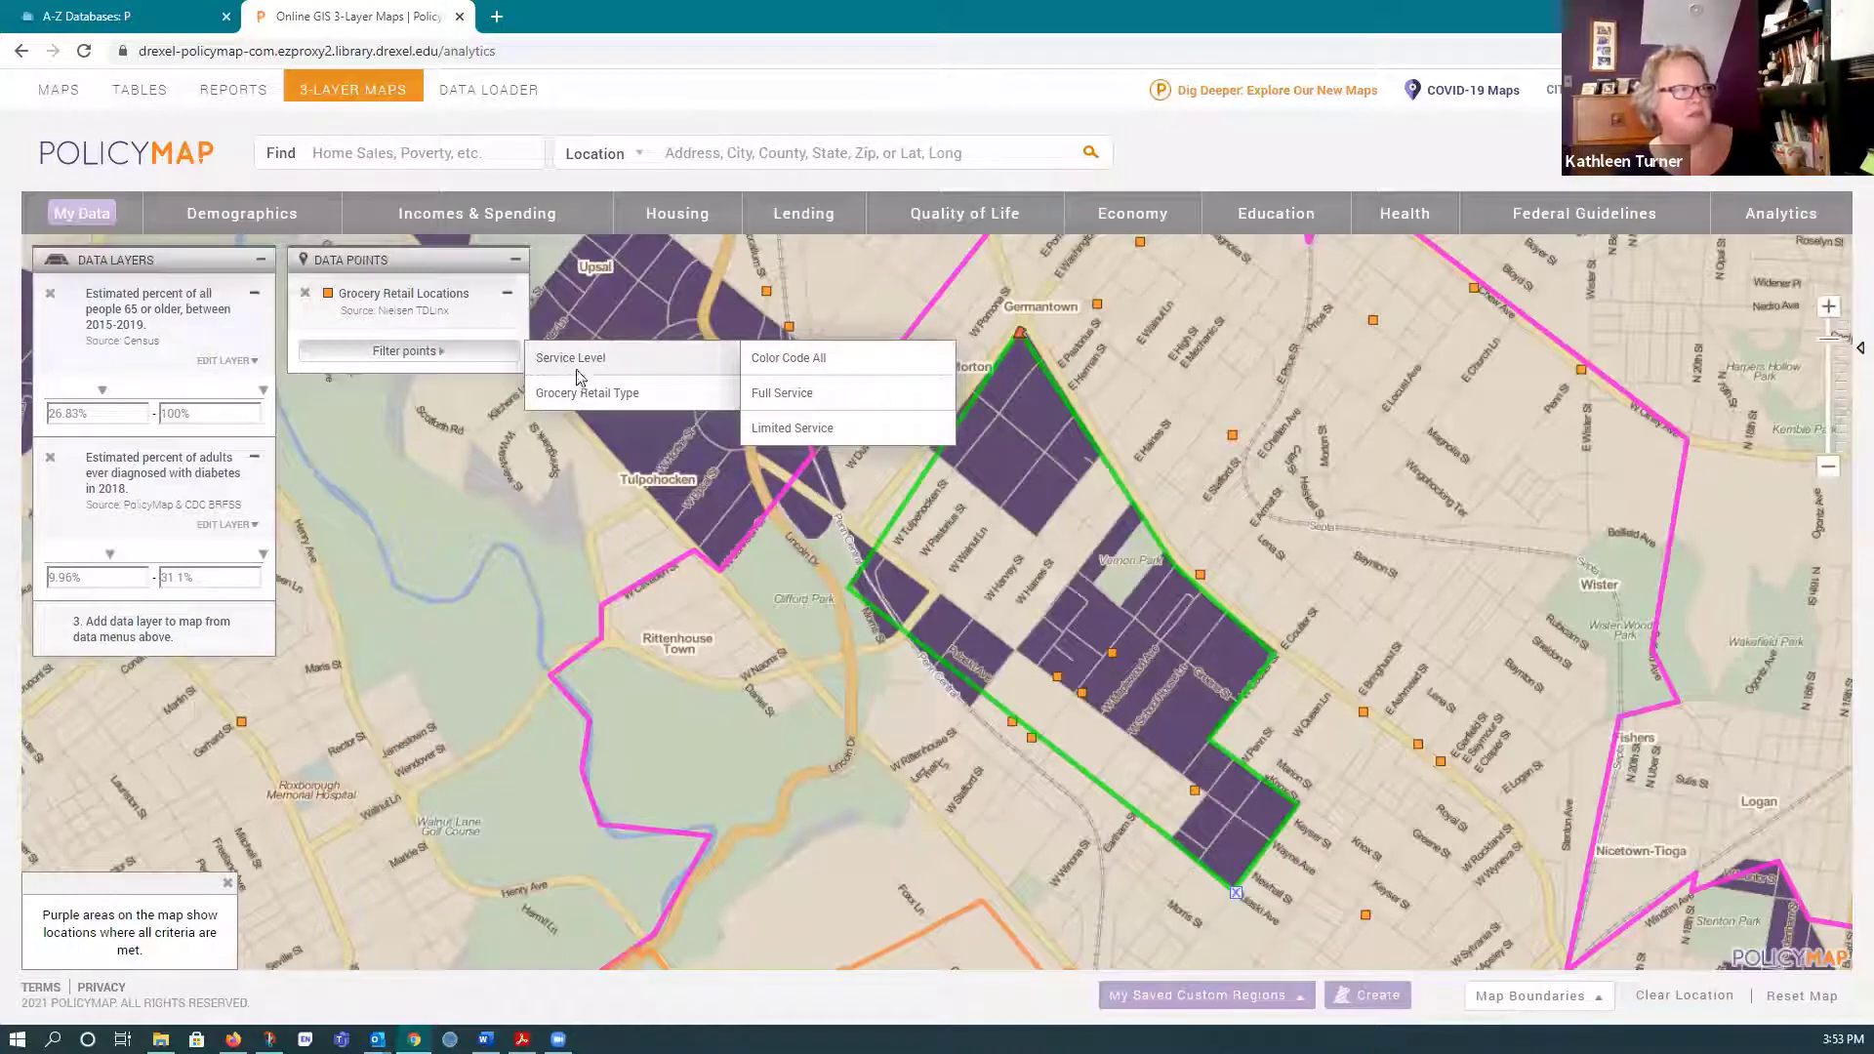
mouse_move(593, 395)
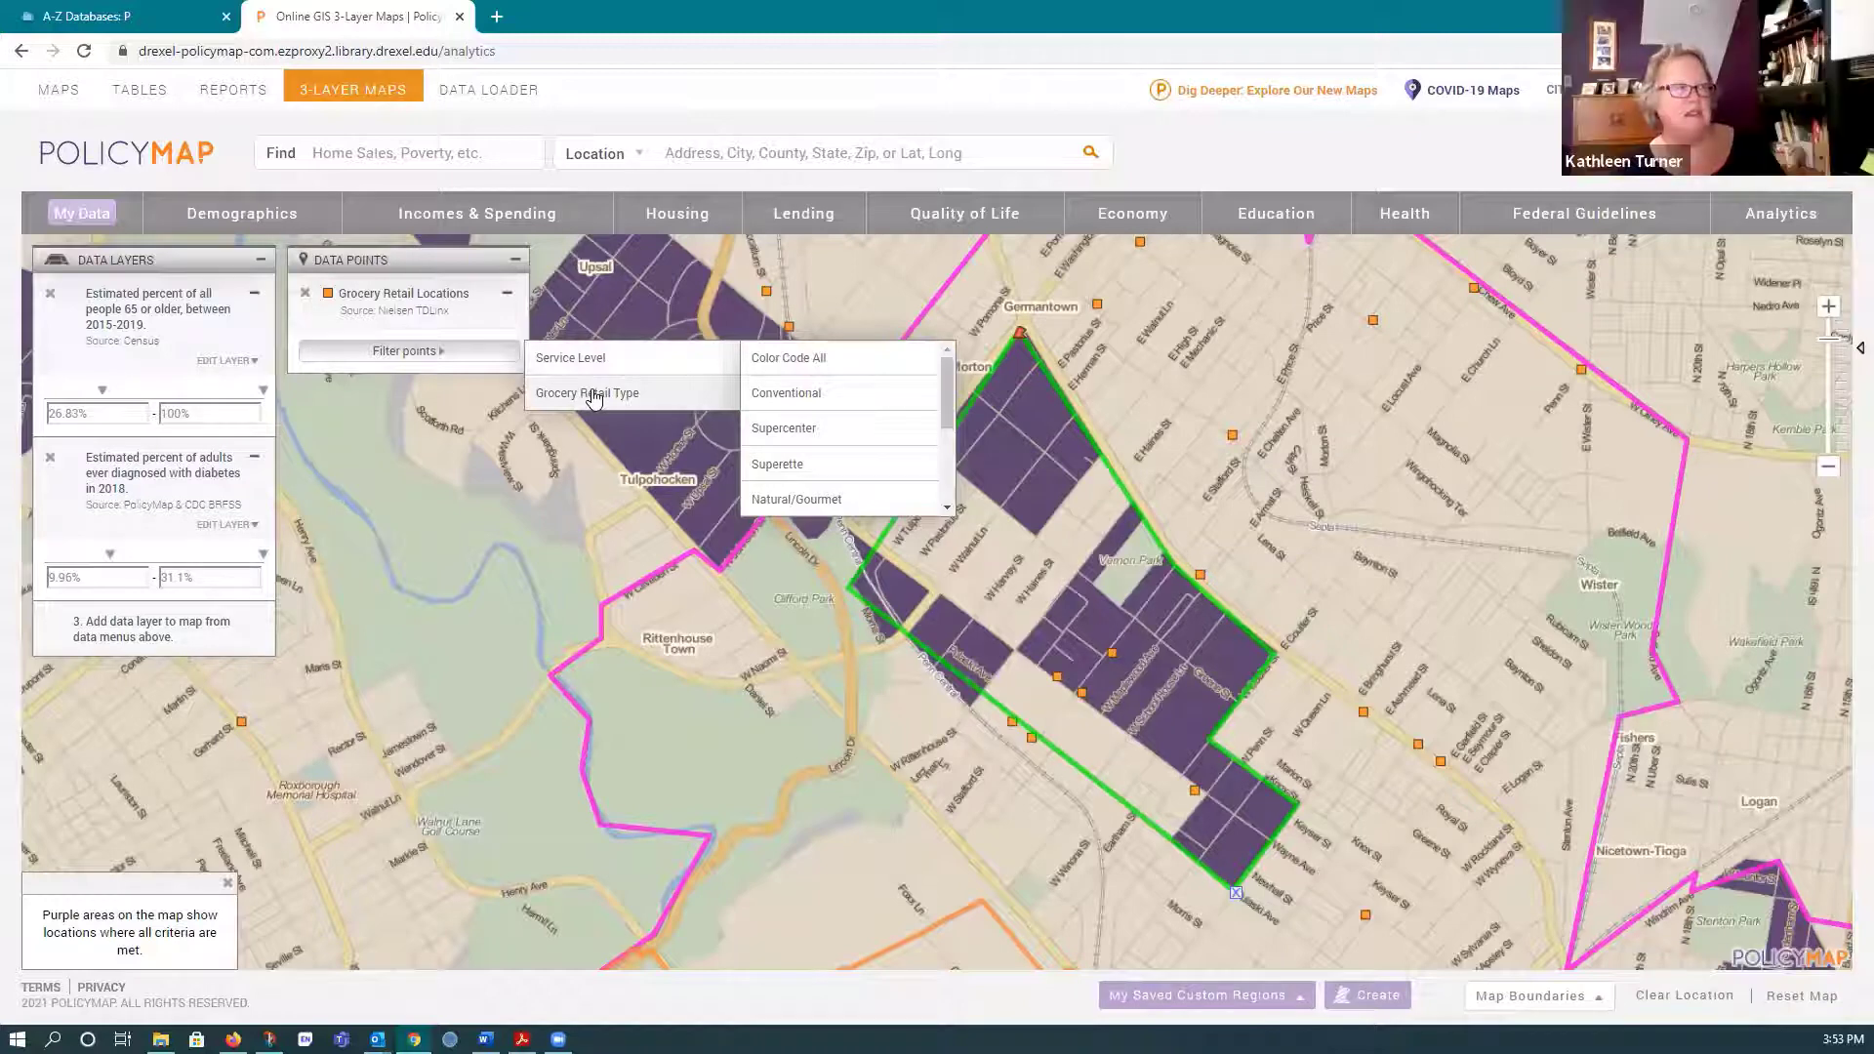
left_click_drag(946, 398, 941, 474)
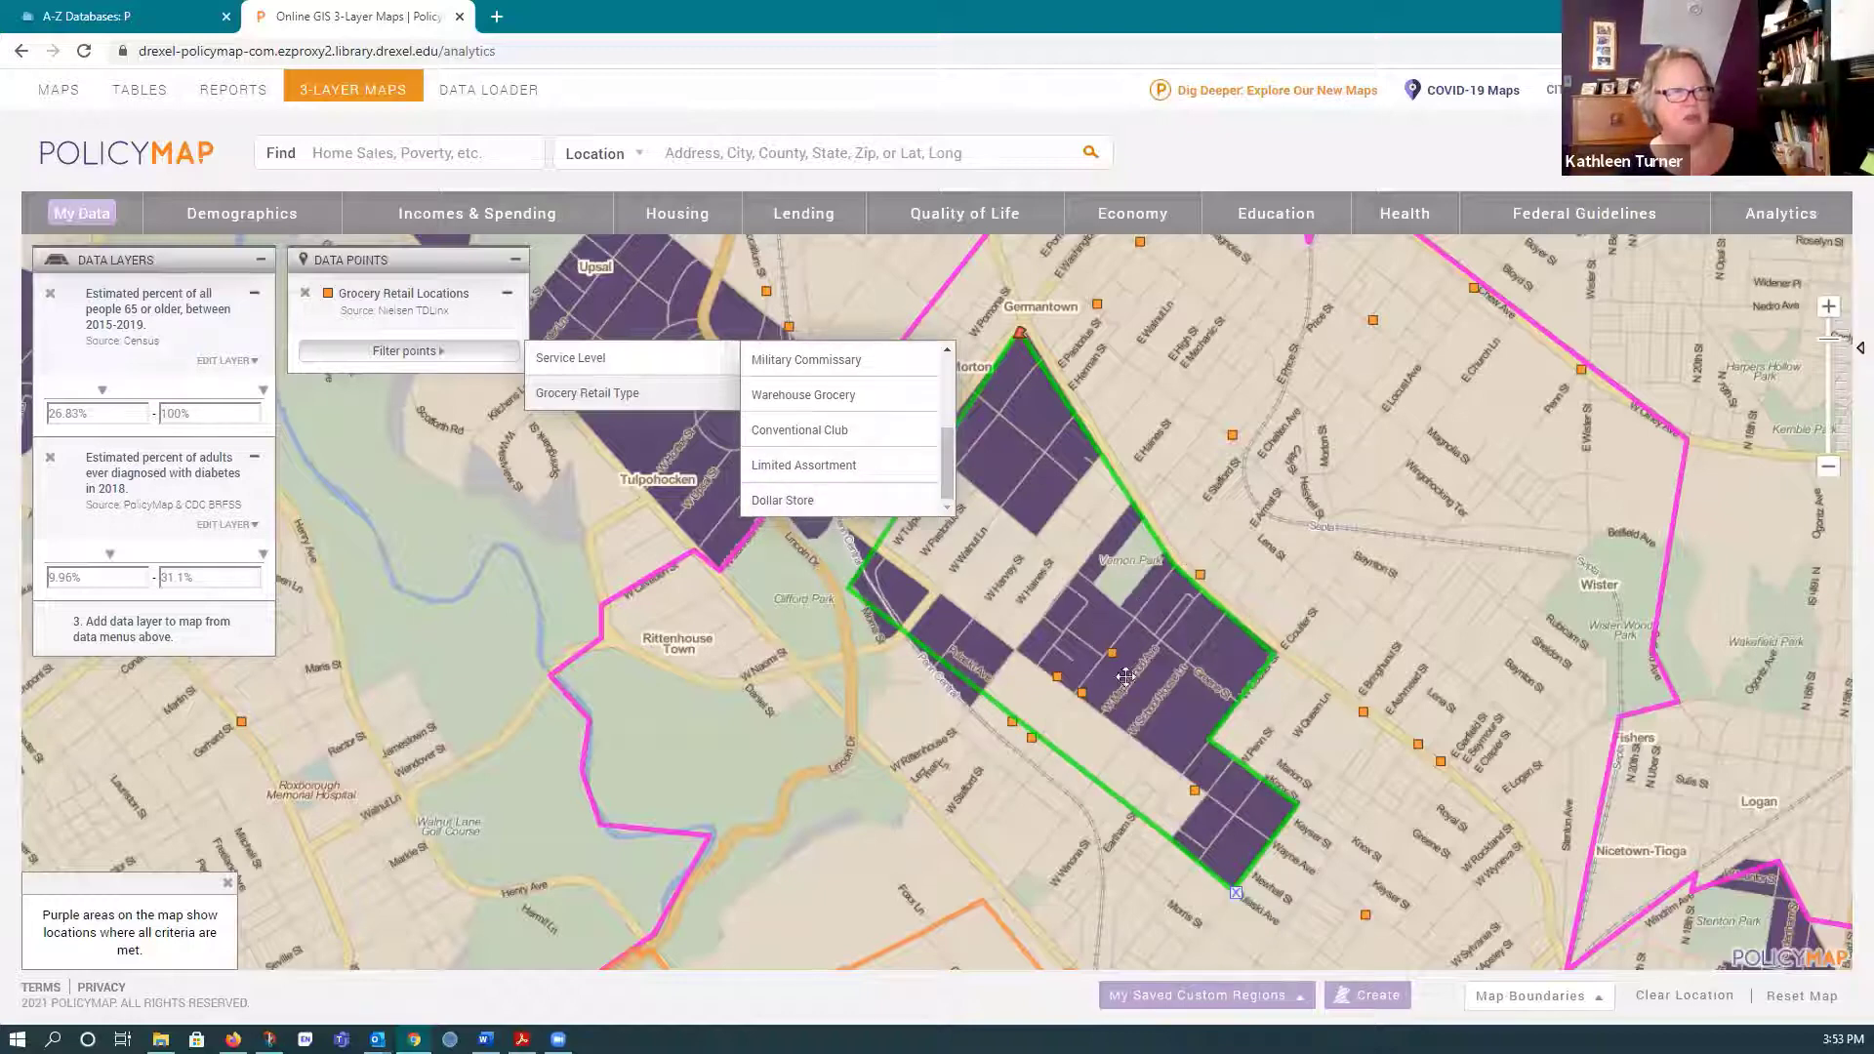
left_click(1019, 680)
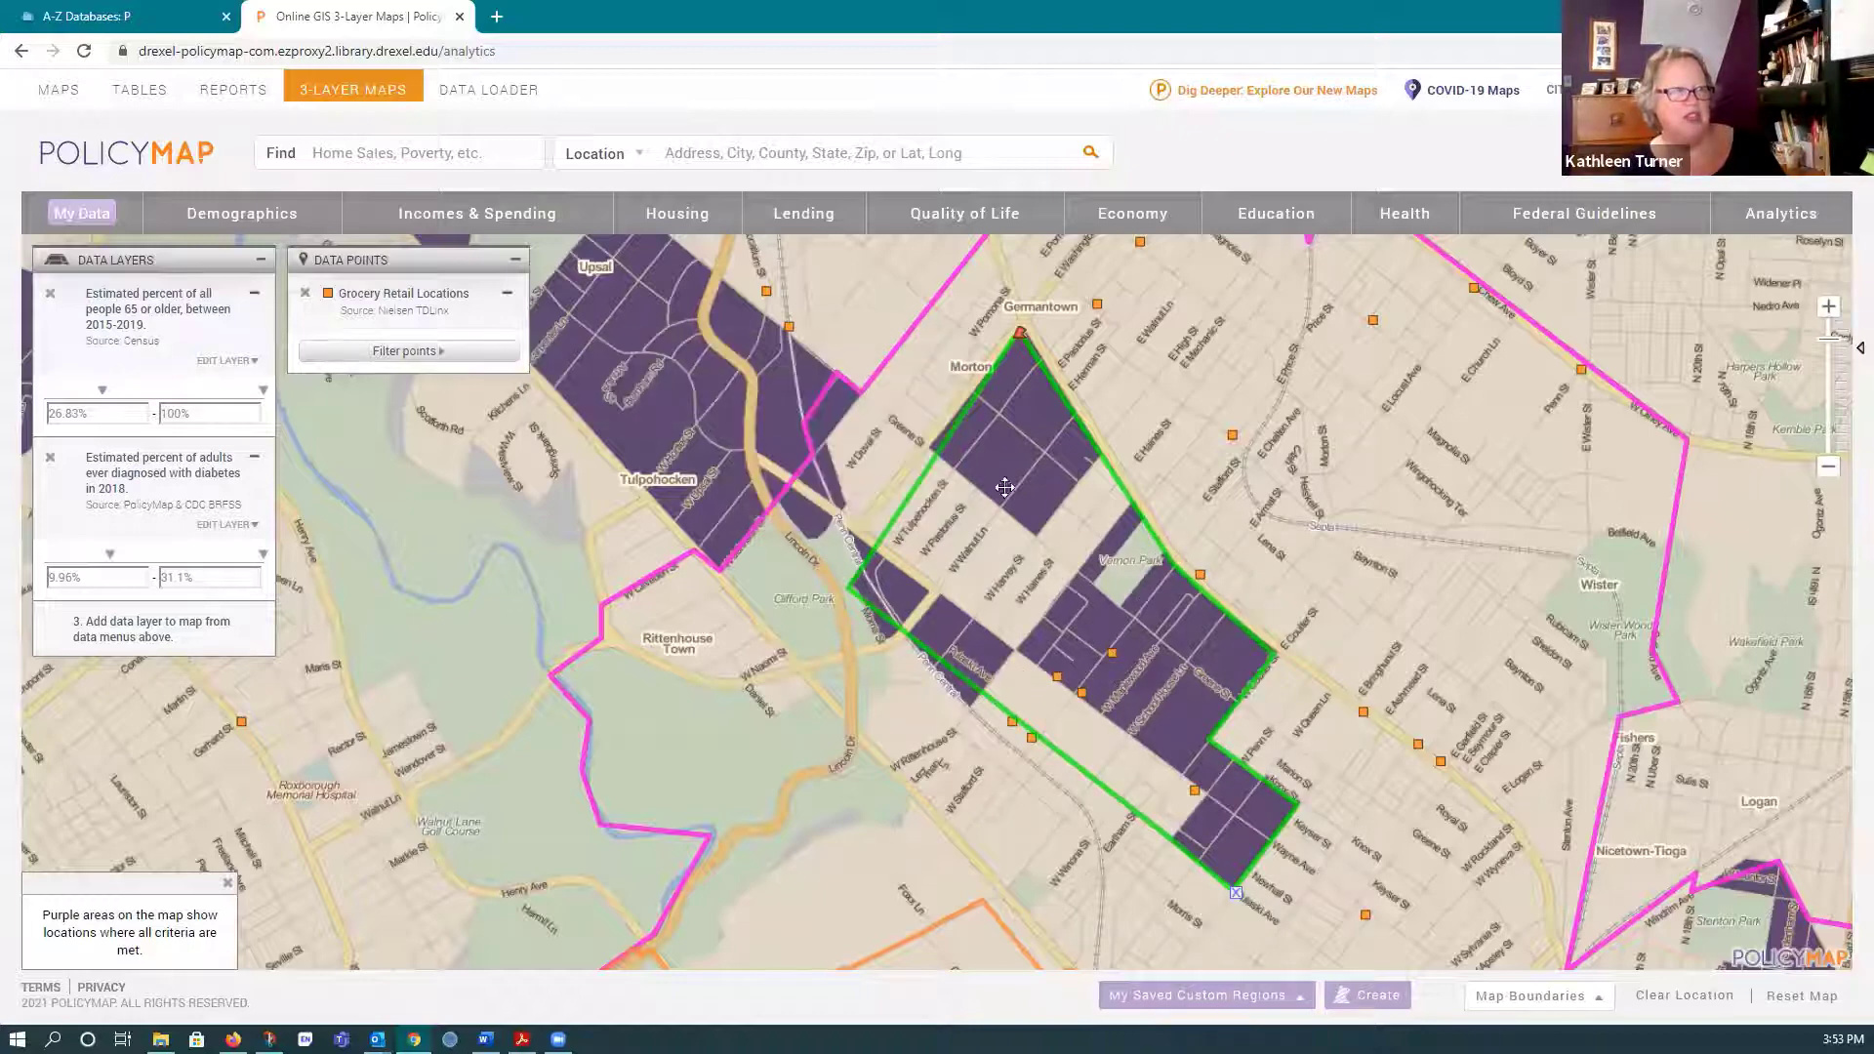
left_click(486, 352)
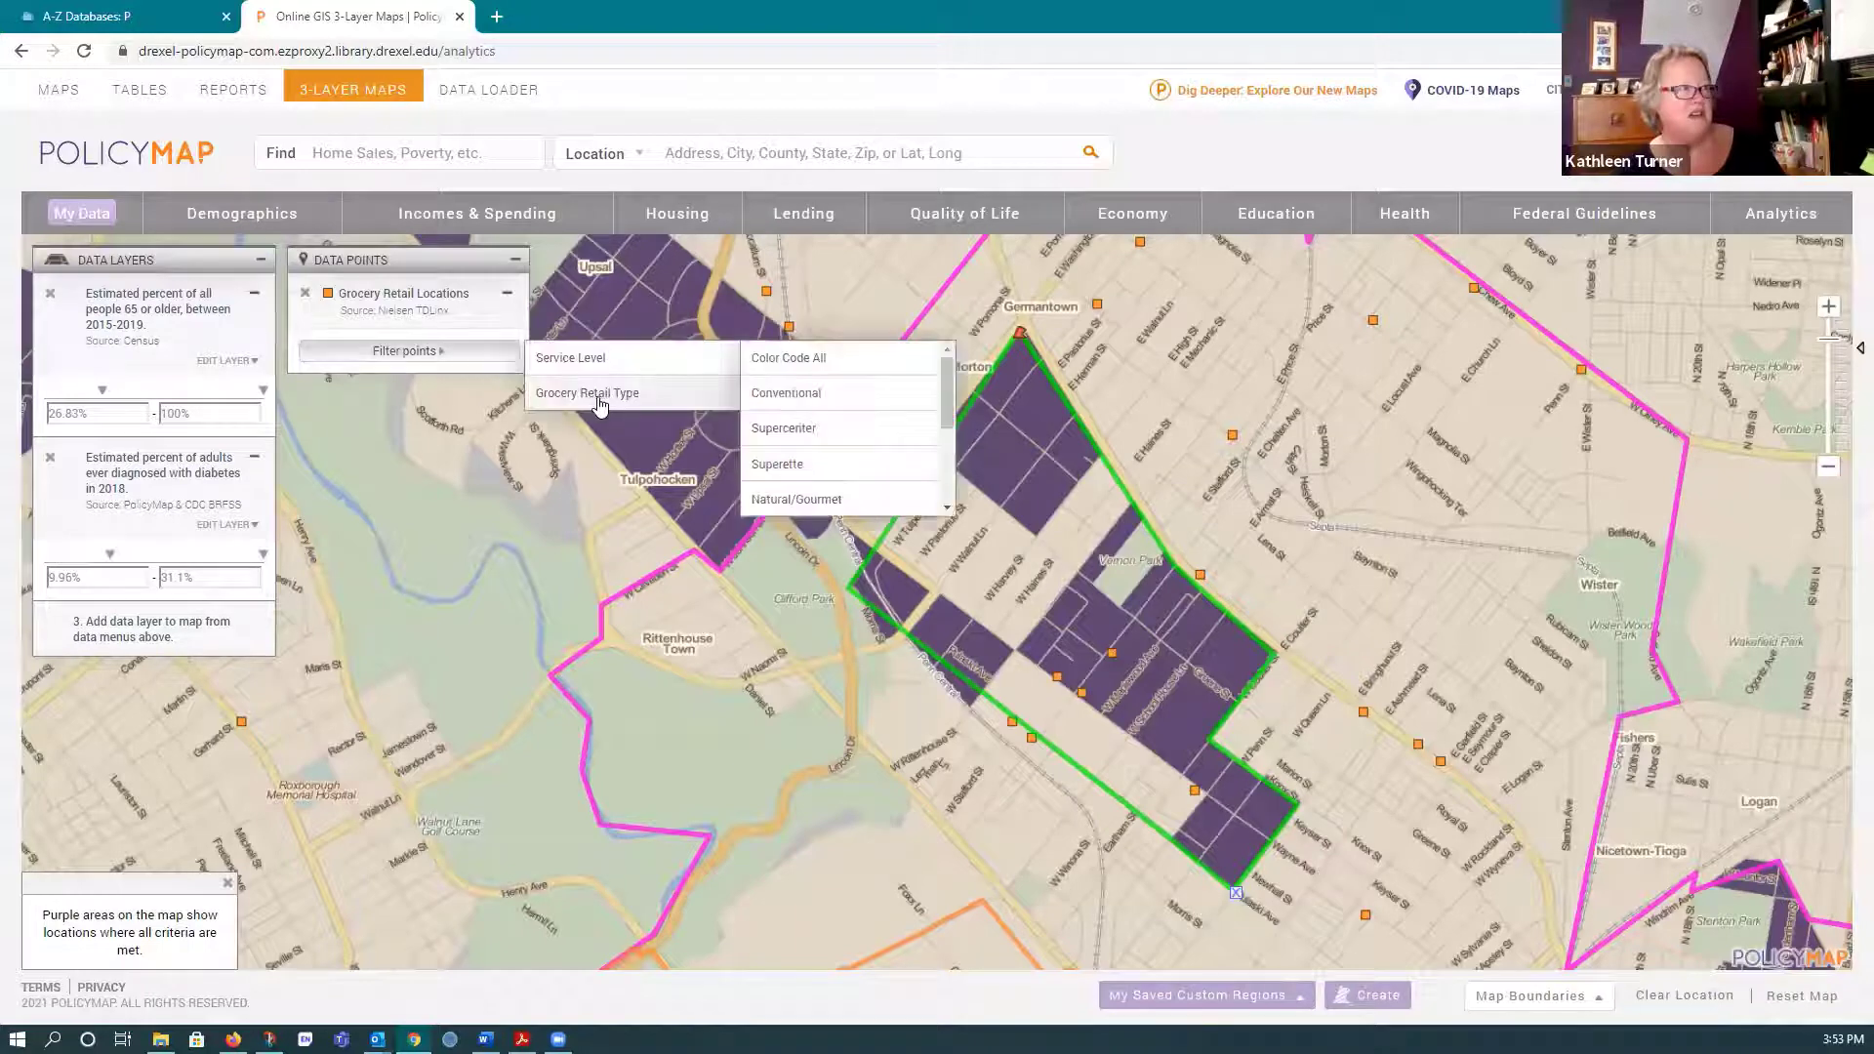
left_click_drag(937, 404, 922, 507)
left_click(782, 500)
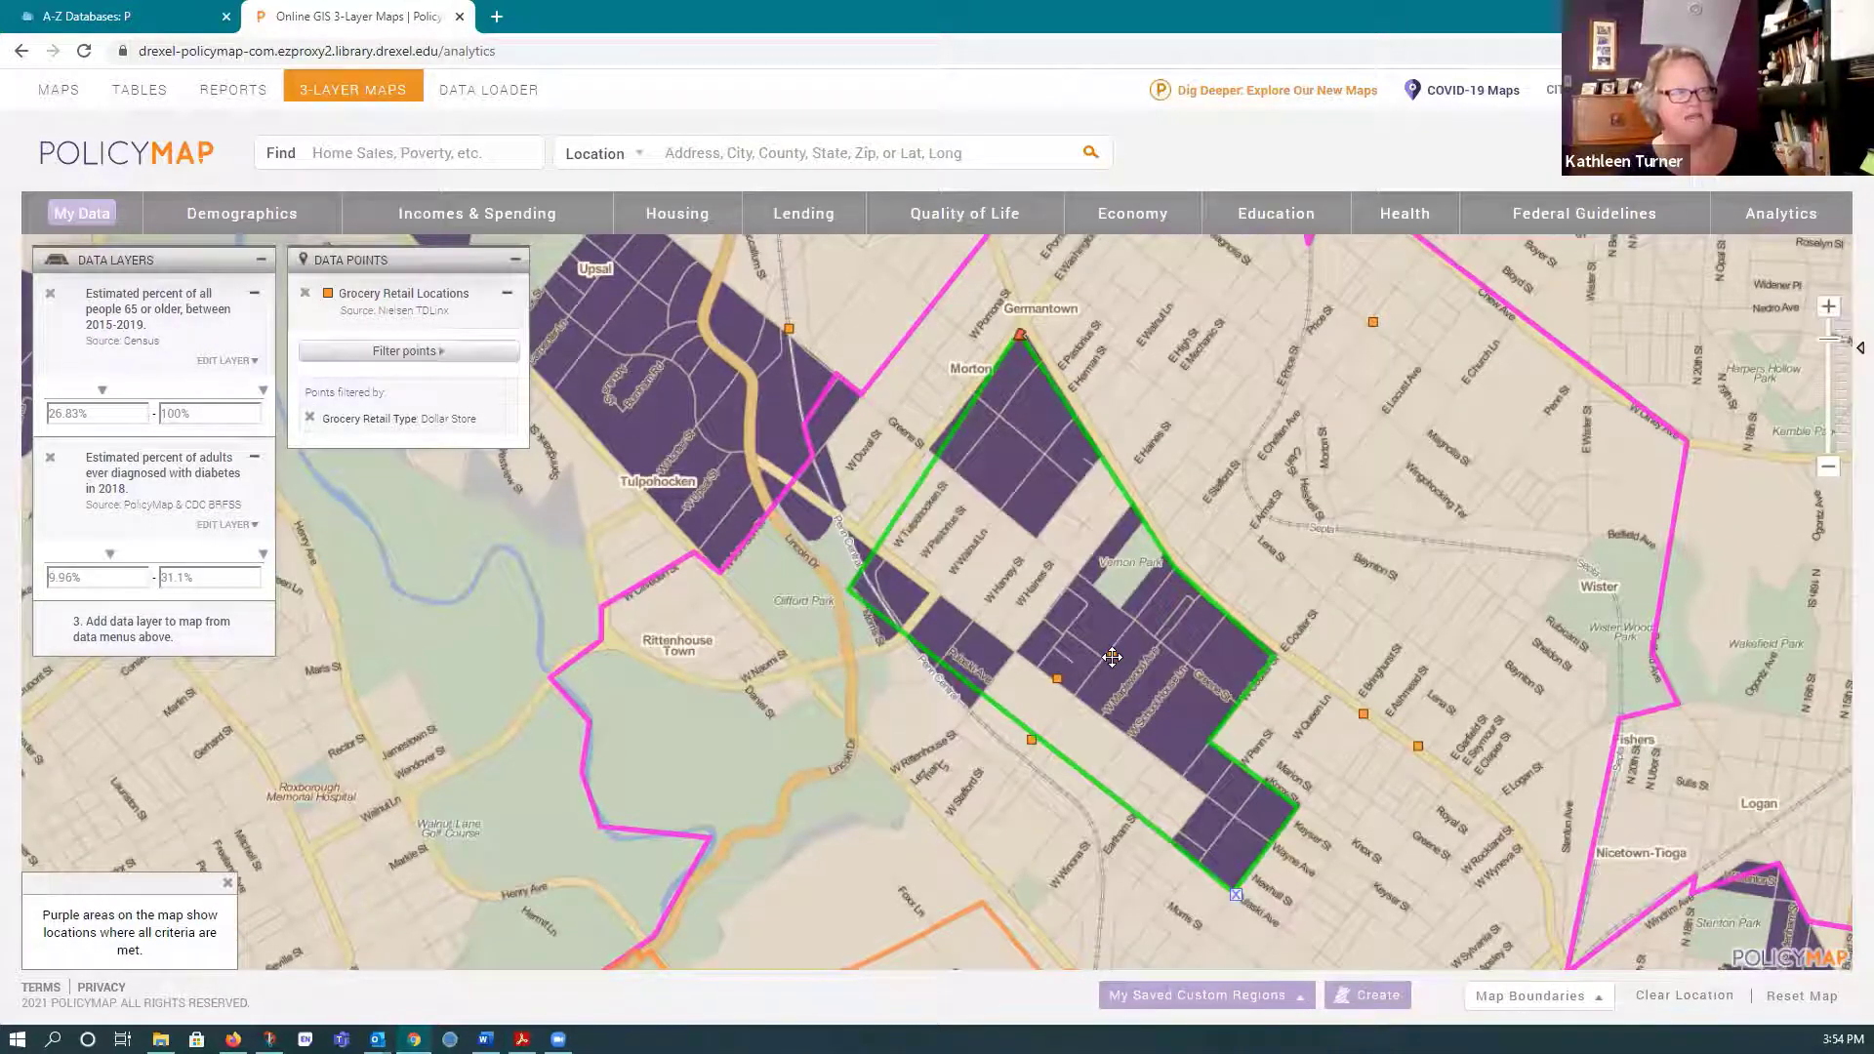
- View the store details of two dollar store points inside the green region and close the details
left_click(1112, 656)
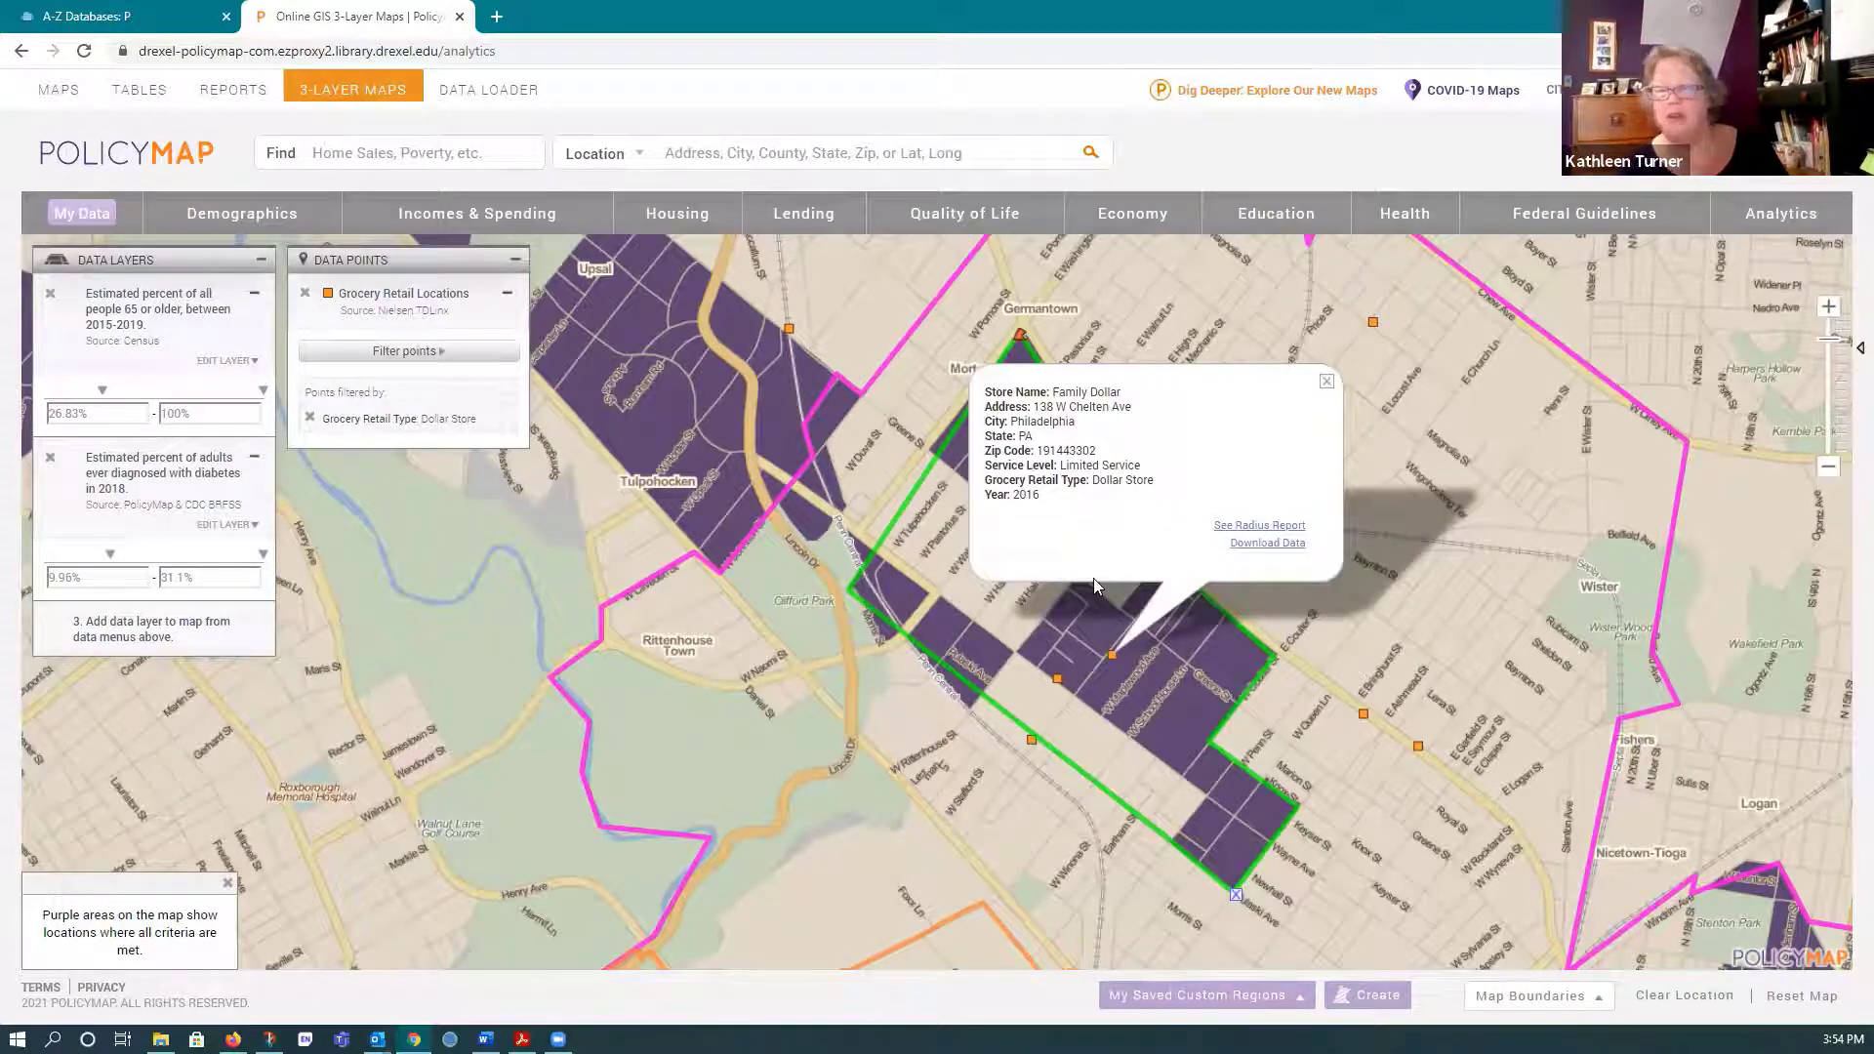
left_click(1058, 678)
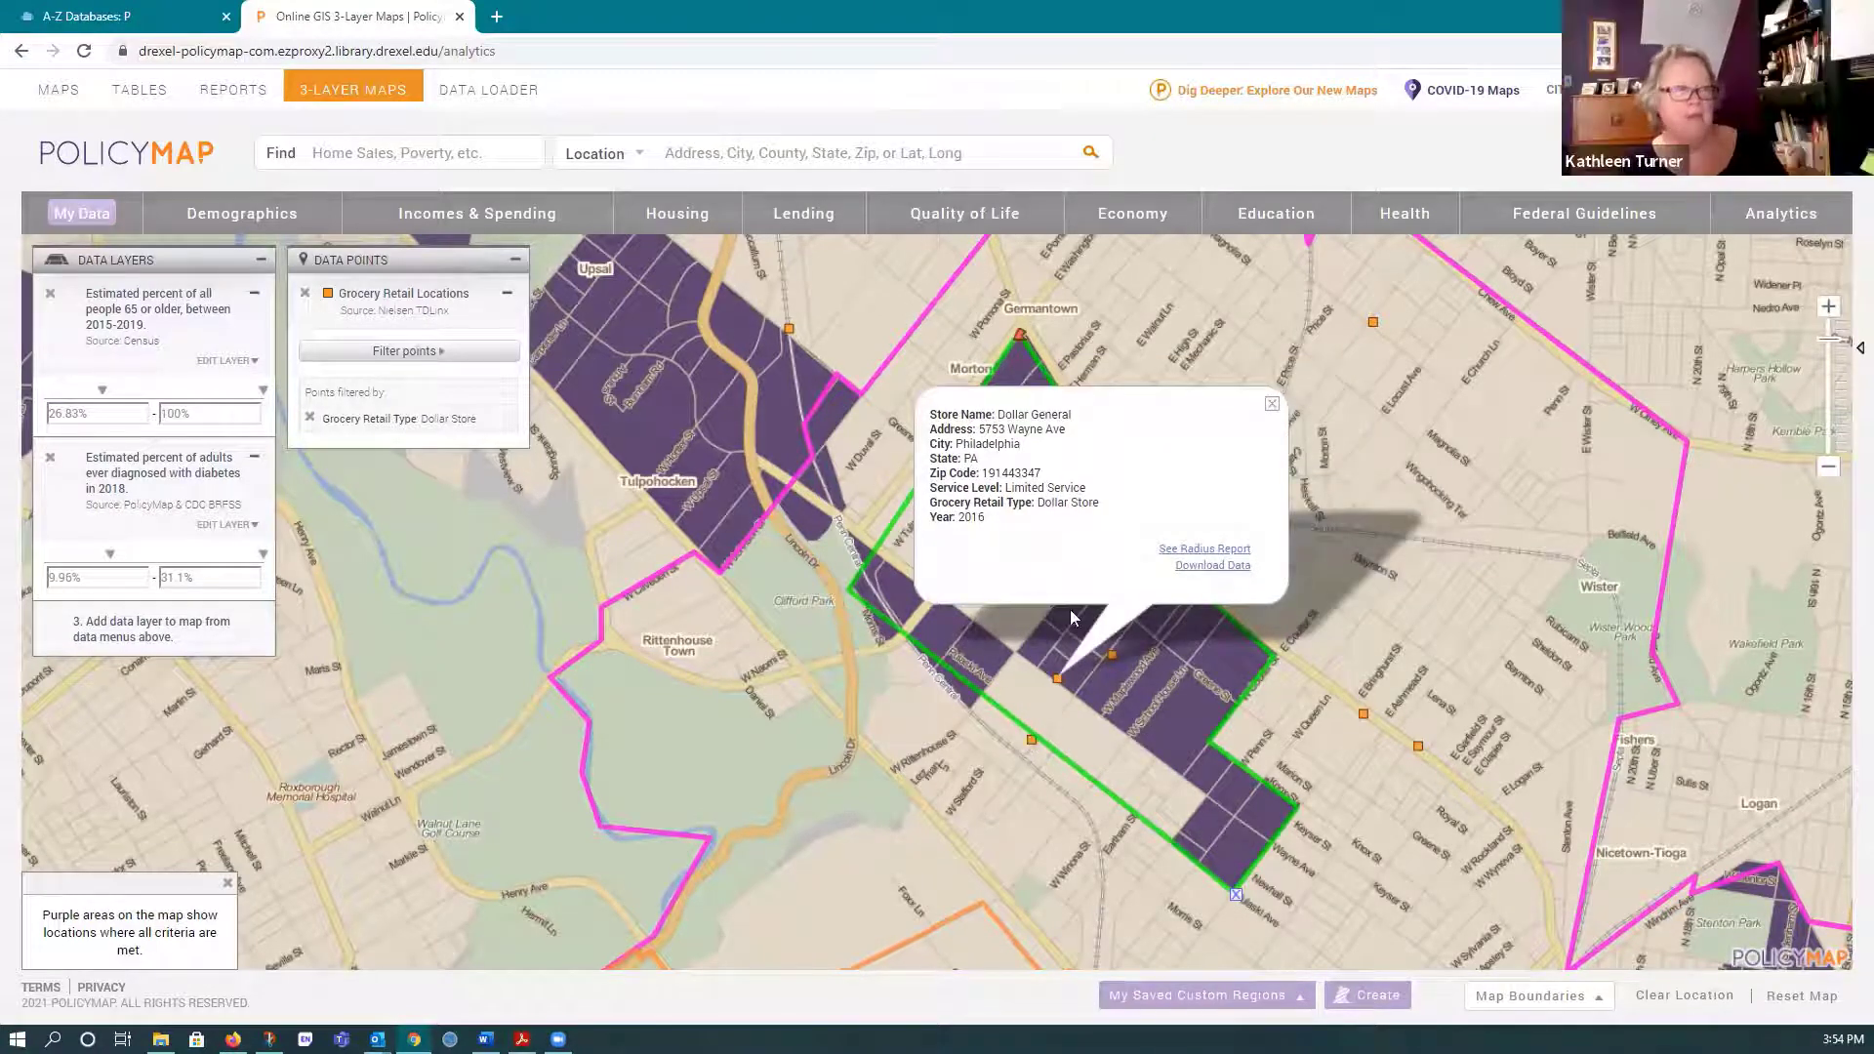
left_click(1271, 404)
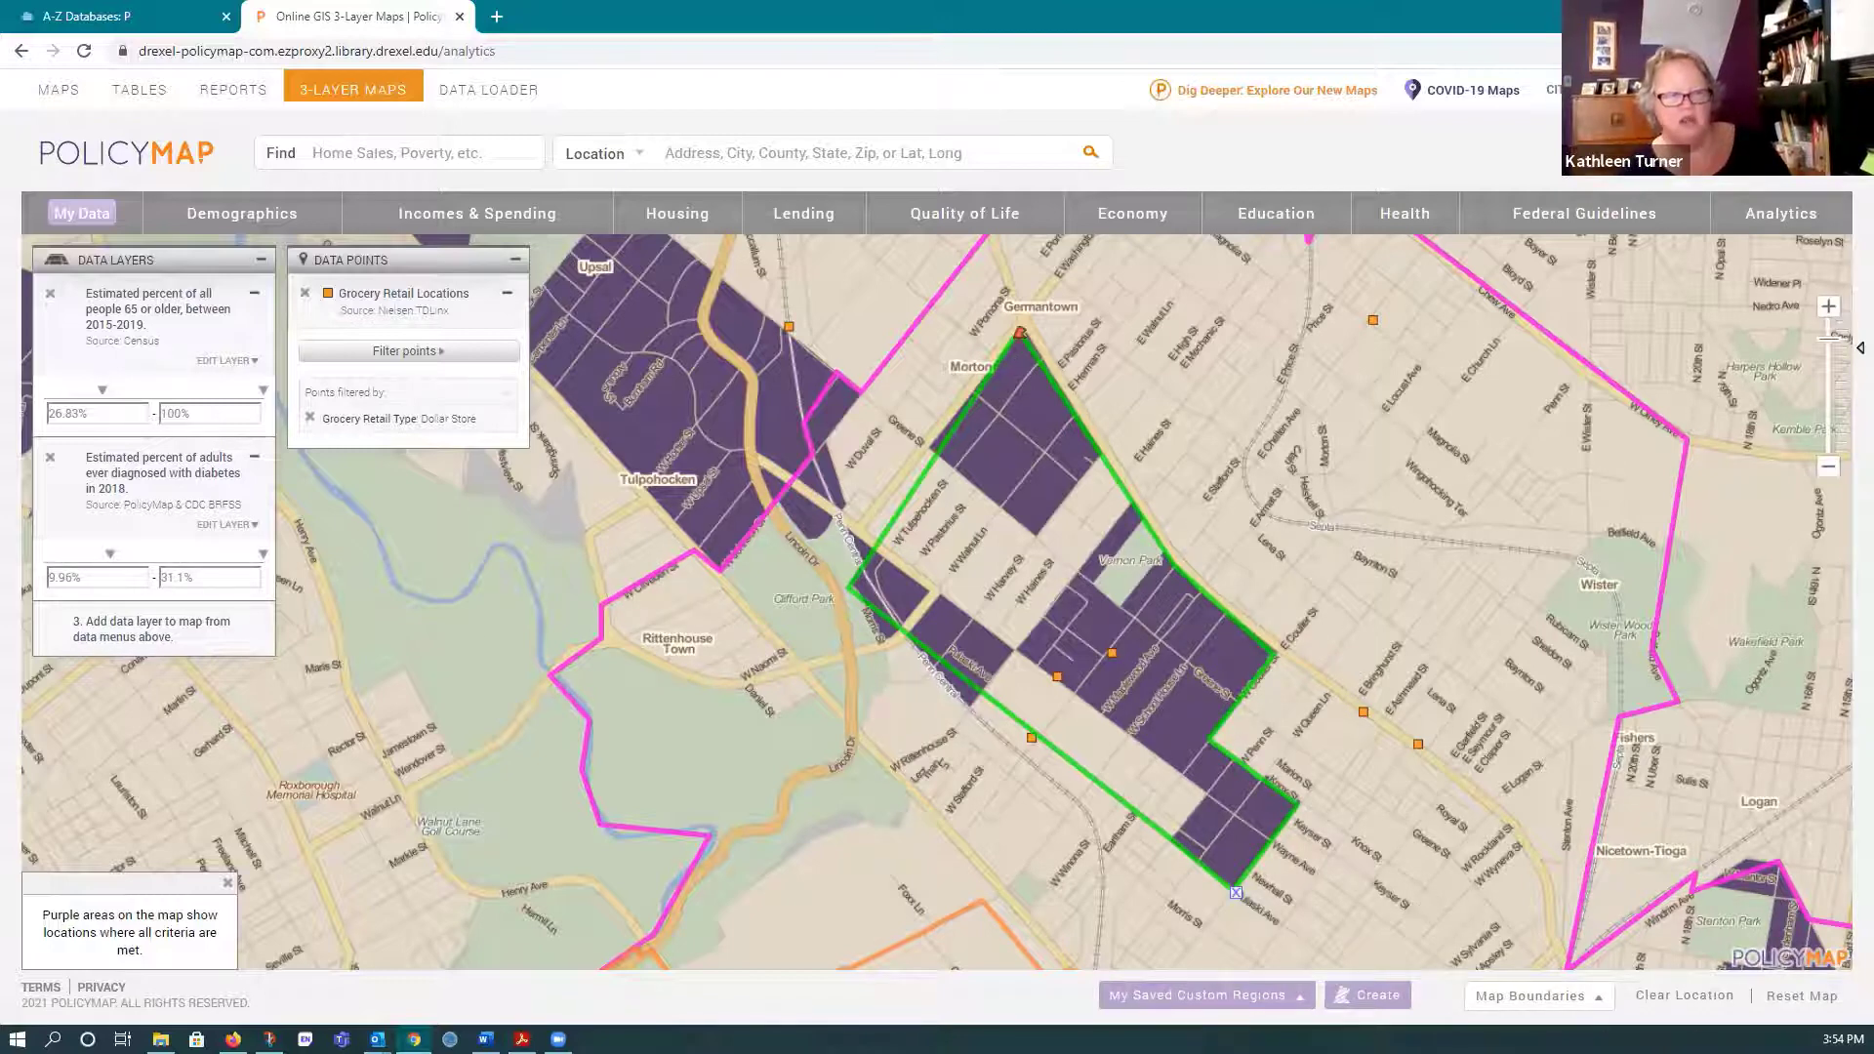
- Look through the available map boundaries and turn on Philadelphia Political Wards
left_click(1597, 1004)
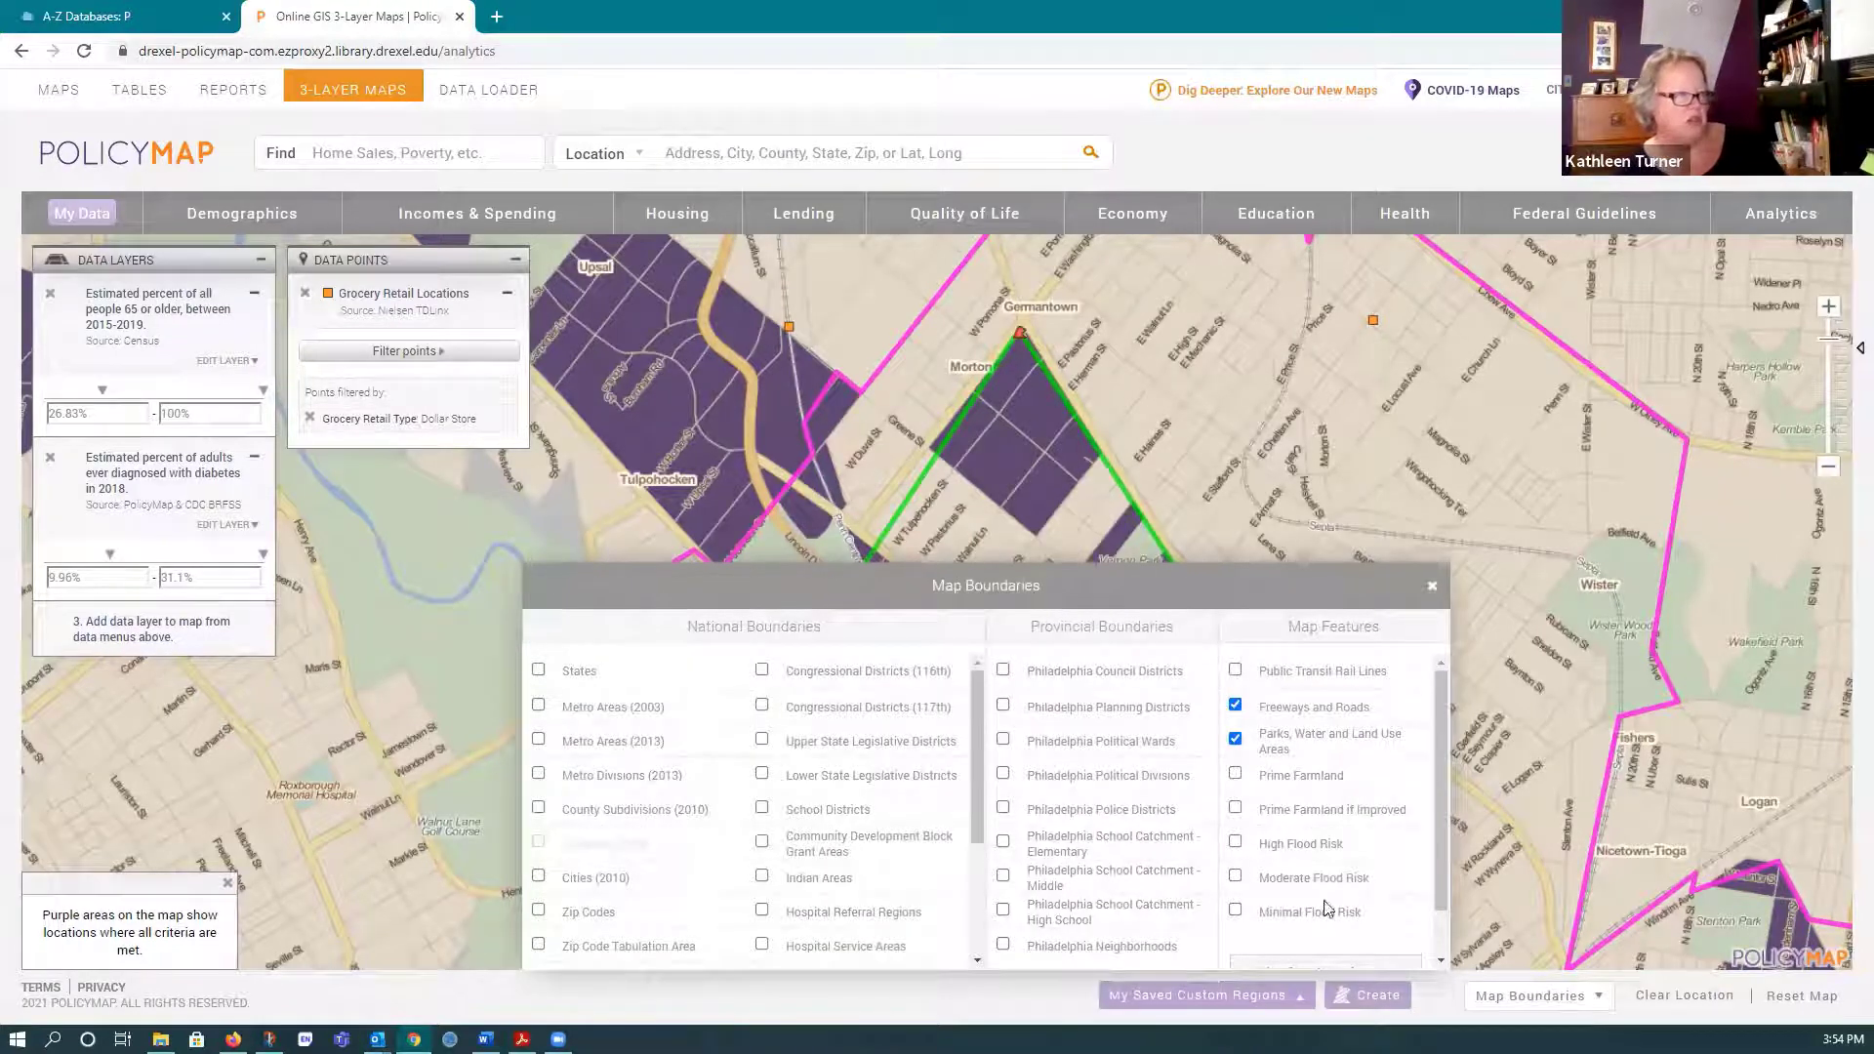
left_click_drag(972, 755, 976, 882)
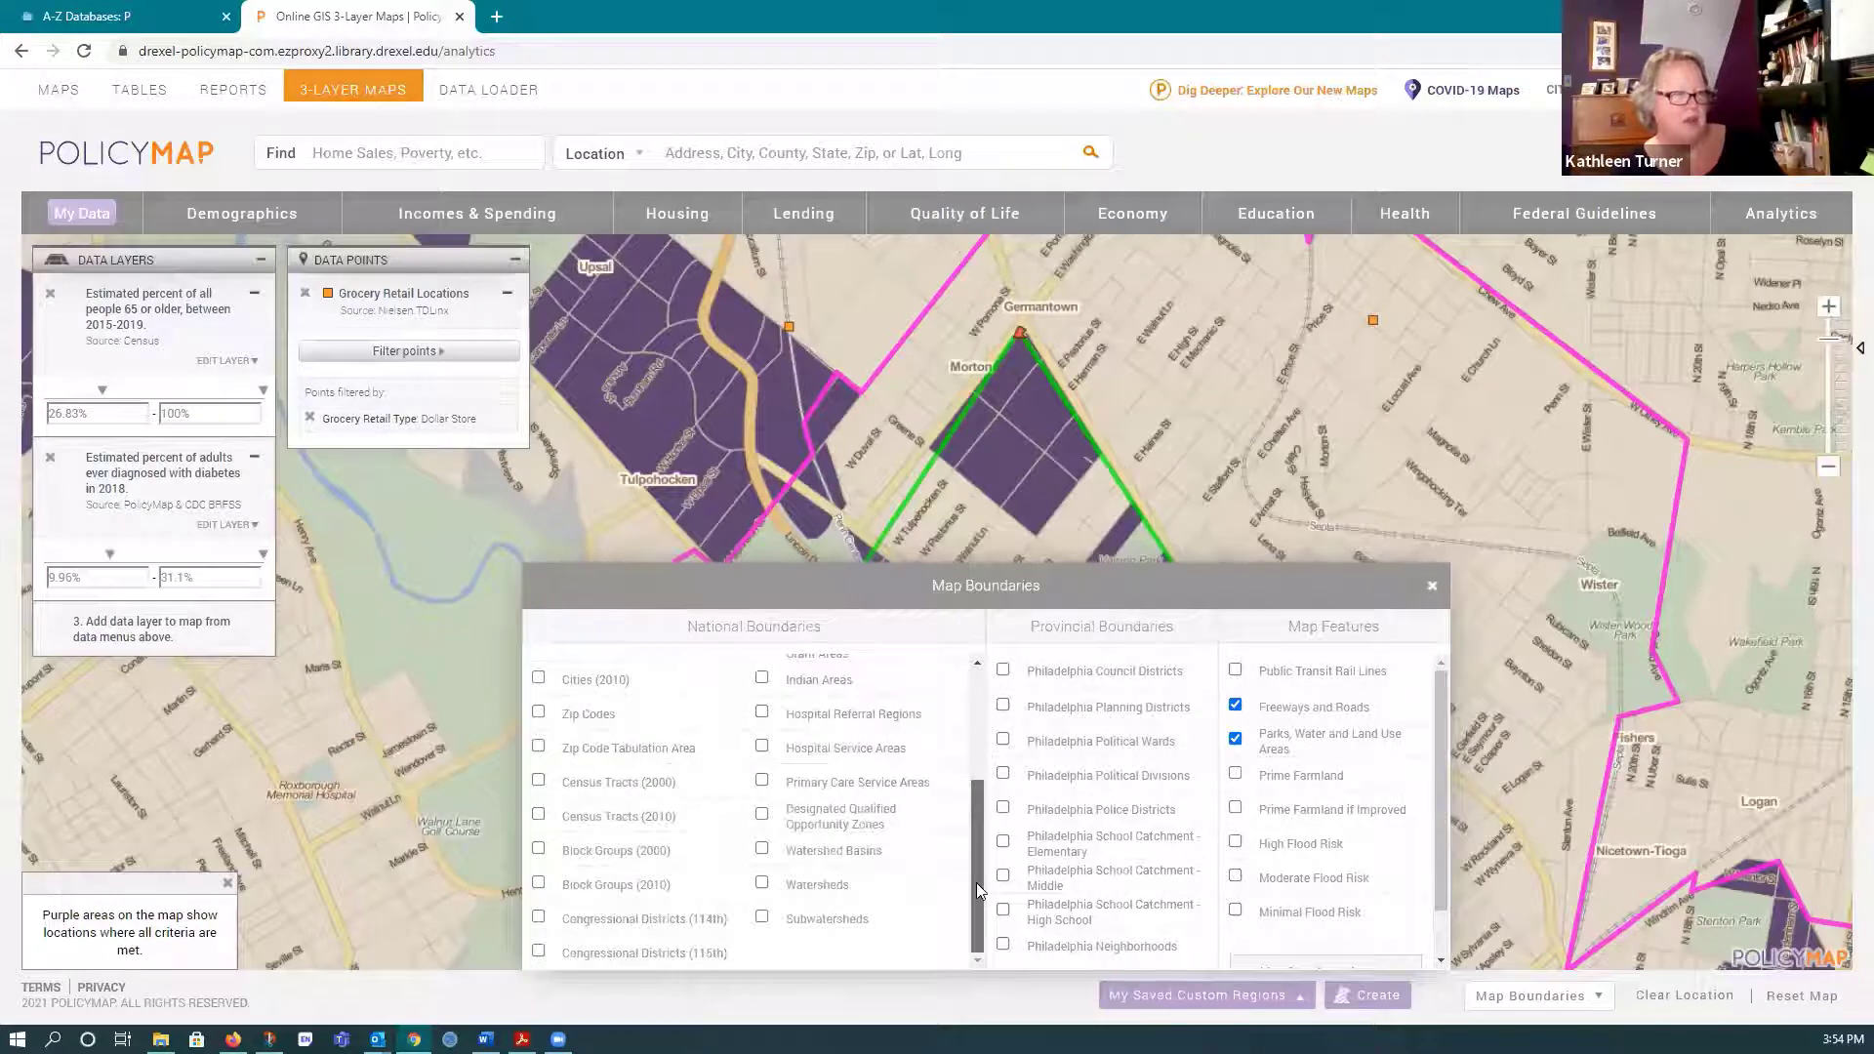
left_click_drag(976, 882, 976, 701)
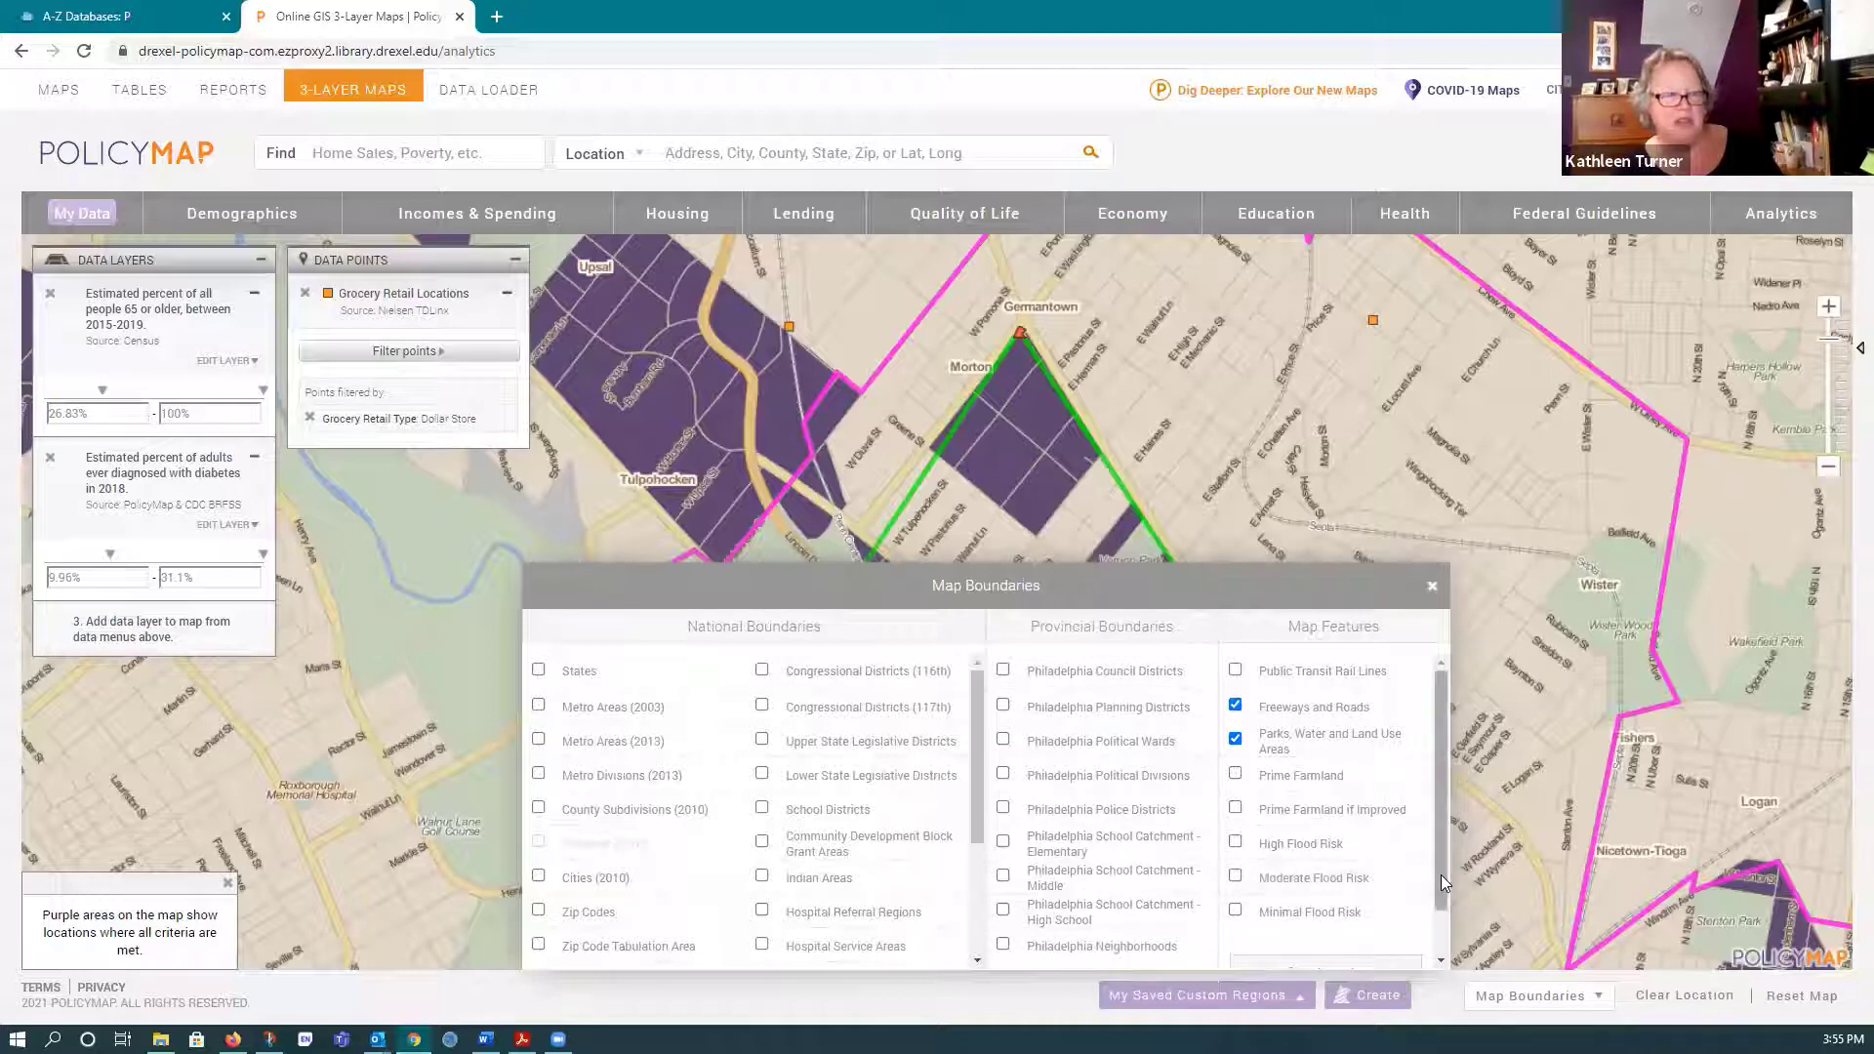
scroll(1441, 875, "down", 2)
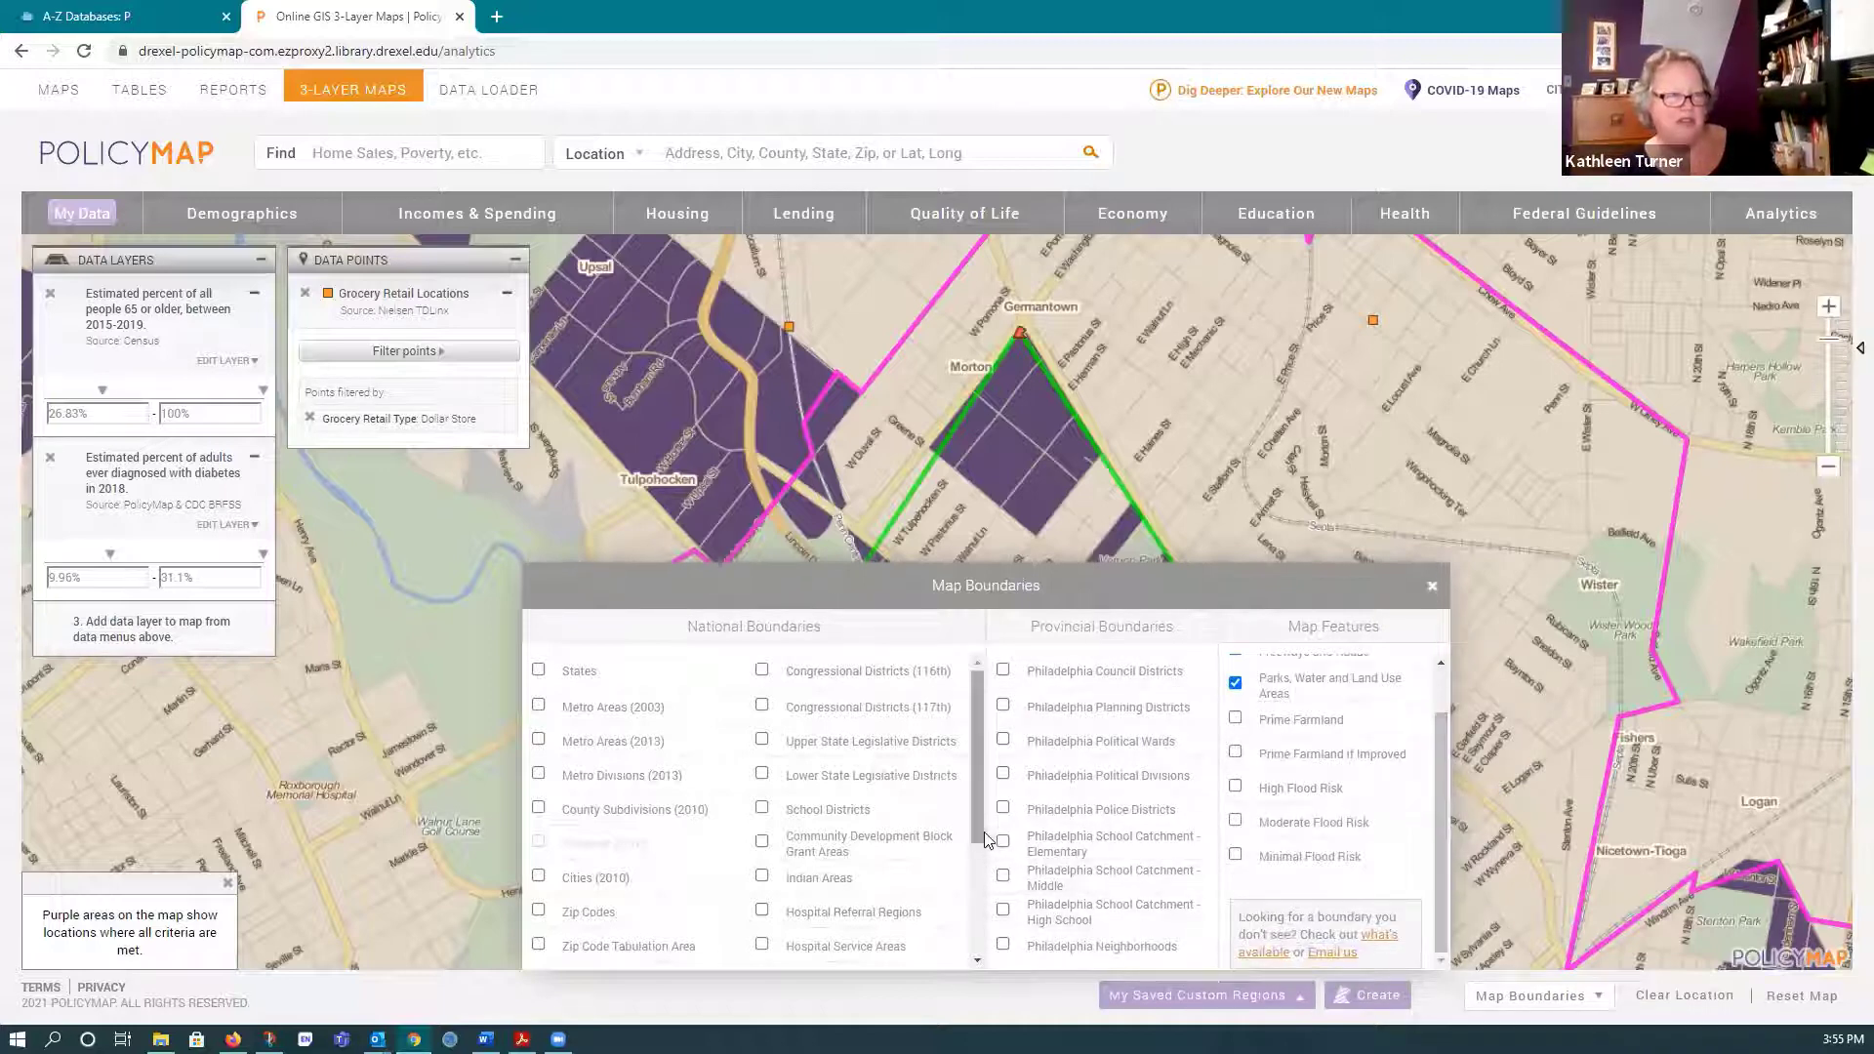
scroll(972, 832, "down", 2)
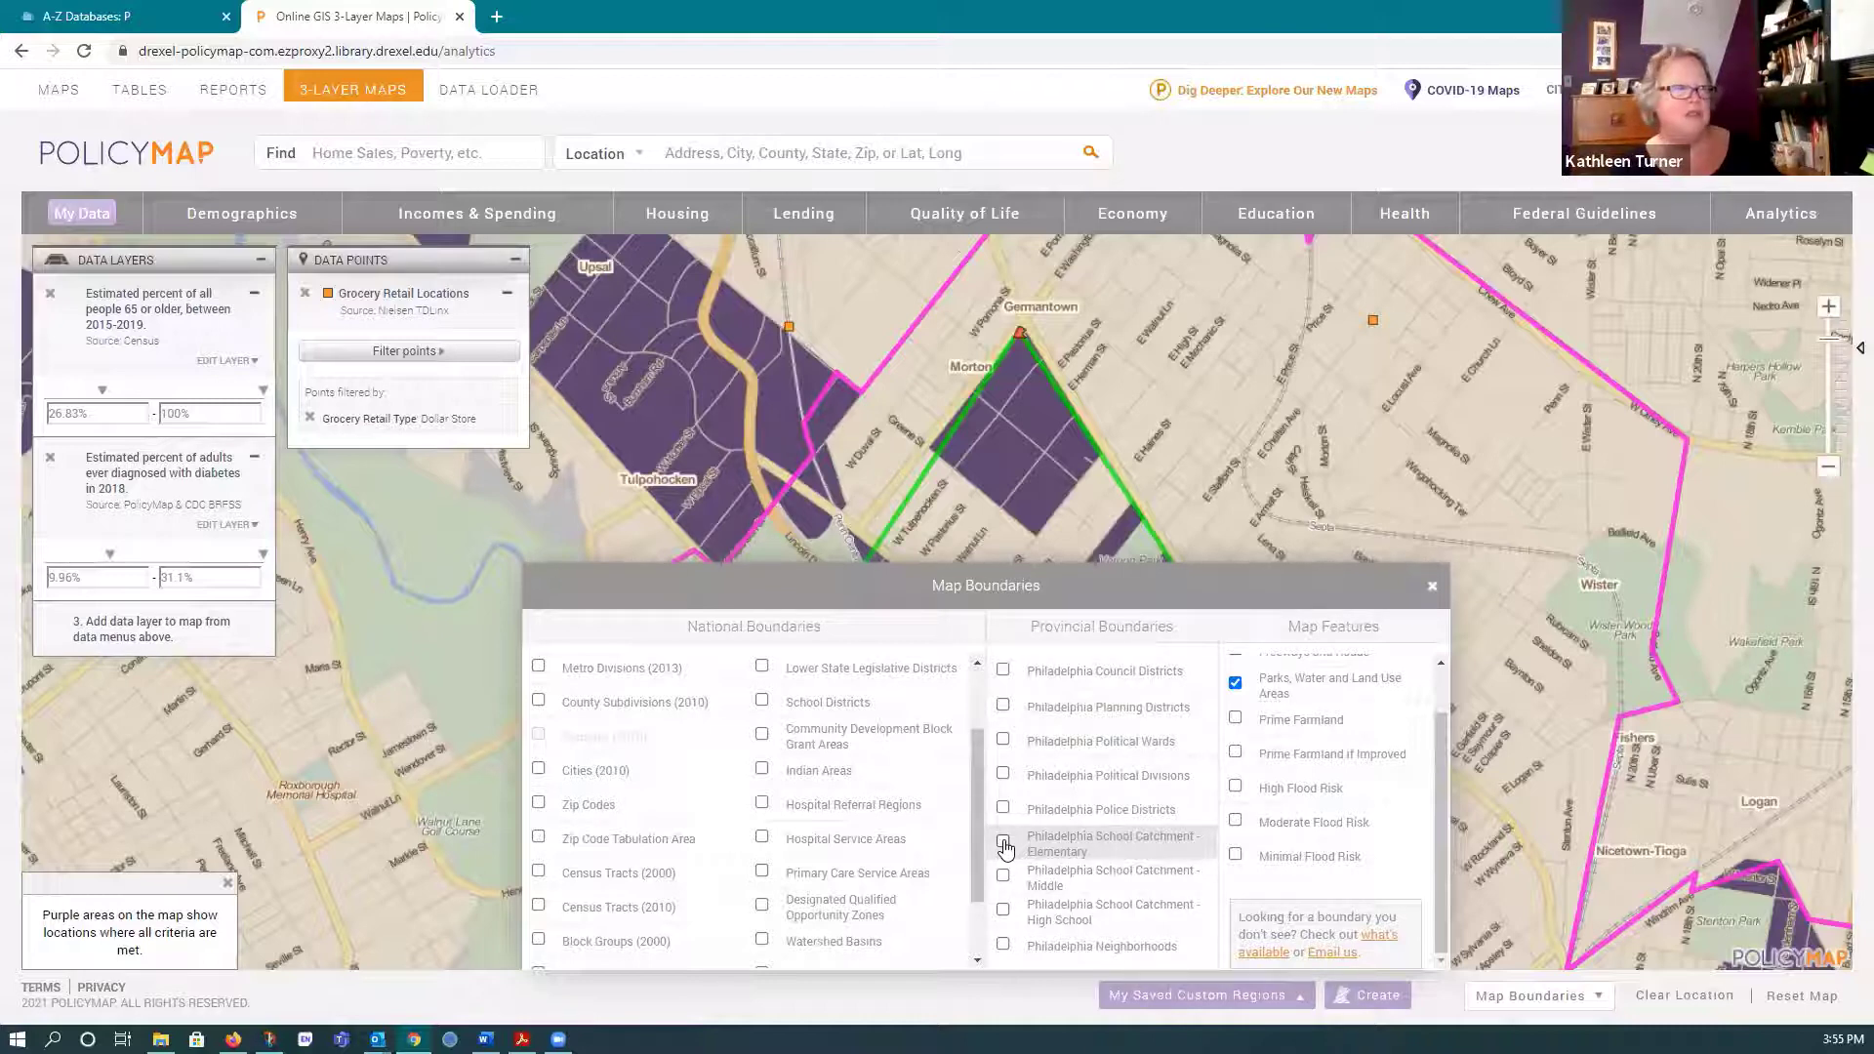
left_click(1005, 742)
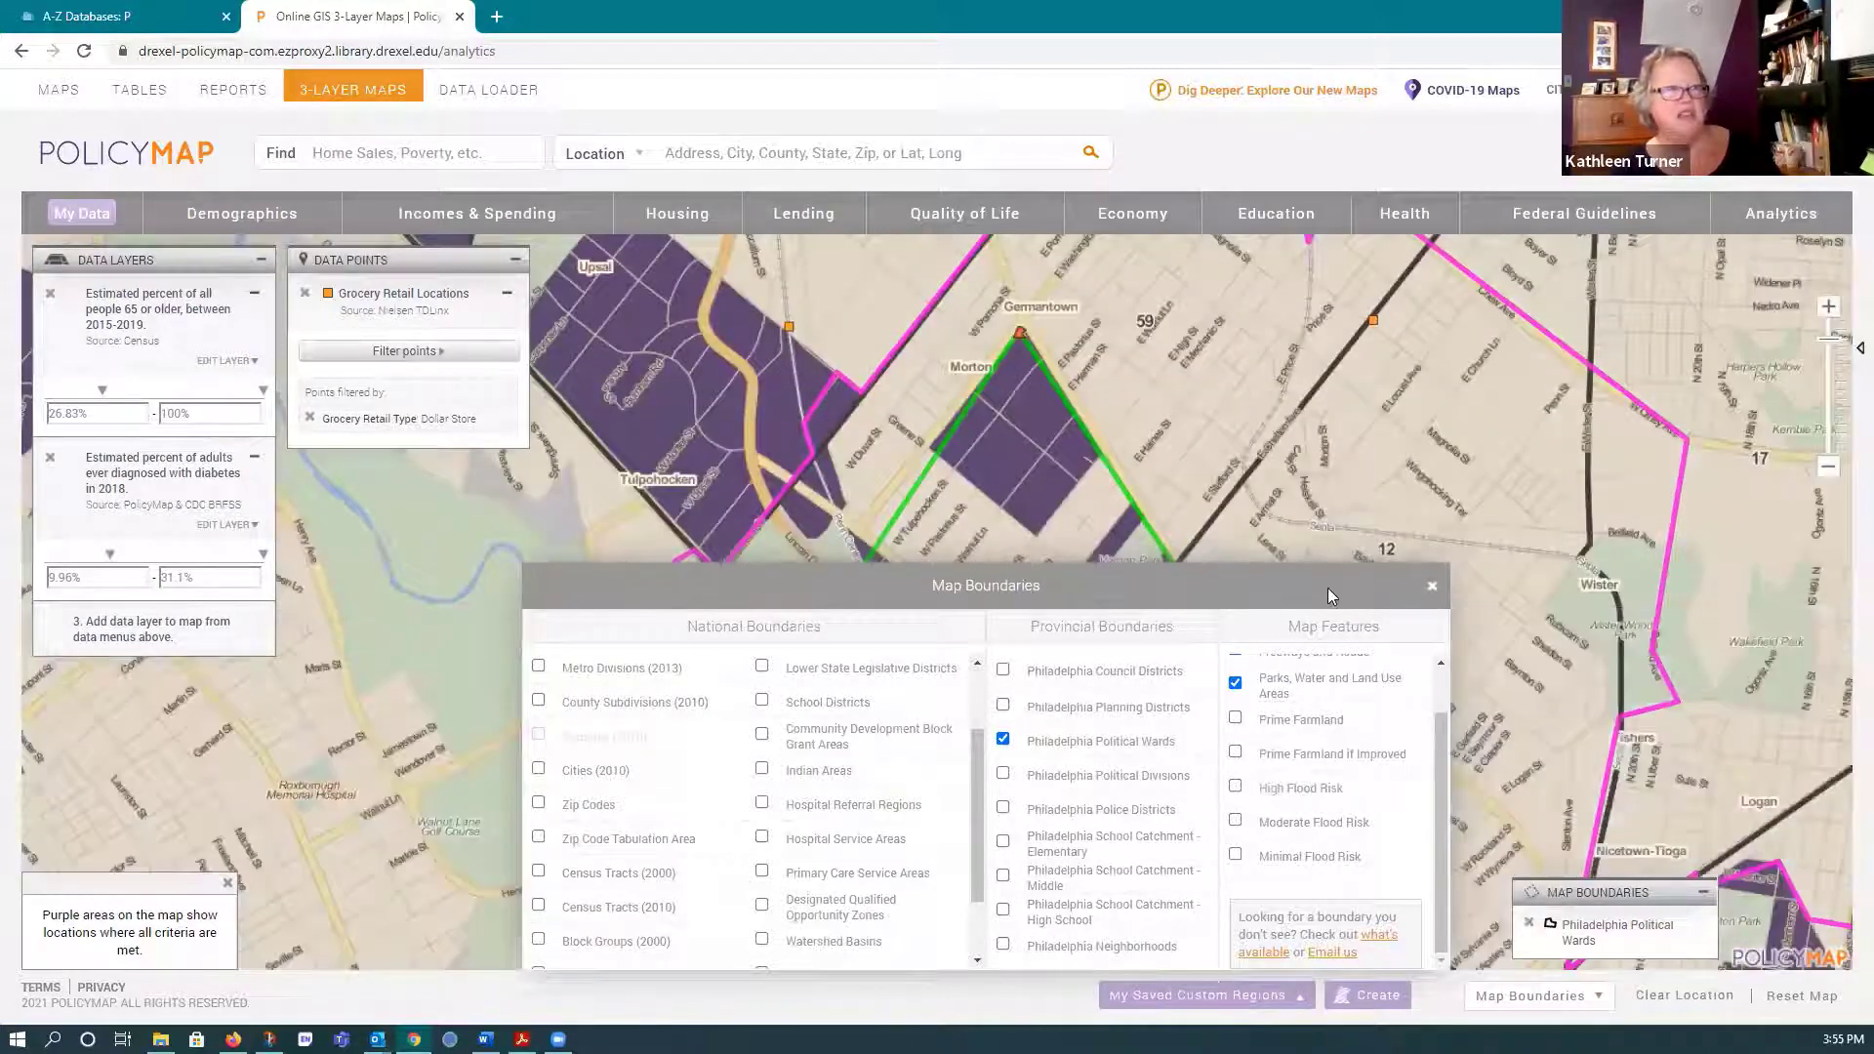
double_click(1149, 606)
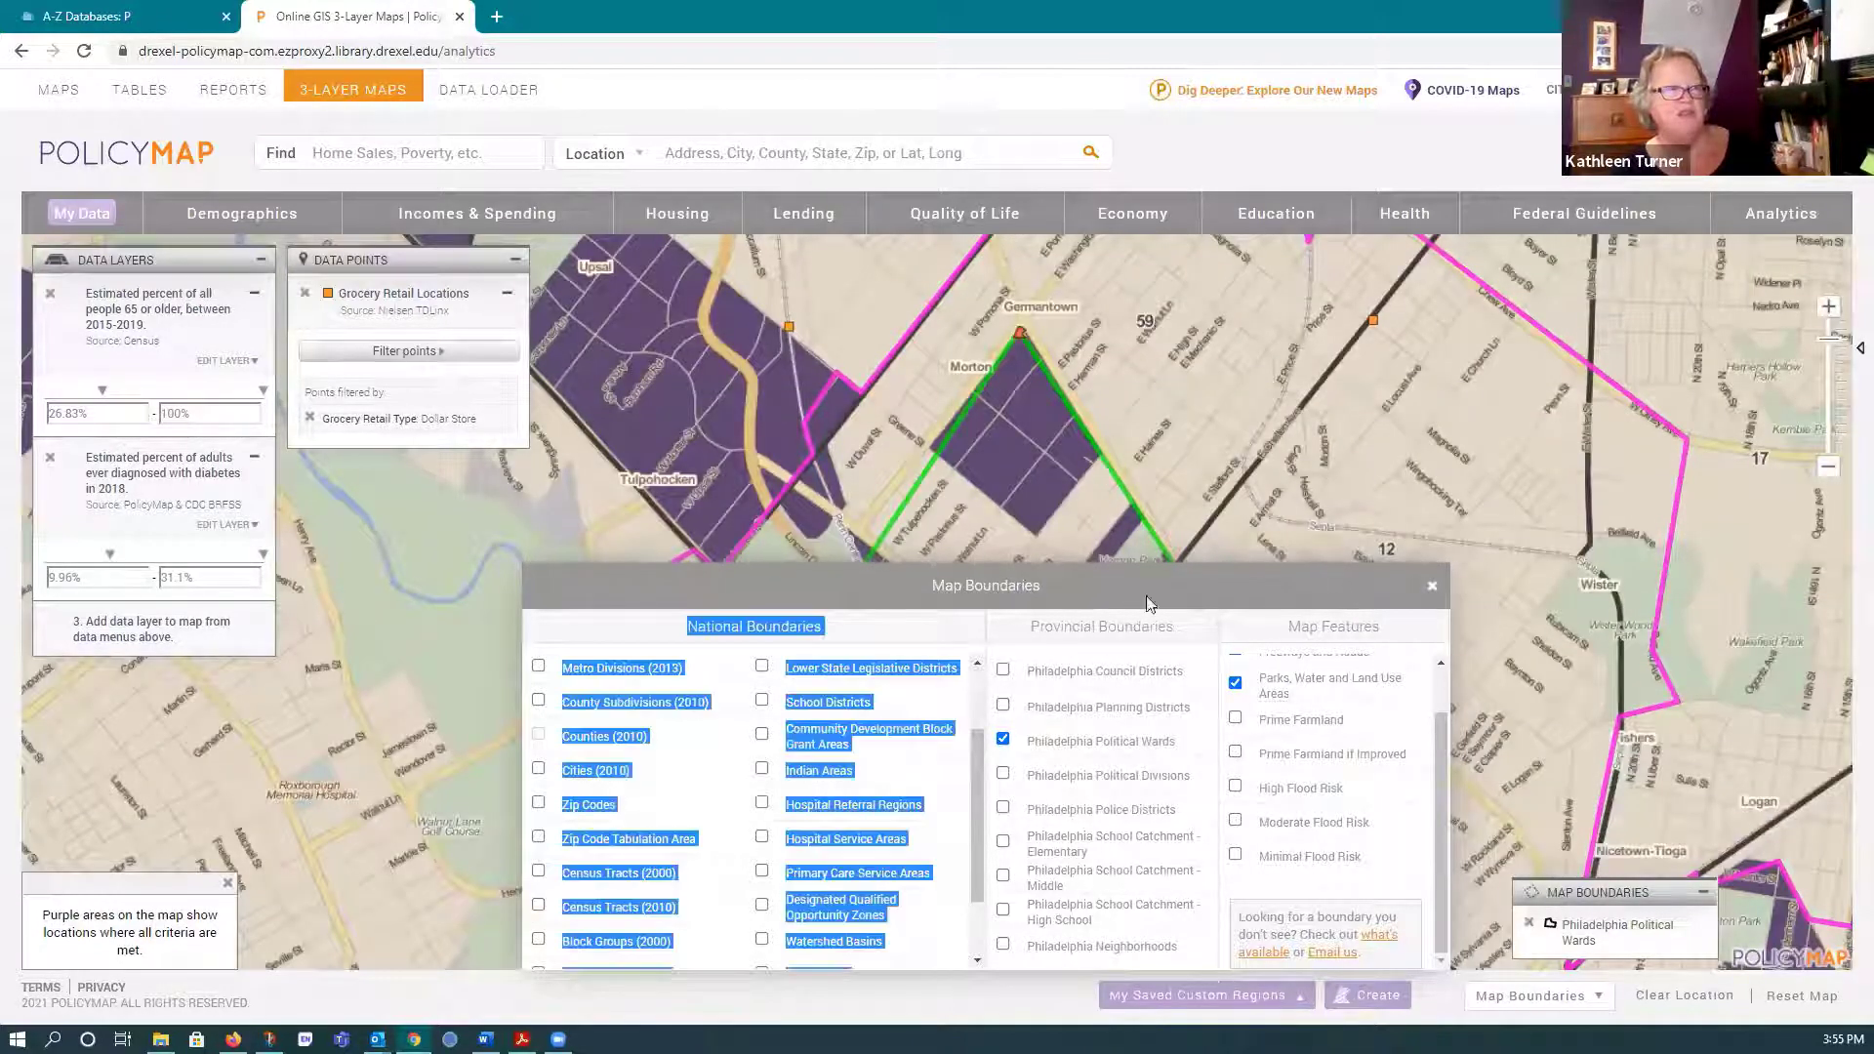
left_click(1430, 584)
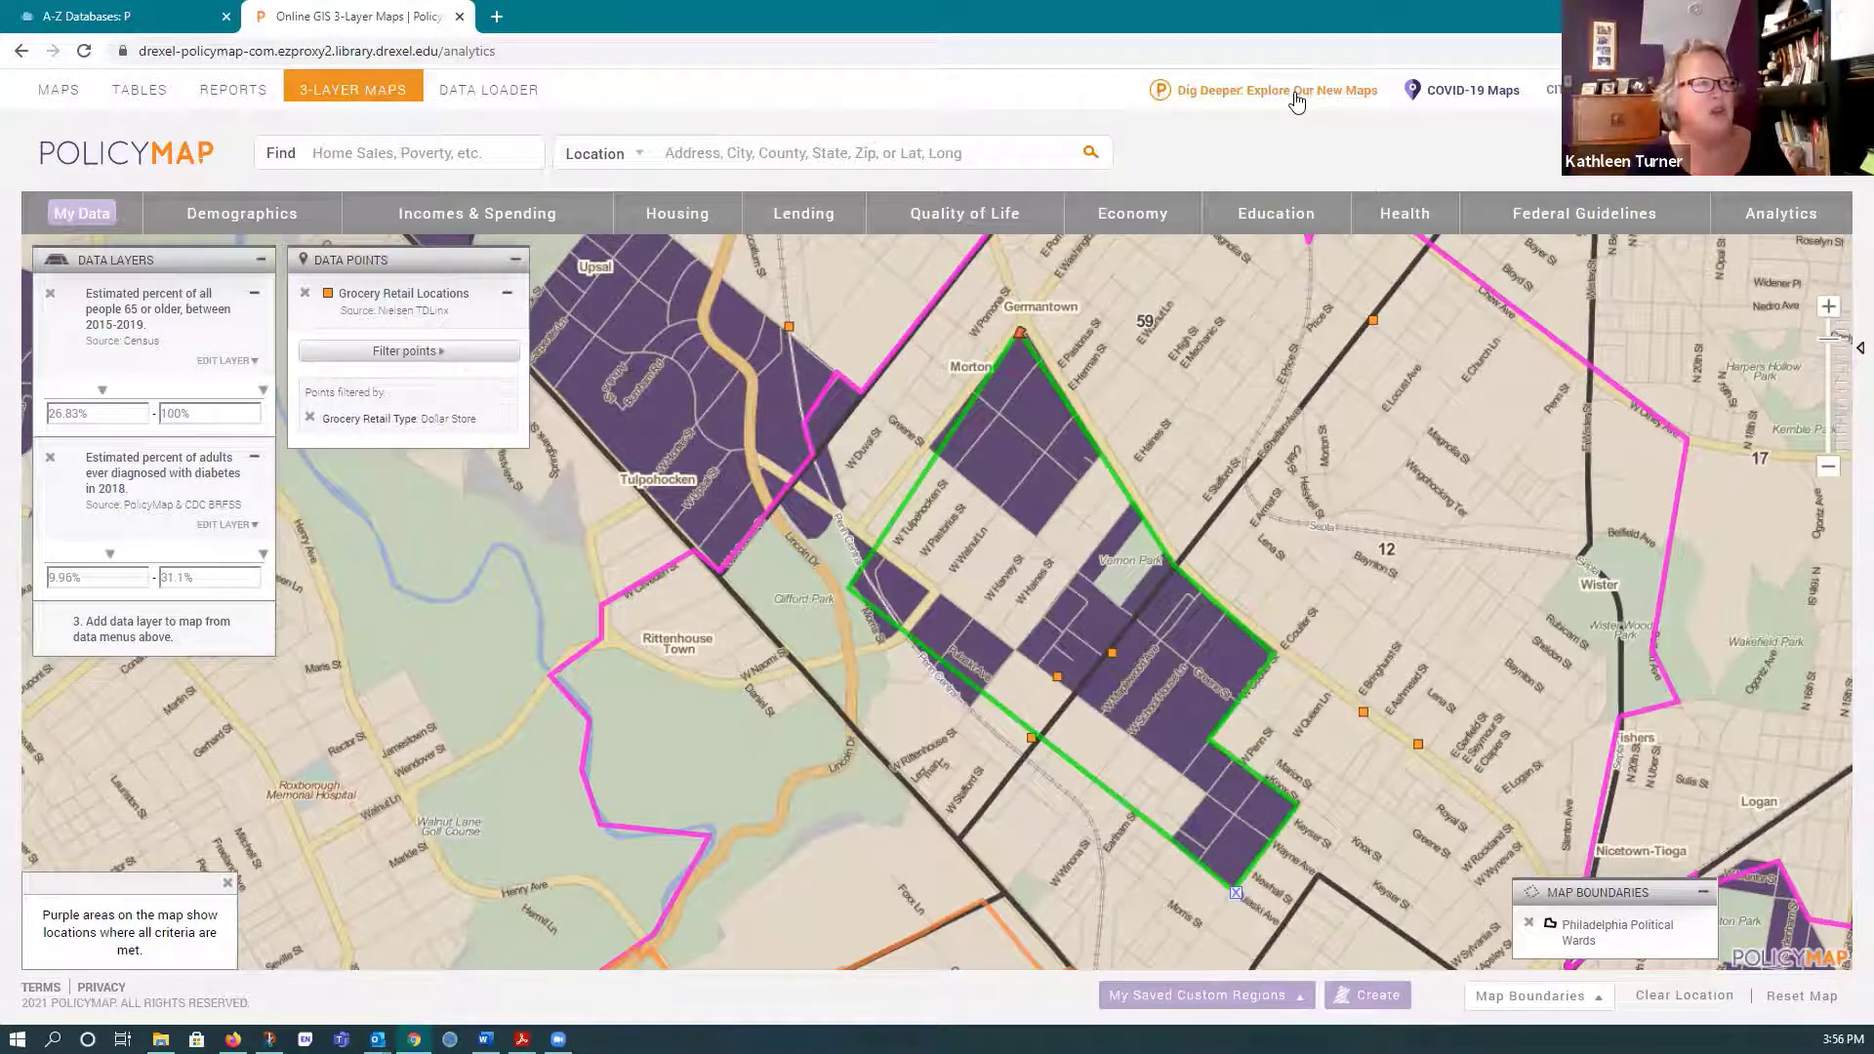
- Open PolicyMap again from the library's A-Z database list, switch to the new Beta version, and dismiss its welcome message
left_click(129, 19)
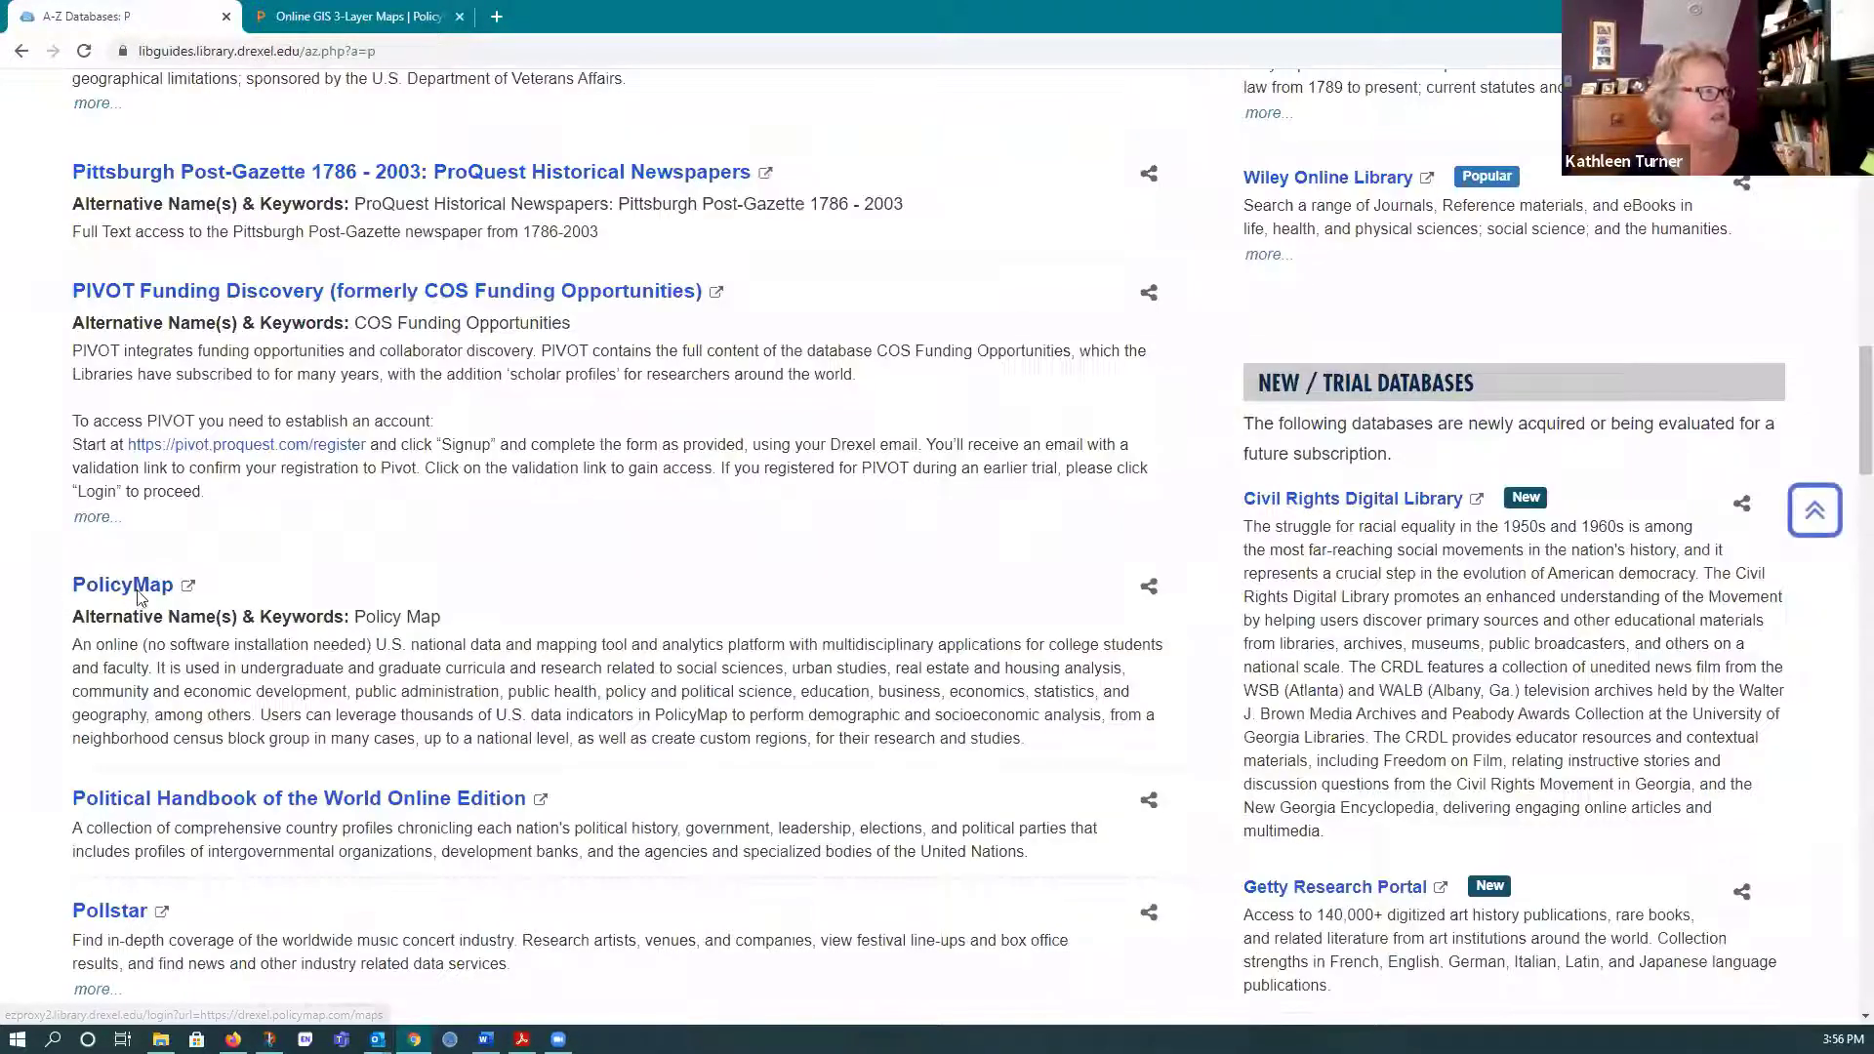
left_click(131, 586)
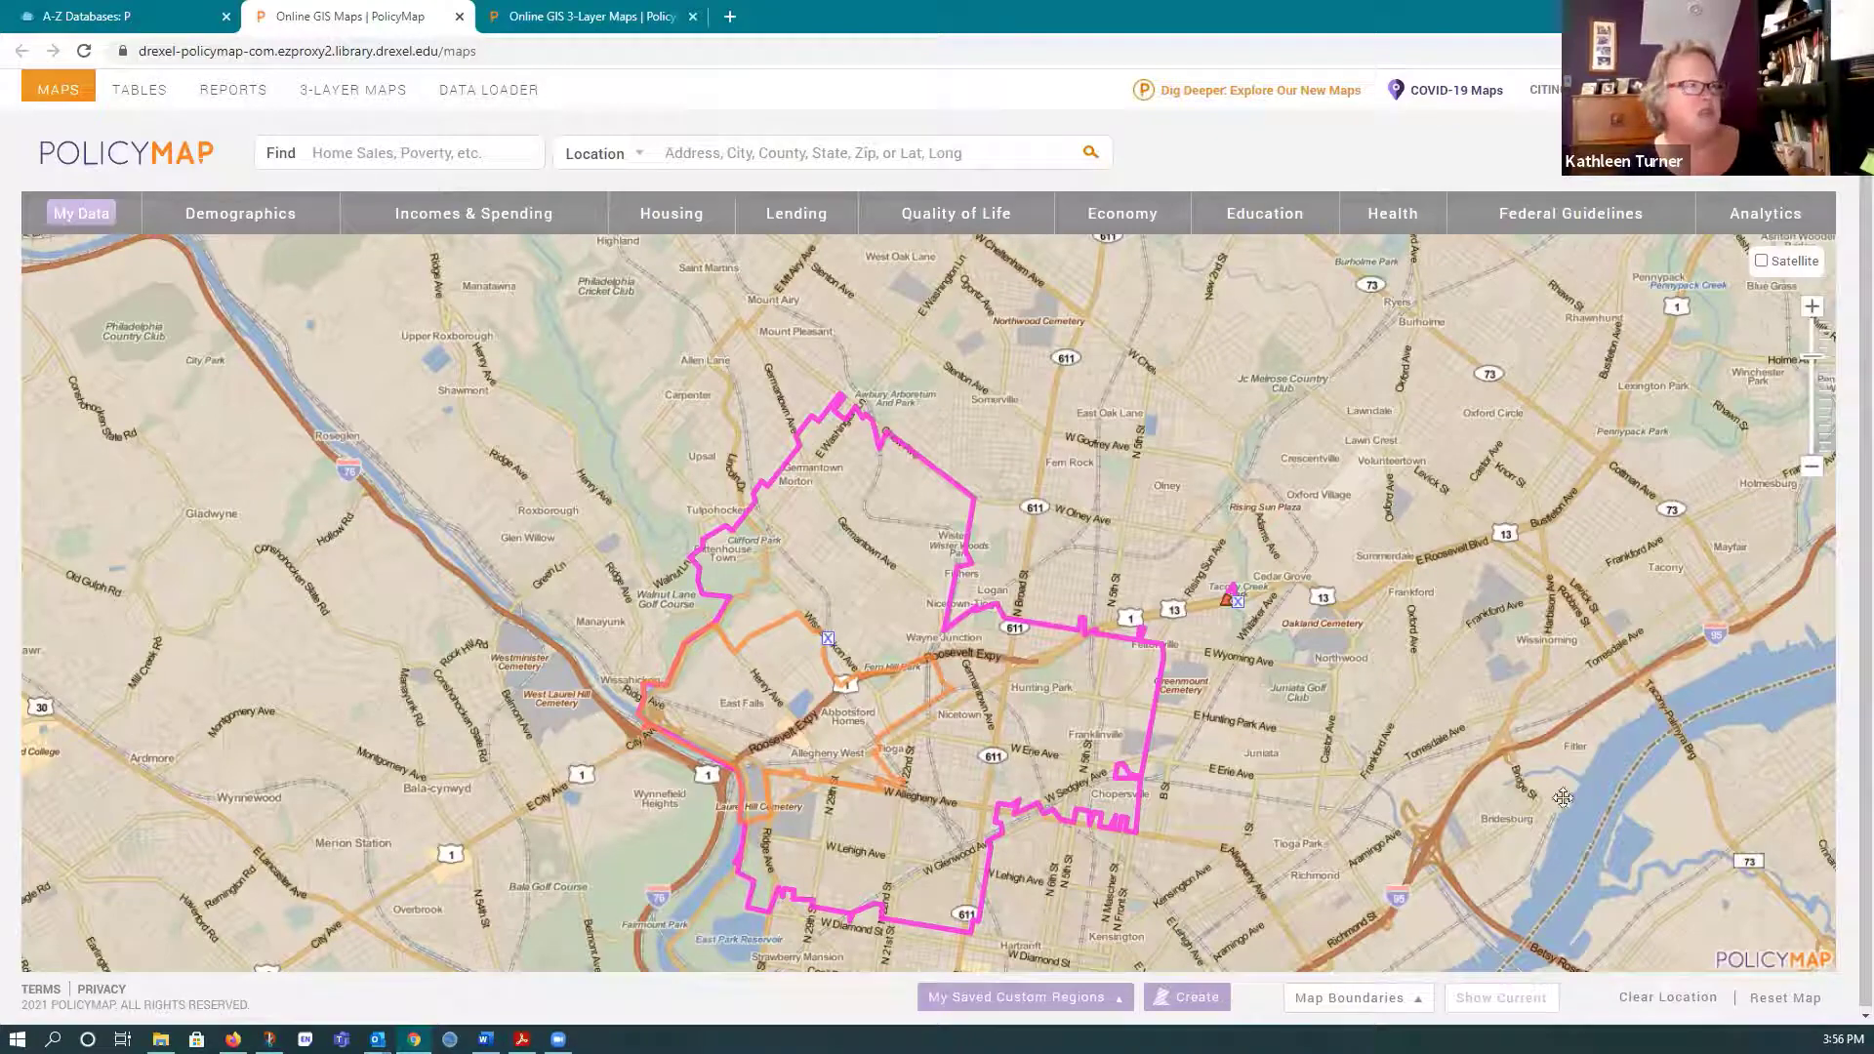
left_click(1267, 94)
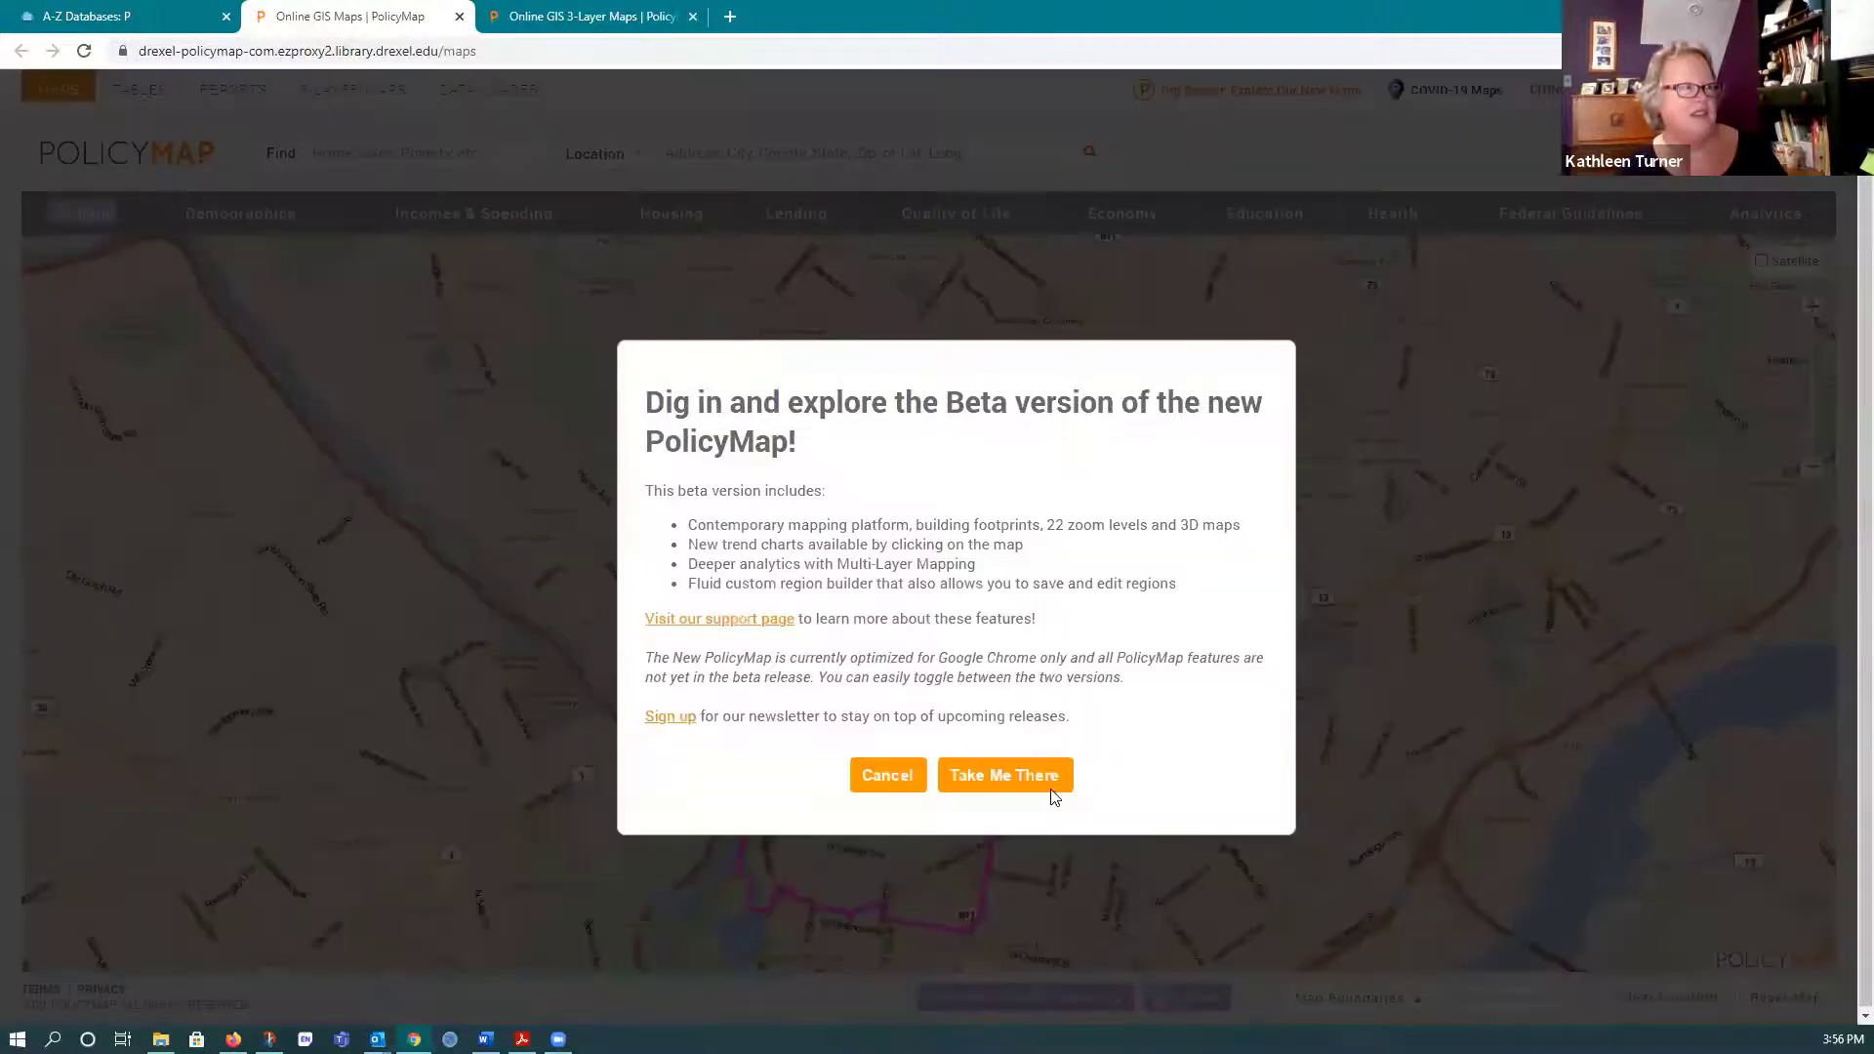
left_click(1005, 777)
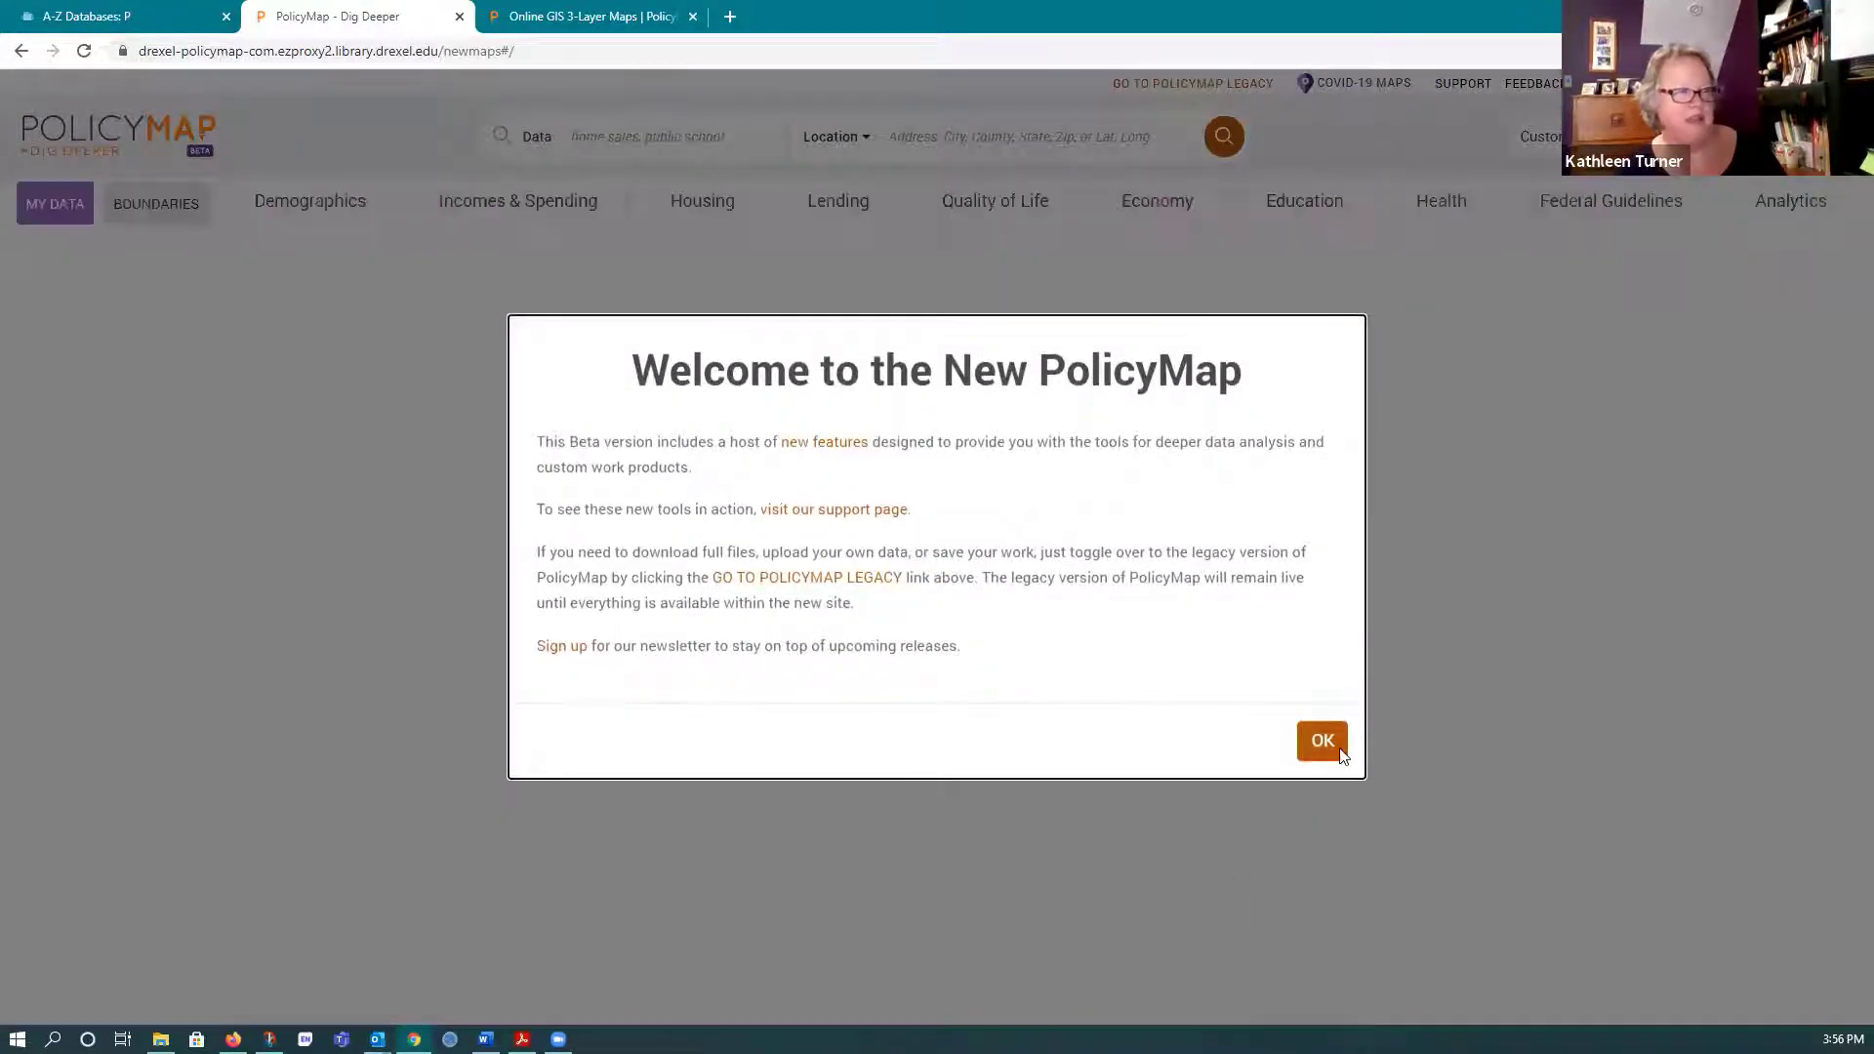
left_click(1324, 746)
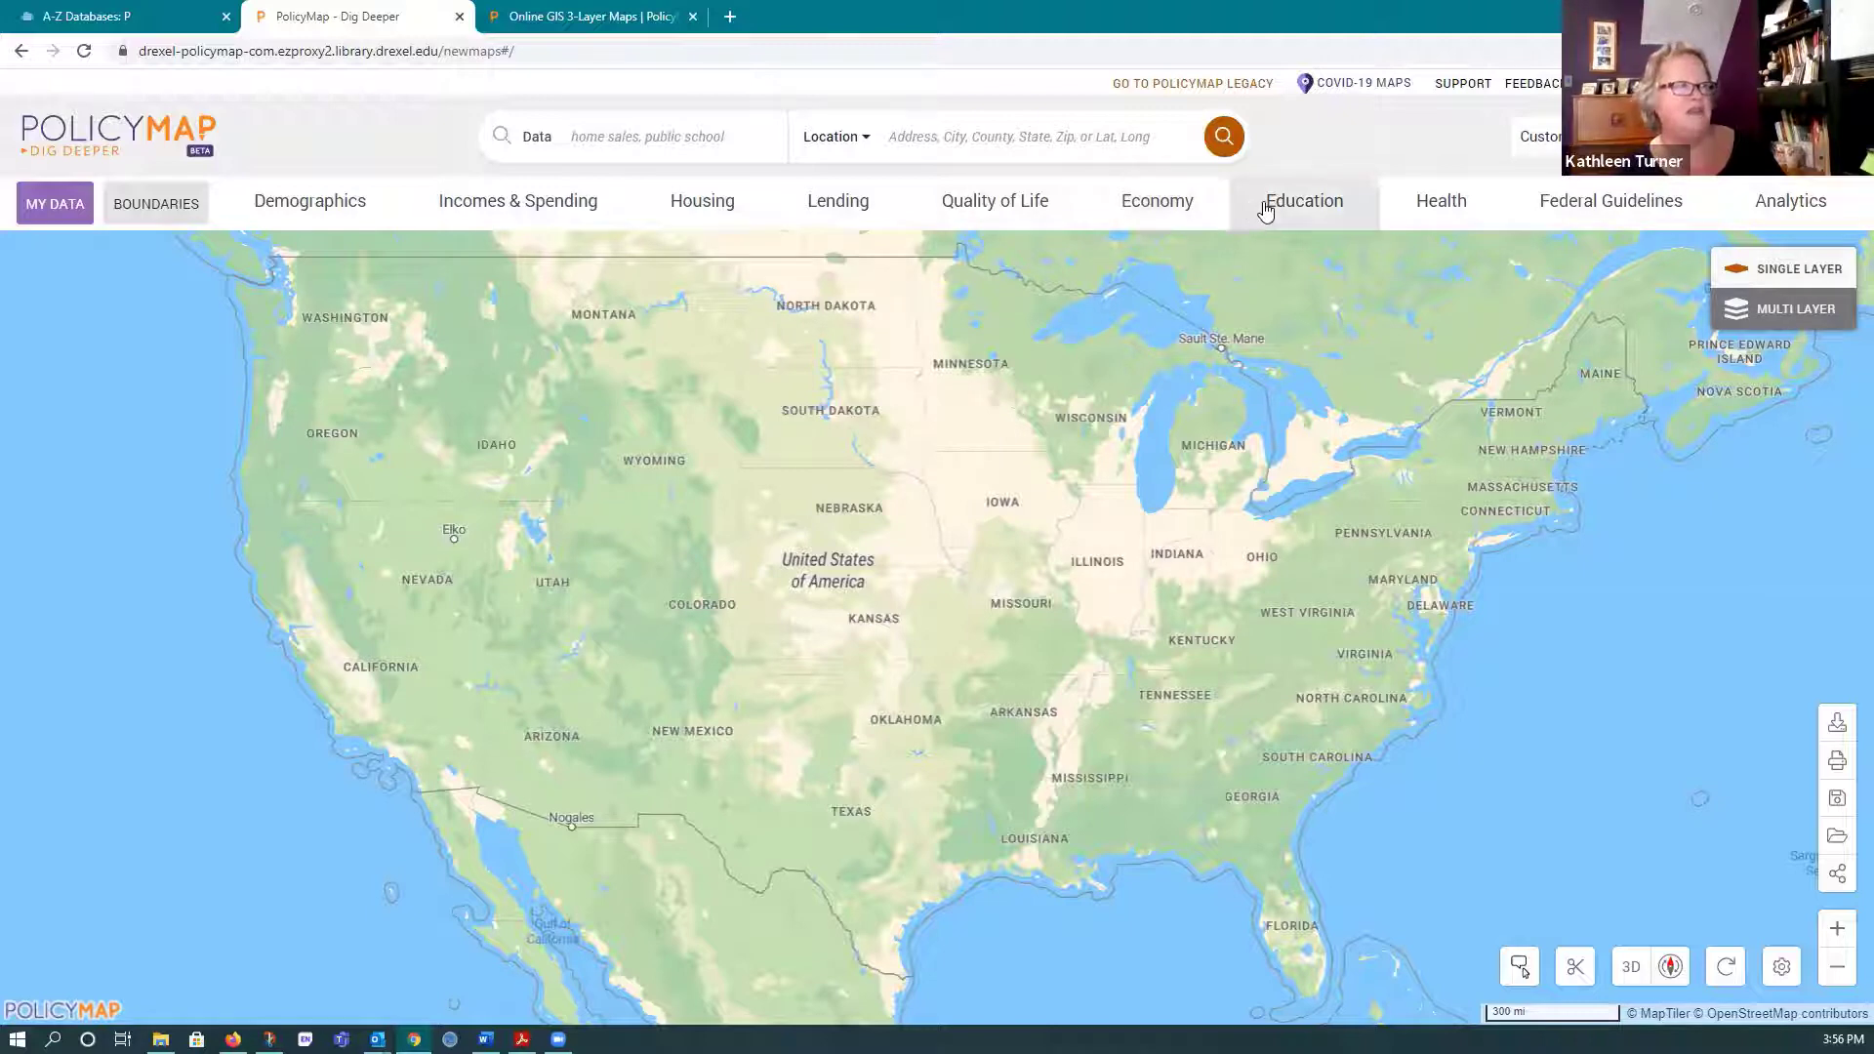
- Locate the 19129 Zip Code Tabulation Area on the map and close its information popup
left_click(911, 137)
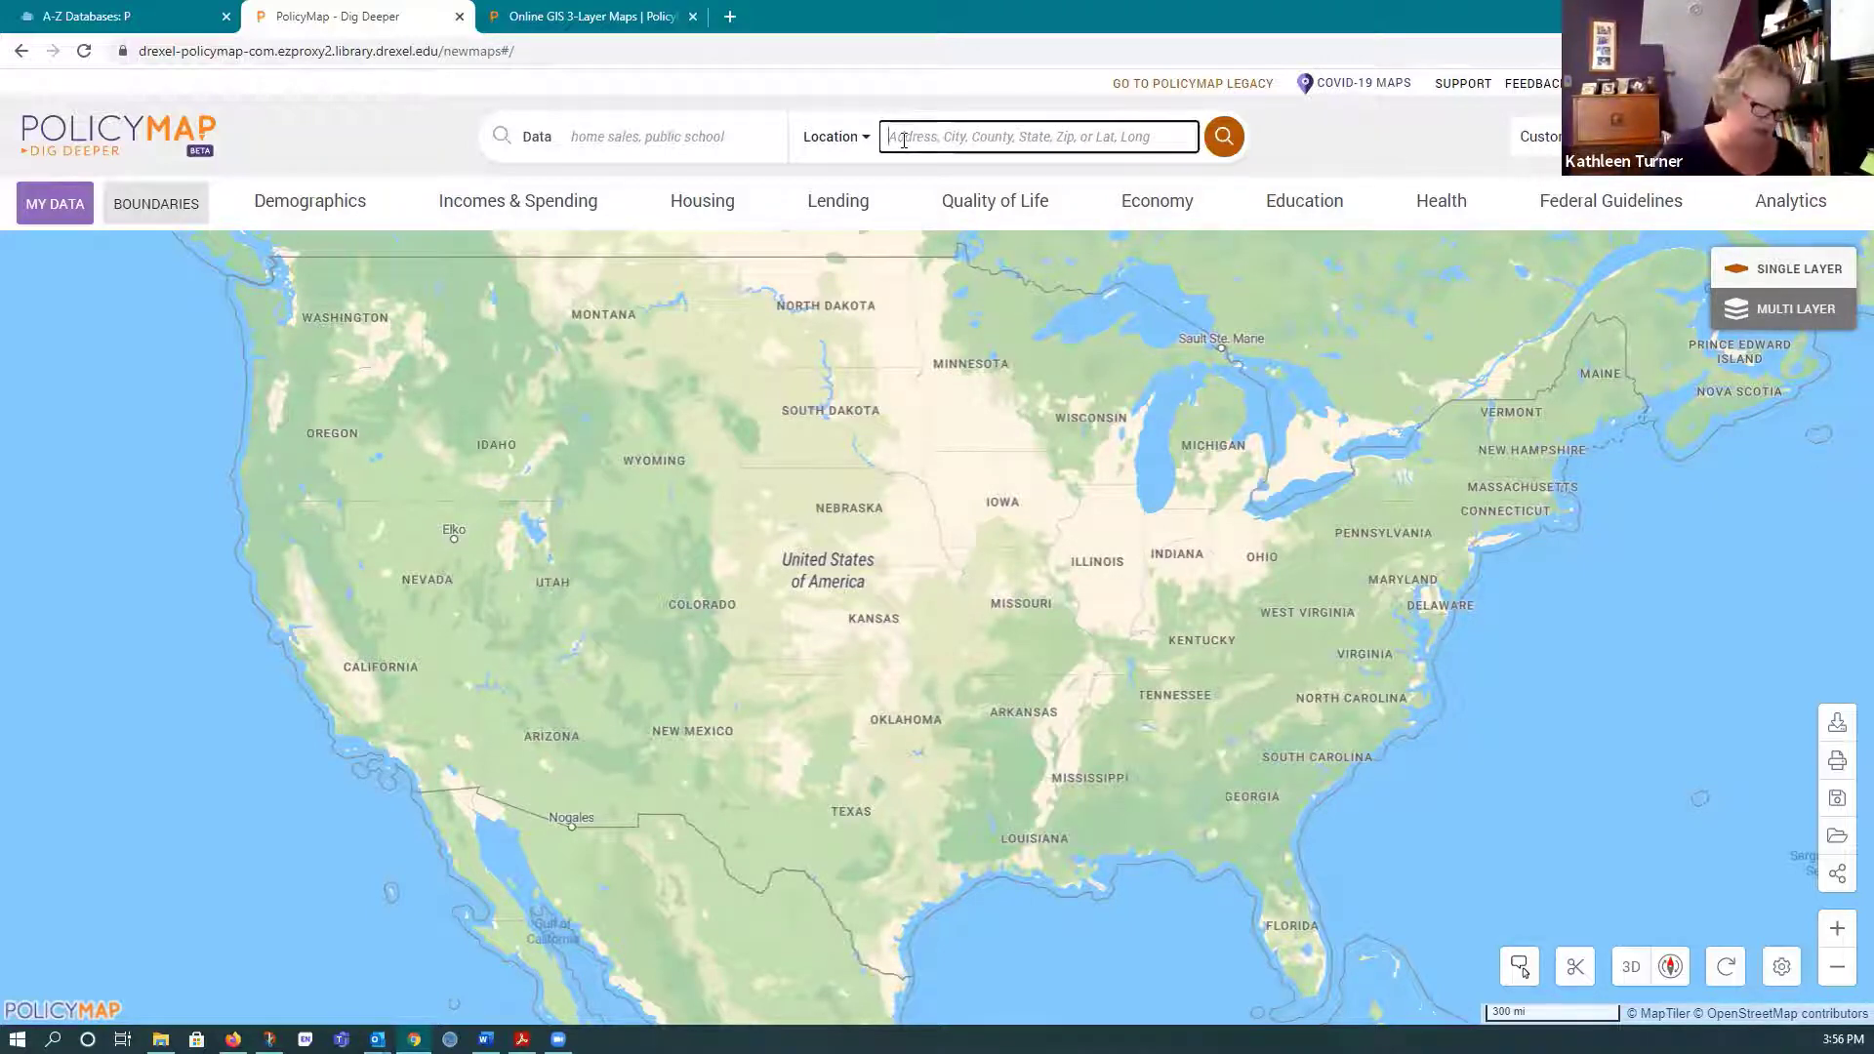
type("19129")
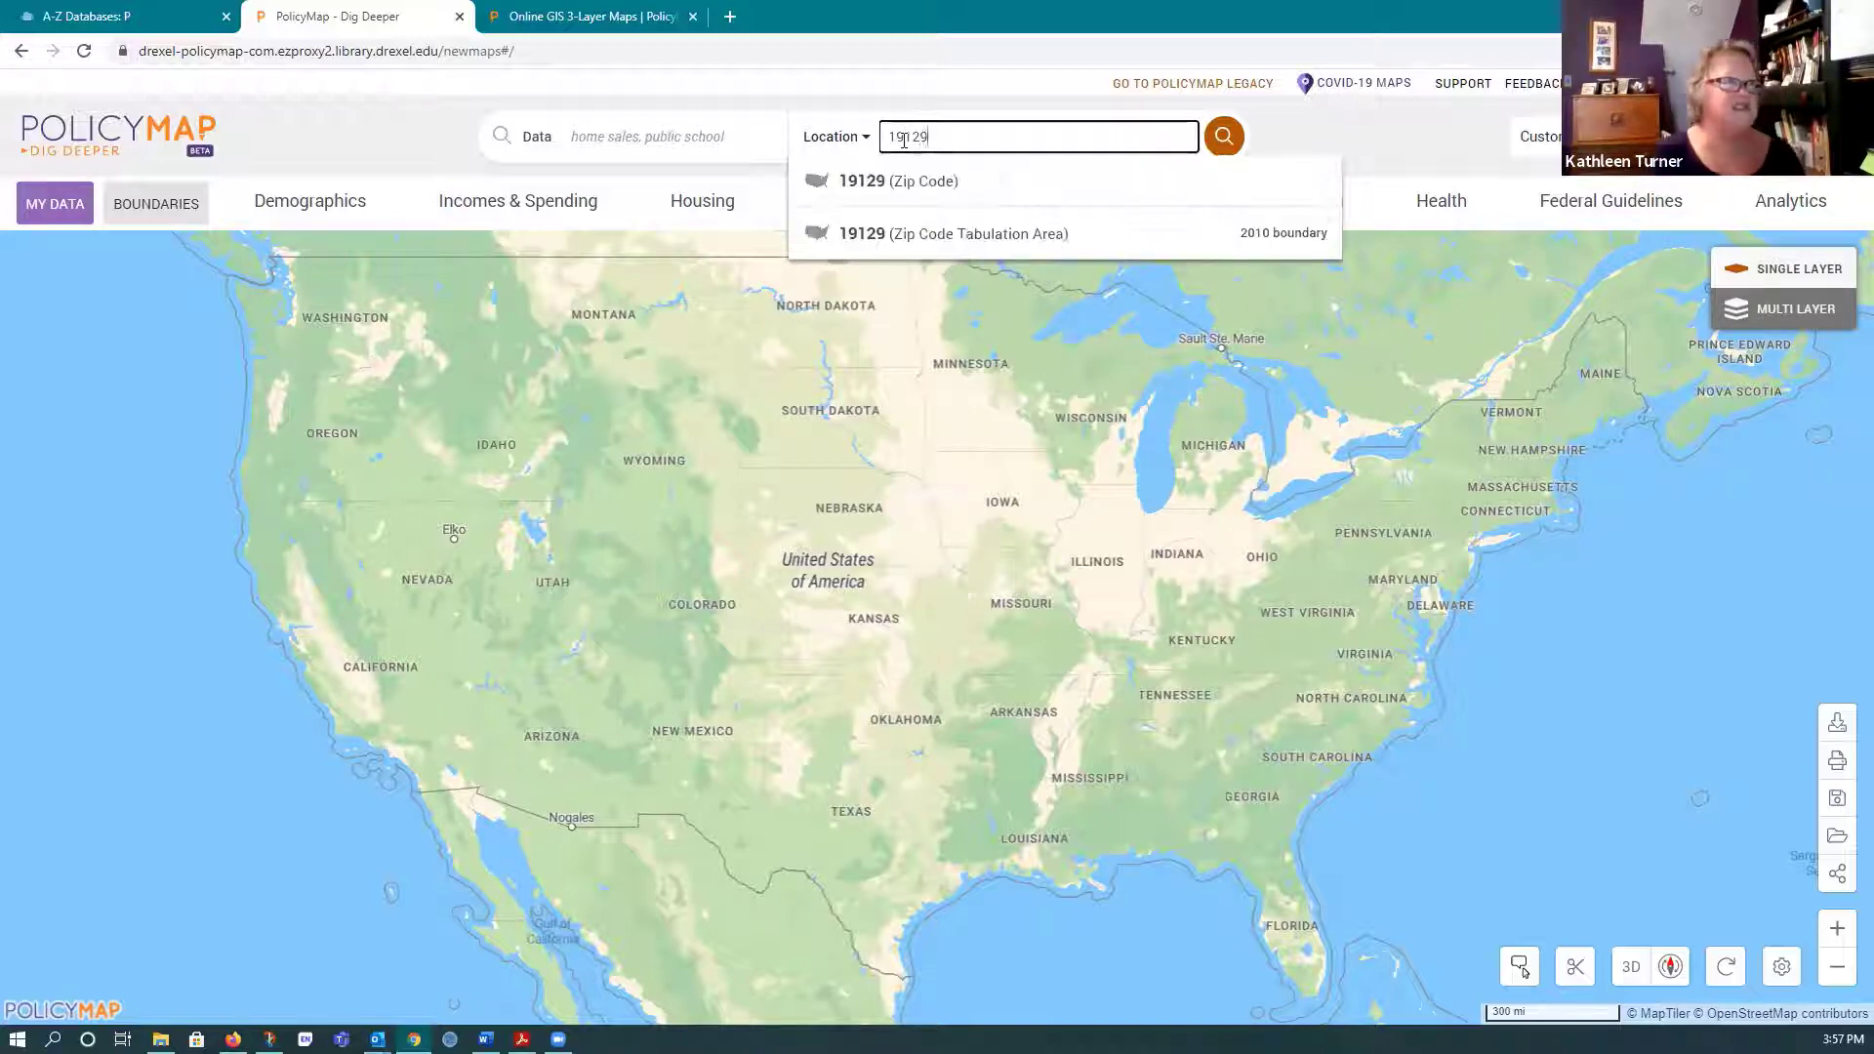
left_click(891, 233)
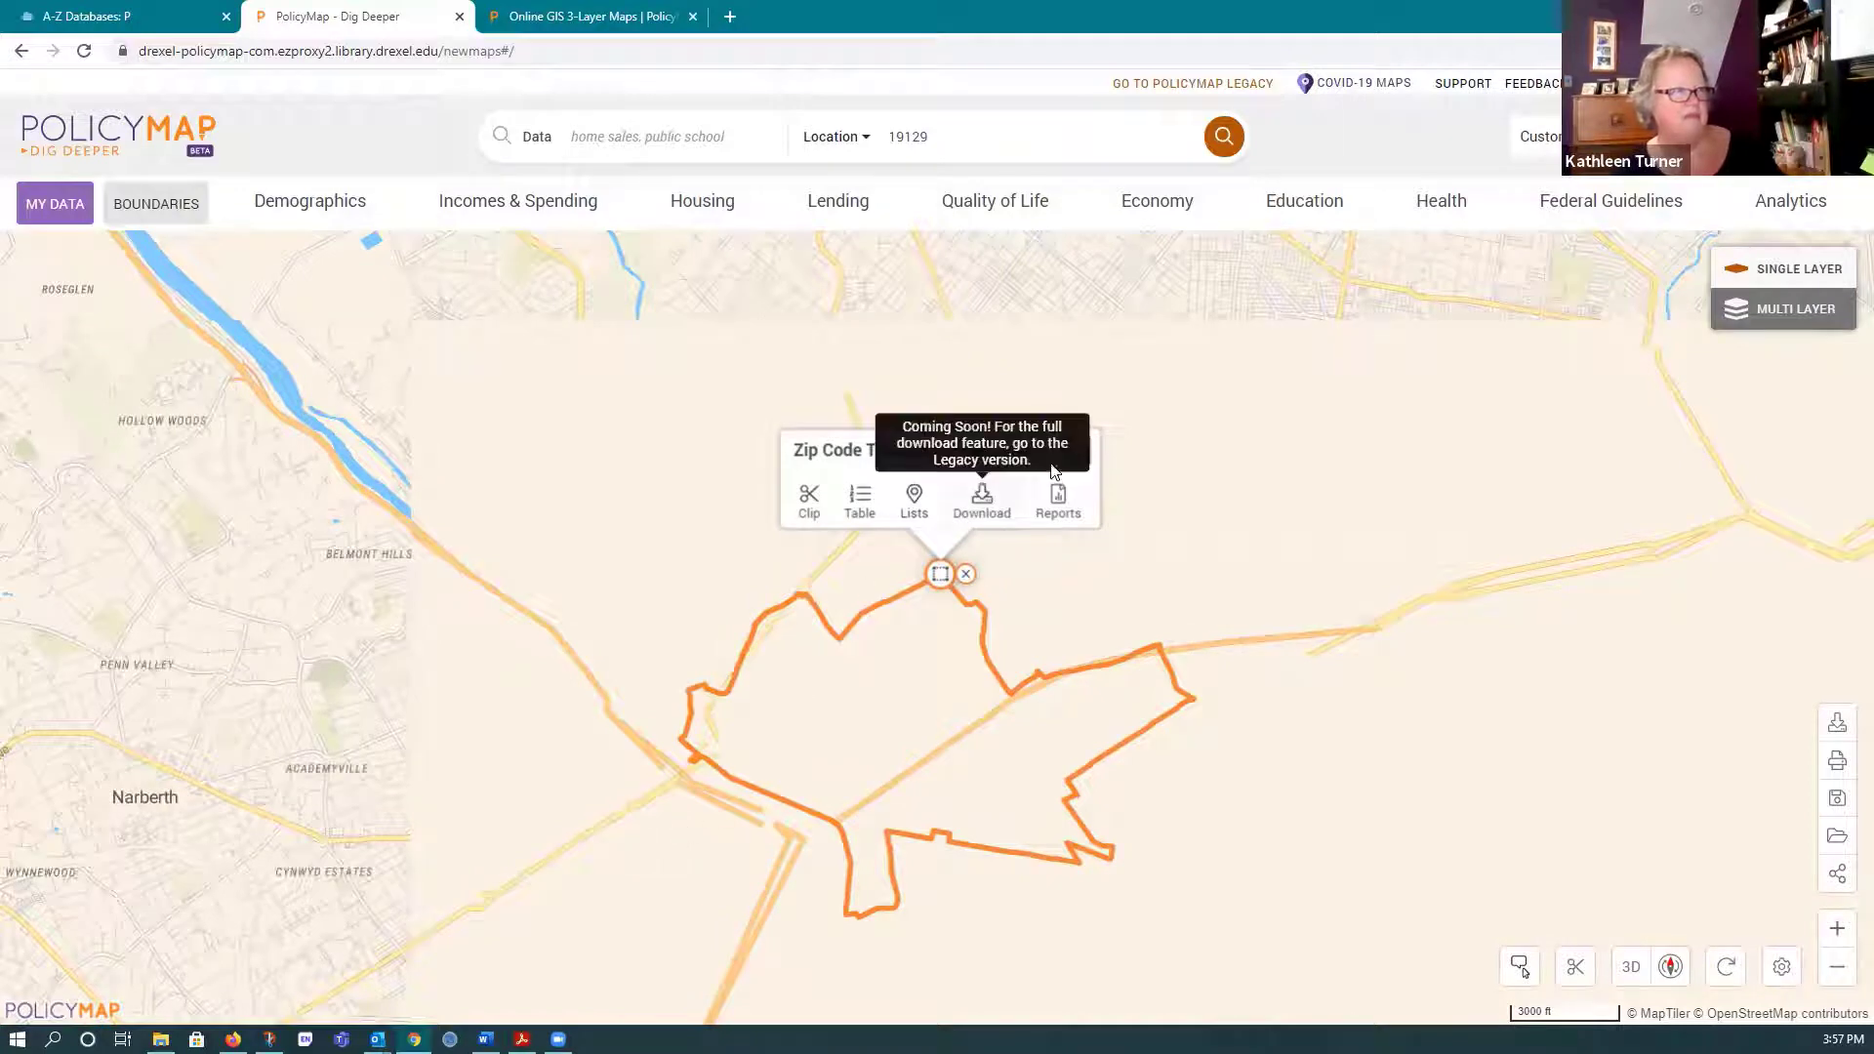
left_click(1077, 451)
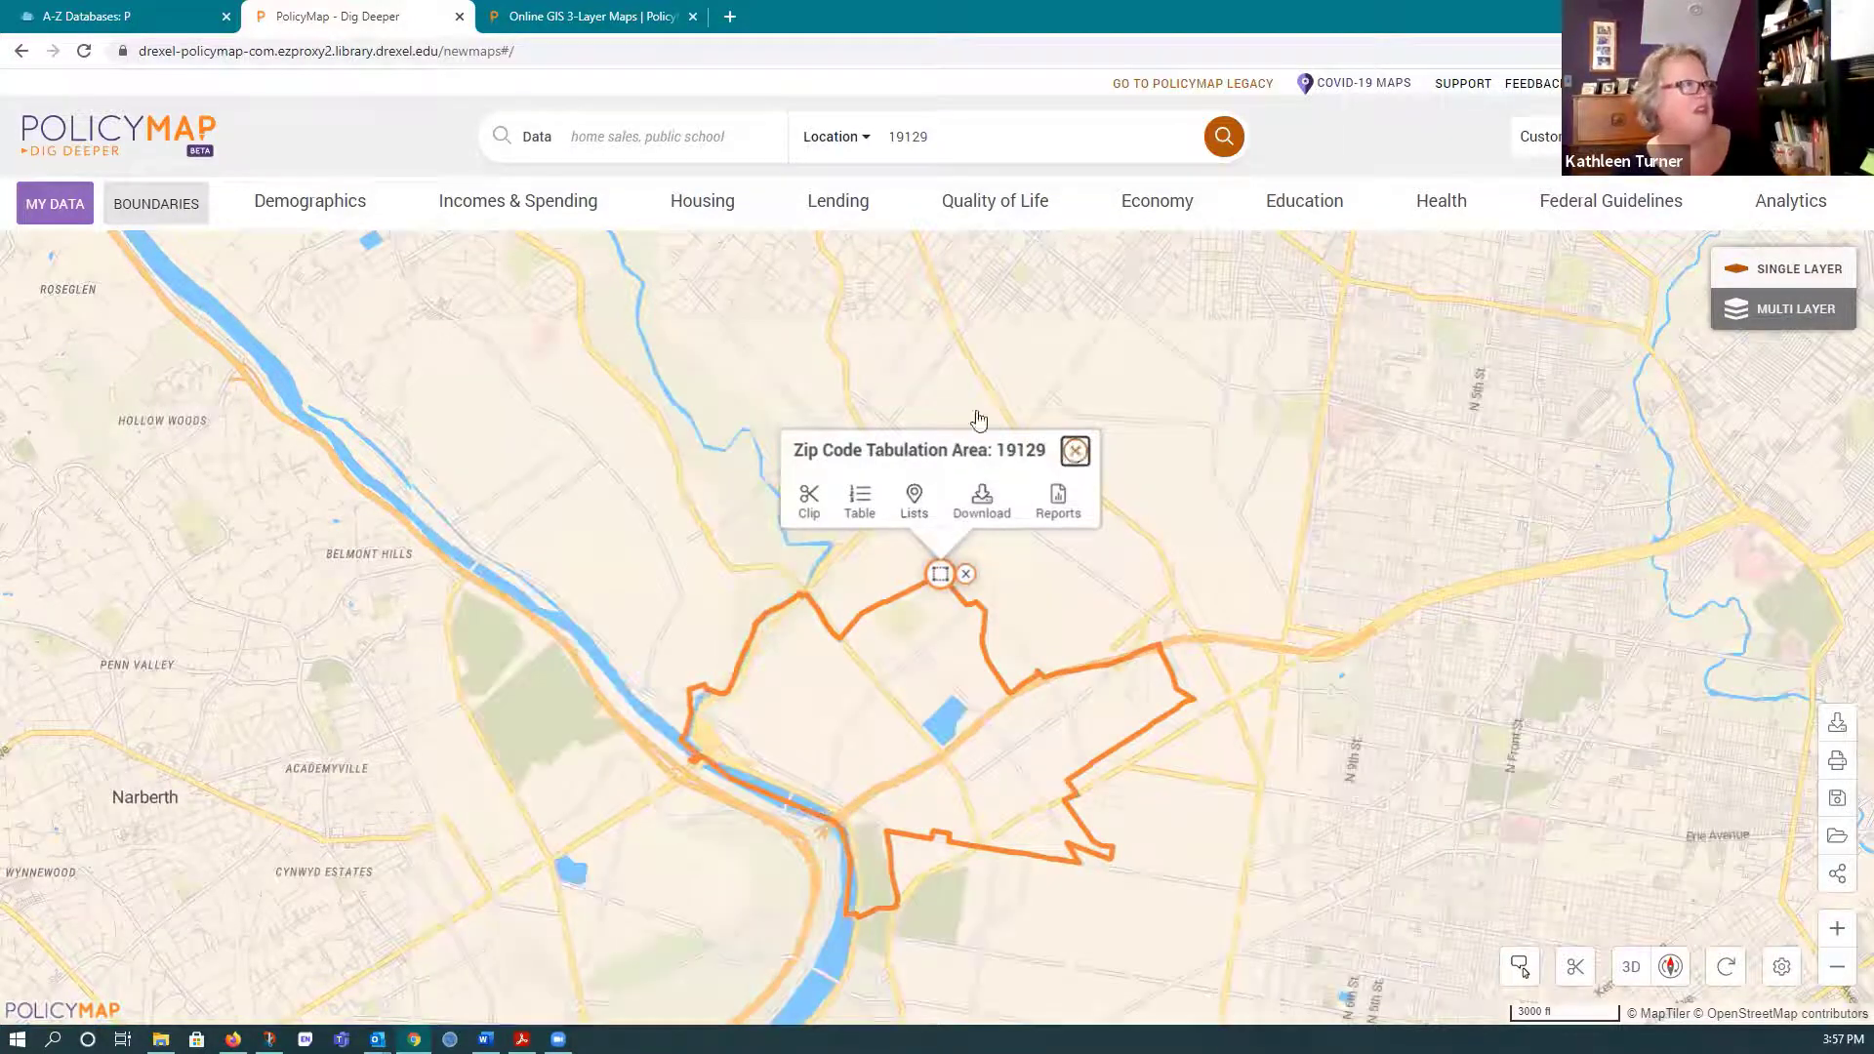
- Add the Home Values layer for estimated median value of an owner-occupied home and clip it to the 19129 boundary
left_click(682, 208)
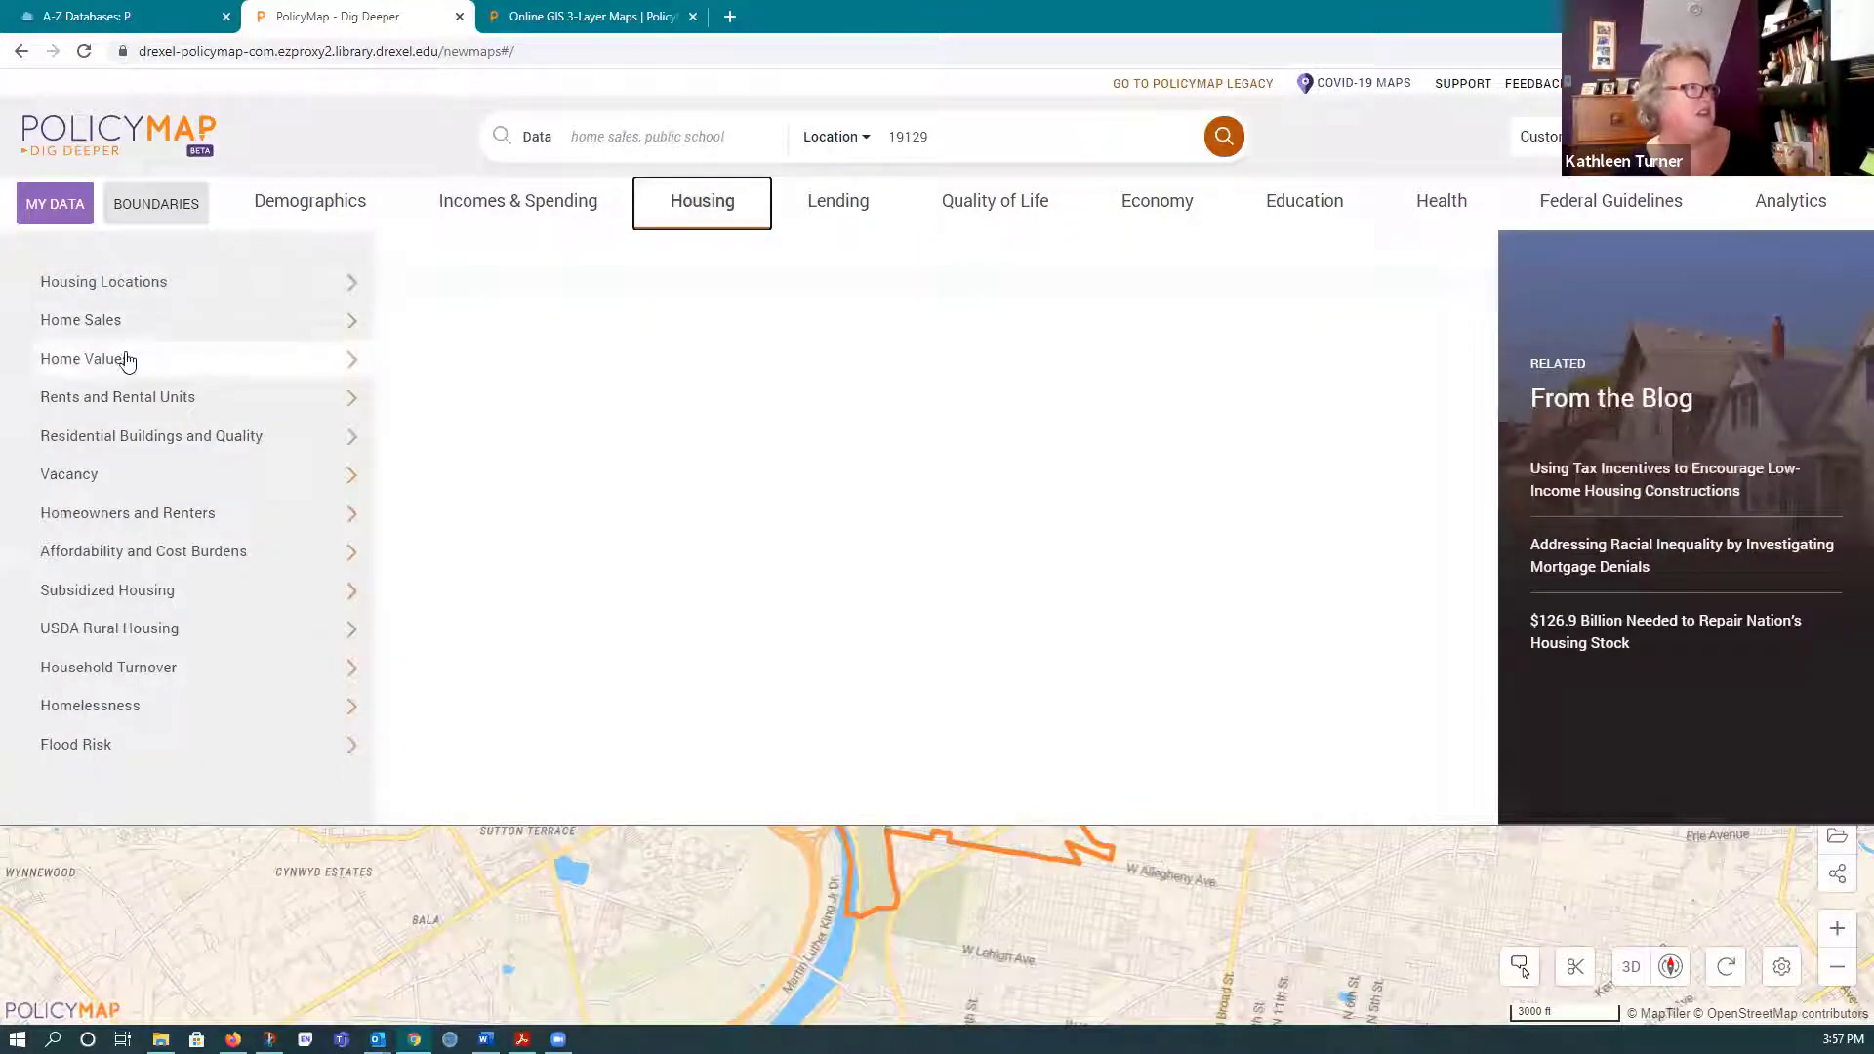
left_click(126, 360)
left_click(438, 321)
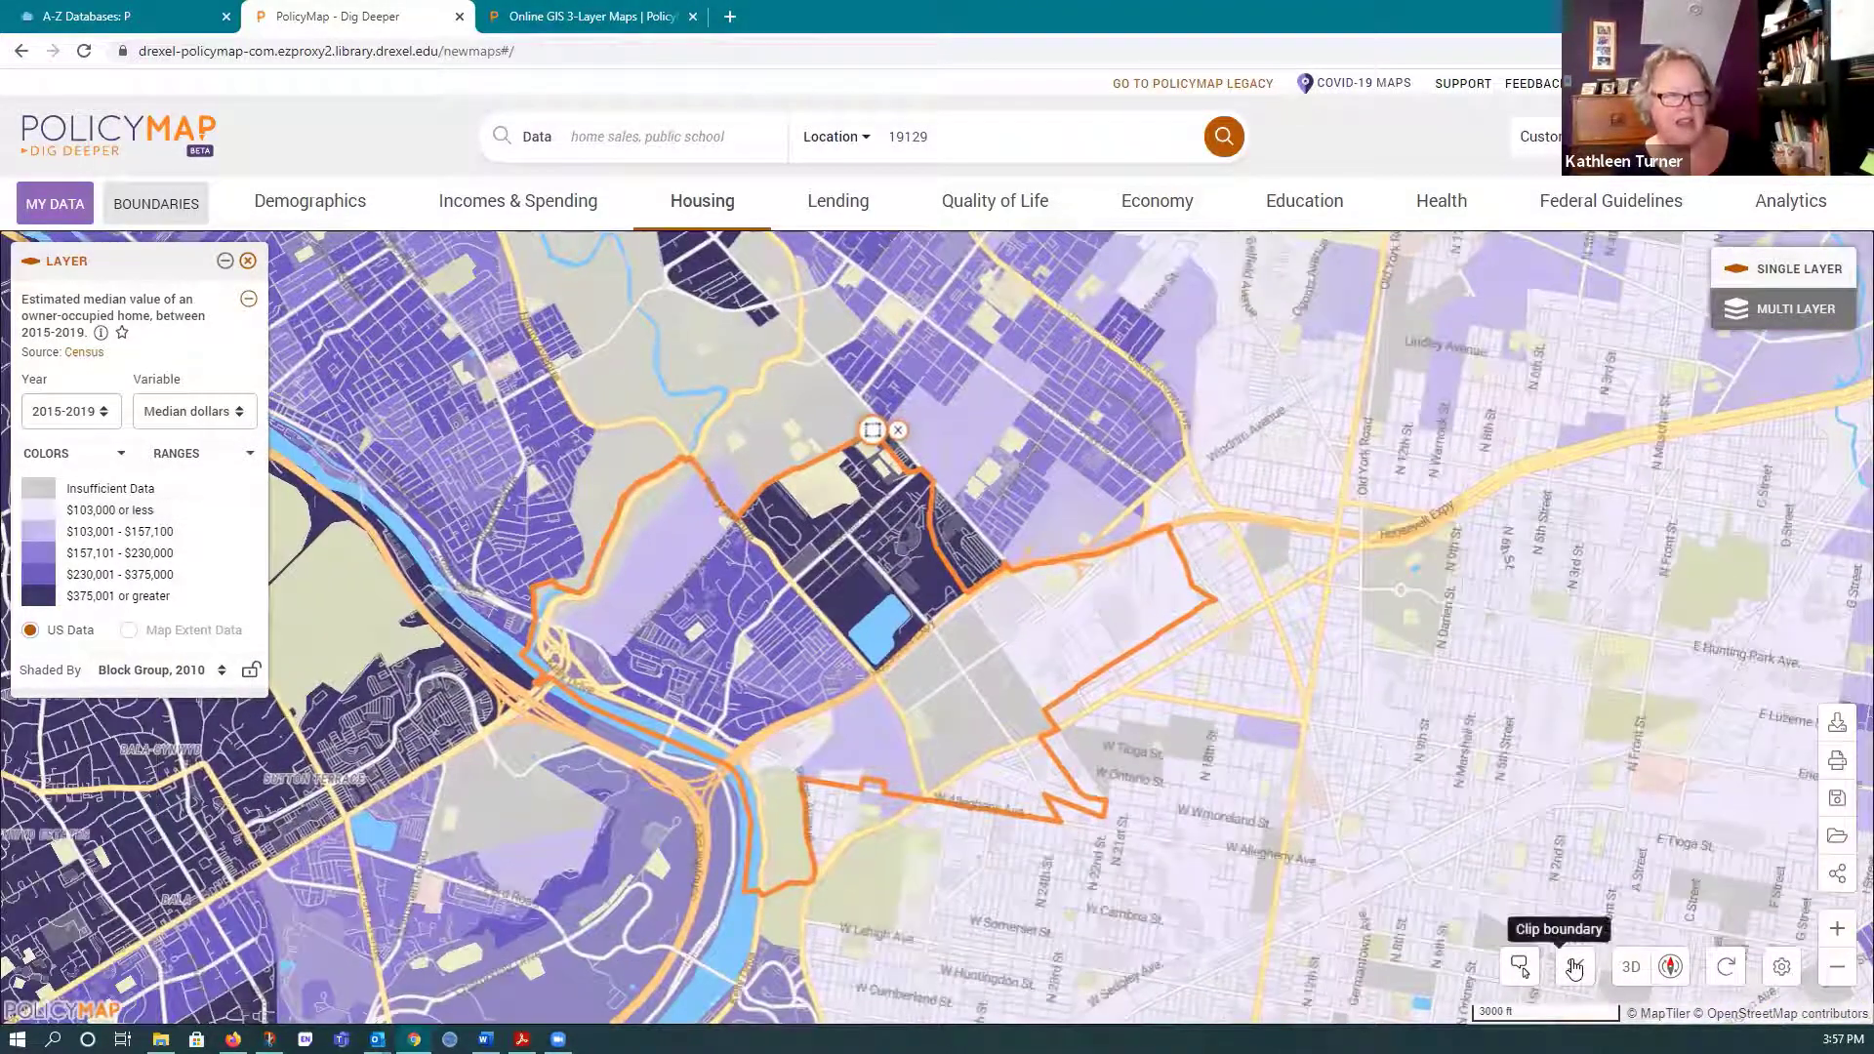
left_click(1574, 966)
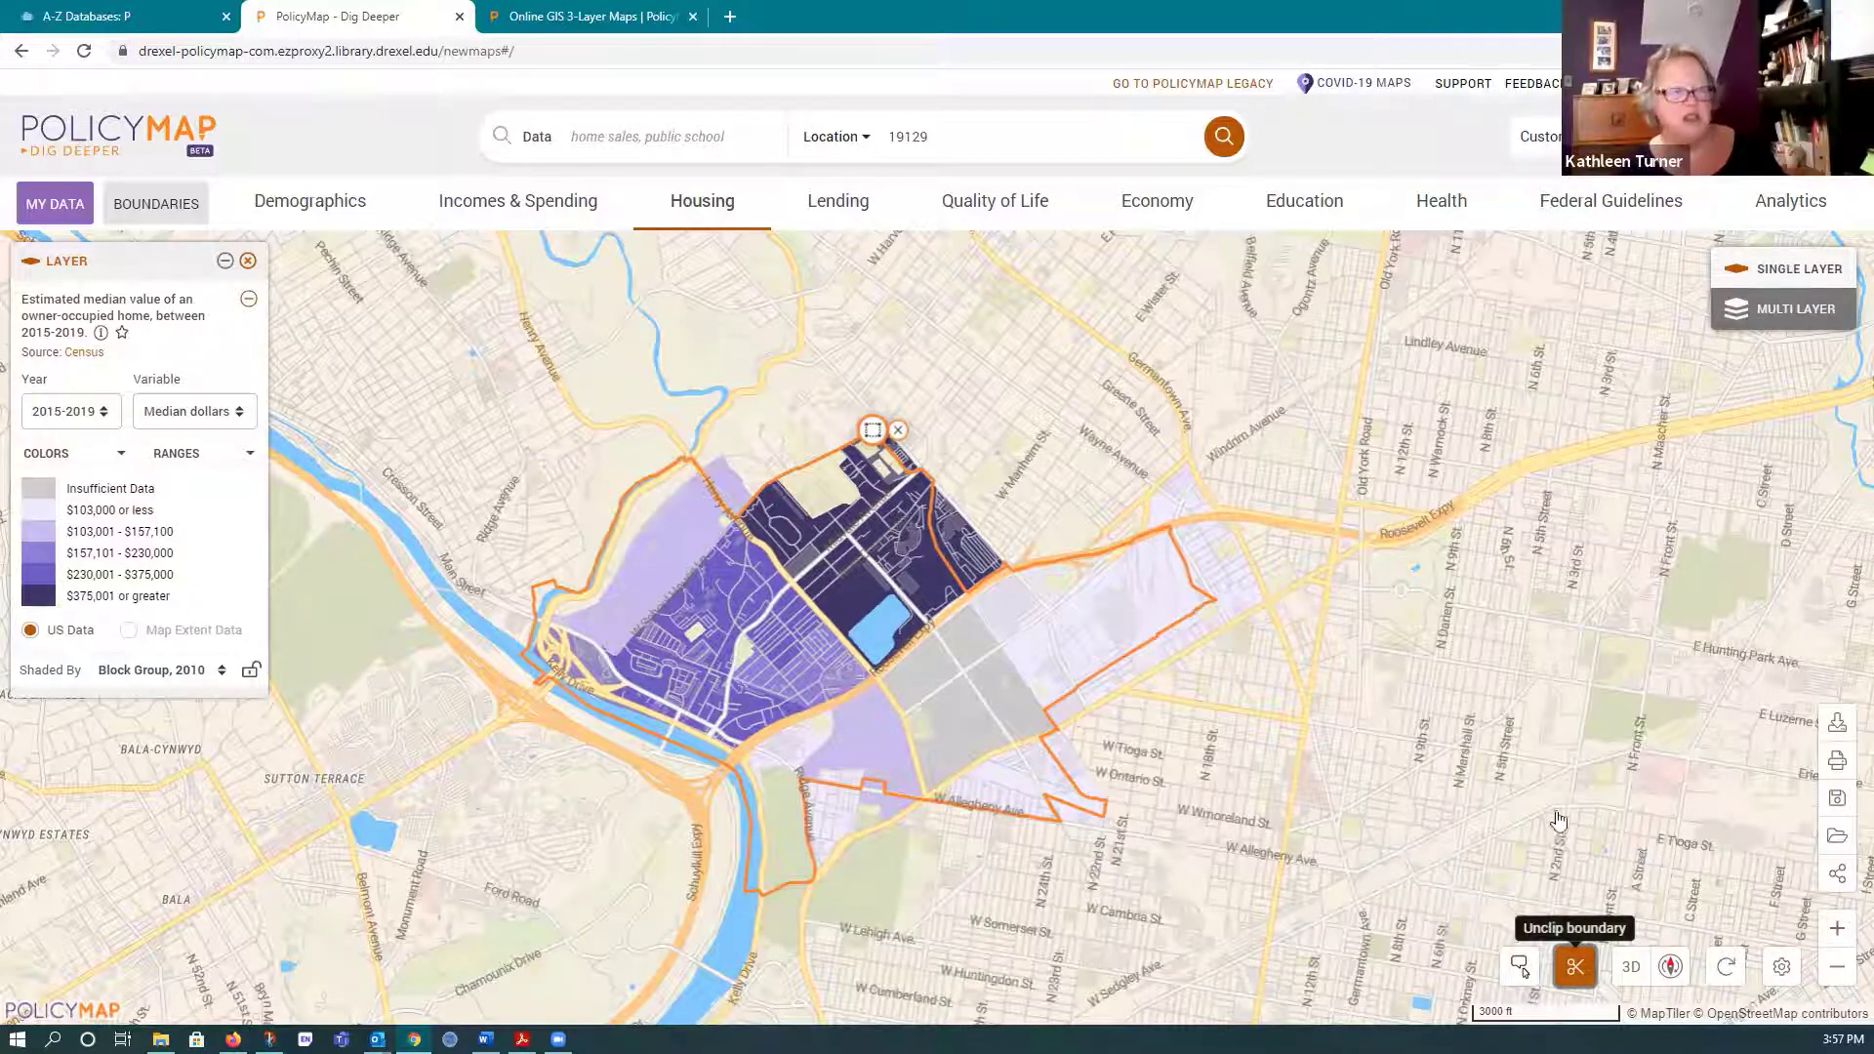
- Switch the base map to Satellite and close the base map settings
left_click(1783, 966)
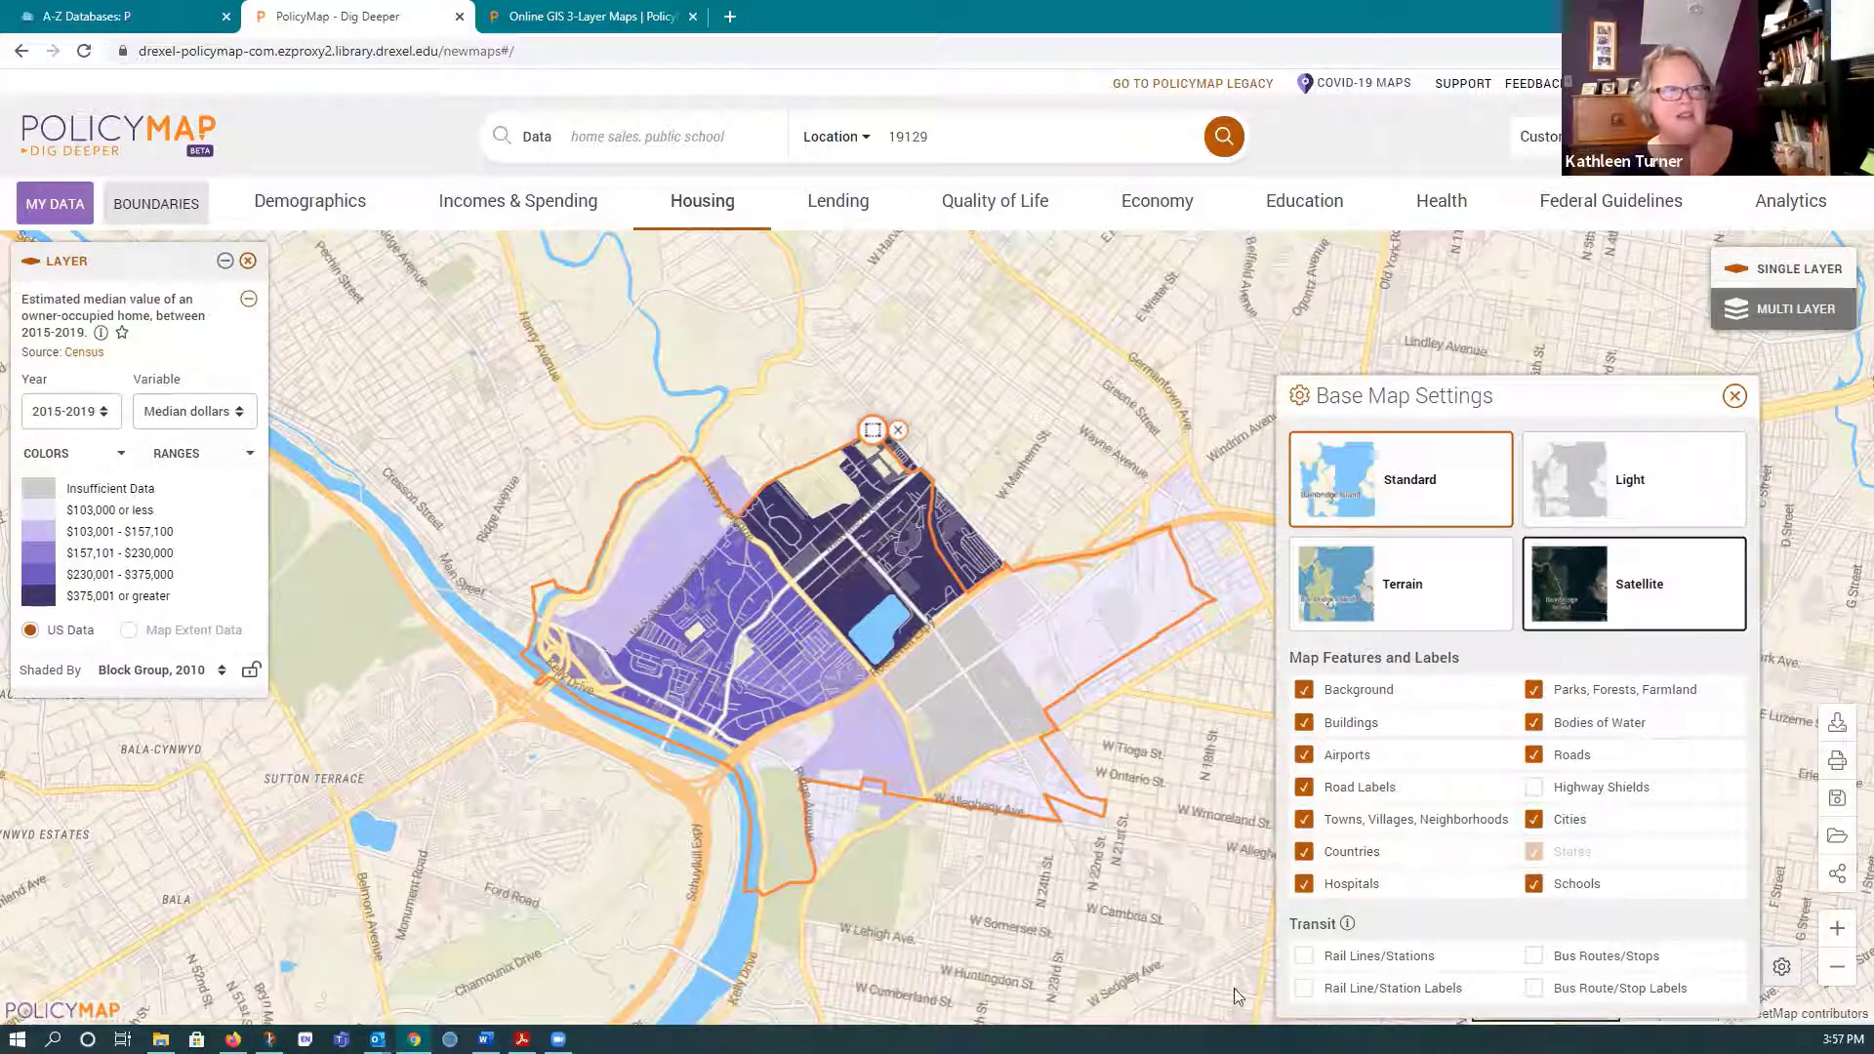
left_click(1634, 584)
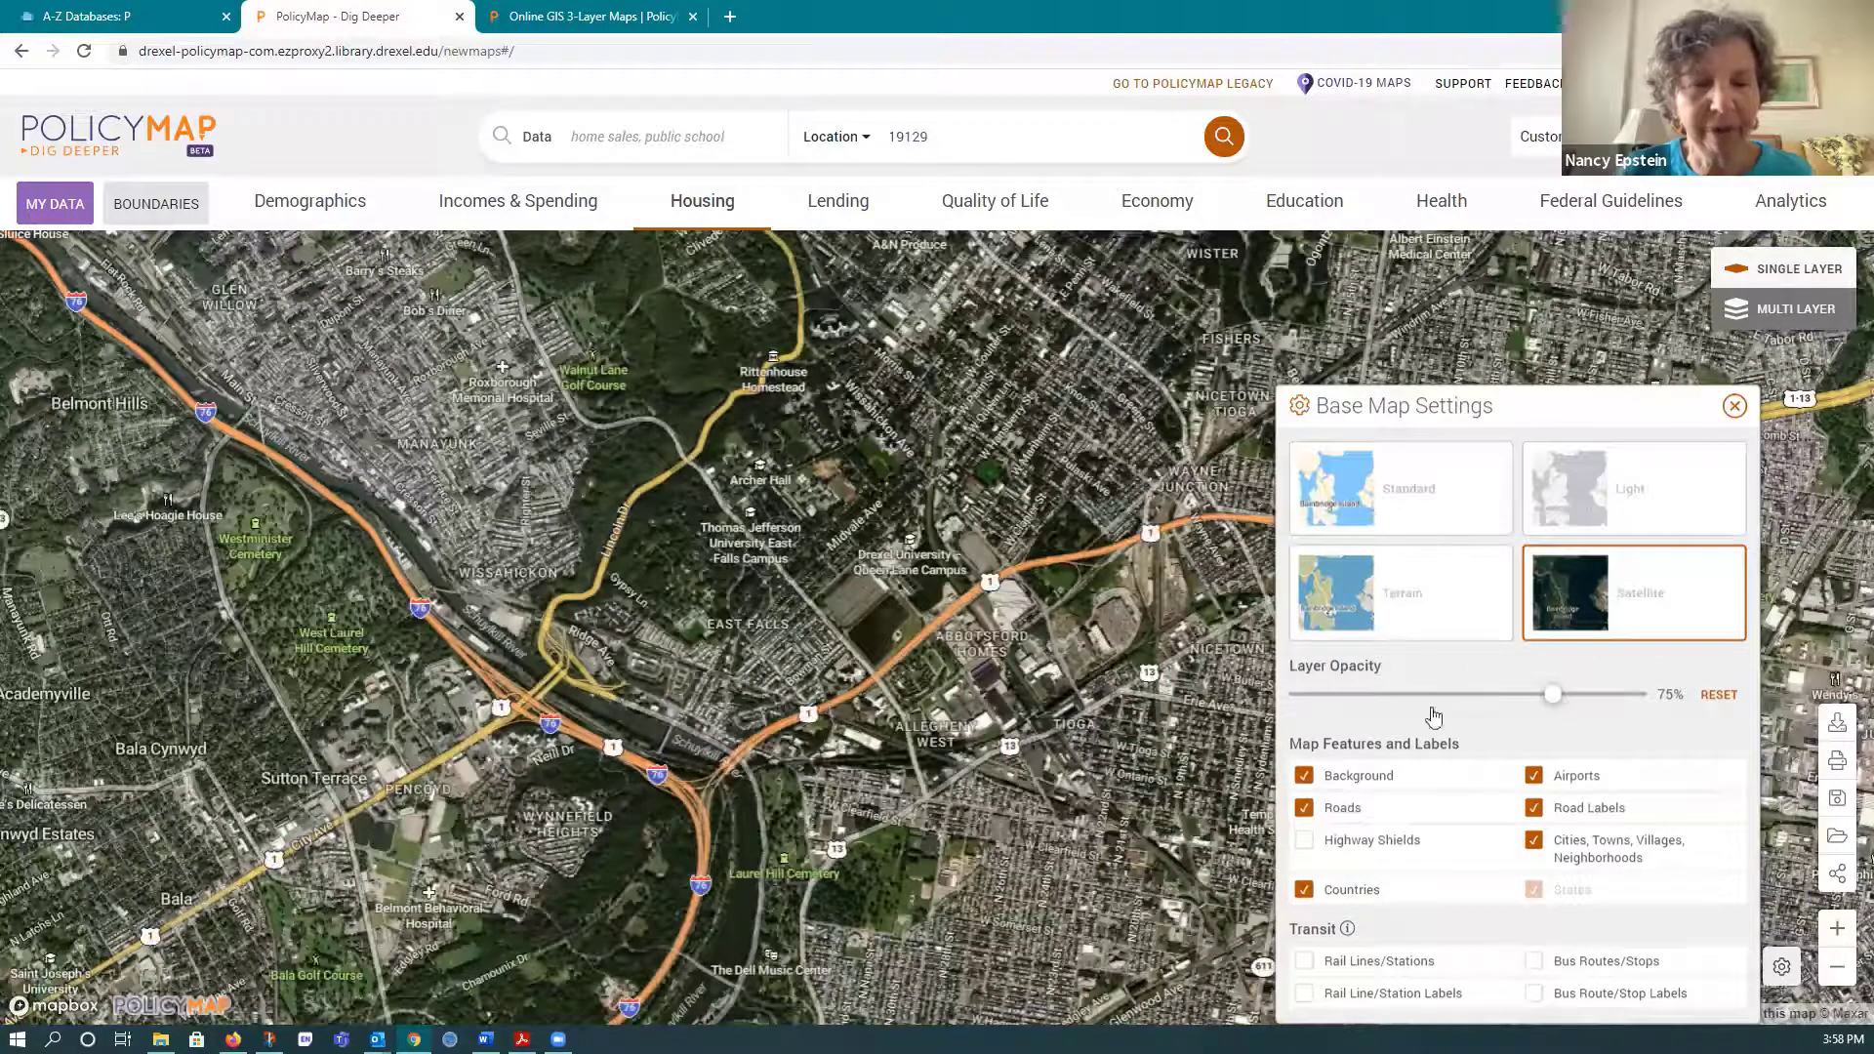
left_click(1781, 966)
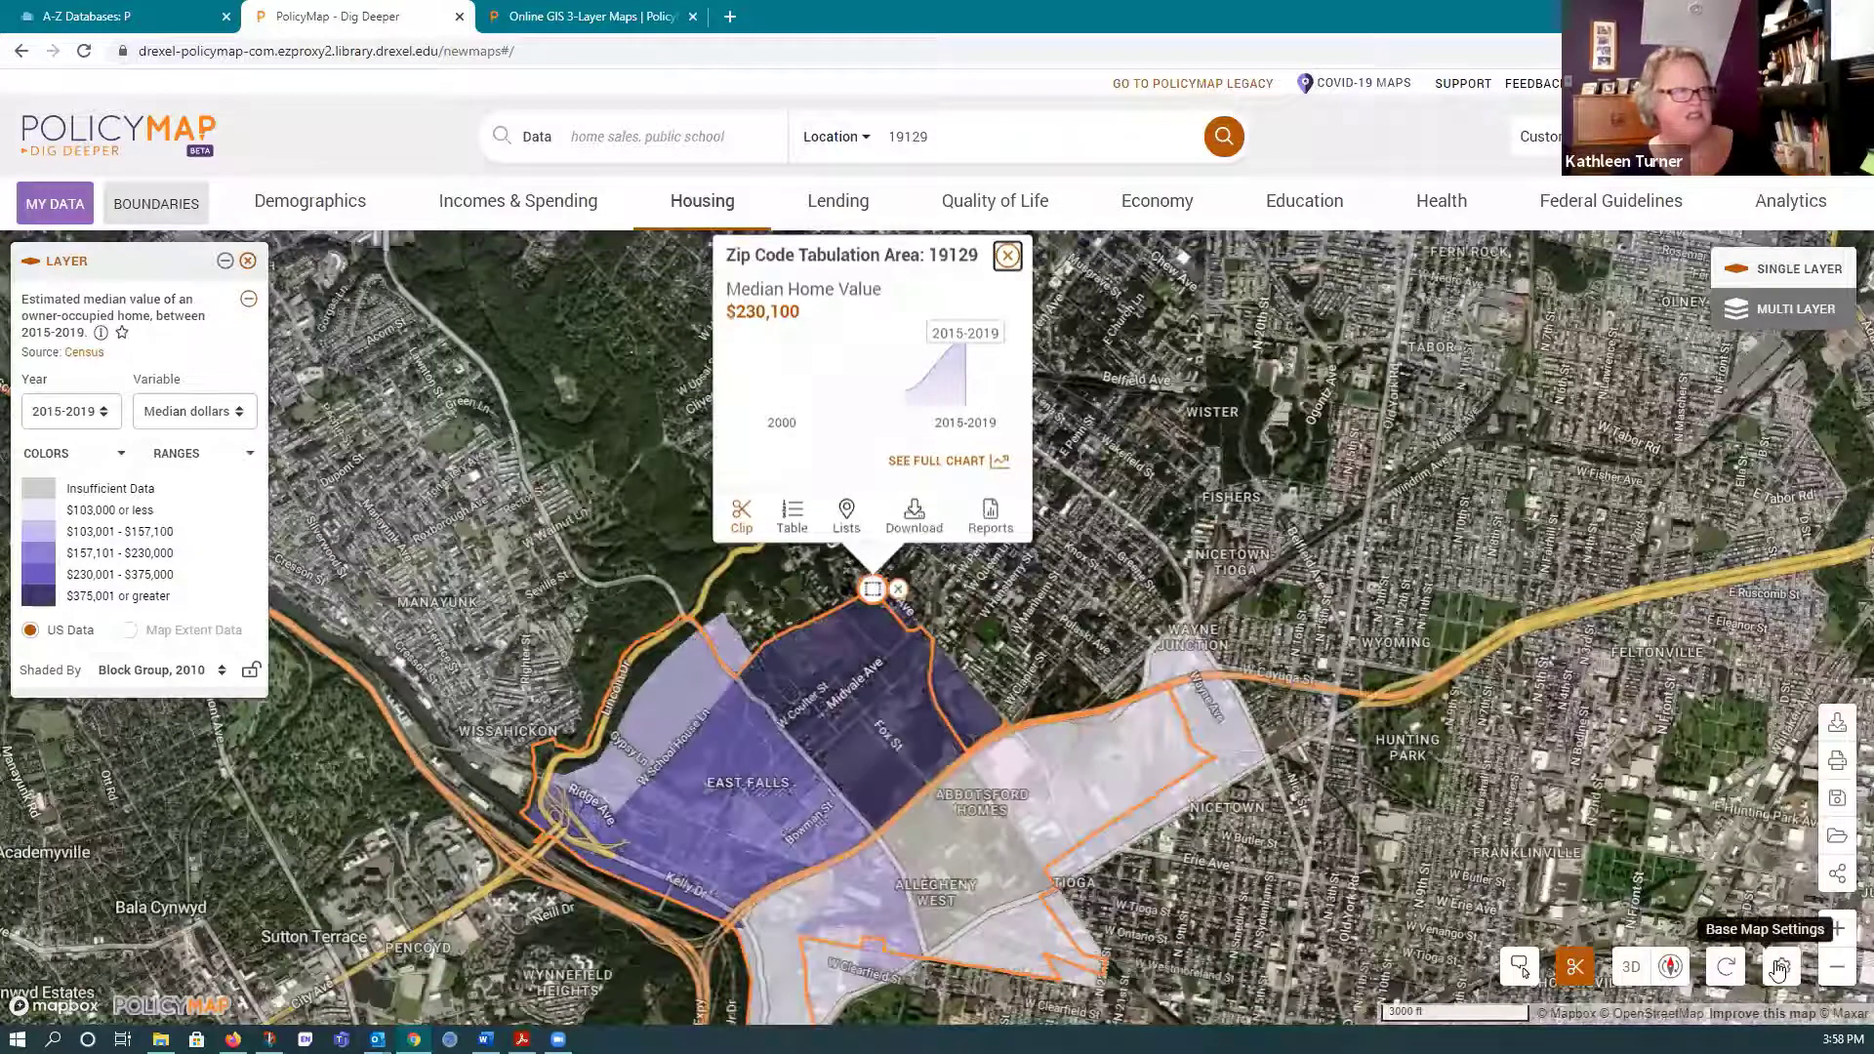
- Show bus routes and stops on the base map without their labels, and close the settings and the zip code details popup
left_click(1779, 967)
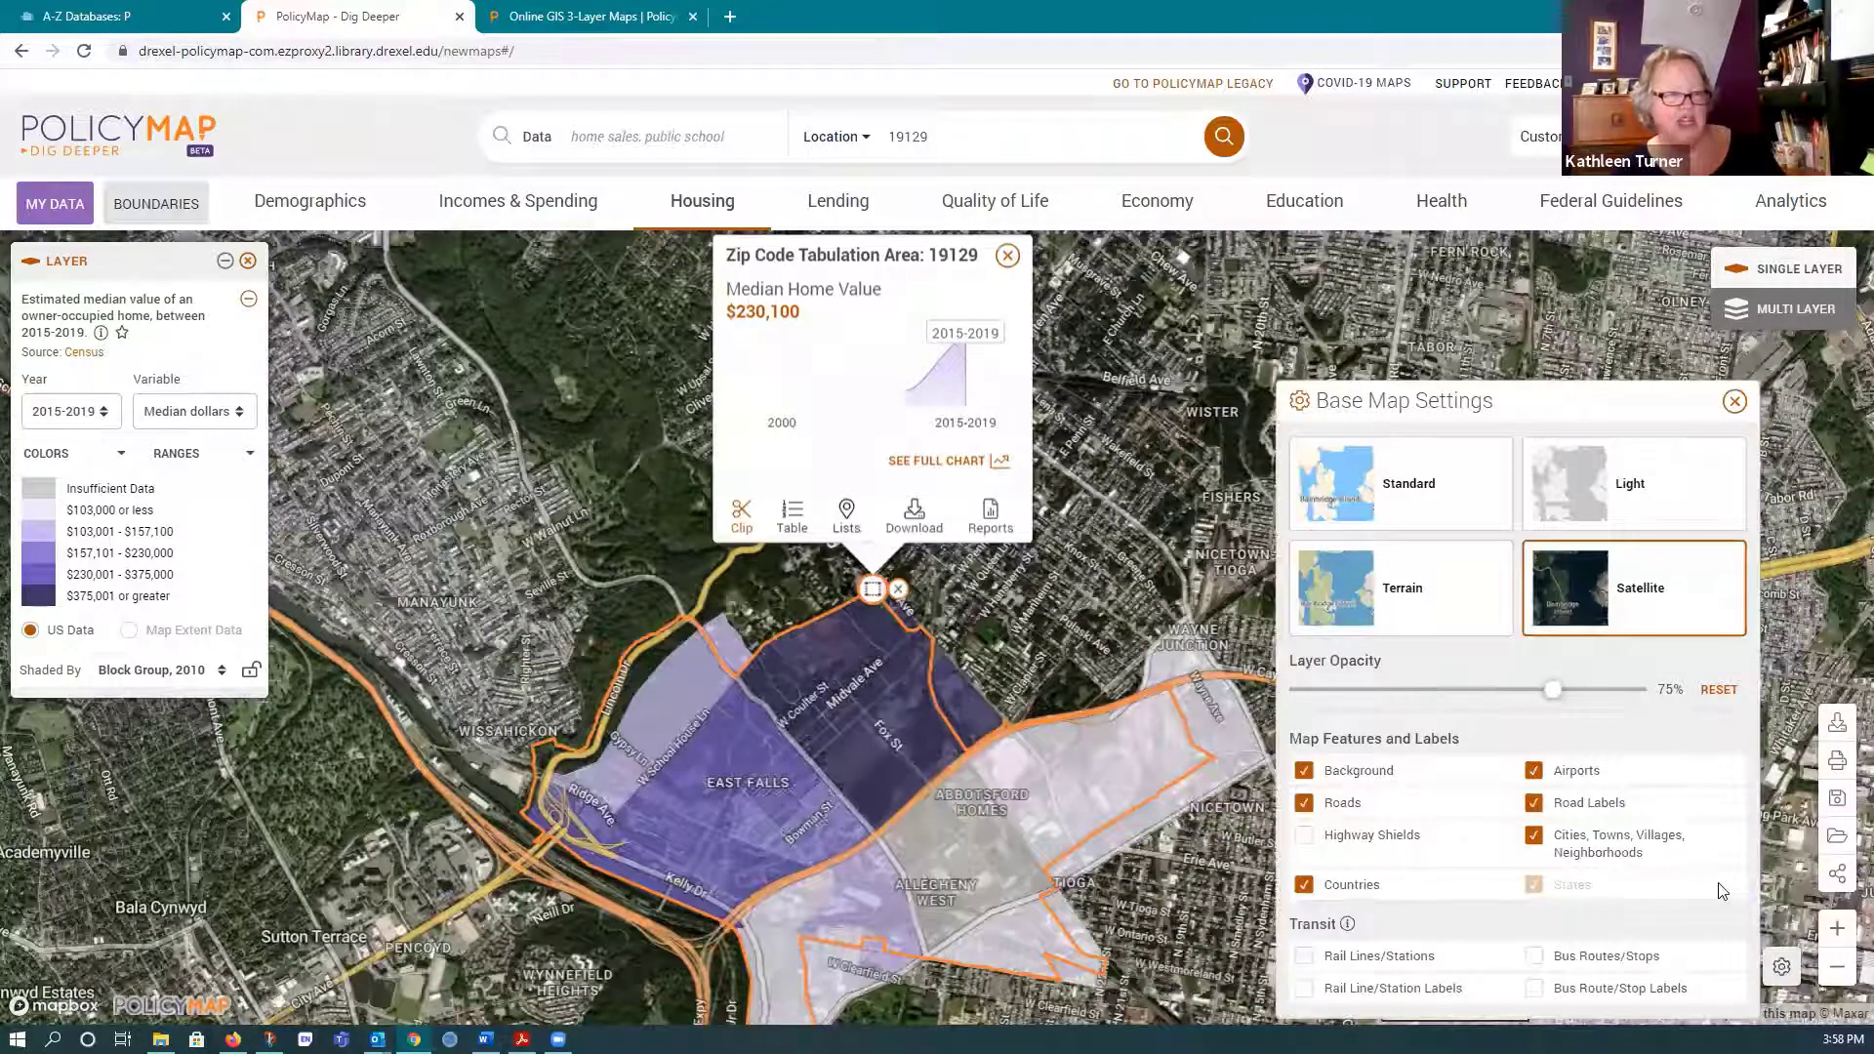
left_click(1538, 958)
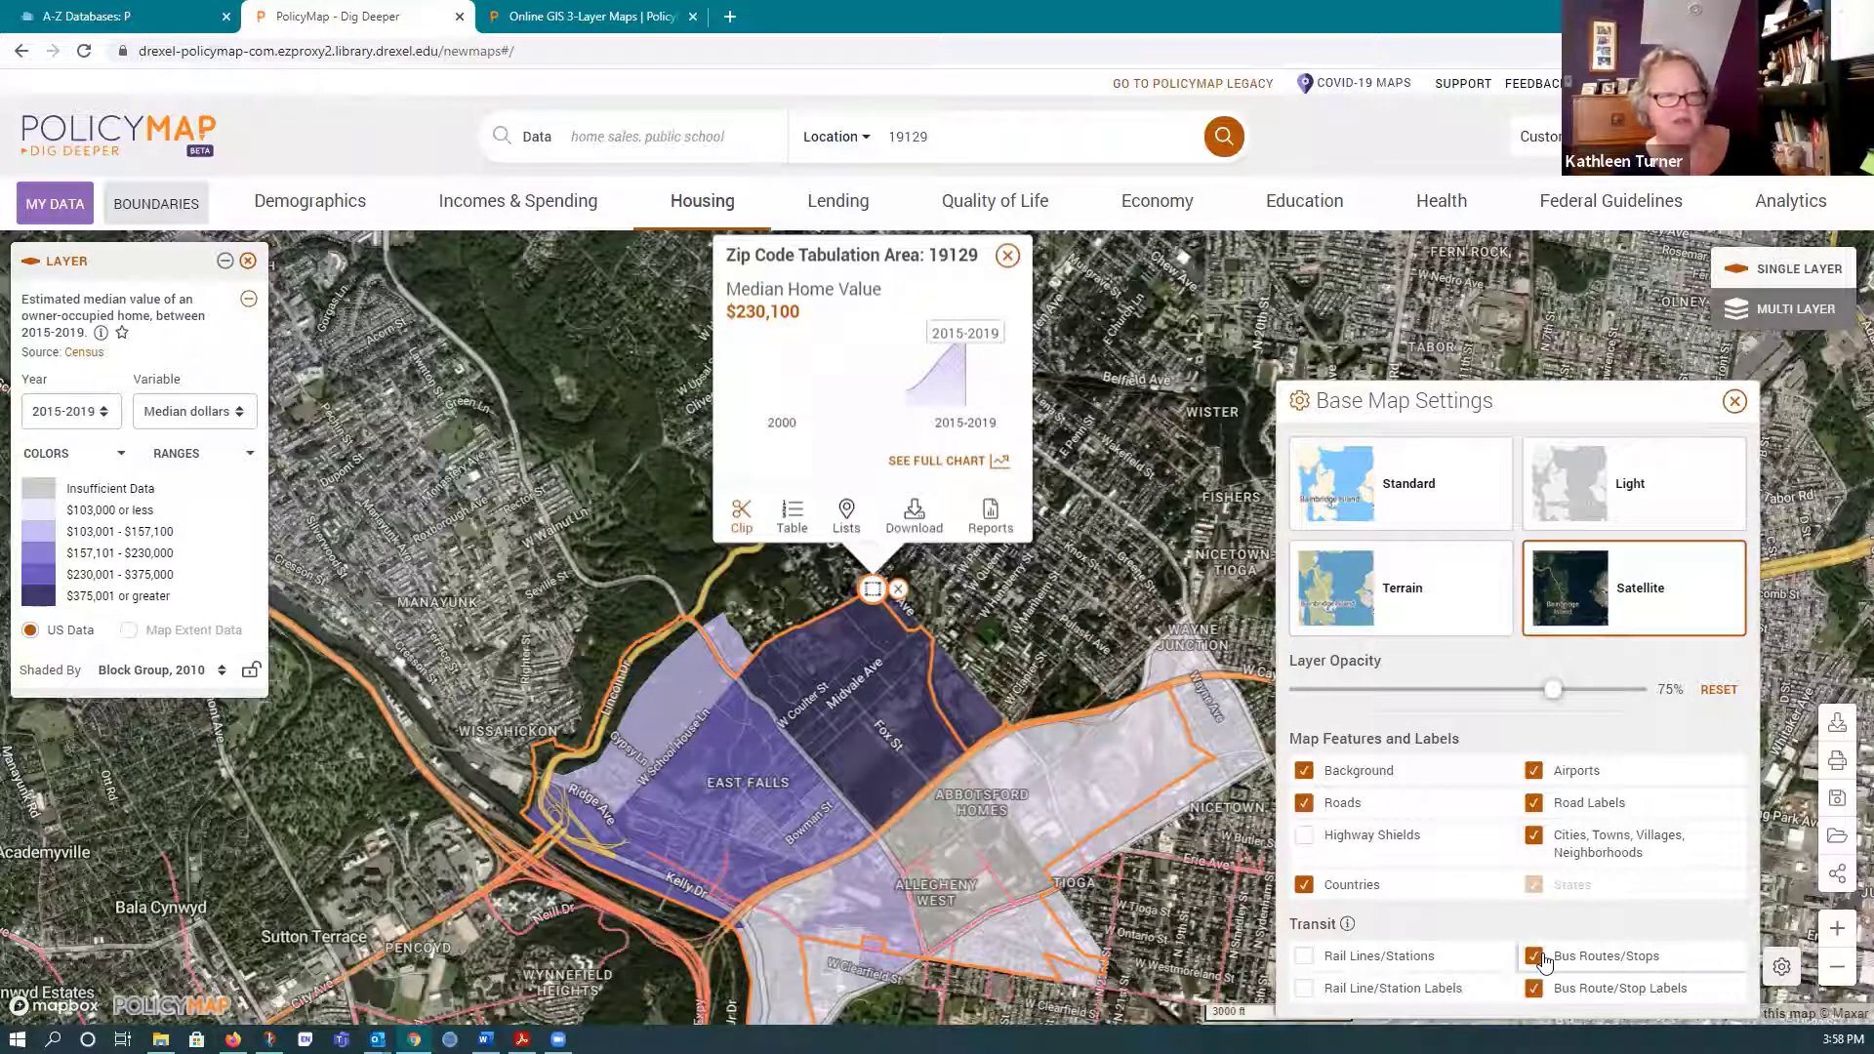
left_click(1536, 988)
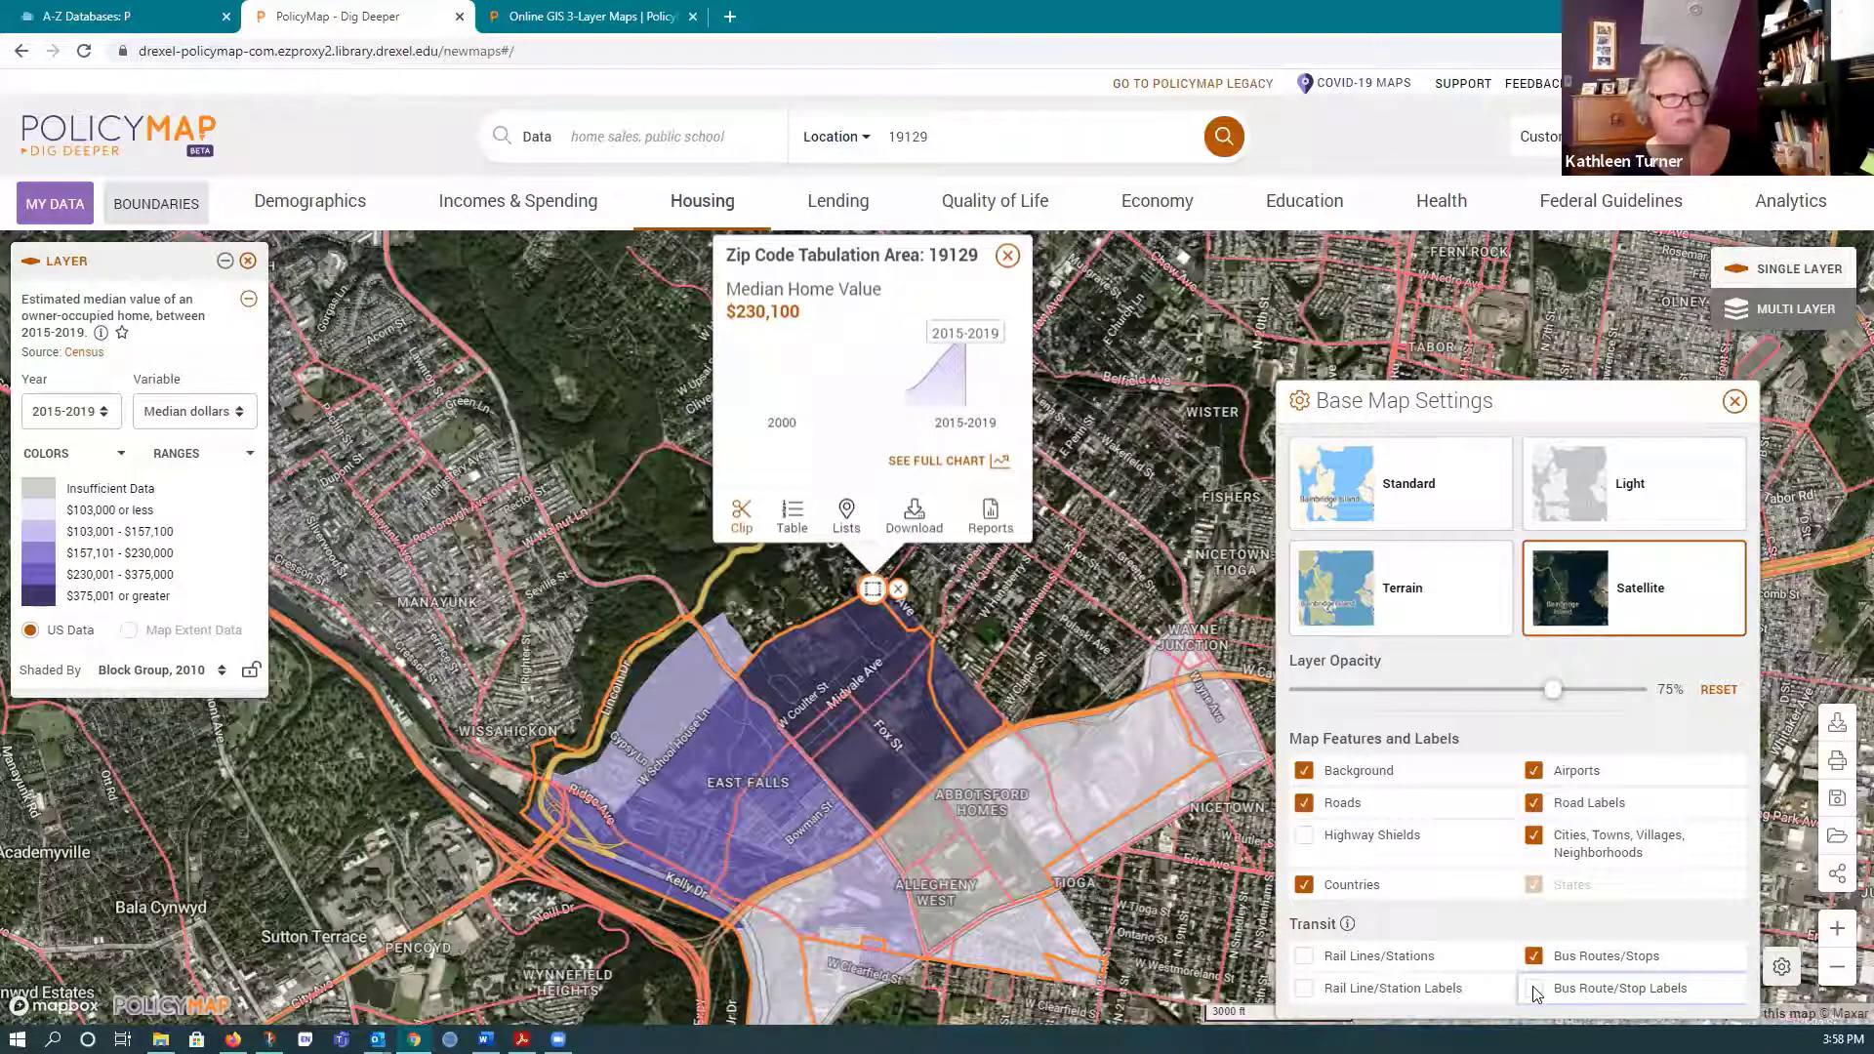
left_click(1735, 403)
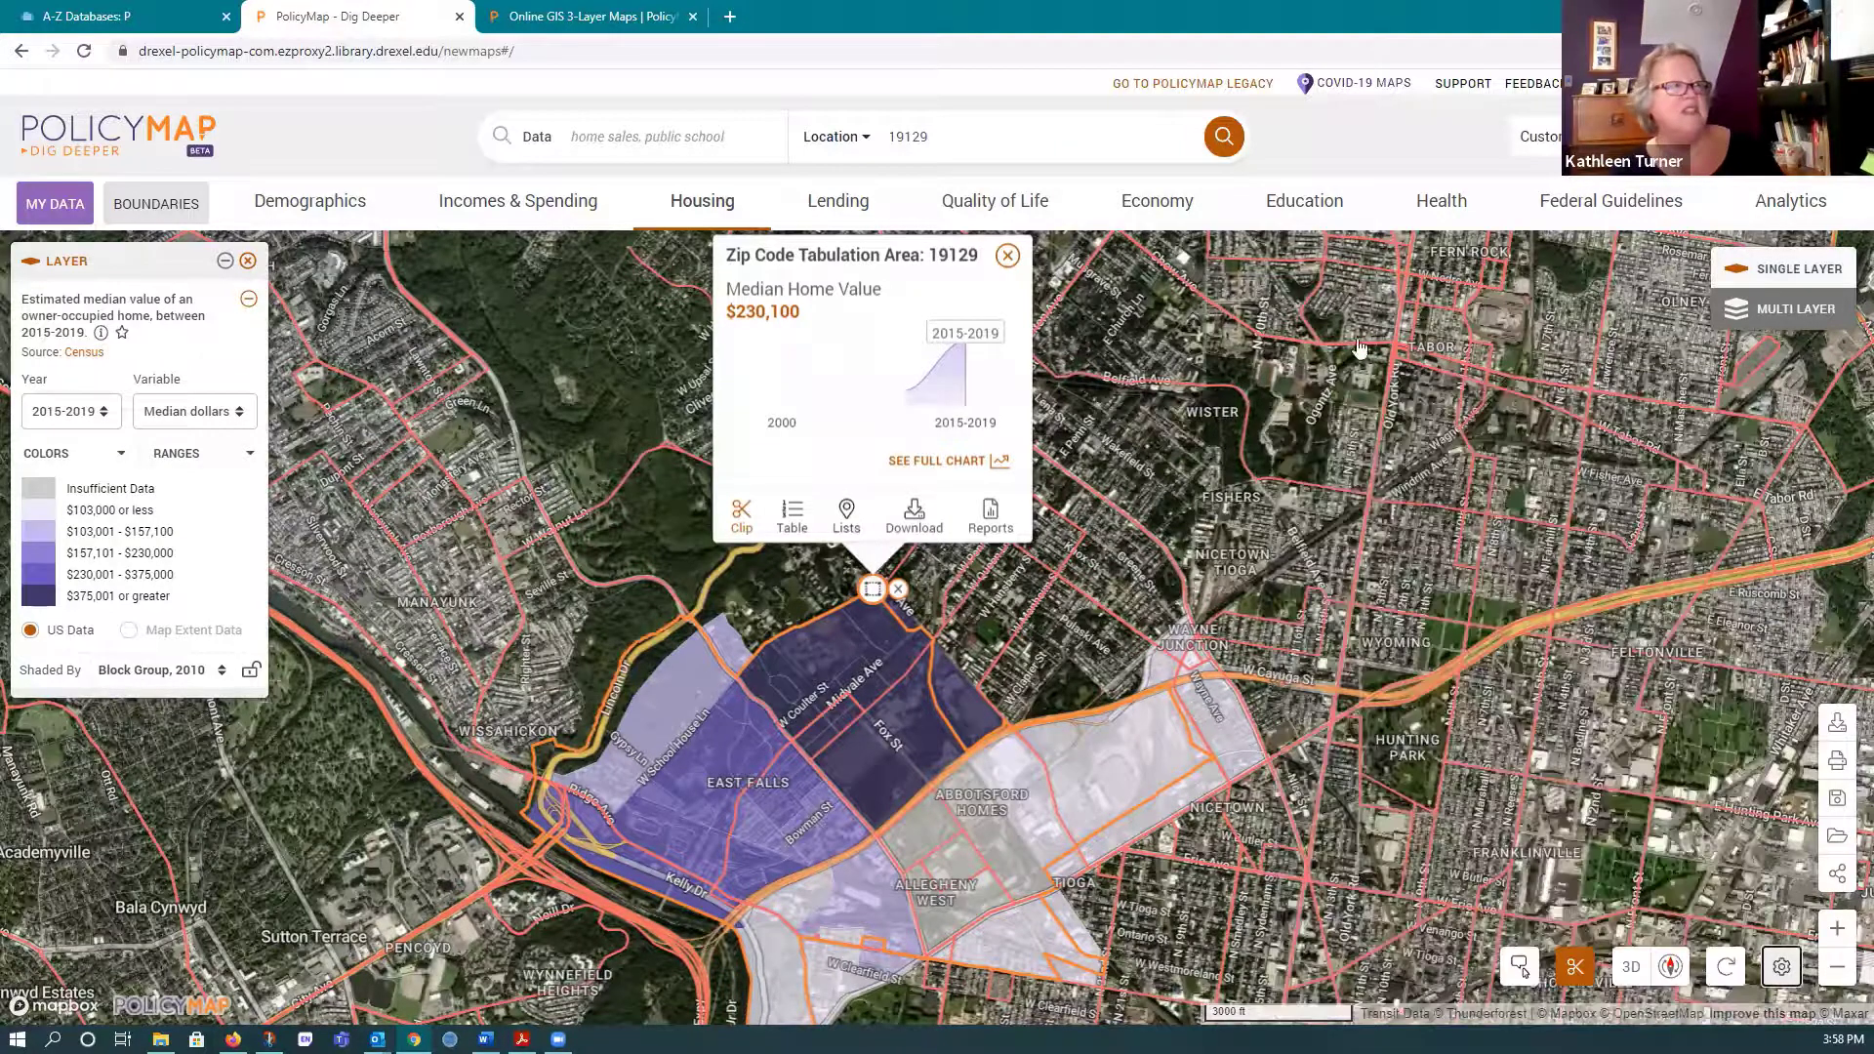
left_click(1006, 256)
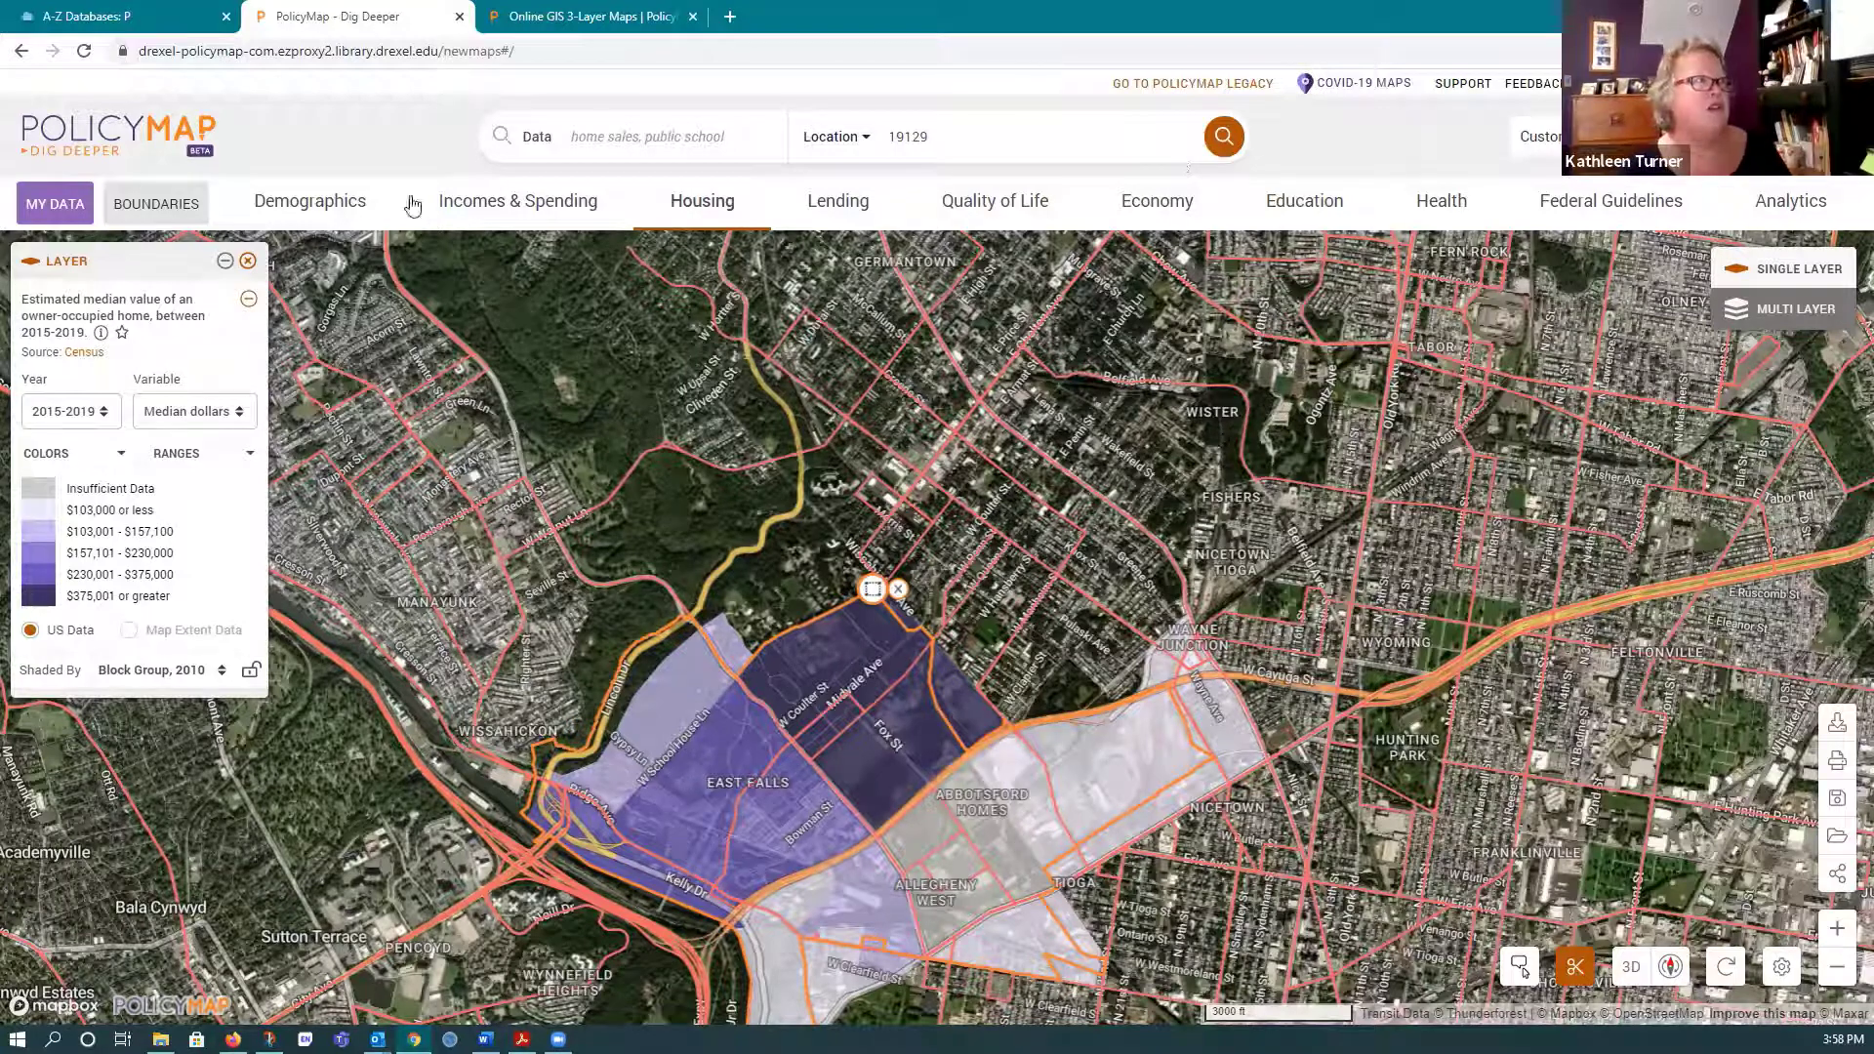
- Return to the 3-layer map, save it to My Saved Work under the suggested name, and try to share it
key("ctrl+Tab")
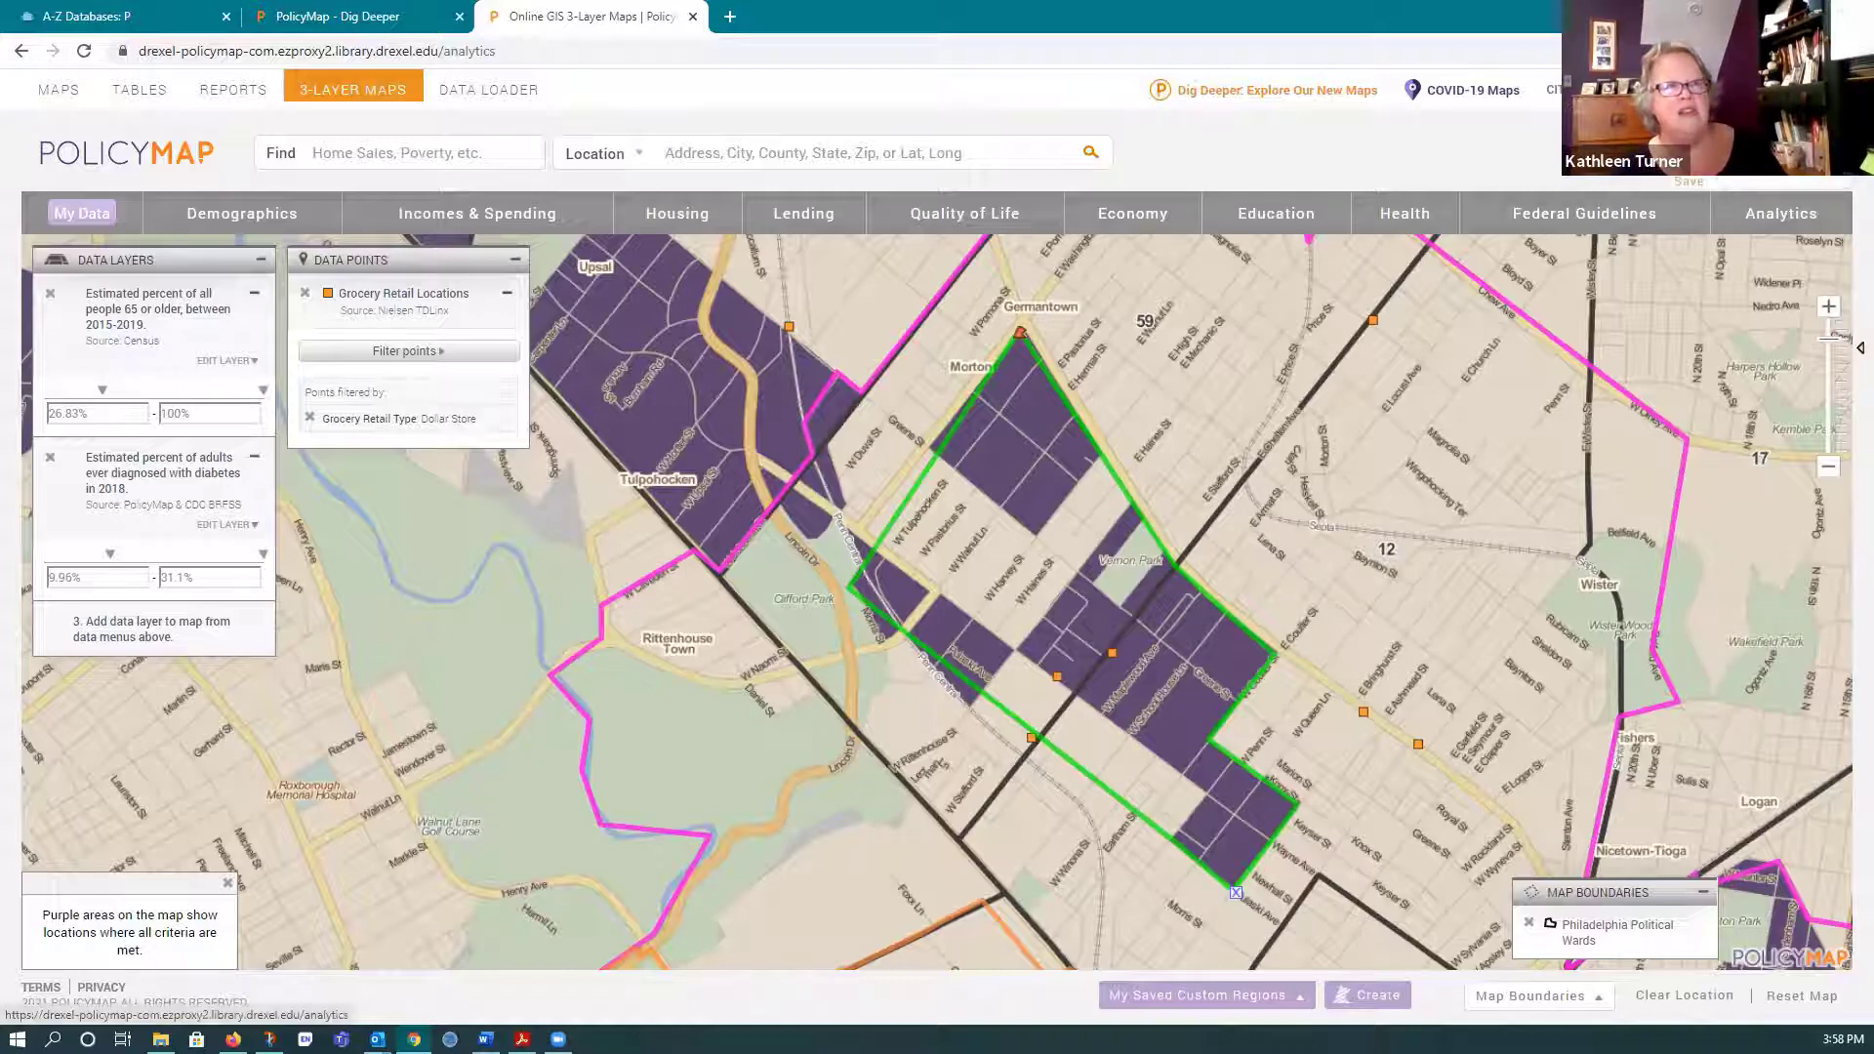
left_click(1687, 182)
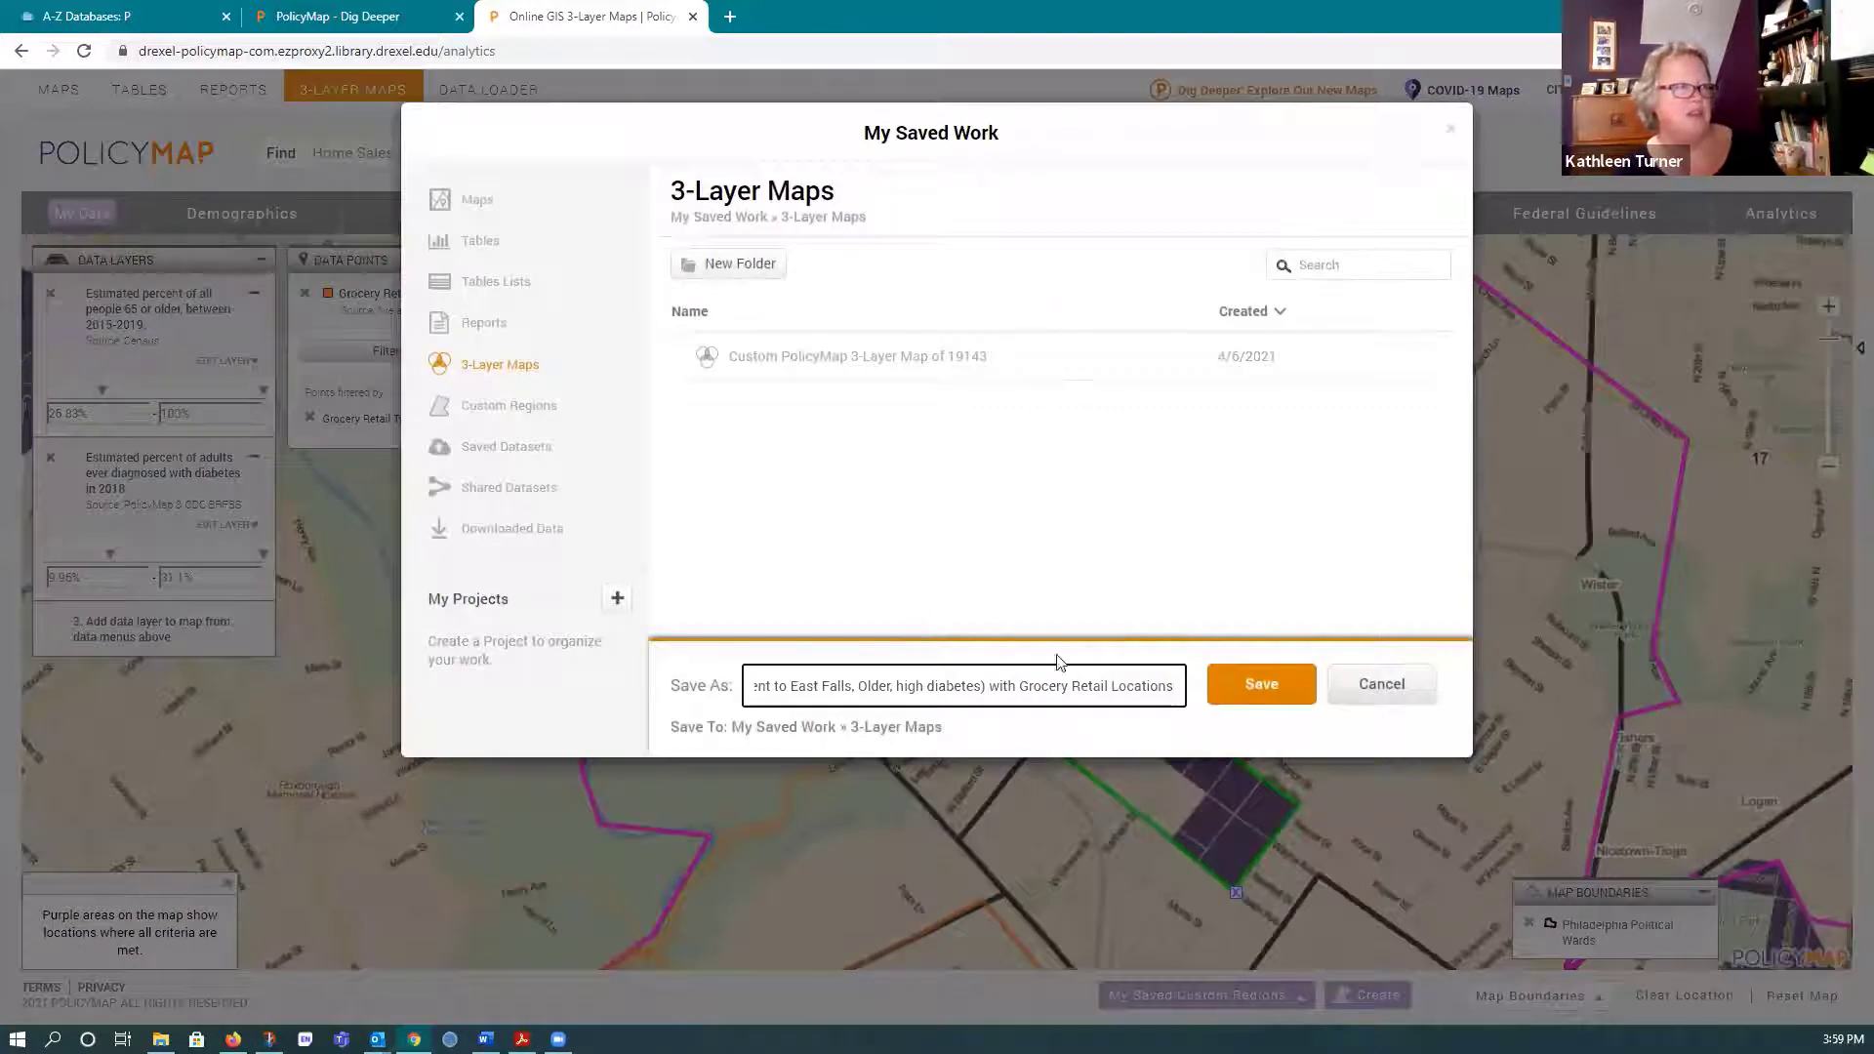
left_click(1259, 687)
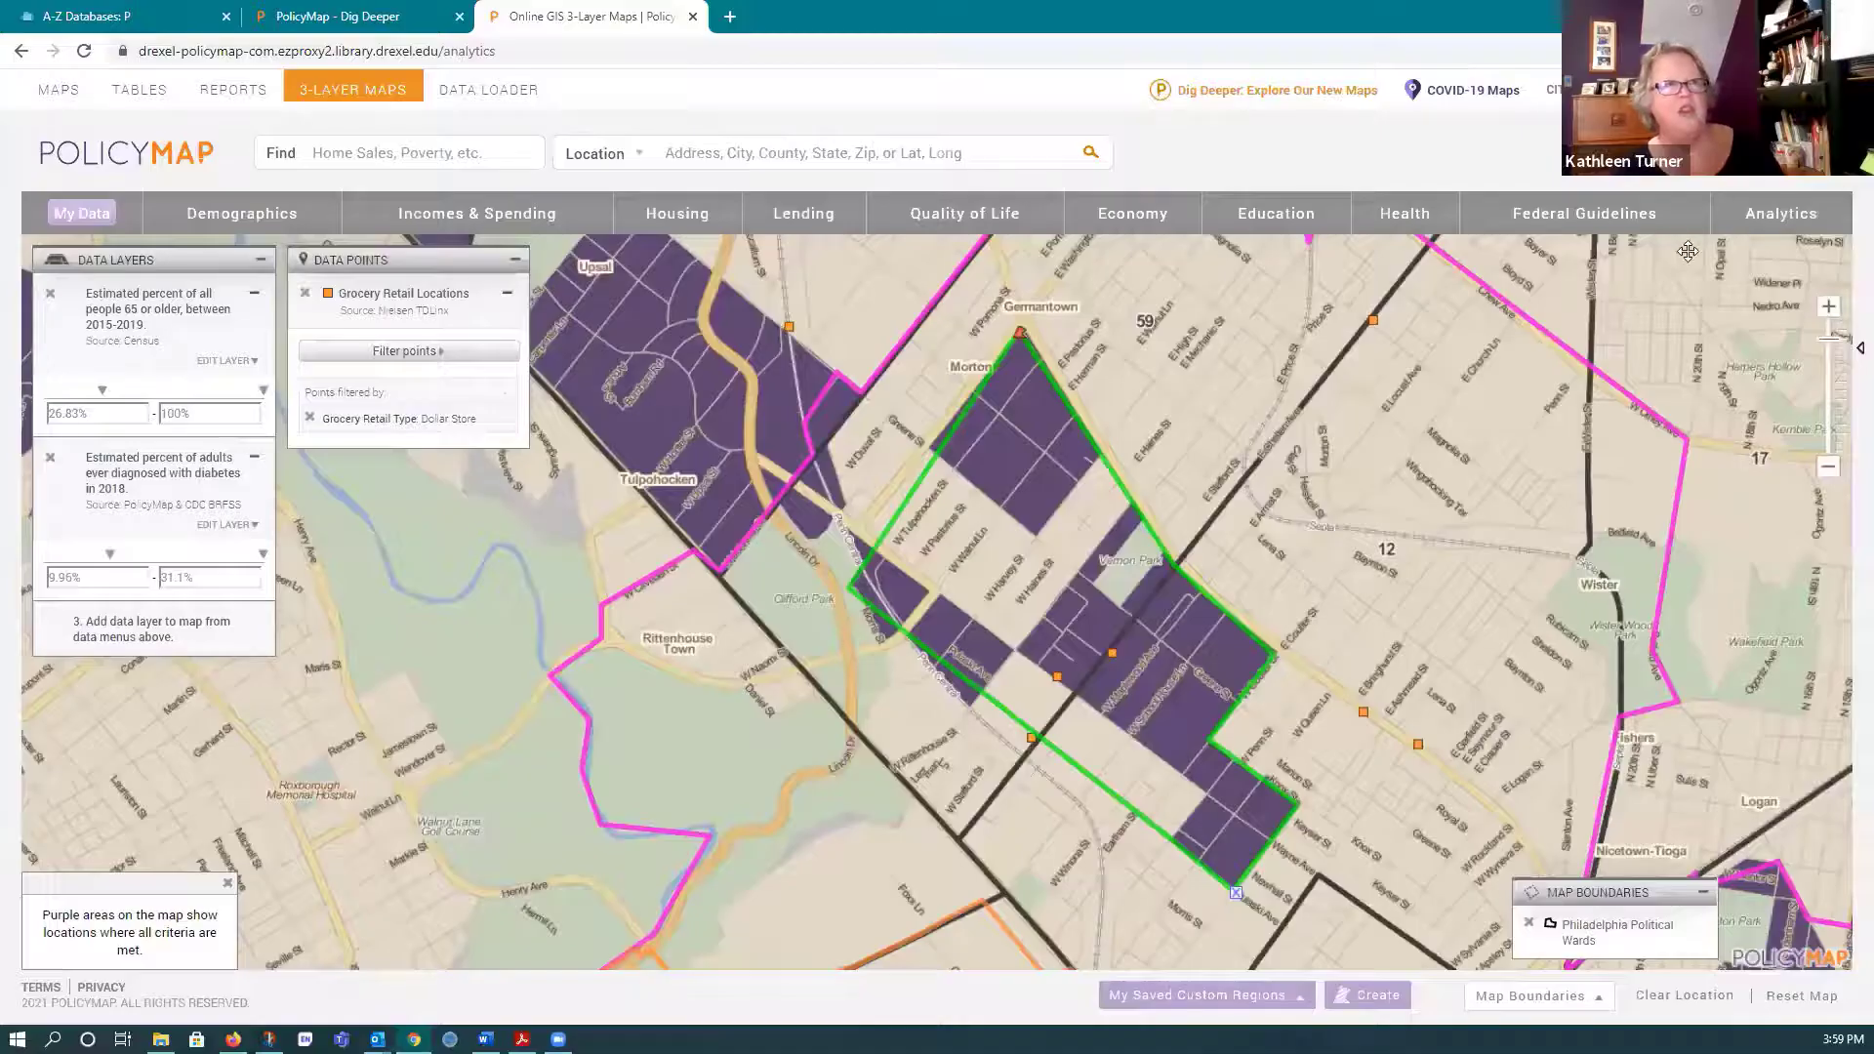
left_click(1694, 182)
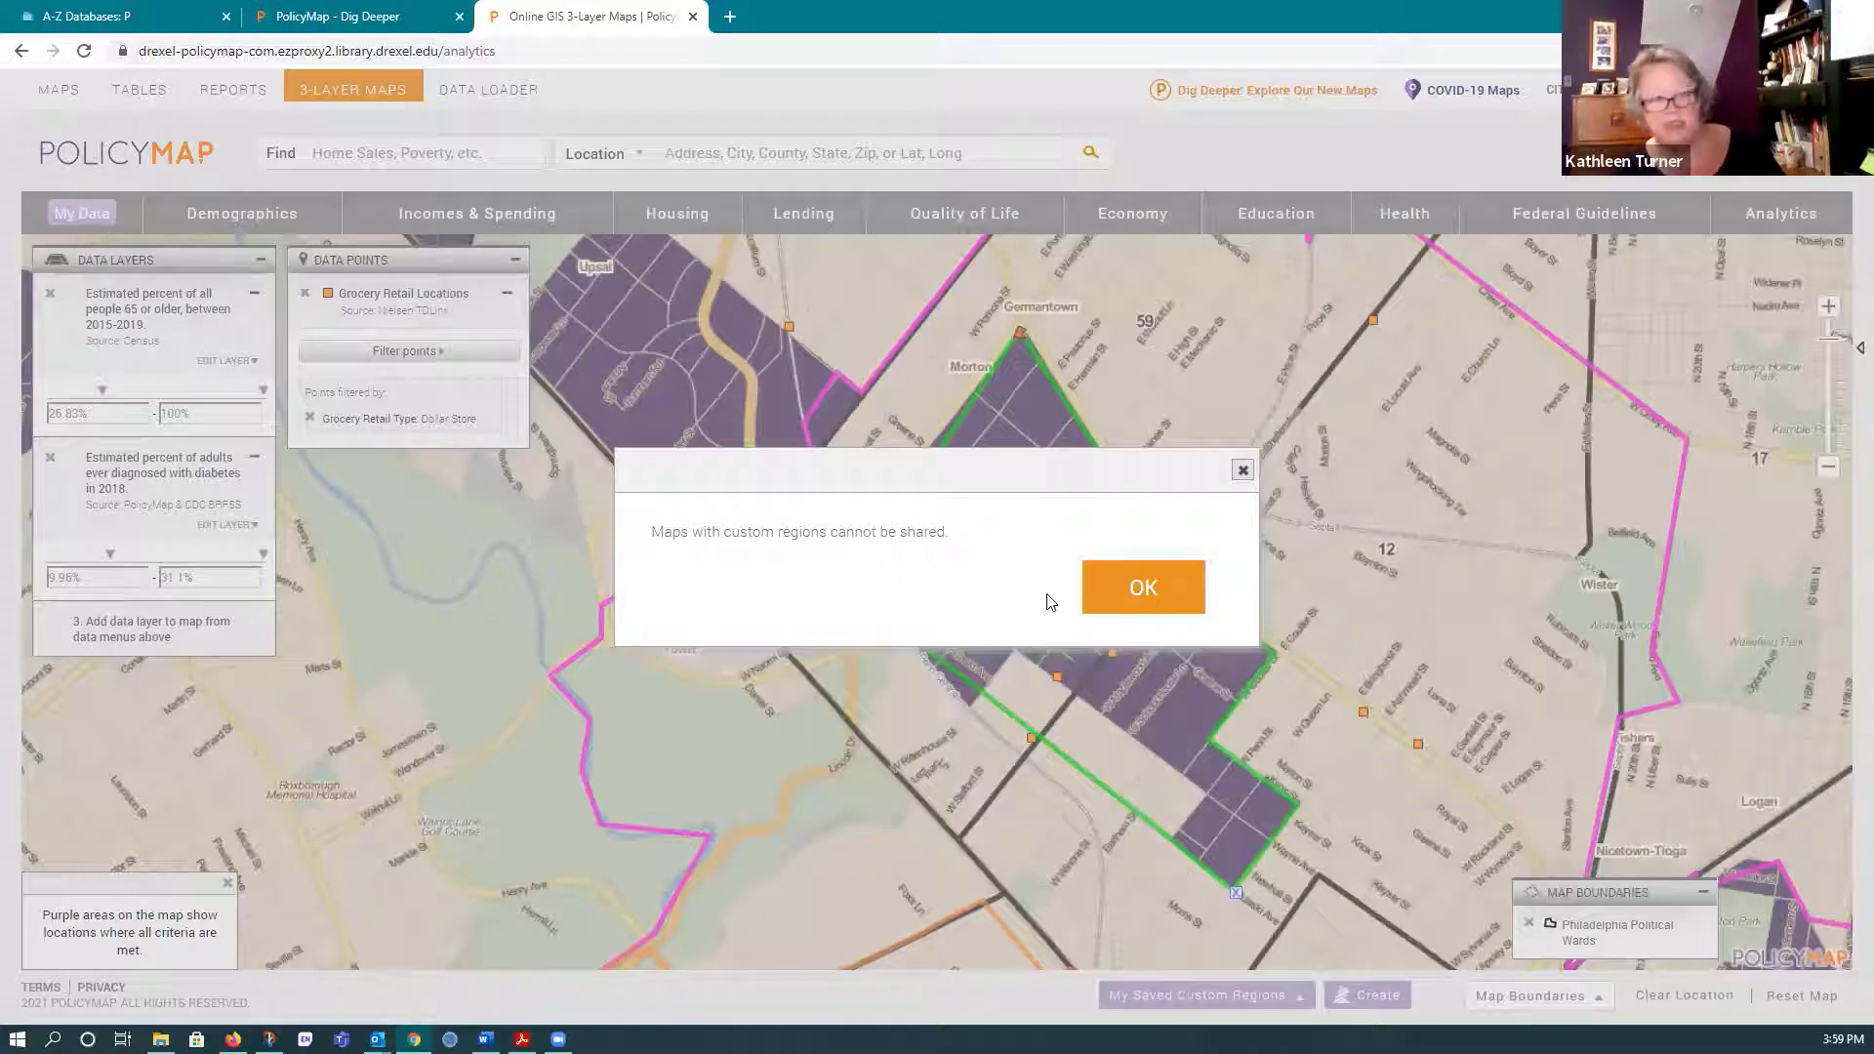
left_click(1133, 586)
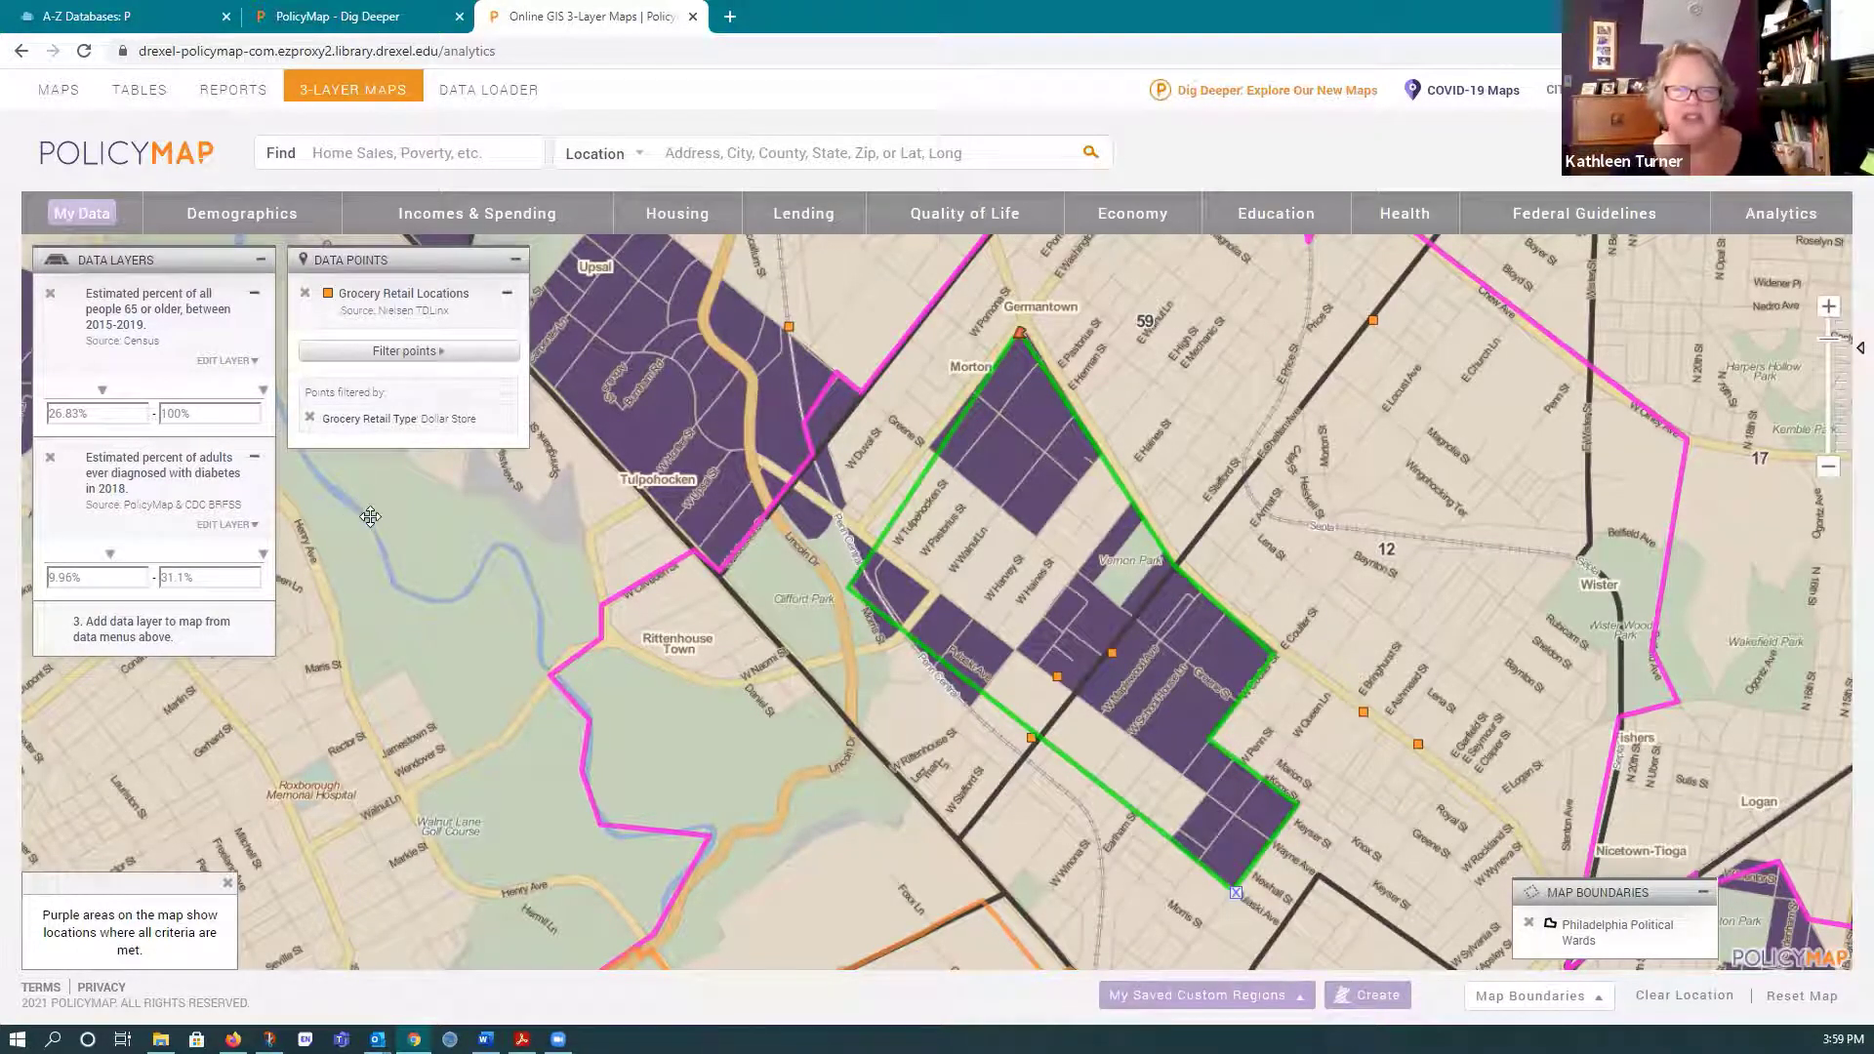
- Open PolicyMap's Citing Us page and read how to create a map link and cite in APA and Chicago styles
left_click(1555, 95)
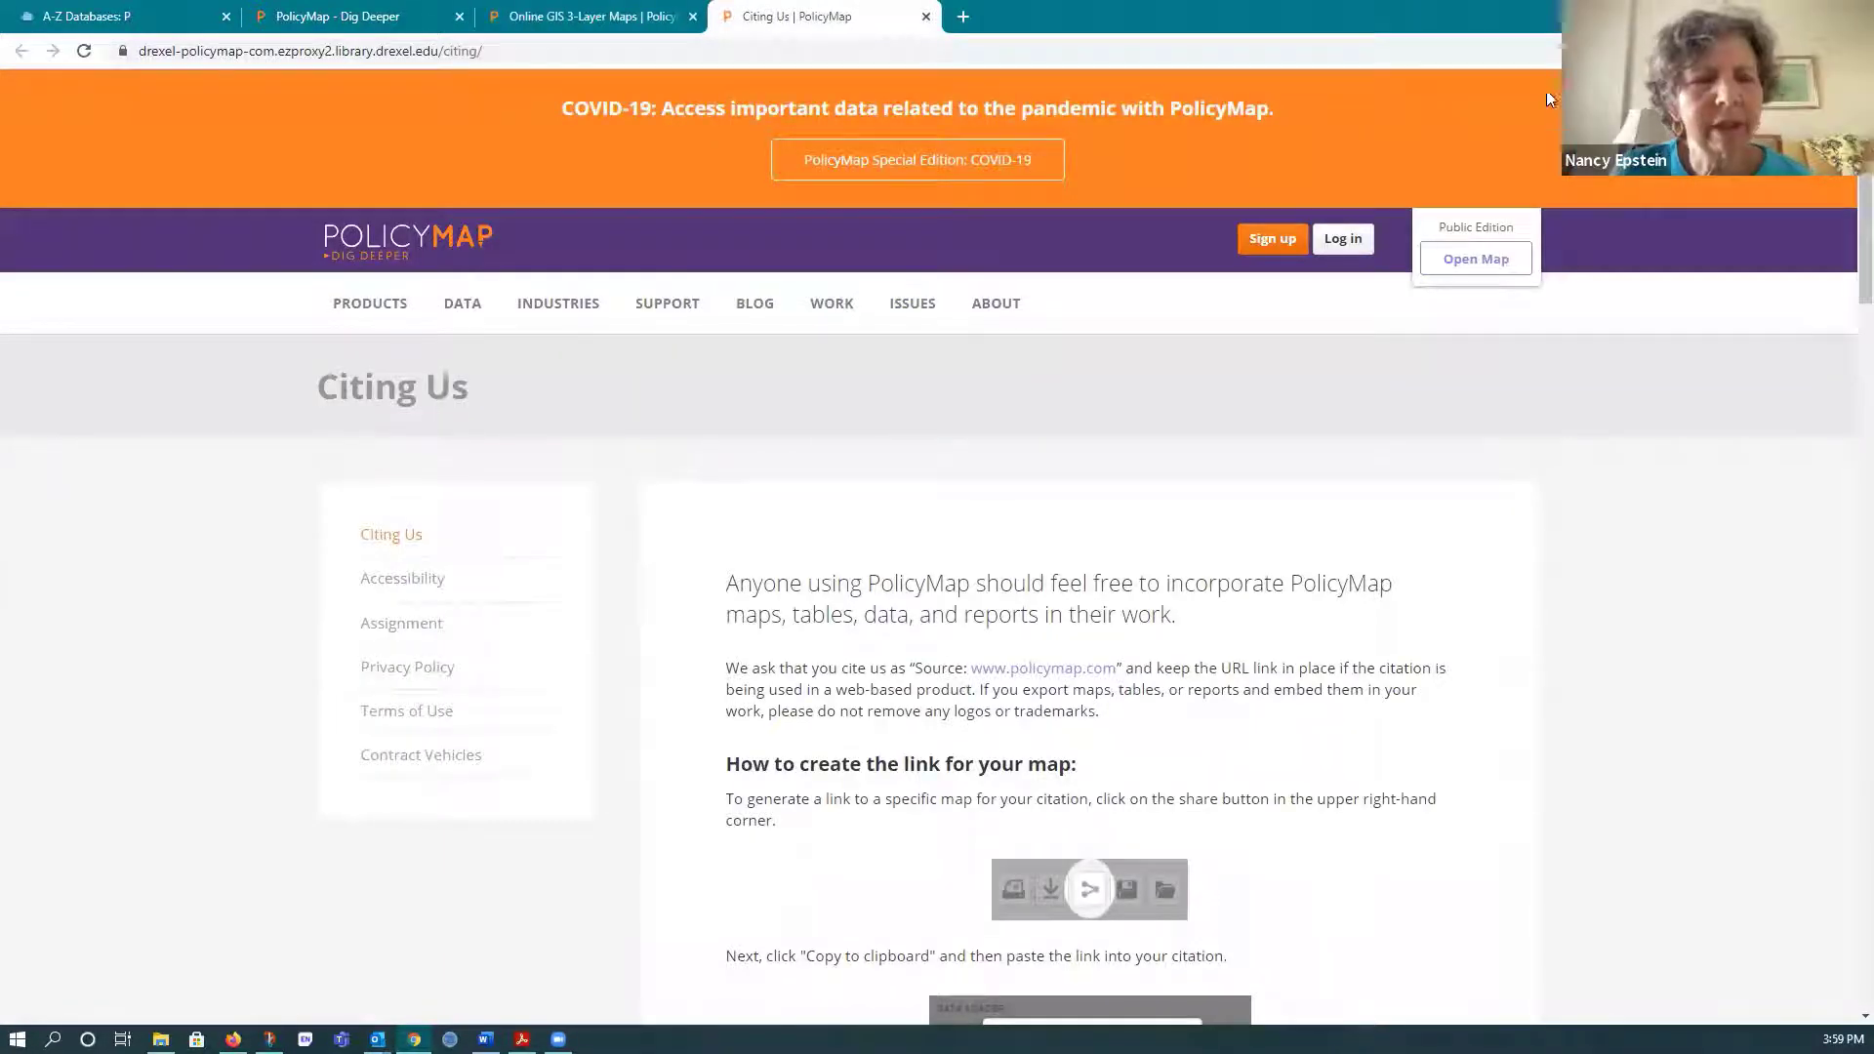
left_click(551, 29)
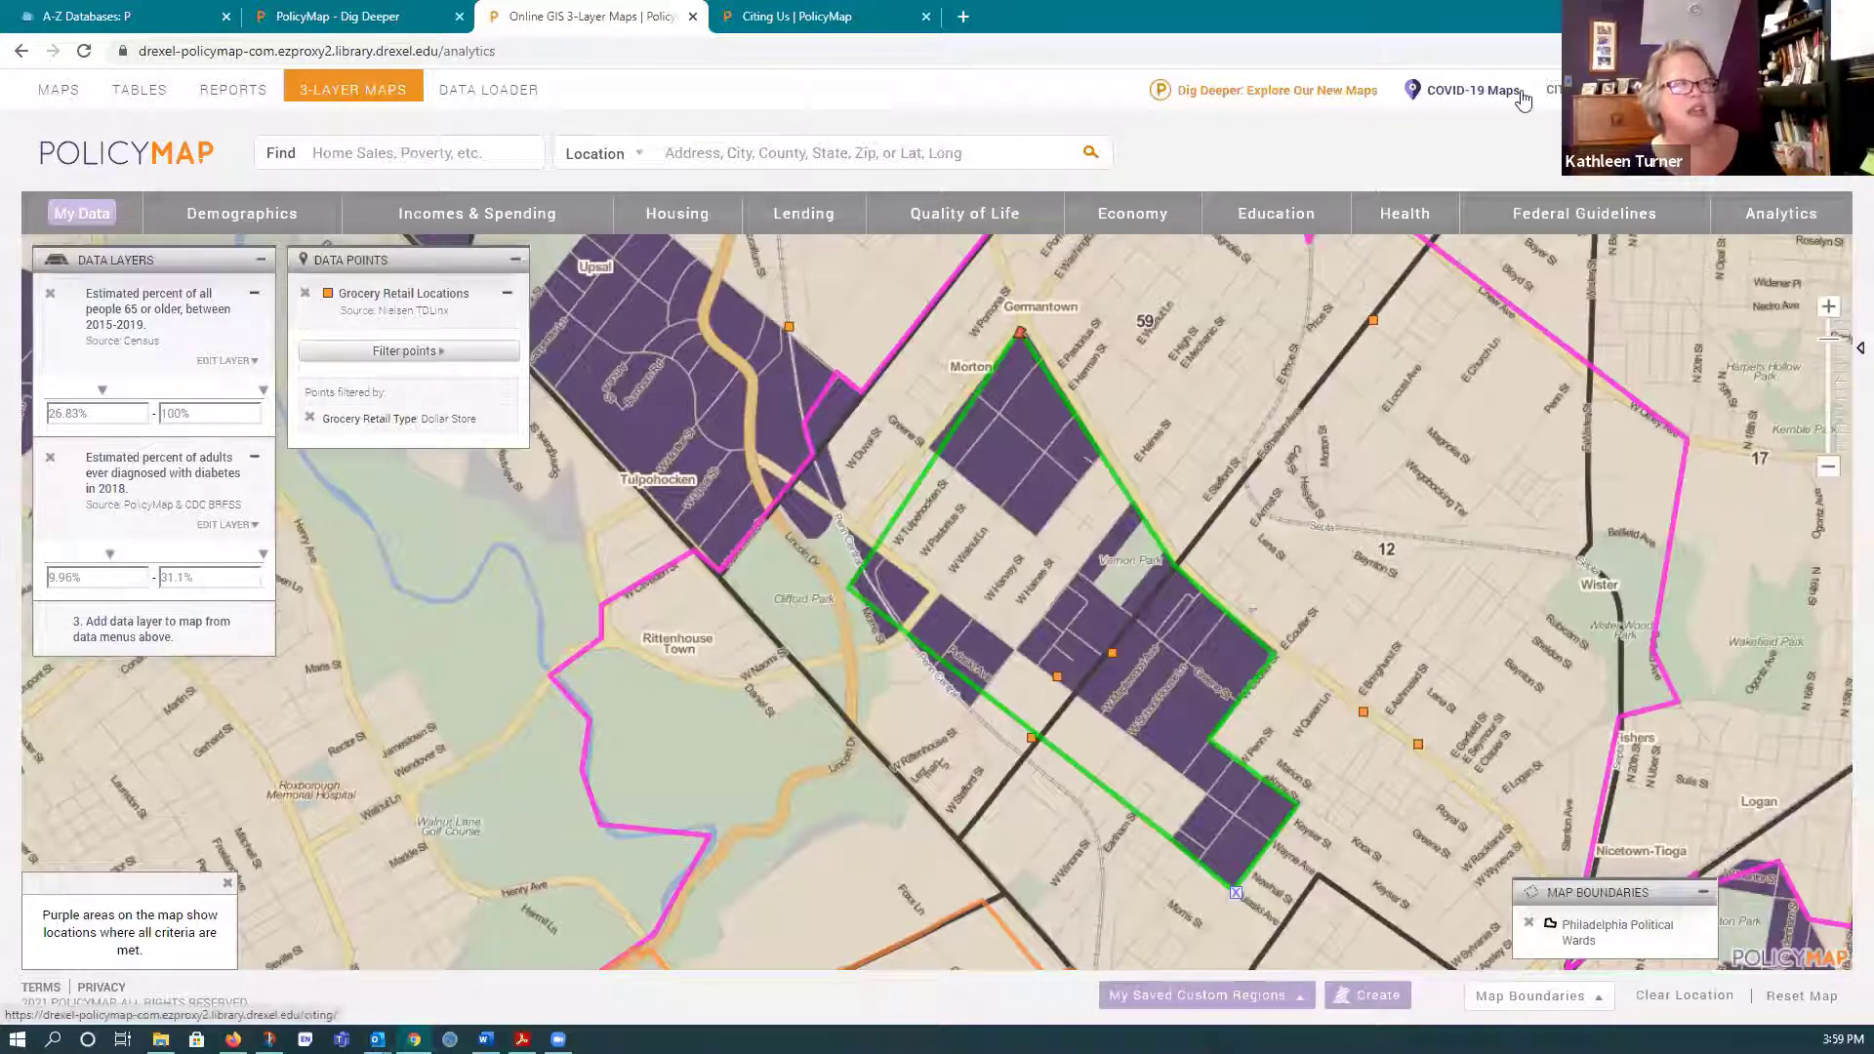
left_click(847, 18)
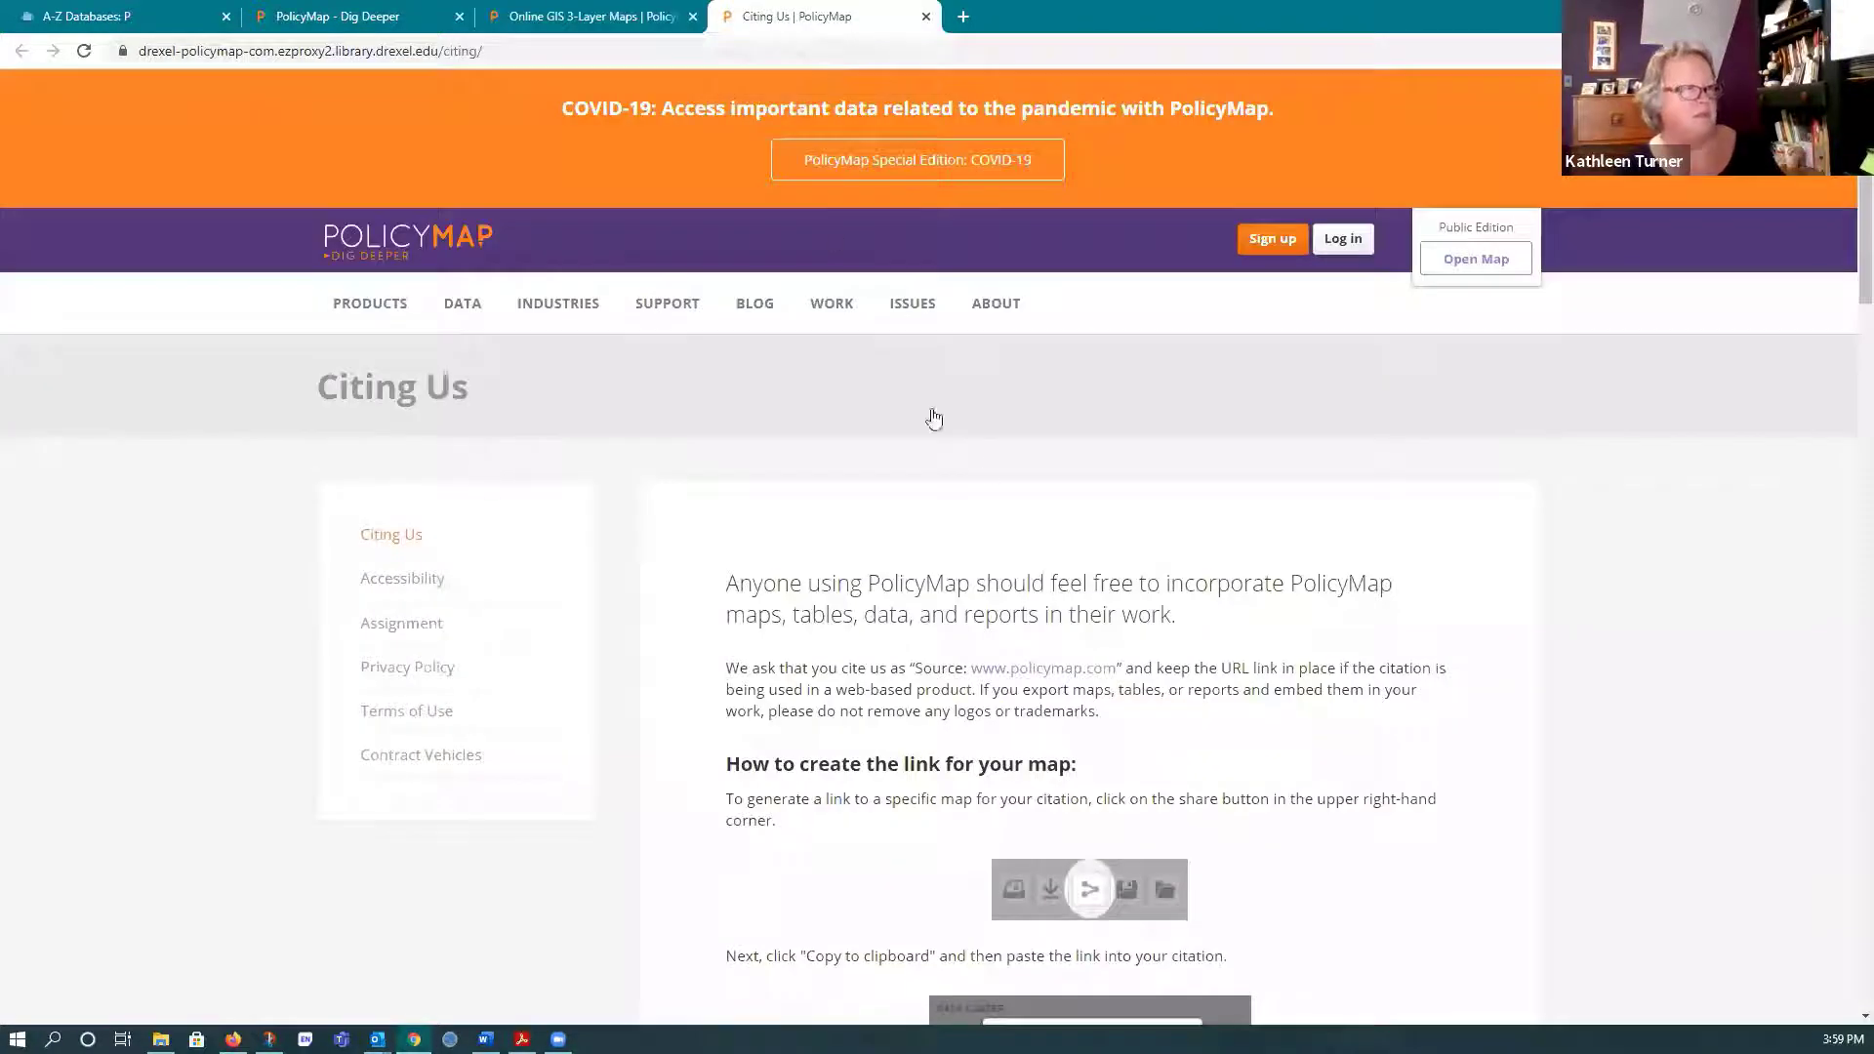
scroll(1269, 613, "down", 5)
scroll(1308, 615, "down", 5)
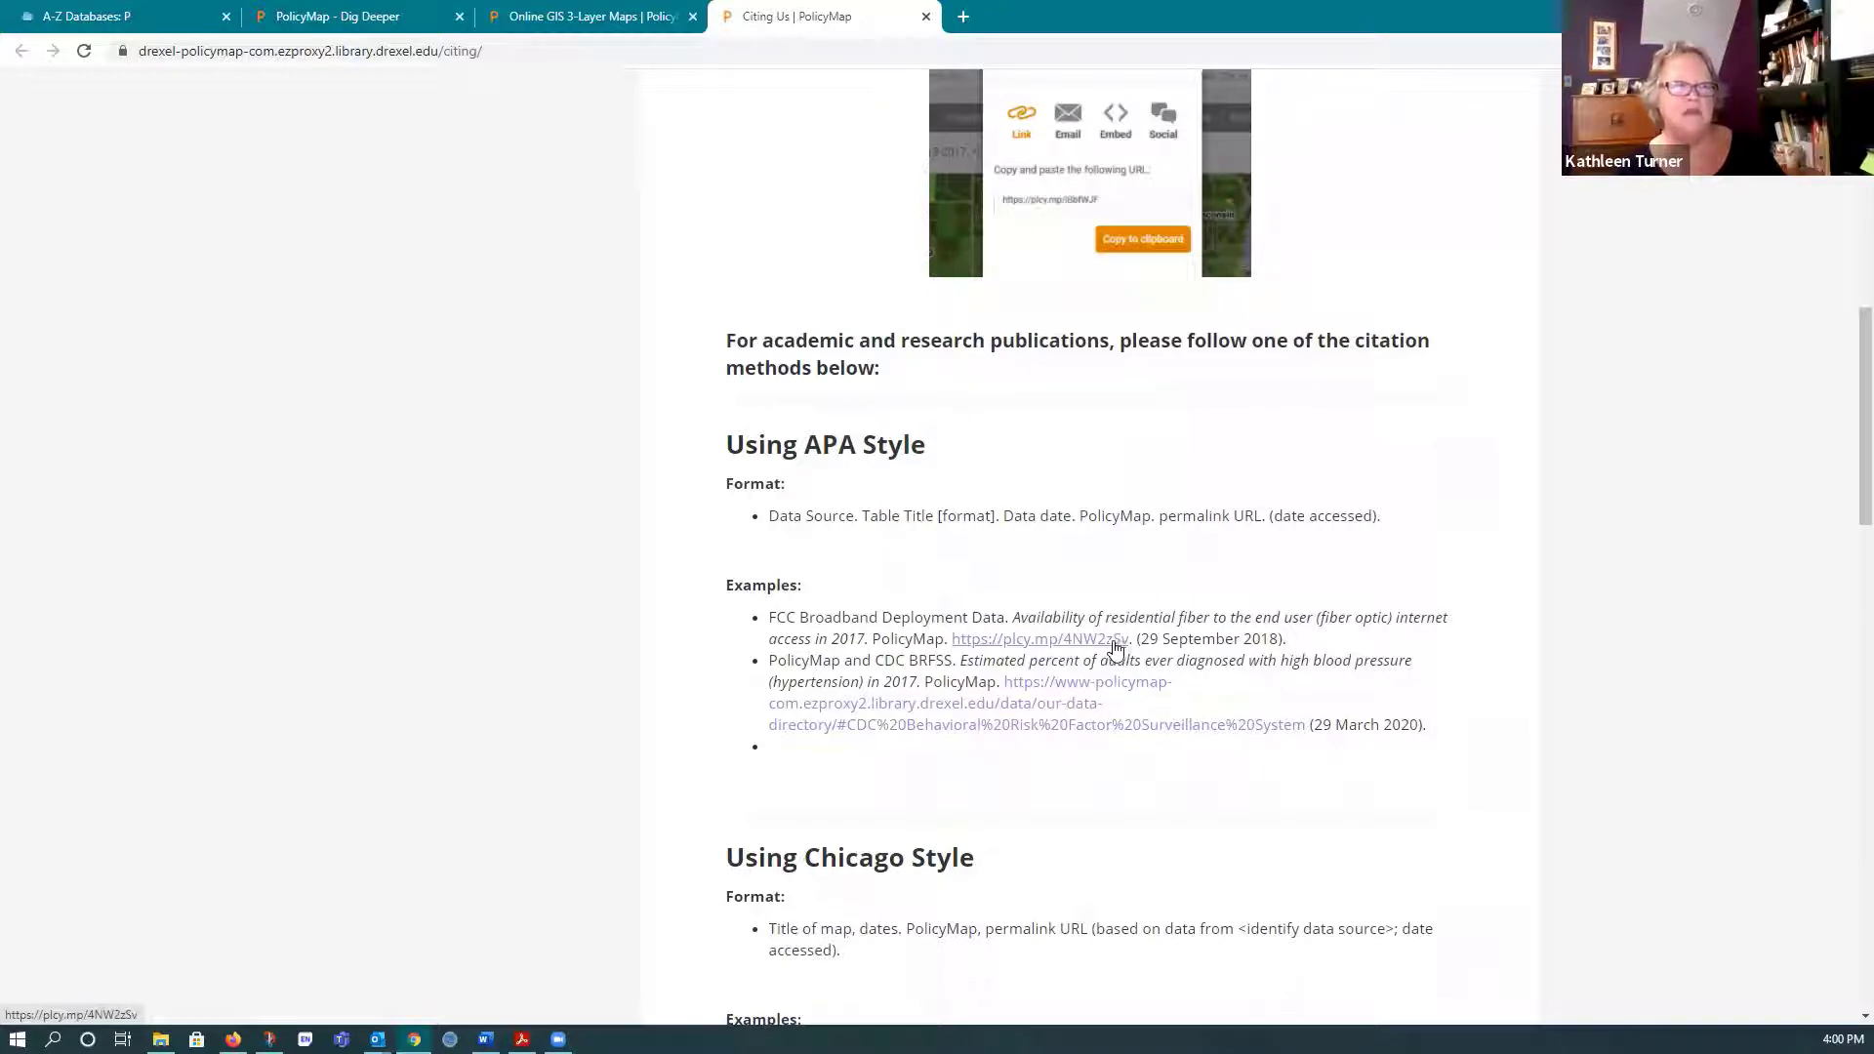
- Go back to the 3-layer map, open the Data Indicators page, and examine the Demographics availability table and data list downloads
left_click(603, 18)
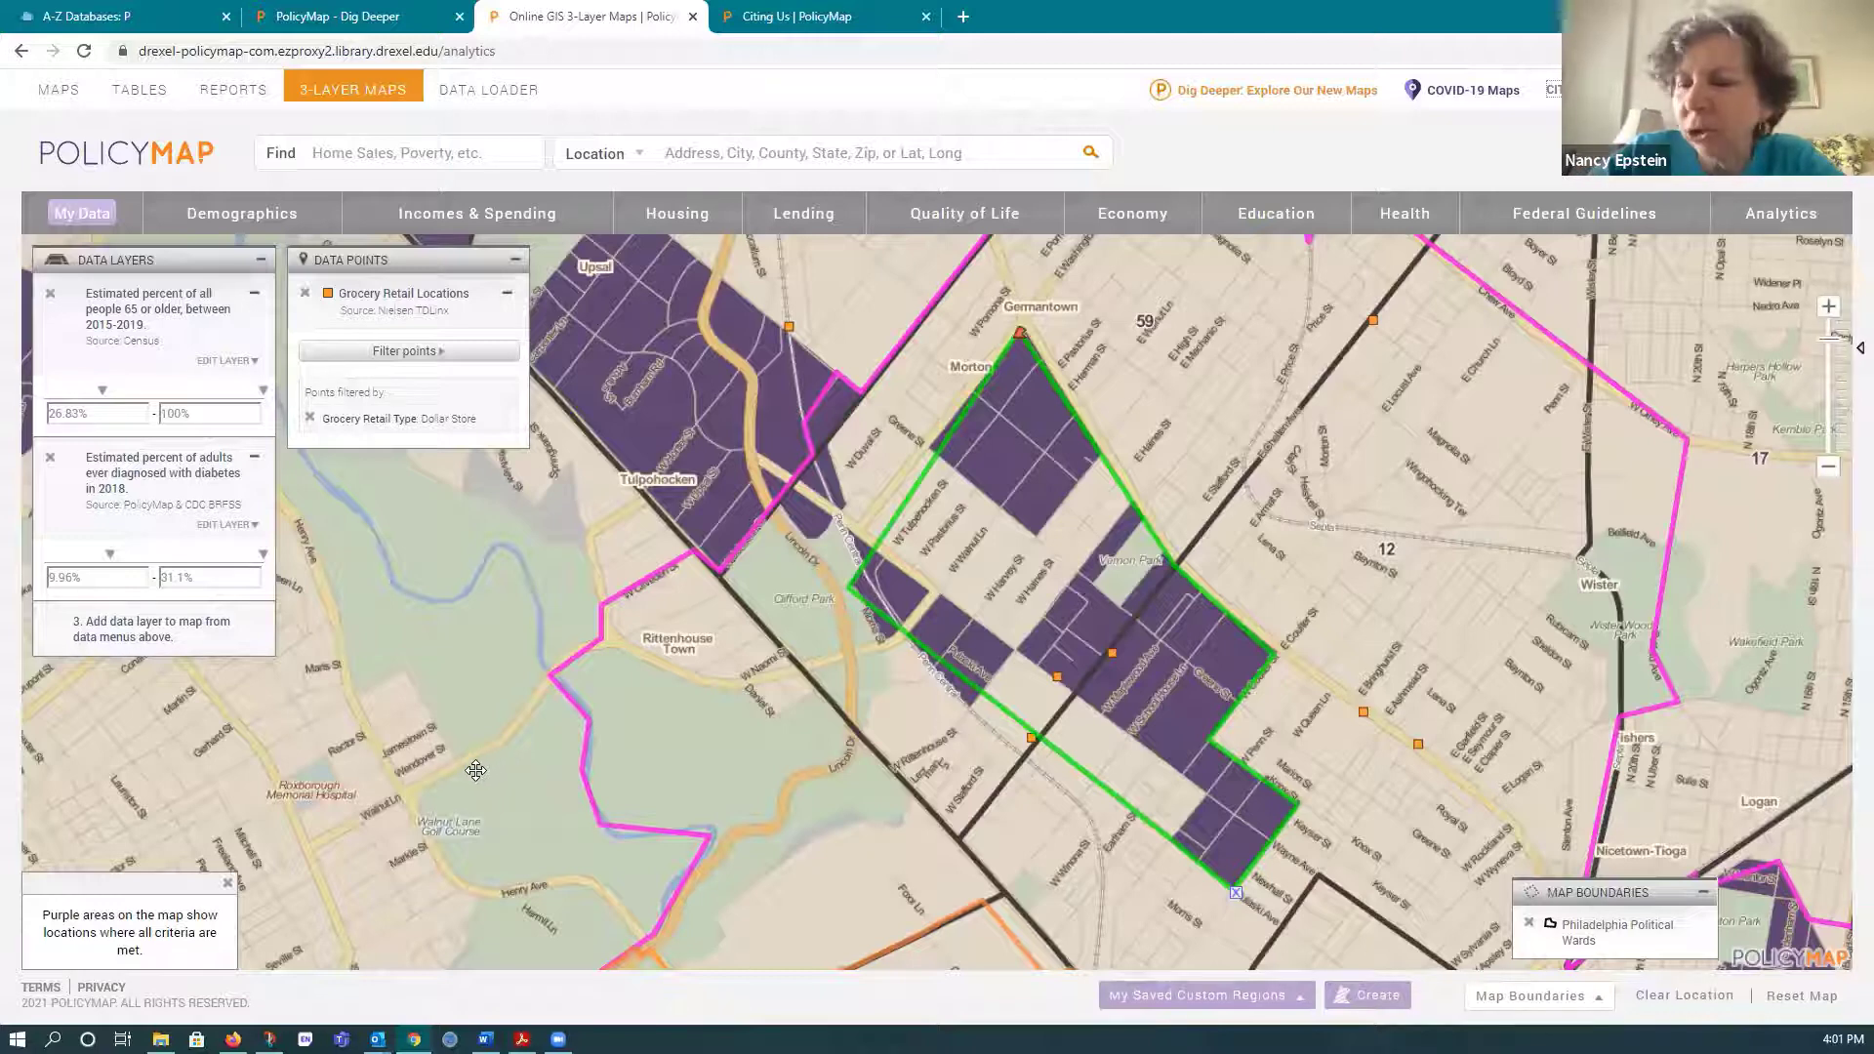
scroll(475, 770, "down", 1)
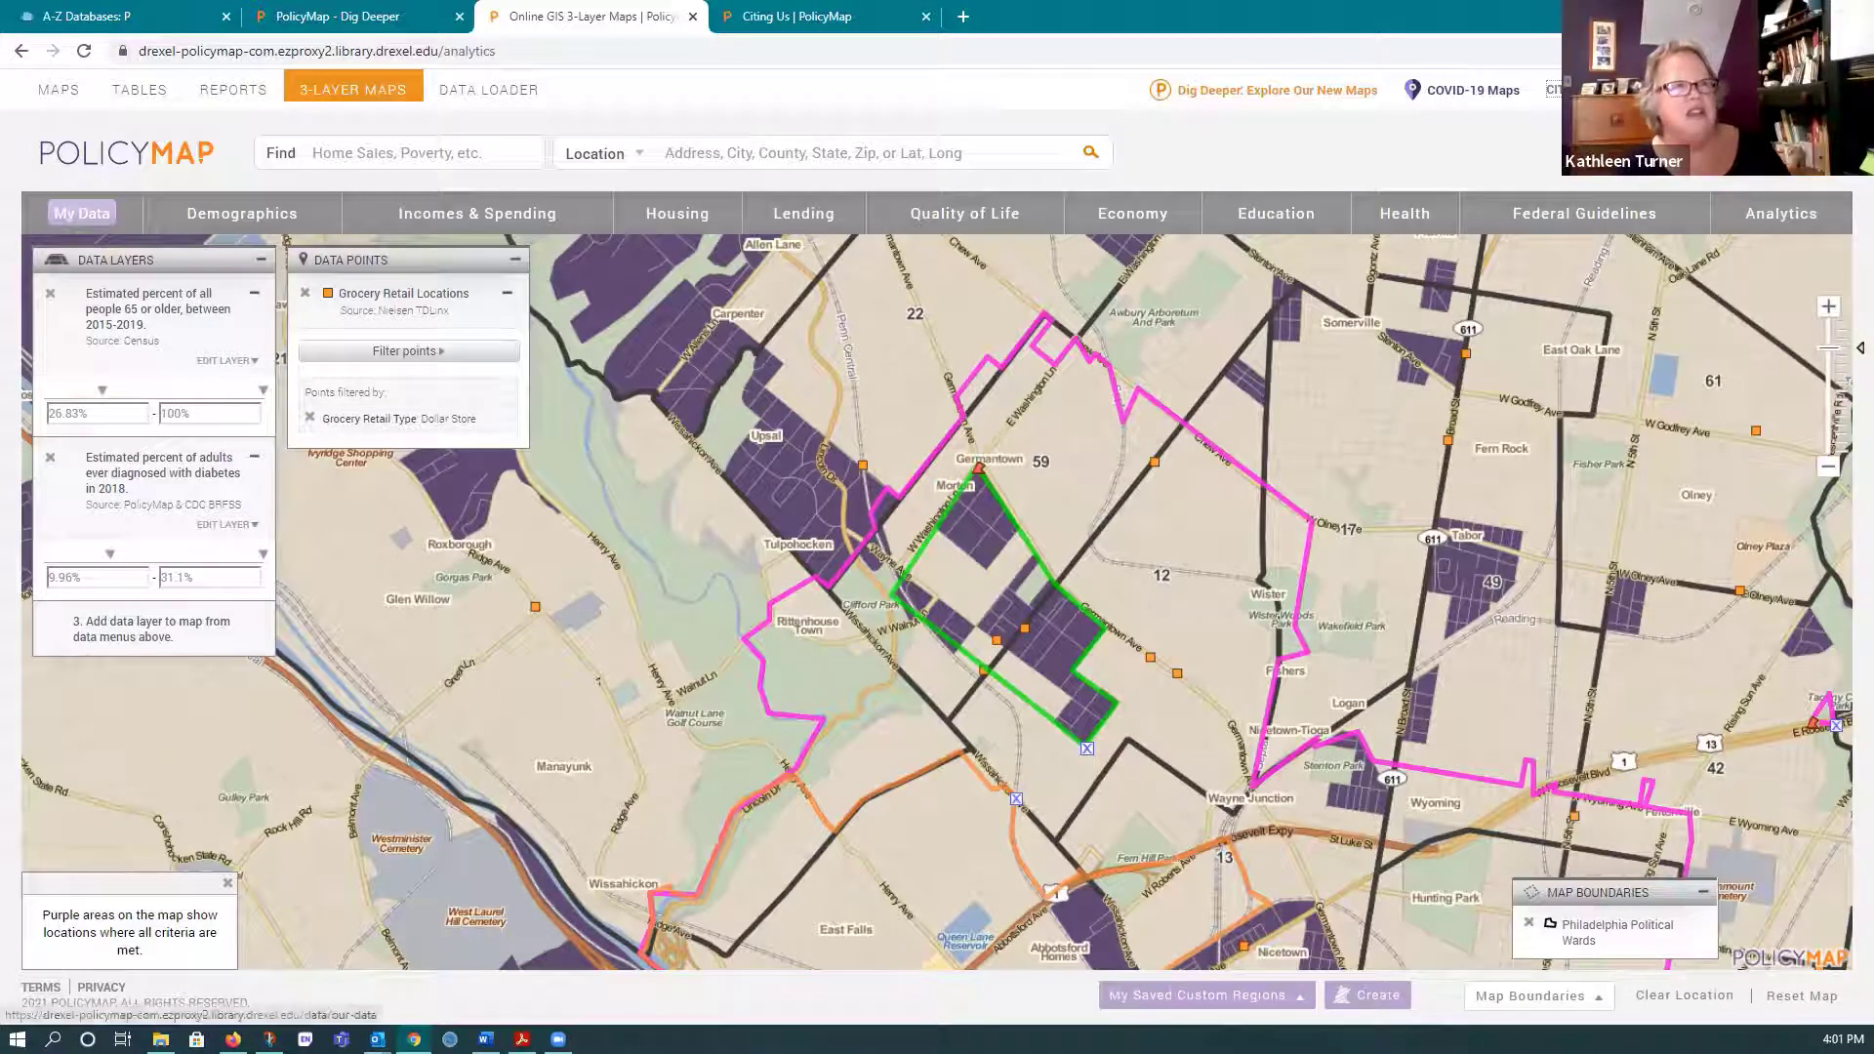
left_click(82, 213)
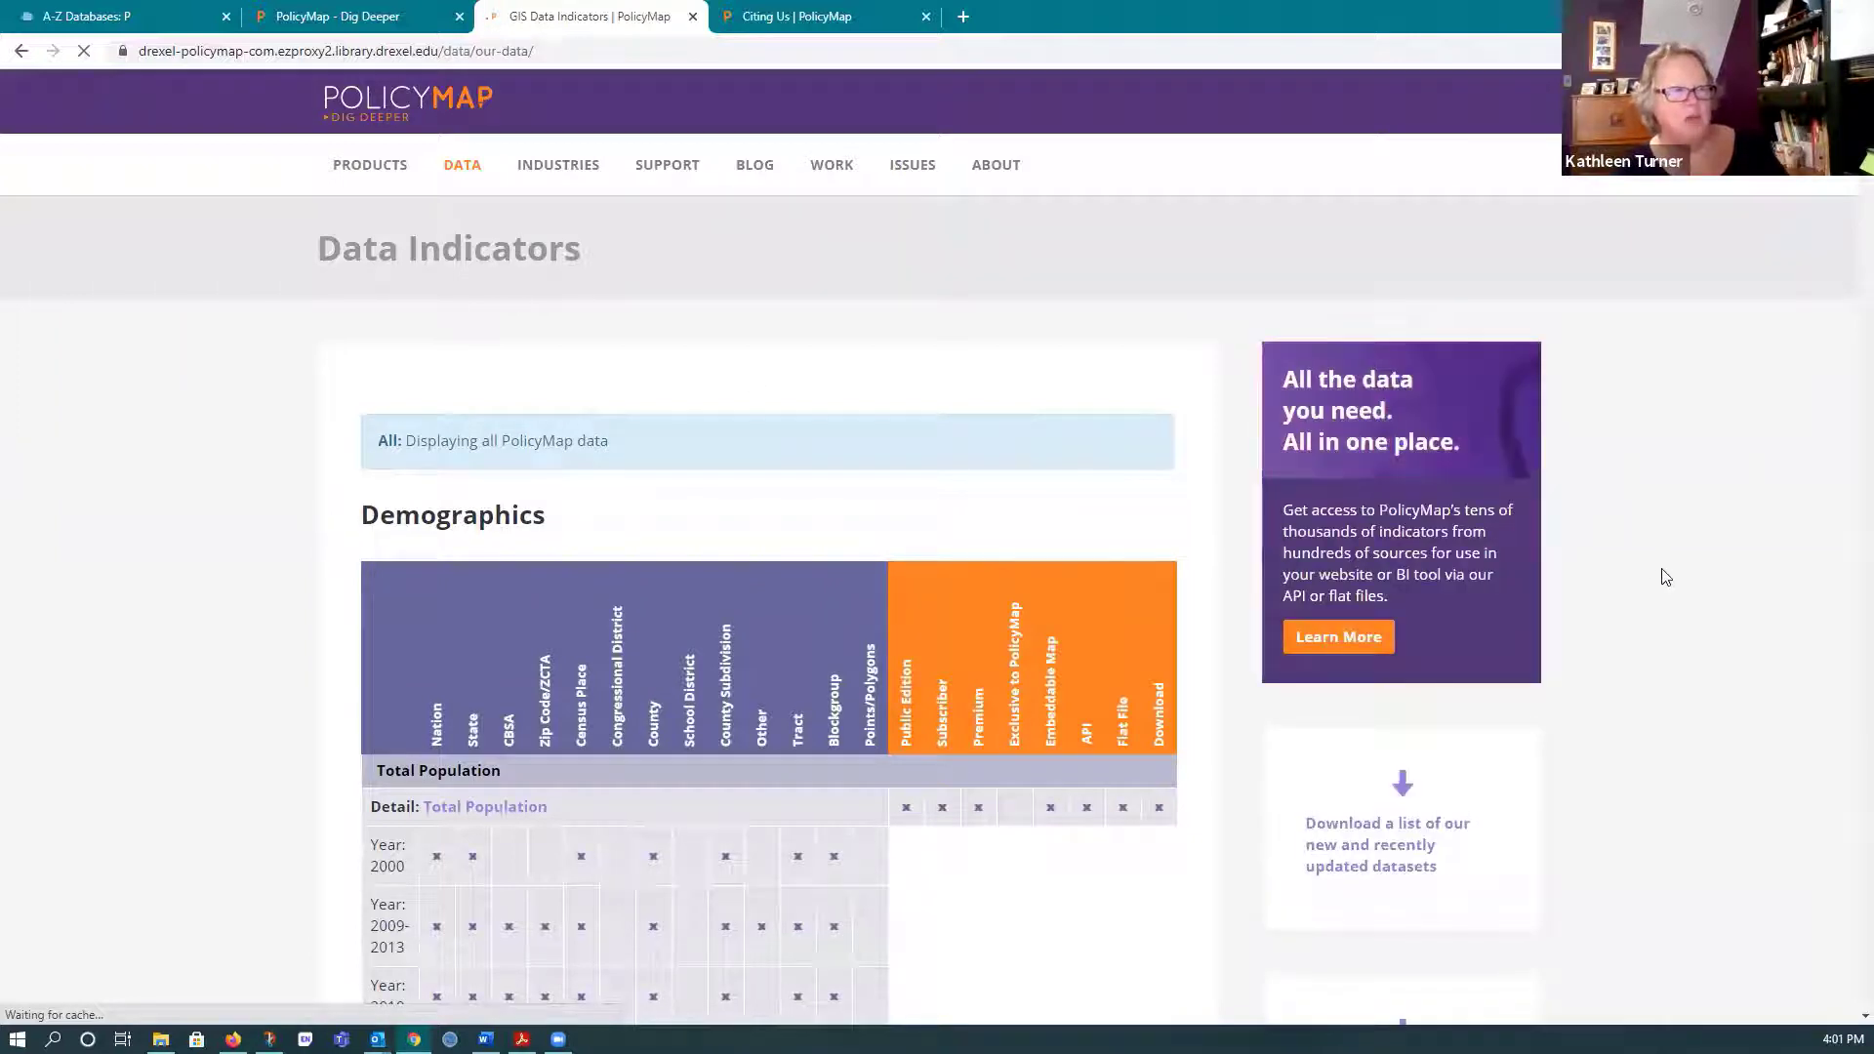
scroll(1669, 615, "down", 1)
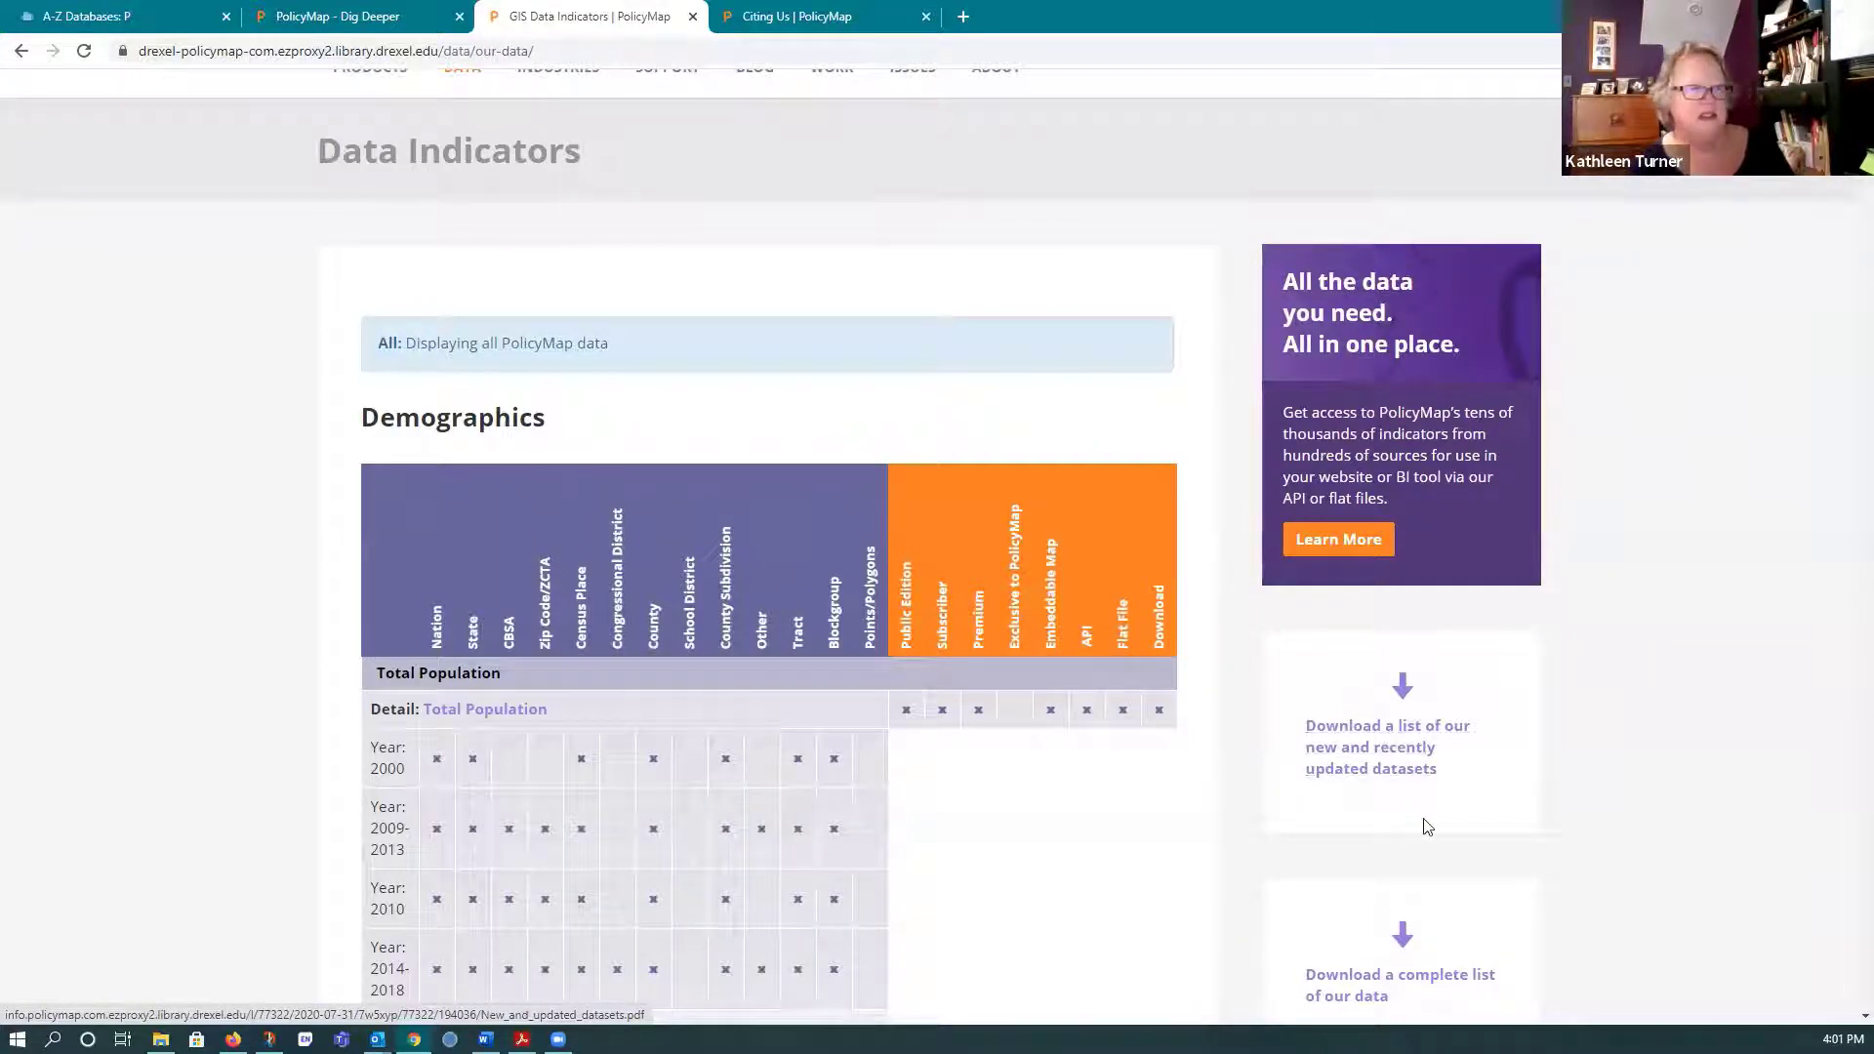
scroll(1610, 829, "down", 2)
scroll(1609, 828, "down", 3)
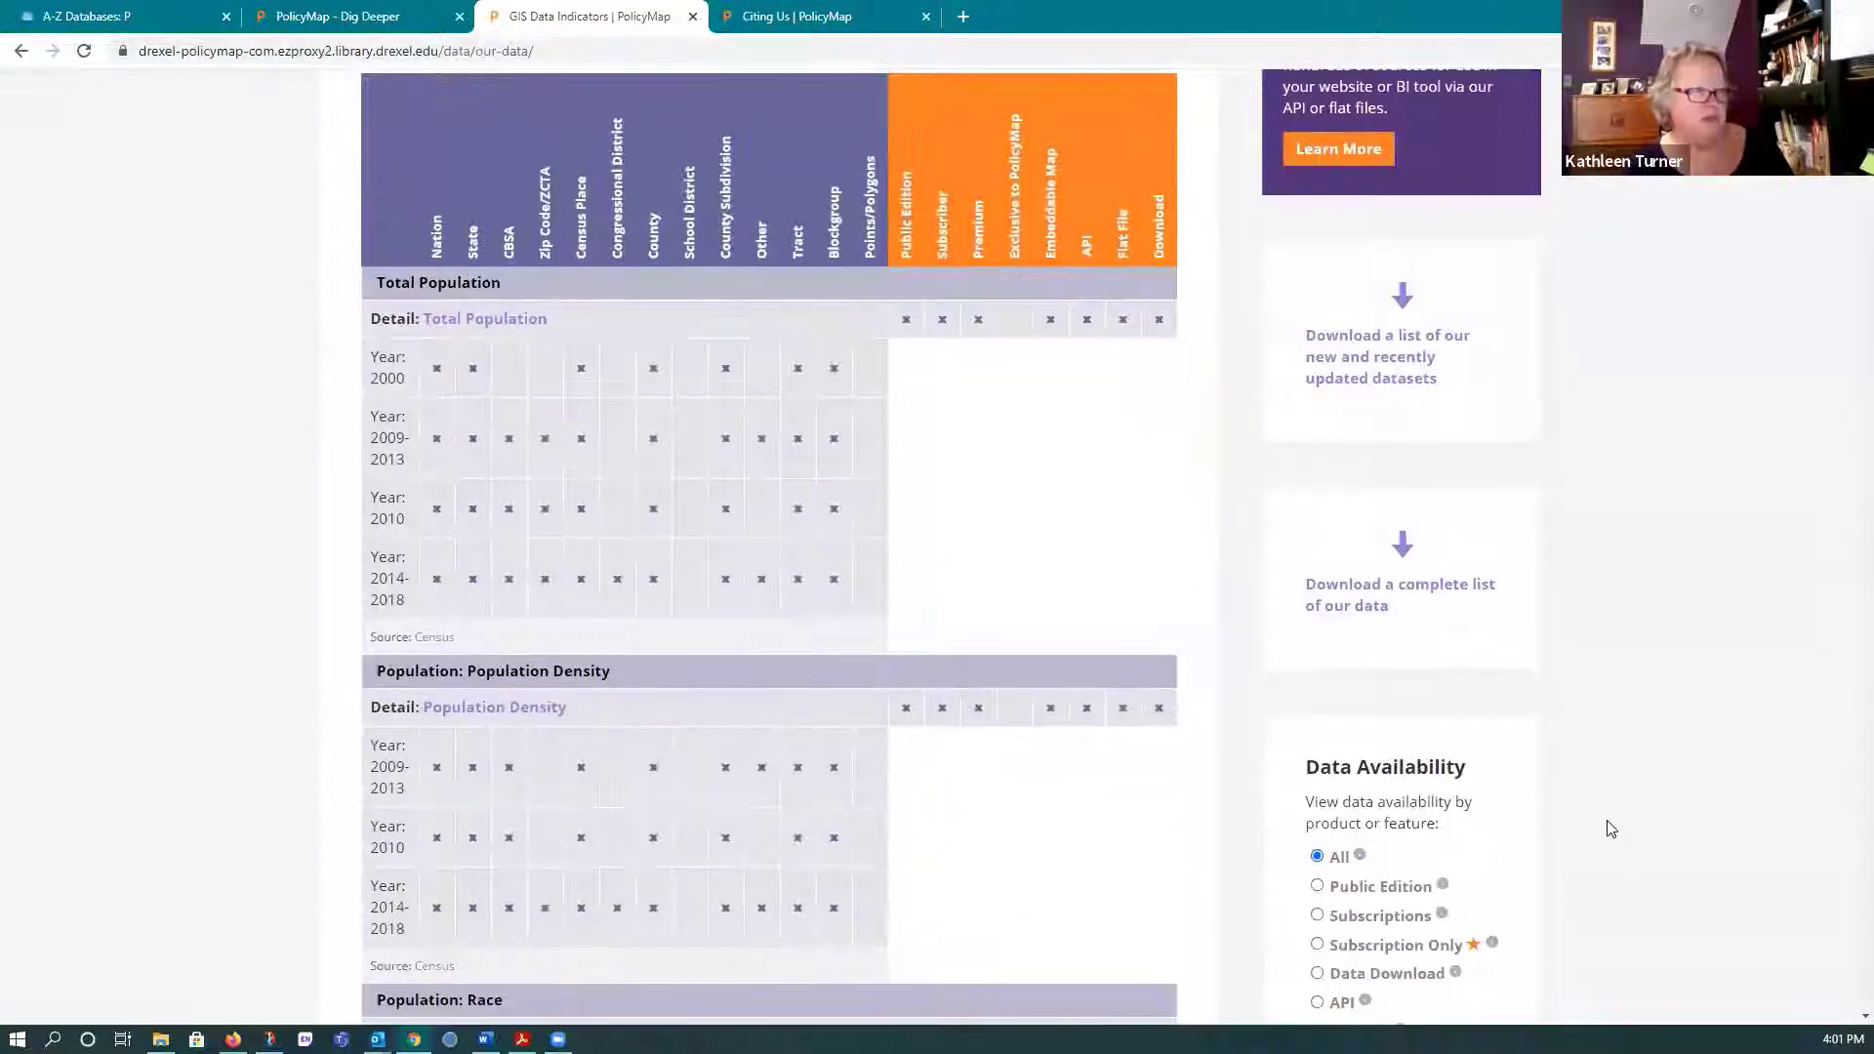
scroll(1606, 823, "up", 1)
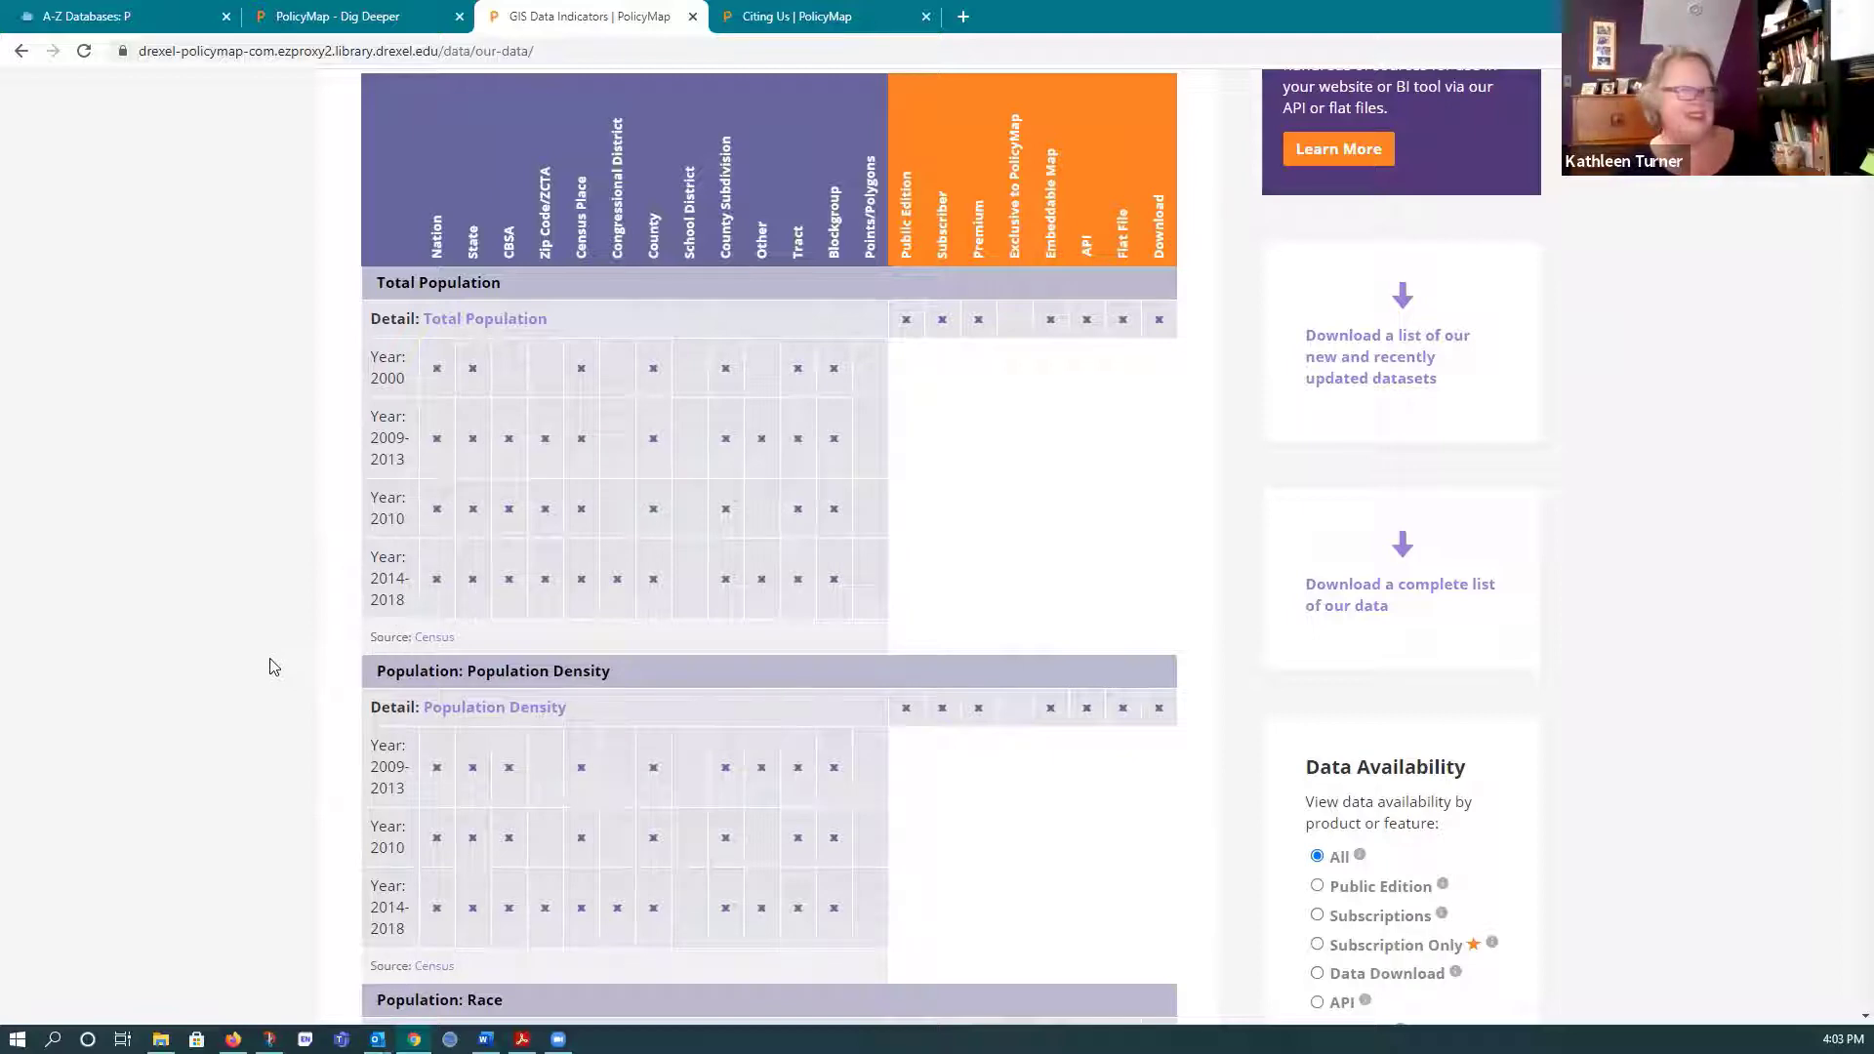
scroll(259, 688, "down", 1)
scroll(259, 695, "down", 2)
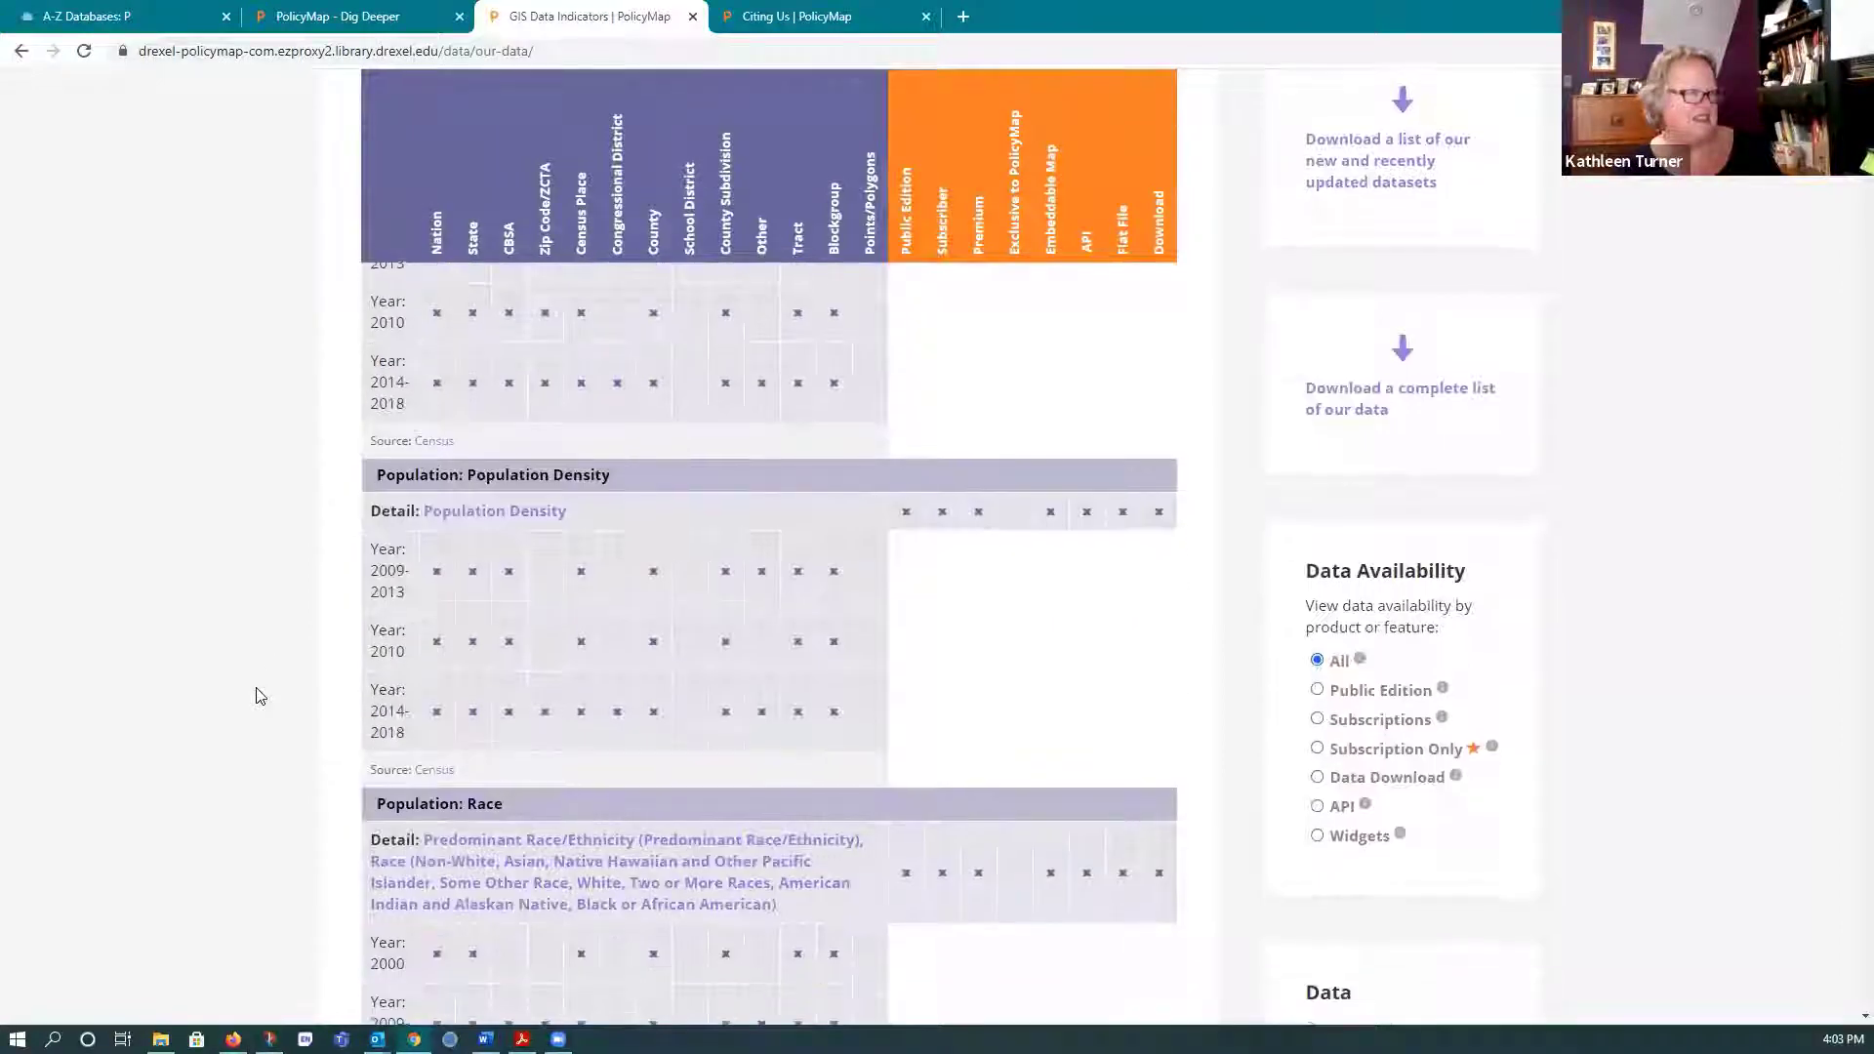
scroll(260, 696, "up", 4)
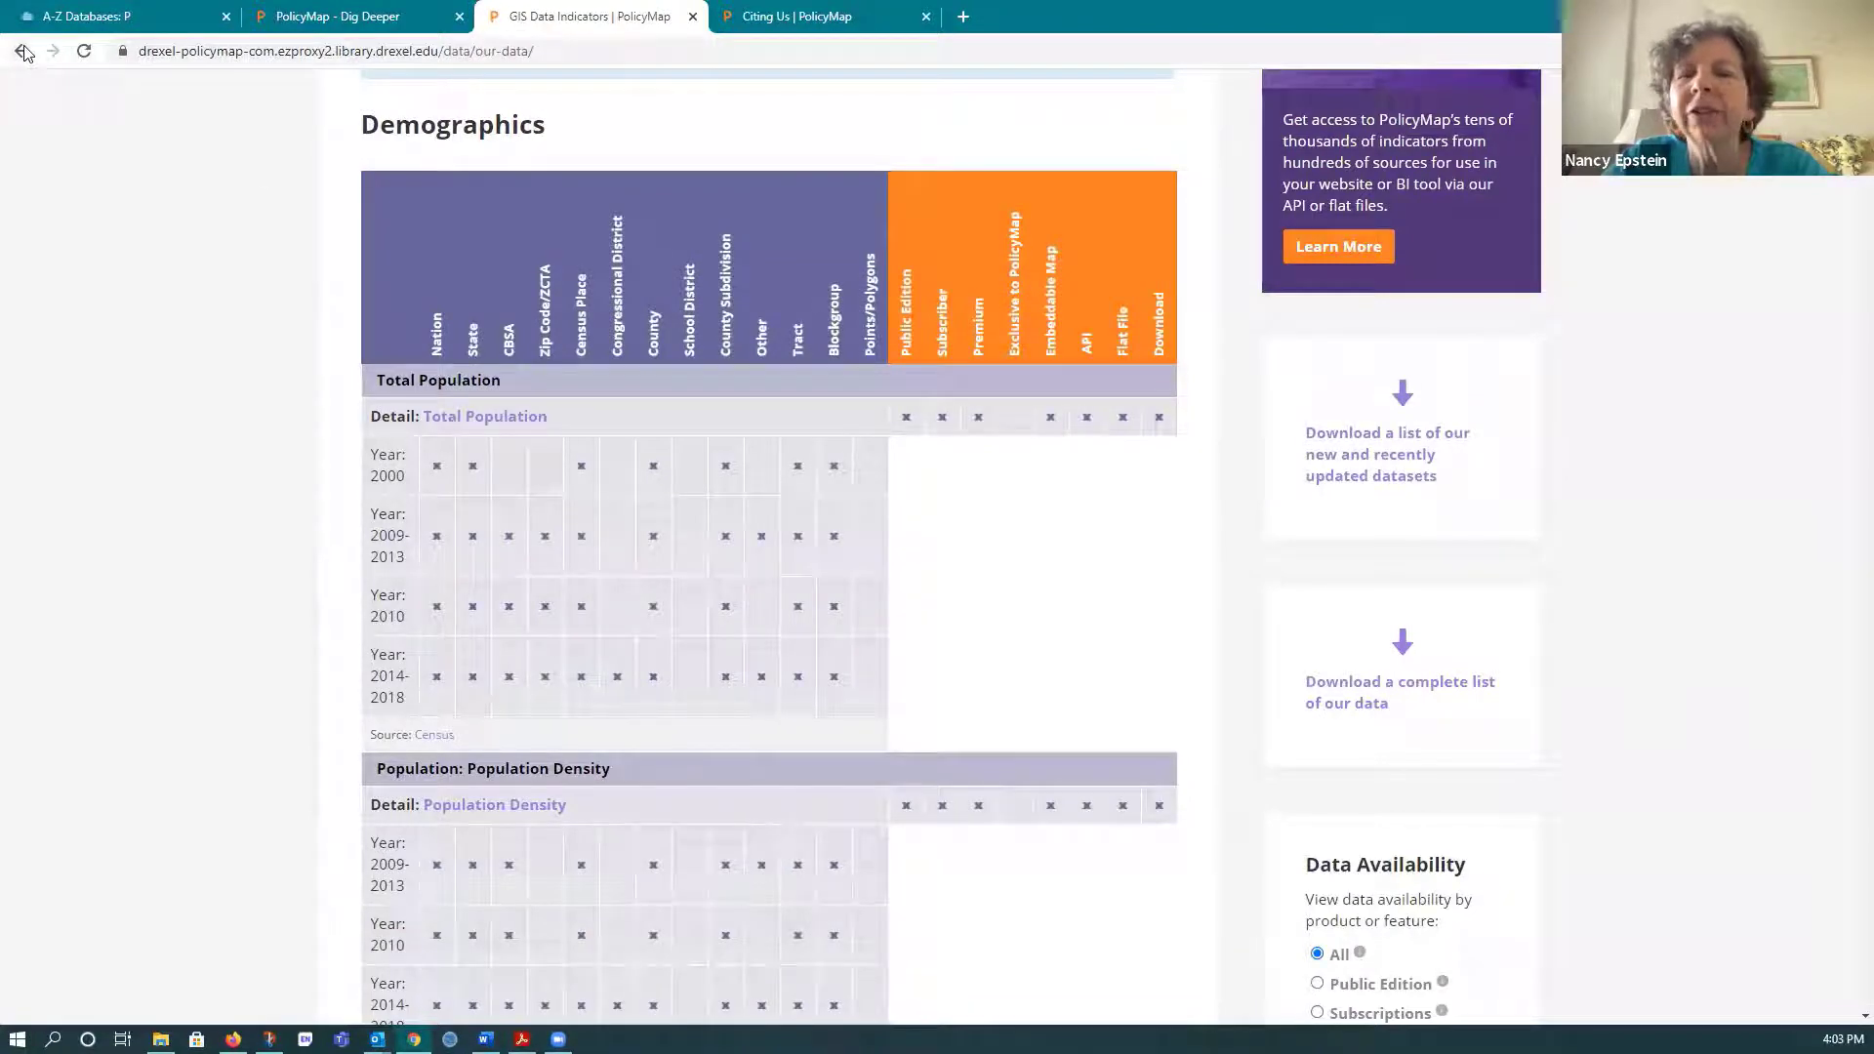
- Return to the 3-layer map and add the Median Value home values data layer from the Housing data
left_click(22, 51)
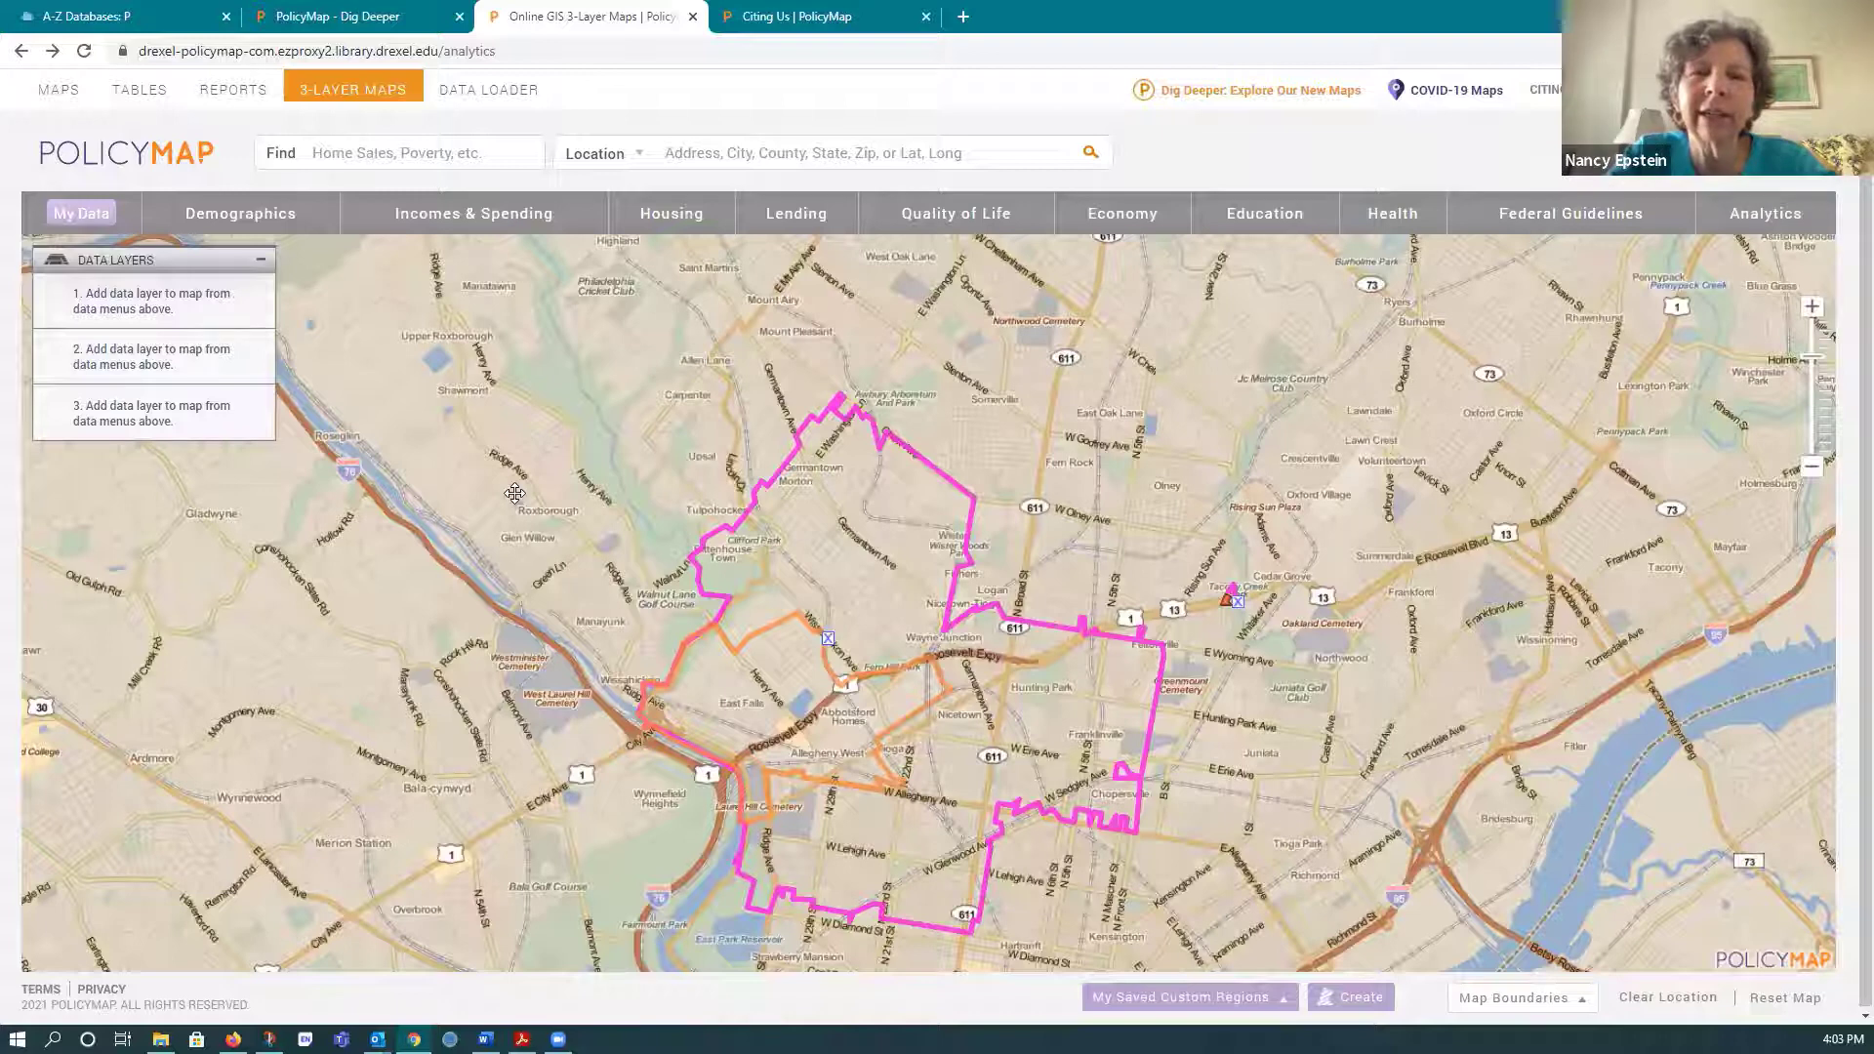
left_click(666, 216)
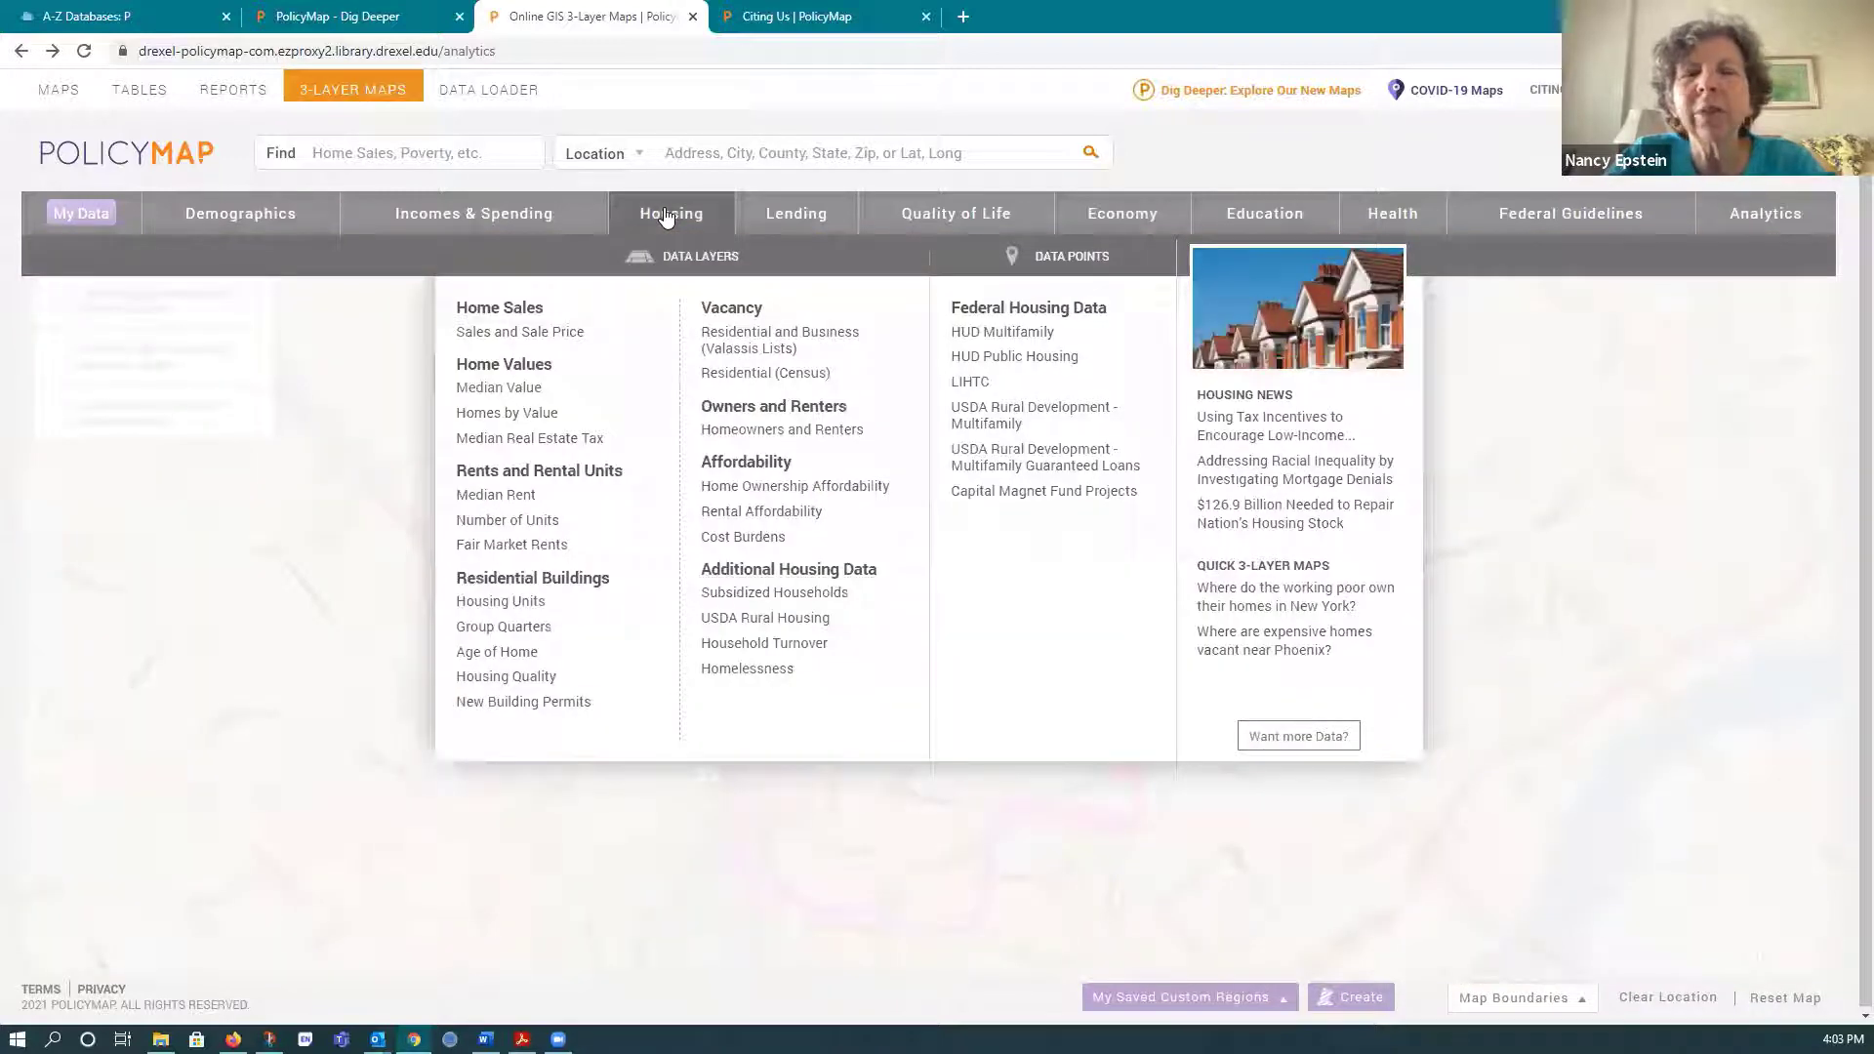
left_click(529, 390)
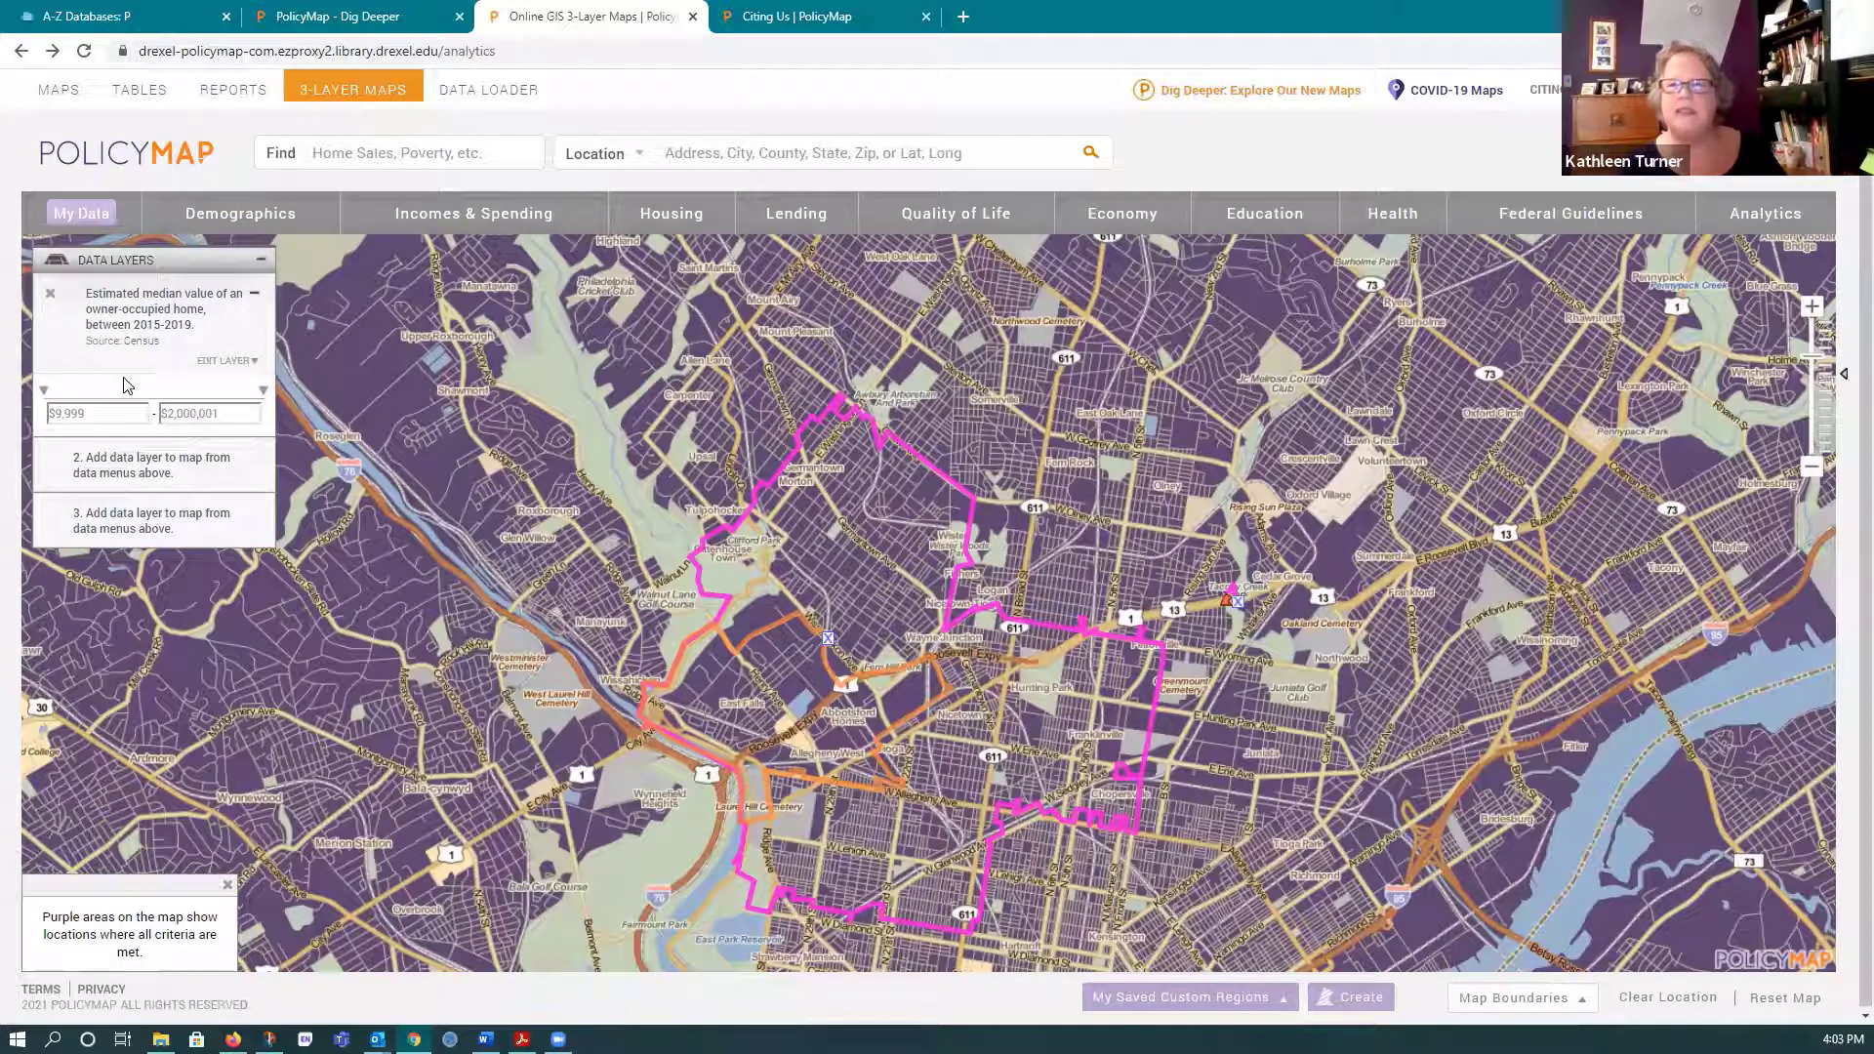
- Check the year, variable and shading options of the median home value layer and browse the Lending and Demographics data lists
left_click(251, 362)
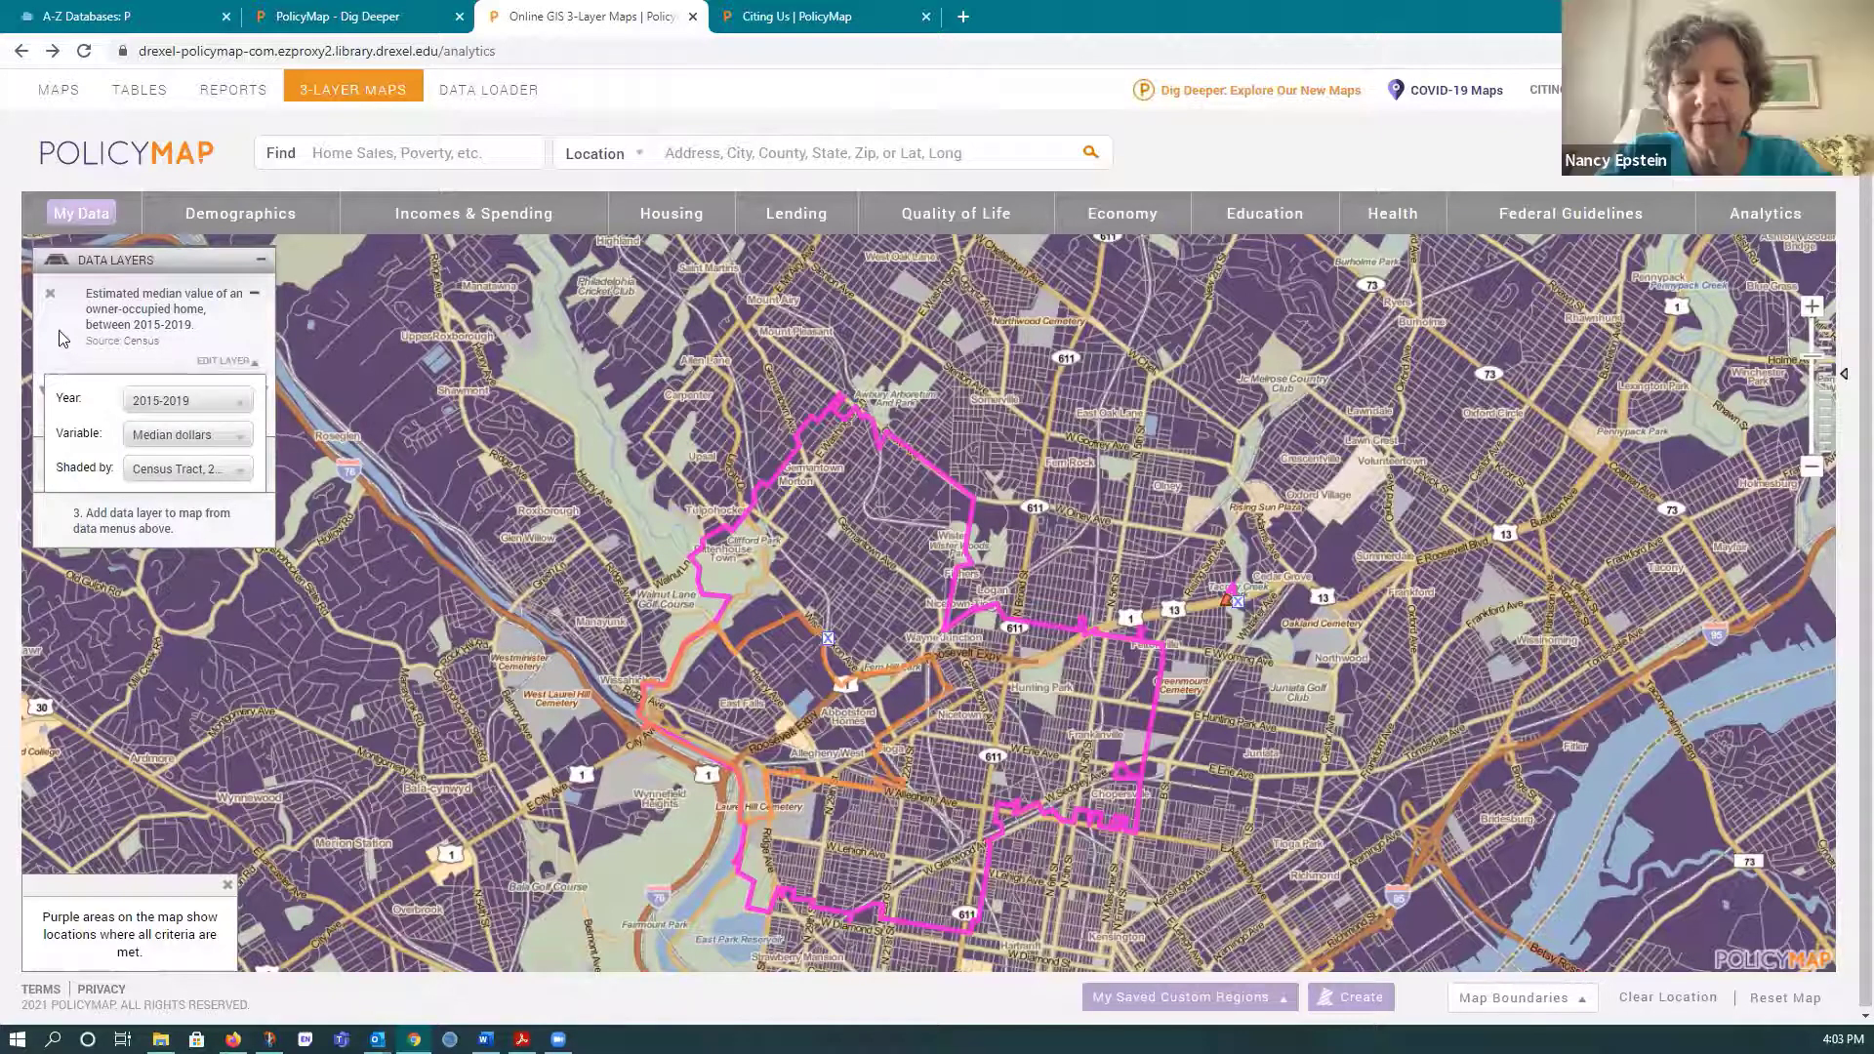
left_click(251, 362)
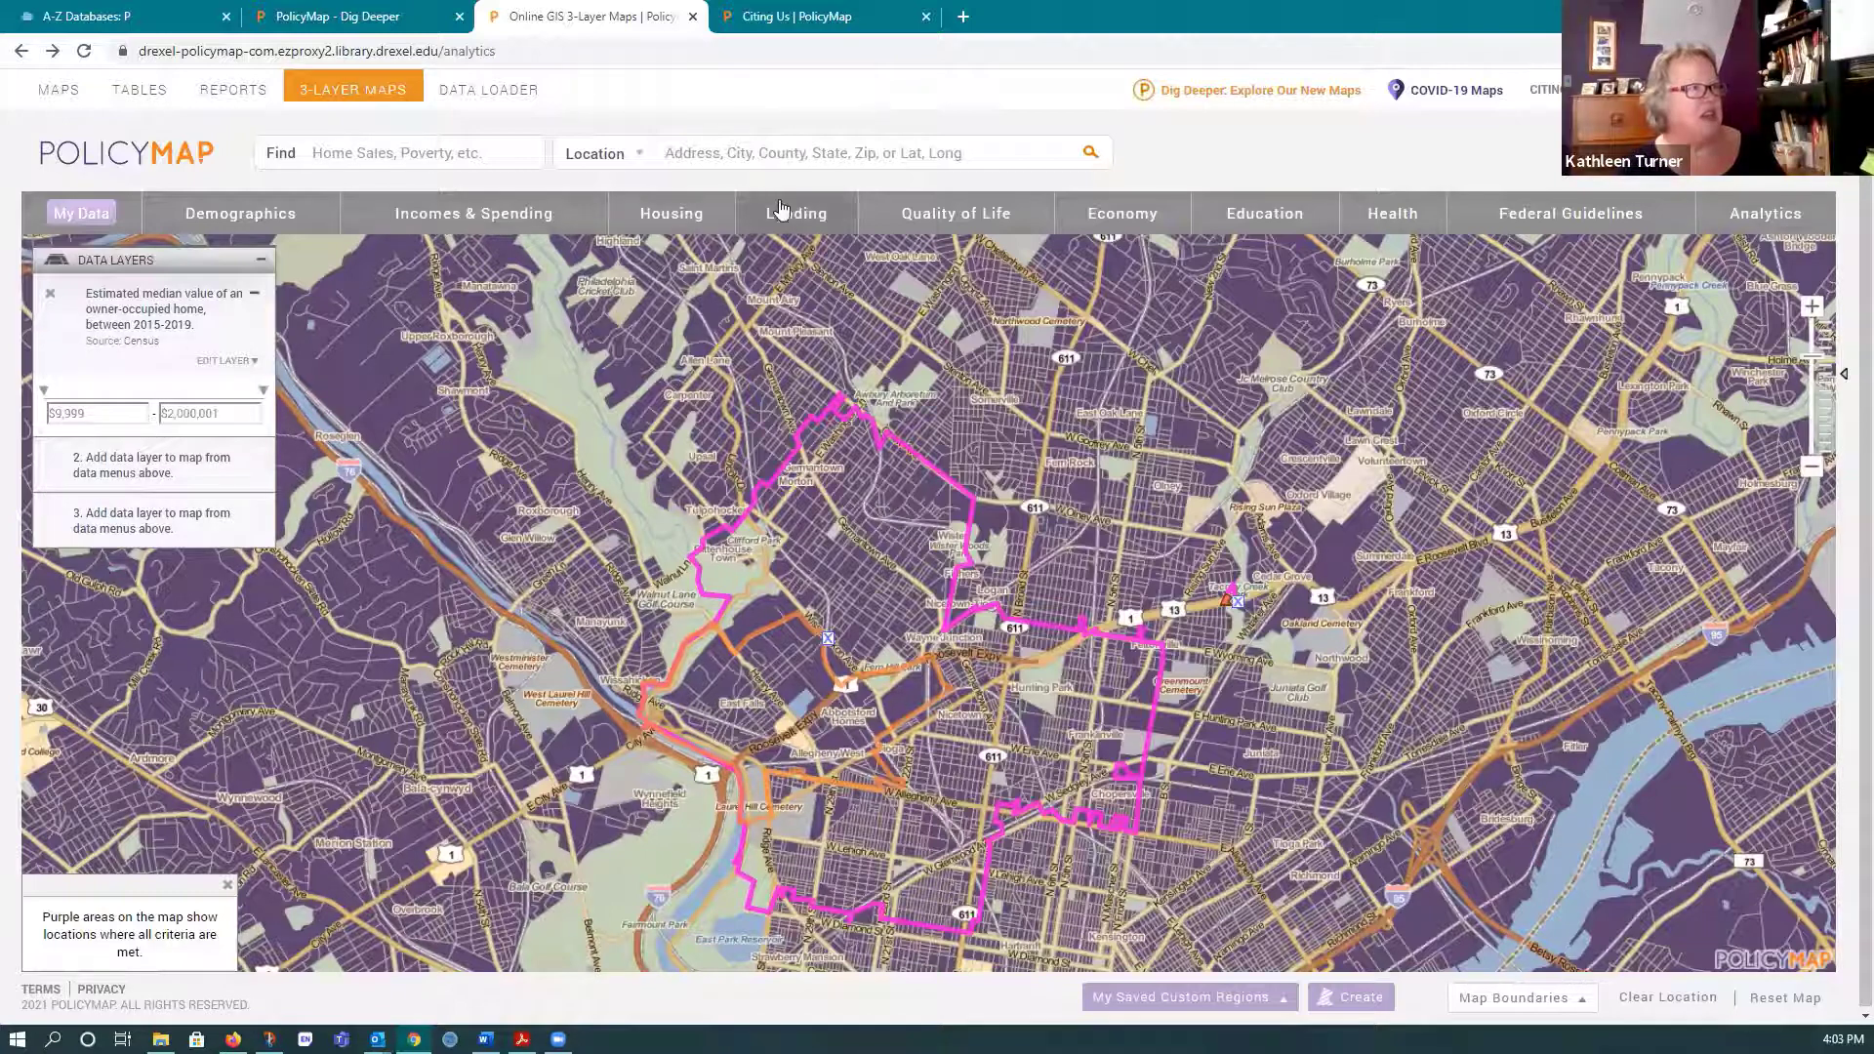
left_click(815, 217)
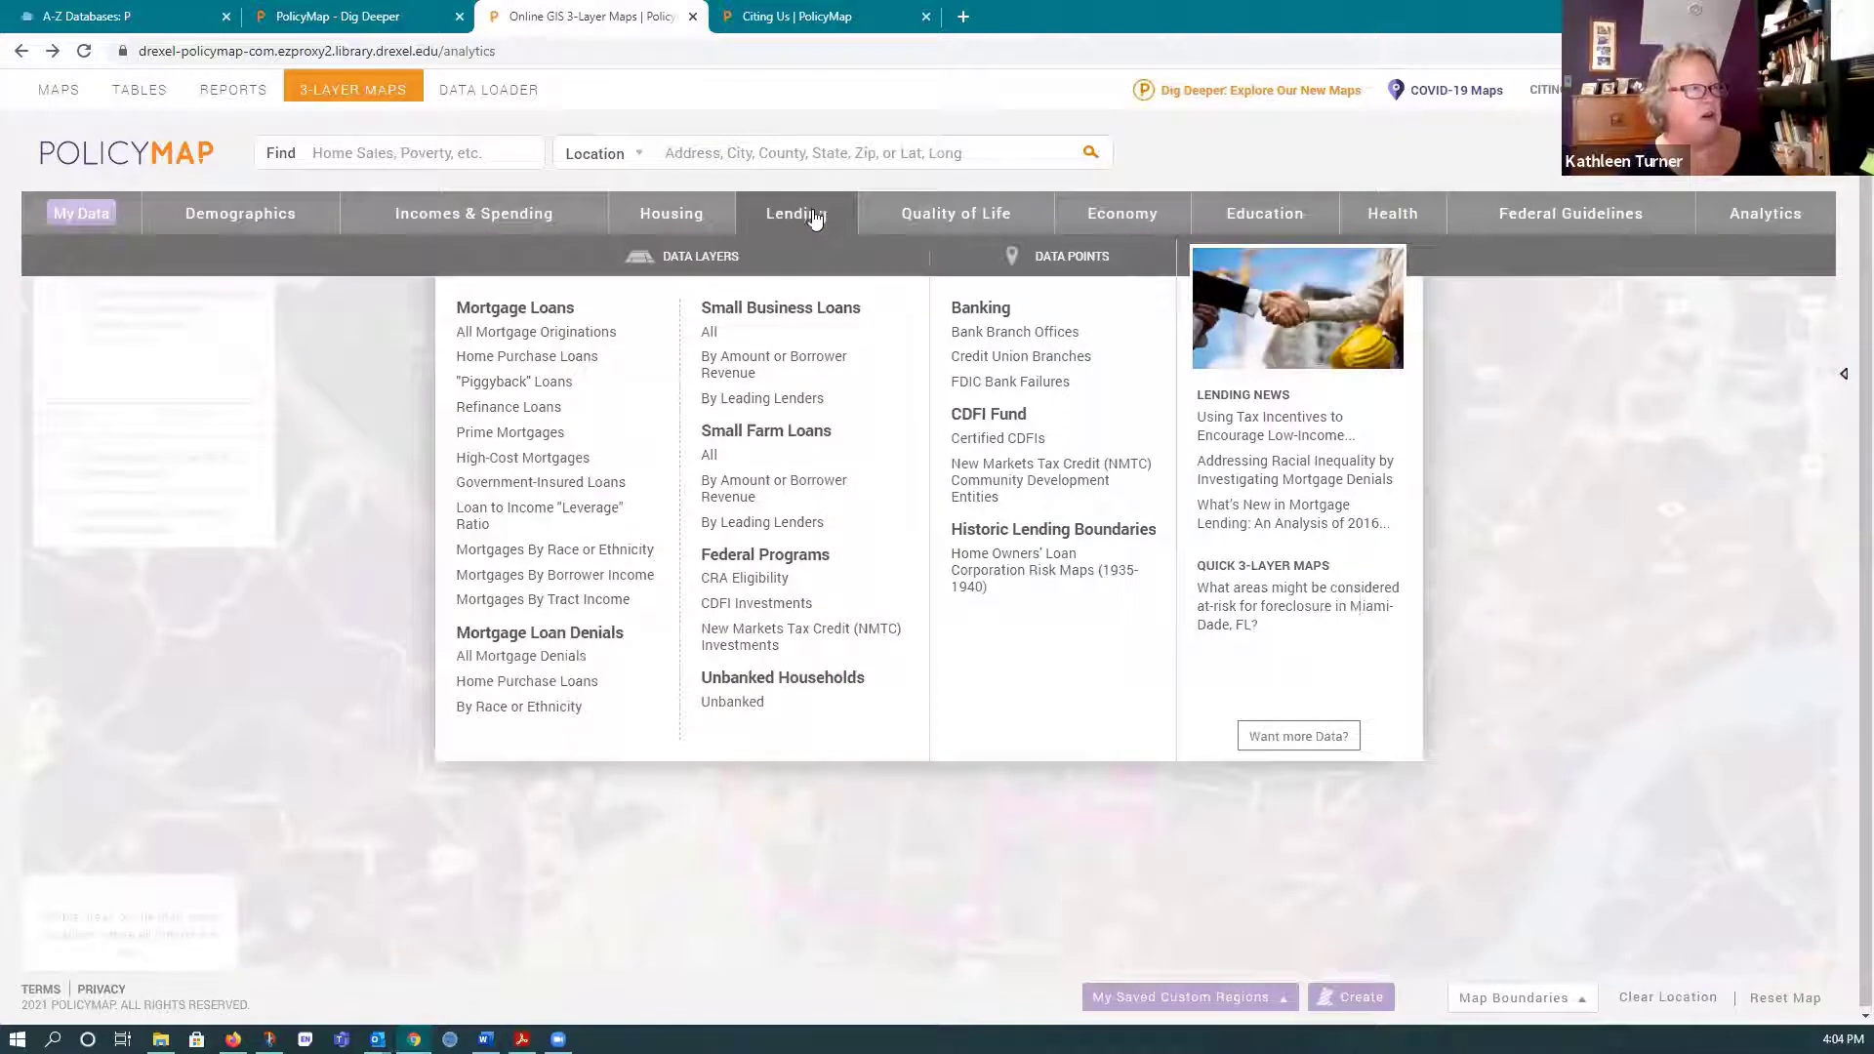
mouse_move(739, 364)
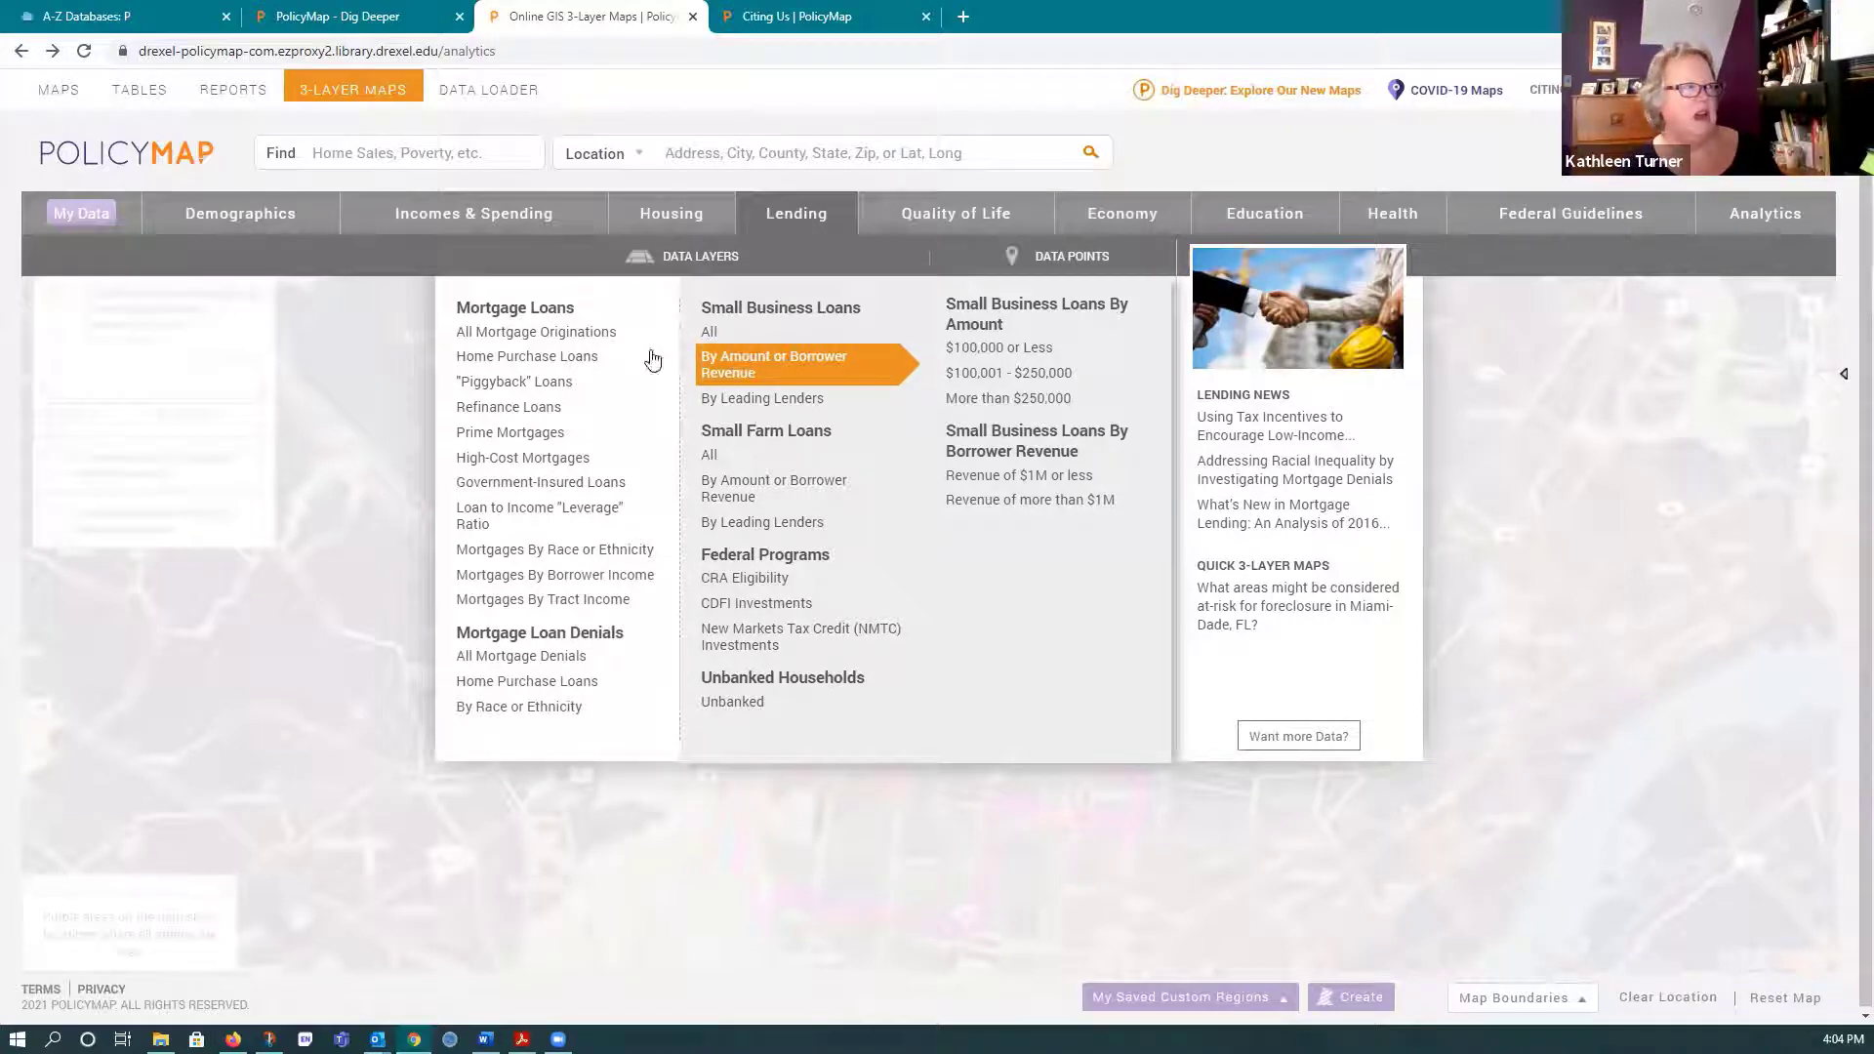
mouse_move(617, 361)
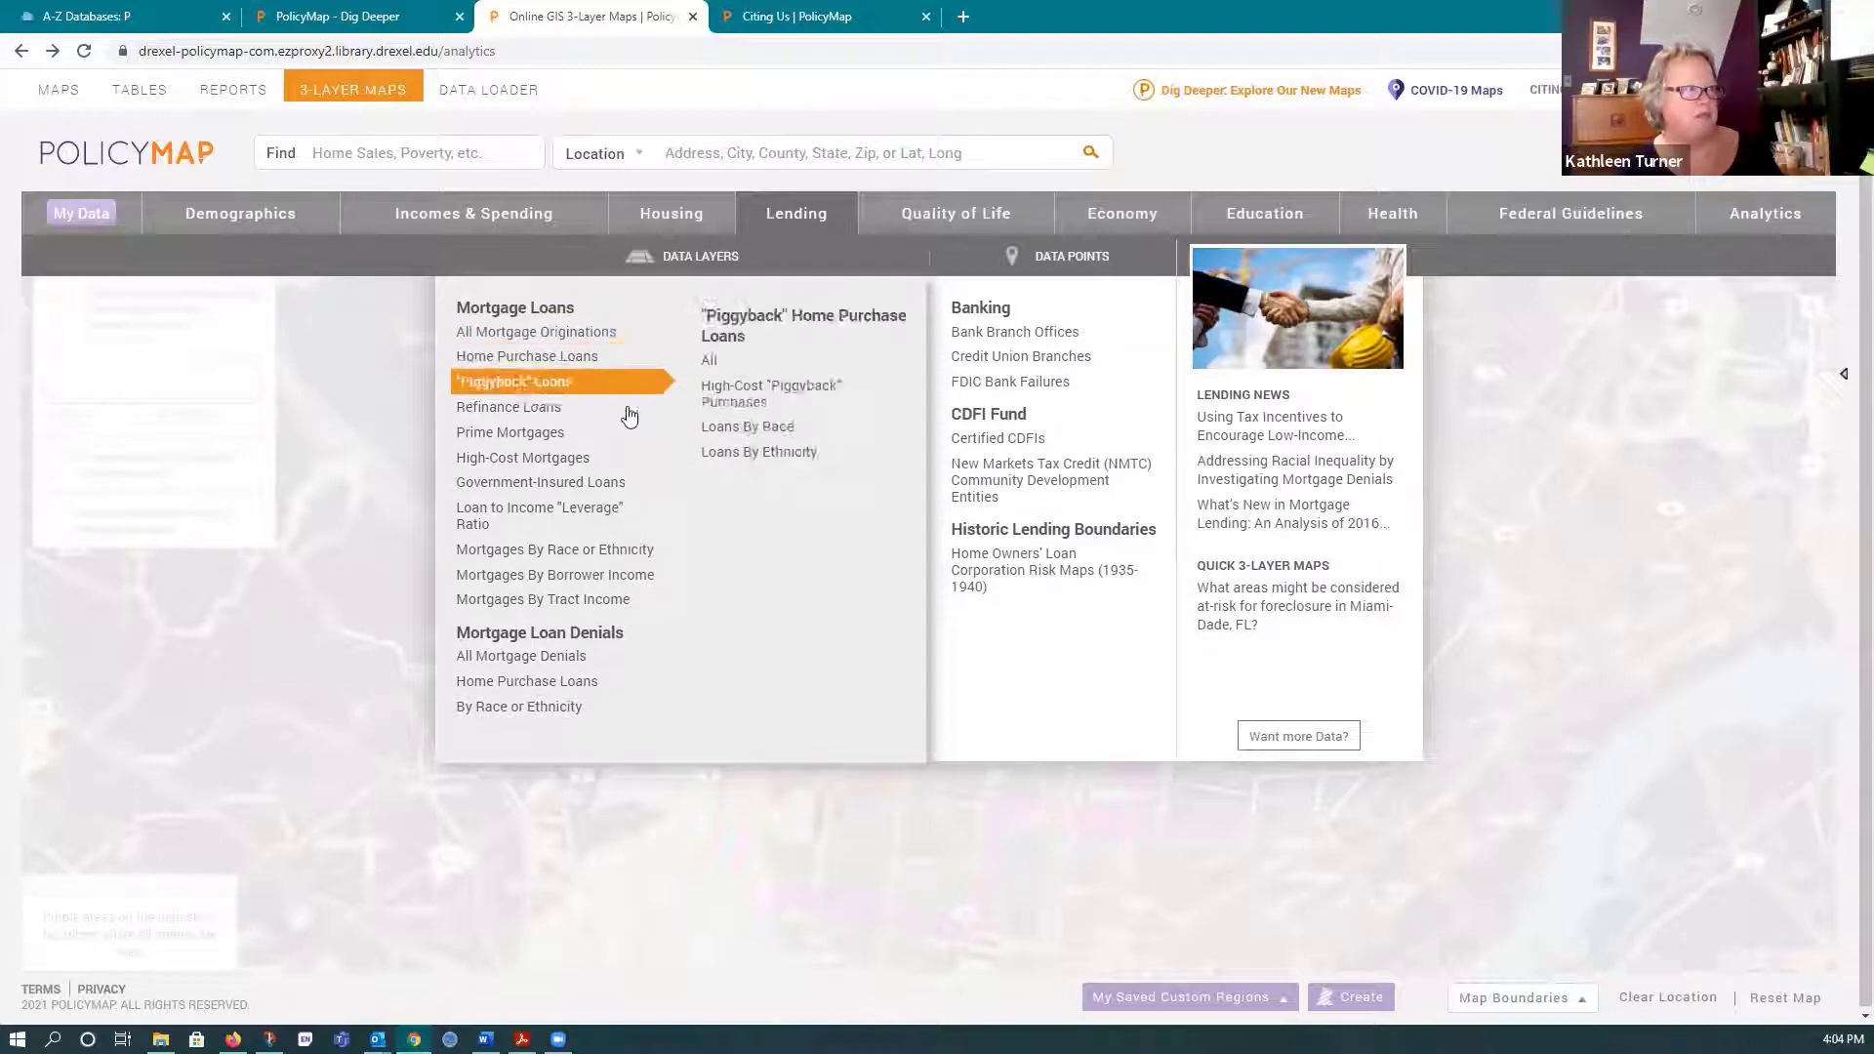
mouse_move(606, 589)
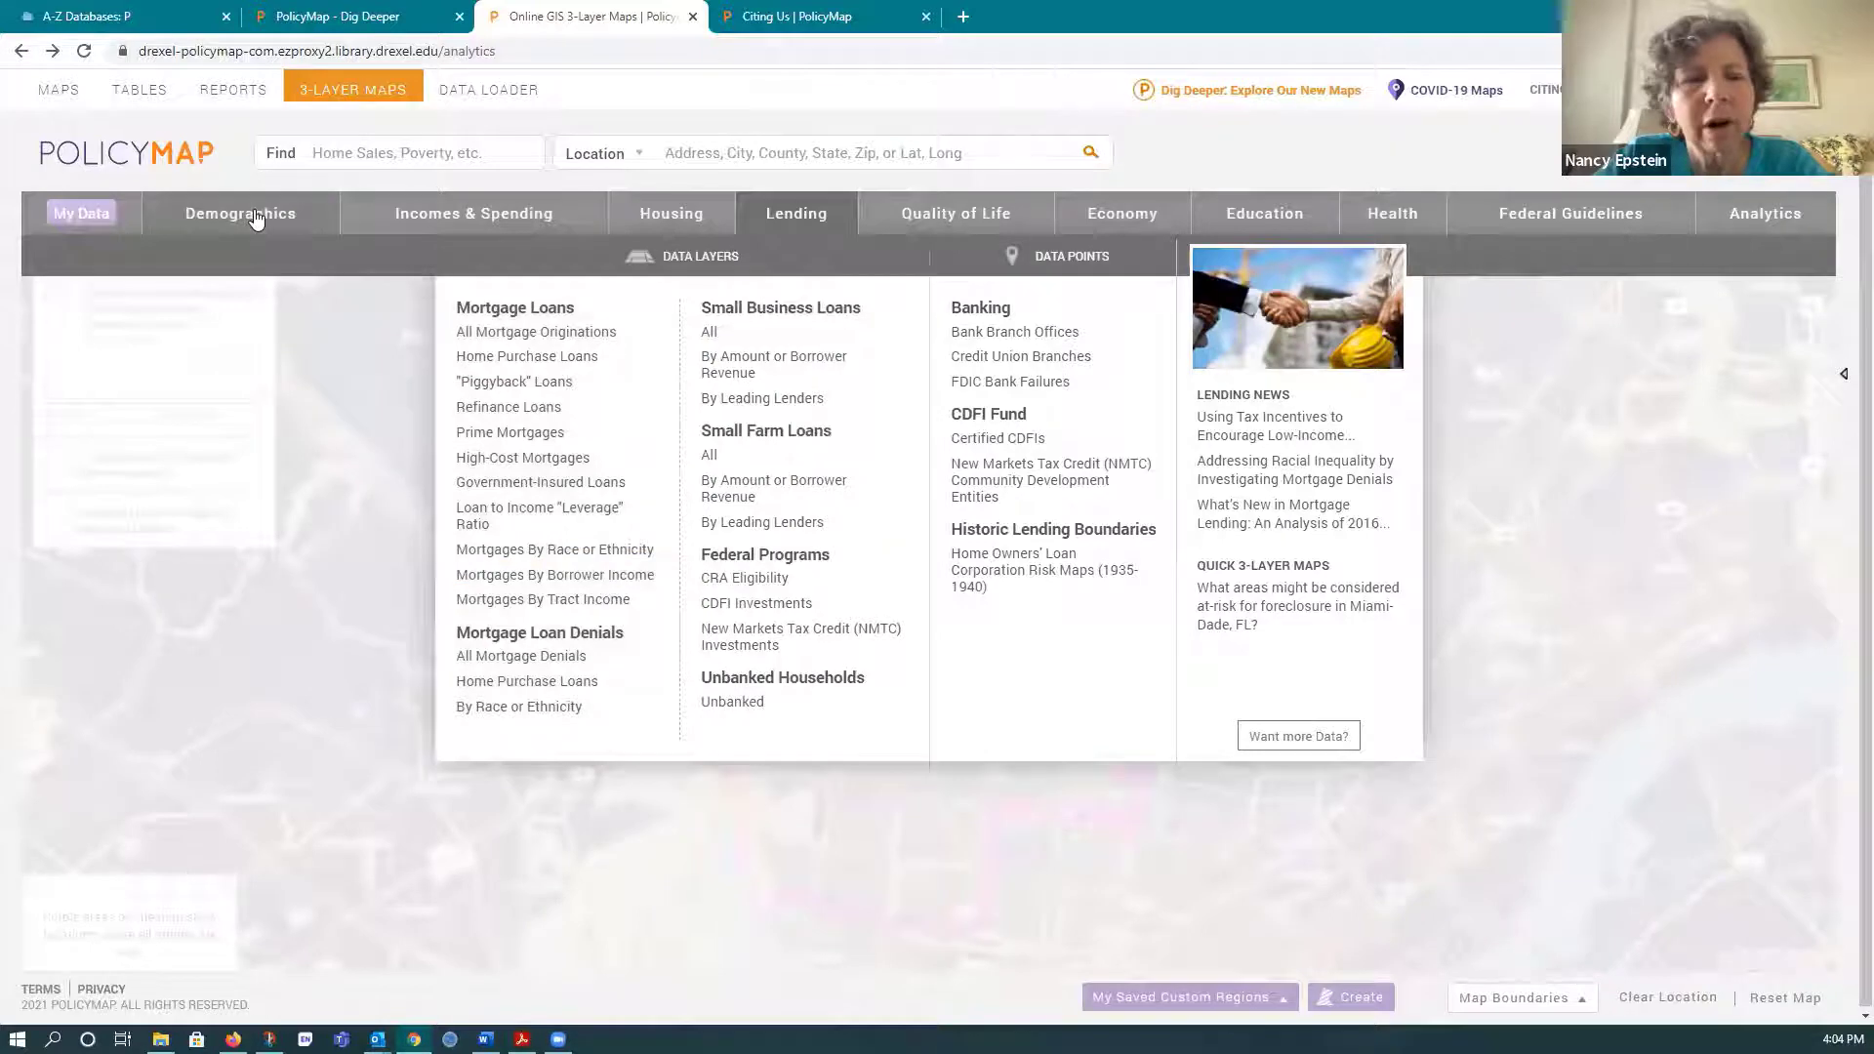
mouse_move(257, 219)
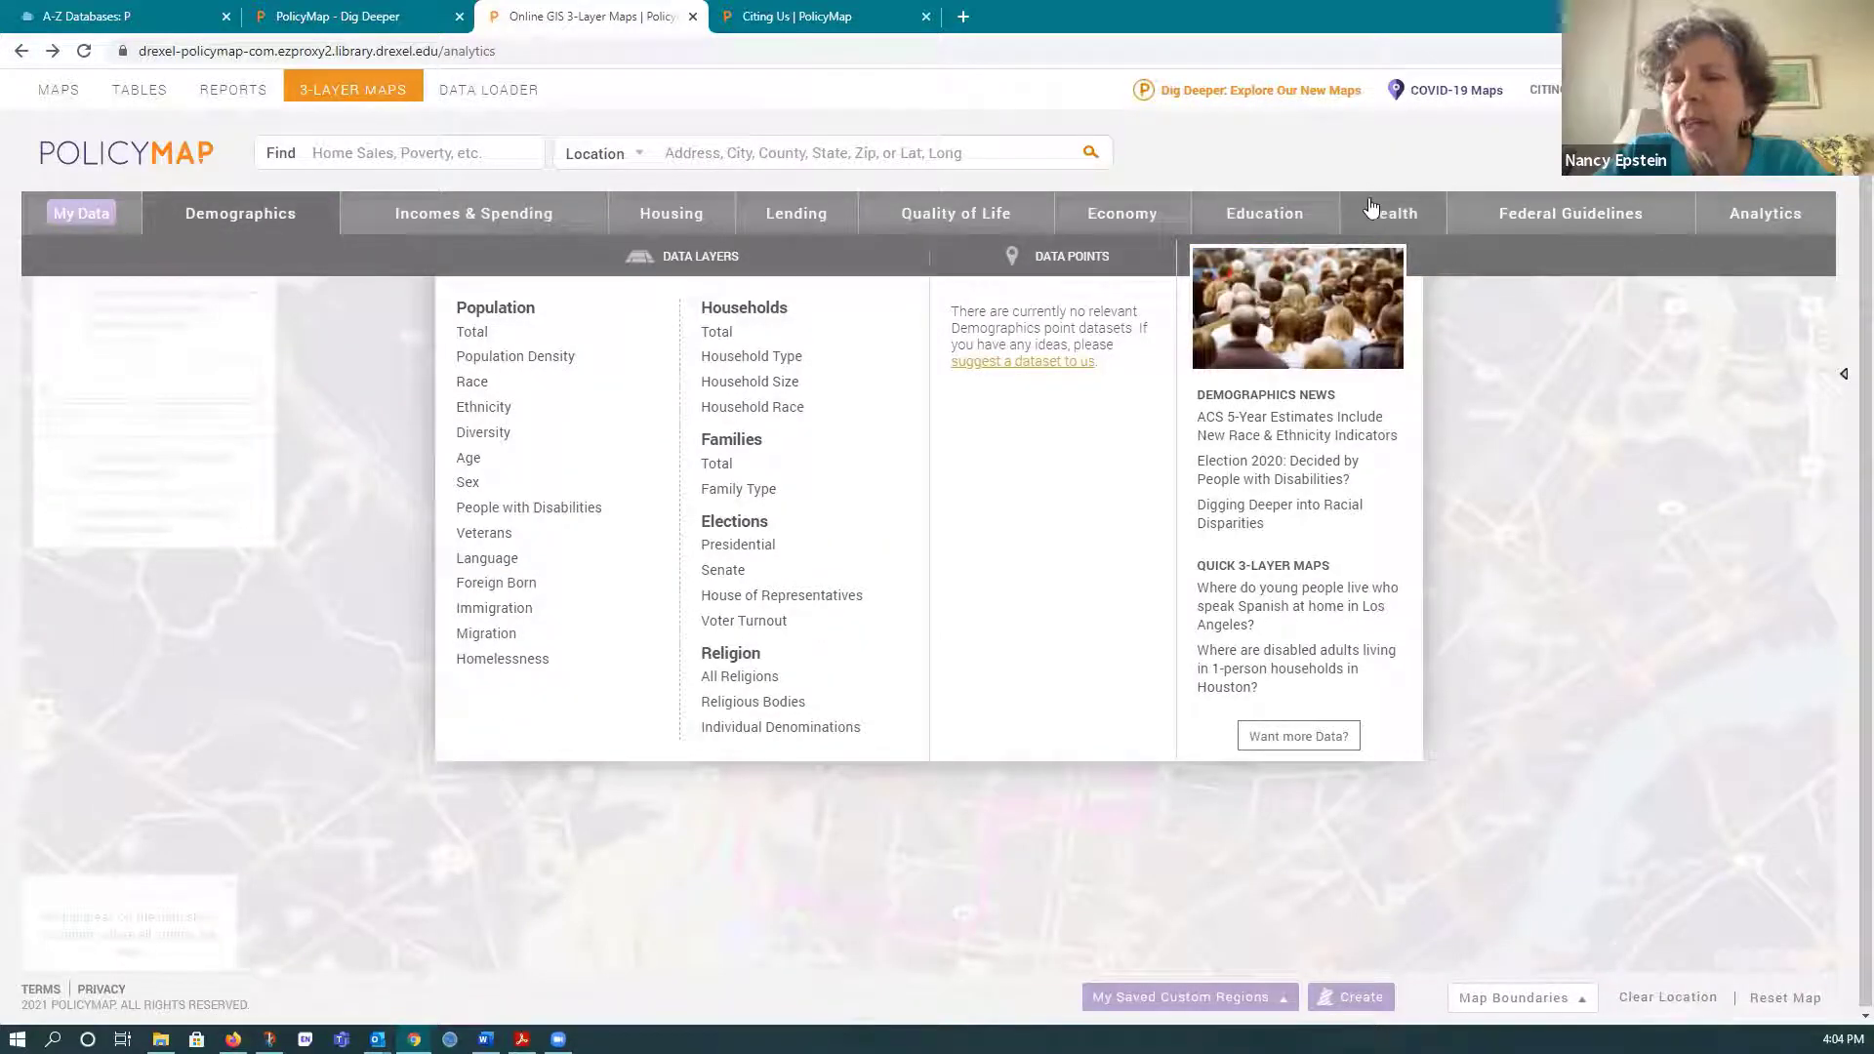
left_click(244, 212)
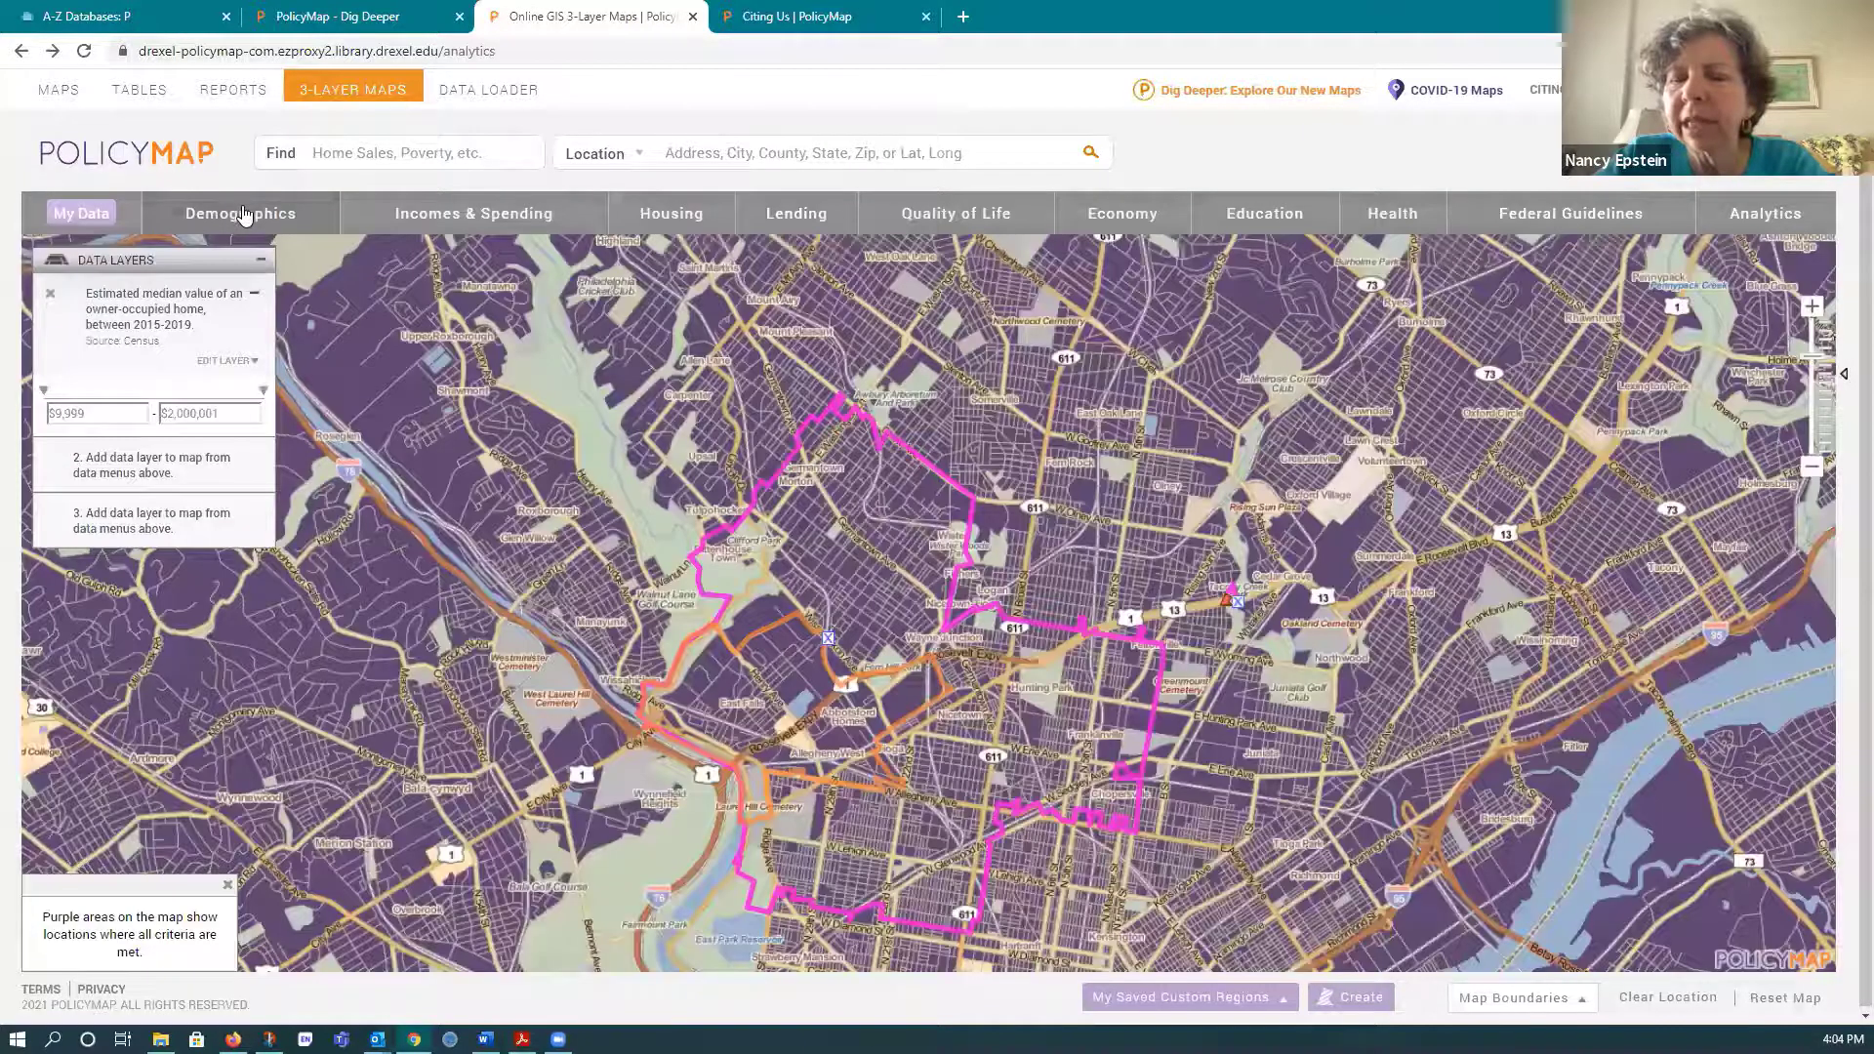
left_click(241, 215)
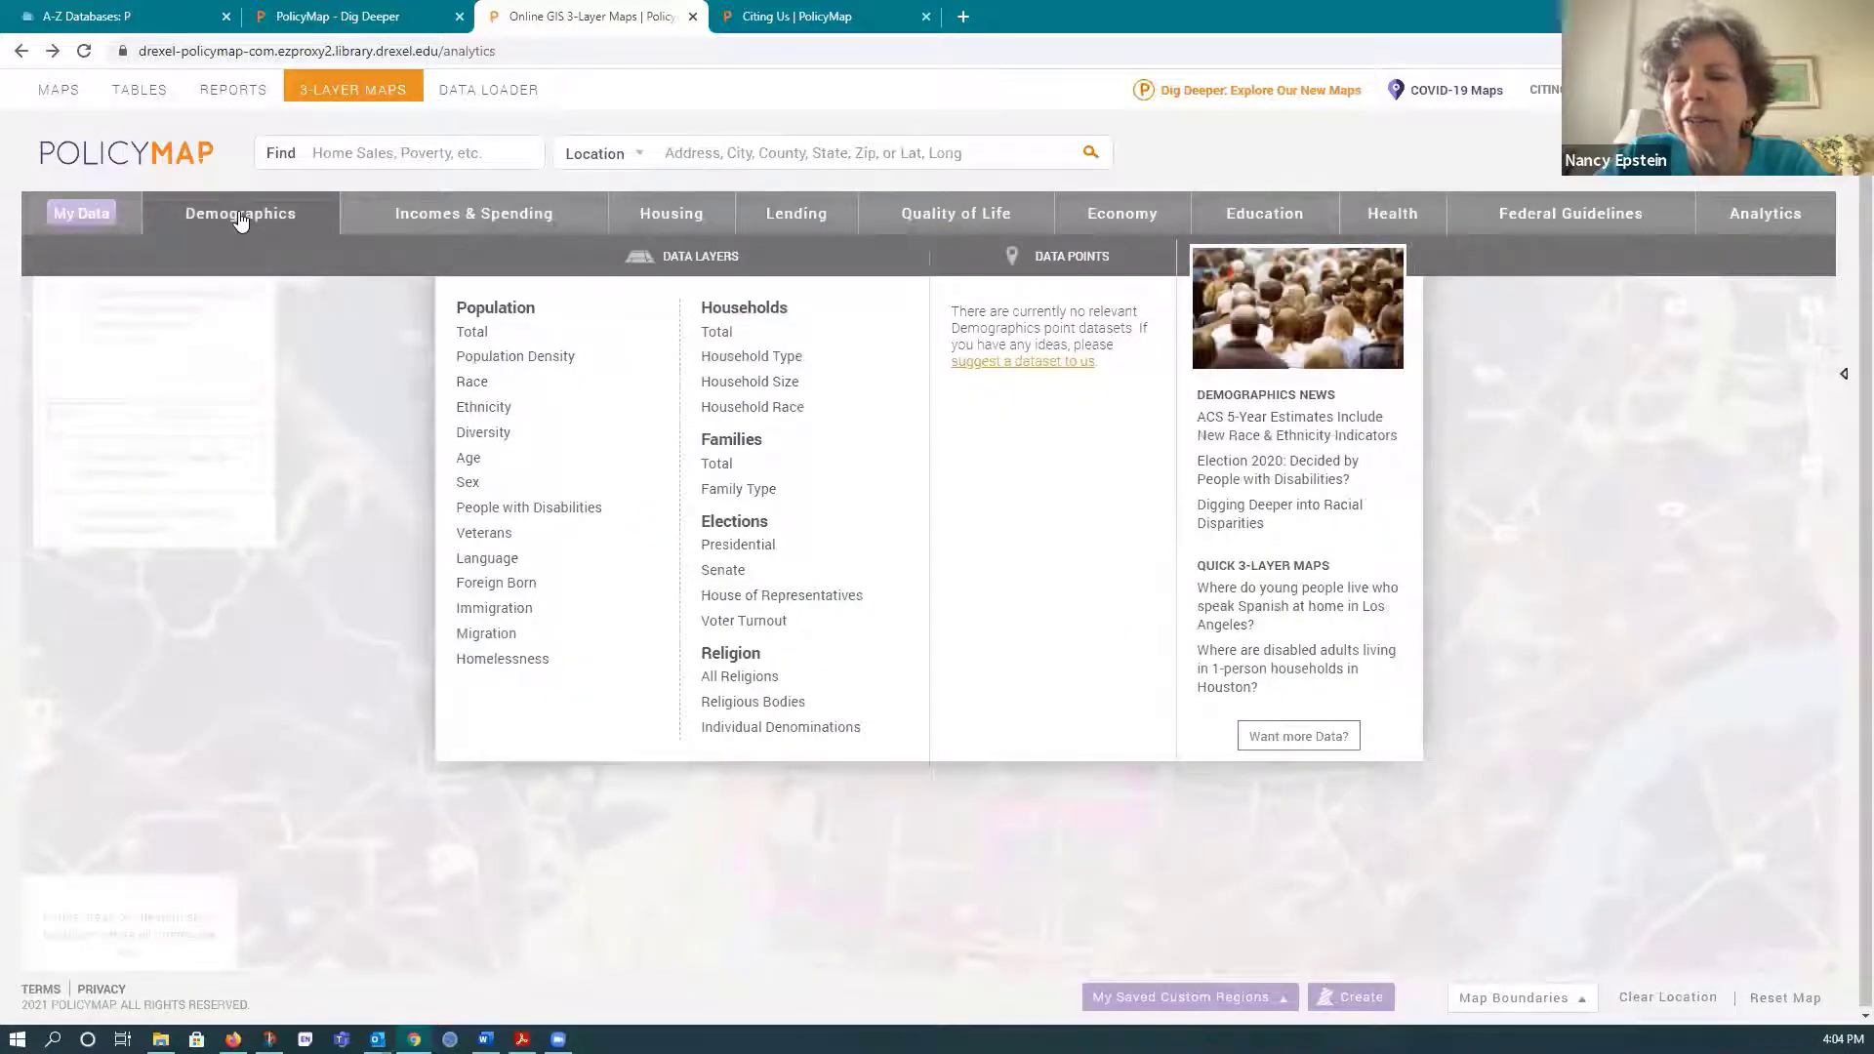
- Add the Very Low Birthweight data layer from the Health birth statistics and check its year, variable and shading options
left_click(1402, 222)
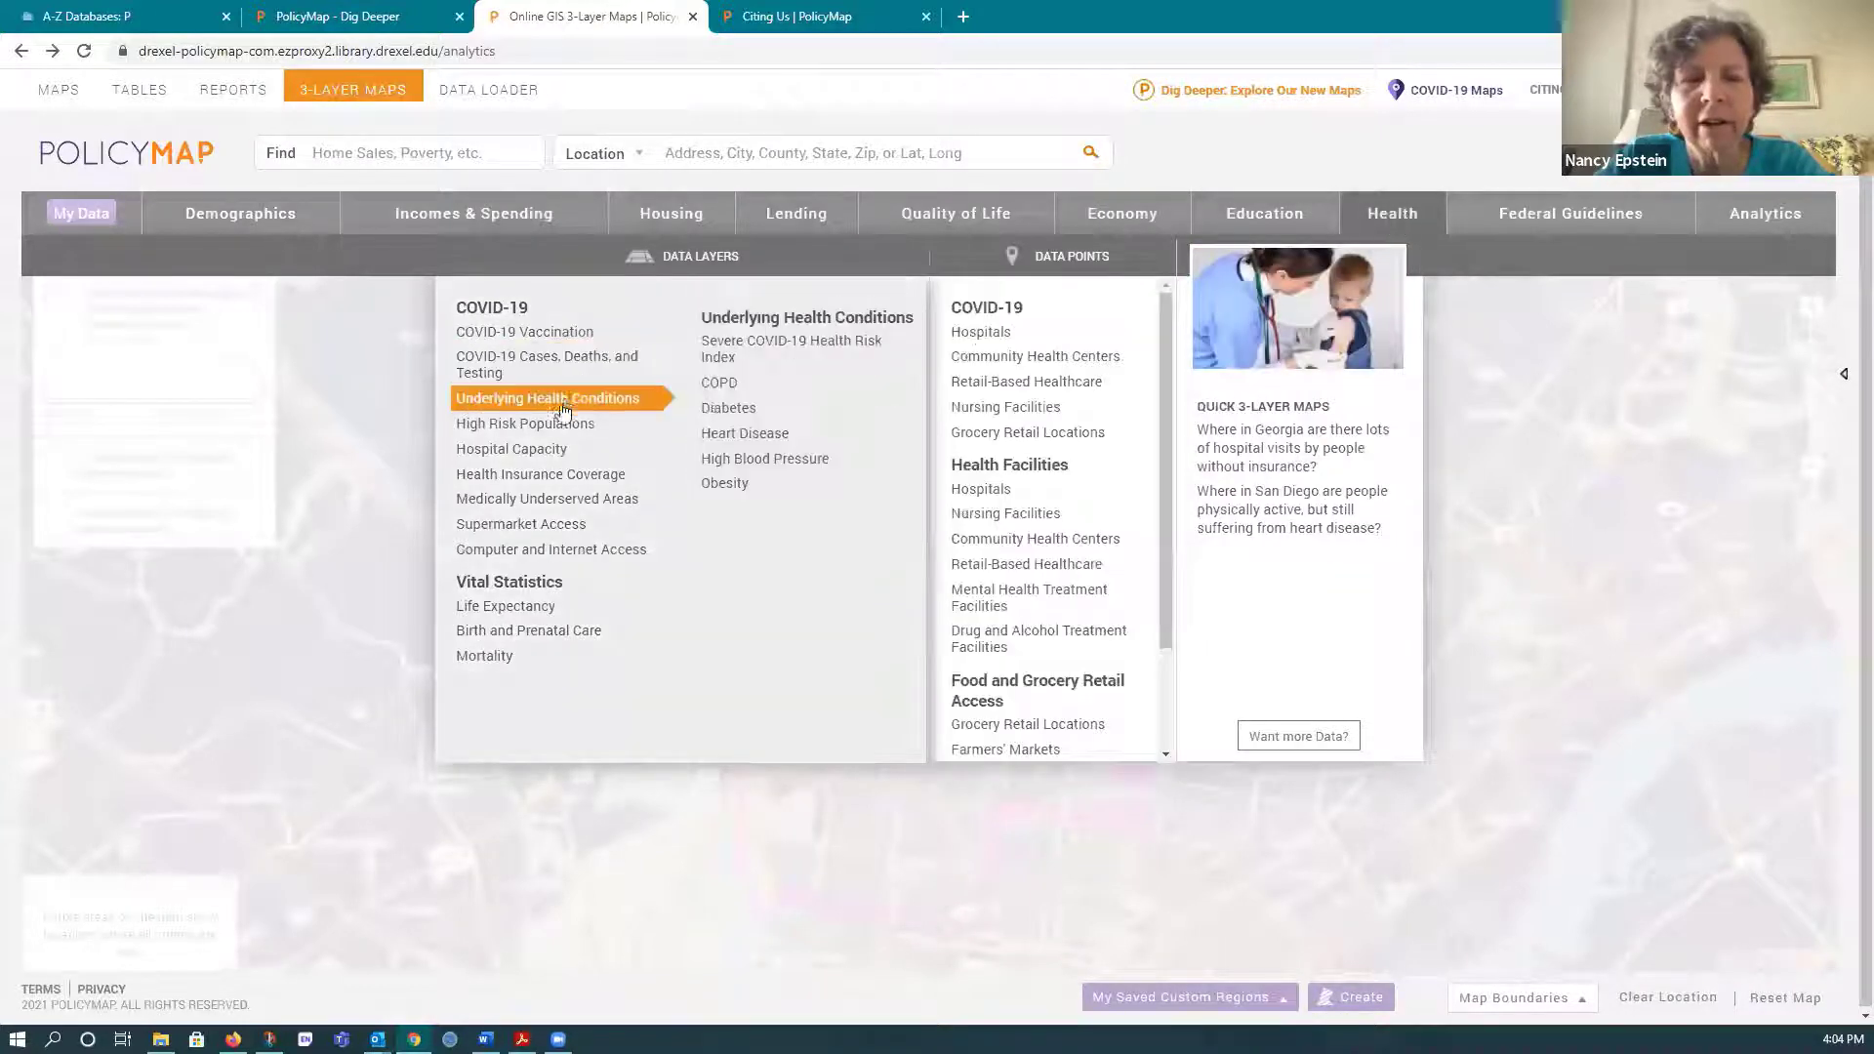
mouse_move(527, 454)
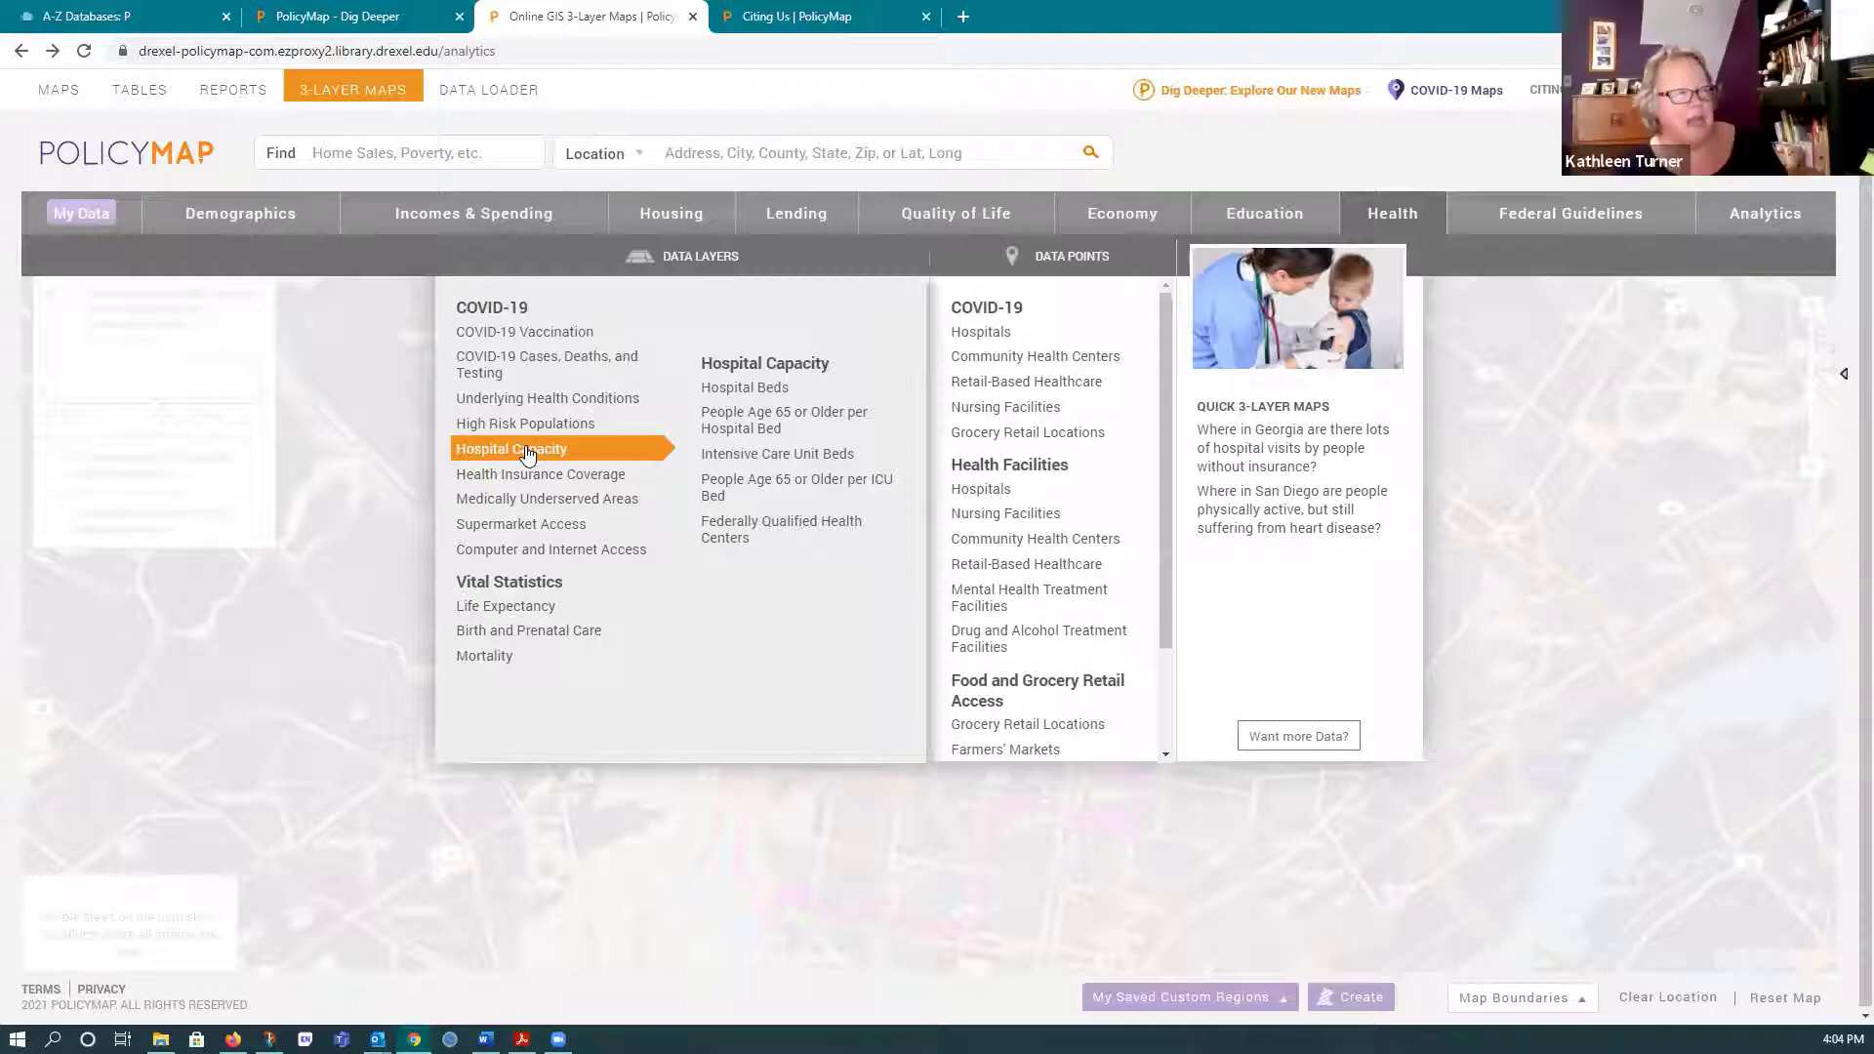
mouse_move(559, 636)
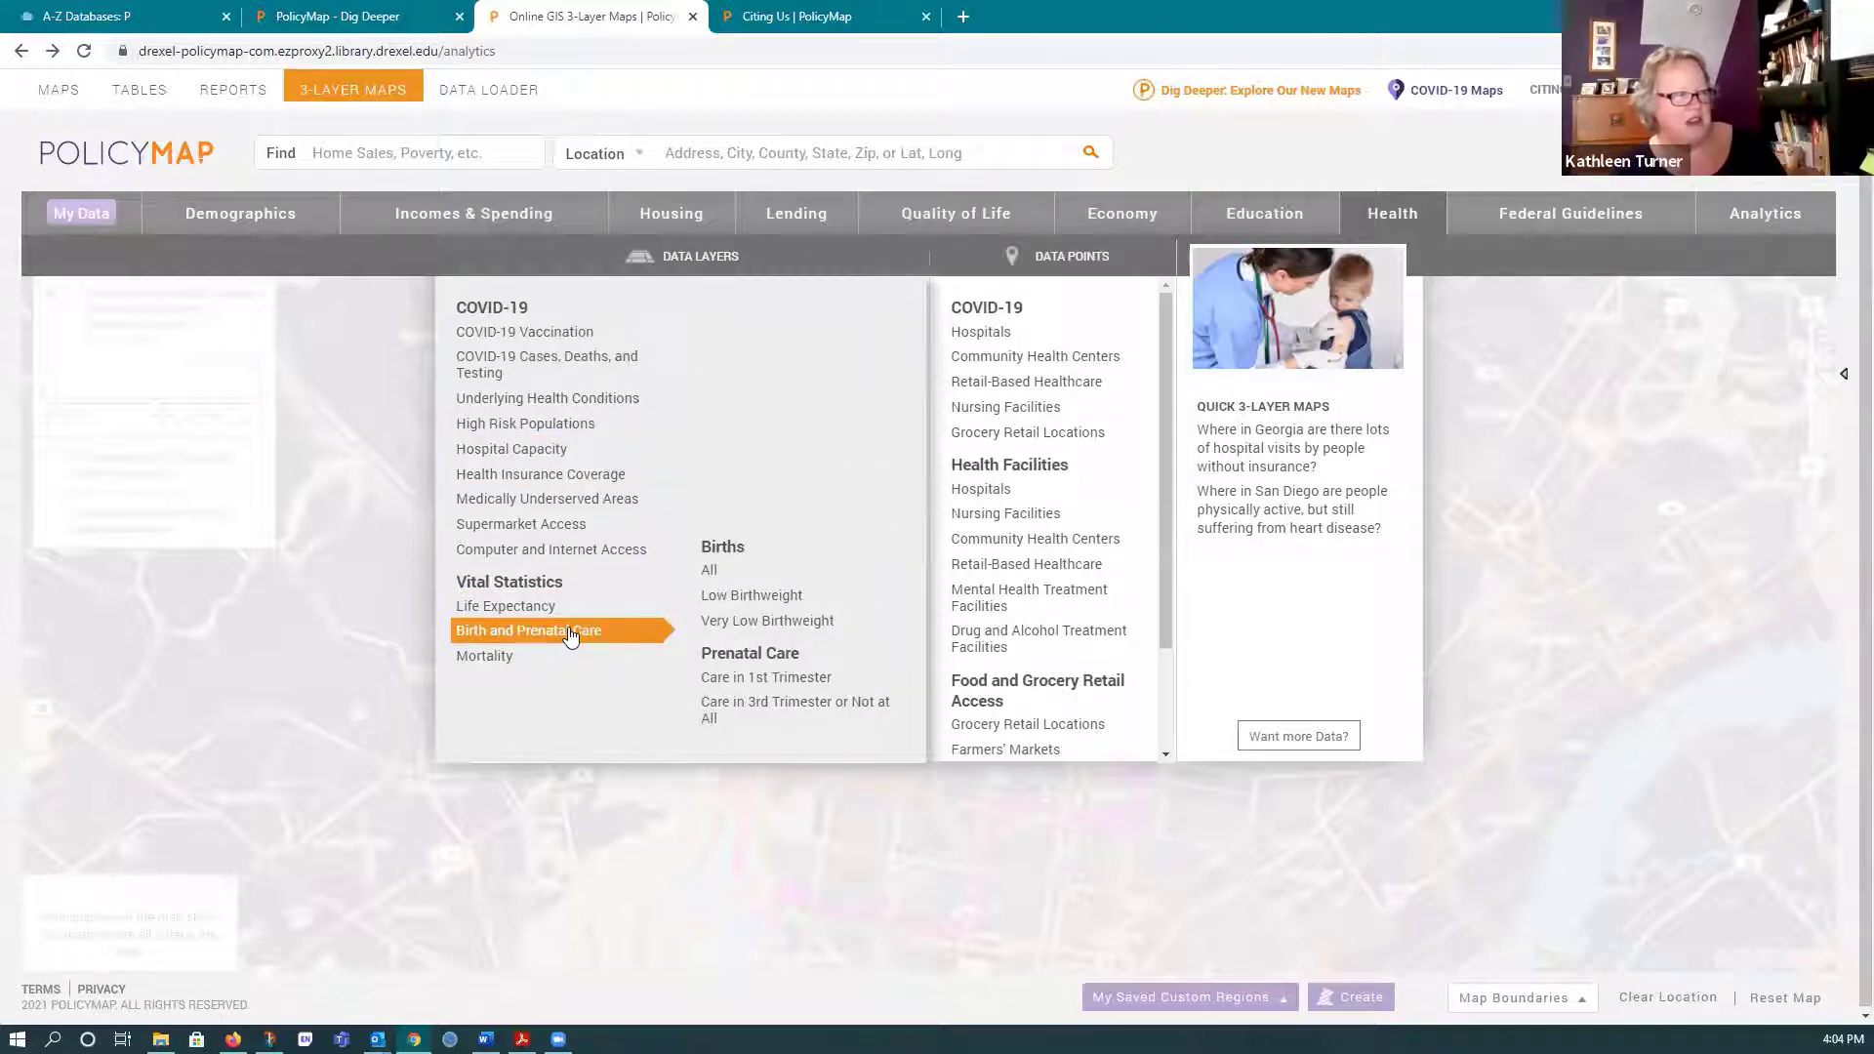
left_click(734, 630)
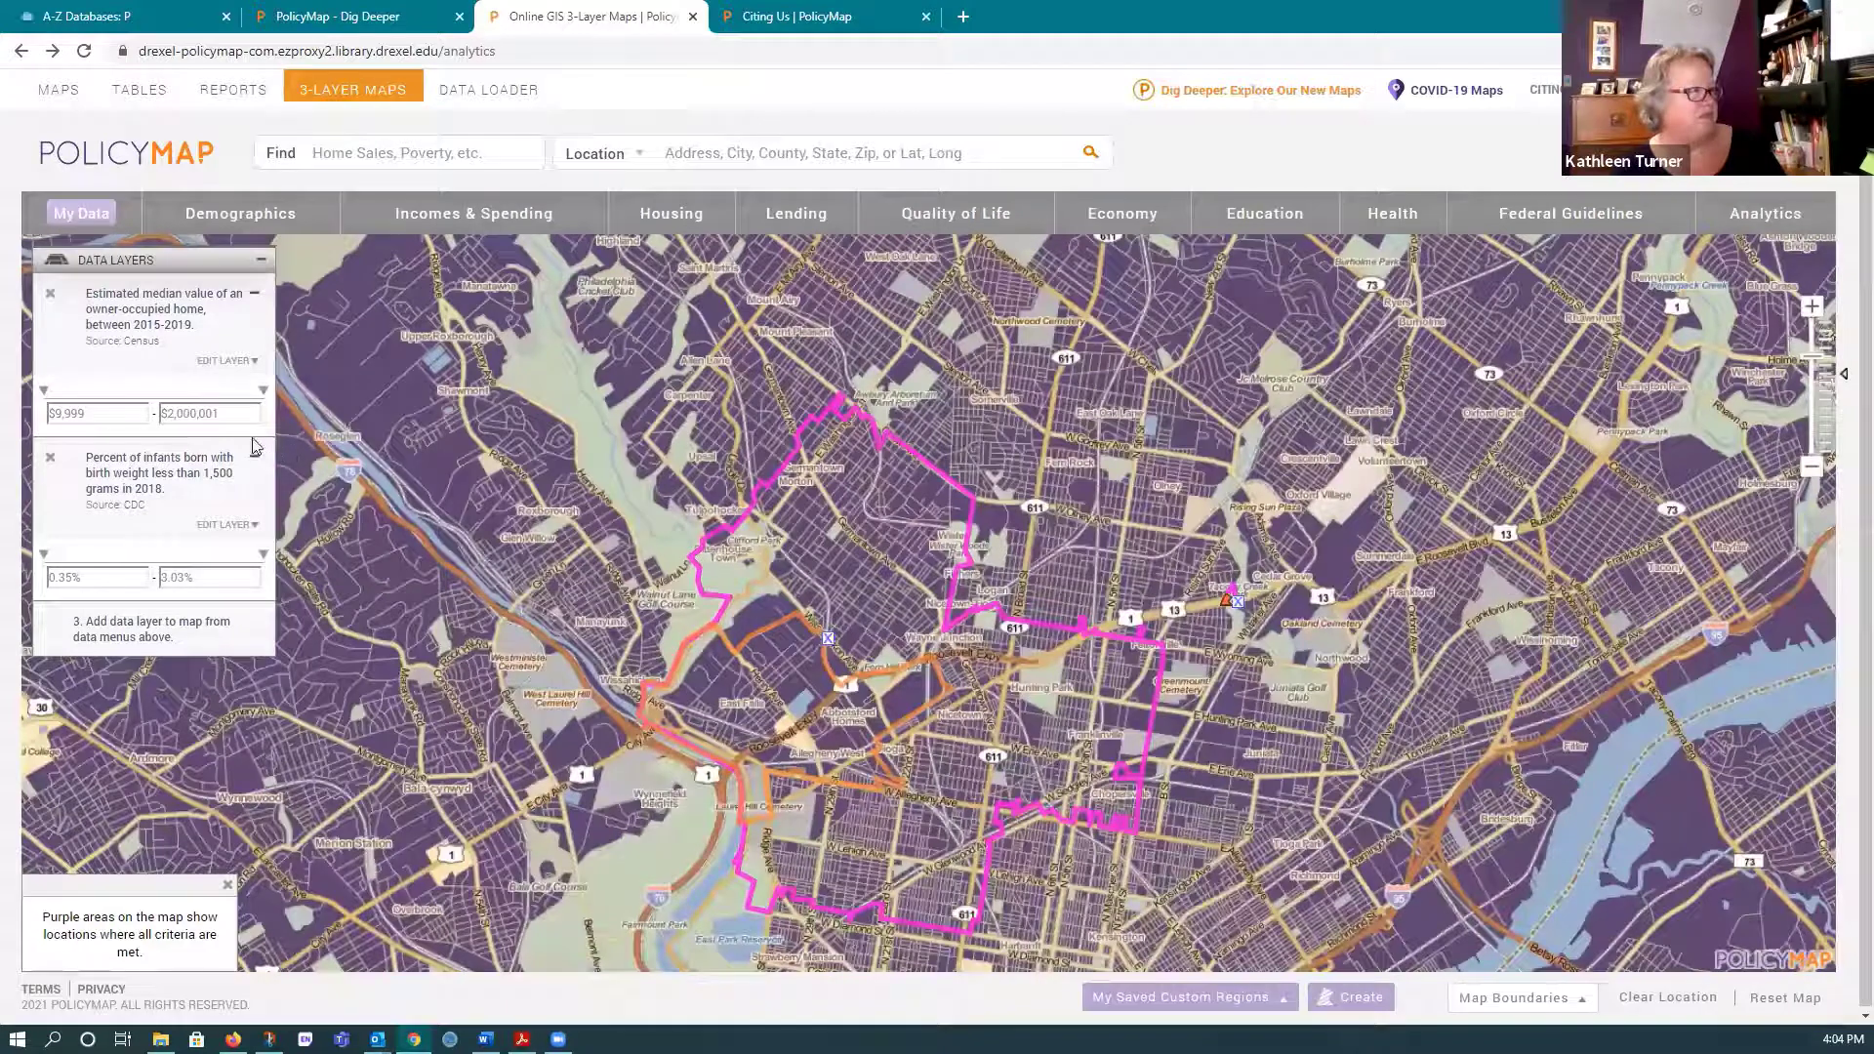
left_click(251, 527)
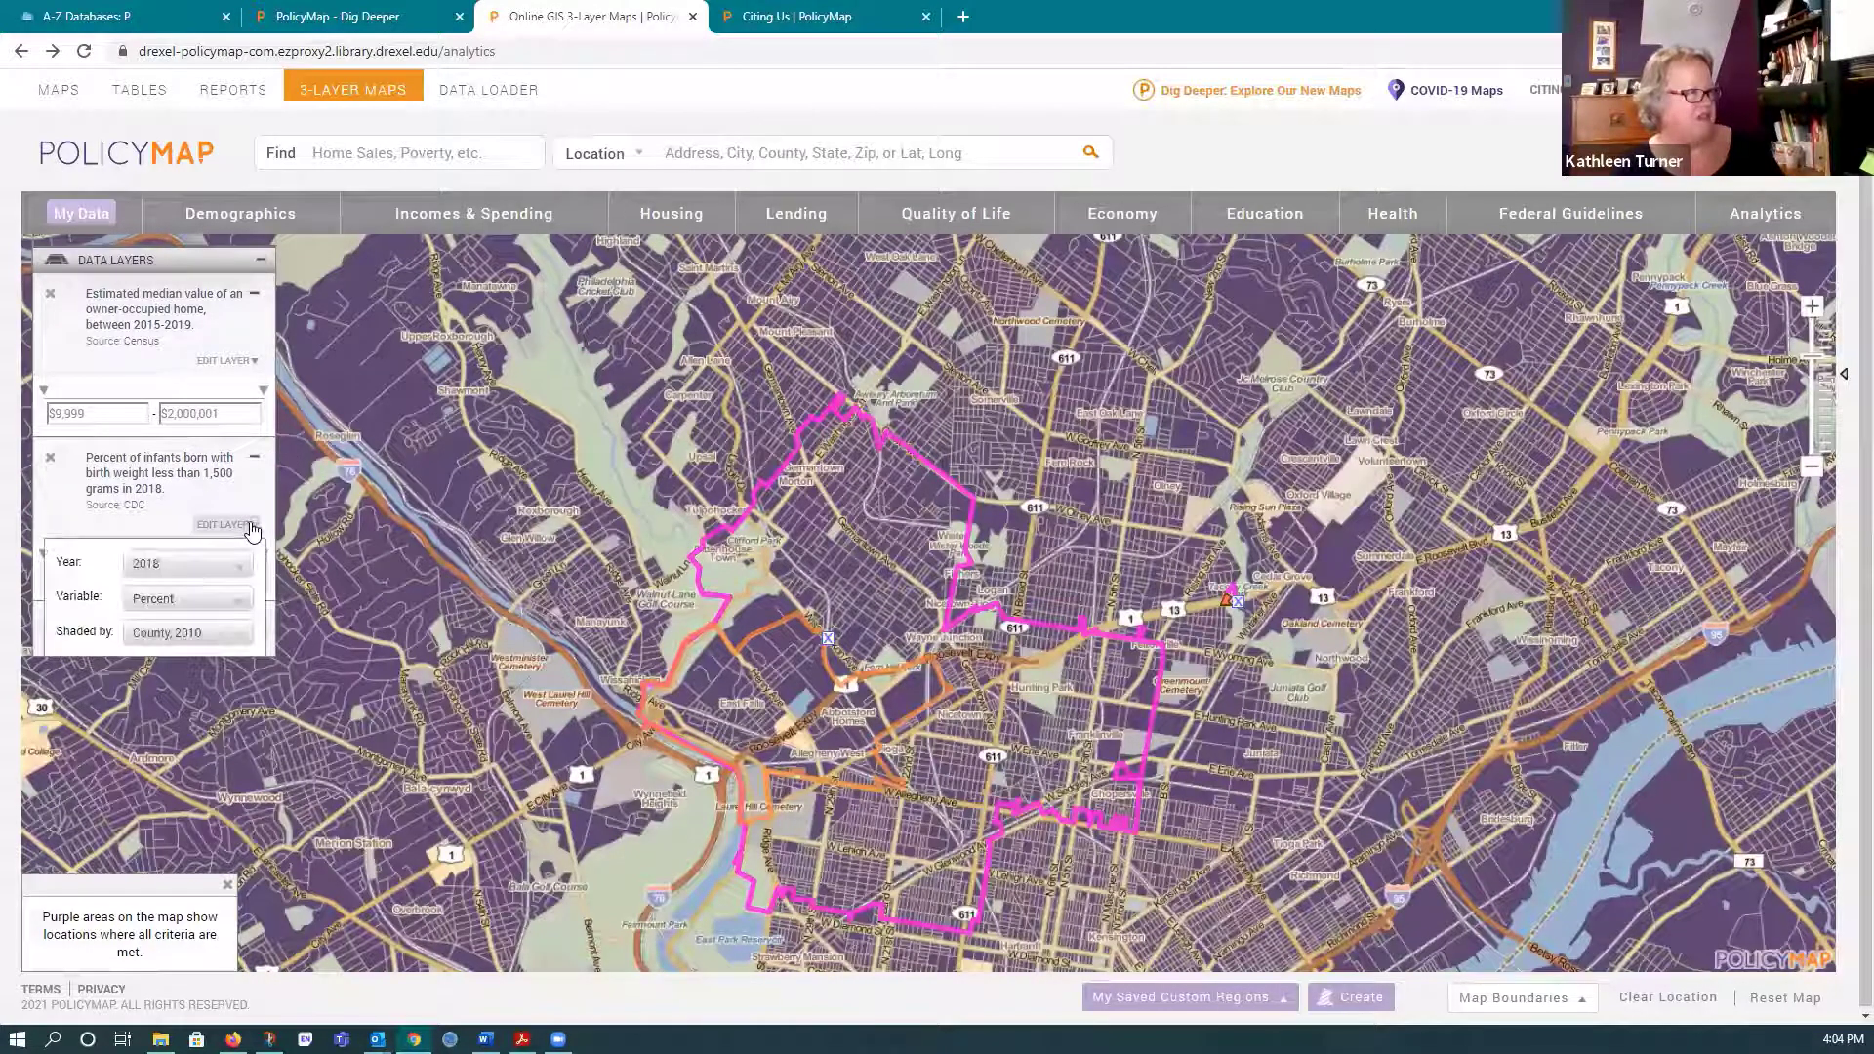
left_click(251, 527)
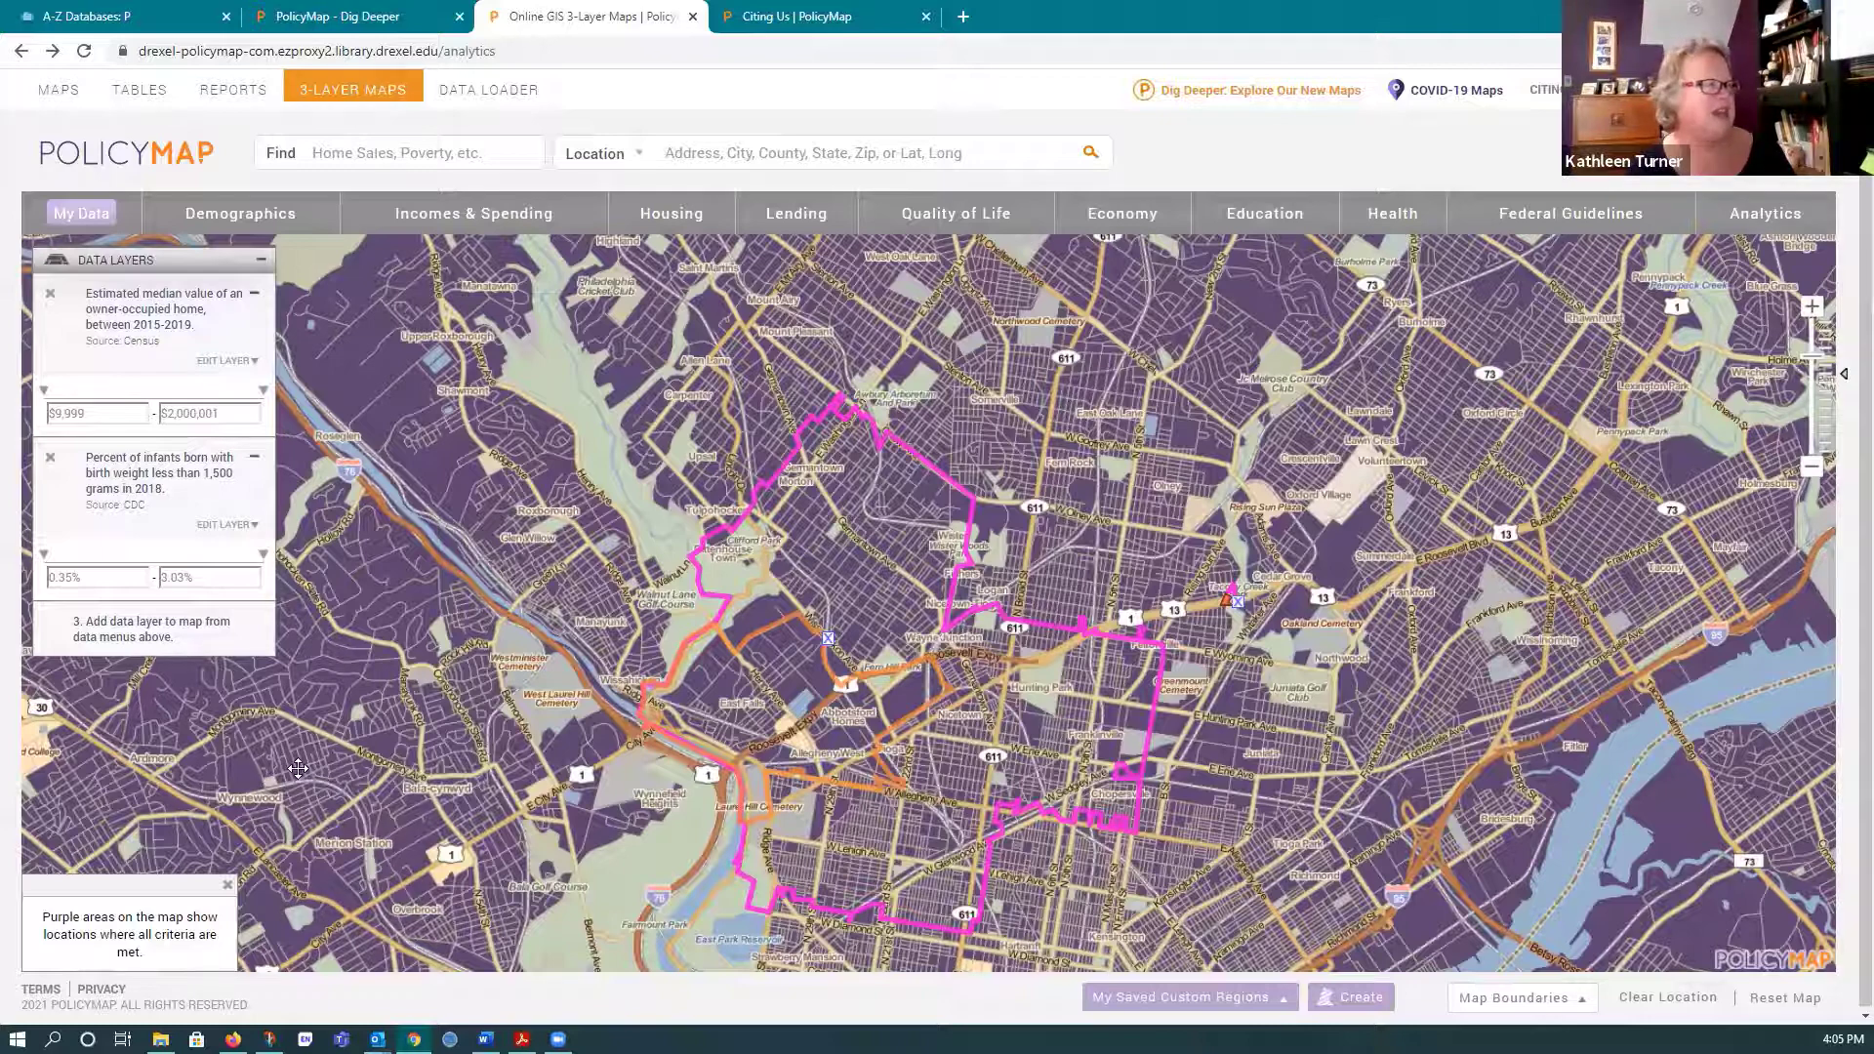
- Look at the Tables page and generate a Community Profile report for the pre-defined location Philadelphia, PA (City)
left_click(131, 89)
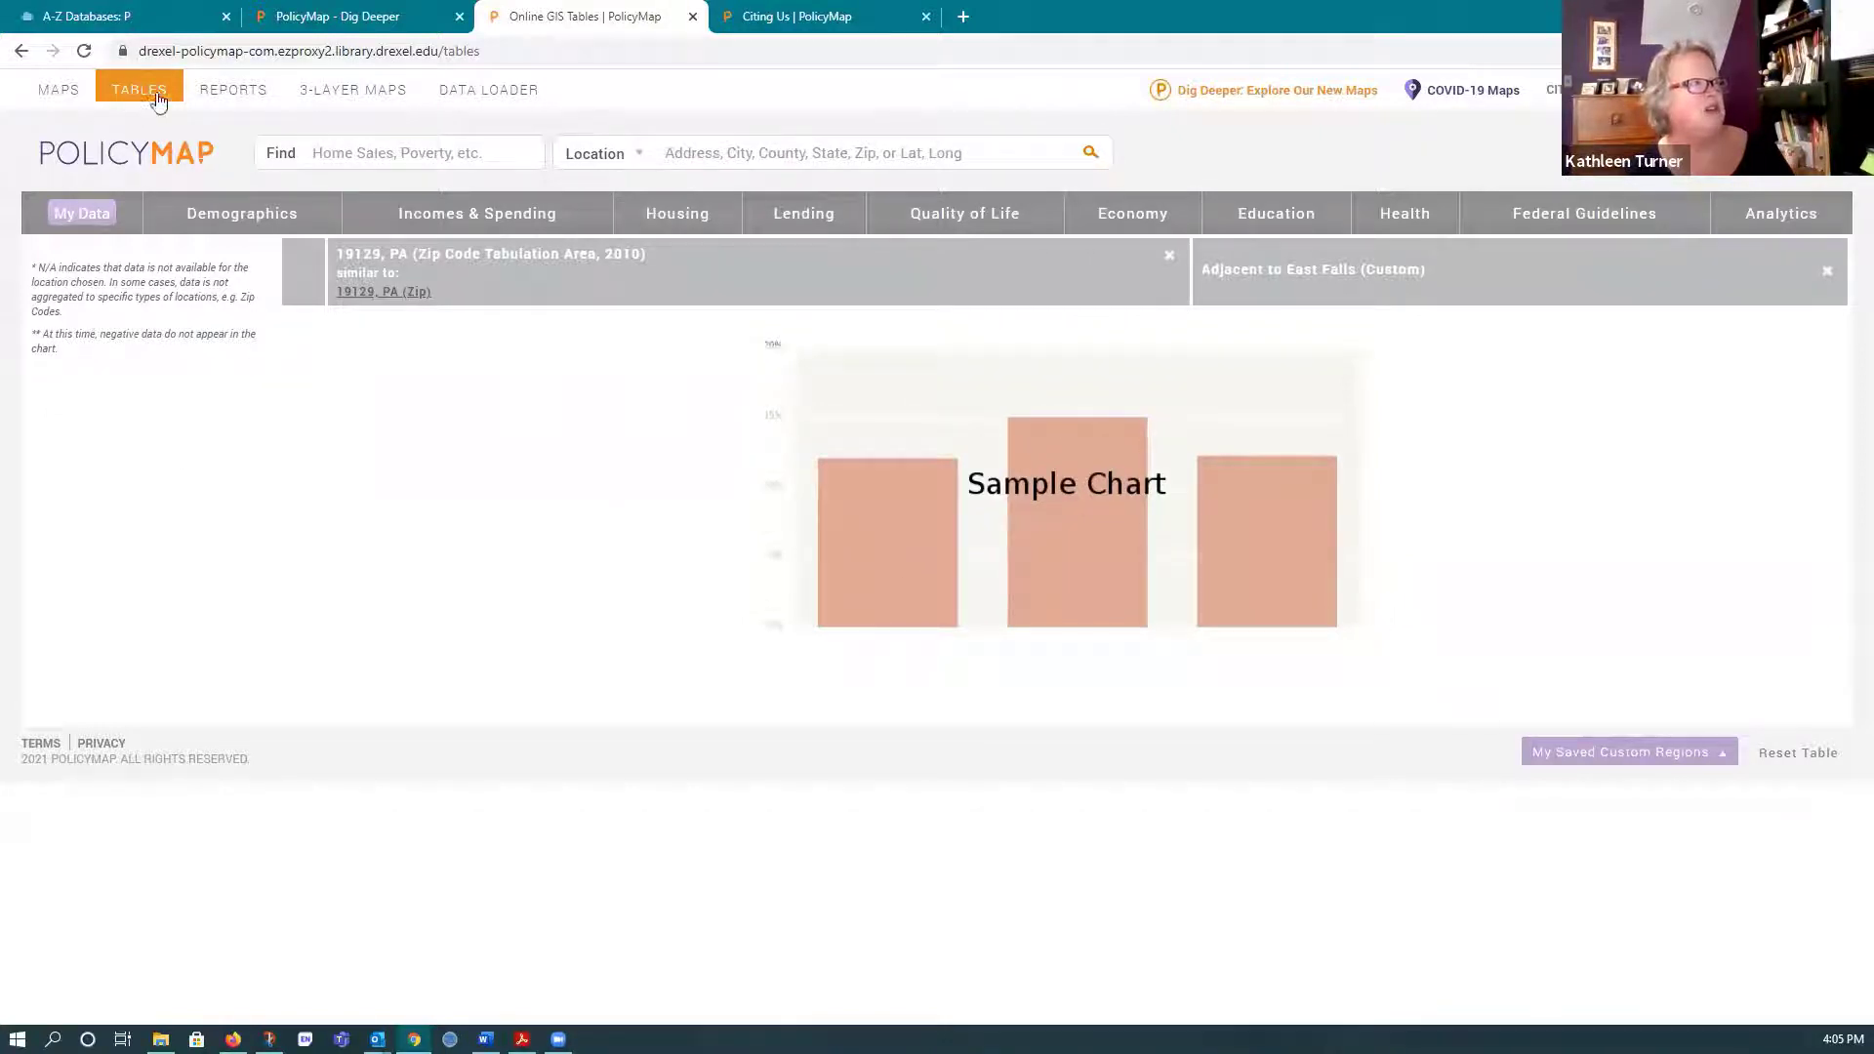
left_click(239, 95)
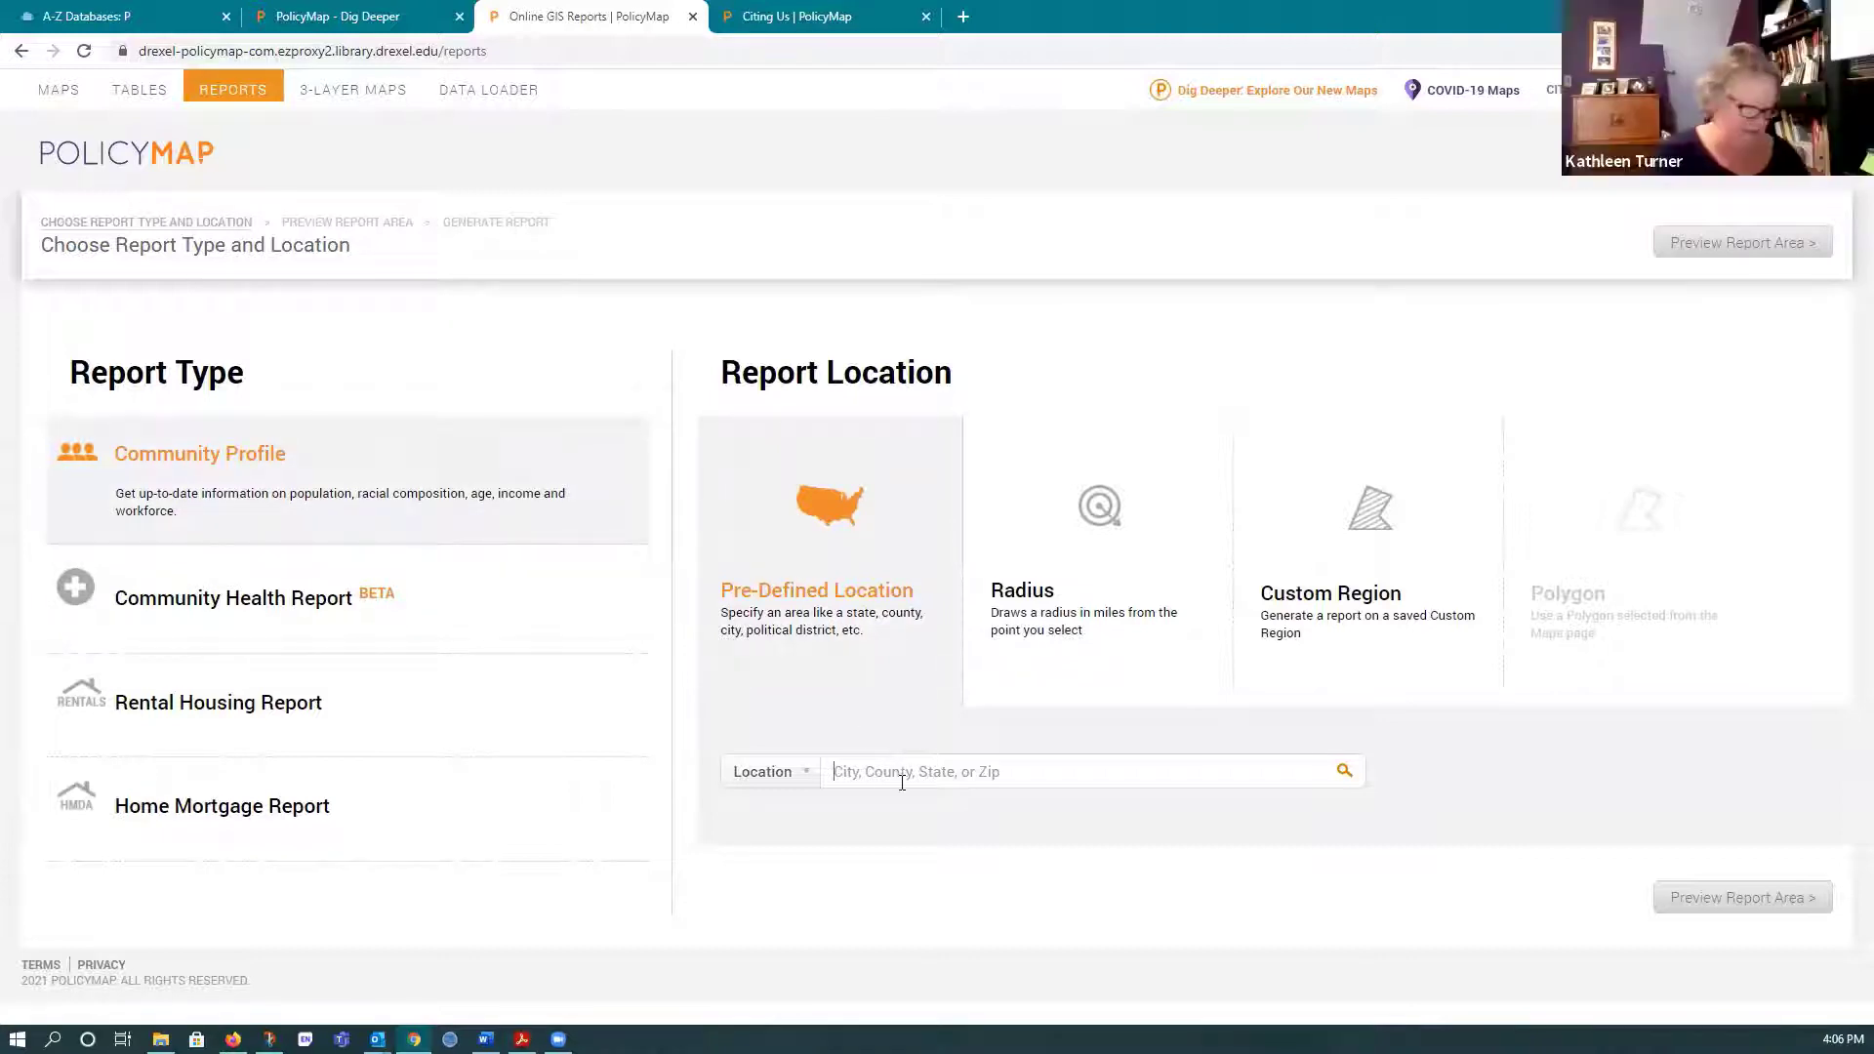
type("philadelphia")
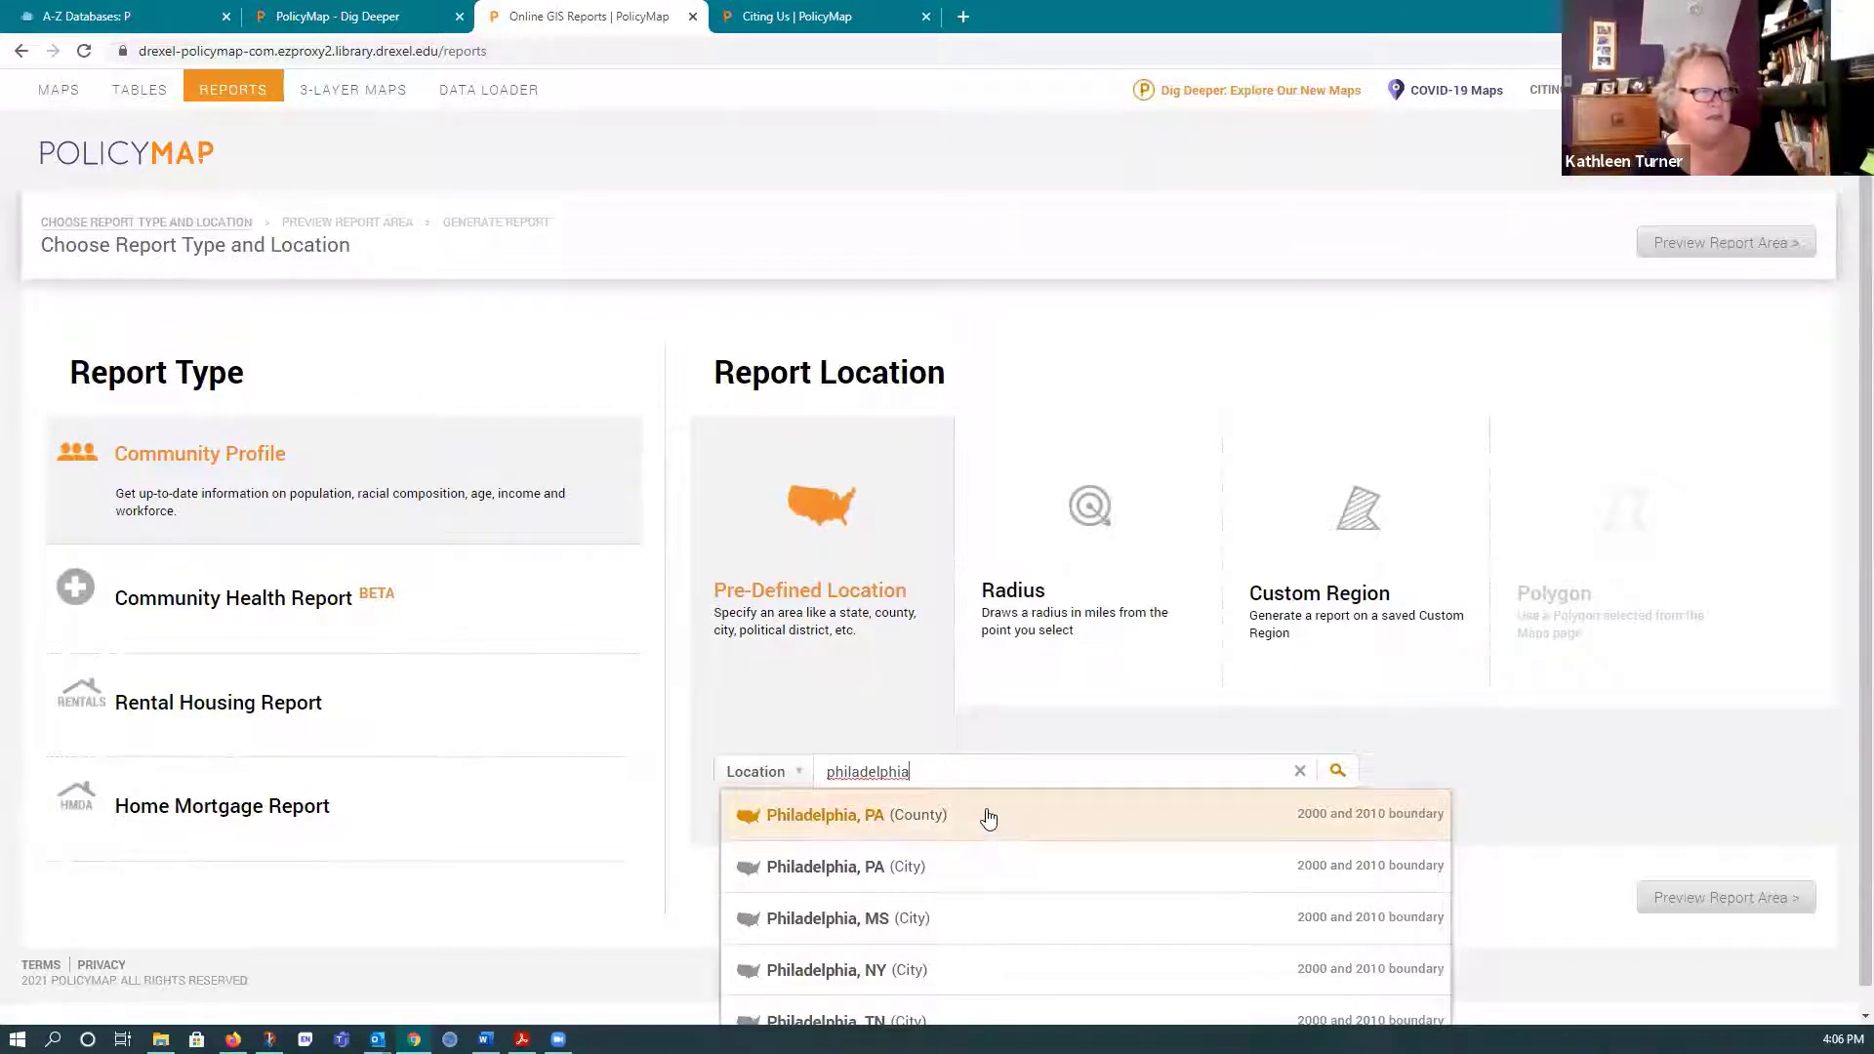
left_click(987, 866)
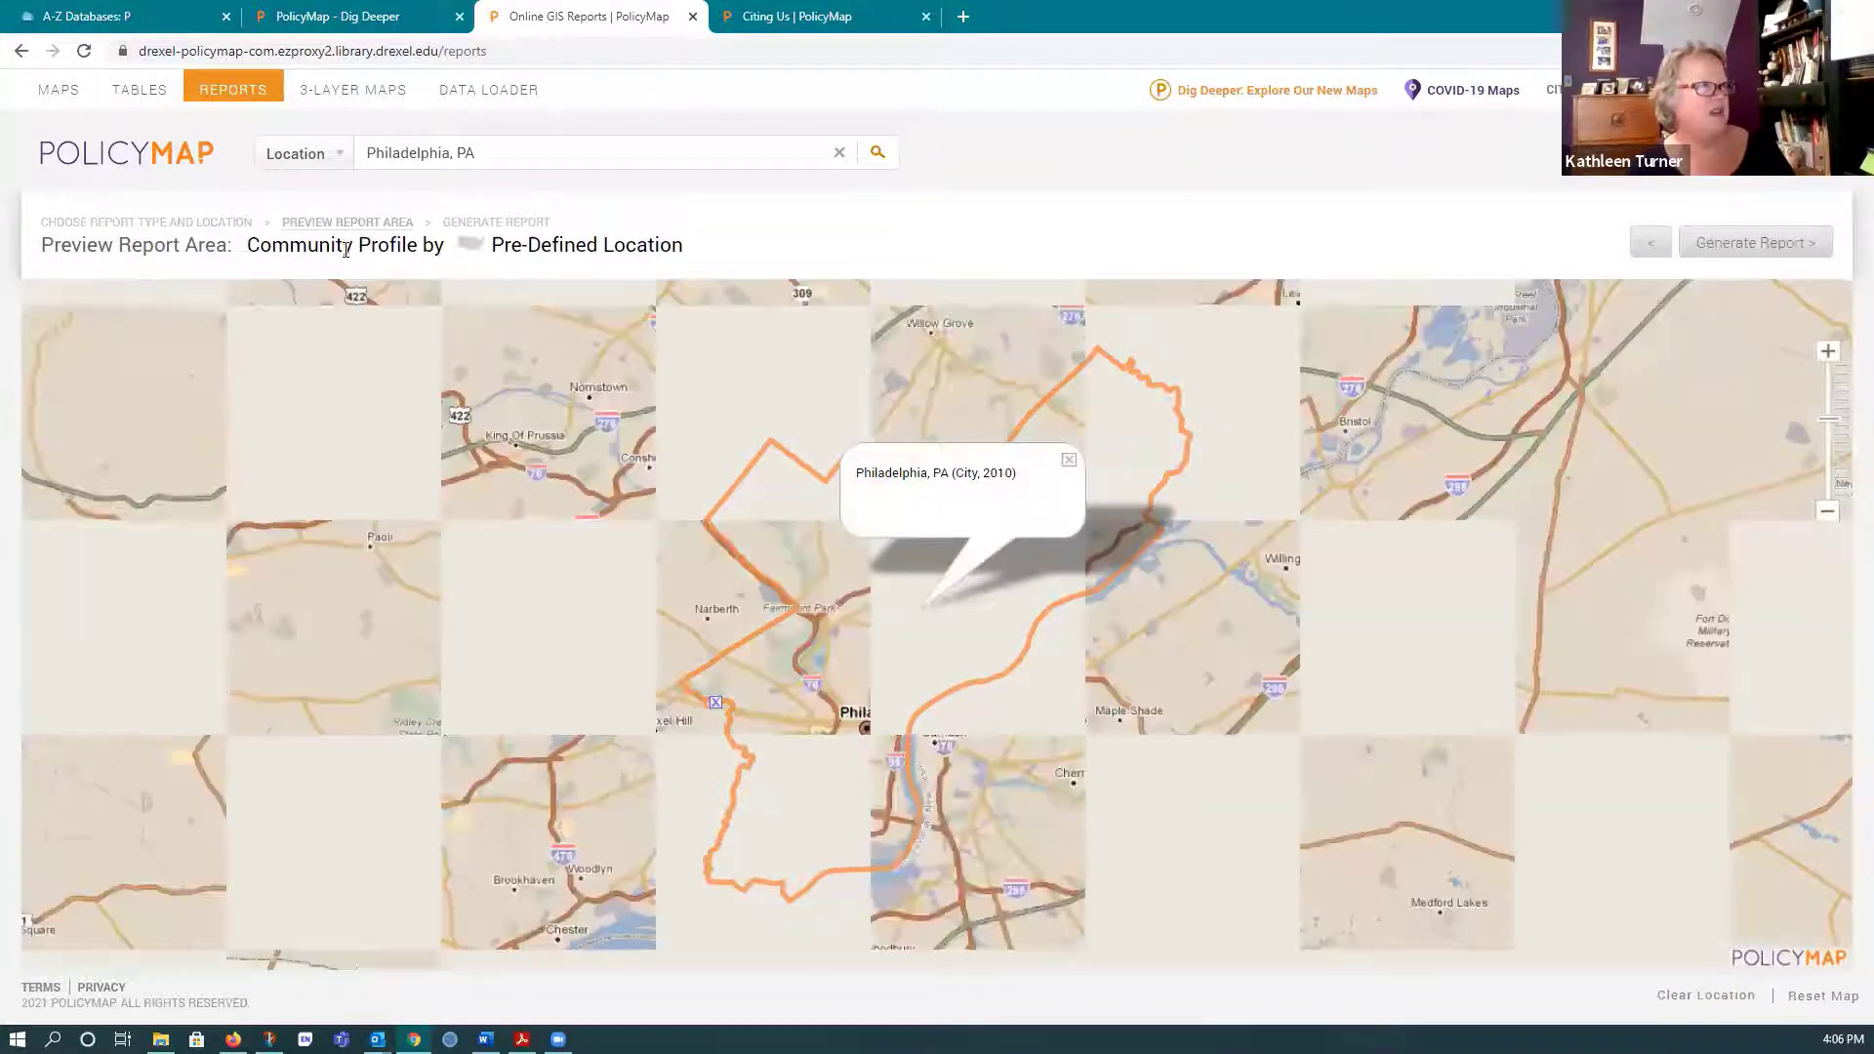
left_click_drag(410, 245, 418, 245)
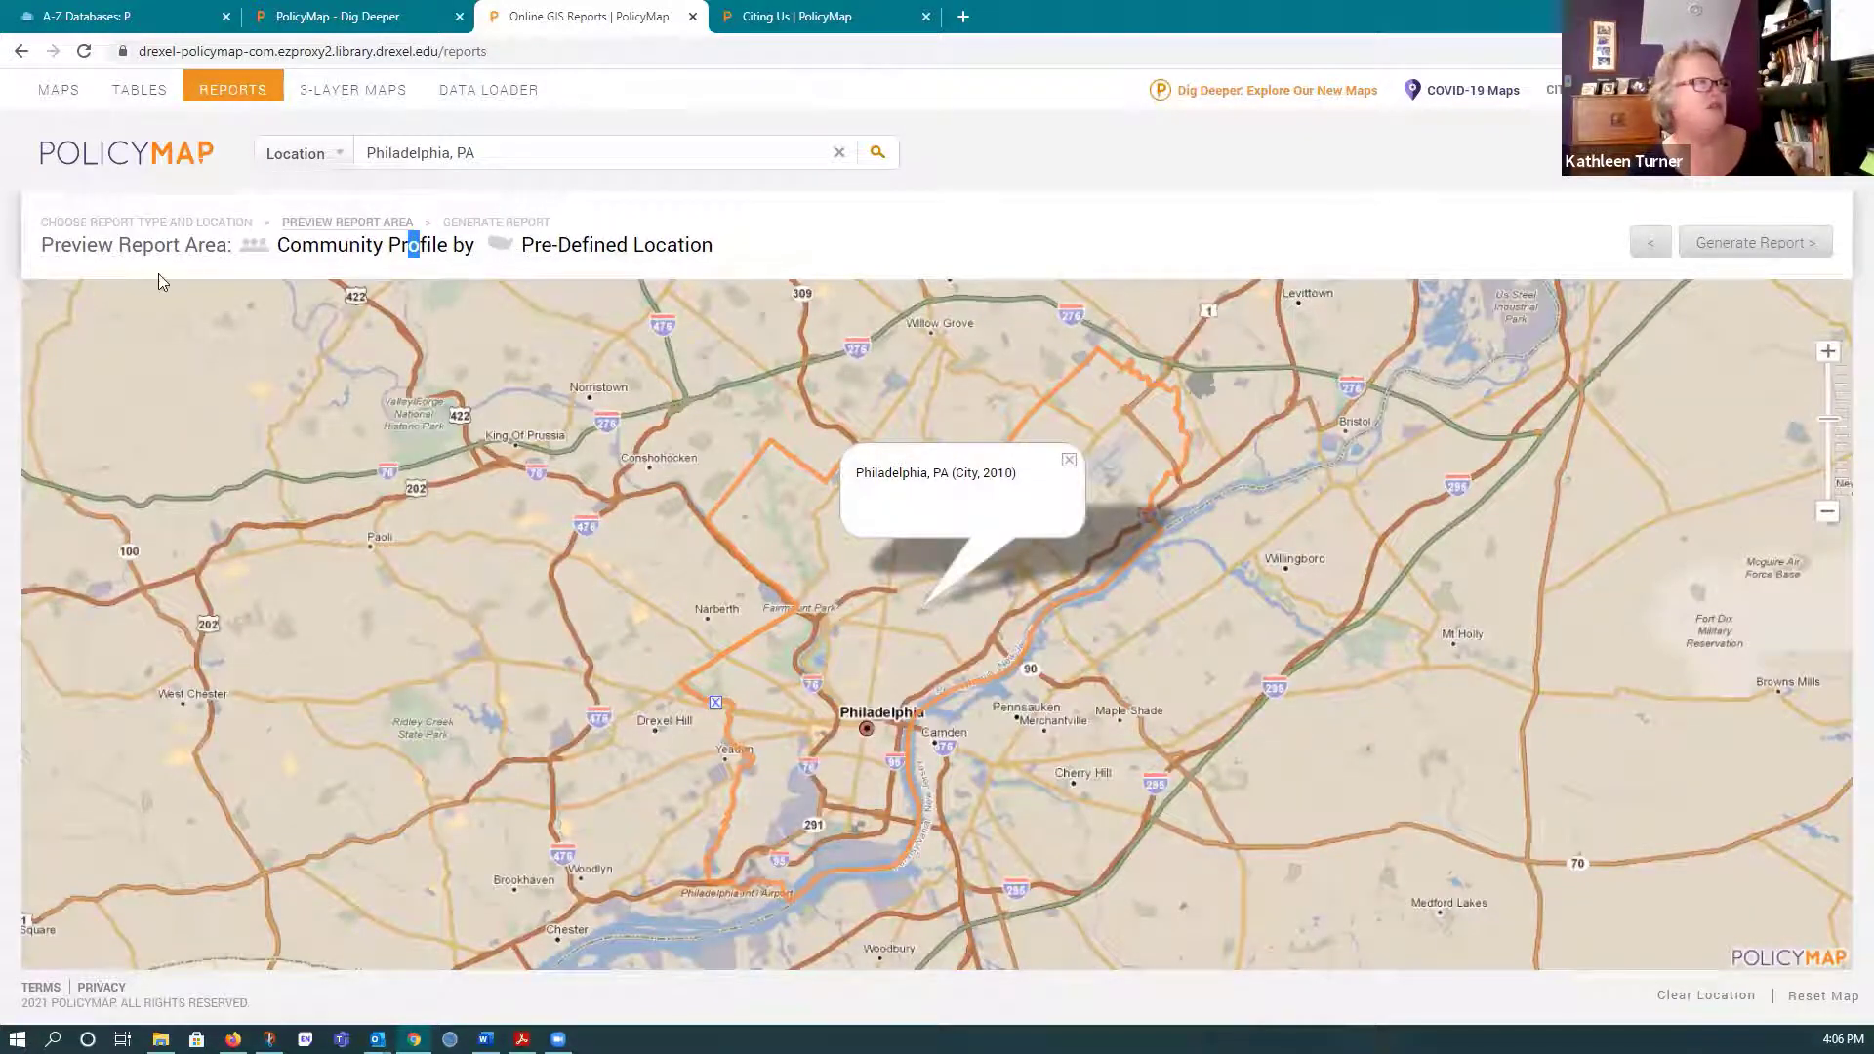
left_click(1758, 244)
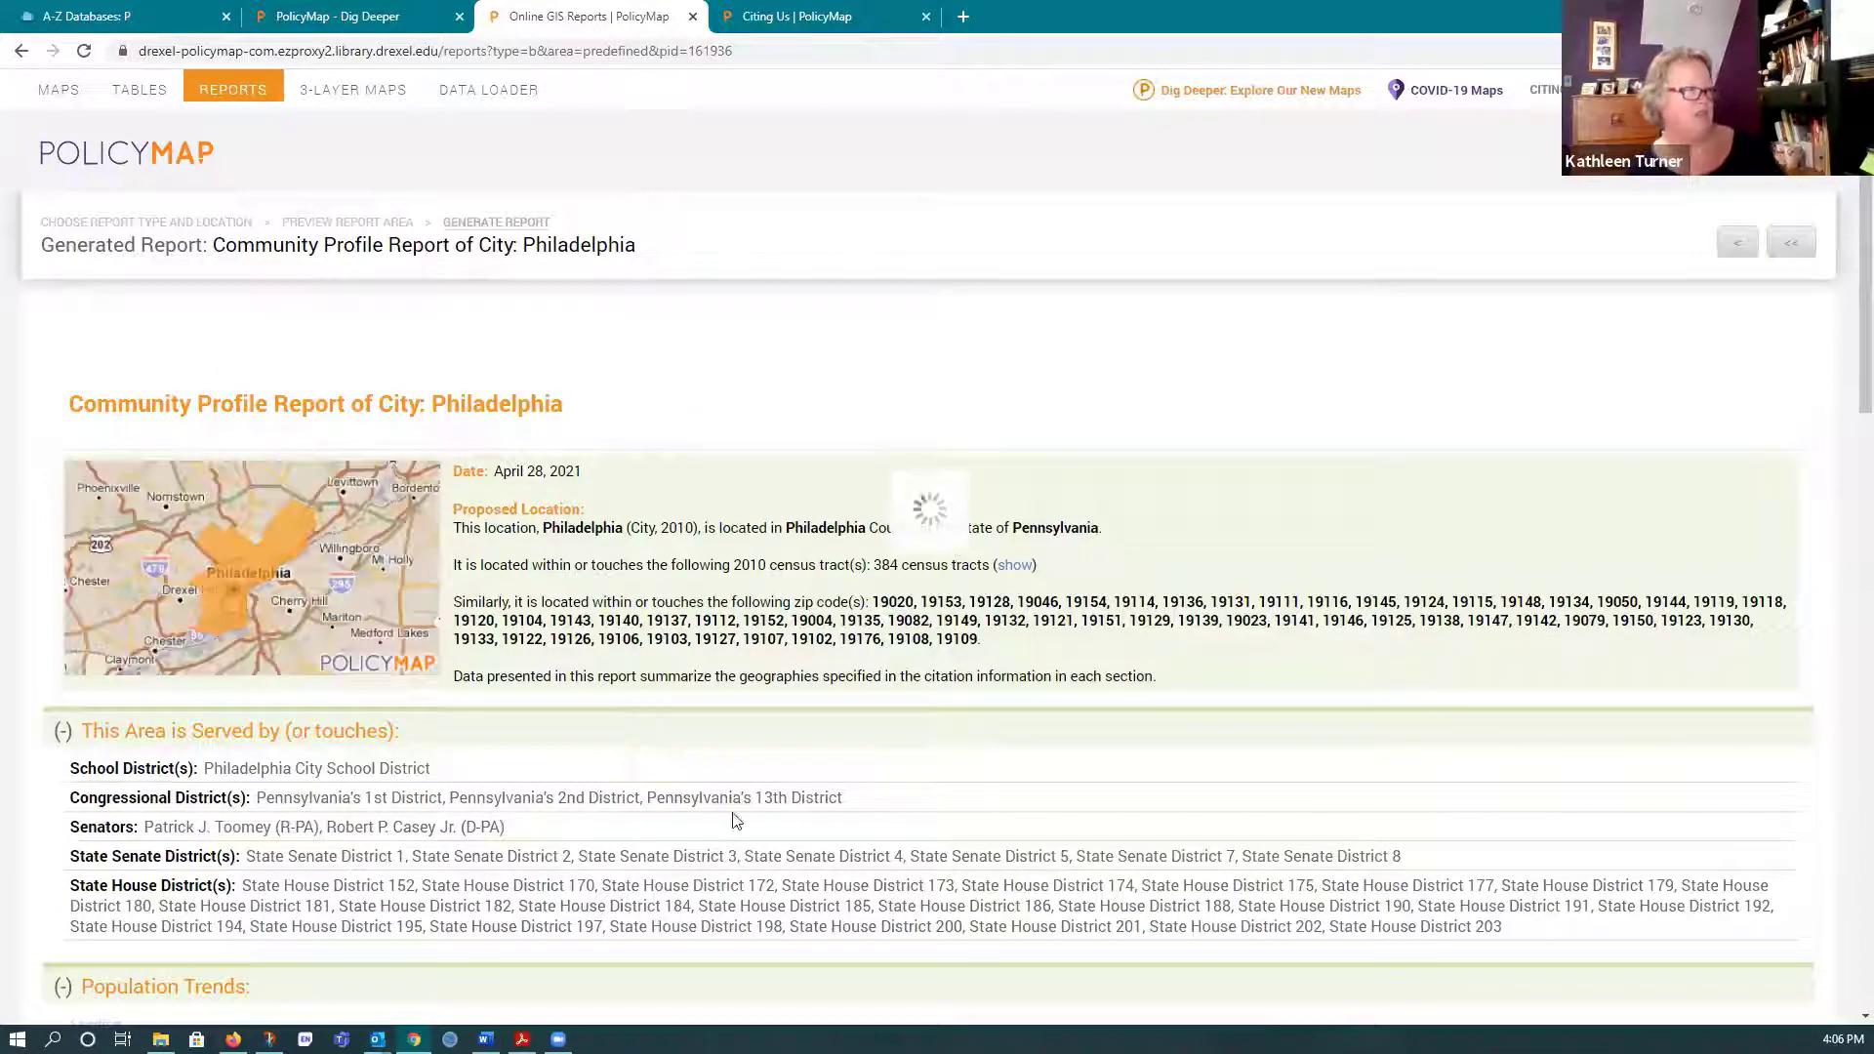
- Examine the Philadelphia report's race, age, income, immigration and family sections, dismissing the notice about N/A data
scroll(883, 806, "down", 1)
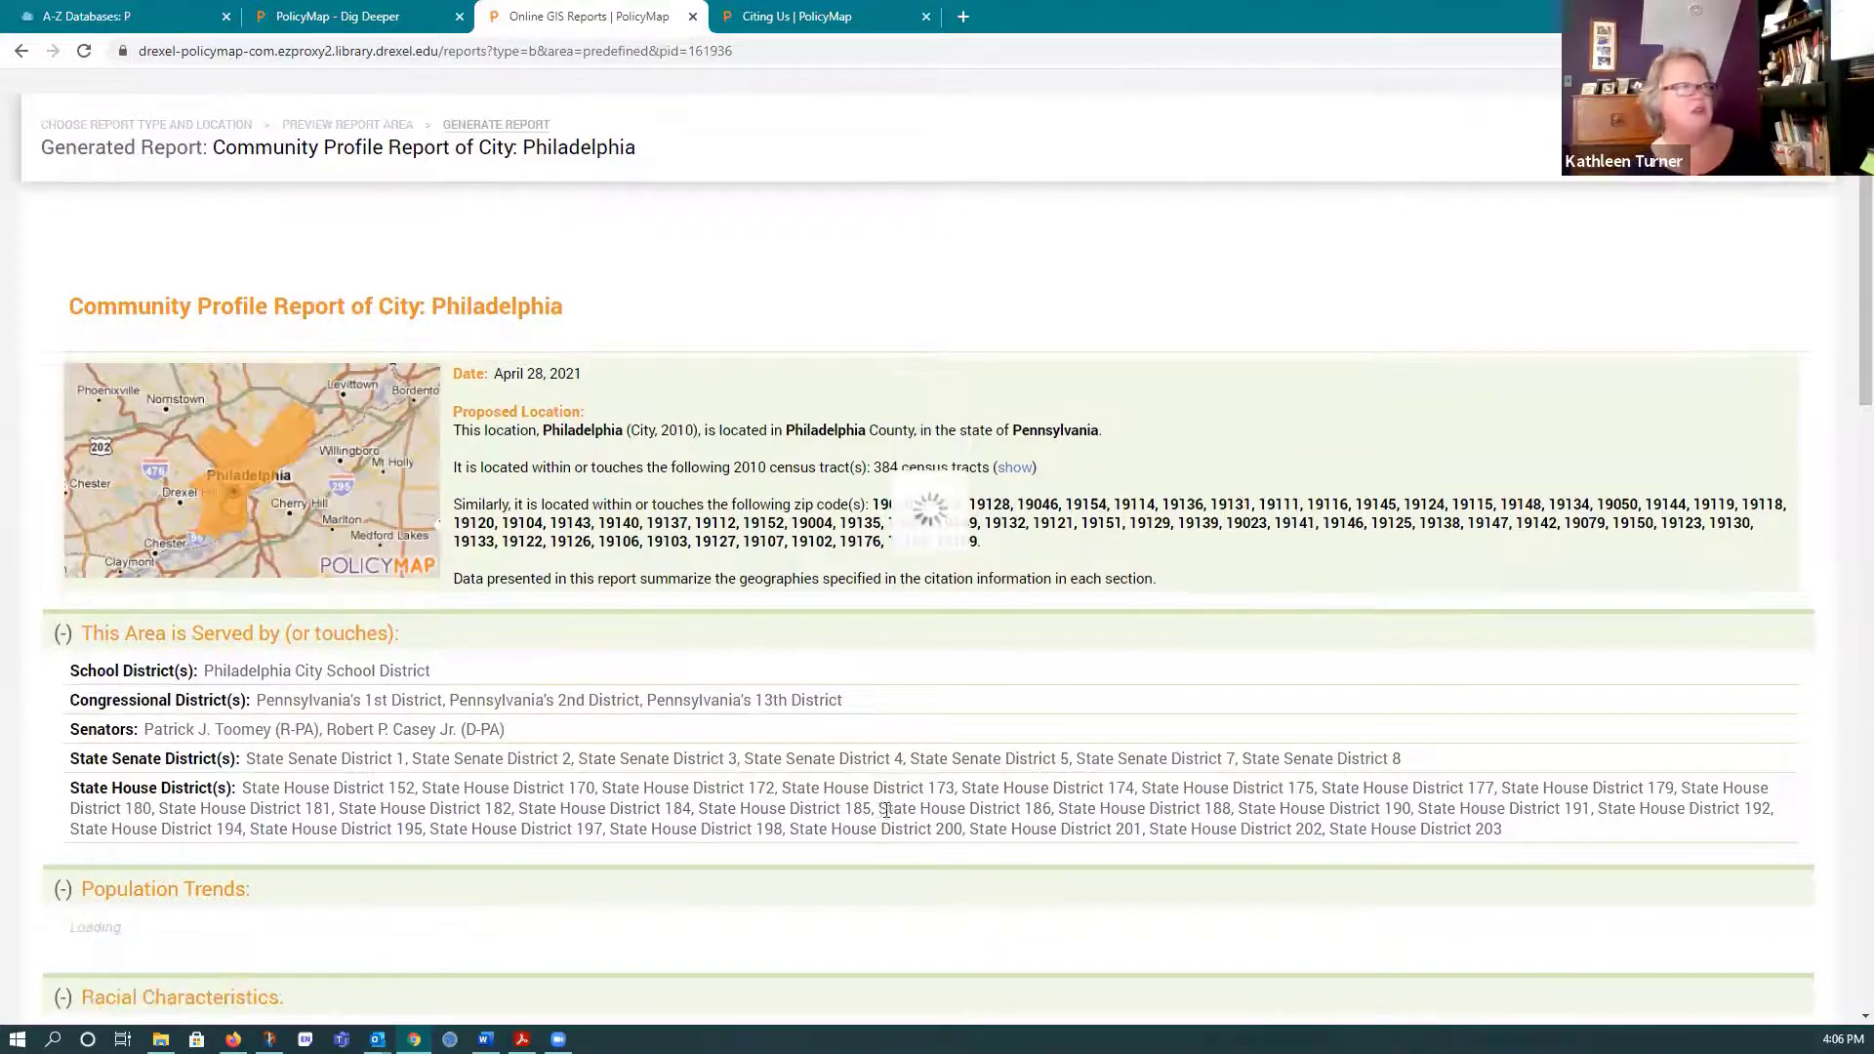
scroll(885, 809, "down", 2)
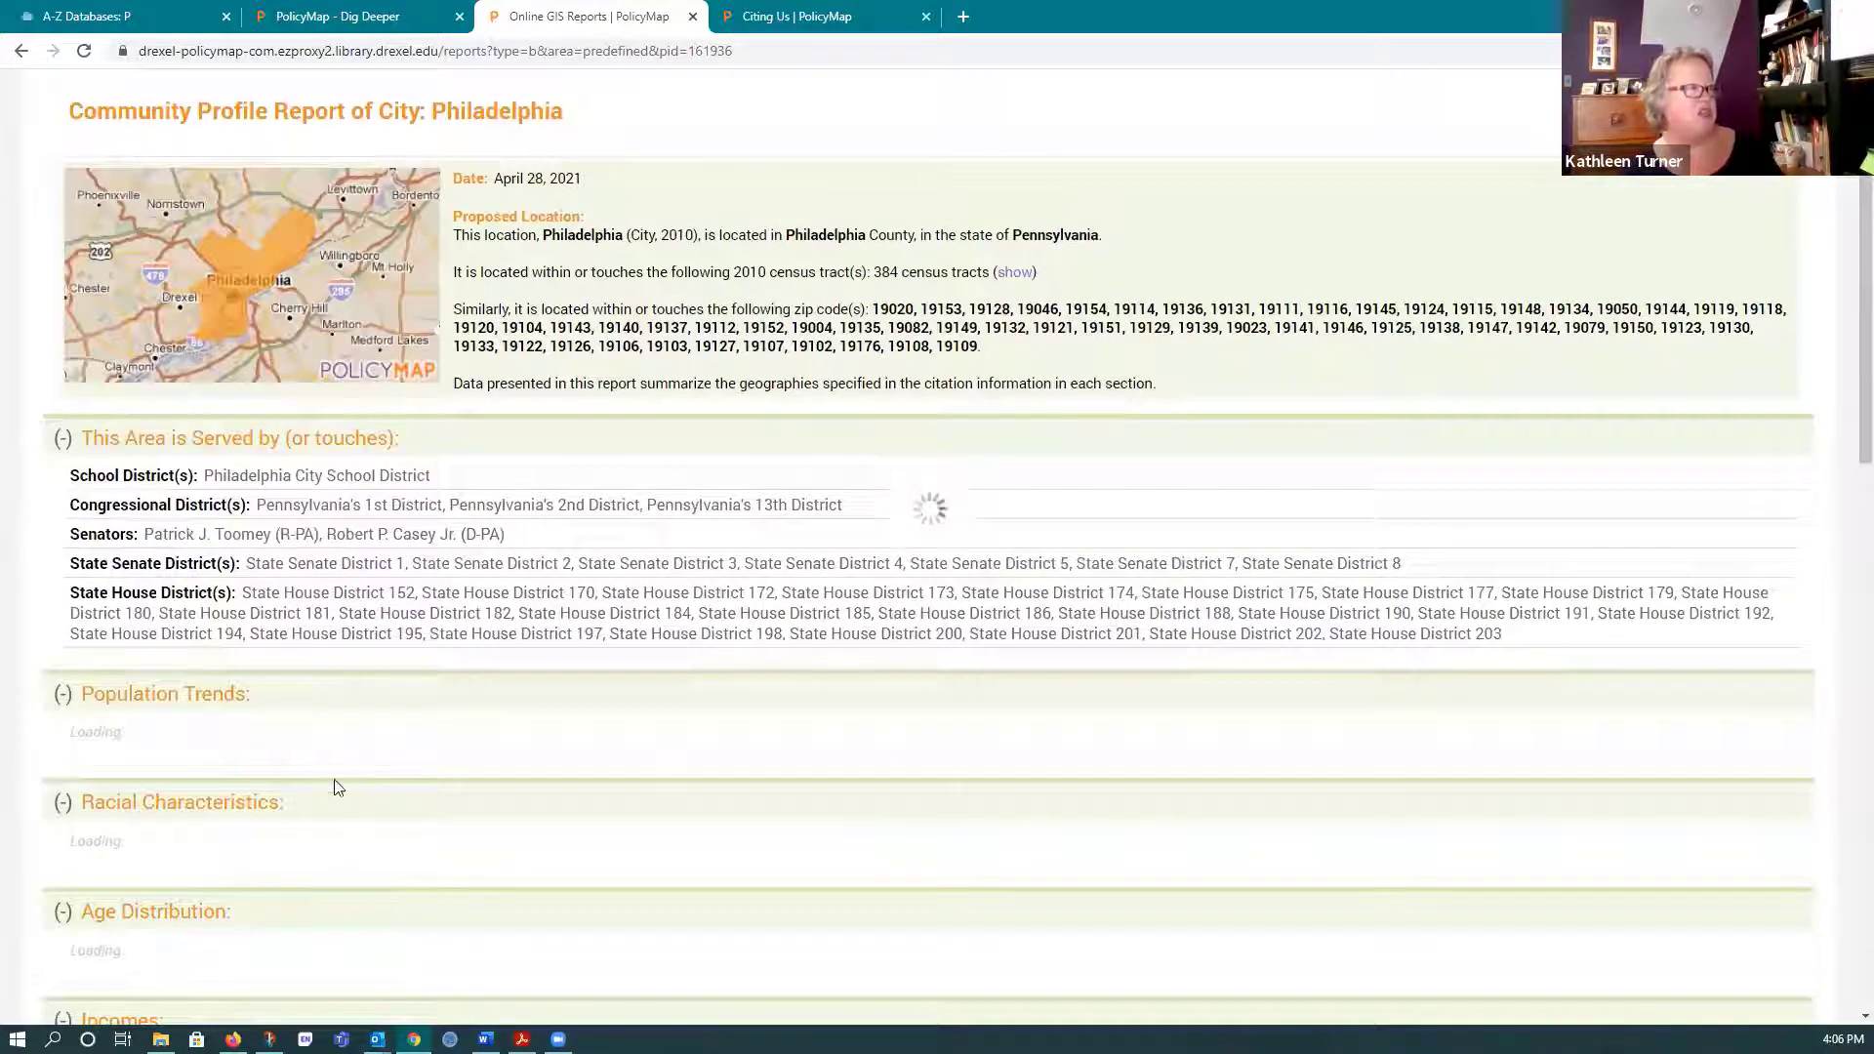
scroll(412, 814, "down", 5)
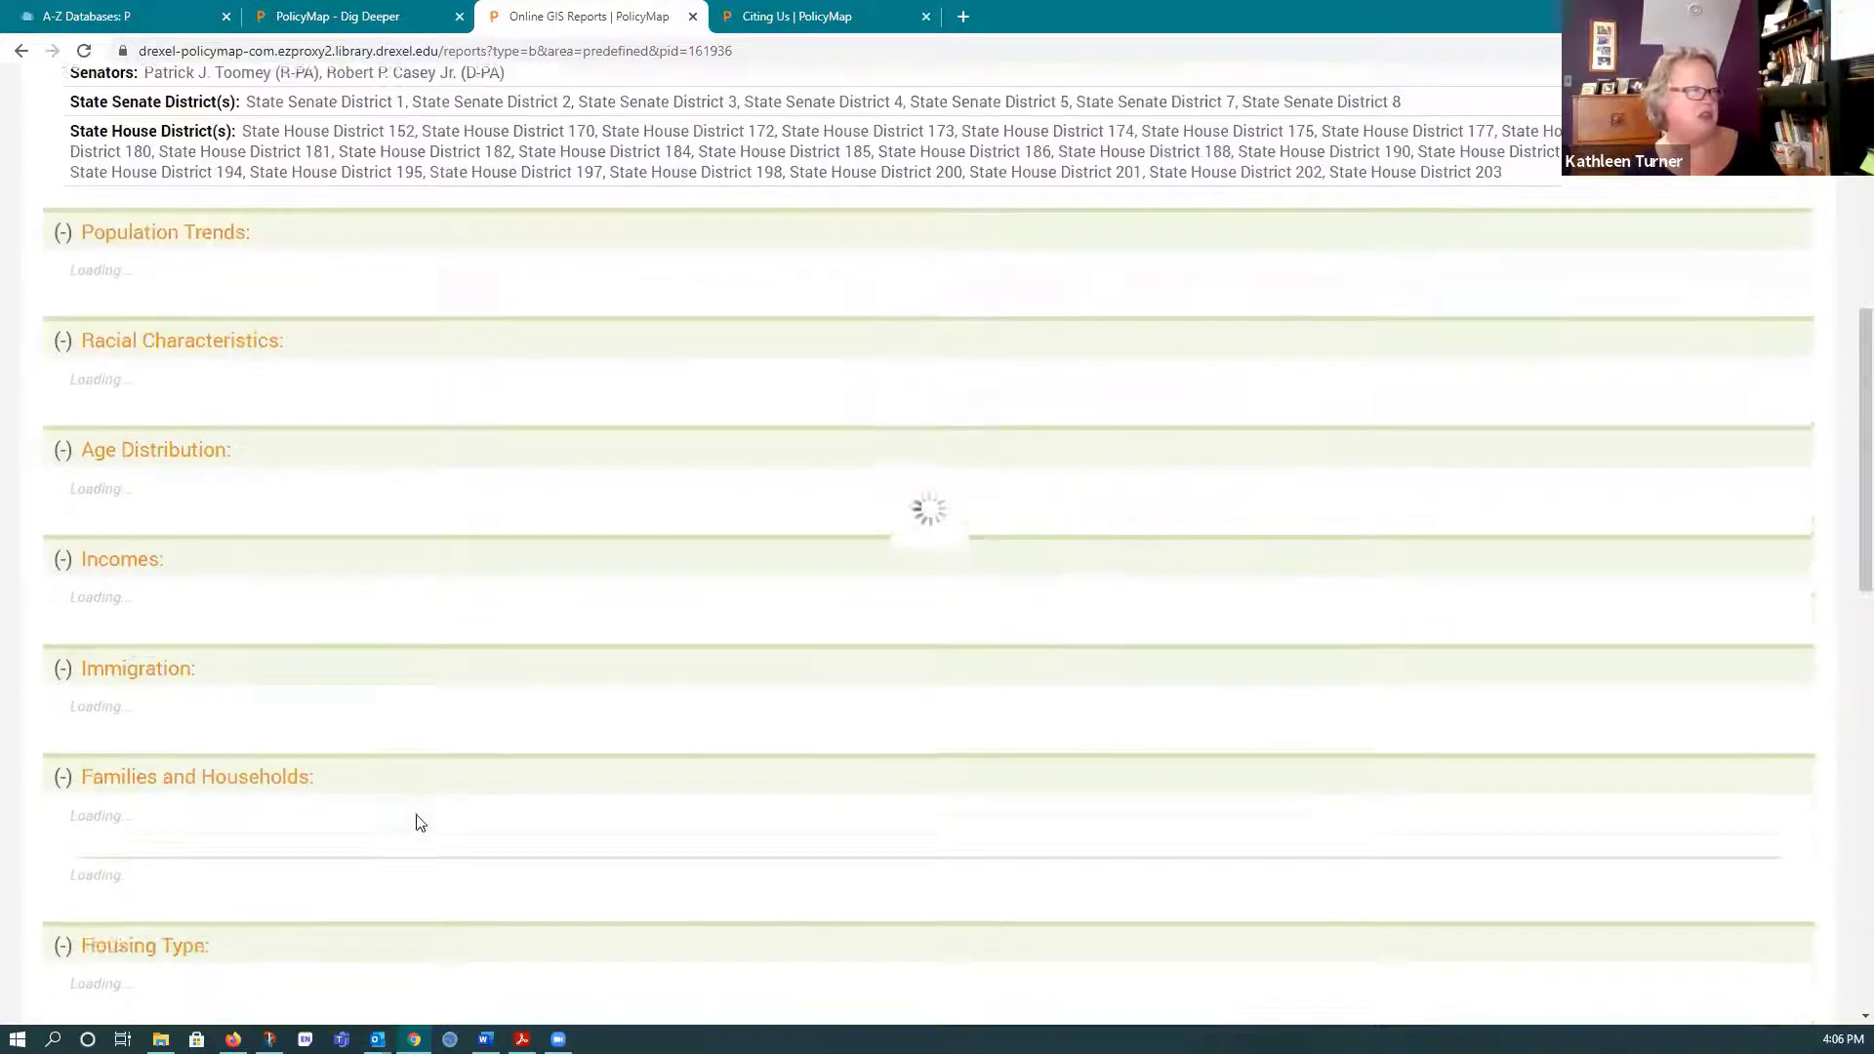
scroll(418, 823, "down", 3)
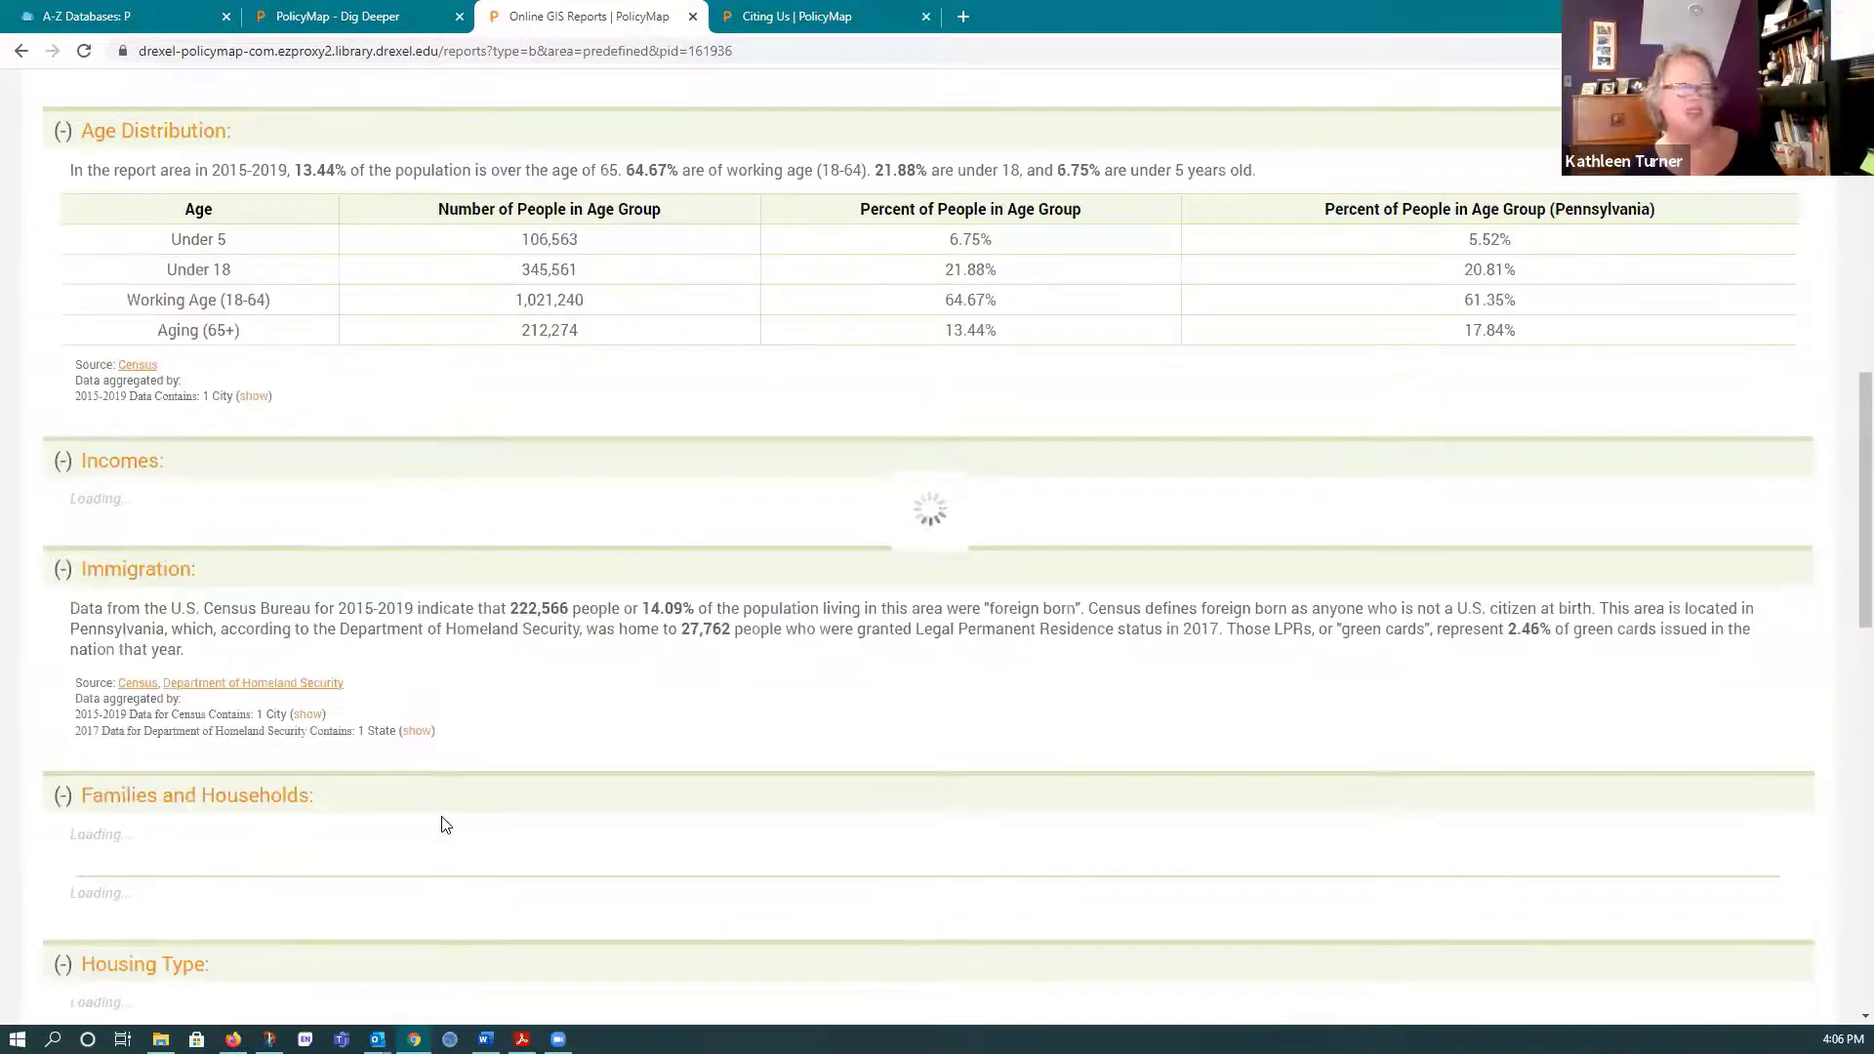
scroll(444, 824, "up", 5)
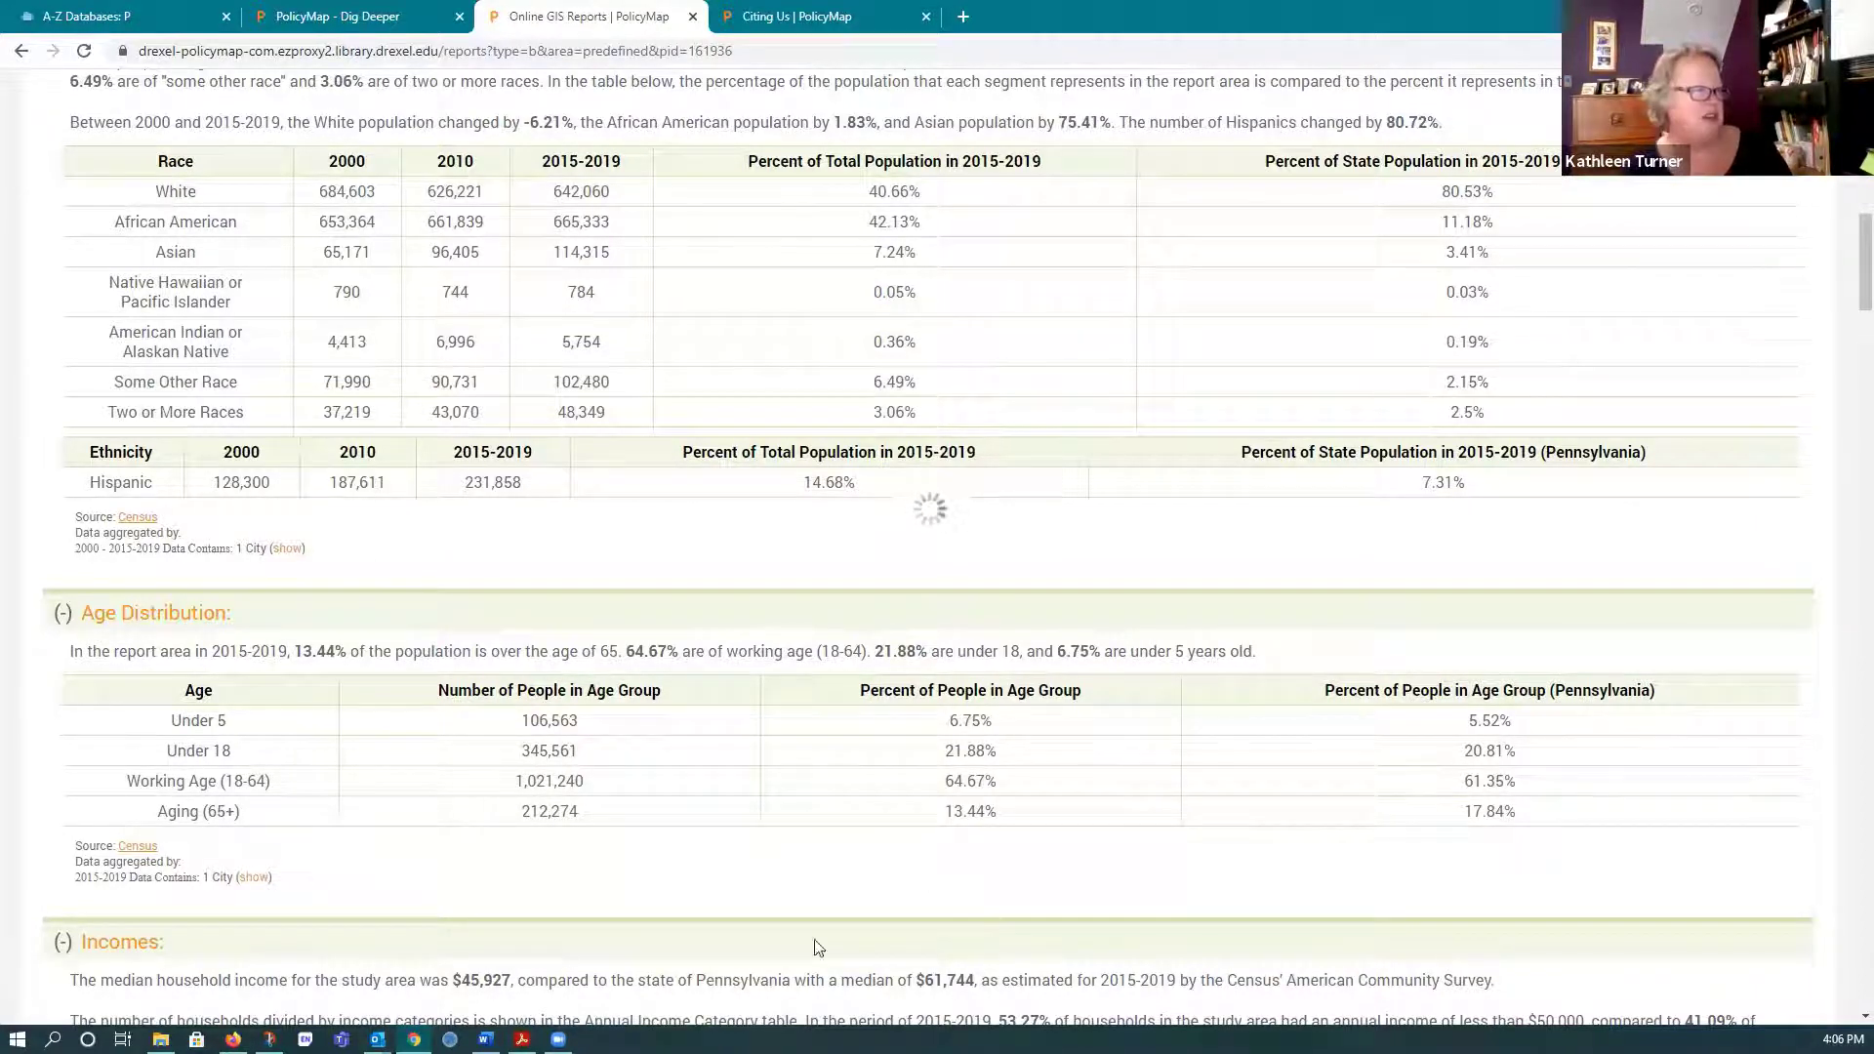
scroll(809, 939, "down", 2)
scroll(810, 939, "down", 5)
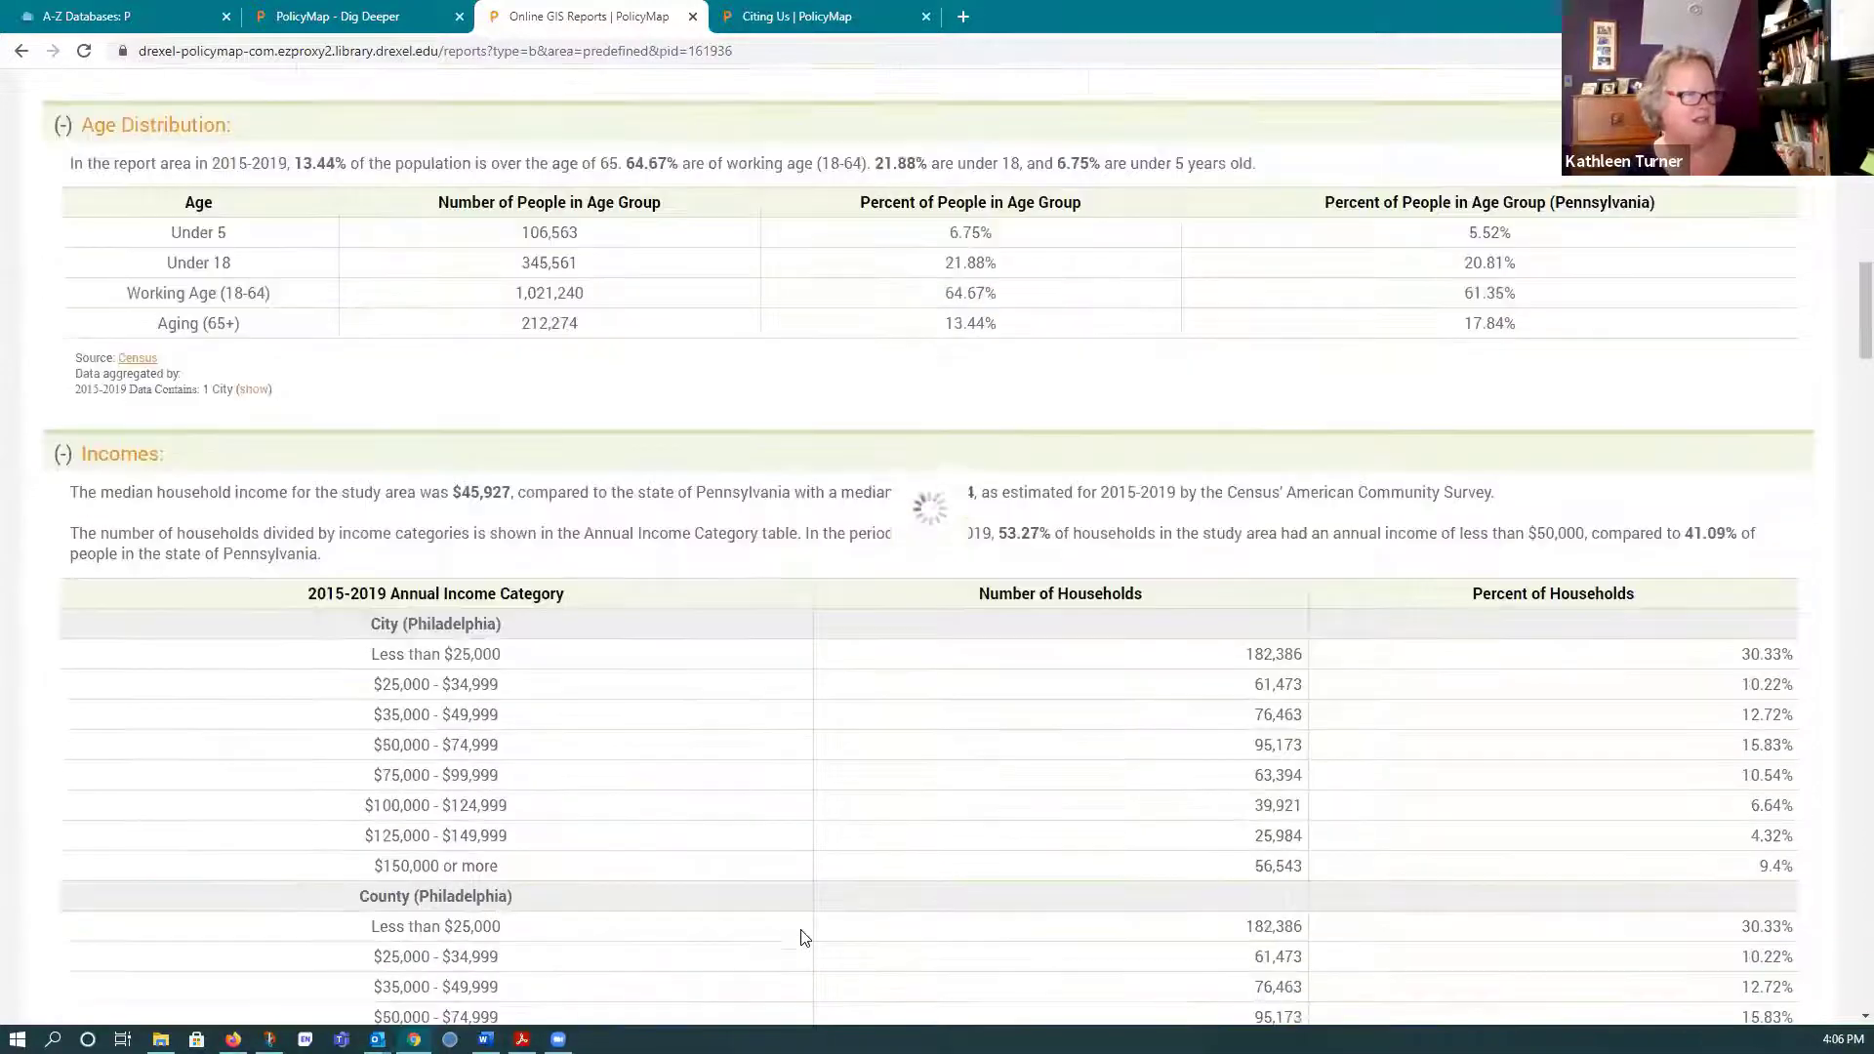
scroll(802, 935, "down", 6)
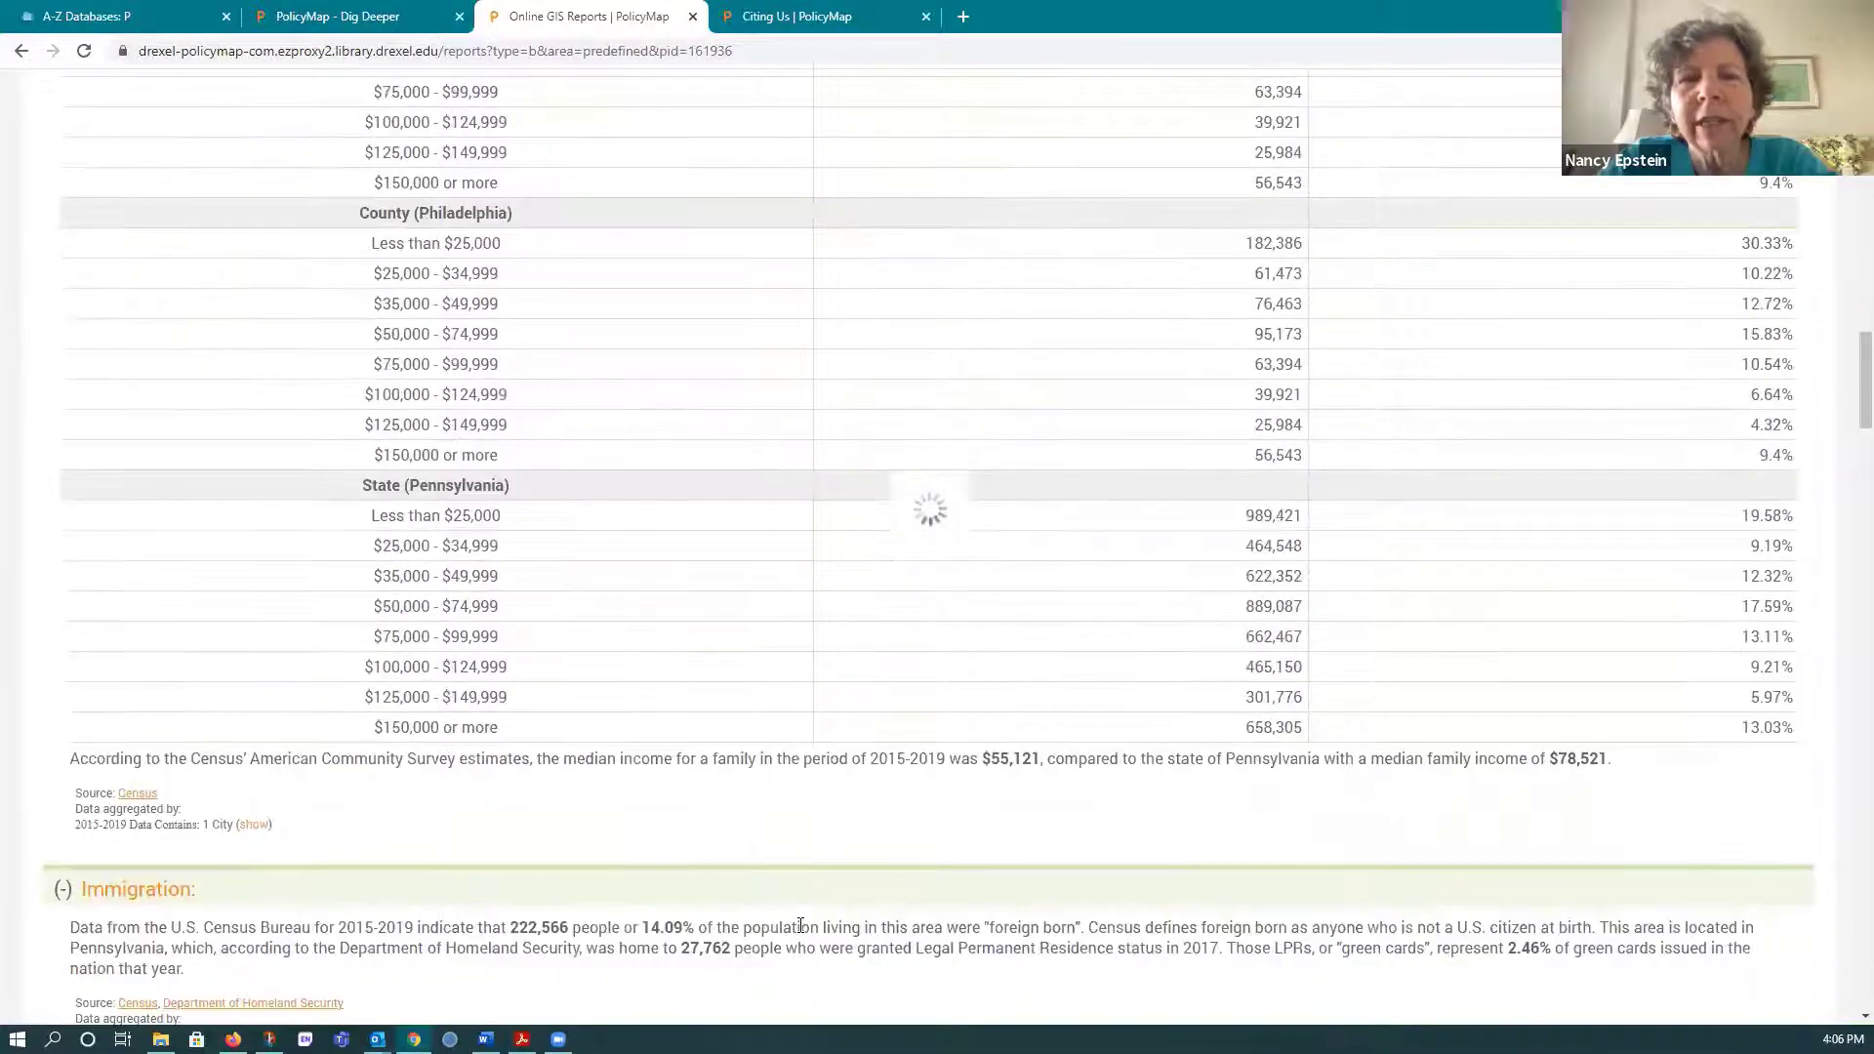
scroll(800, 926, "down", 1)
scroll(801, 927, "down", 3)
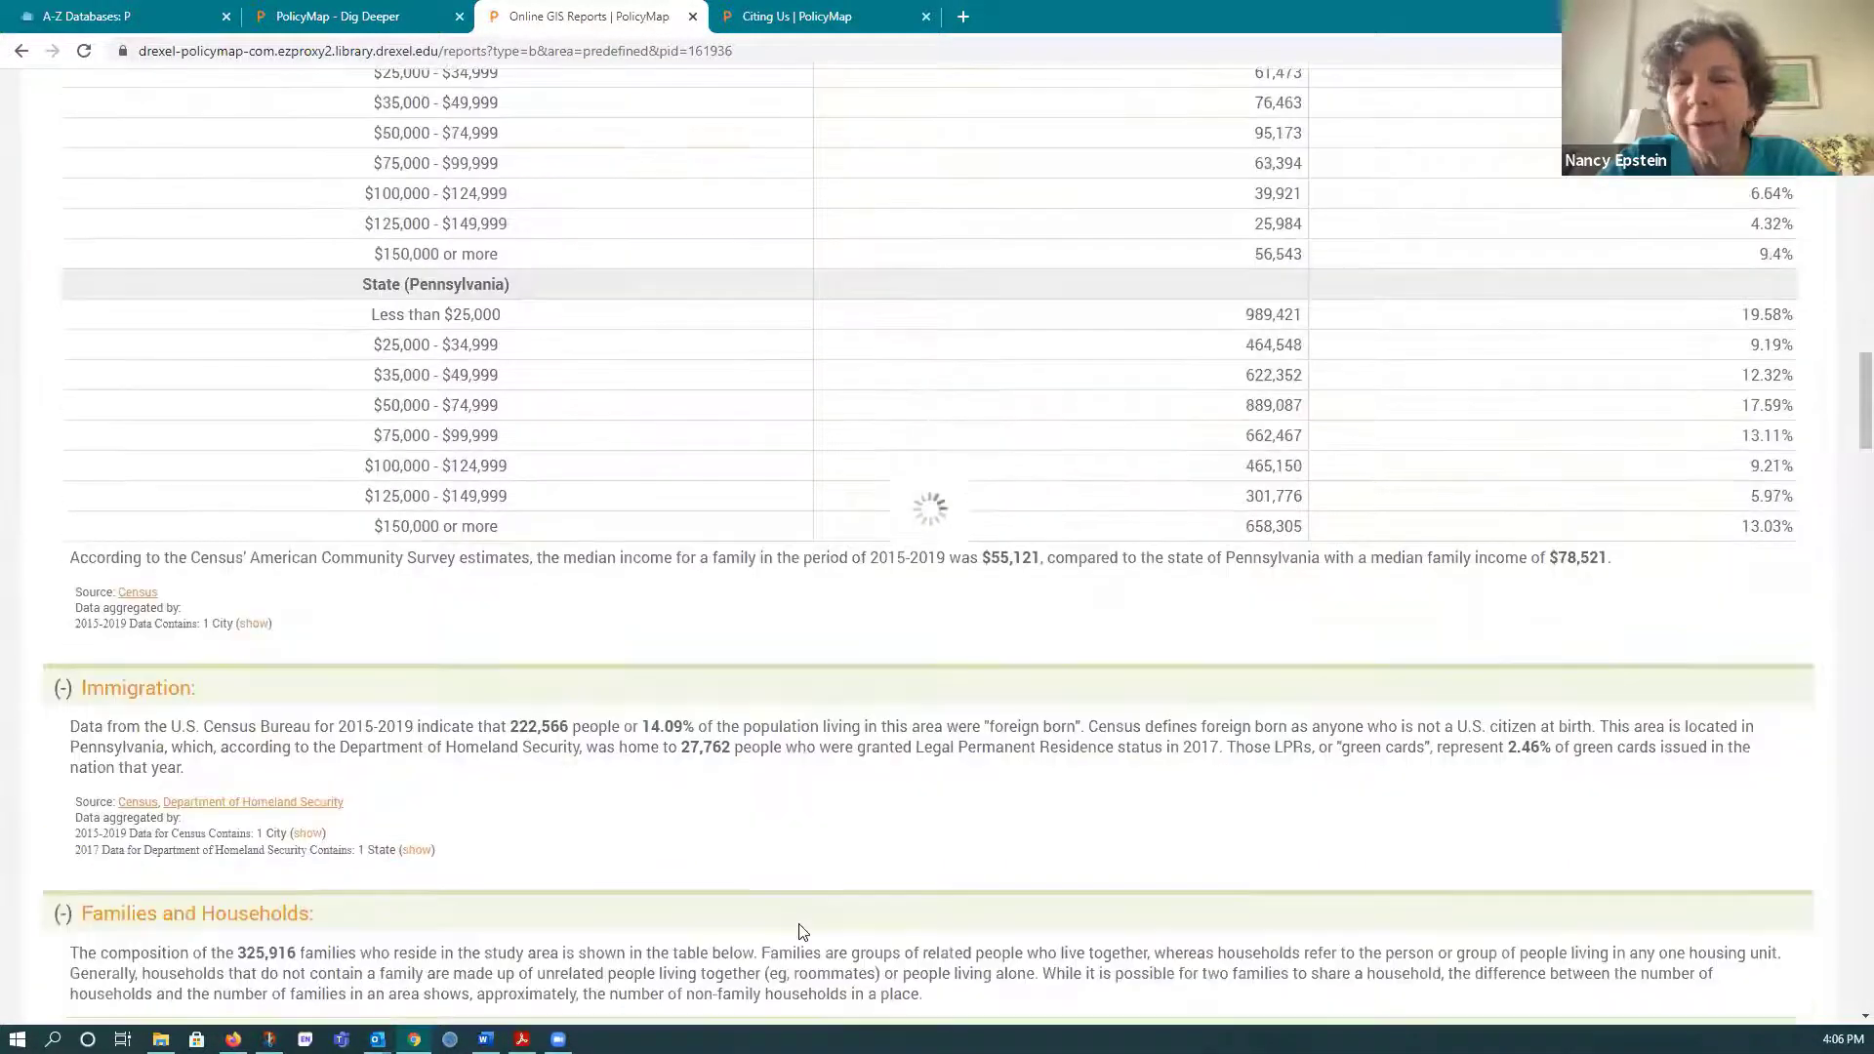
scroll(801, 932, "down", 1)
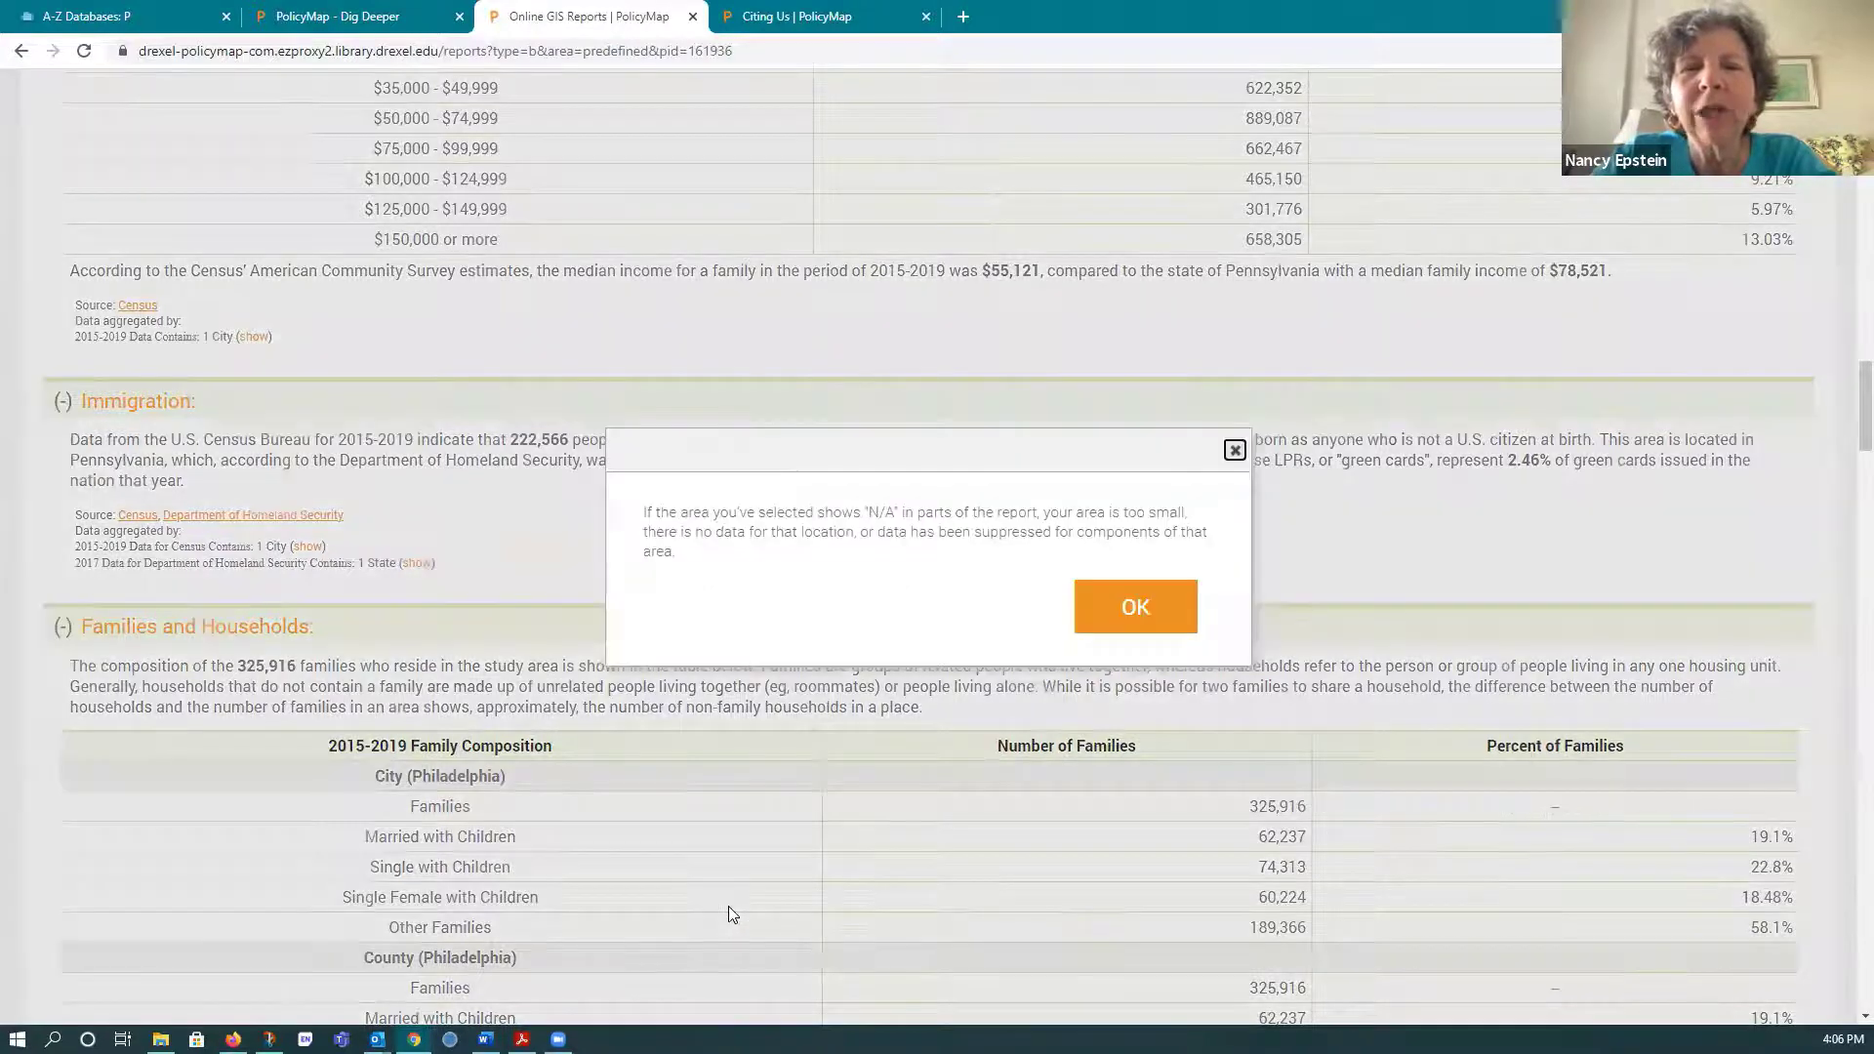
left_click(1236, 450)
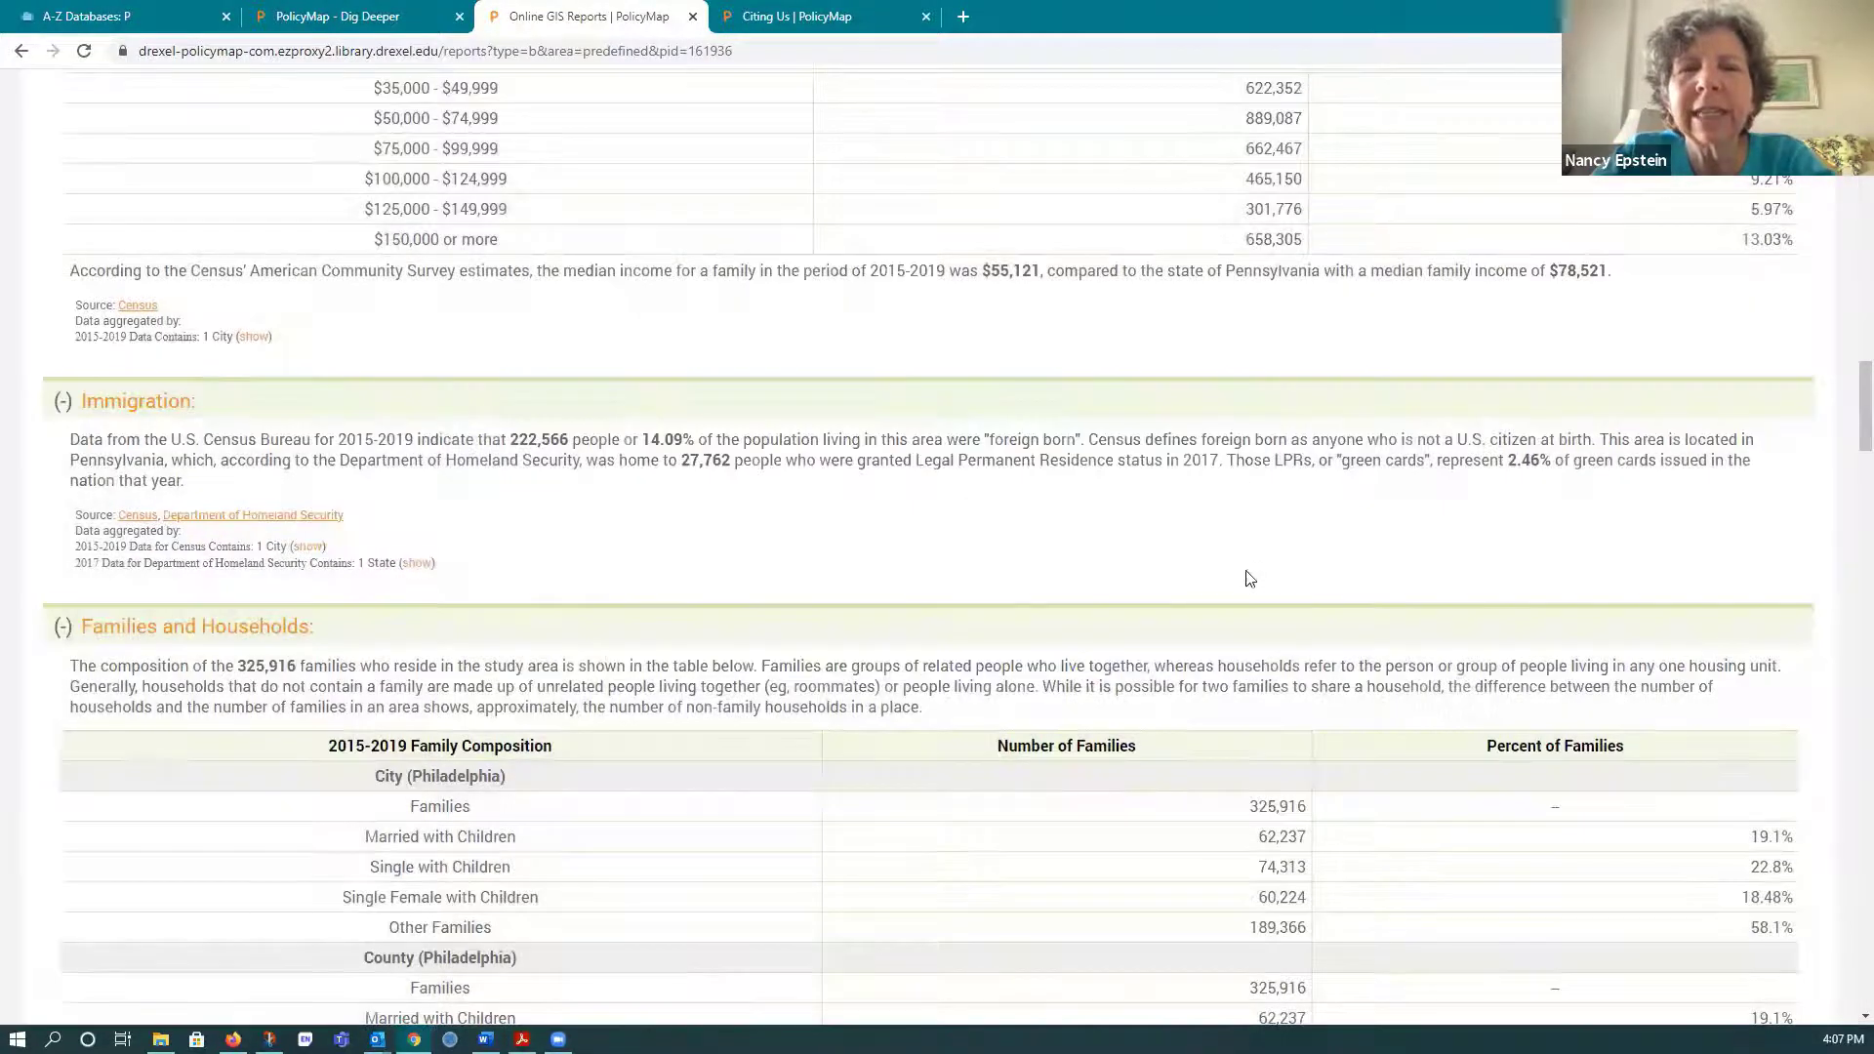
scroll(1007, 606, "down", 3)
scroll(1007, 606, "down", 2)
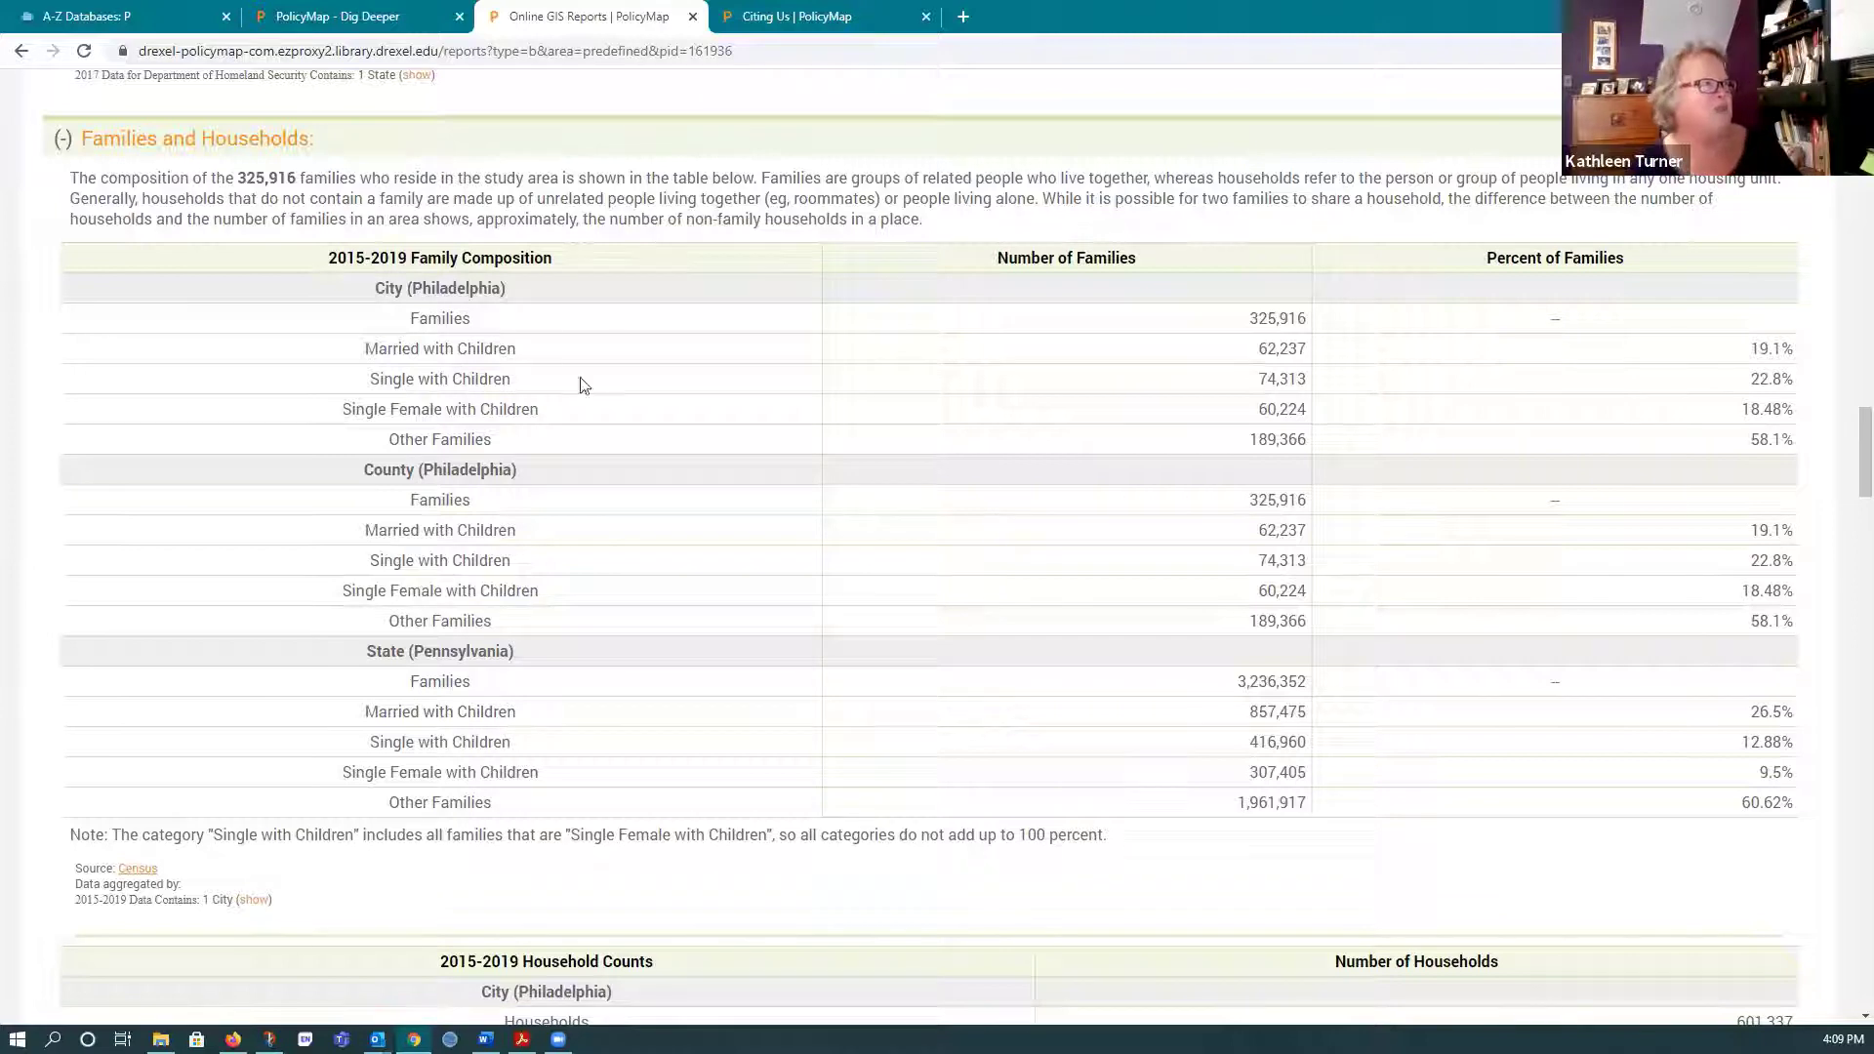
- Return to the 3-layer map, turn on the Philadelphia Neighborhoods boundaries, and view the northeast of the city
left_click(19, 54)
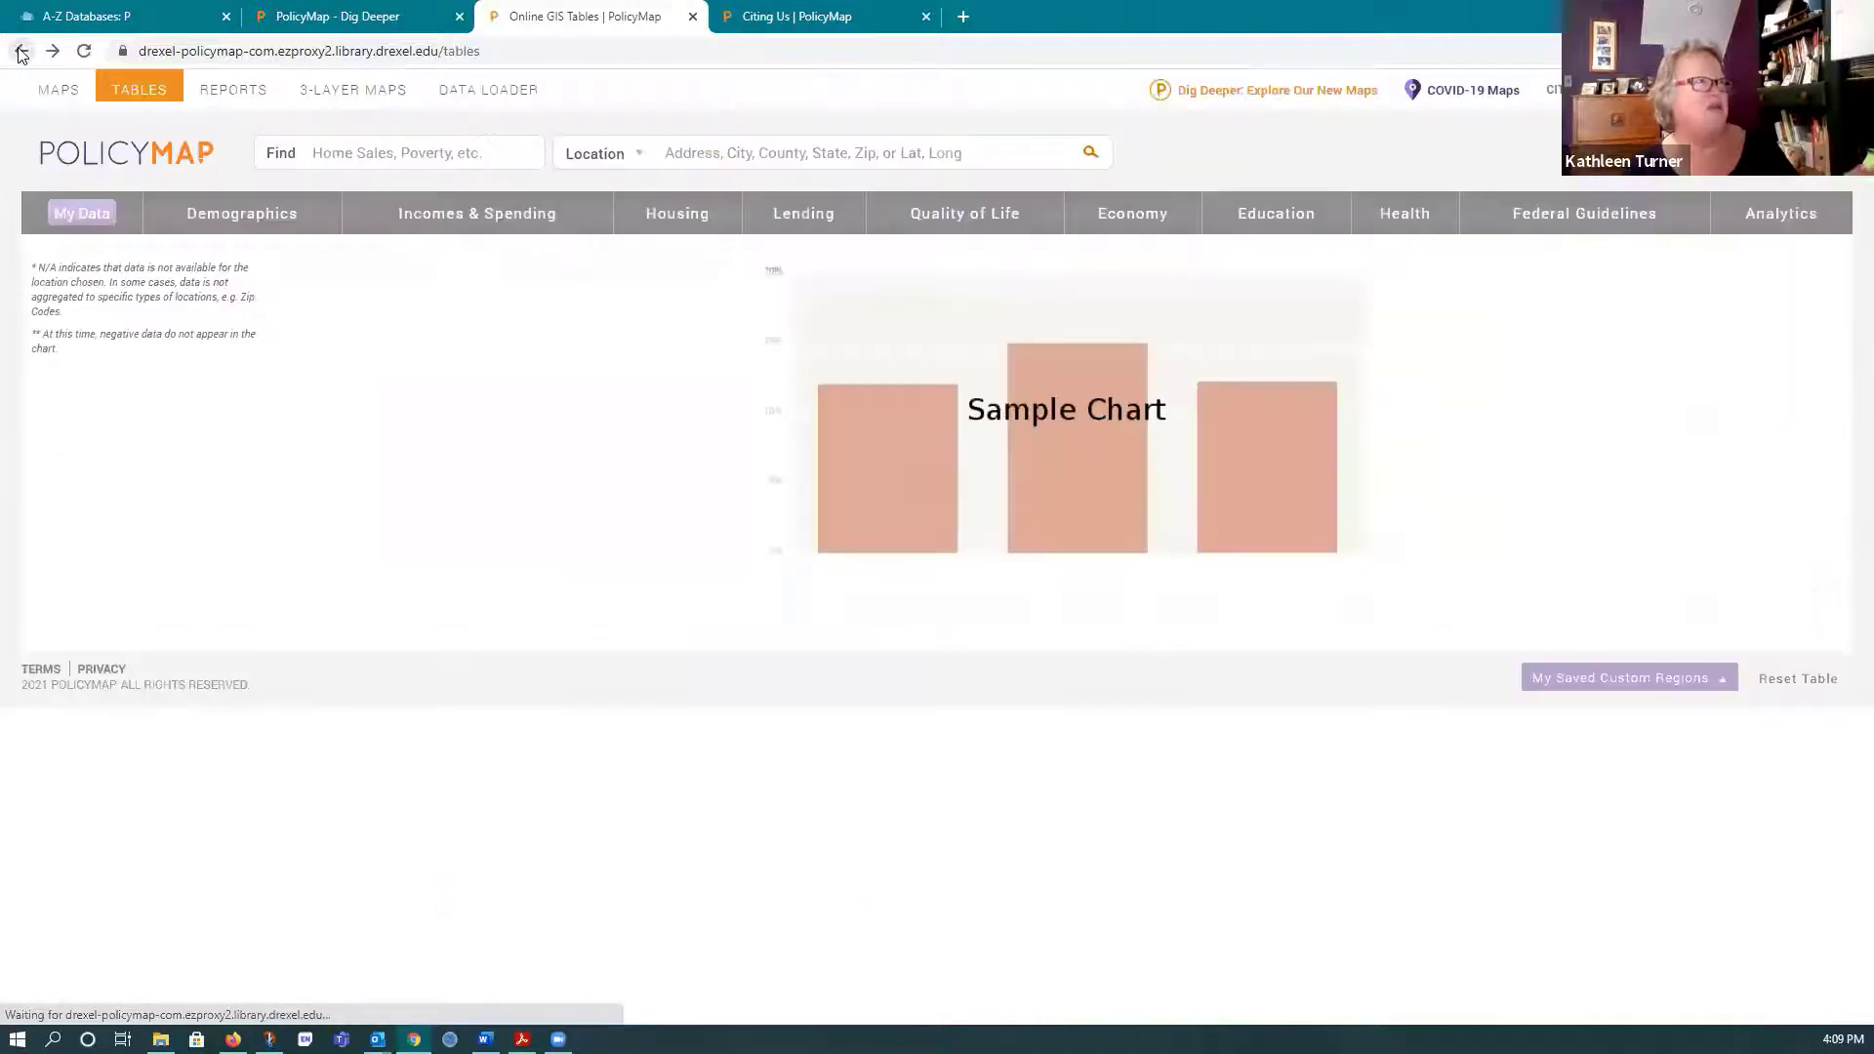
left_click(20, 50)
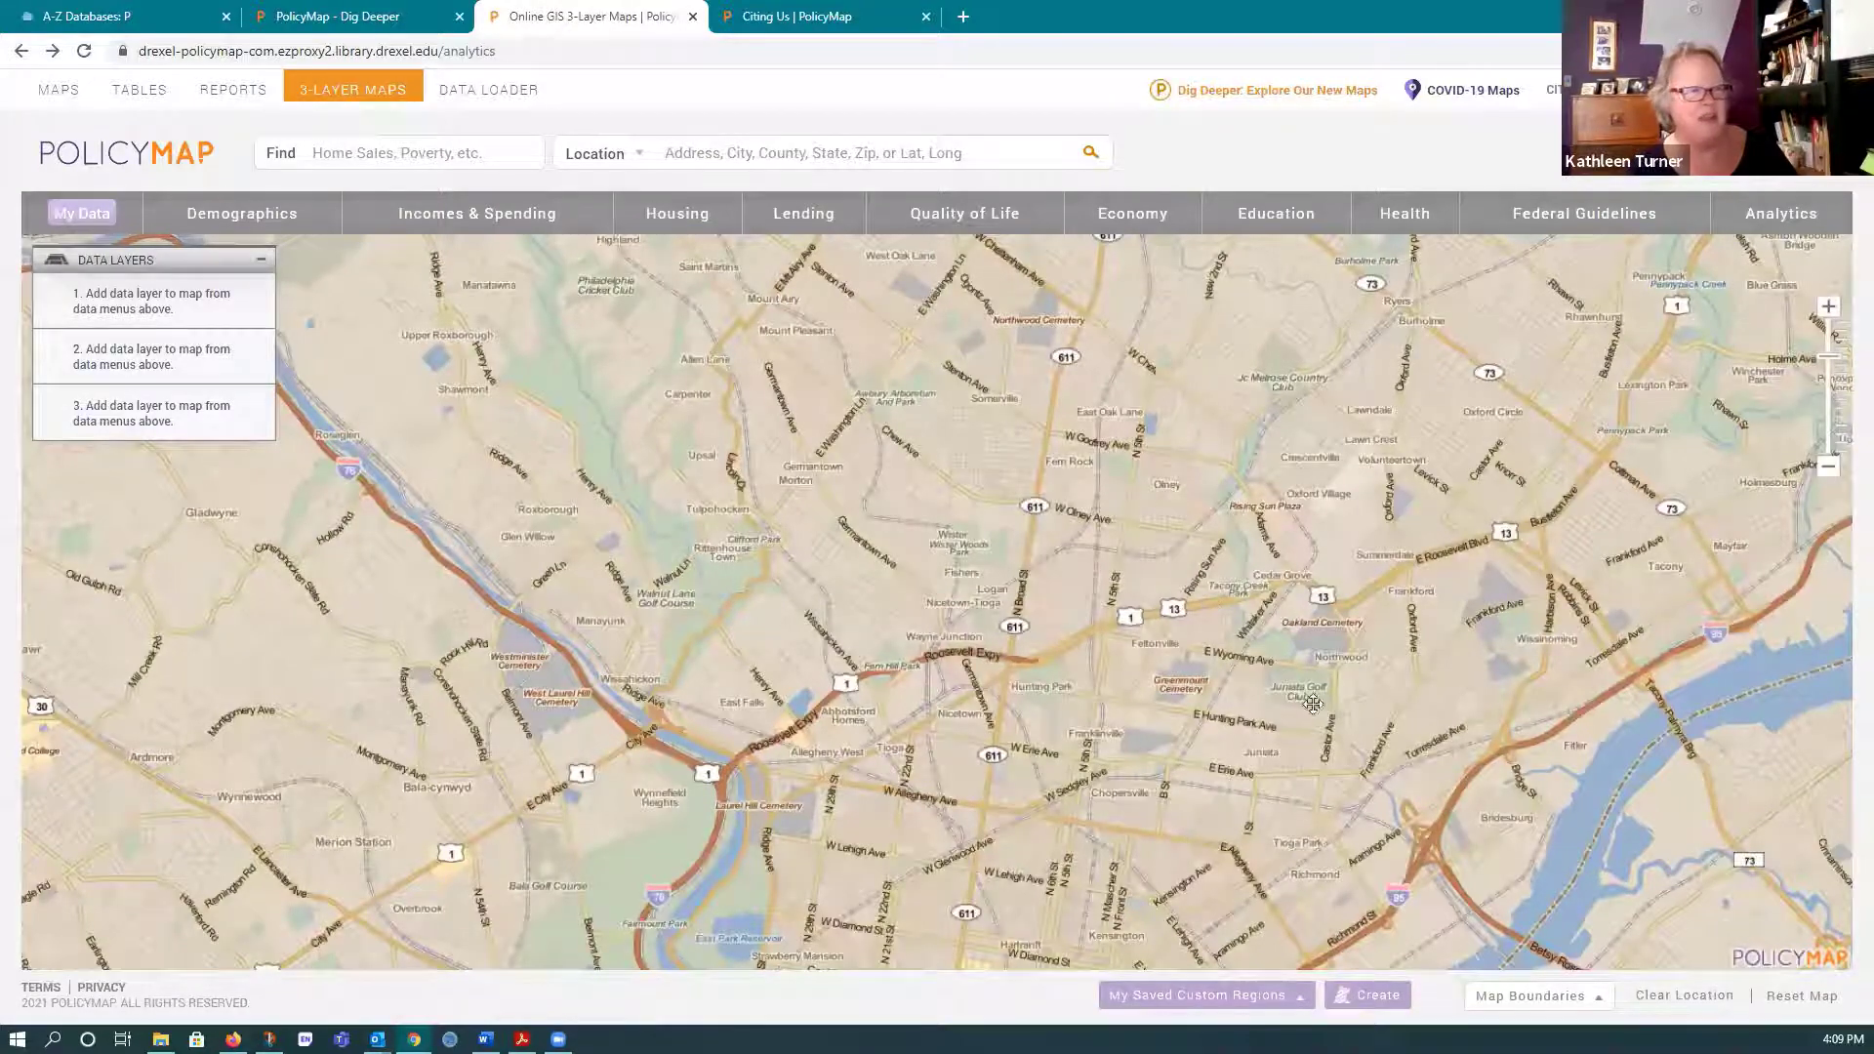
left_click(1593, 999)
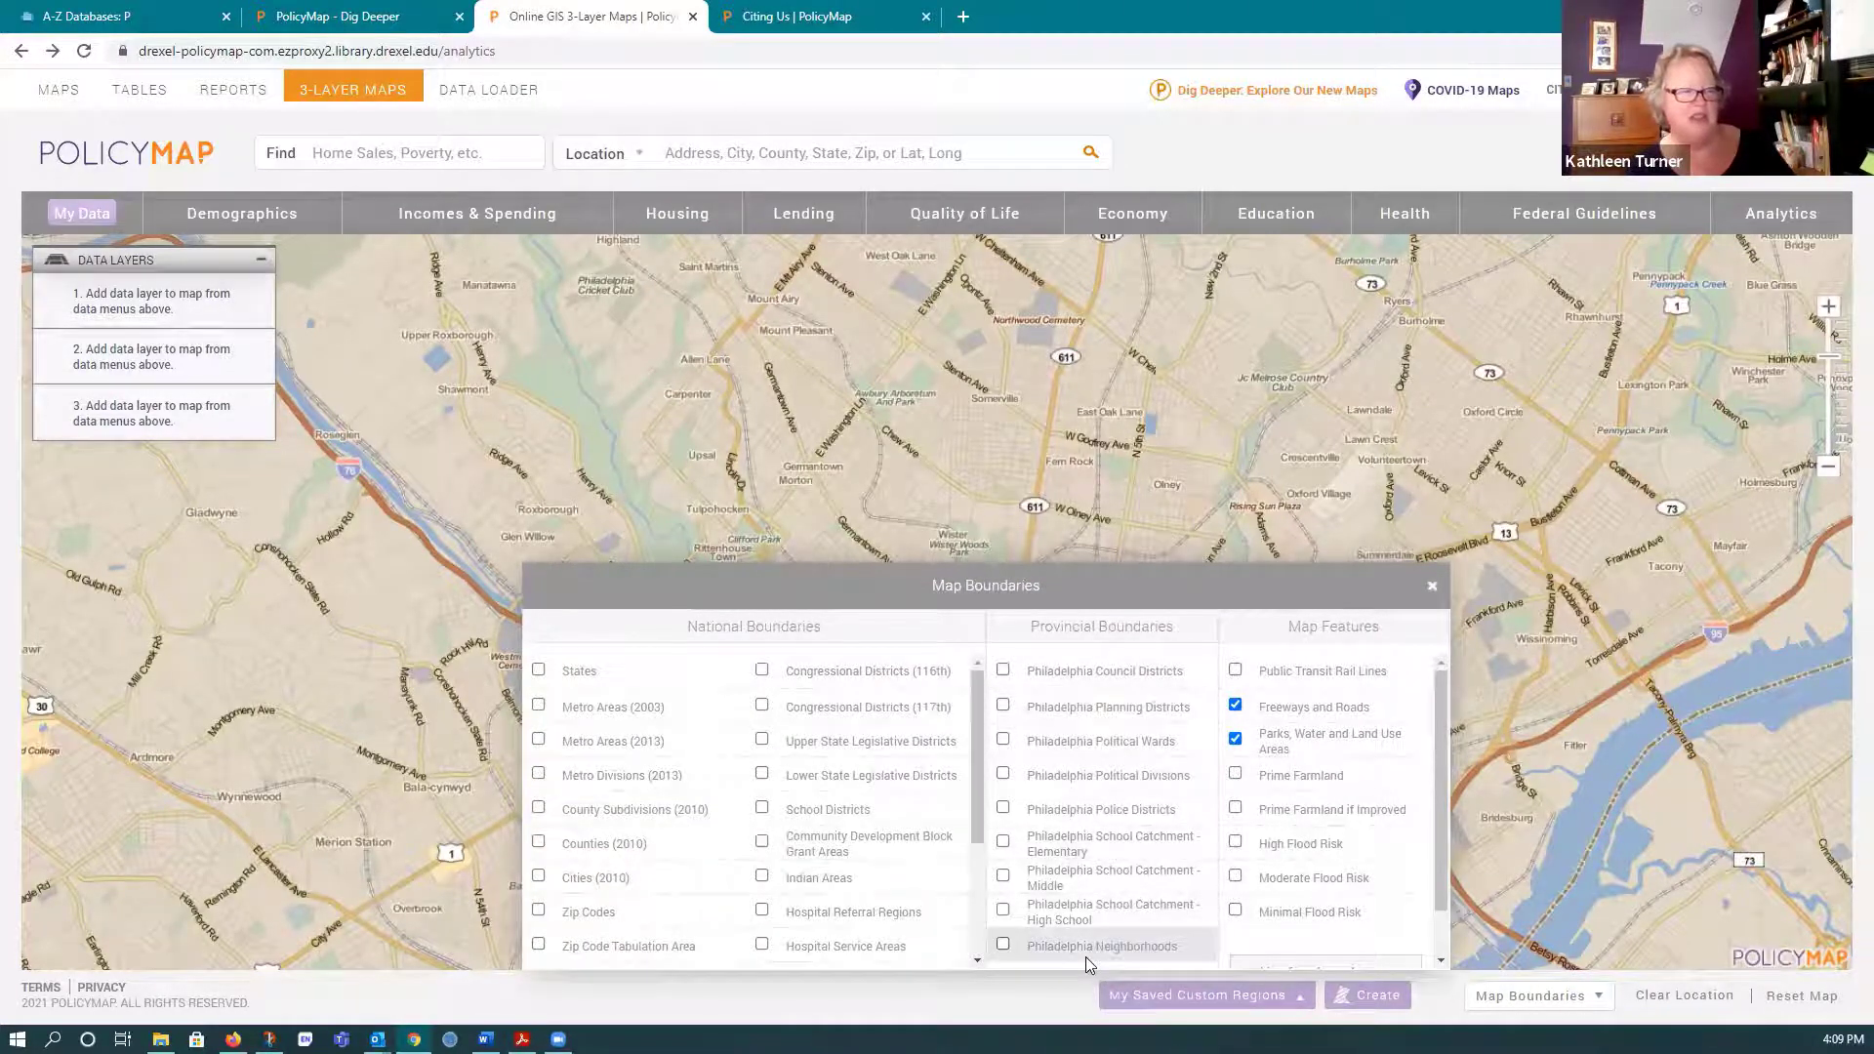
left_click(1004, 947)
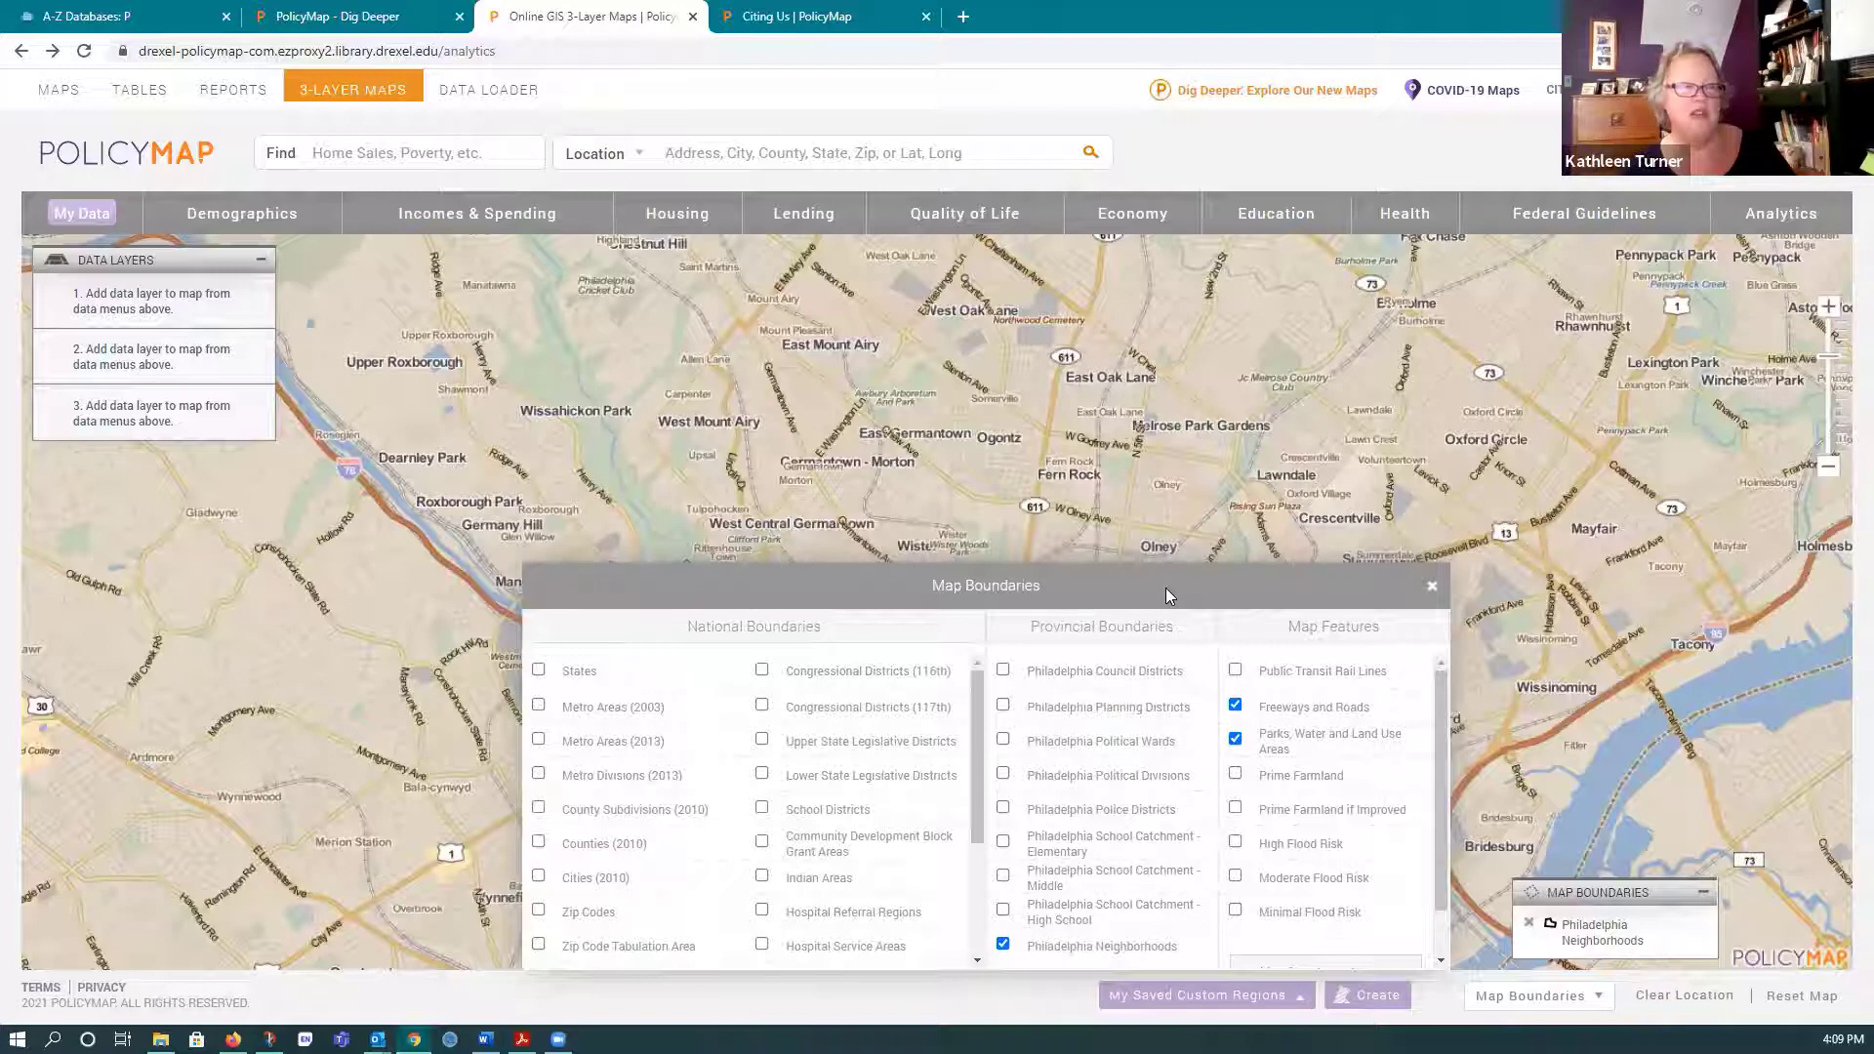
left_click_drag(1439, 689, 1431, 789)
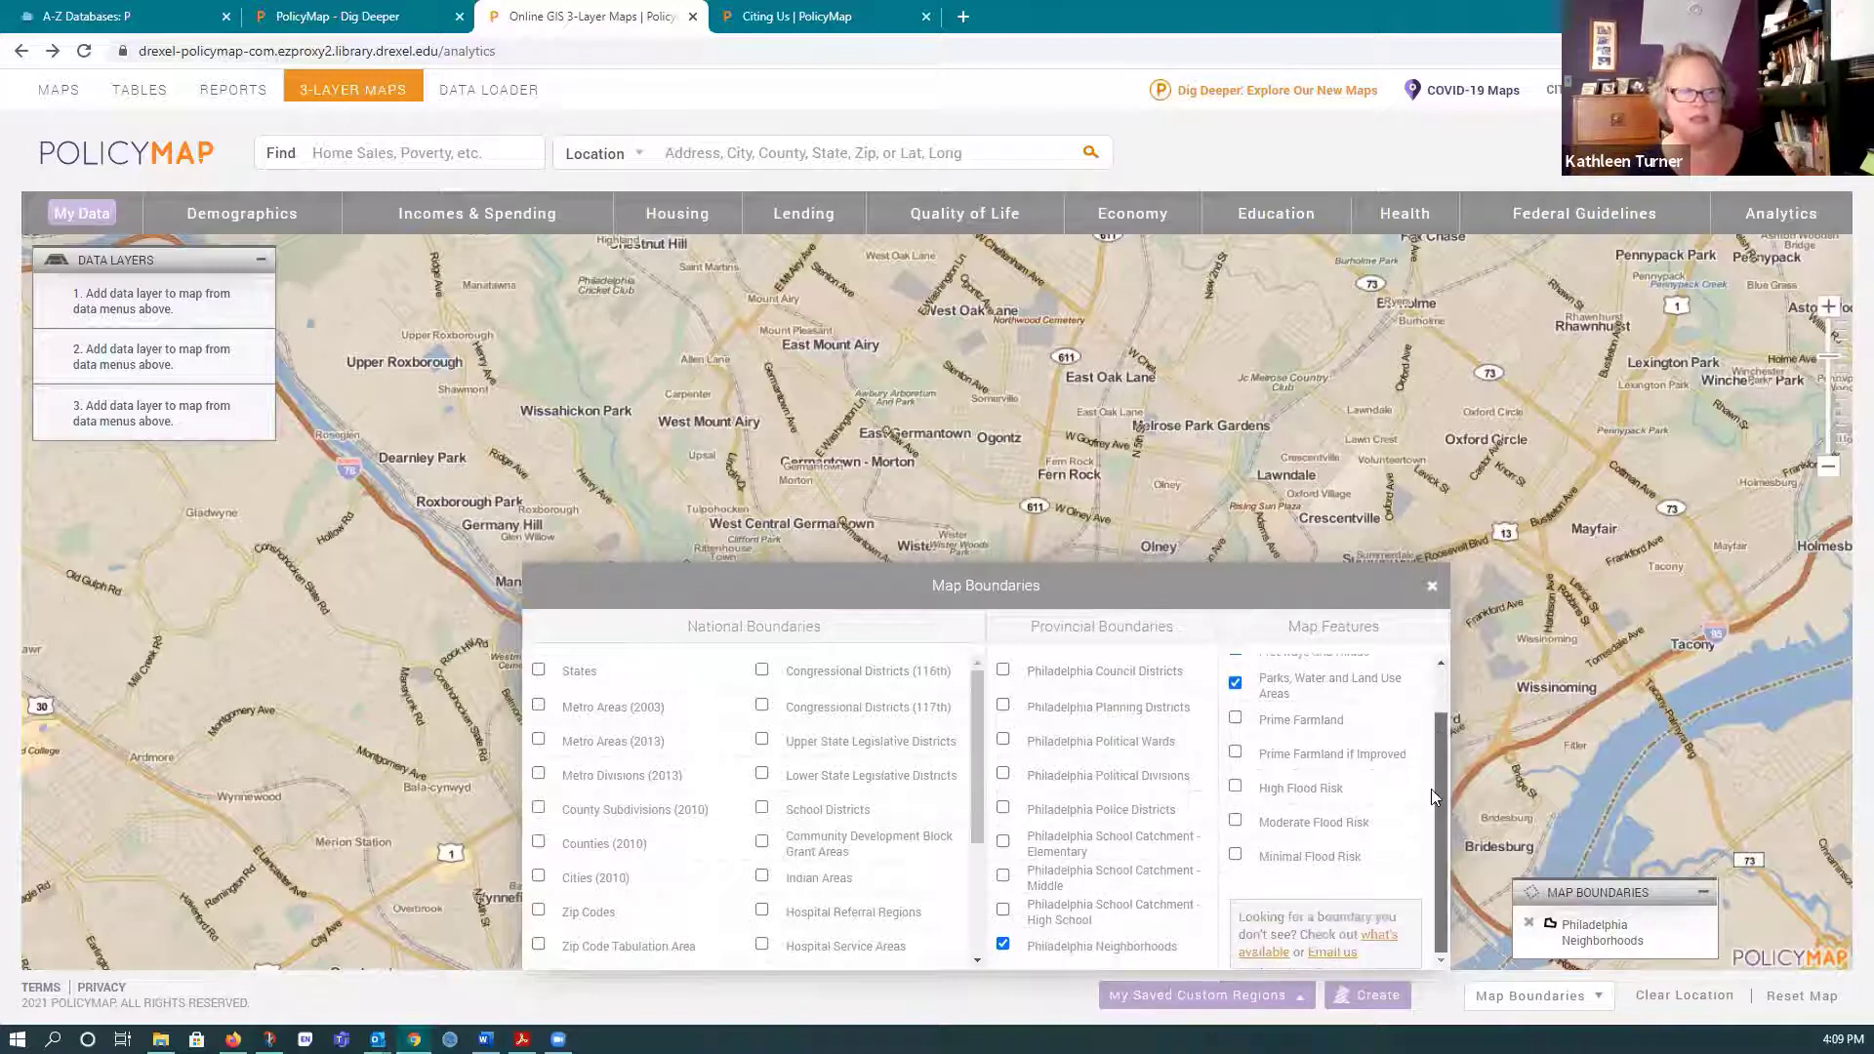
left_click(1433, 585)
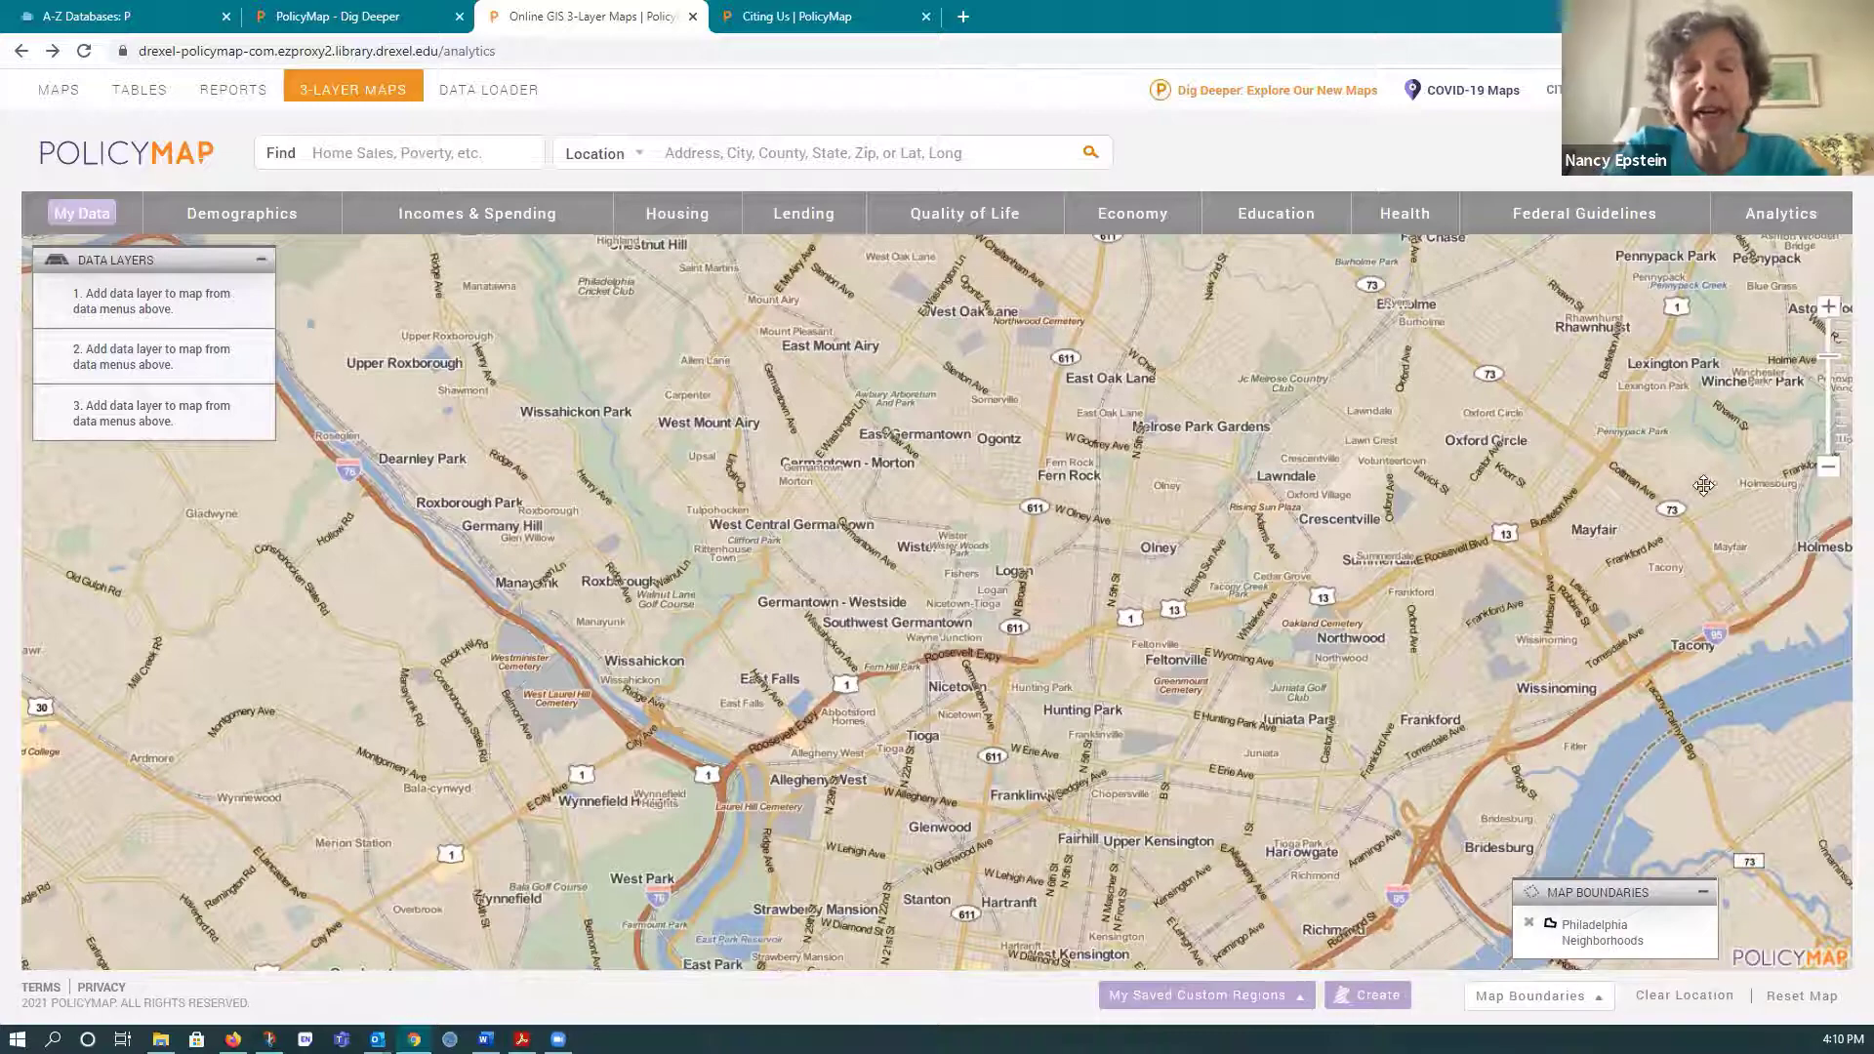
left_click_drag(1703, 485, 1238, 633)
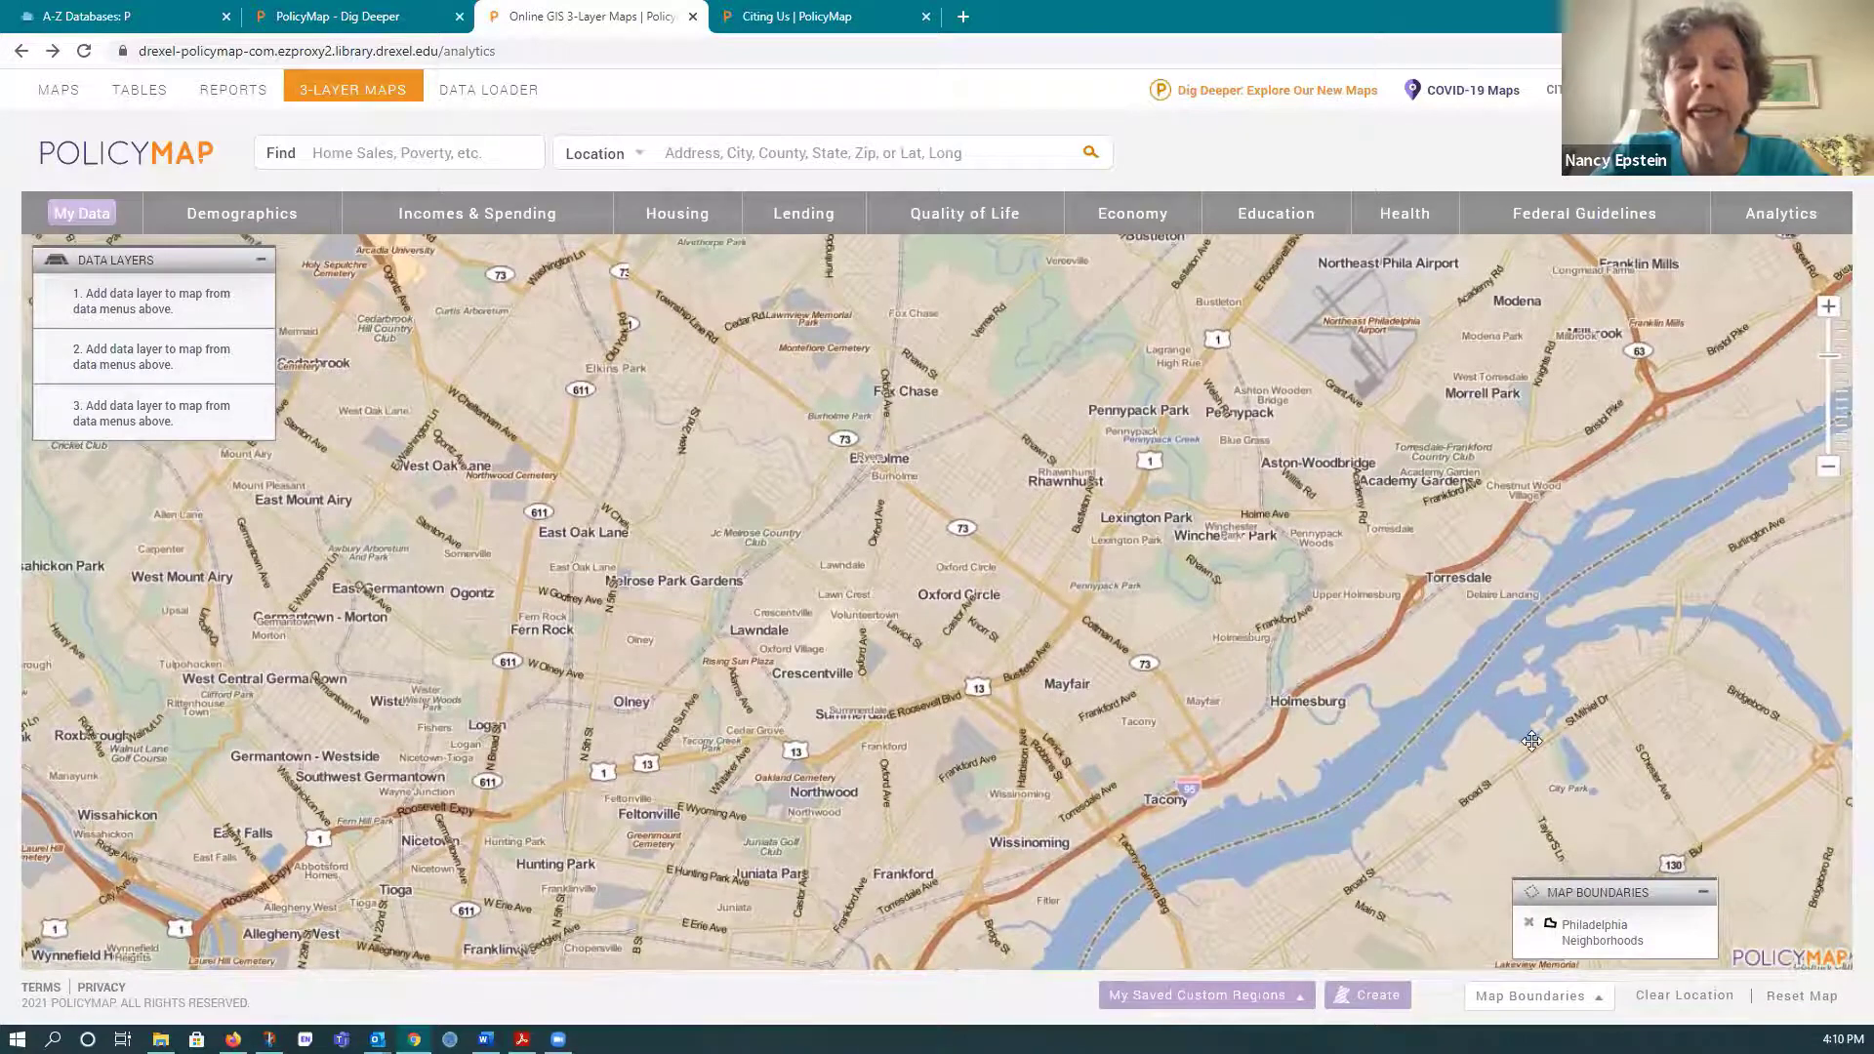